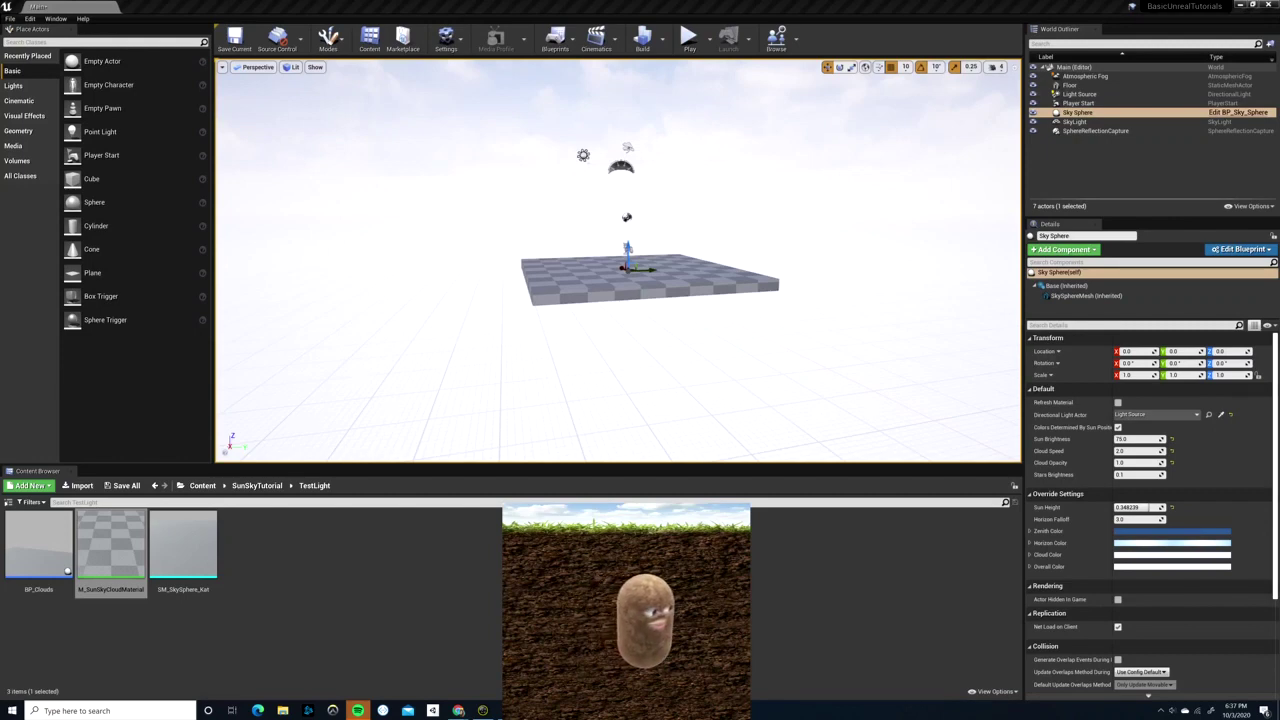
- Bring up the YouTube video "Exploring the depths of the new Sky & Atmosphere system" in the browser and highlight its title
left_click_drag(1279, 165, 845, 20)
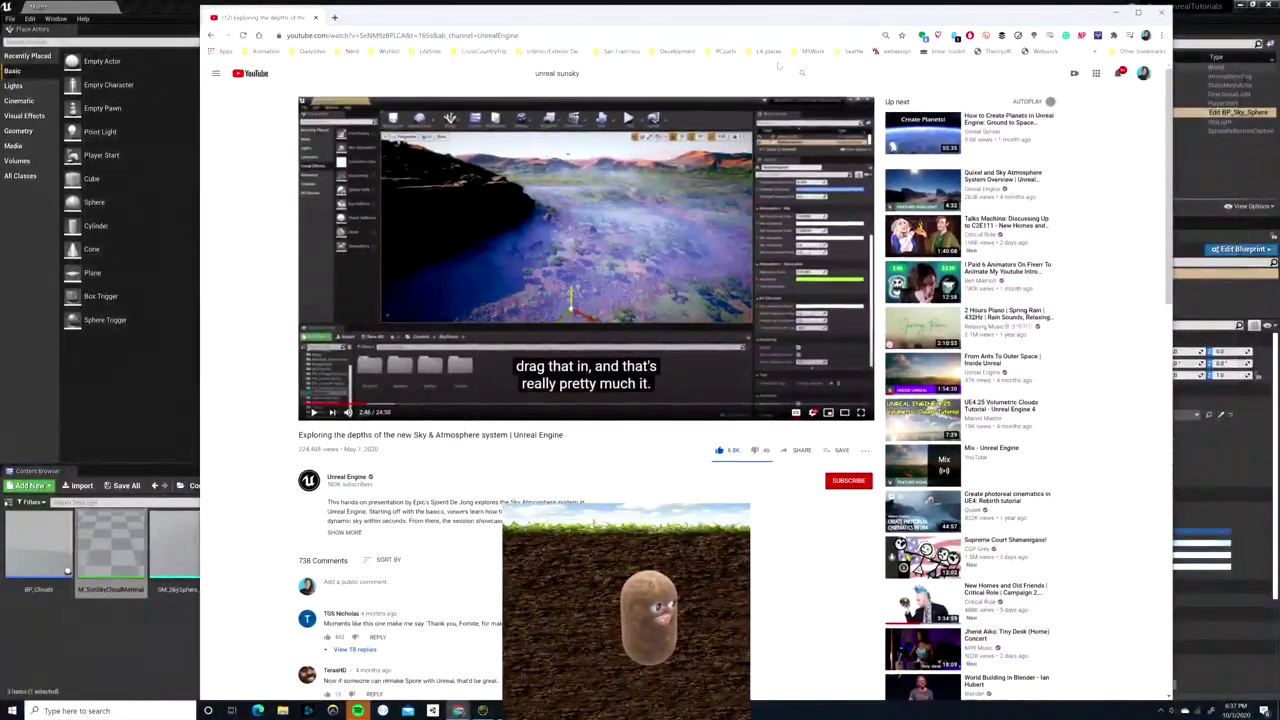
left_click_drag(298, 435, 372, 436)
left_click(587, 436)
left_click(372, 436)
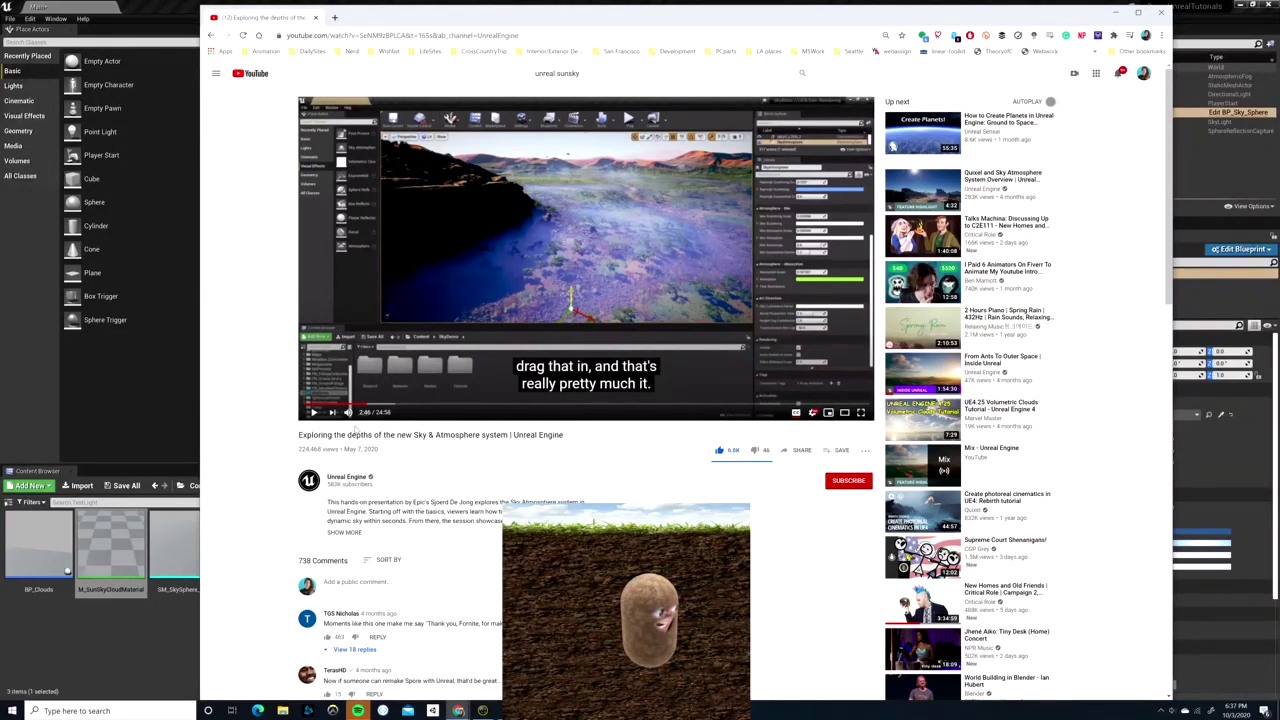
- Skim the Sky & Atmosphere video from its opening to the star cubemap section, and return to Unreal Editor
left_click(312, 413)
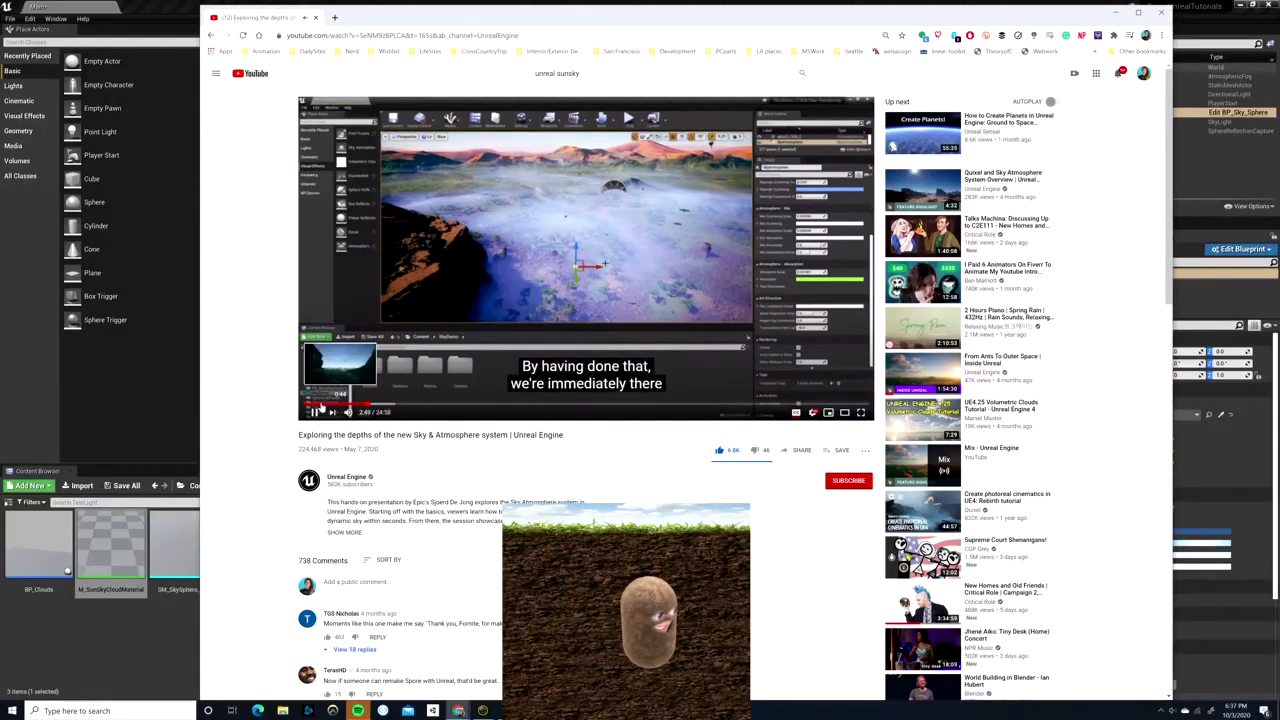
left_click(320, 404)
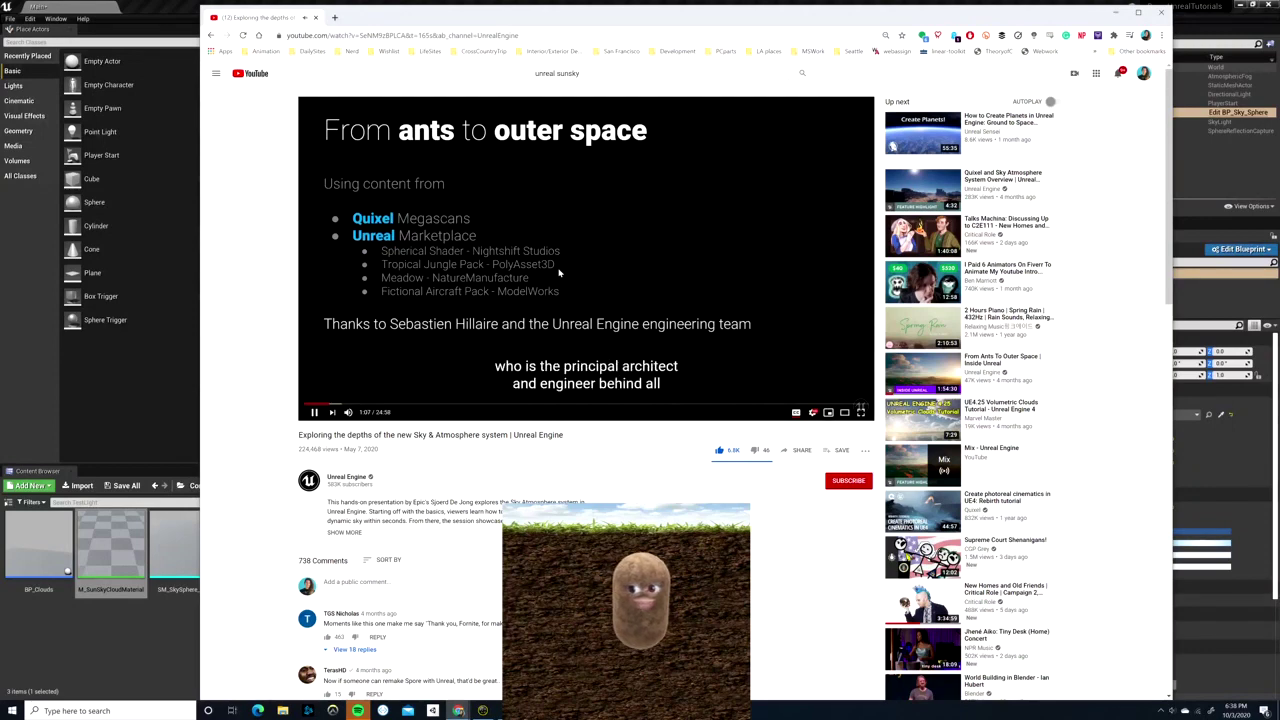
left_click(443, 404)
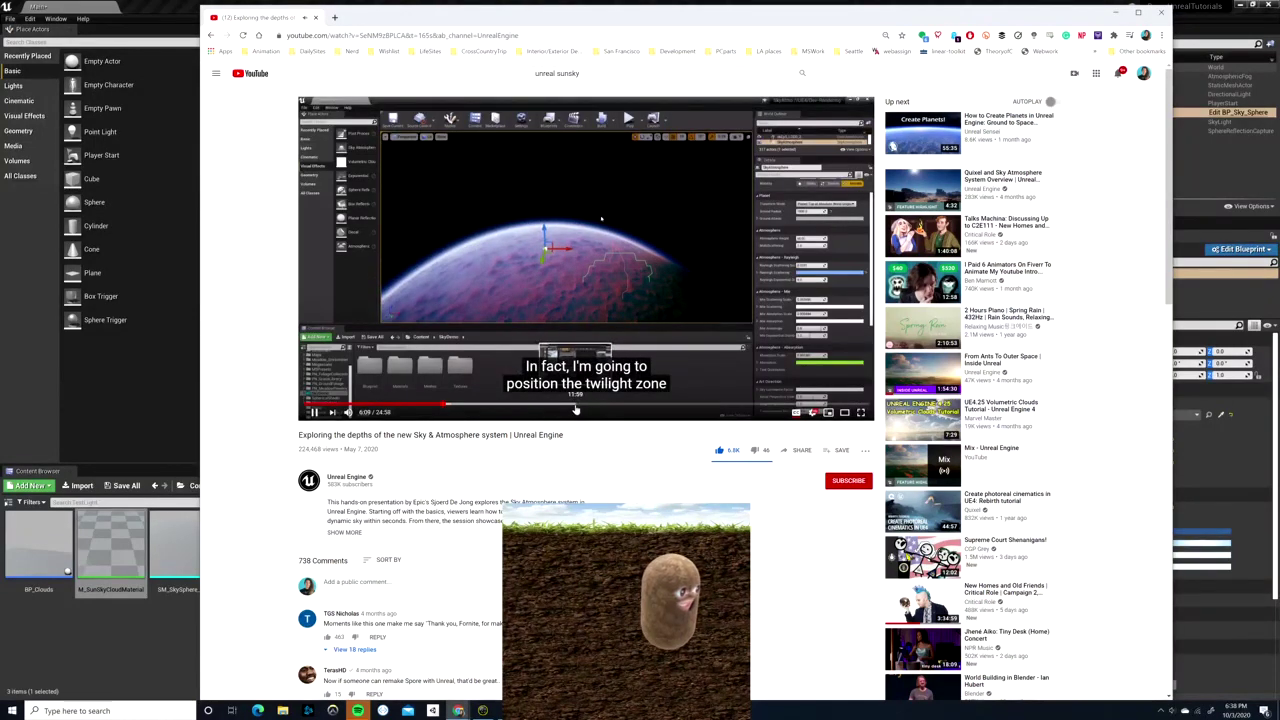
left_click(577, 404)
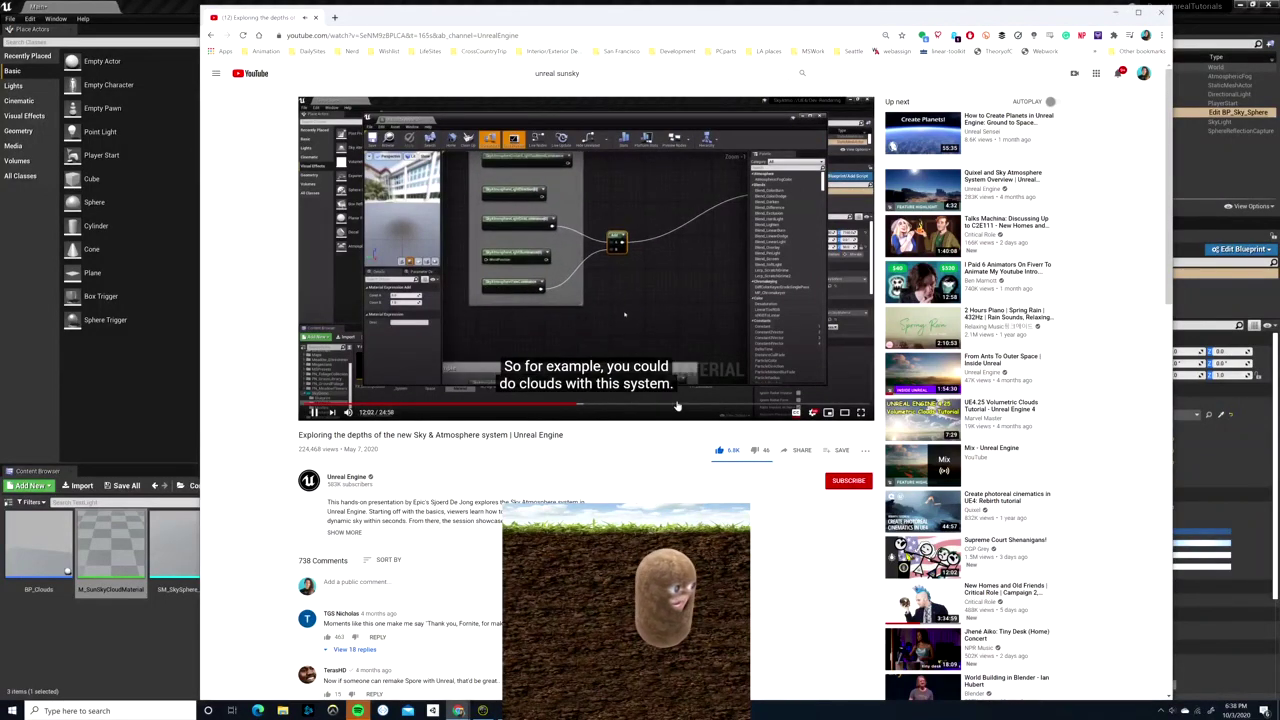
left_click(628, 403)
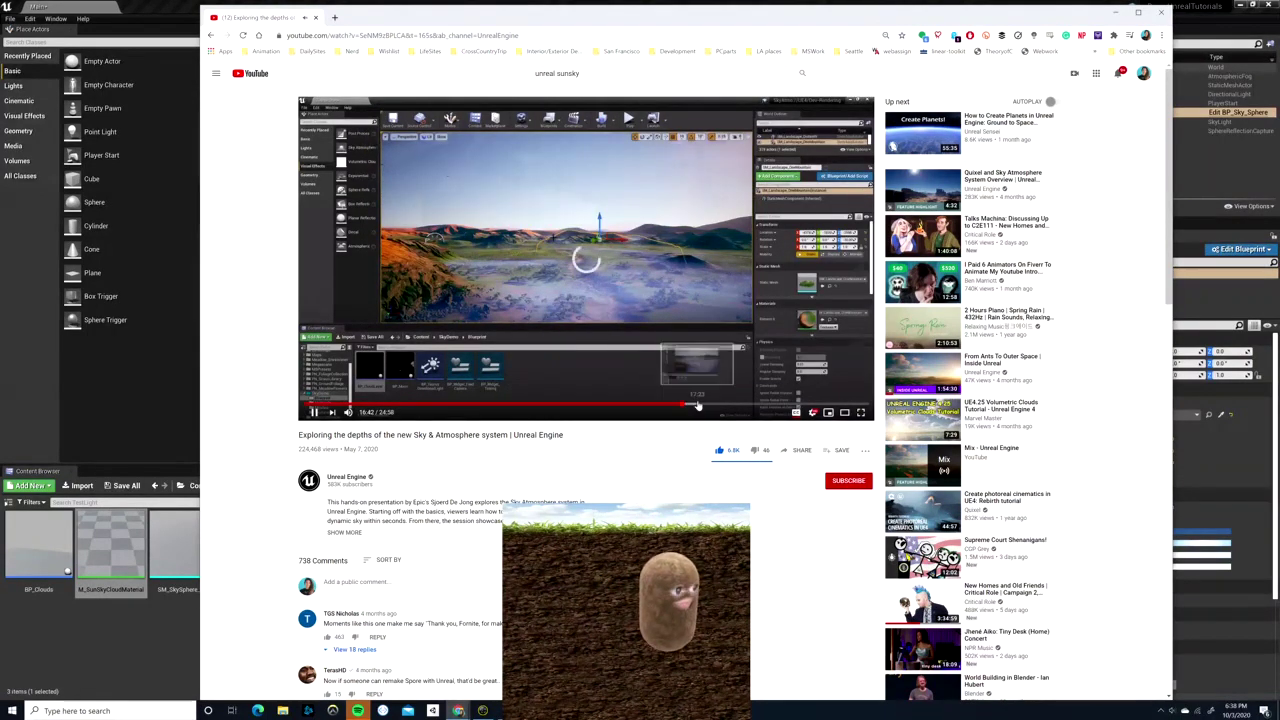
left_click(684, 404)
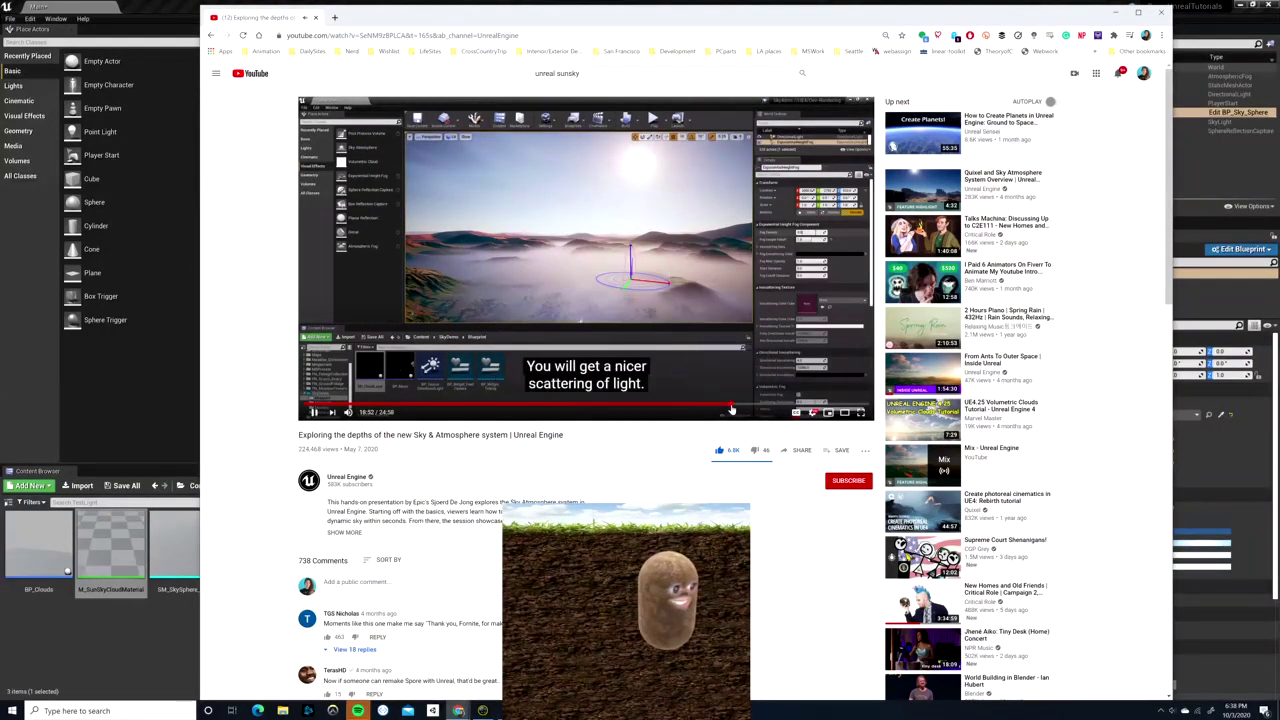
left_click(731, 405)
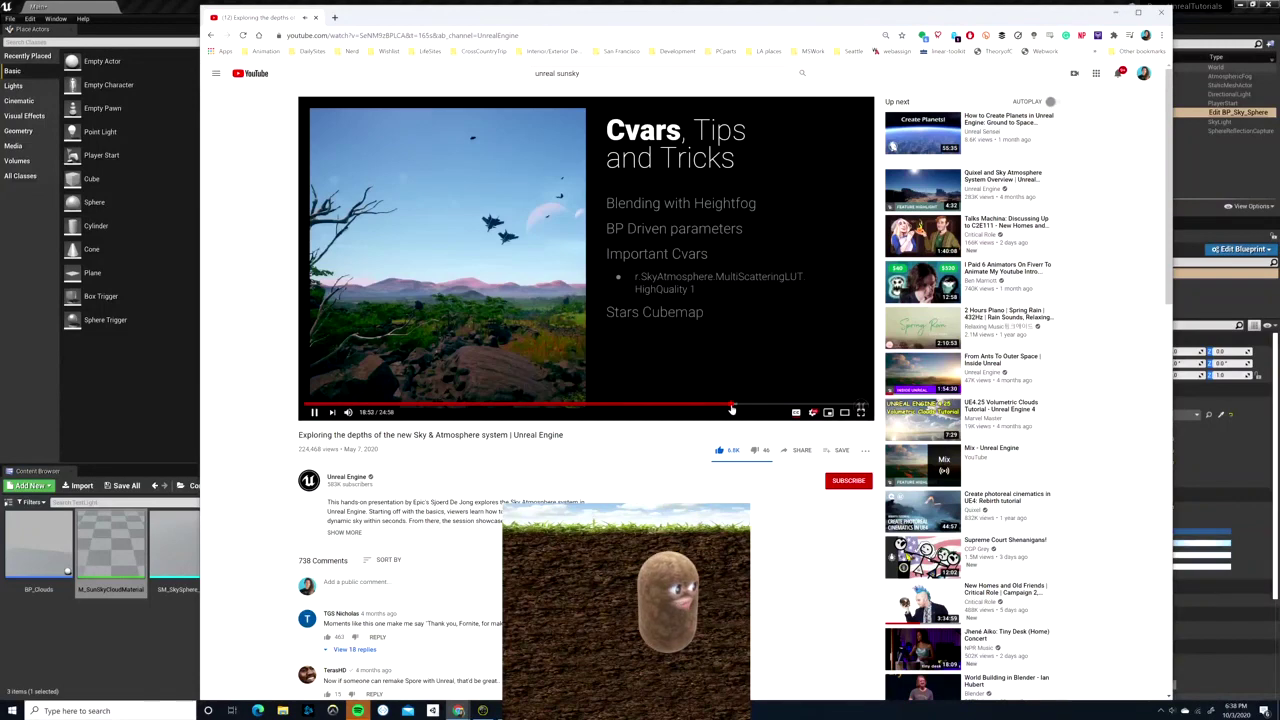
left_click(757, 406)
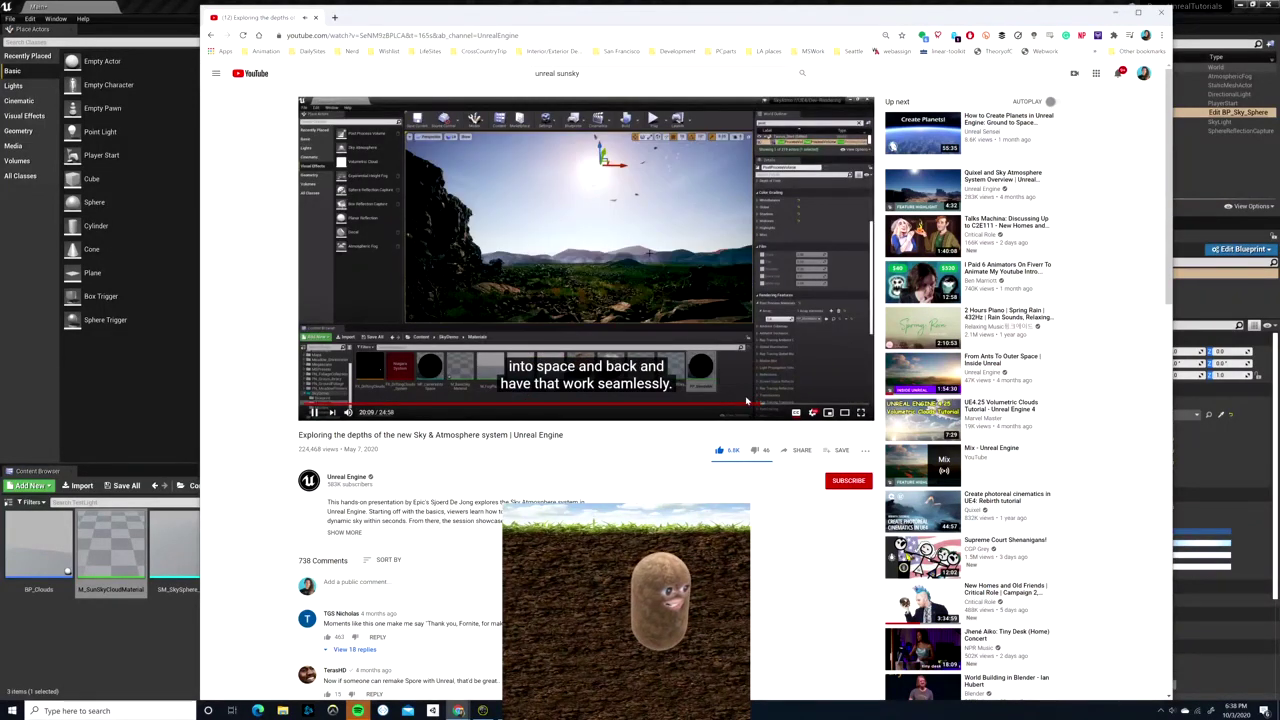
left_click(746, 404)
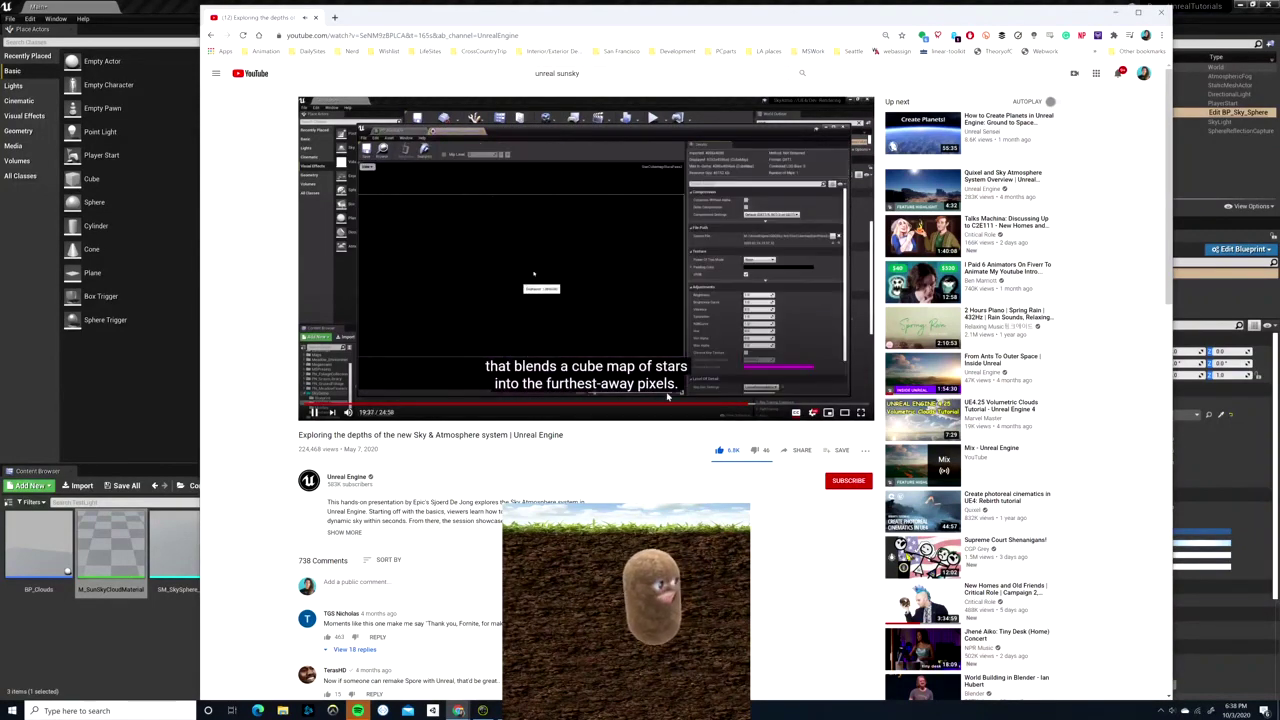
left_click(736, 404)
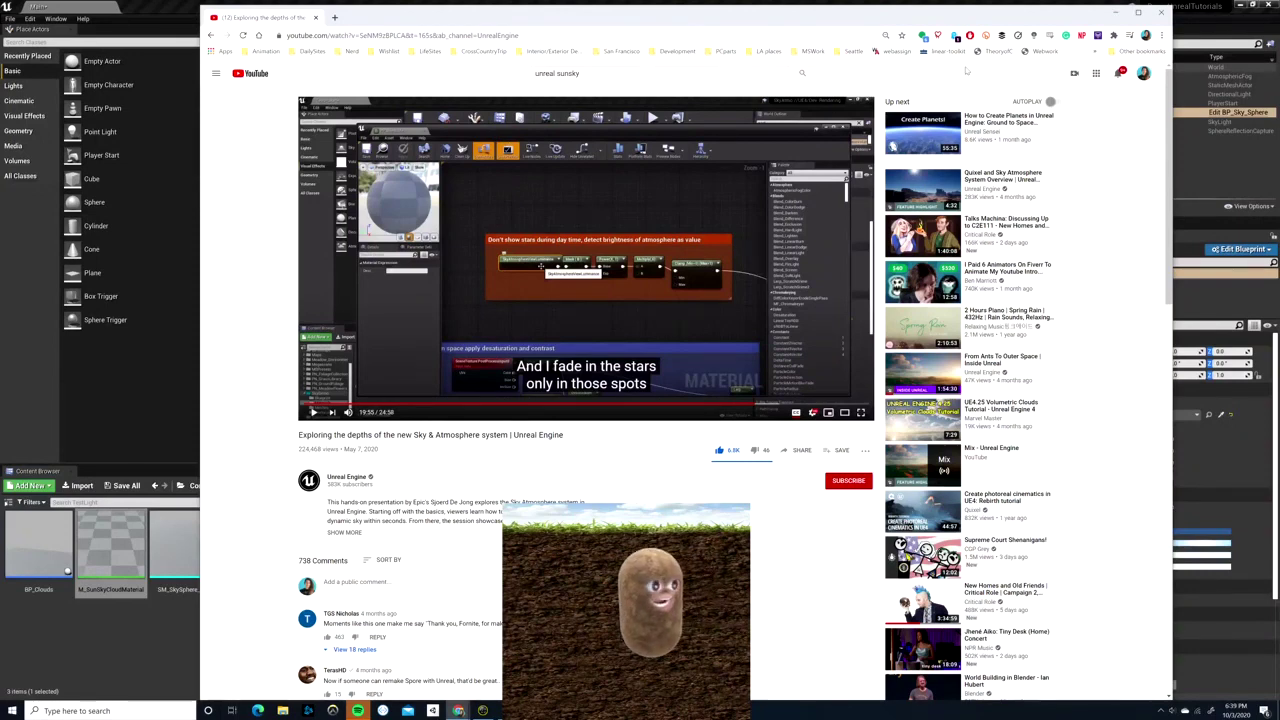
left_click(1116, 14)
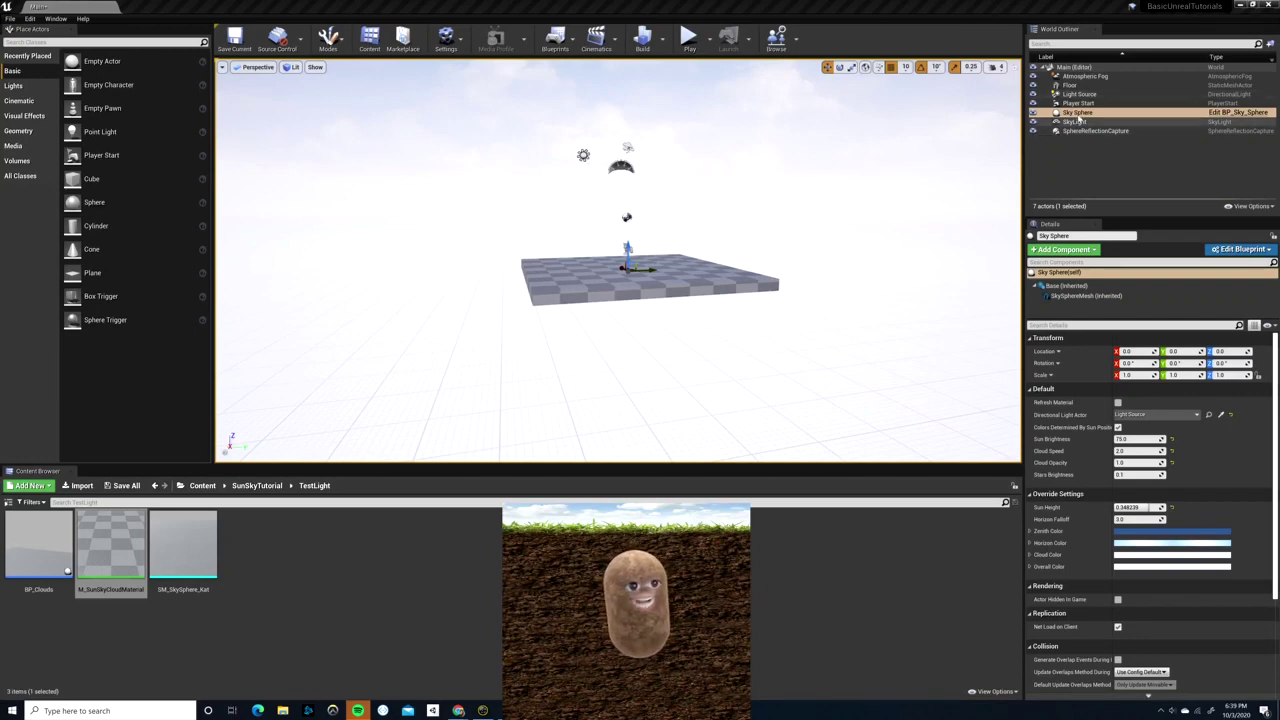
- Inspect the level's Light Source, SkyLight, Atmospheric Fog and Sky Sphere actors one after another
left_click(1079, 95)
left_click(1076, 122)
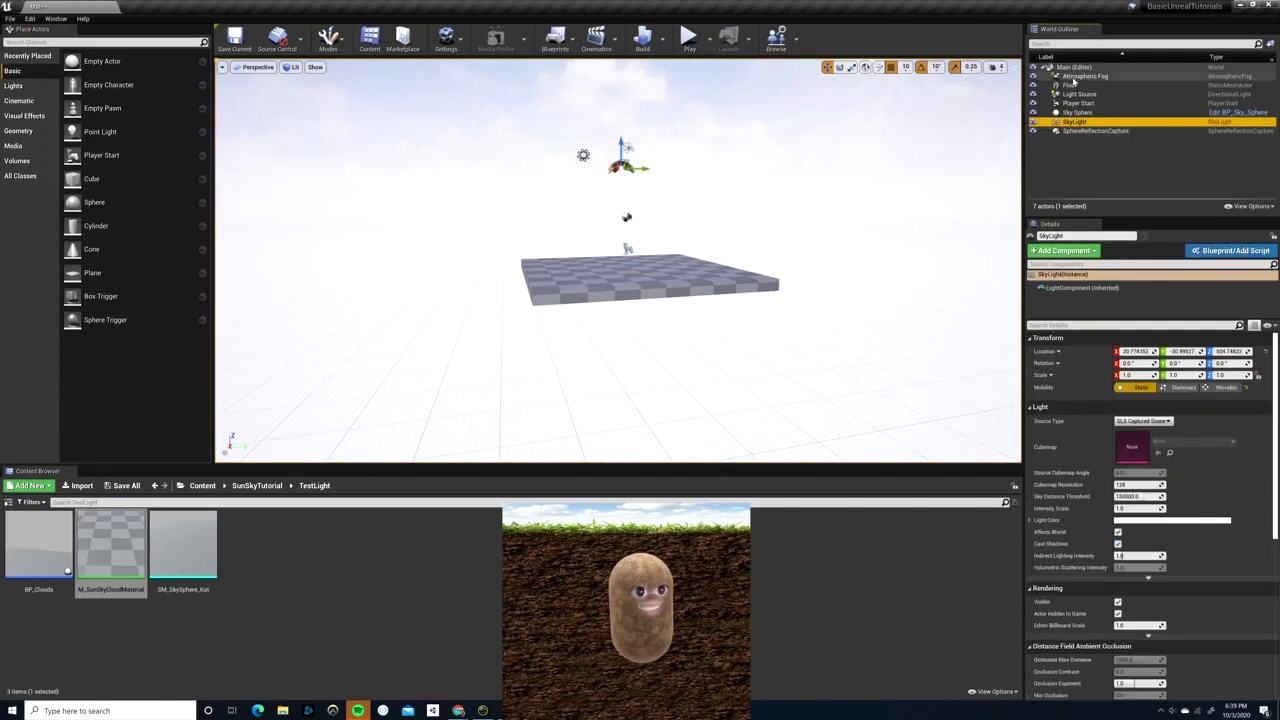
left_click(1082, 77)
left_click(1076, 114)
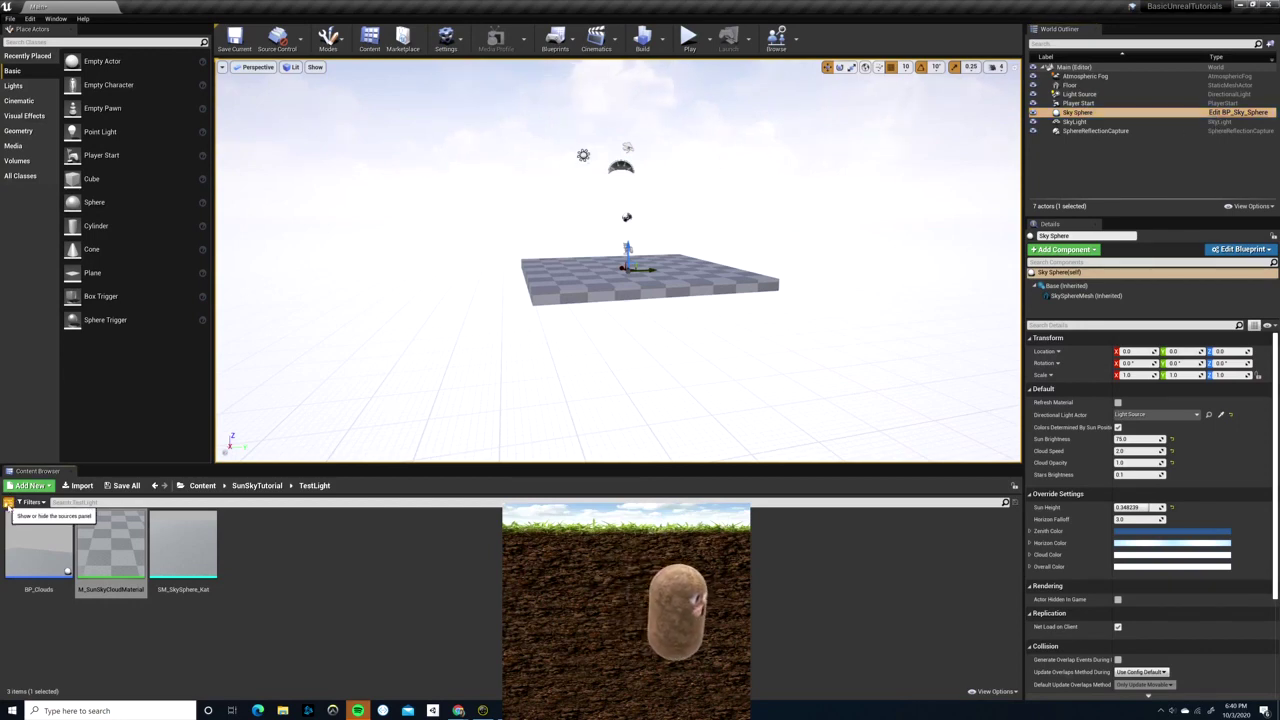
- Show the Content Browser's folder tree, expand the SunSkyTutorial folder and go to the root Content folder
left_click(8, 501)
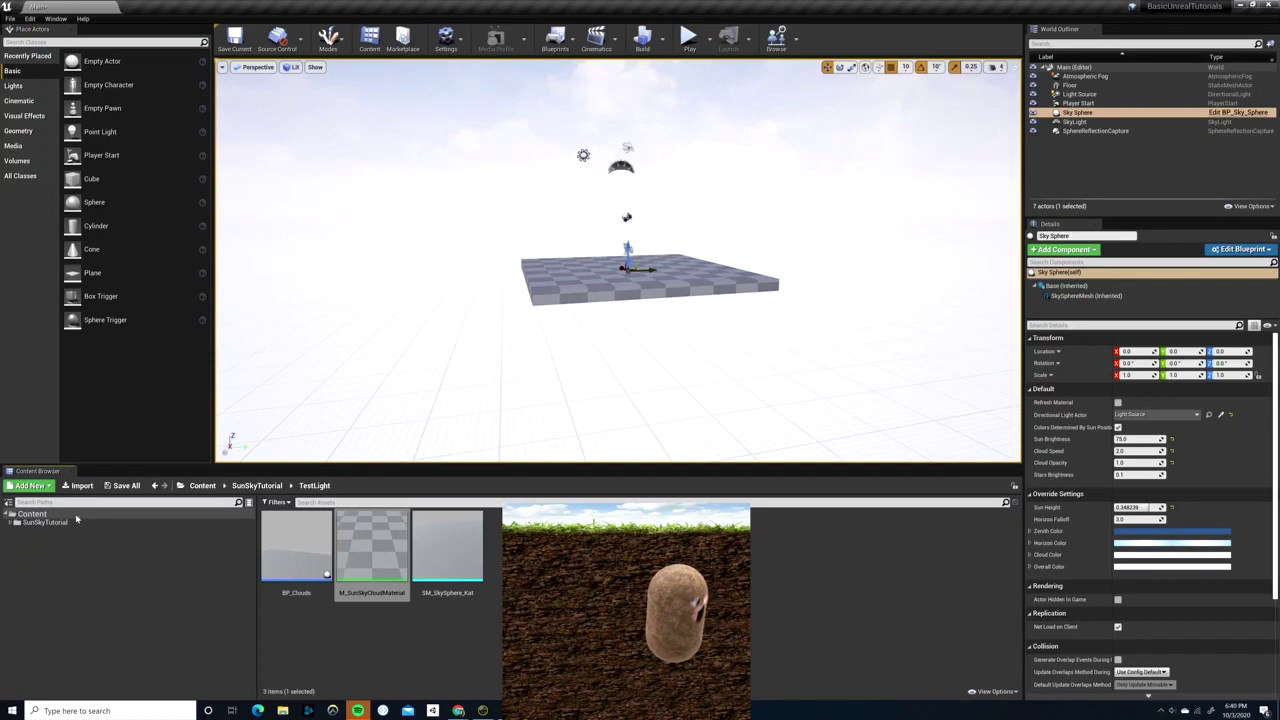
left_click(18, 522)
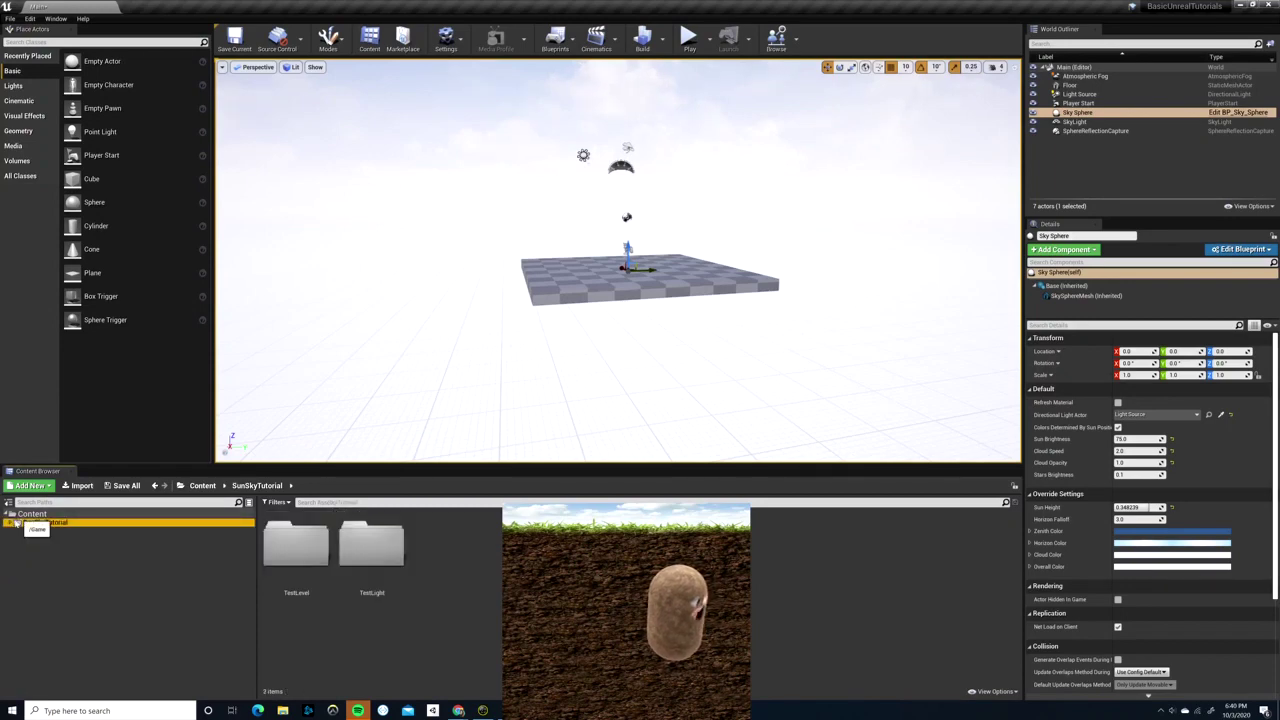
left_click(14, 522)
left_click(50, 515)
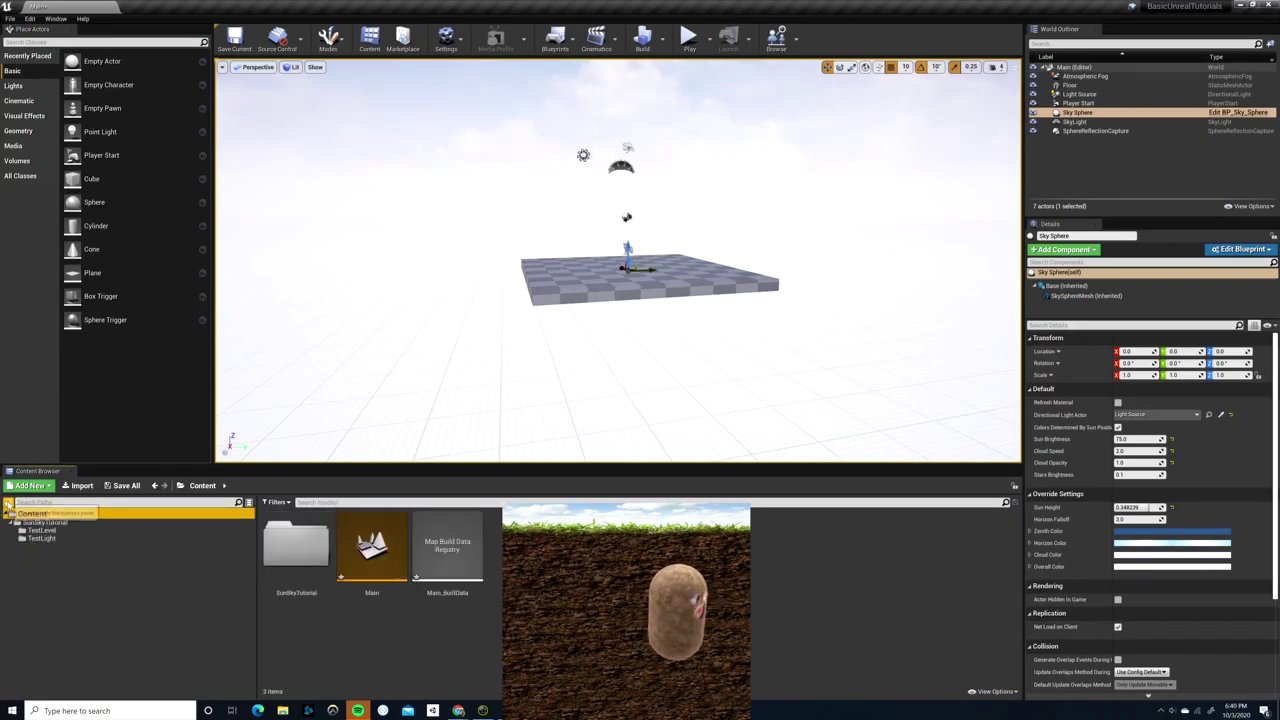
left_click(40, 514)
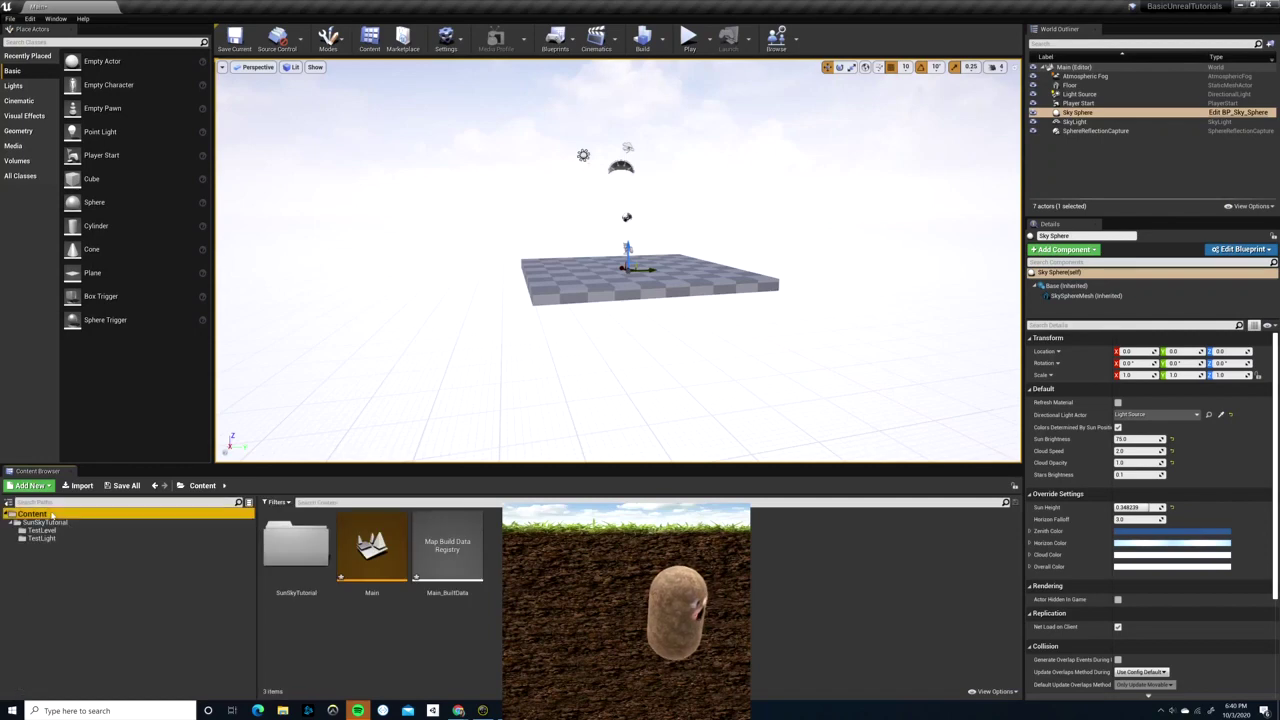
right_click(52, 514)
left_click(199, 486)
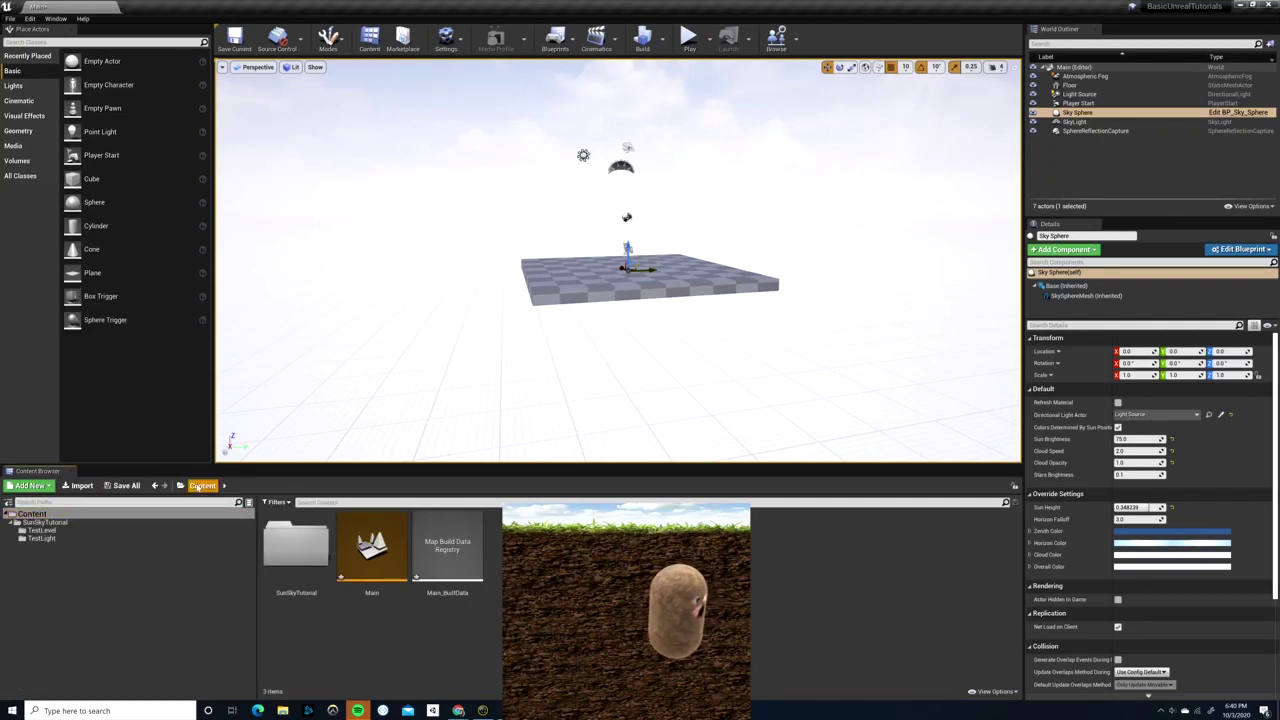
left_click(180, 486)
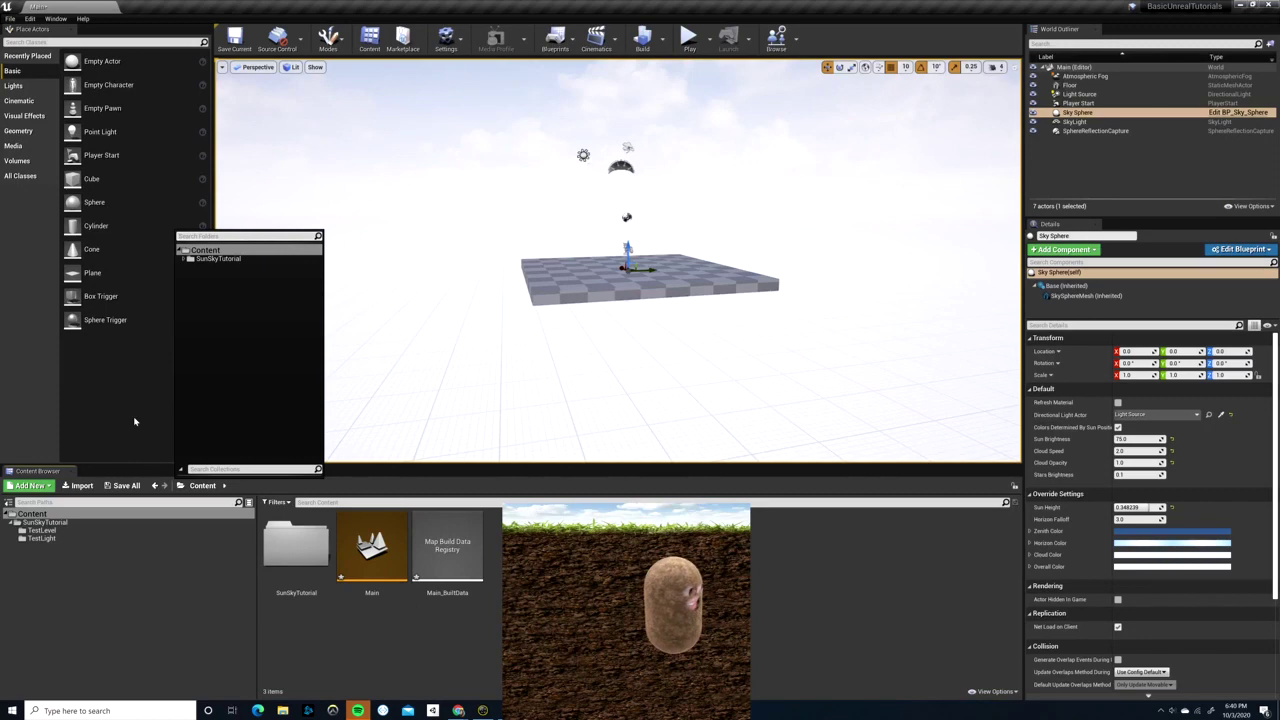
- Add the Starter Content pack to the project
left_click(30, 485)
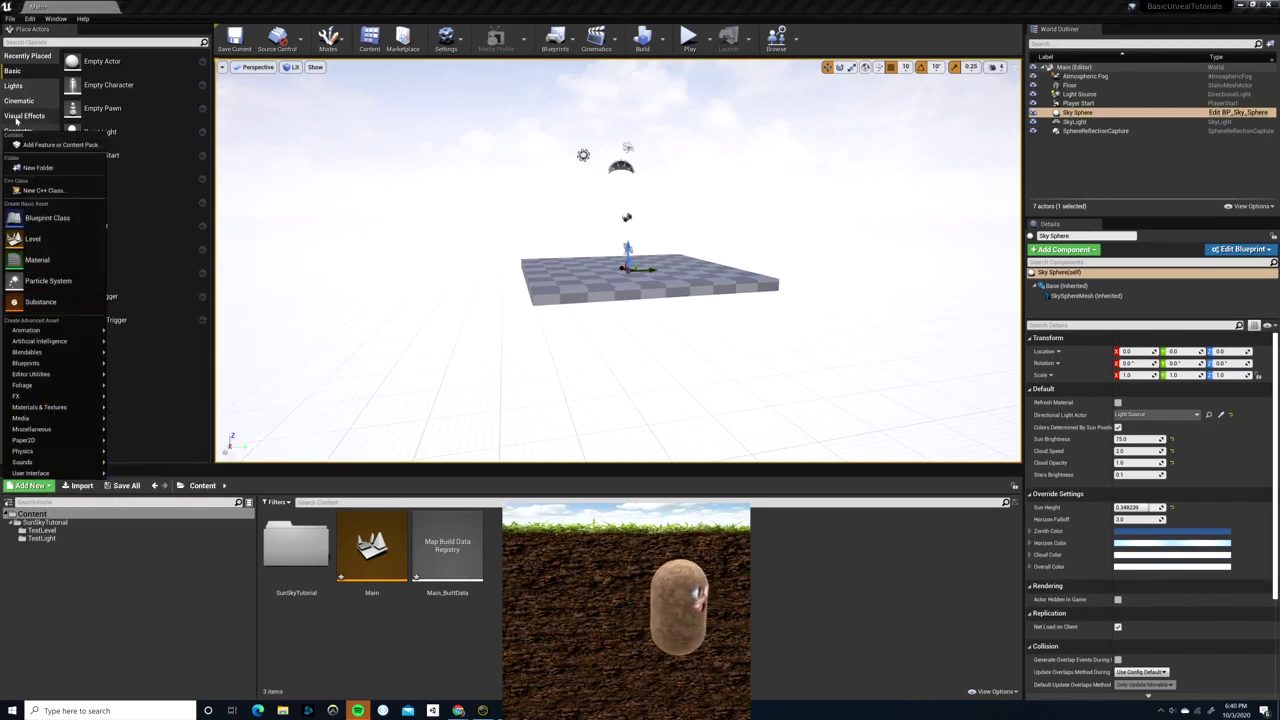
left_click(58, 145)
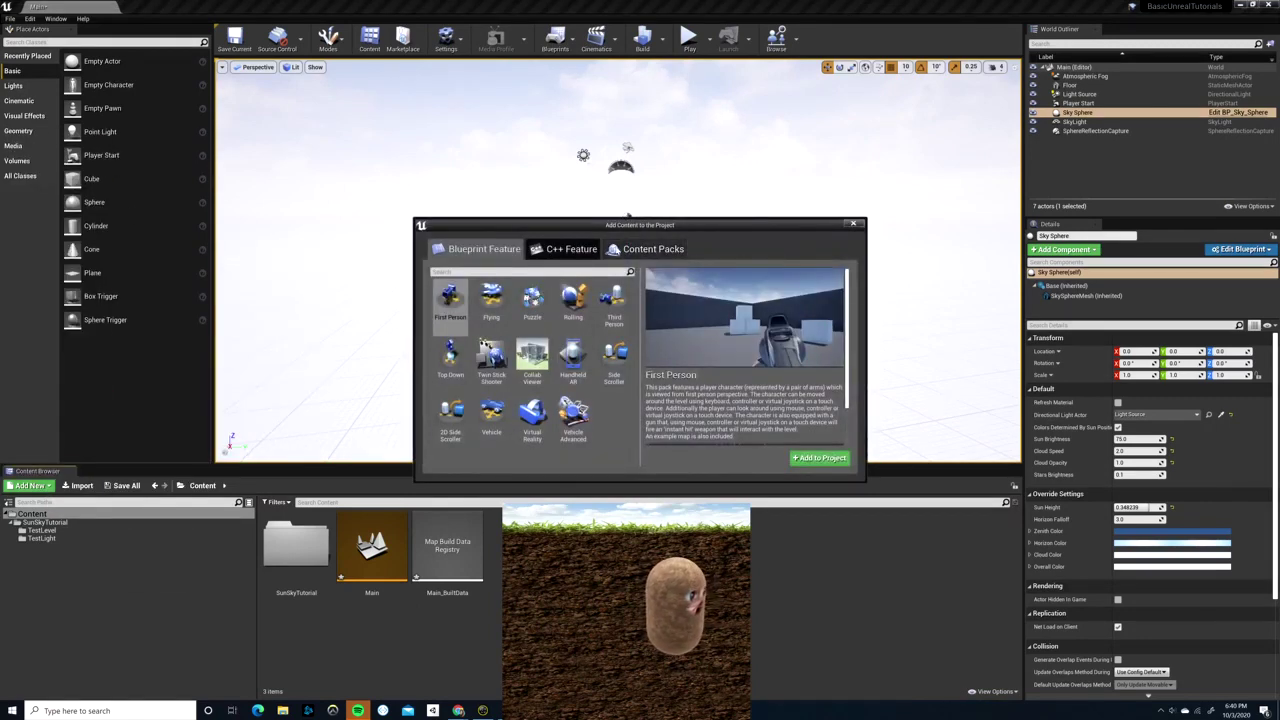
left_click(632, 249)
left_click(482, 305)
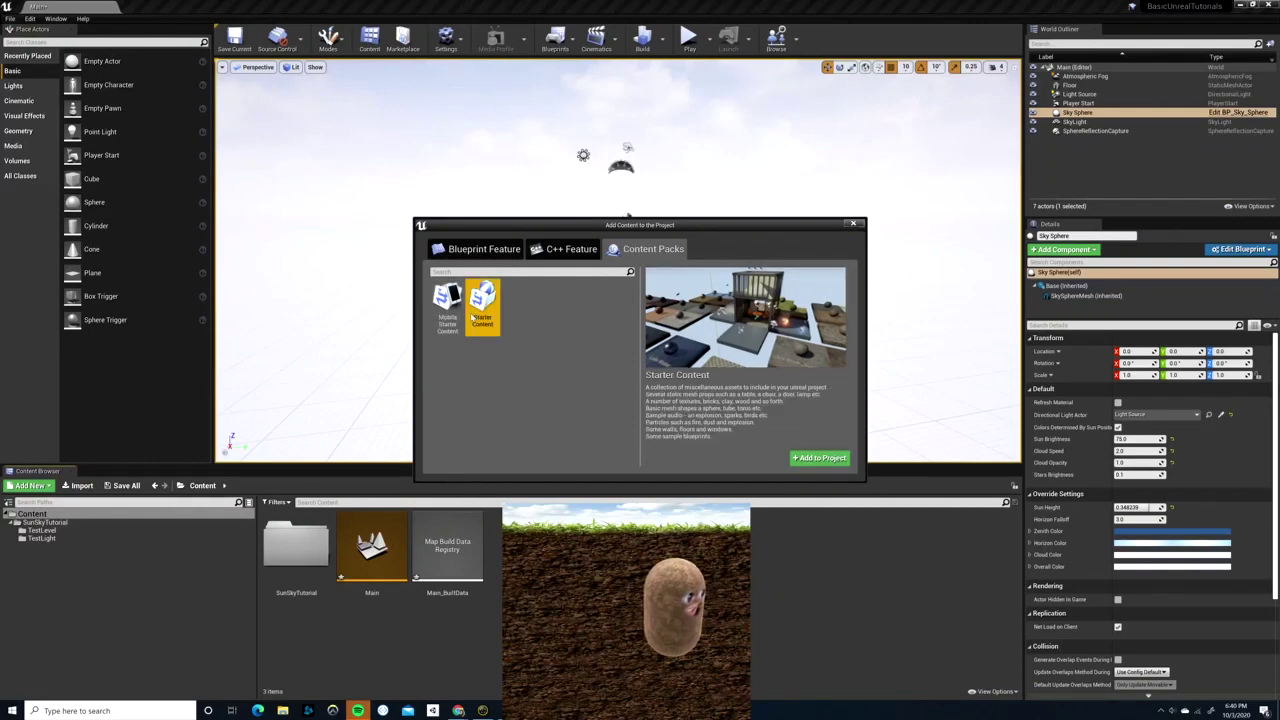
left_click(822, 458)
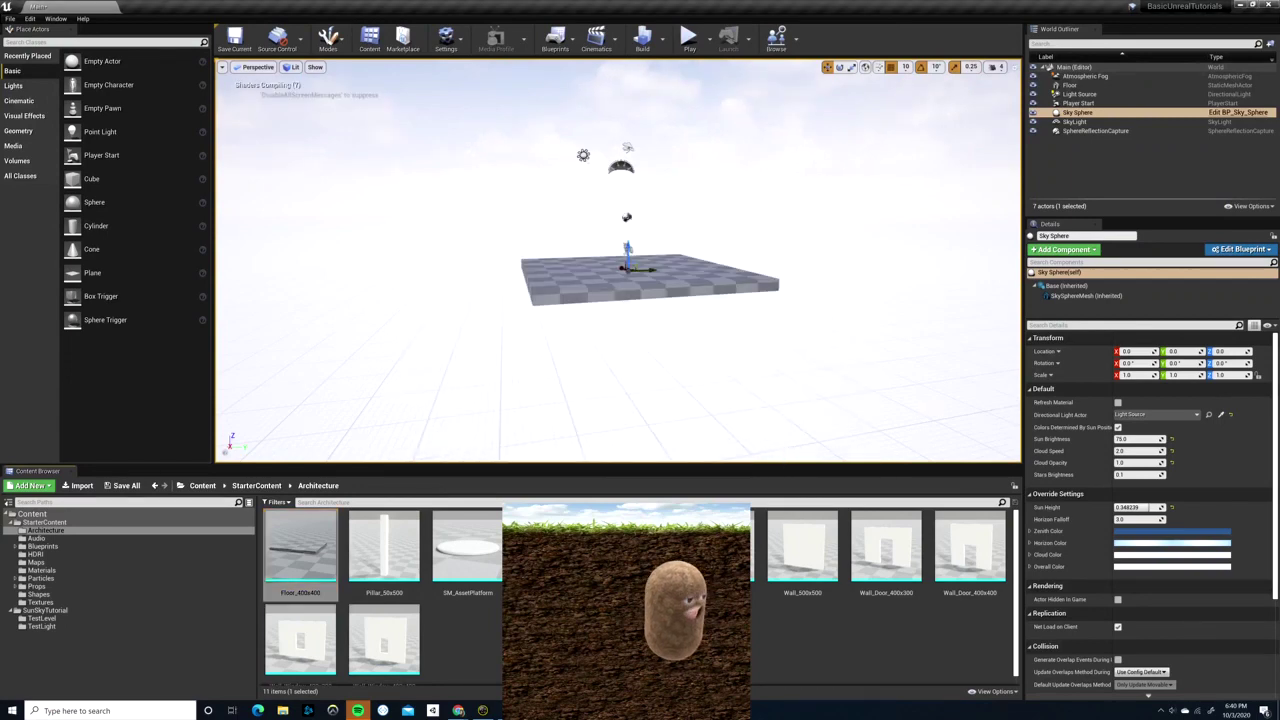
- Return to the root Content folder in the Content Browser
right_click(30, 513)
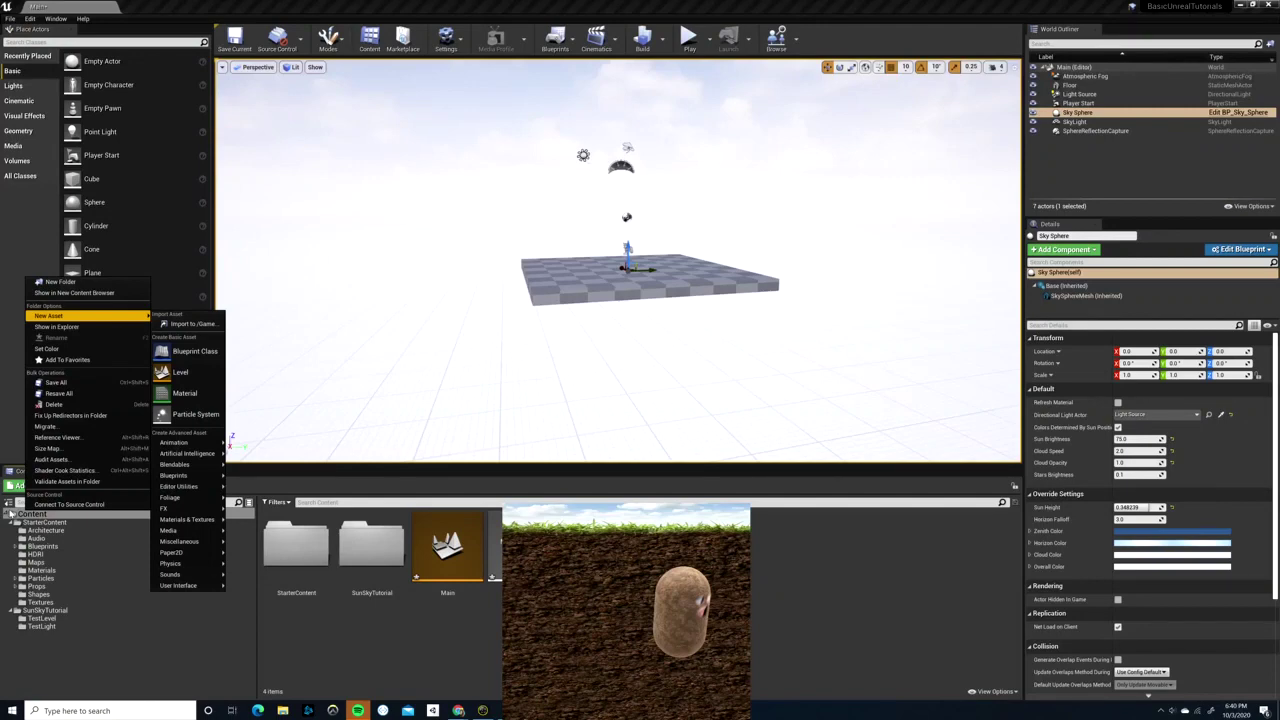
left_click(11, 513)
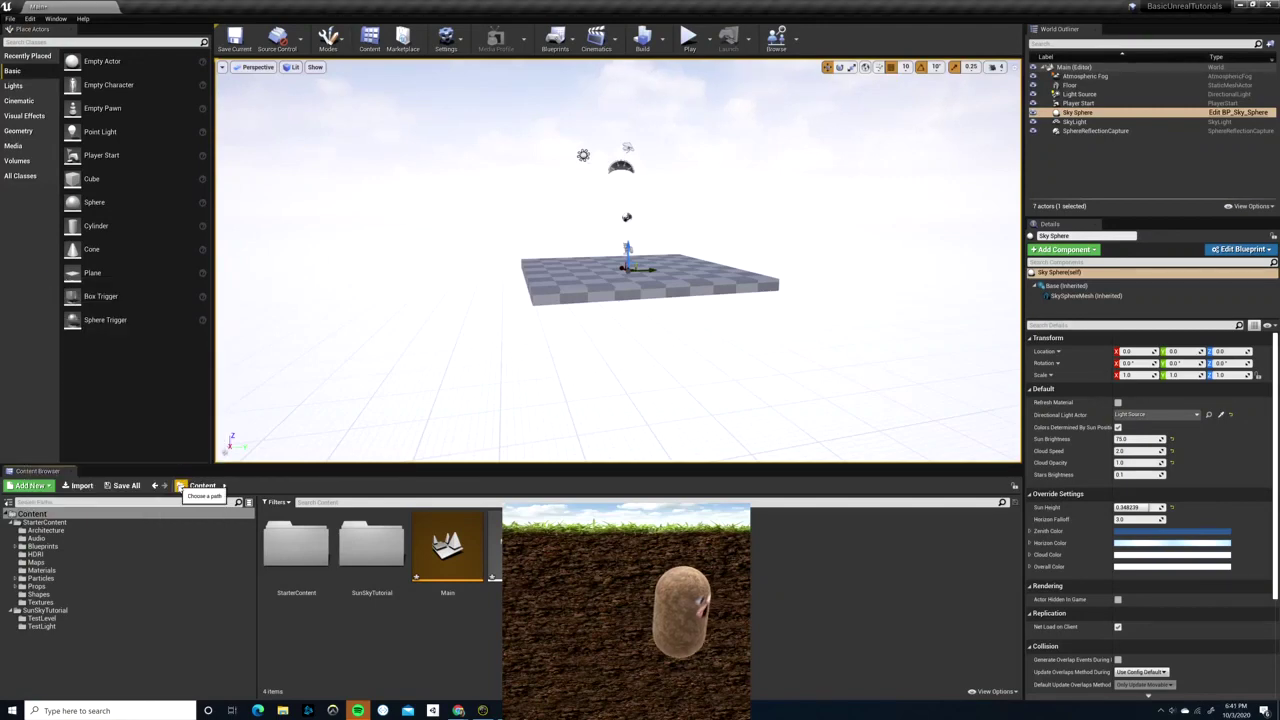
left_click(180, 486)
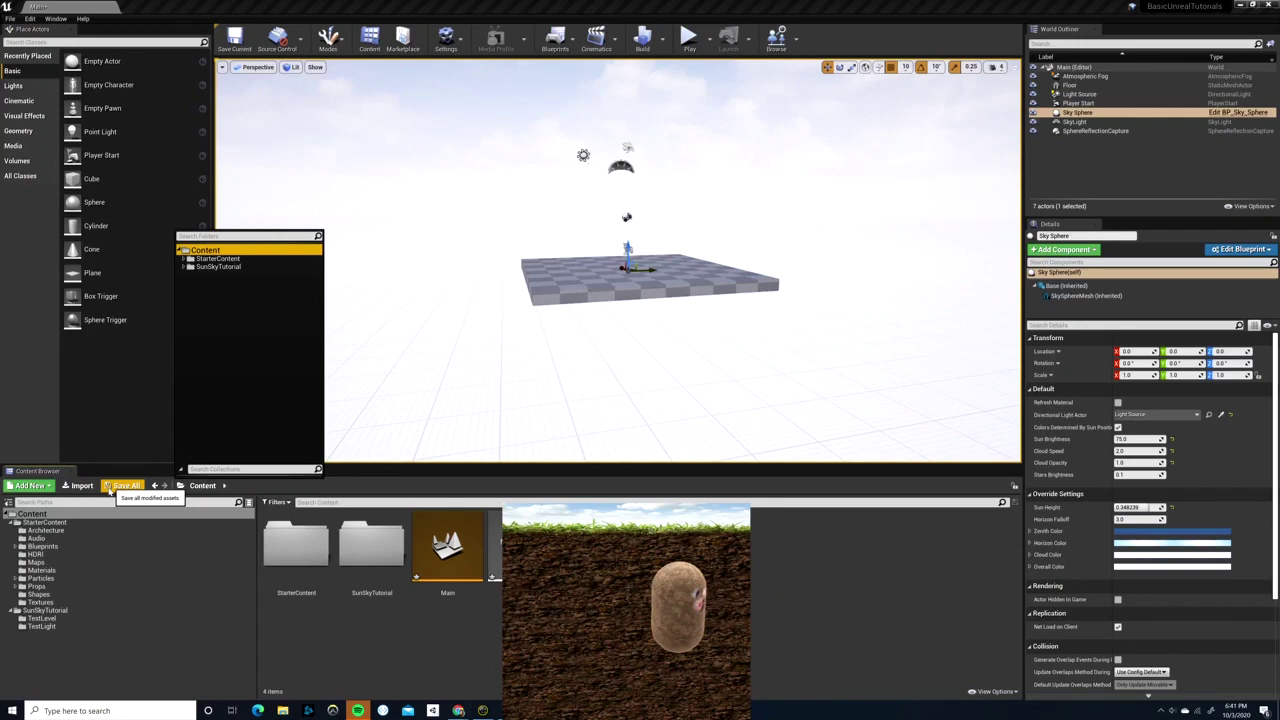
- Search the folder paths for "bp_s" and clear the search
left_click(36, 516)
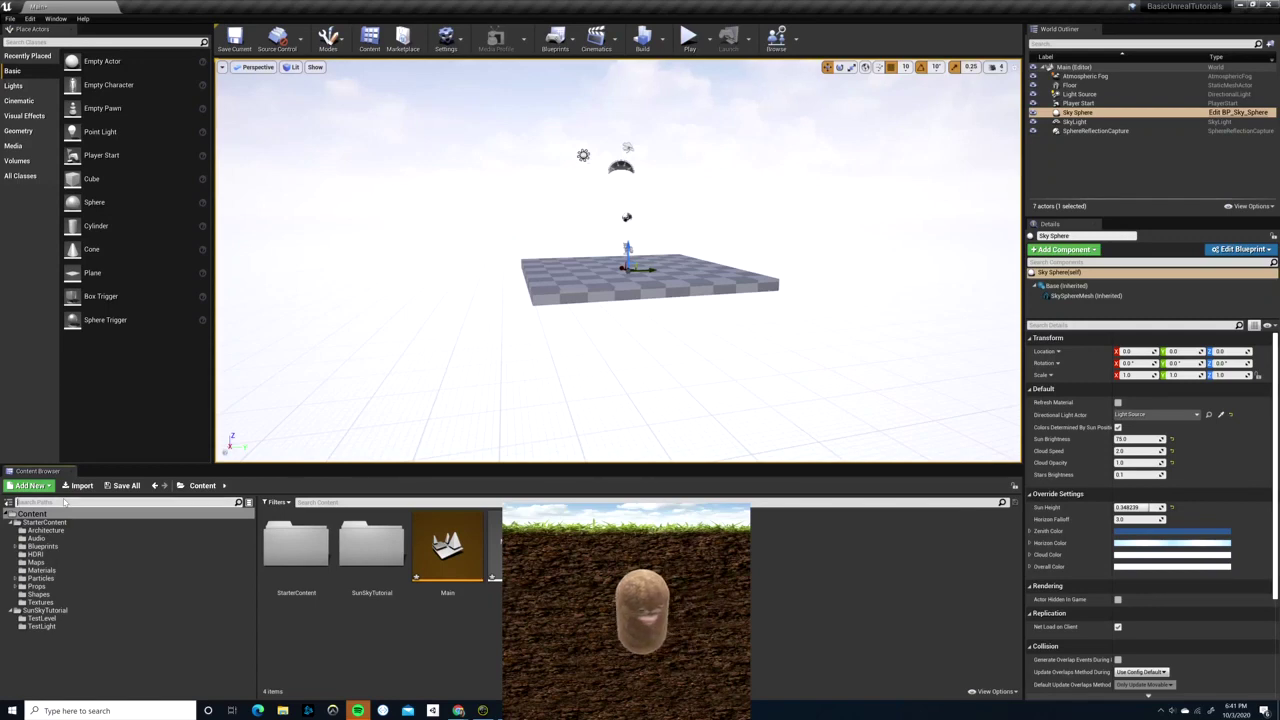
type("bp_")
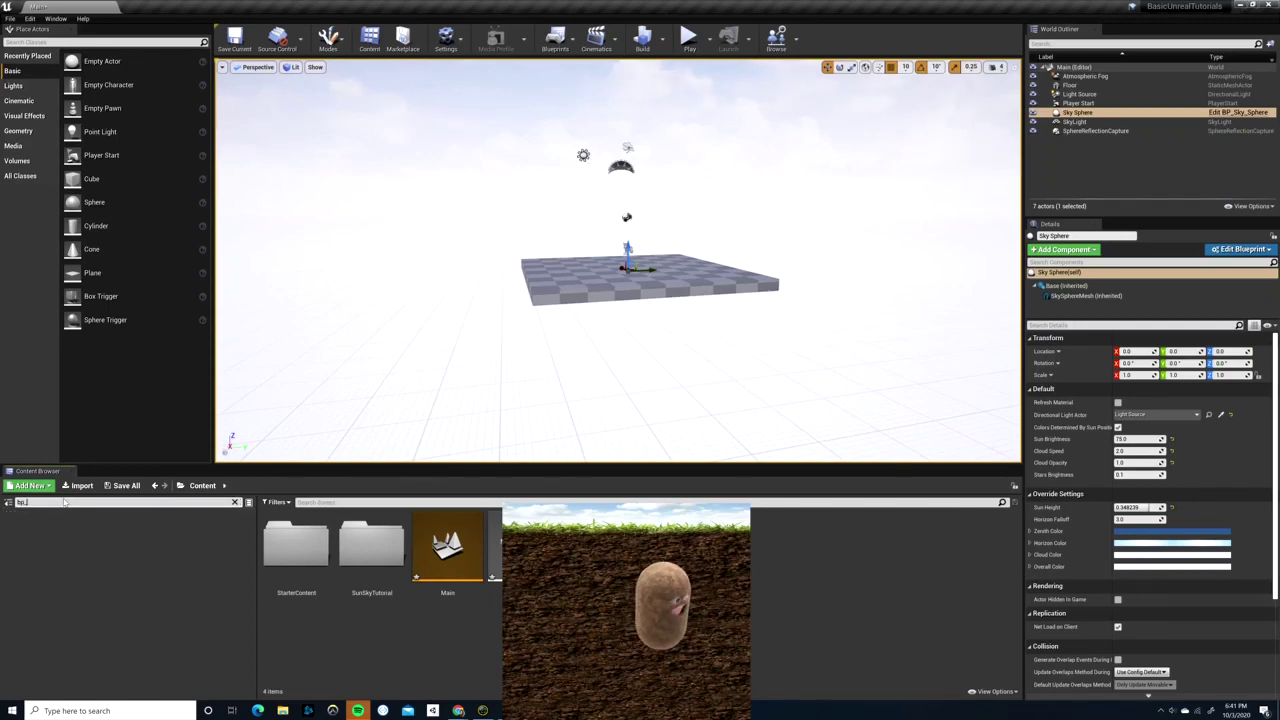
type("s")
key("BackSpace")
key("BackSpace")
key("BackSpace")
key("BackSpace")
key("BackSpace")
key("BackSpace")
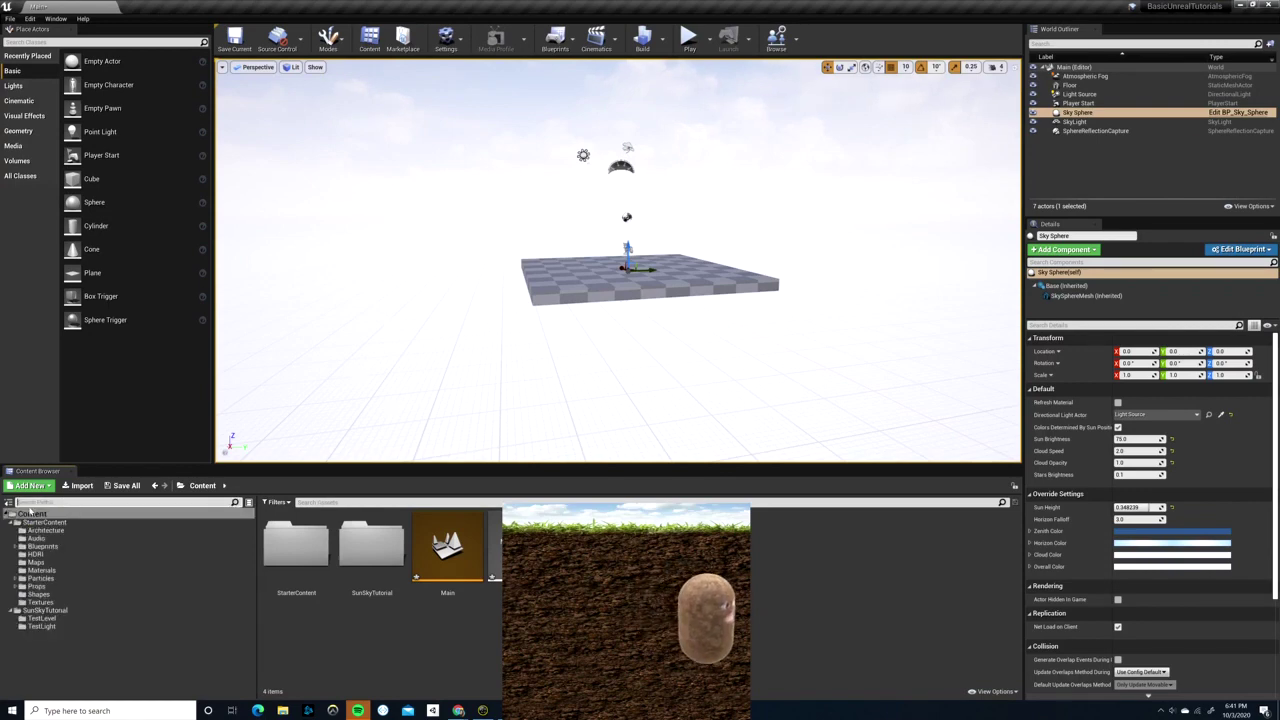
left_click(8, 502)
left_click(8, 502)
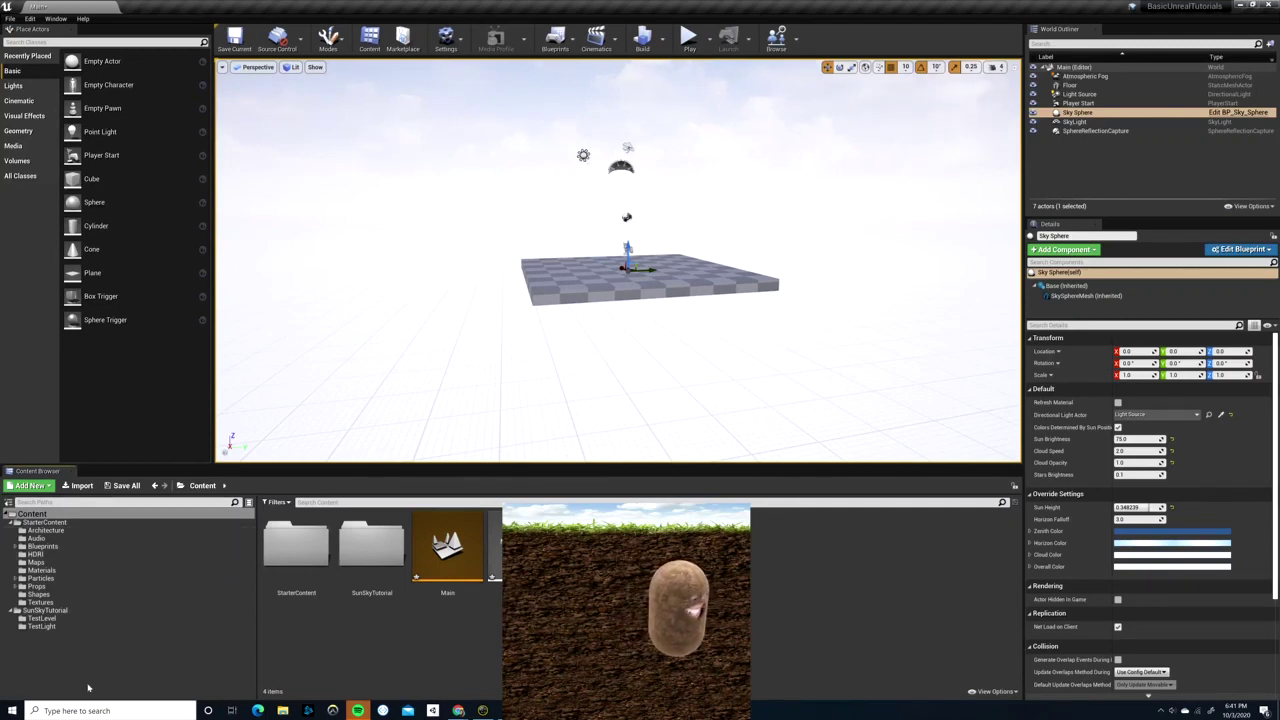
right_click(68, 514)
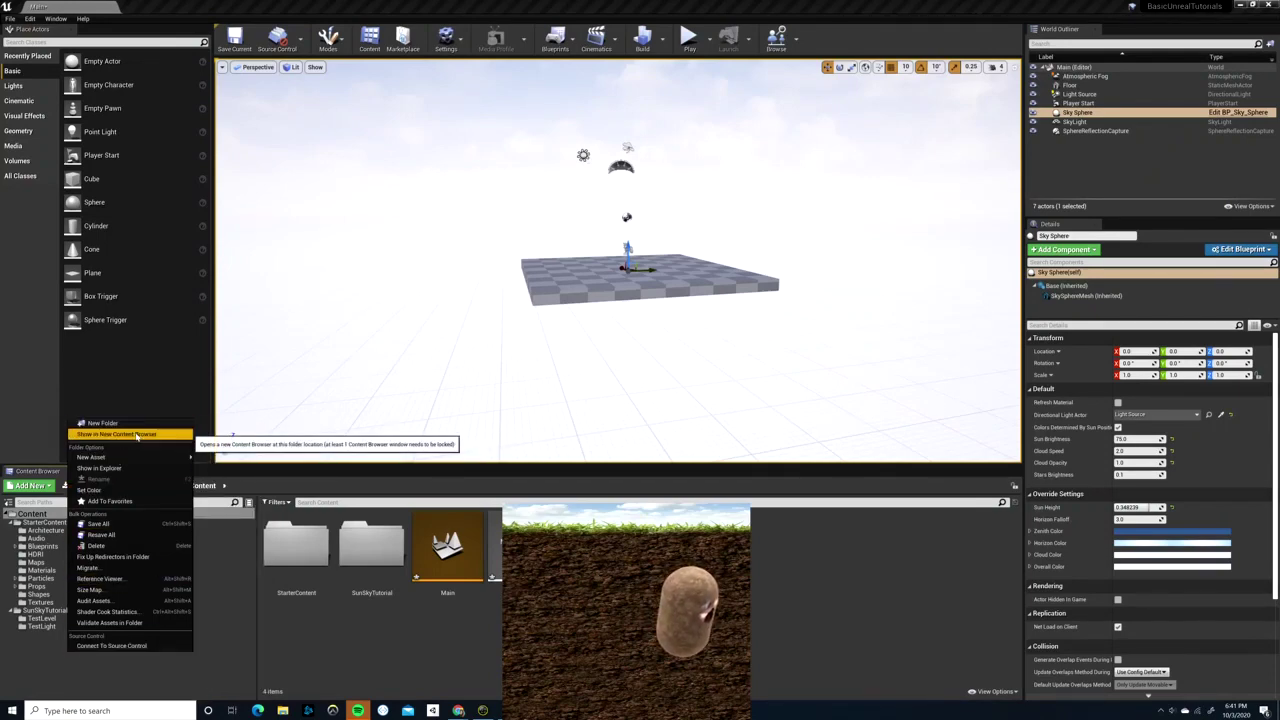
left_click(464, 713)
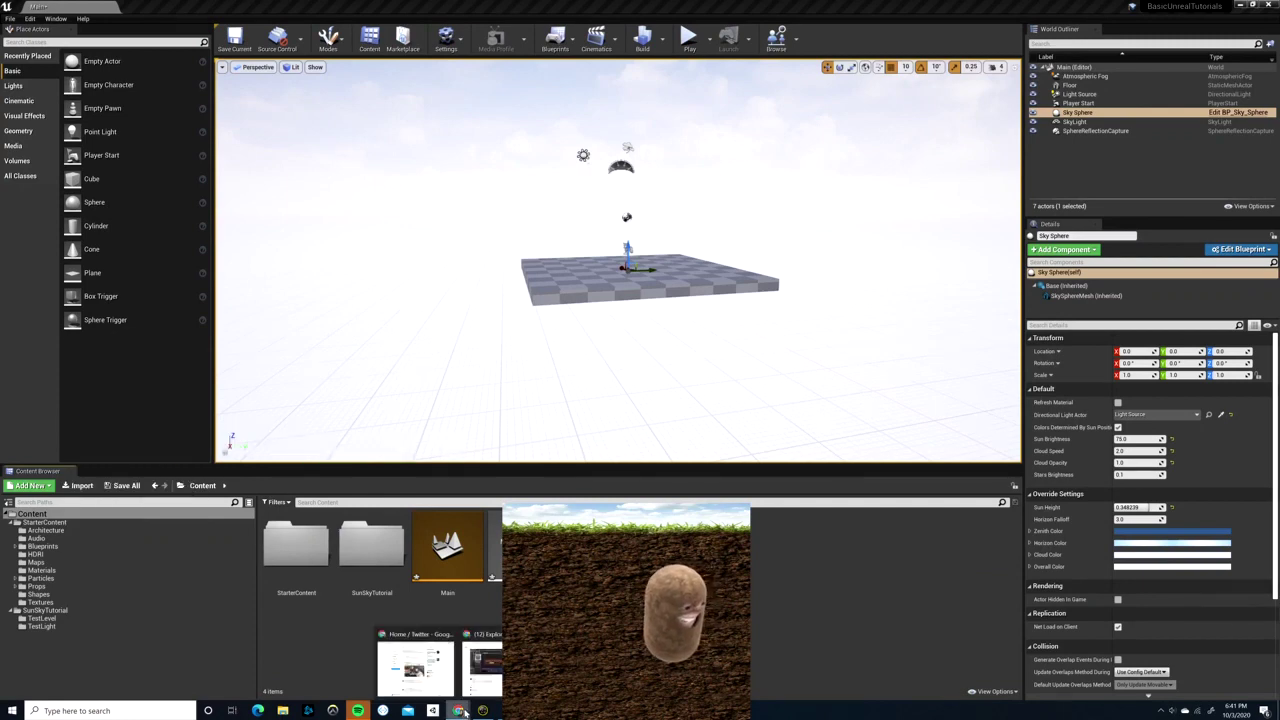
left_click(763, 635)
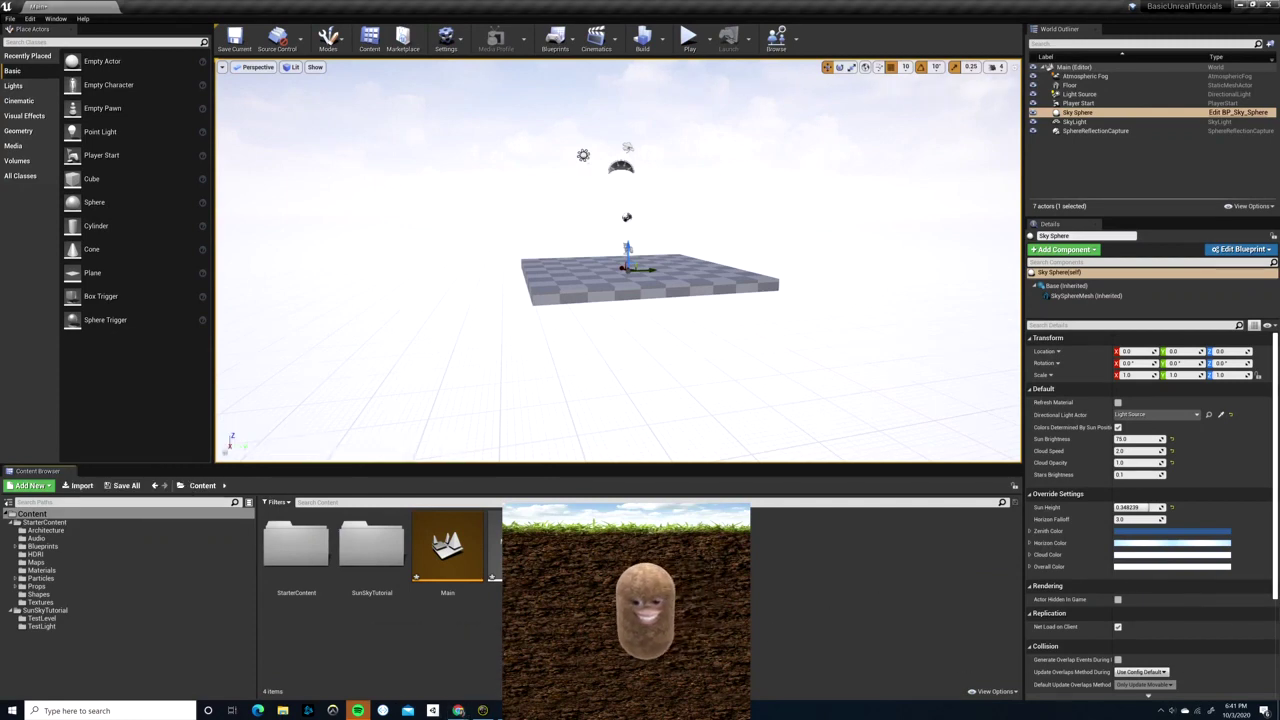
- Switch to Chrome and search Google in a new tab for "Unreal Engine how to view Engine Content"
mouse_move(458, 710)
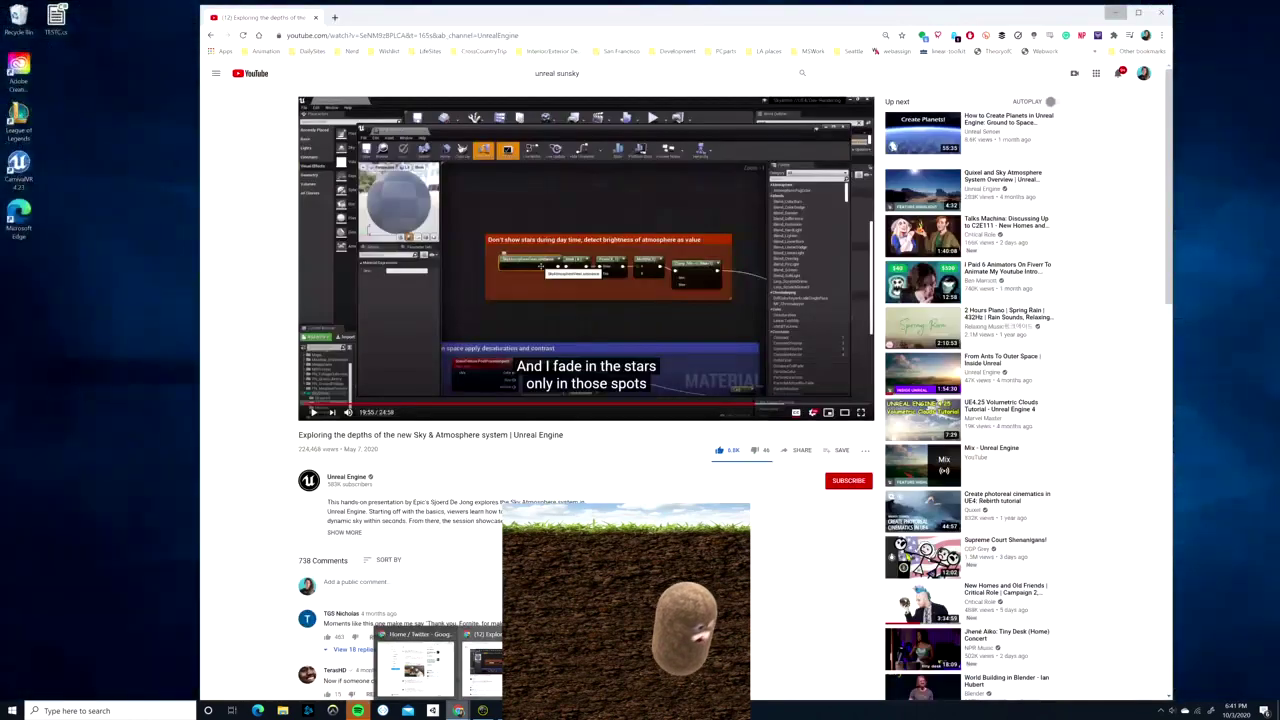
left_click(487, 668)
left_click(336, 18)
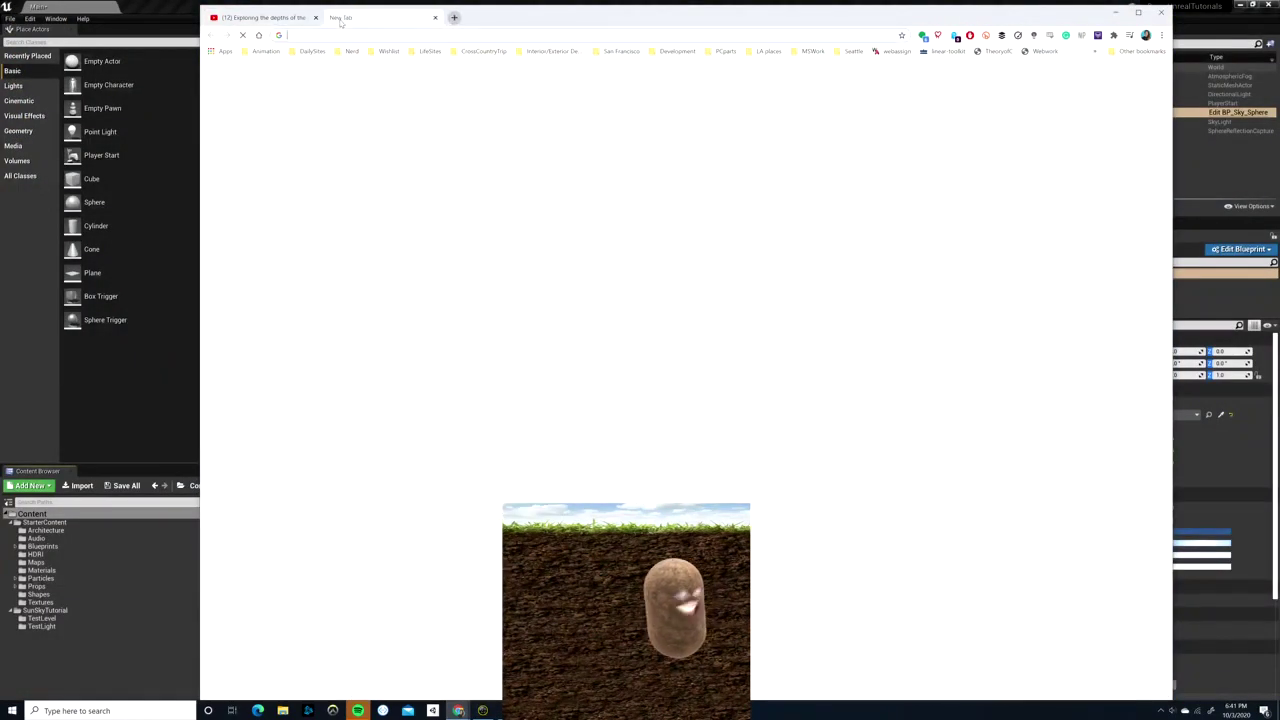
type("Unreal")
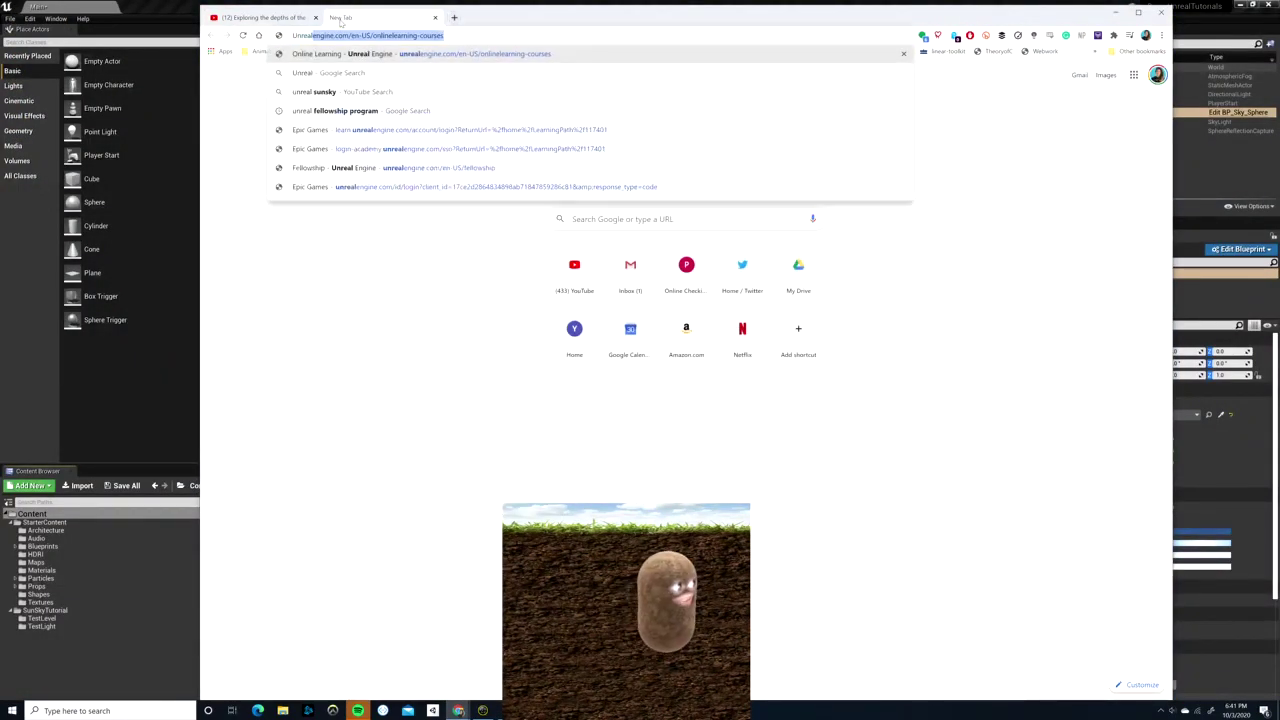
type(" Engine")
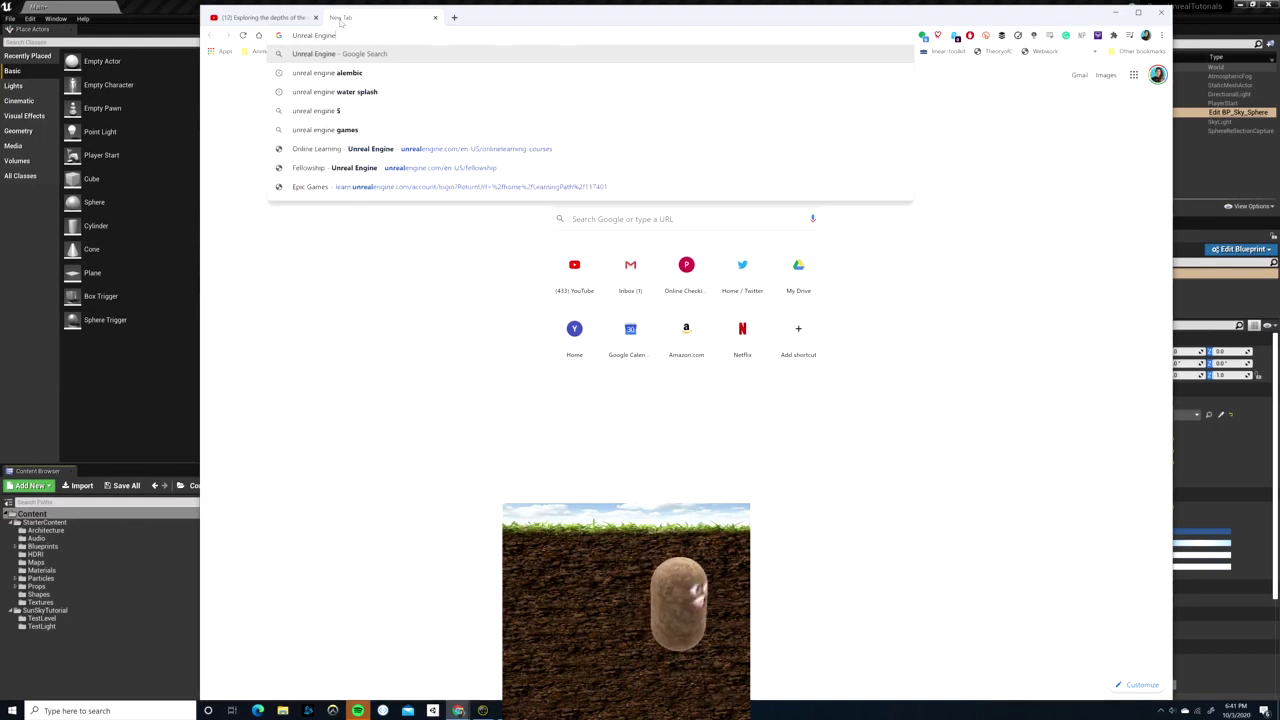
type(" Engine Content")
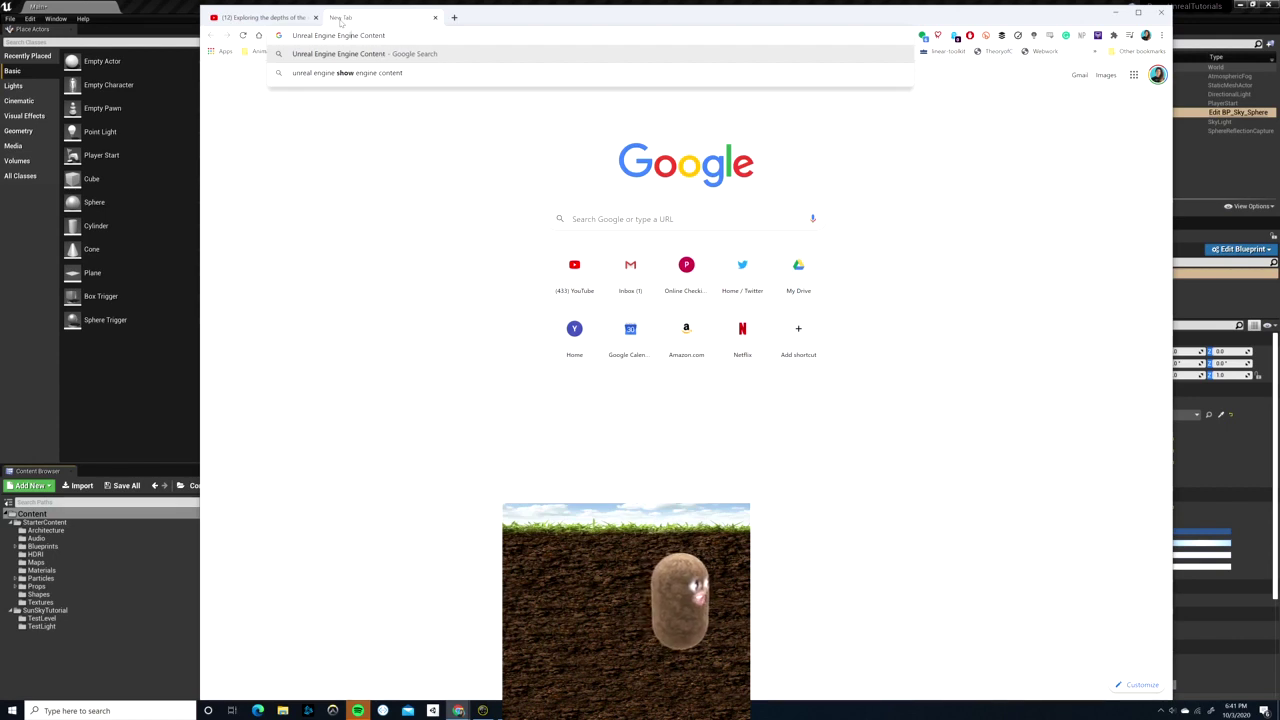
key("ctrl+Left")
key("ctrl+Left")
type("how to vi")
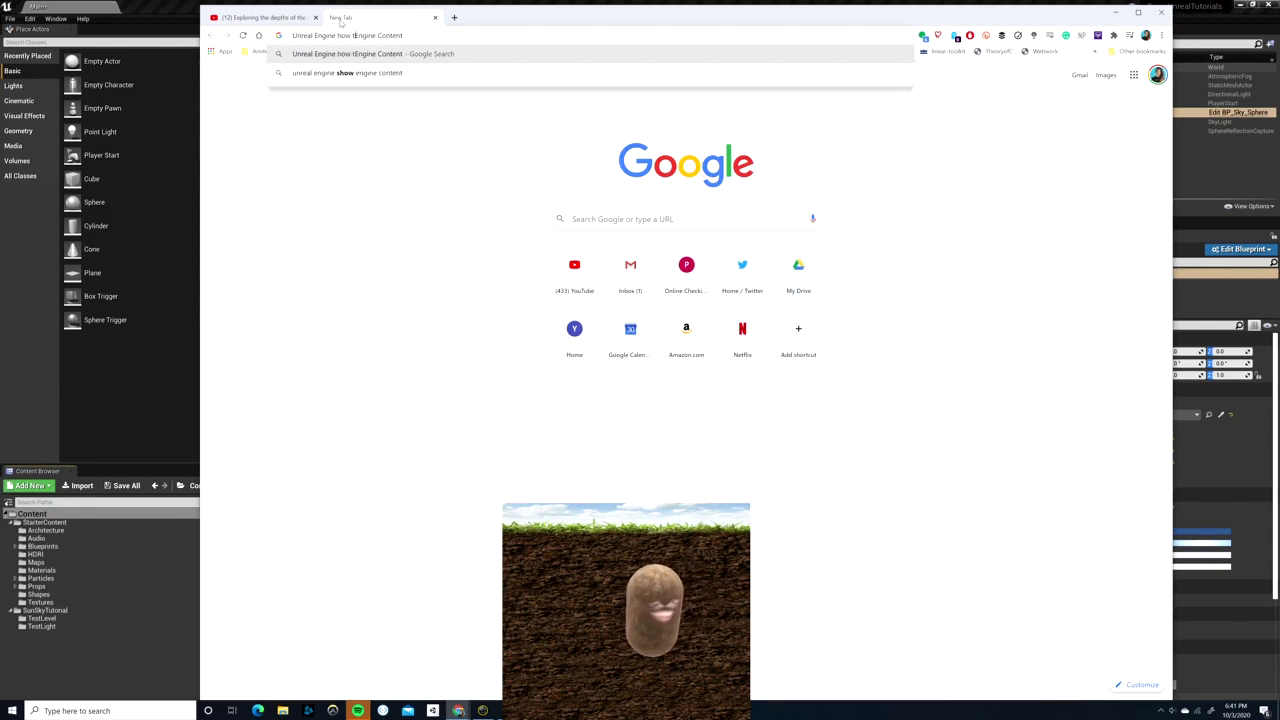
type("ew")
key("Return")
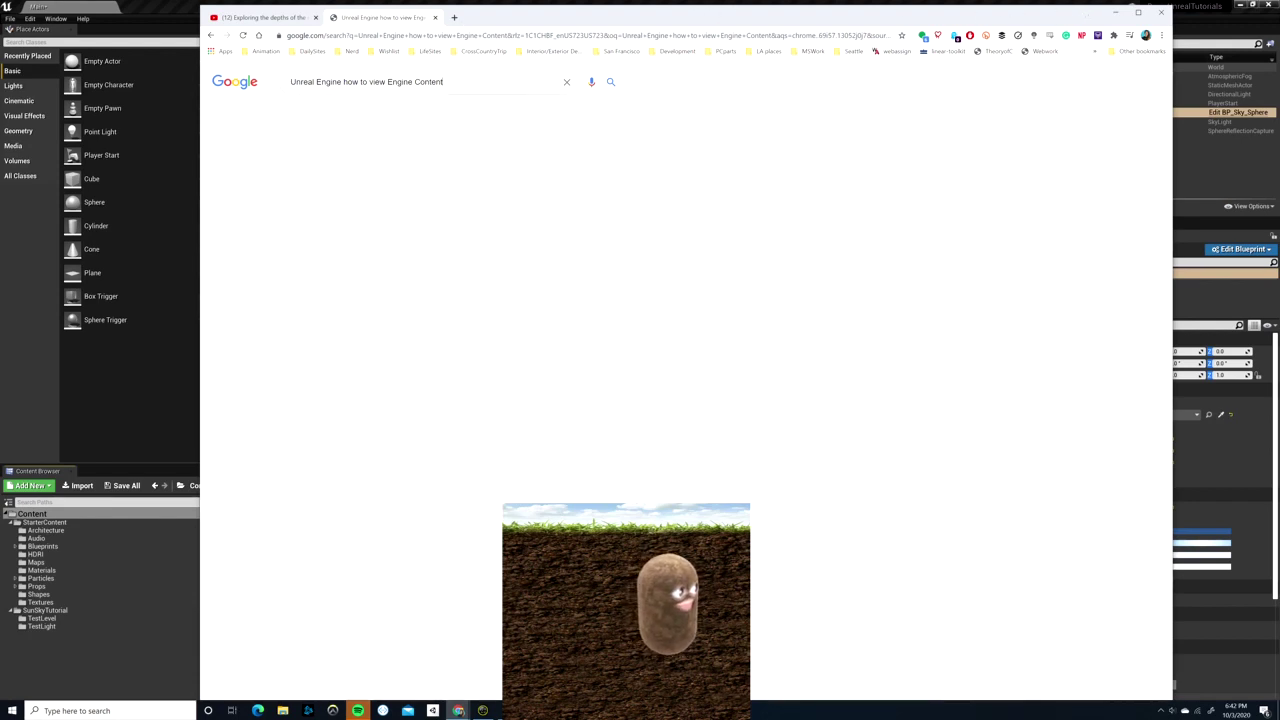
left_click_drag(446, 82, 290, 82)
left_click(443, 82)
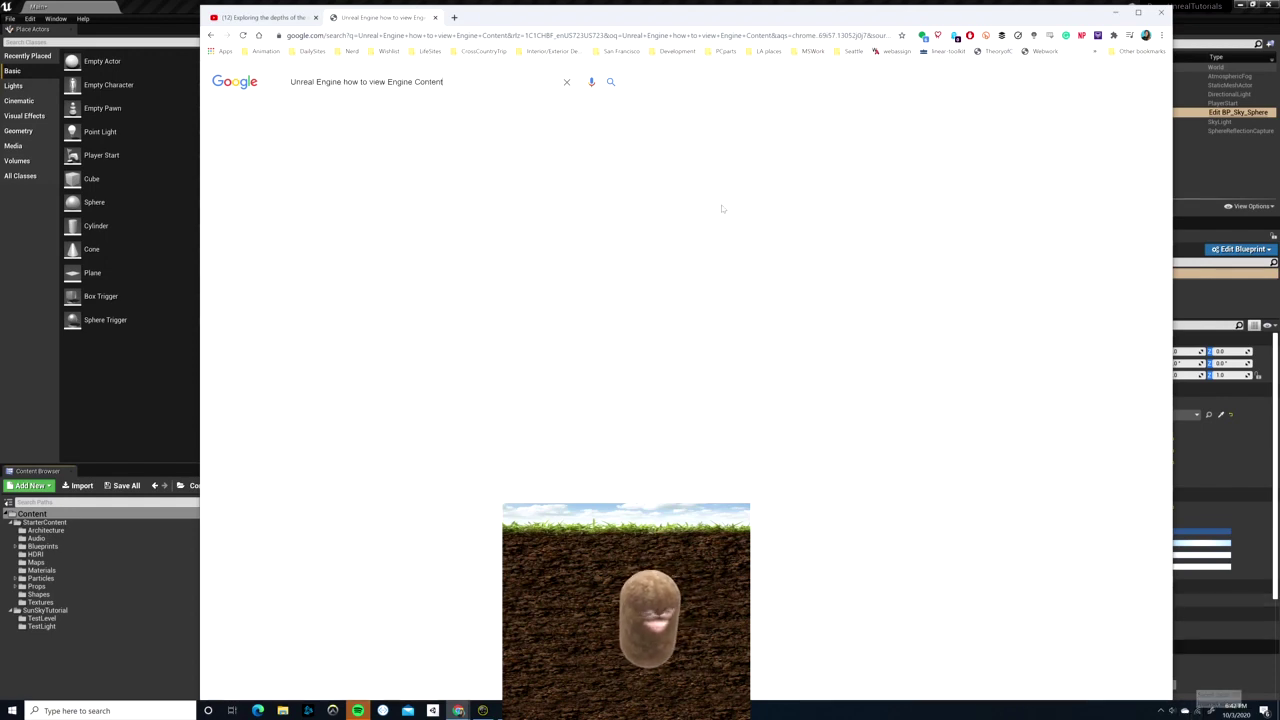
- Search for "speed test" in another new tab and run Google's internet speed test
left_click(454, 17)
type("speed test")
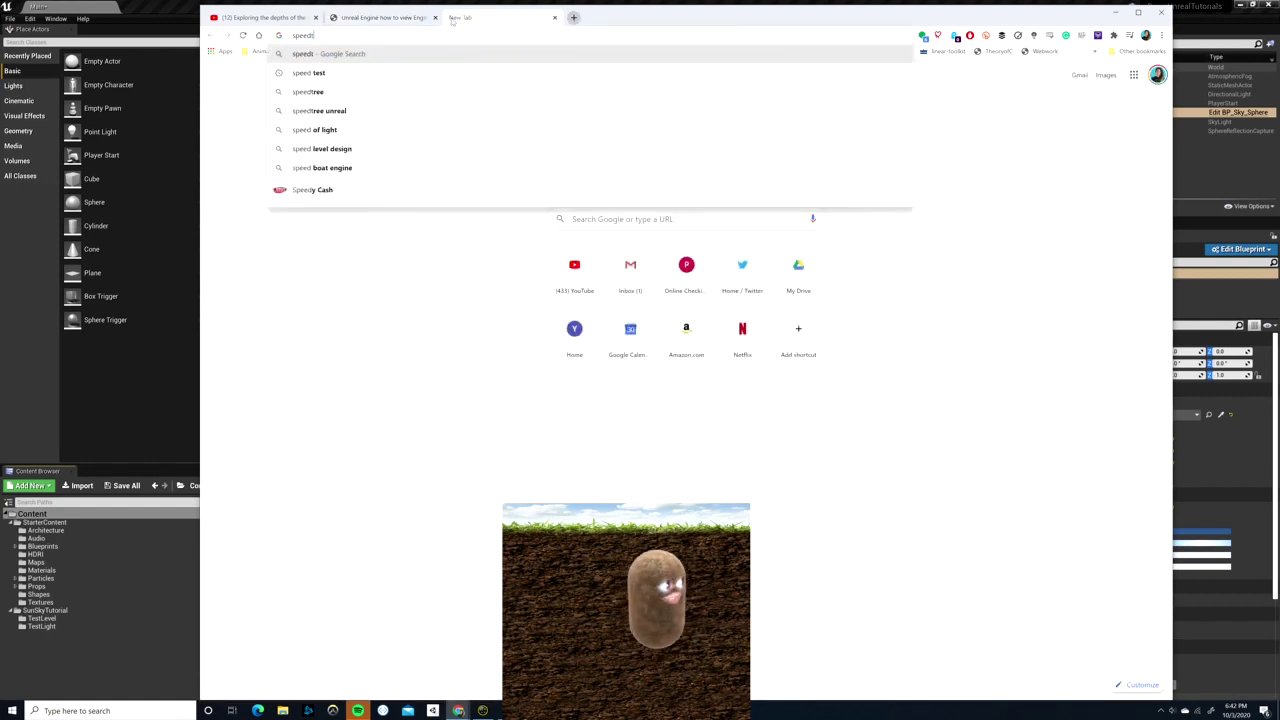
key("Return")
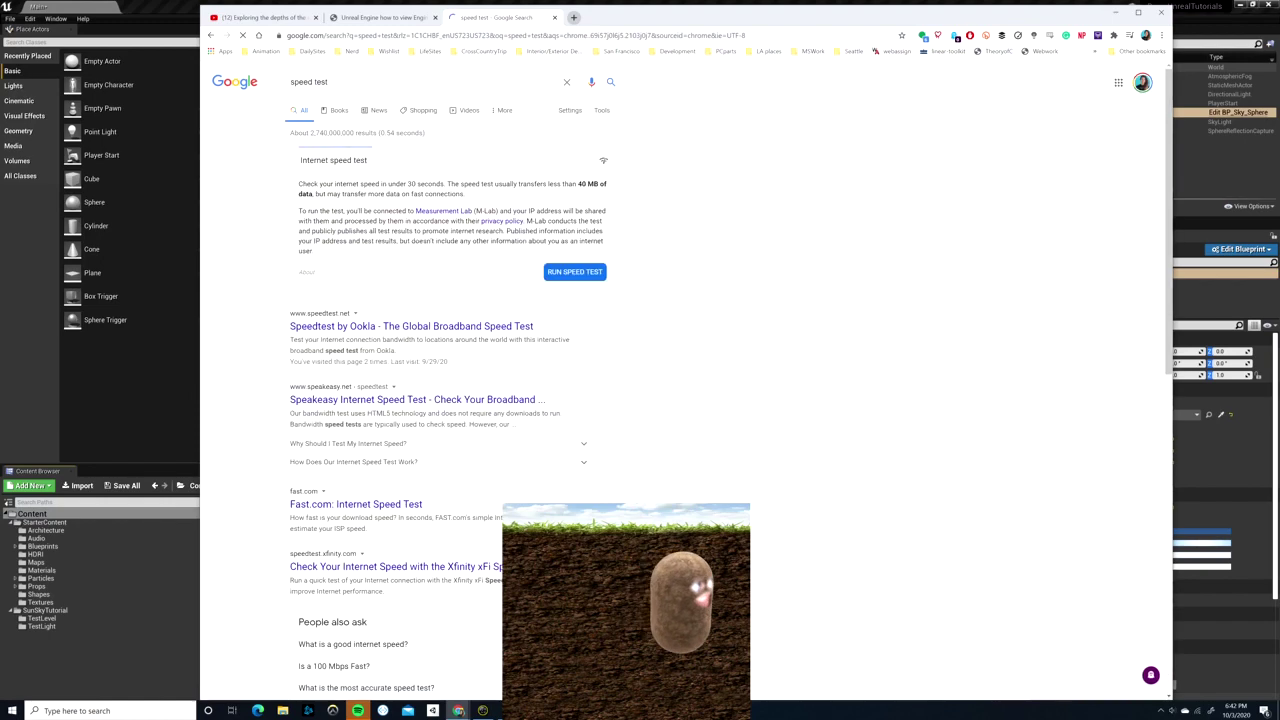
left_click(579, 276)
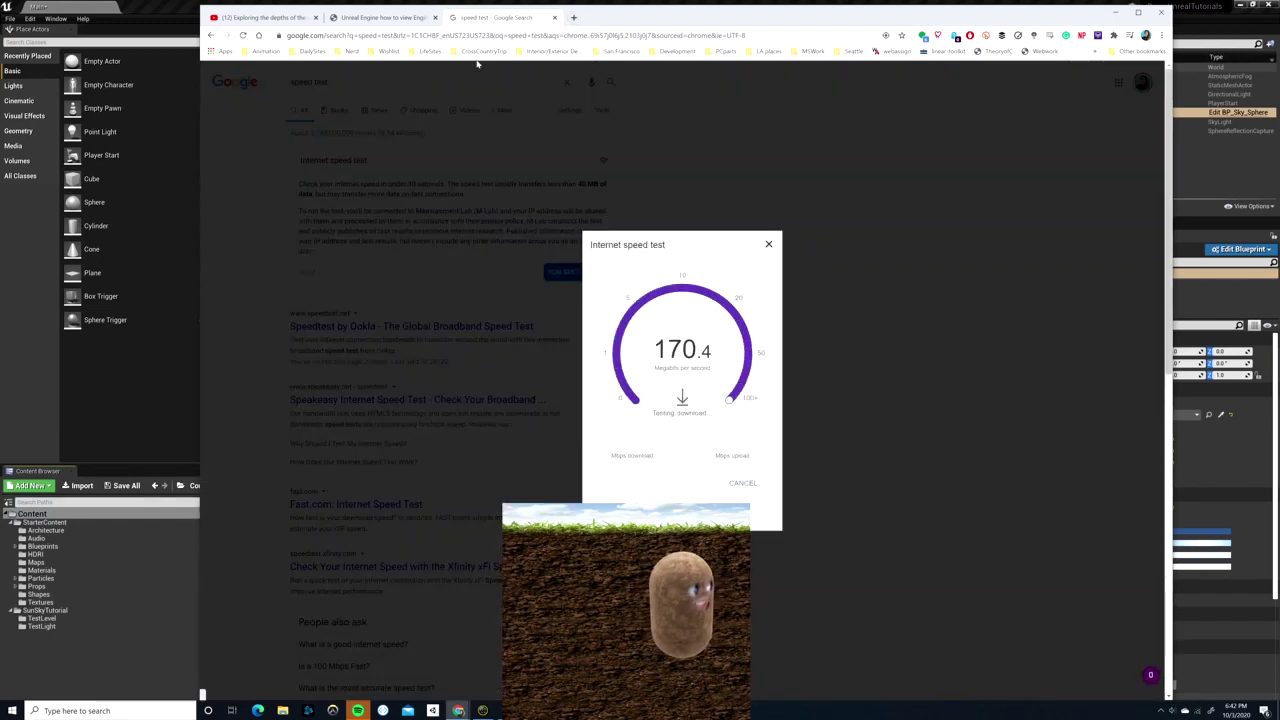
- Go back to the engine content search and change the query to "UE4.25 how to view Engine Content"
left_click(380, 17)
left_click_drag(290, 82, 343, 82)
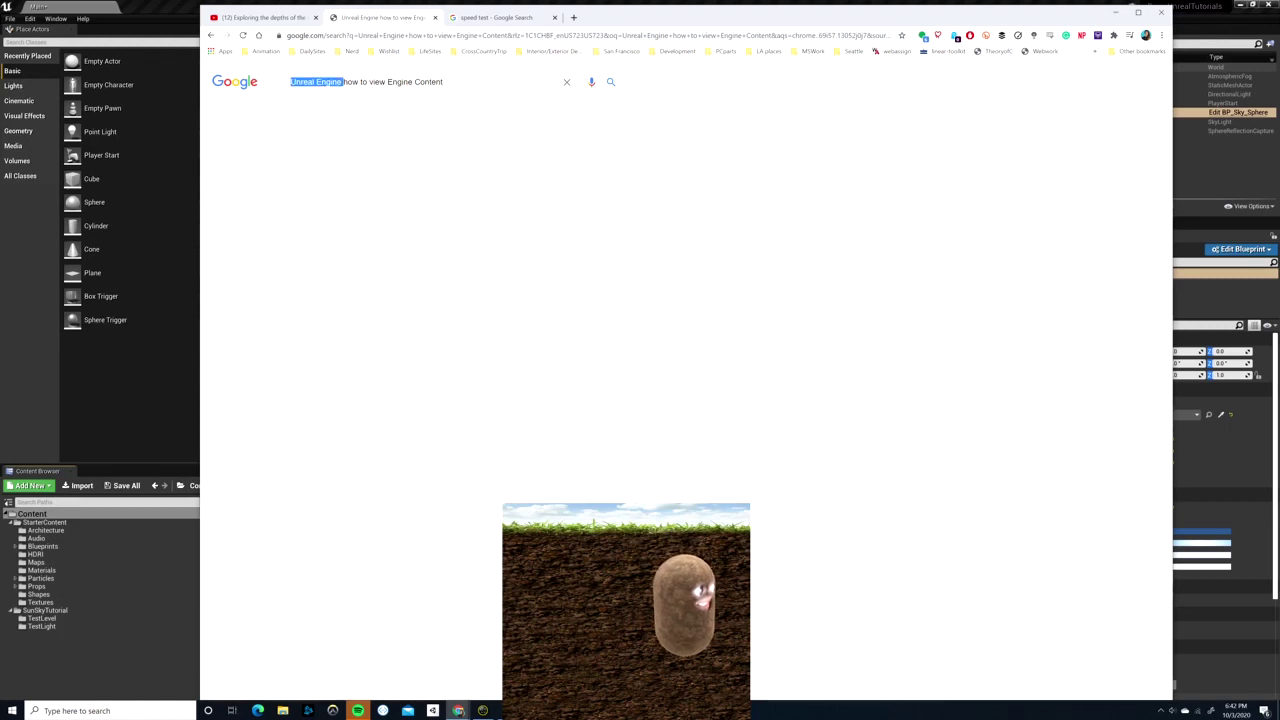
type("UE4")
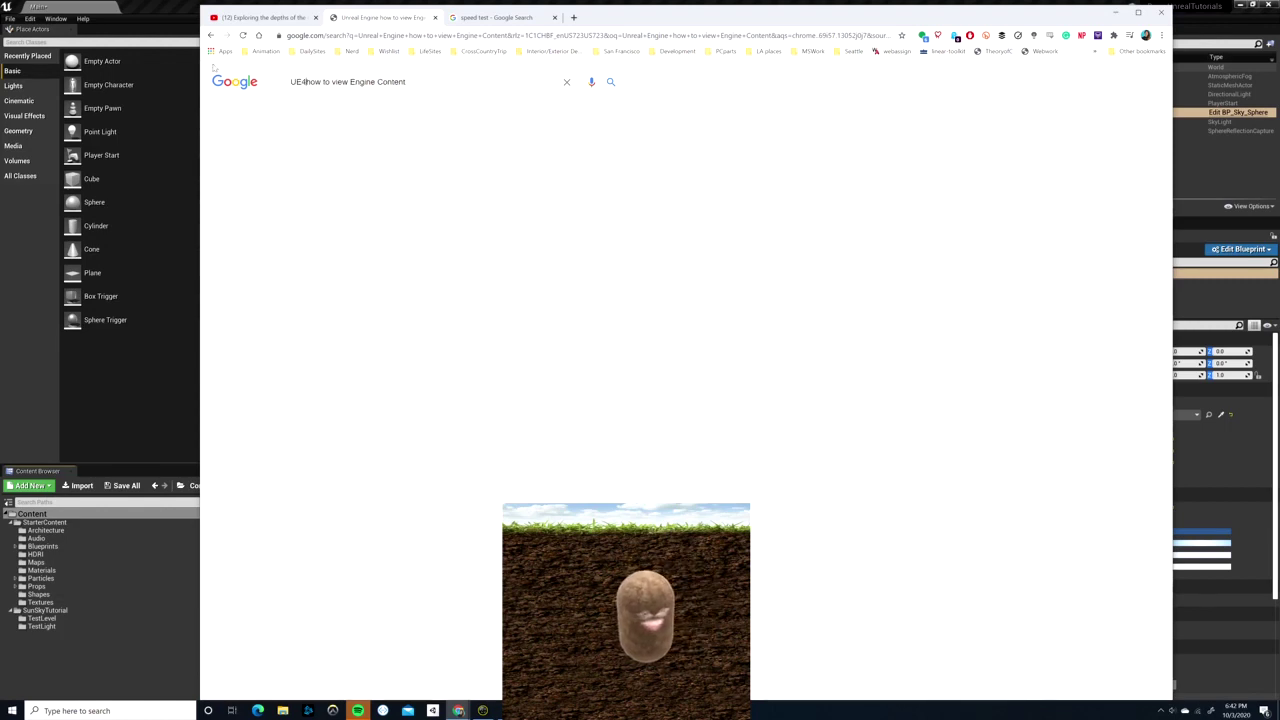
type(".25")
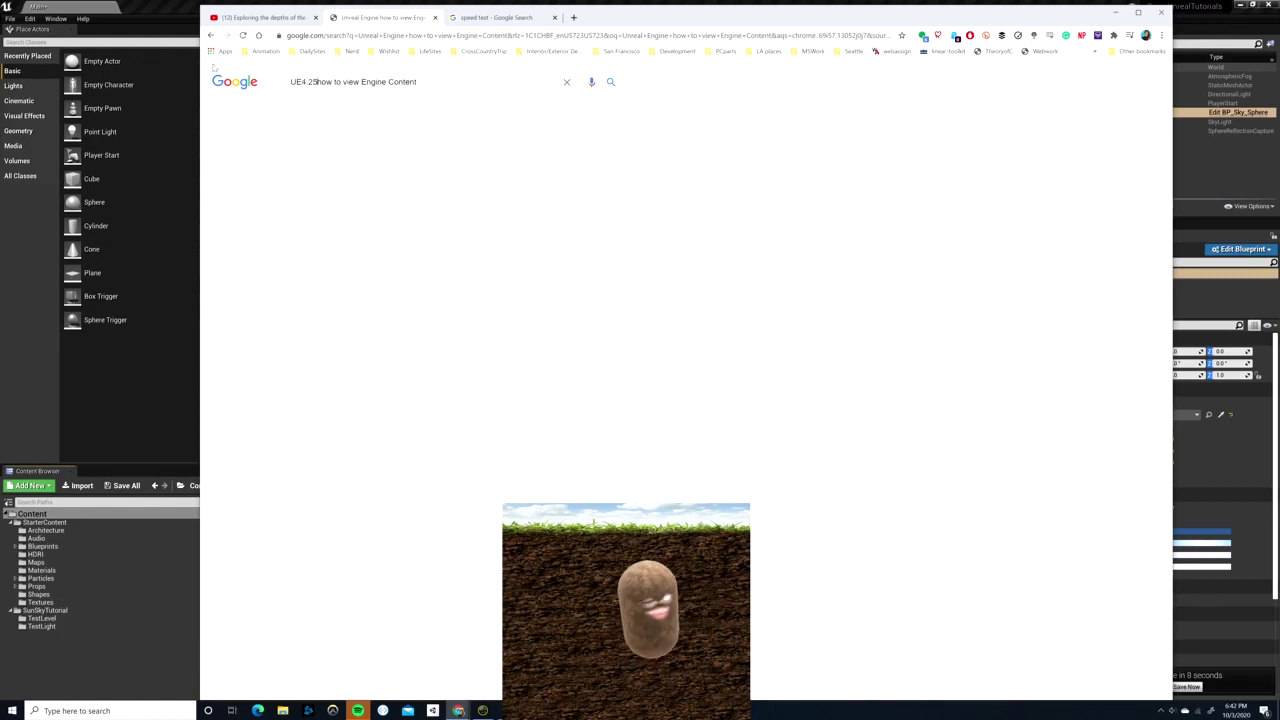
key("Return")
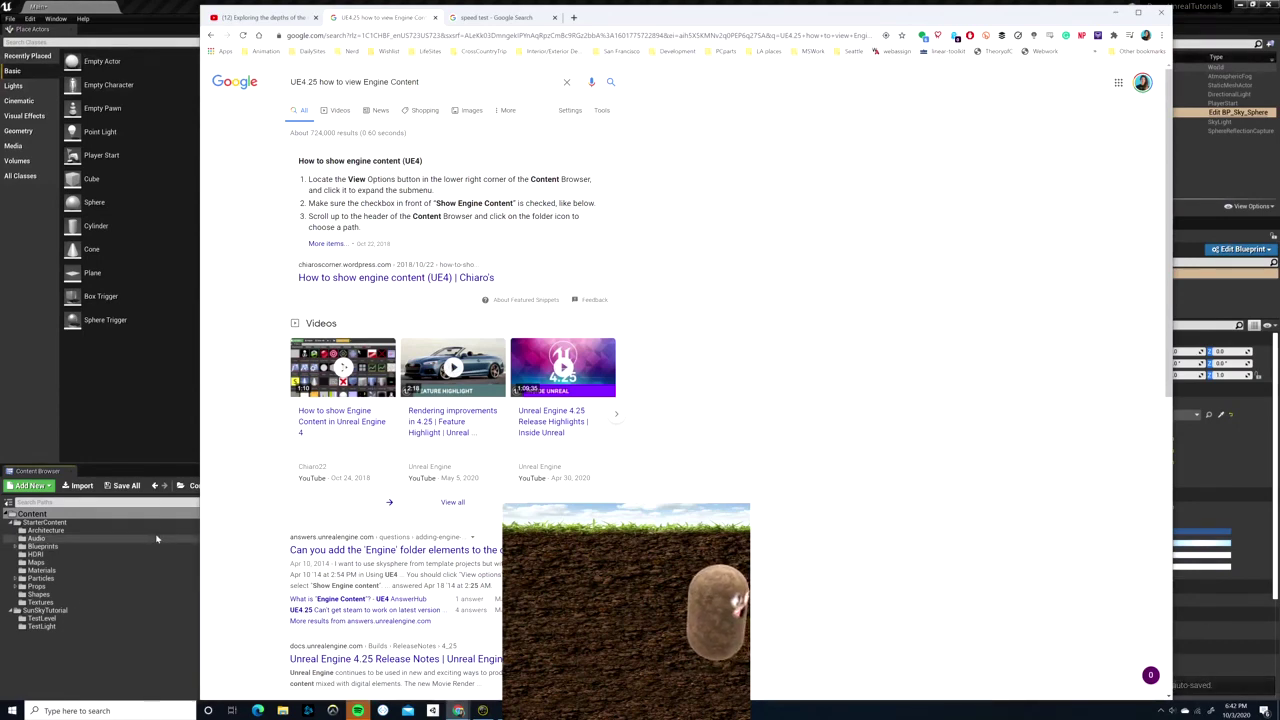
- Switch back to the Unreal Editor, check the TestLevel folder's options and return to the root Content folder
left_click(134, 653)
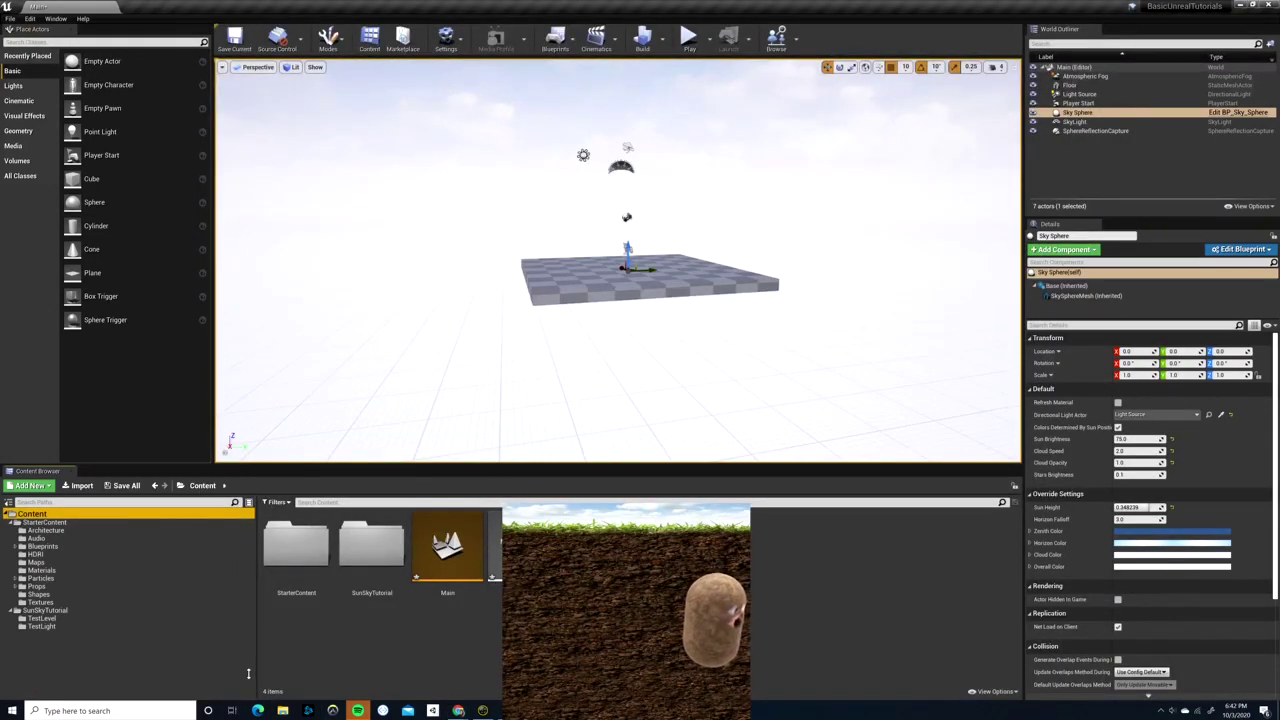
right_click(174, 619)
left_click(130, 662)
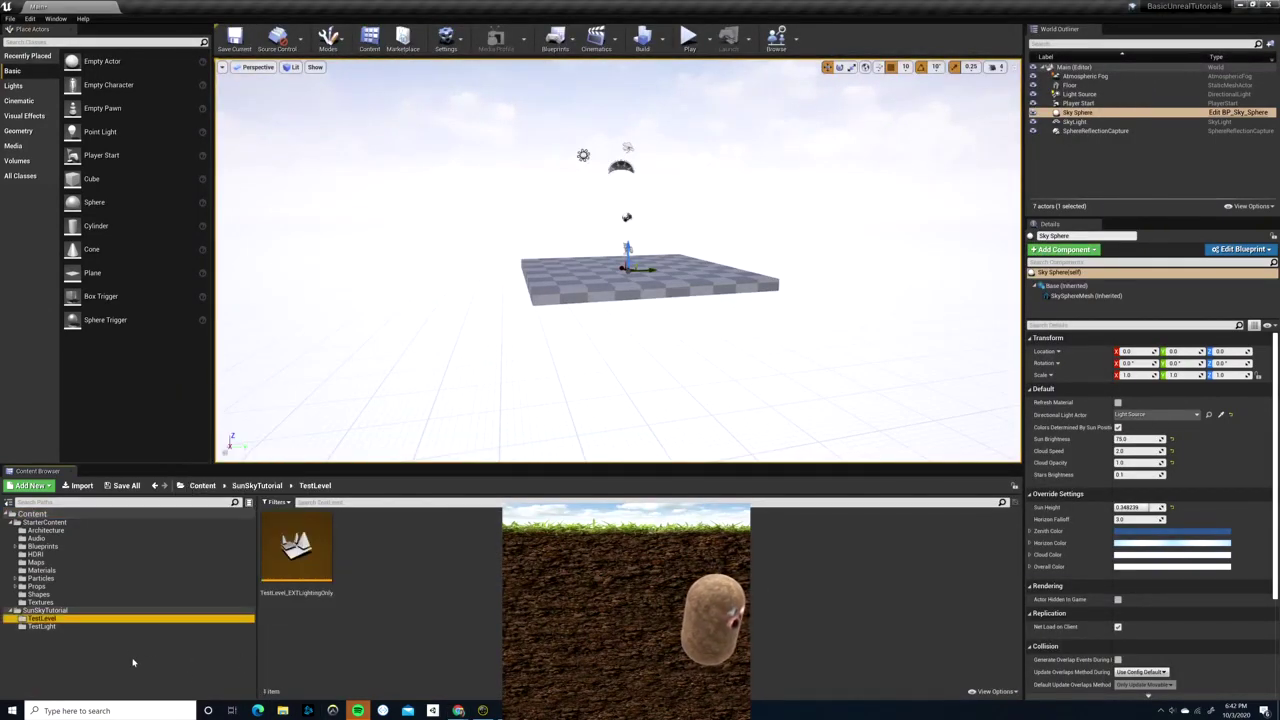
right_click(133, 662)
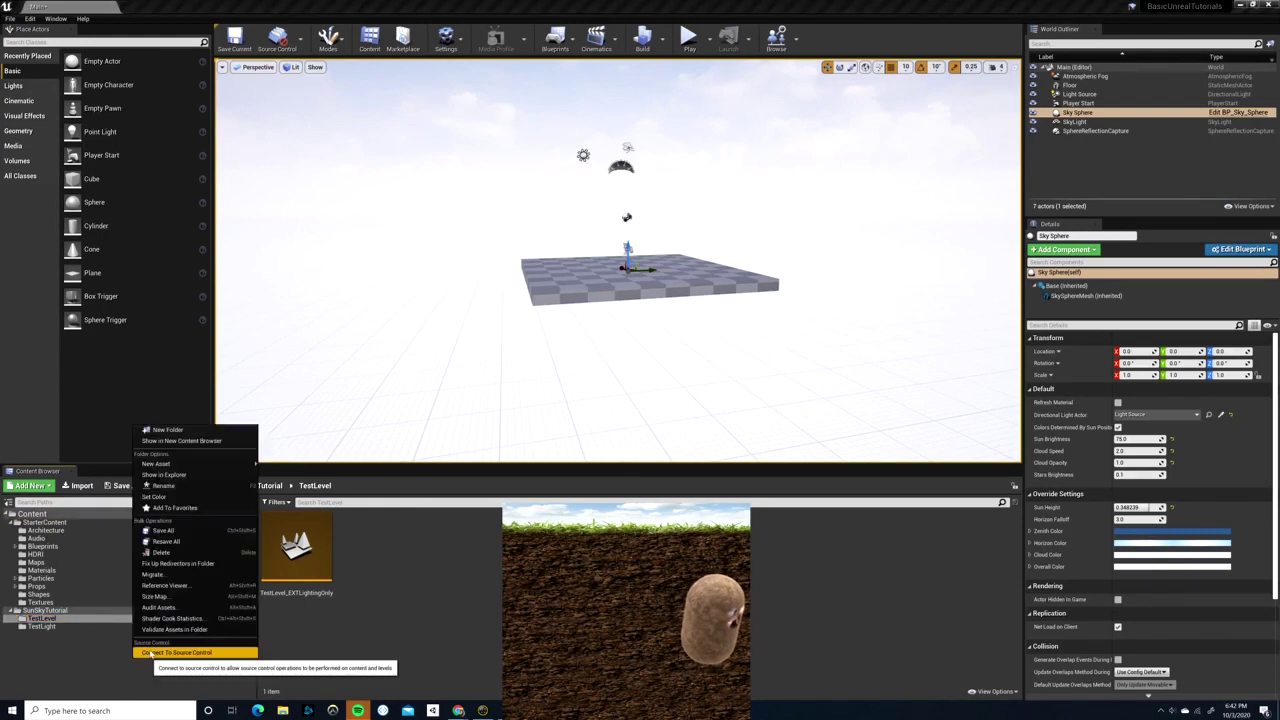
left_click(228, 688)
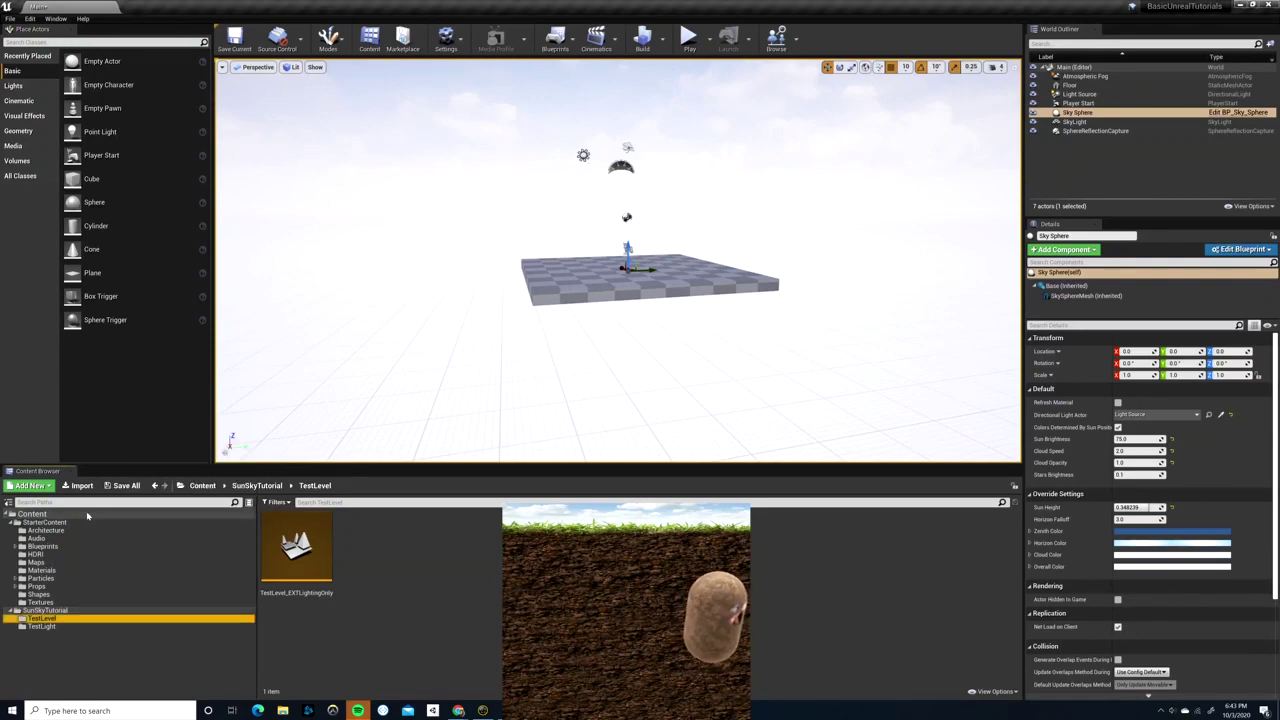
left_click(33, 515)
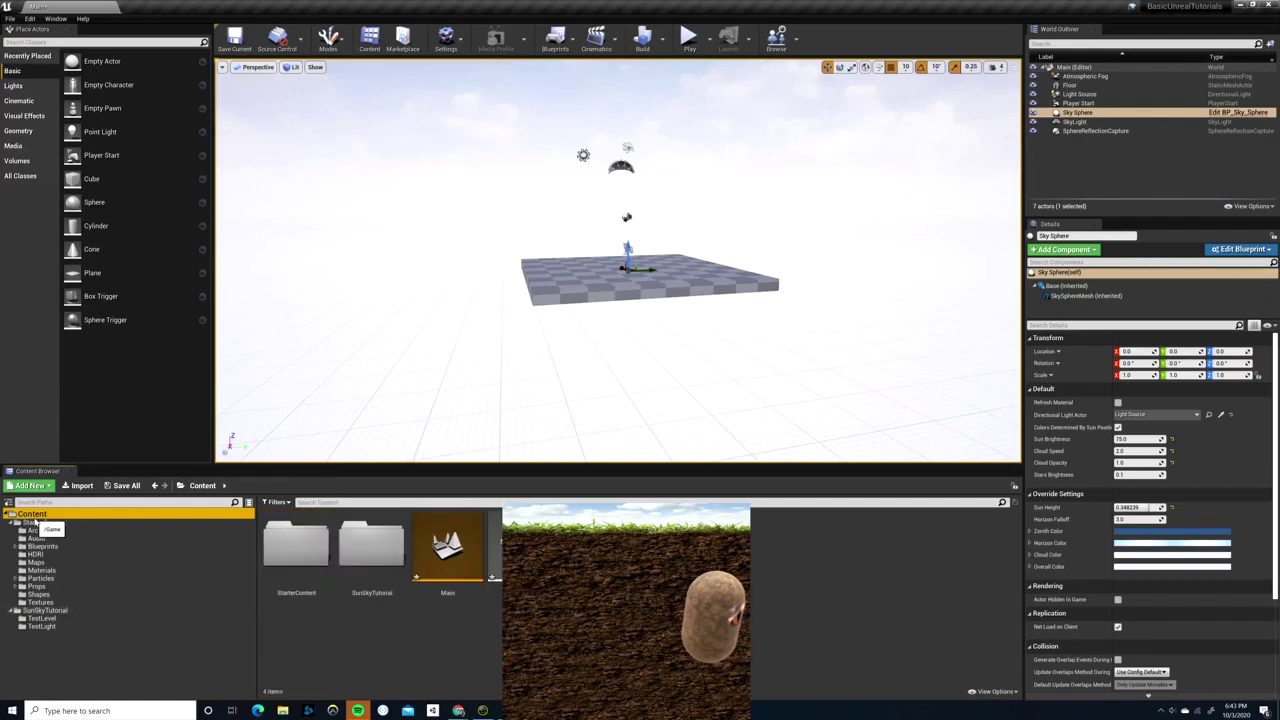
left_click(248, 502)
left_click(248, 502)
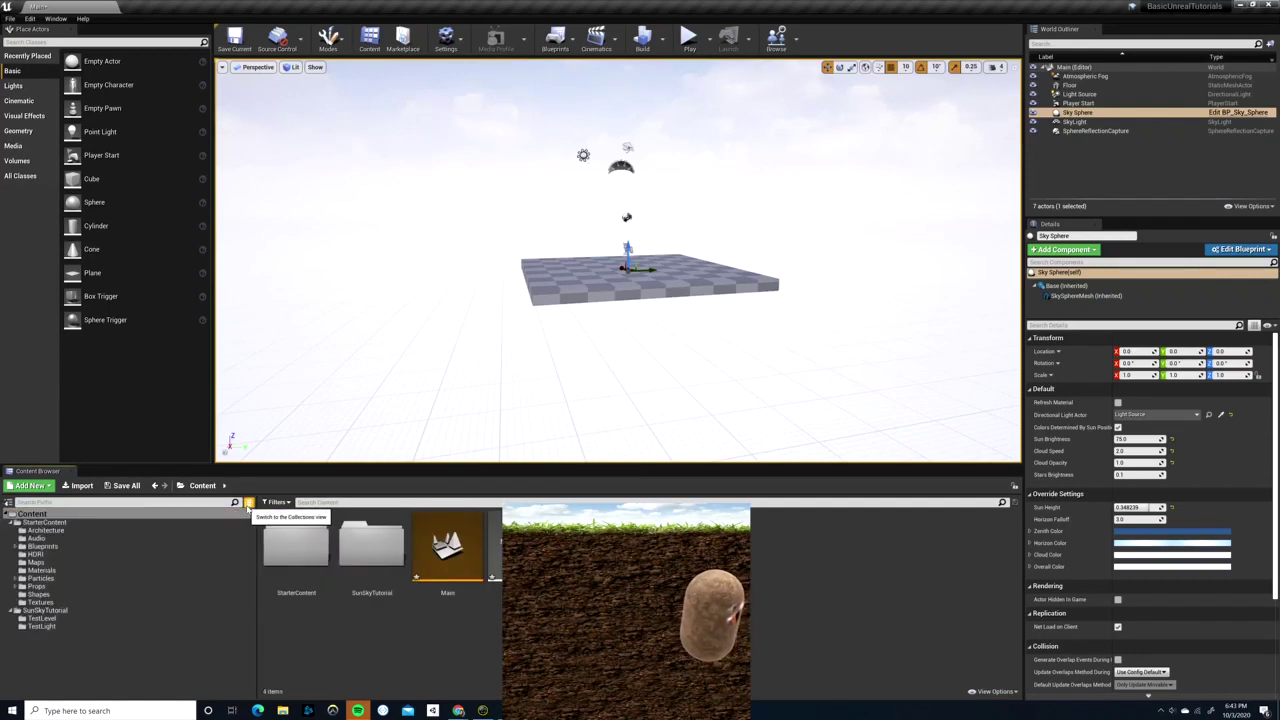
- Enable Show Engine Content in the Content Browser and open the Engine Content folder
left_click(1005, 692)
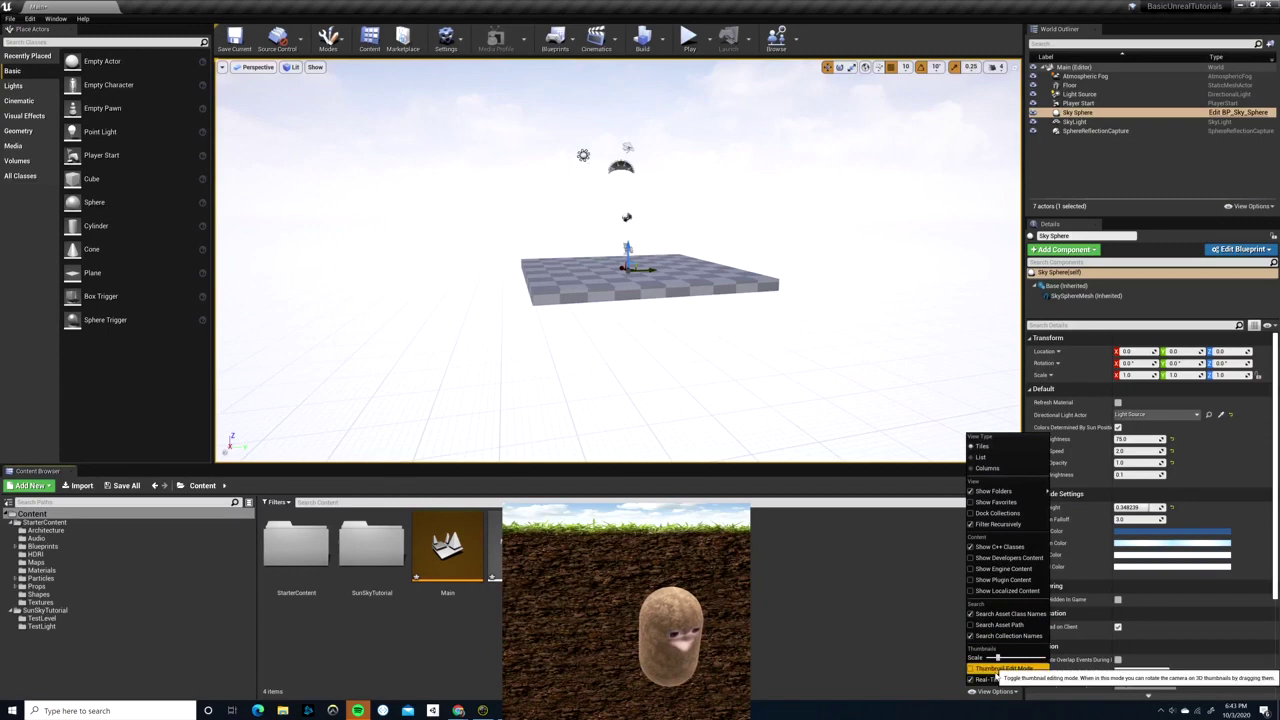
left_click(995, 569)
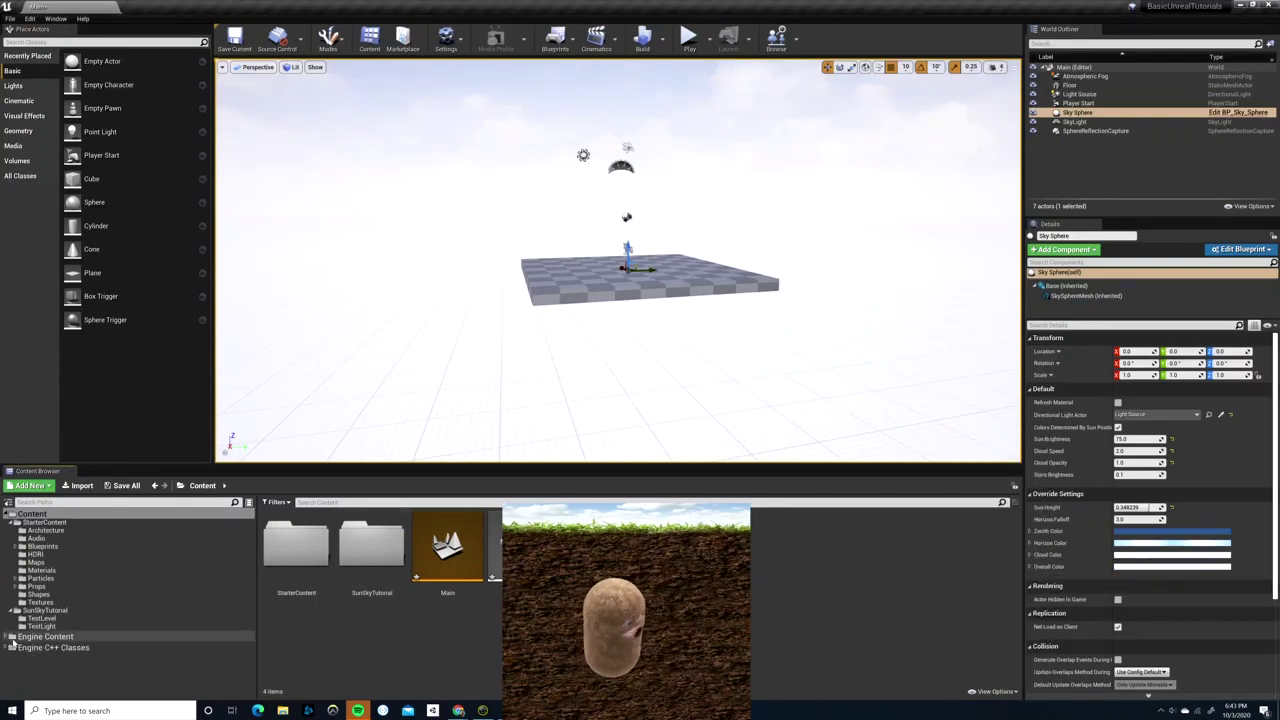
left_click(42, 638)
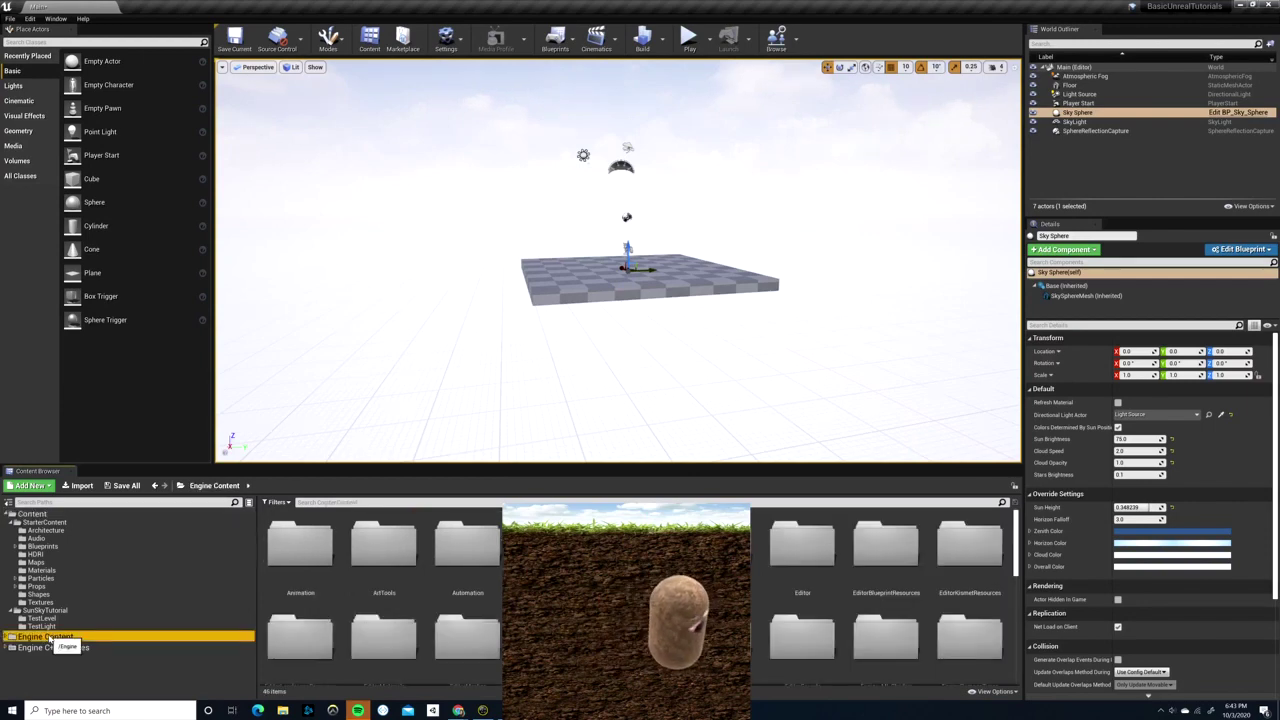
- Search the Engine Content folder for "BP_sky" and open the BP_Sky_Sphere blueprint in the main view
left_click(346, 503)
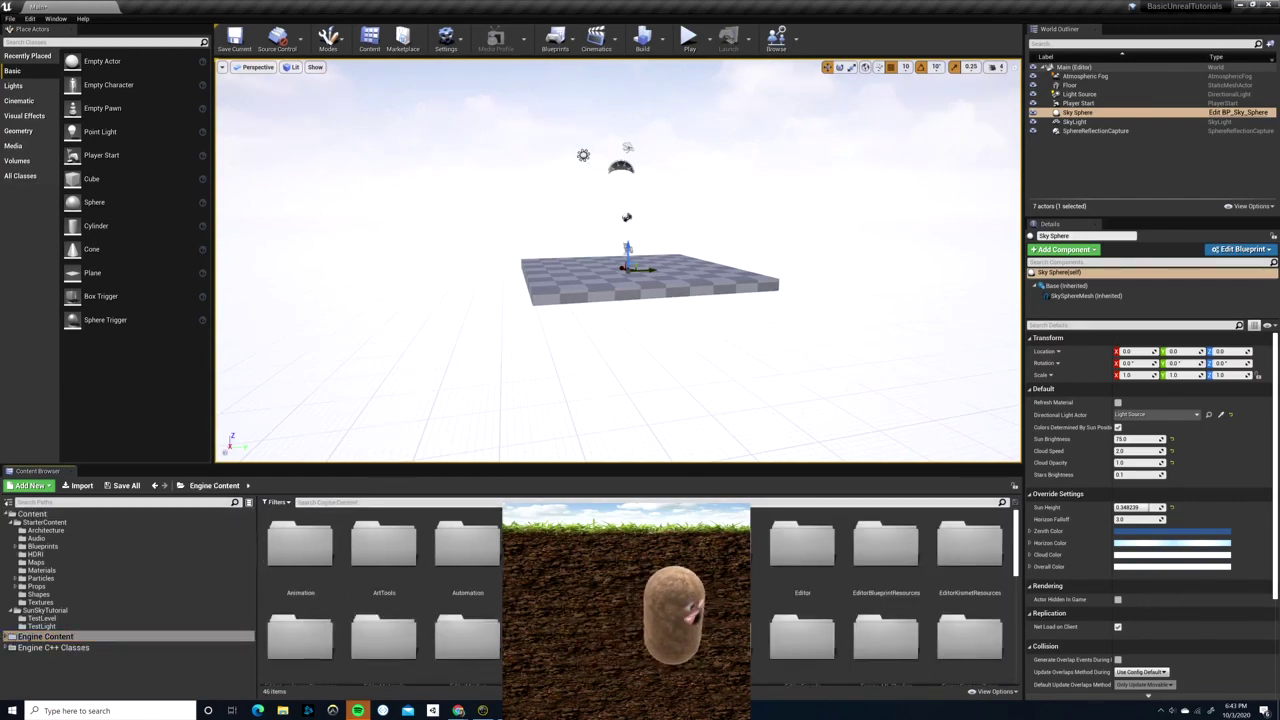
type("l")
type("_sky")
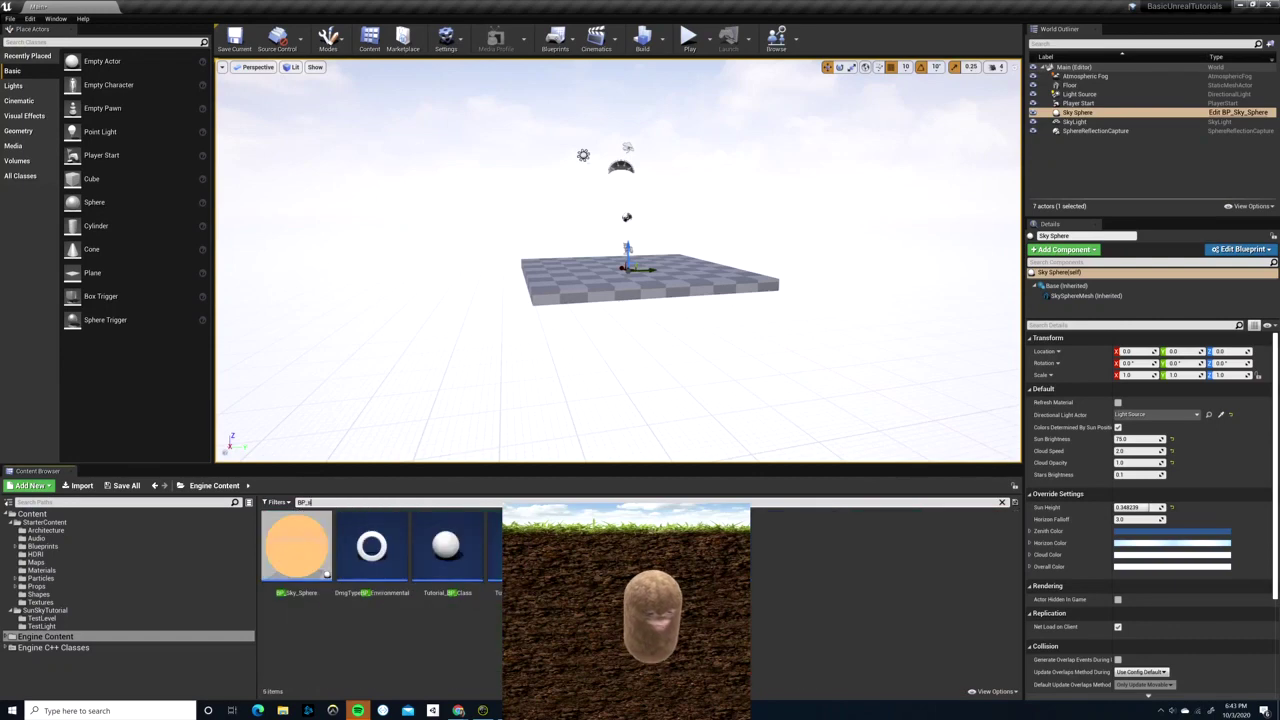
left_click(303, 561)
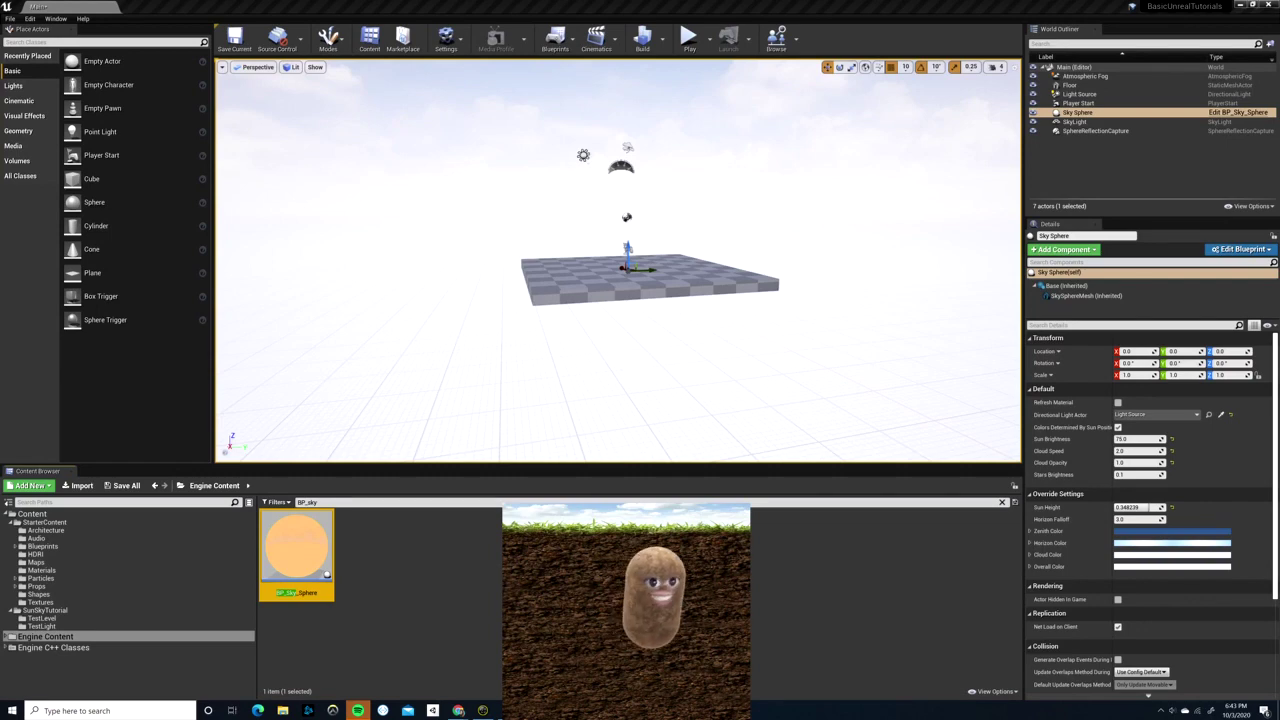
left_click_drag(1279, 185, 754, 0)
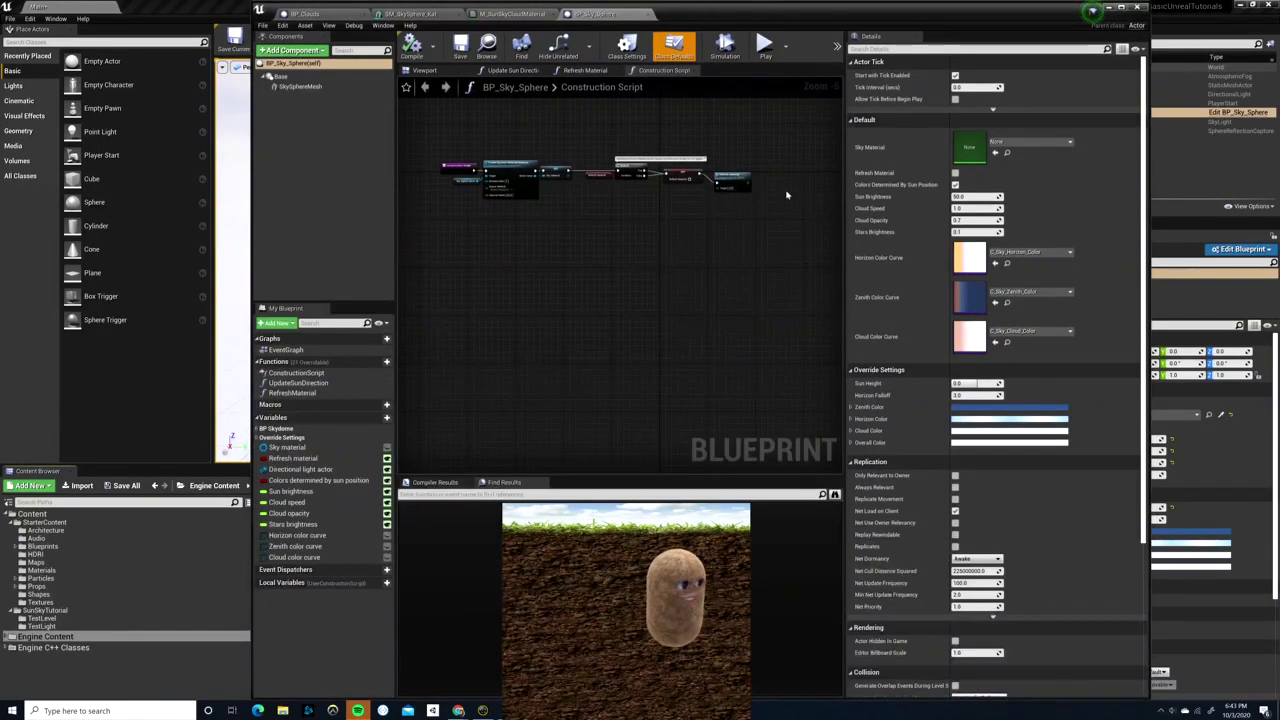
- Examine the node chain in BP_Sky_Sphere's Construction Script and shrink the blueprint editor window
scroll(503, 266, "up", 3)
right_click_drag(555, 214, 612, 352)
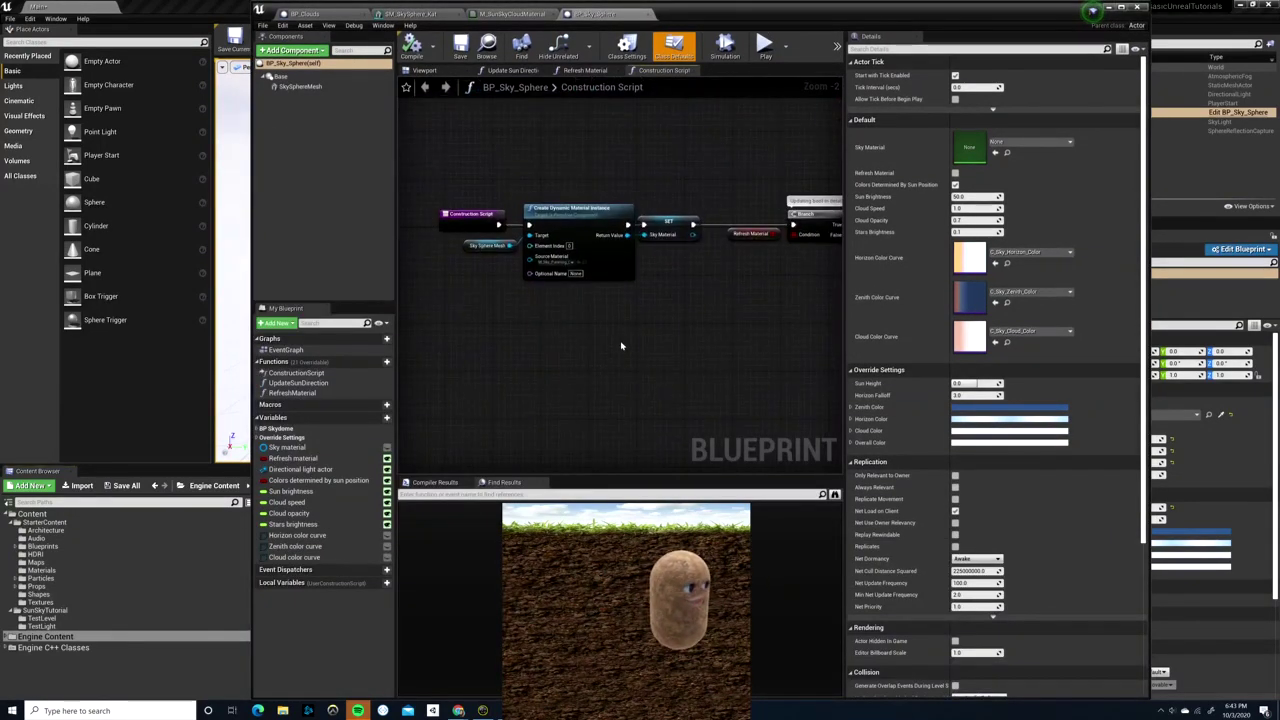
scroll(622, 345, "down", 3)
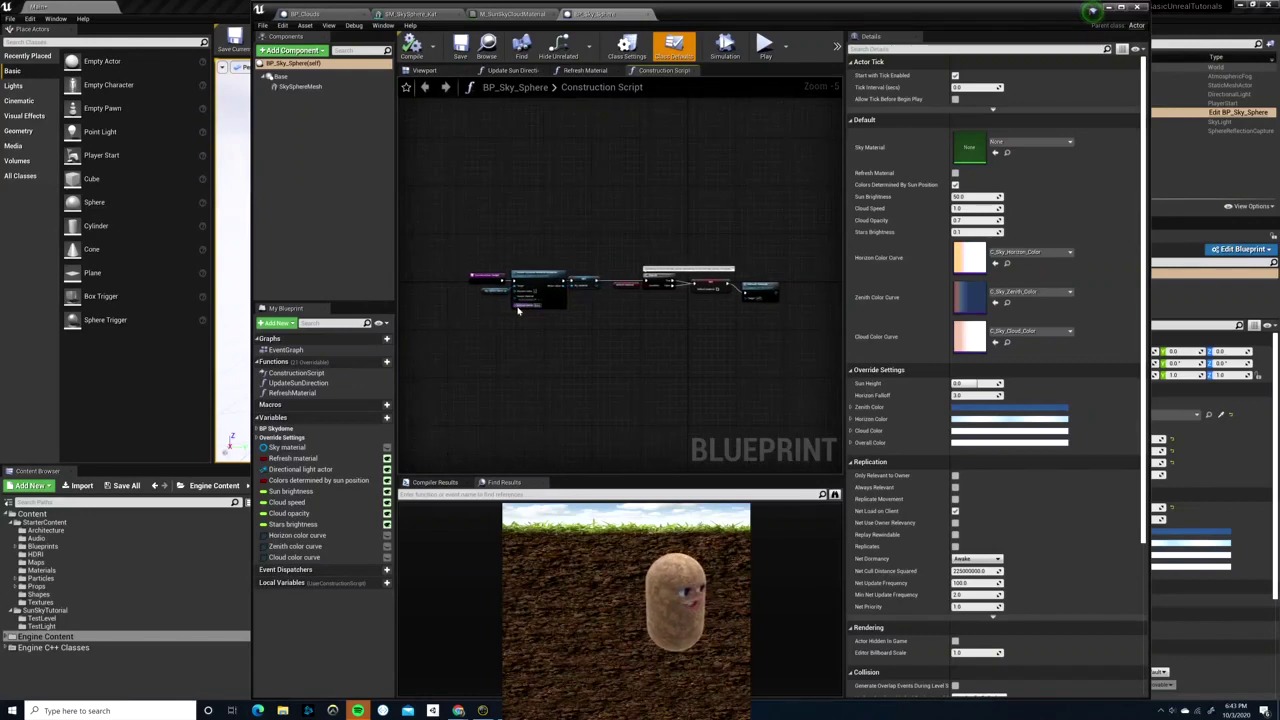
scroll(461, 338, "up", 3)
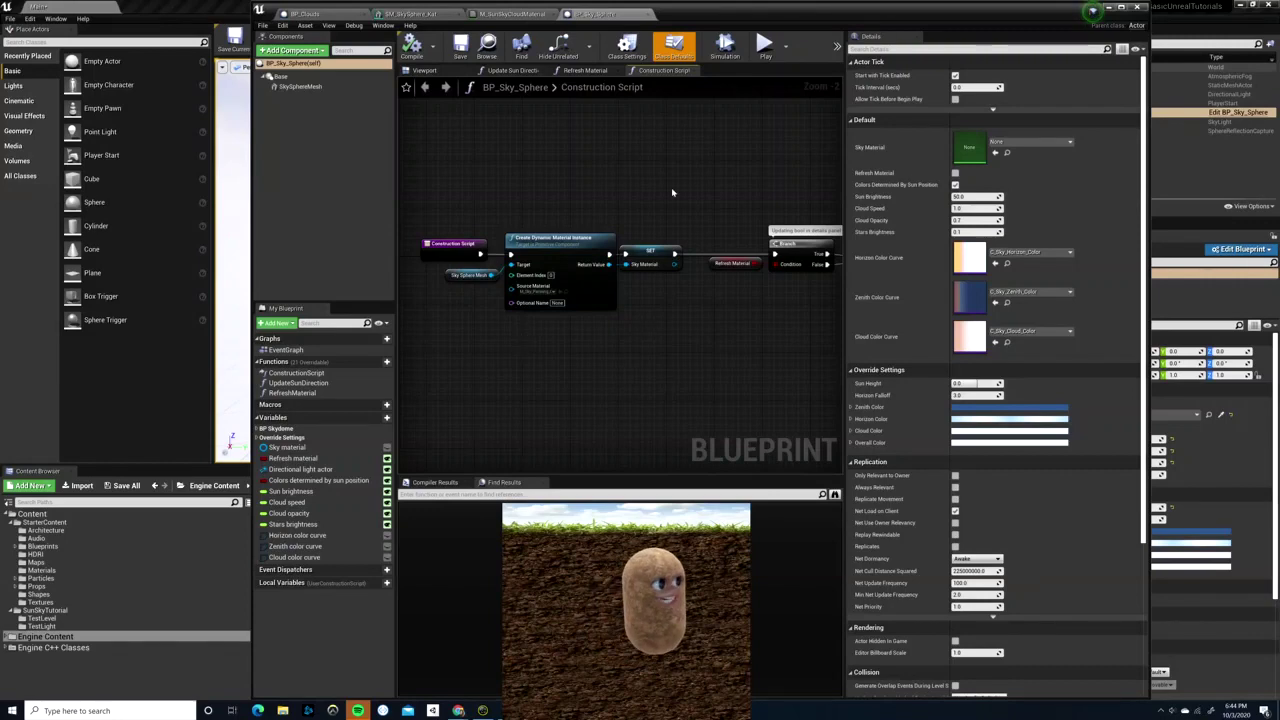
double_click(756, 10)
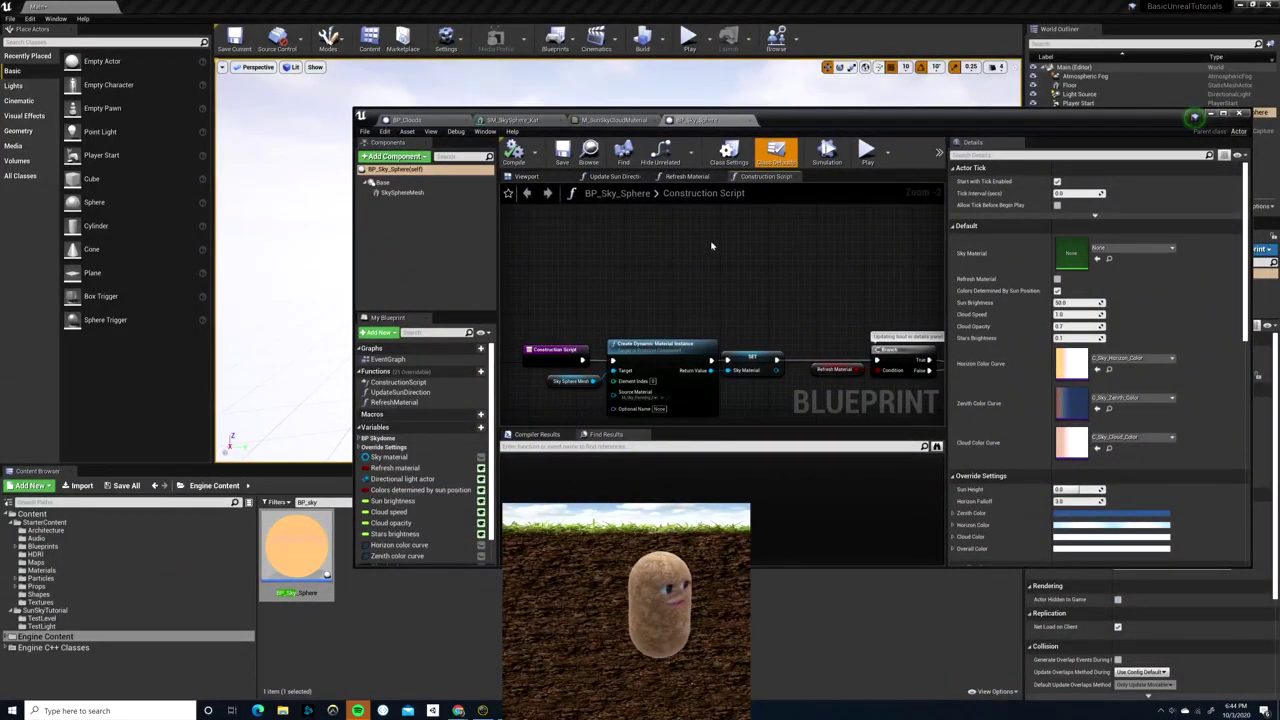
right_click_drag(846, 269, 738, 235)
scroll(817, 240, "down", 1)
scroll(794, 240, "down", 1)
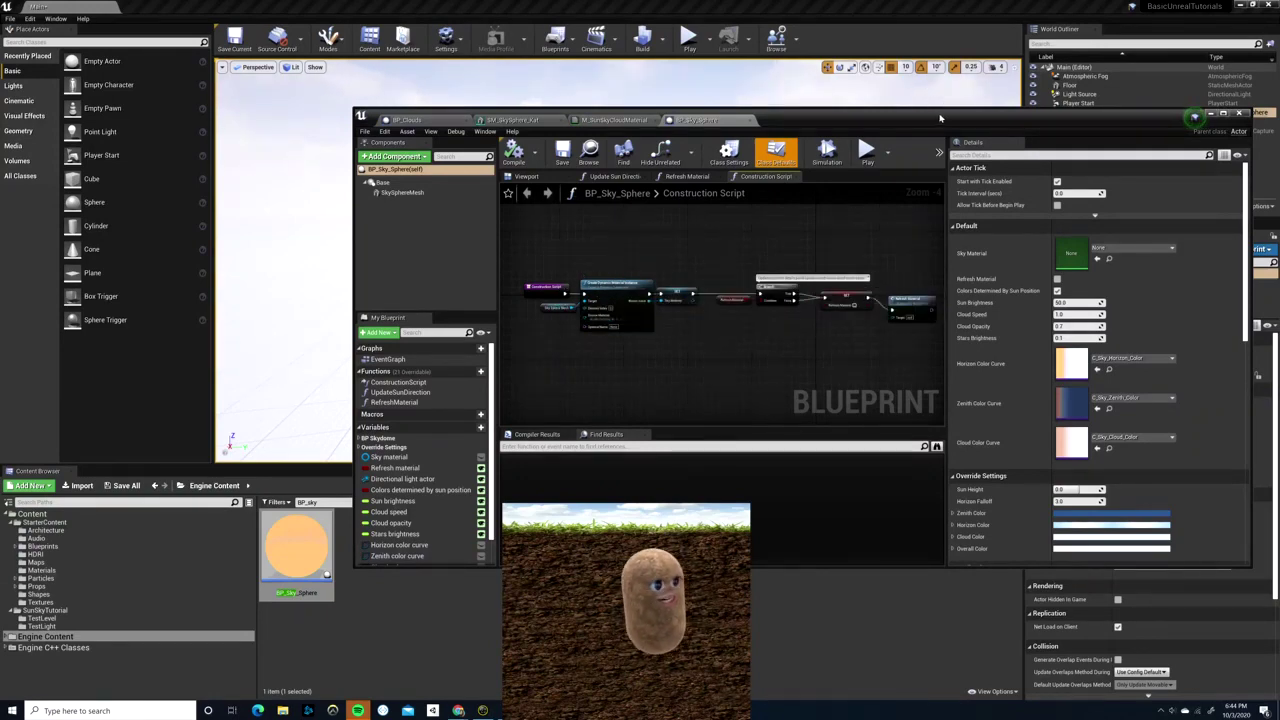
- Move the blueprint window clear of the level's details and trigger Refresh Material on the Sky Sphere actor
left_click_drag(940, 120, 707, 103)
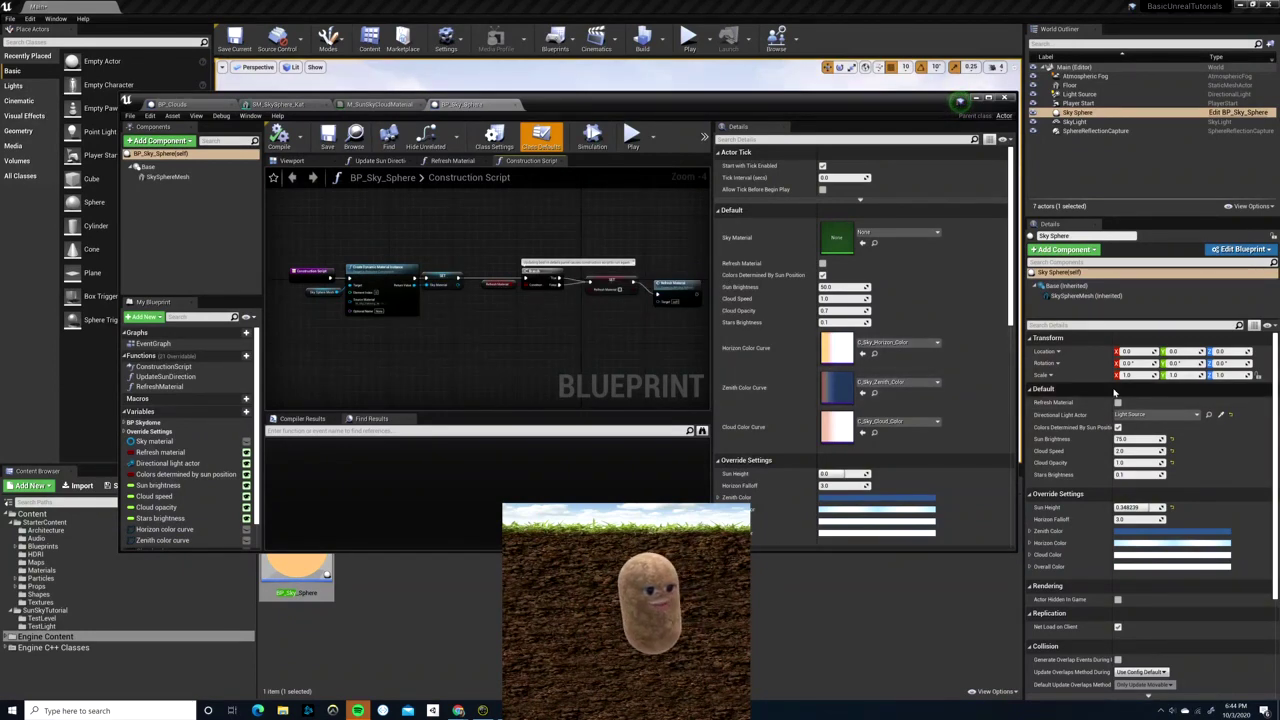
left_click(1117, 402)
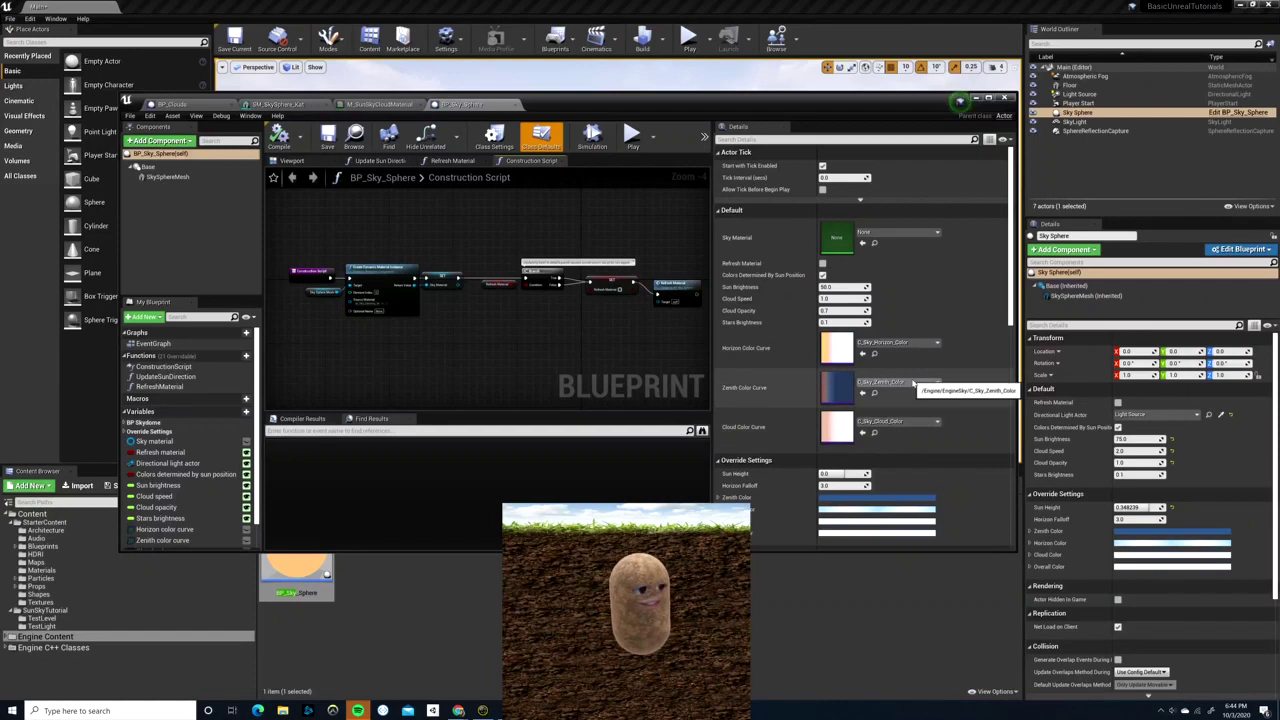
- Select the Sky Sphere's SkySphereMesh component, open its dynamic material instance, and open the parent material M_Sky_Panning_Clouds2
scroll(912, 383, "down", 10)
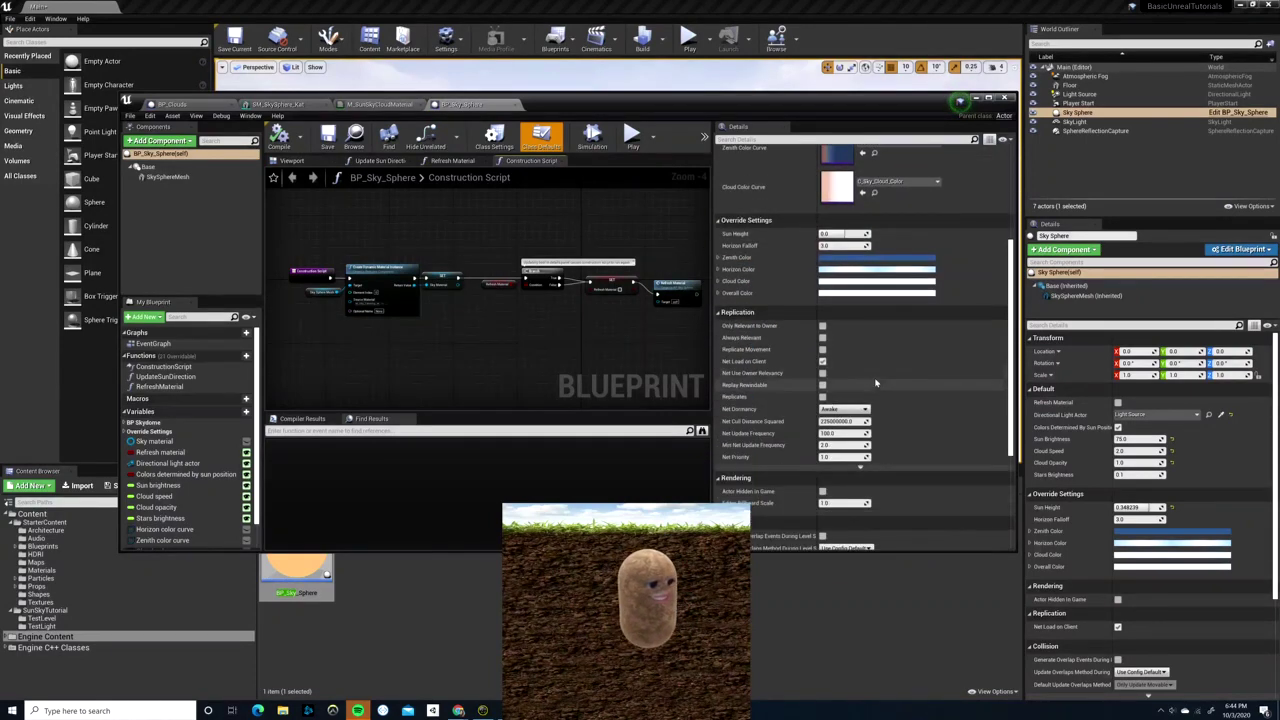
scroll(901, 365, "up", 8)
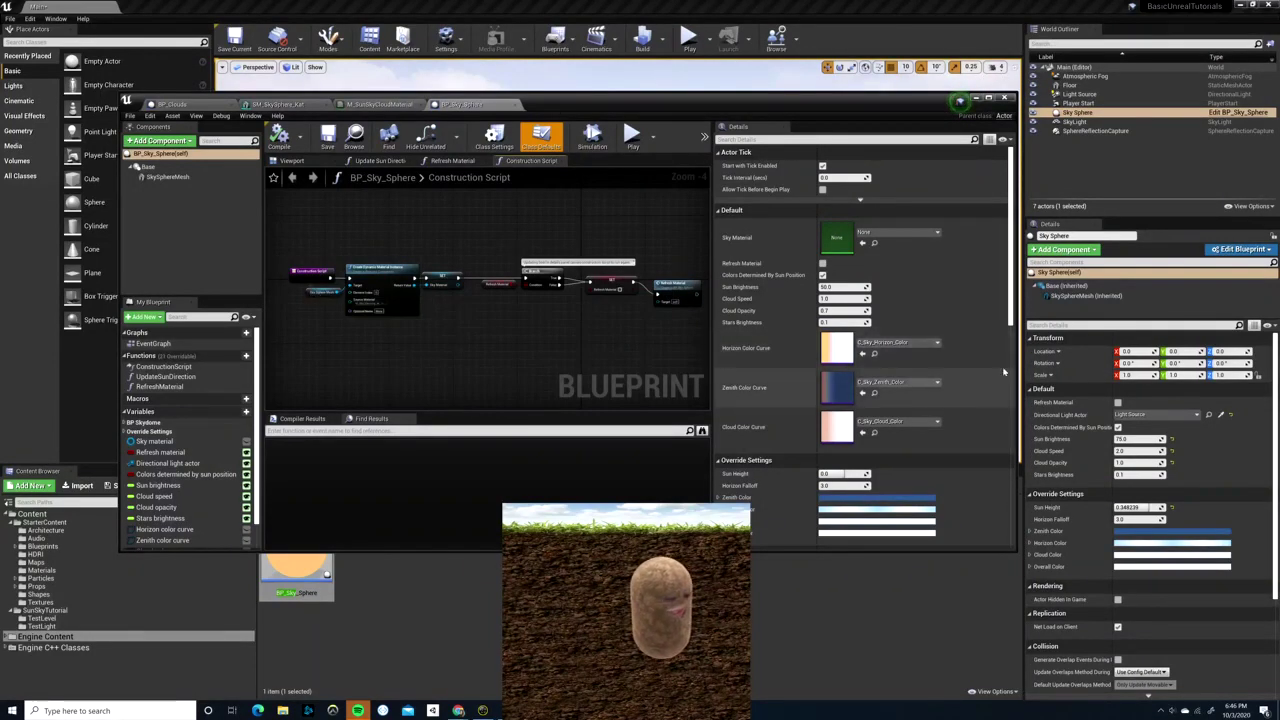
left_click(1085, 296)
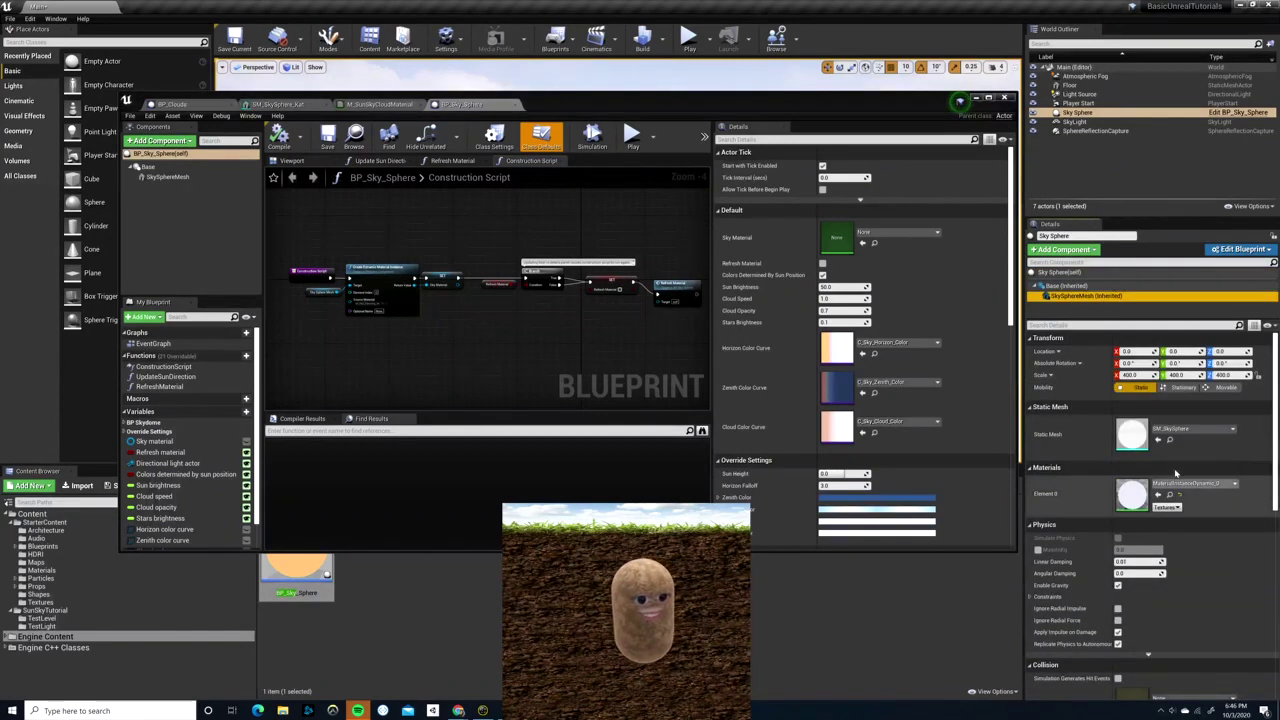
left_click(975, 98)
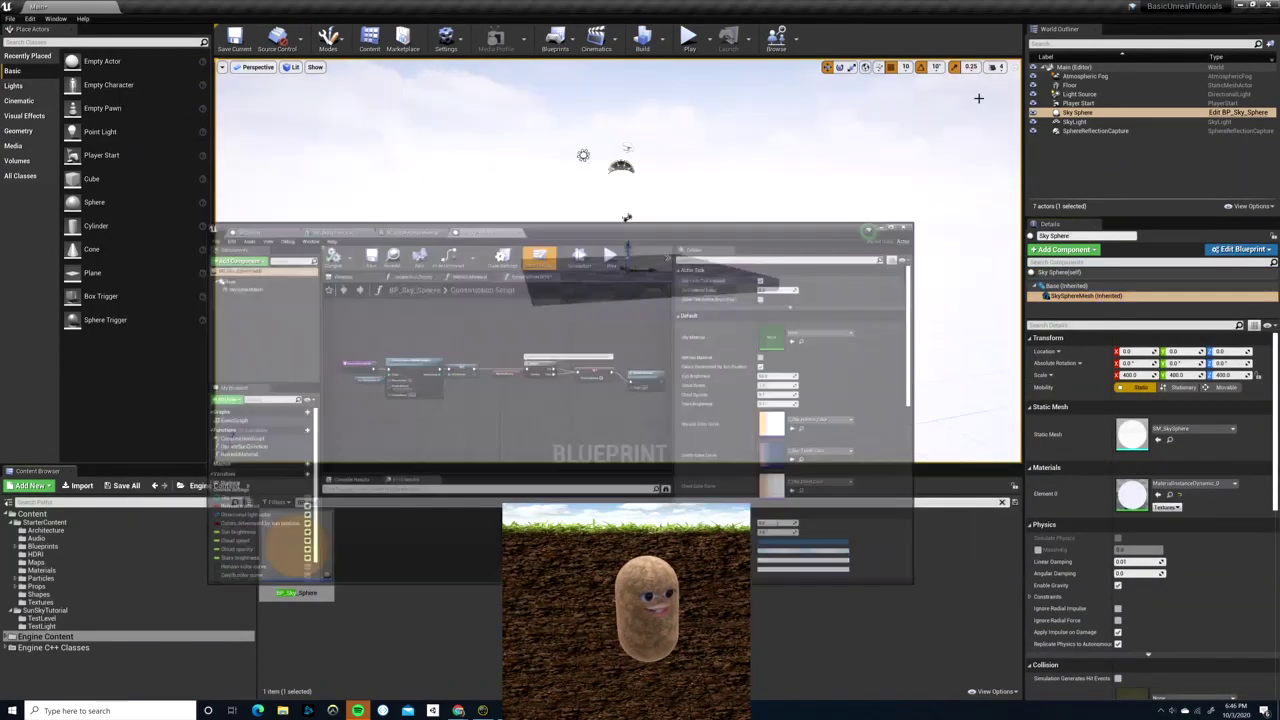
double_click(1133, 493)
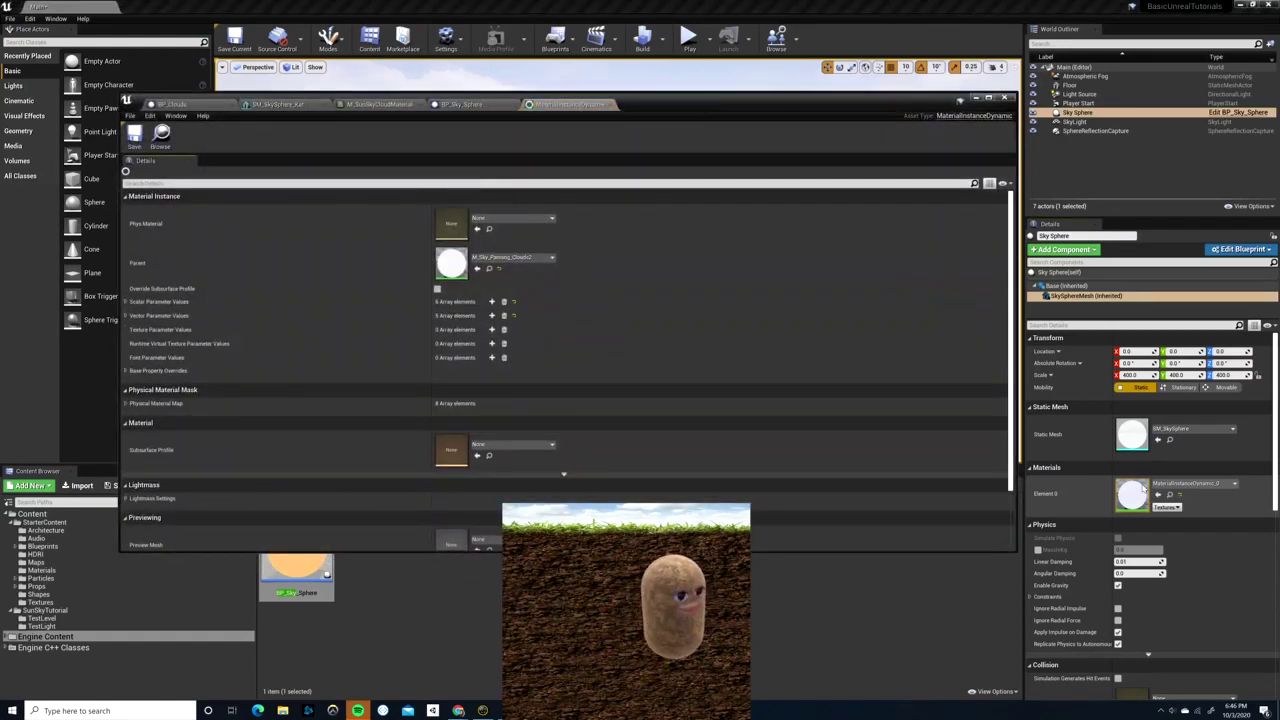
left_click(489, 268)
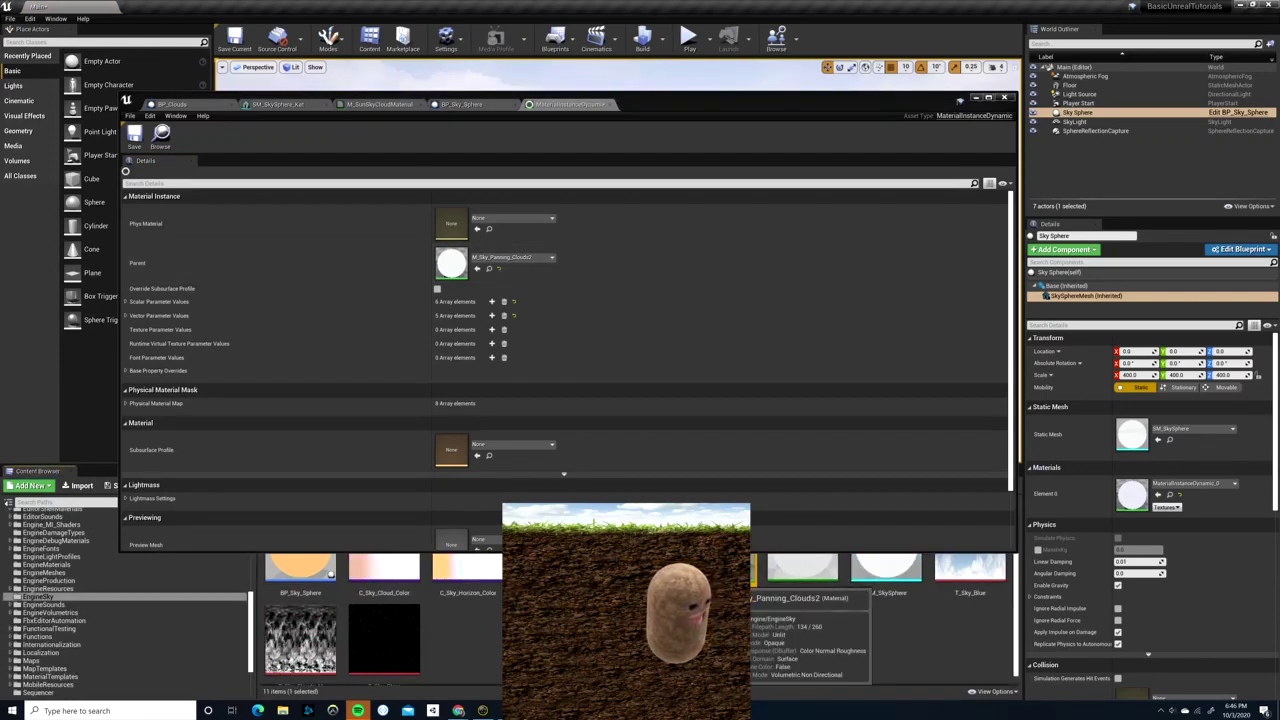
double_click(802, 568)
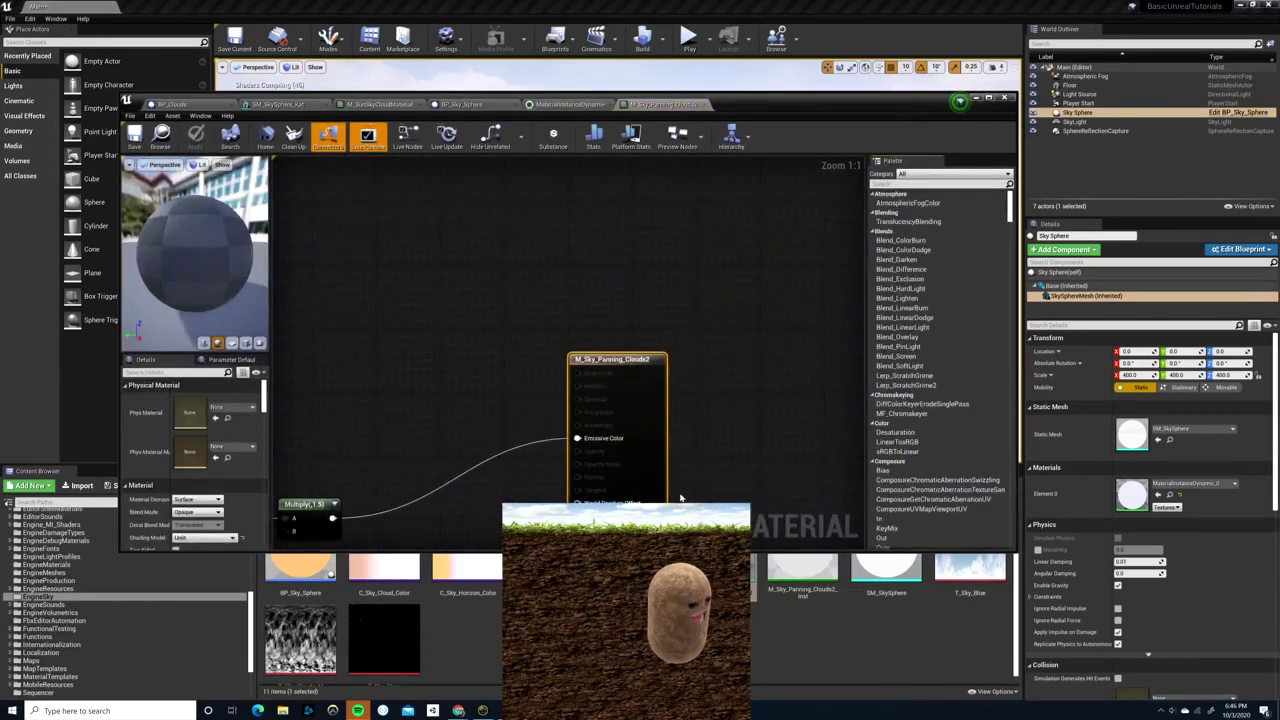
- Examine the overall layout of the M_Sky_Panning_Clouds2 graph and the nodes in its CloudTextures group
scroll(676, 453, "down", 12)
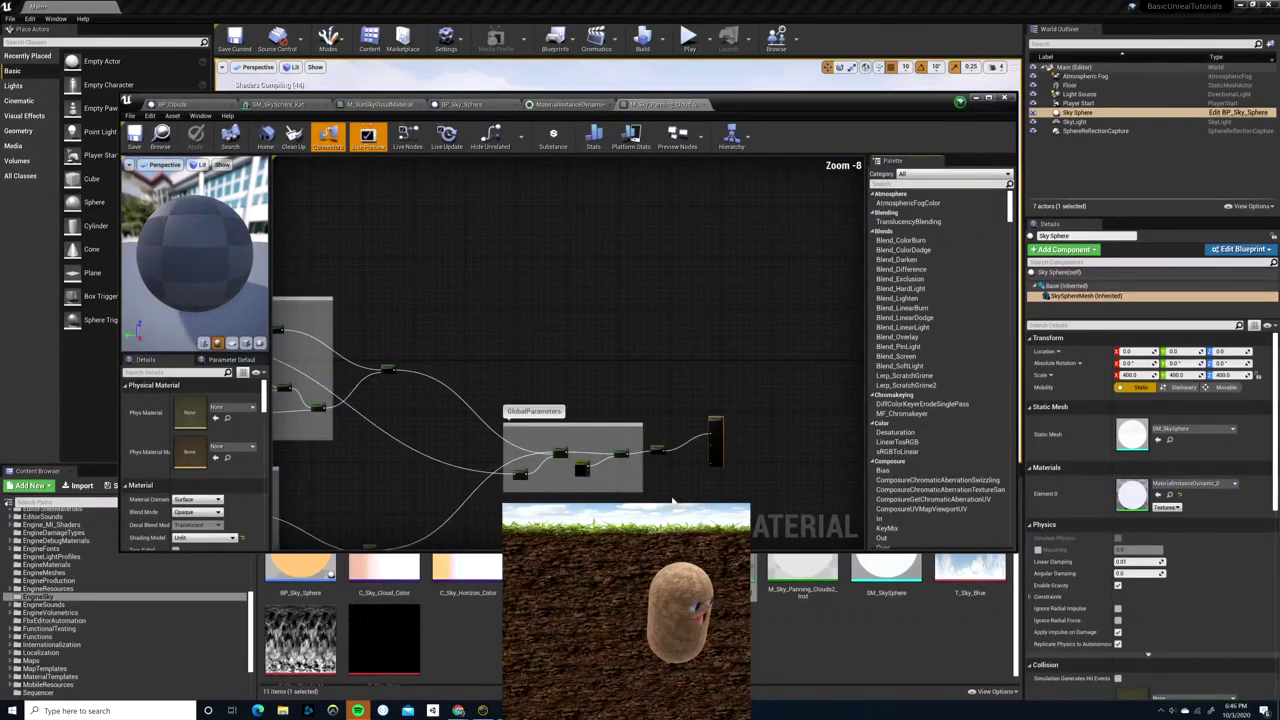
right_click_drag(594, 523, 717, 414)
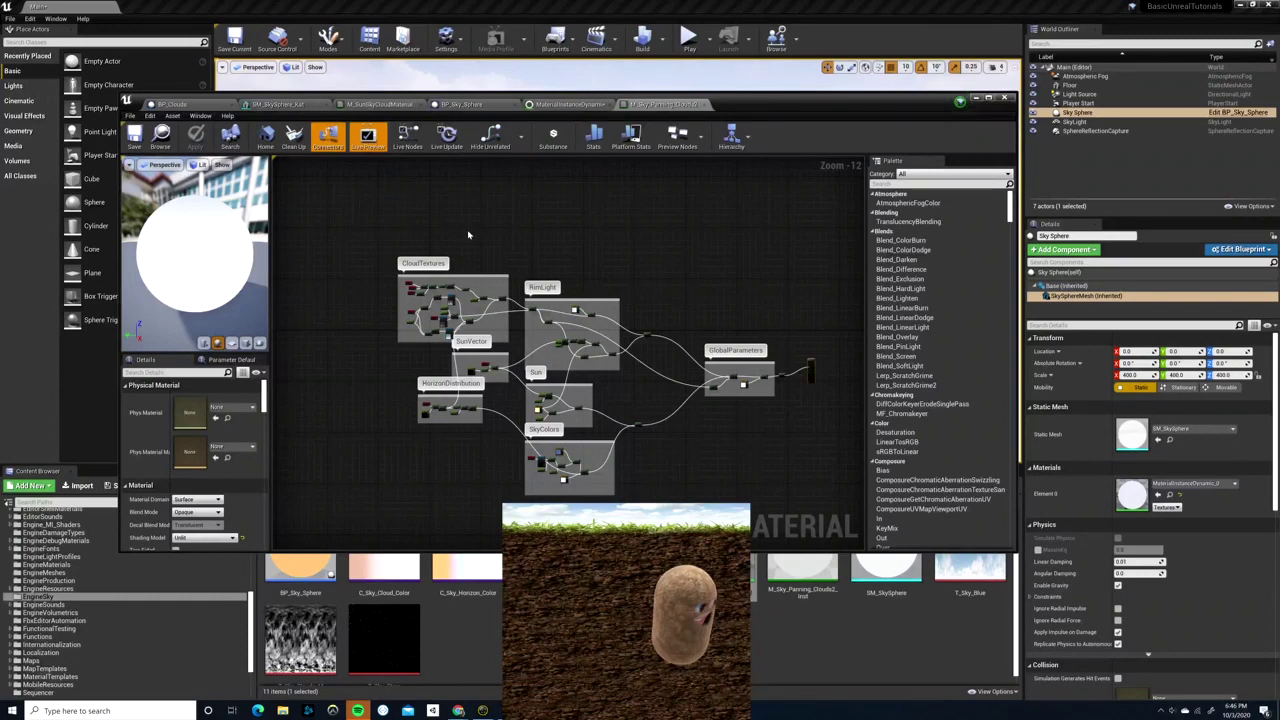
scroll(391, 350, "up", 4)
scroll(423, 354, "up", 3)
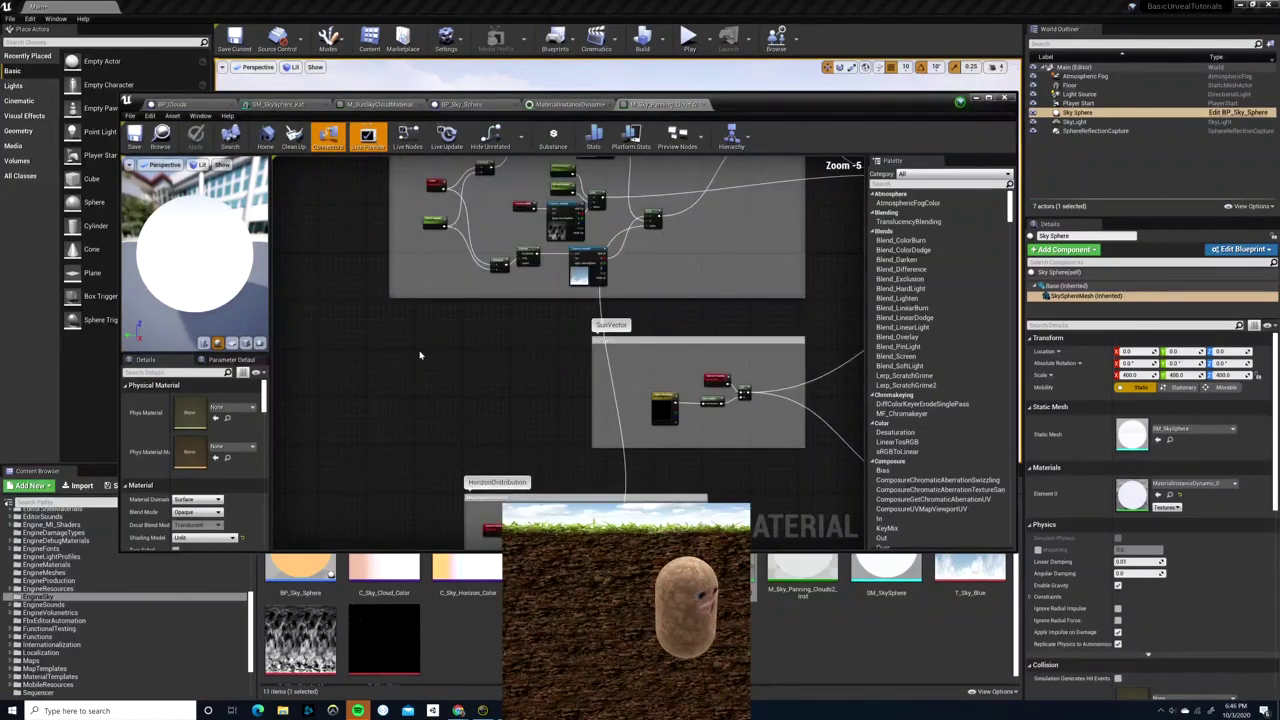
right_click_drag(423, 354, 480, 524)
scroll(468, 494, "up", 2)
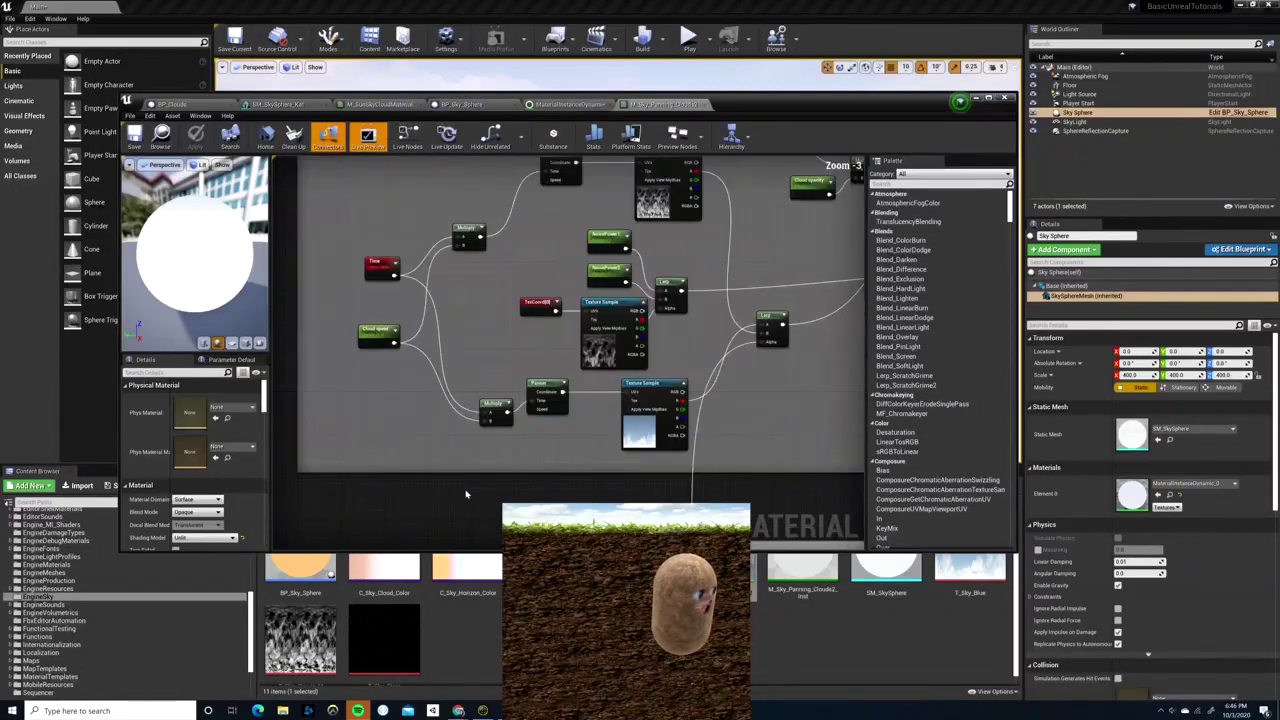
right_click_drag(345, 393, 343, 536)
scroll(338, 528, "down", 1)
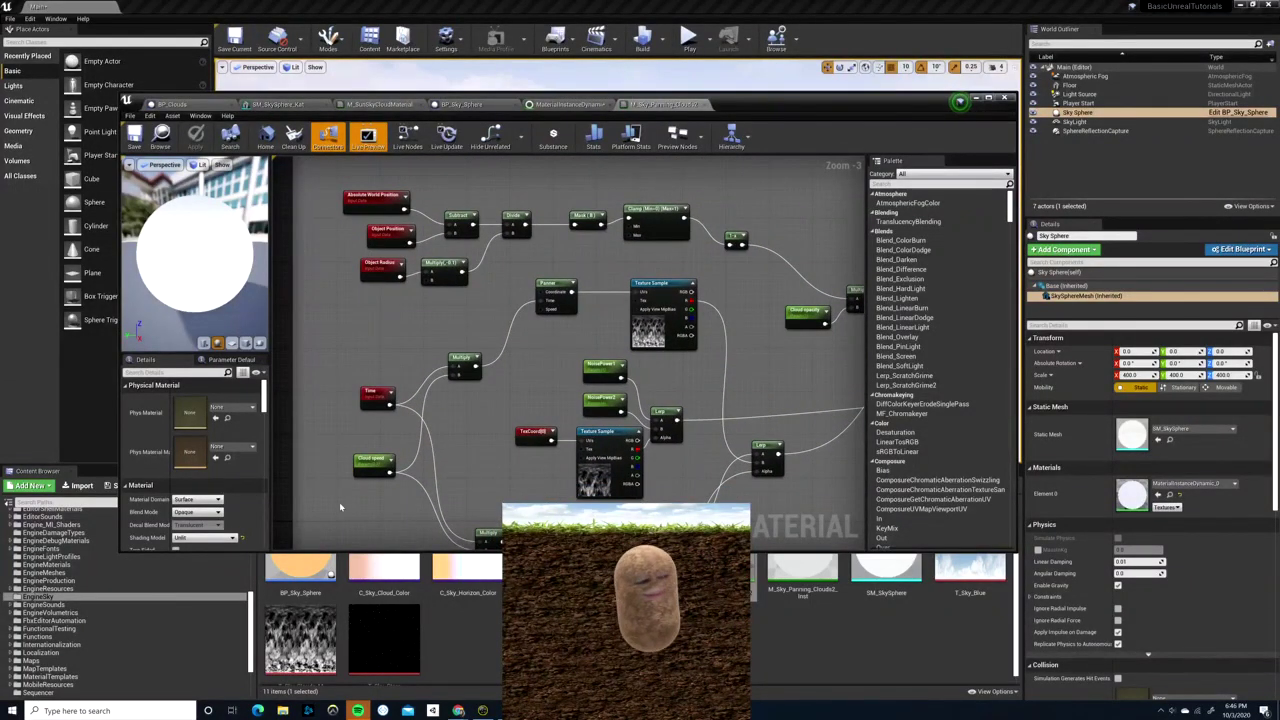
scroll(405, 452, "down", 1)
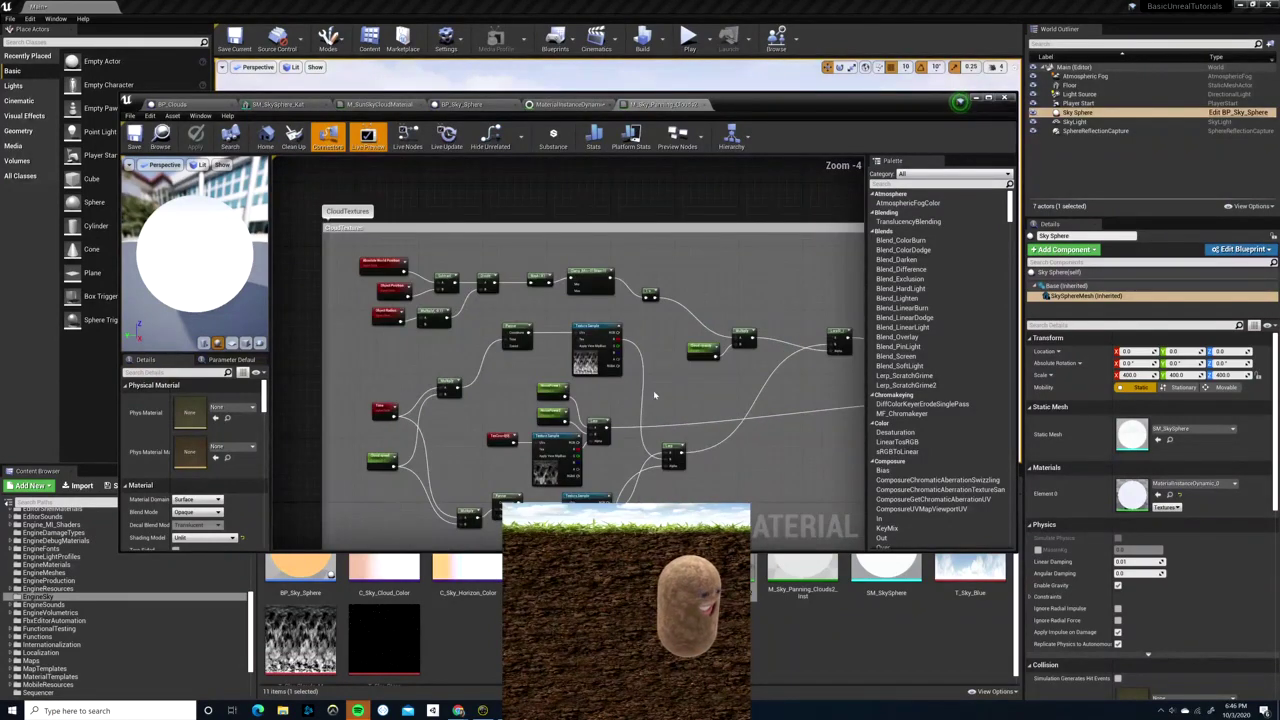
right_click_drag(602, 200, 651, 164)
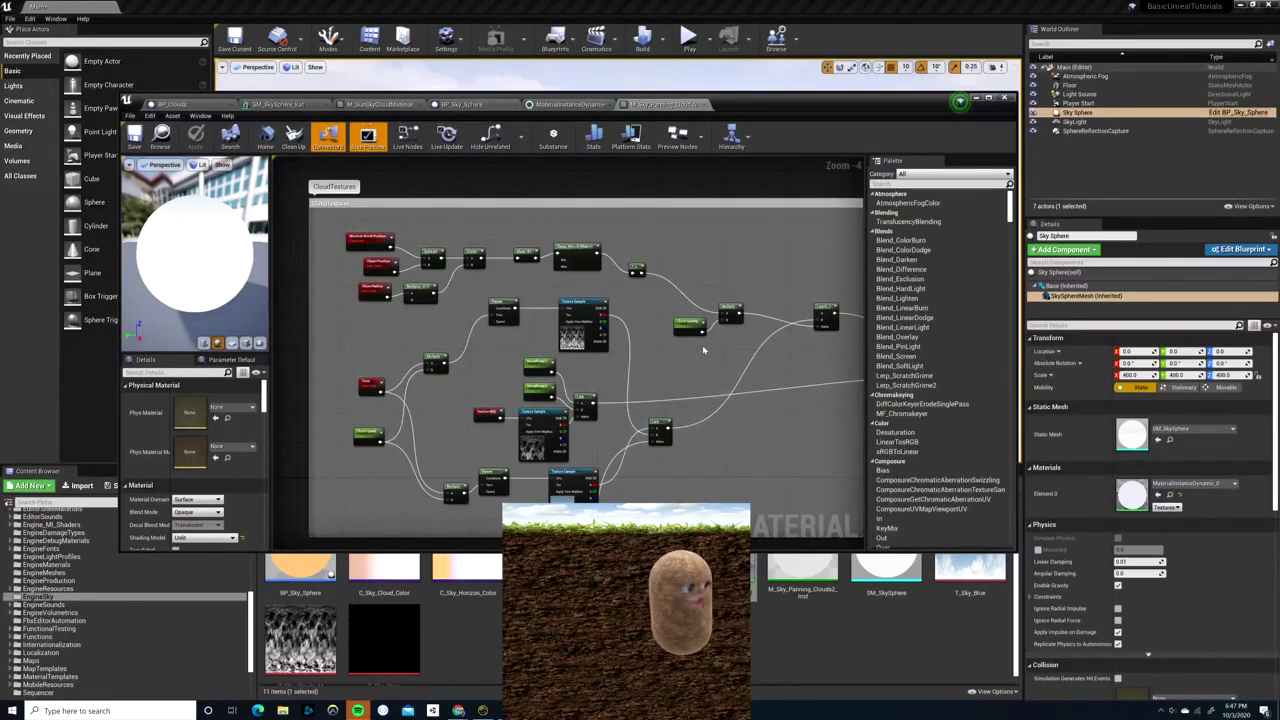
- Inspect the Cloud speed and Cloud opacity parameter nodes alongside the Sky Sphere actor's own default settings
left_click(362, 438)
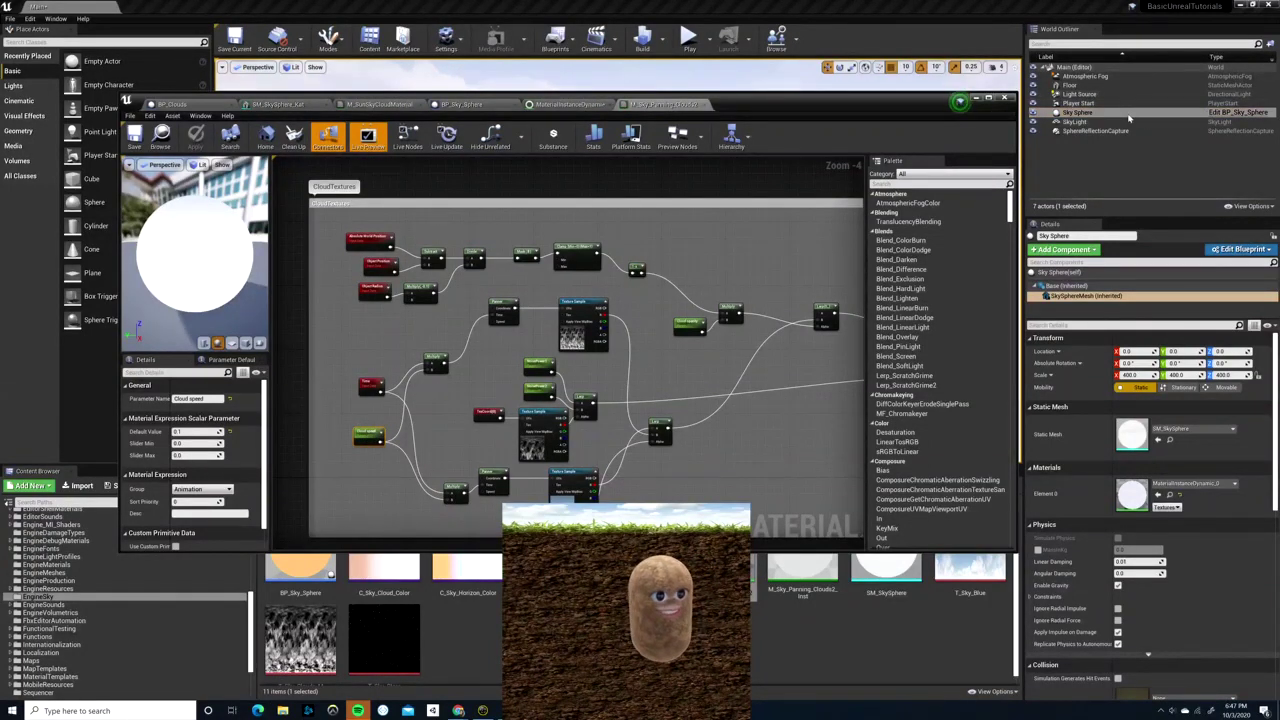
left_click(1078, 112)
left_click(1065, 272)
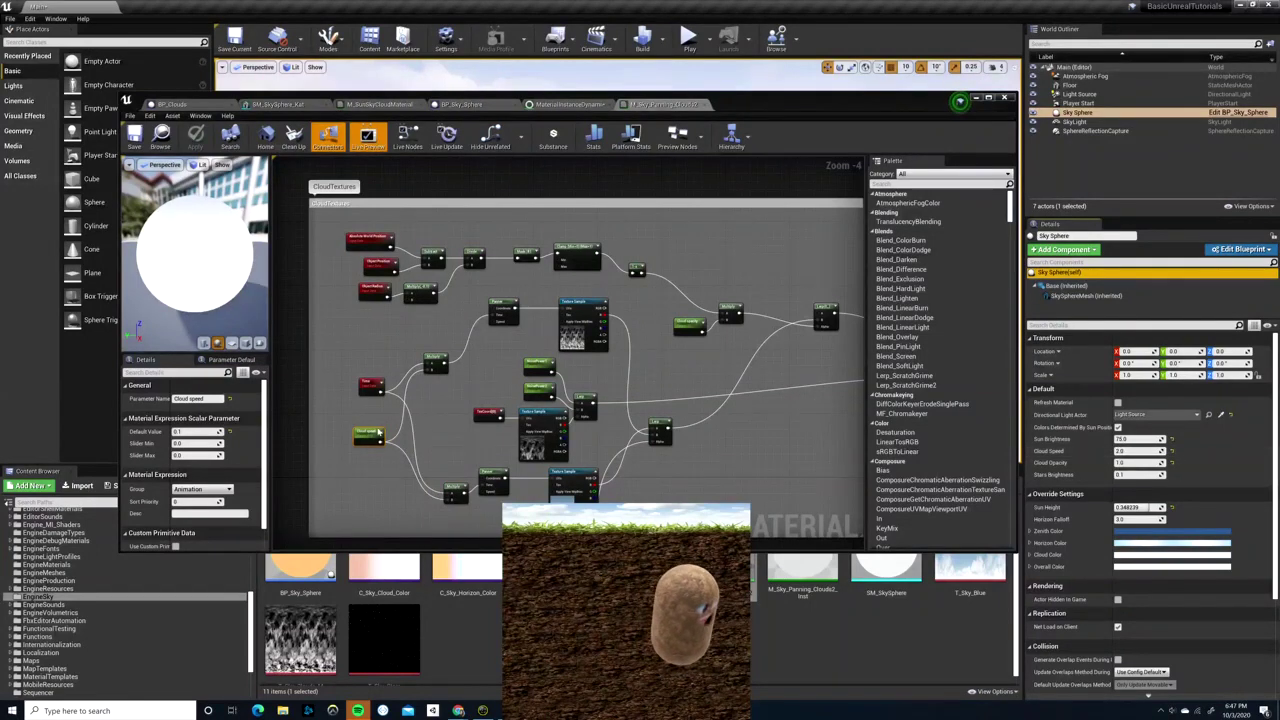
left_click(689, 325)
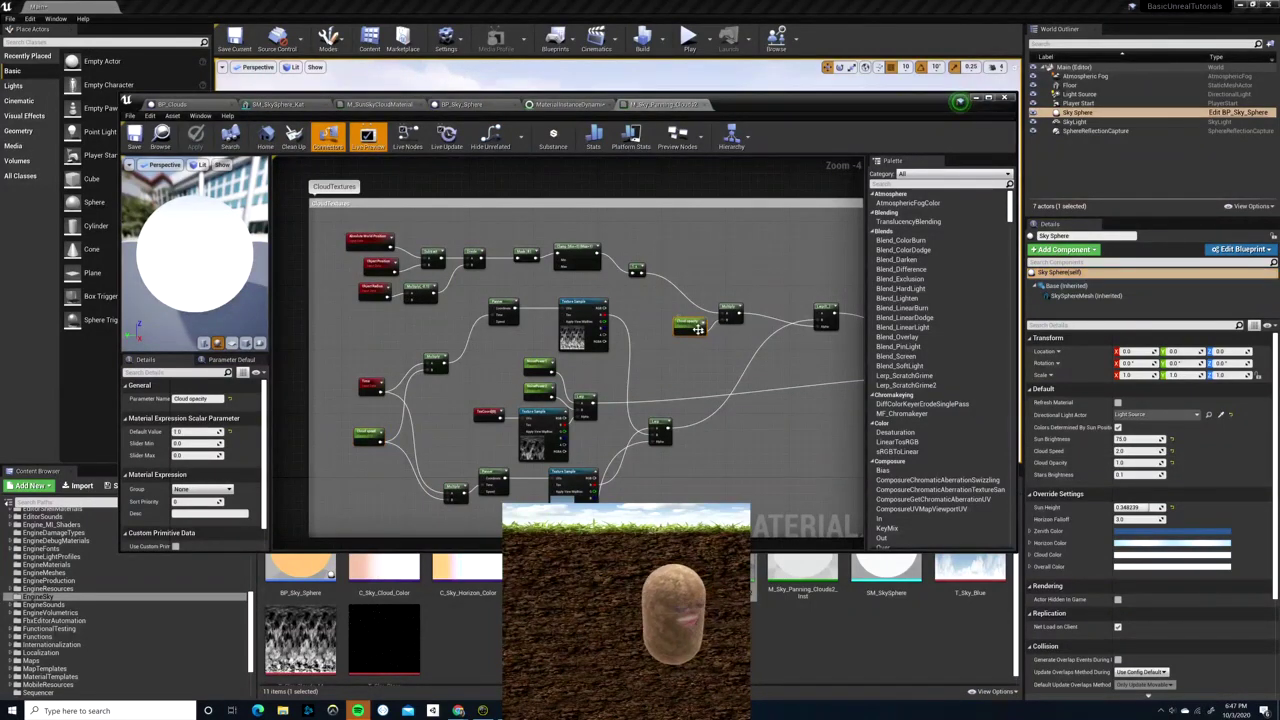
- Examine the SkyColors group of the material graph and inspect its Stars brightness parameter
scroll(858, 489, "down", 3)
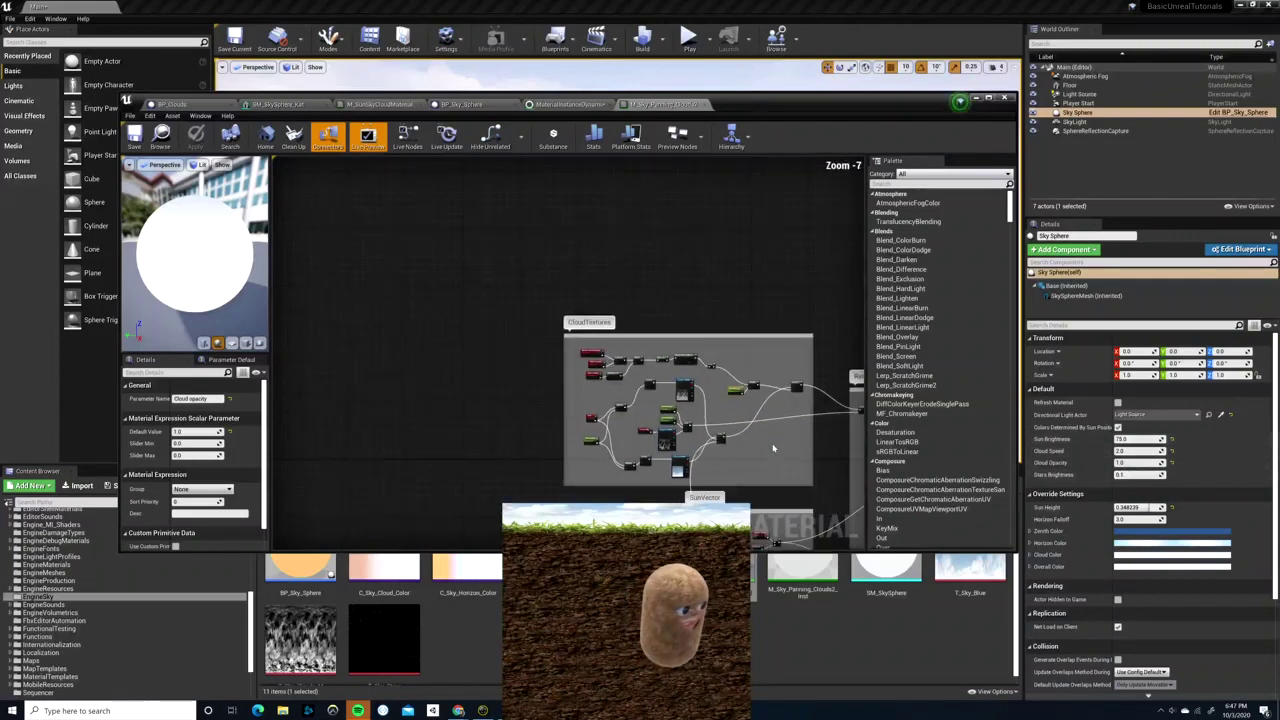
right_click_drag(858, 489, 695, 372)
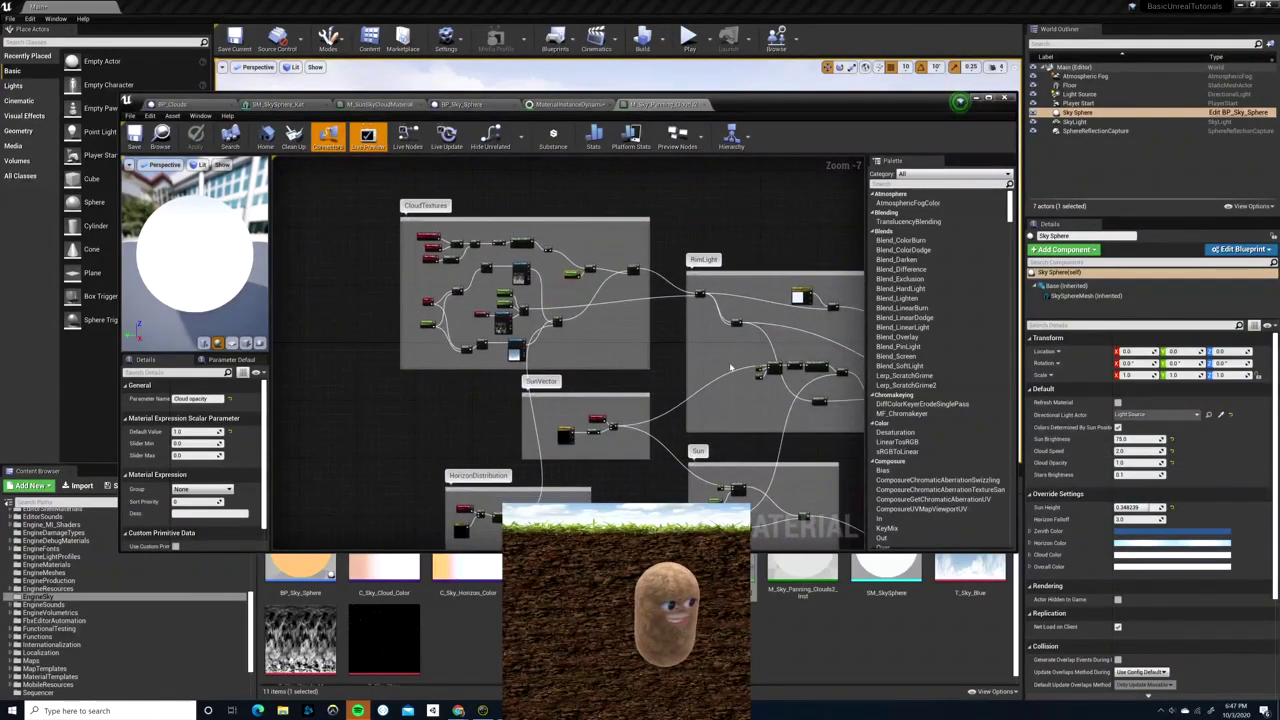
right_click_drag(664, 461, 534, 250)
scroll(552, 471, "up", 5)
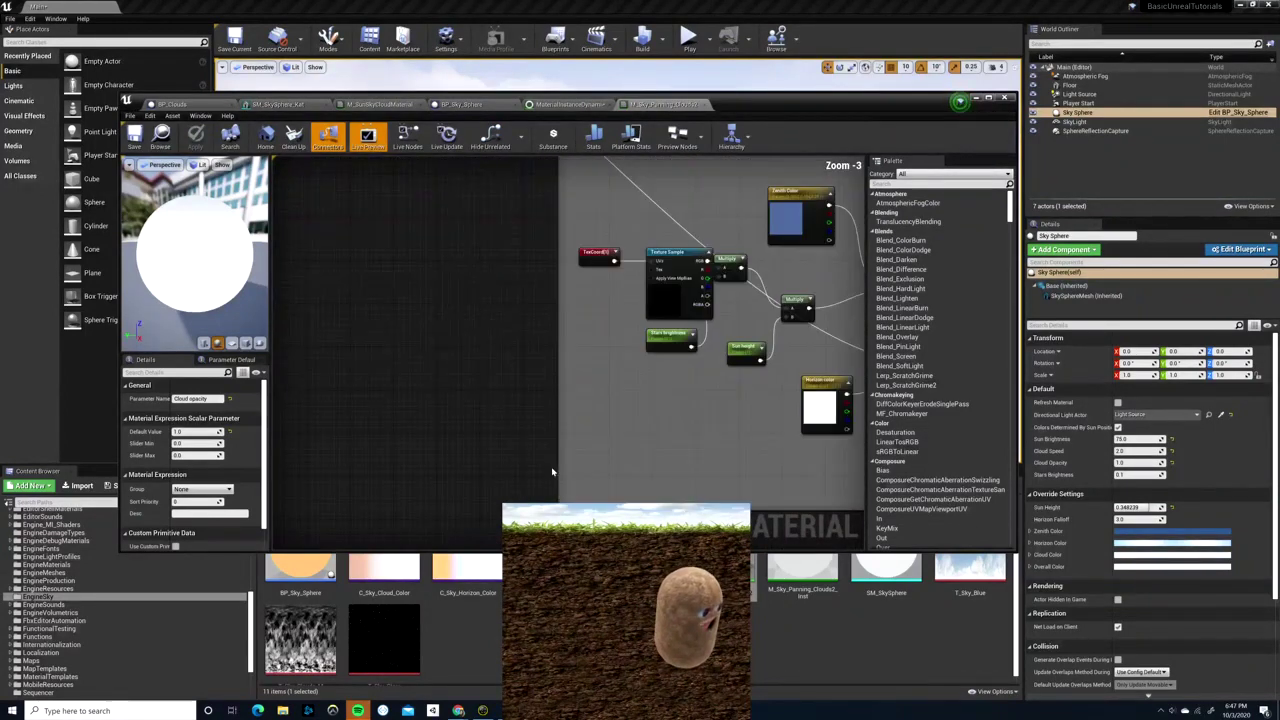
right_click_drag(637, 373, 482, 453)
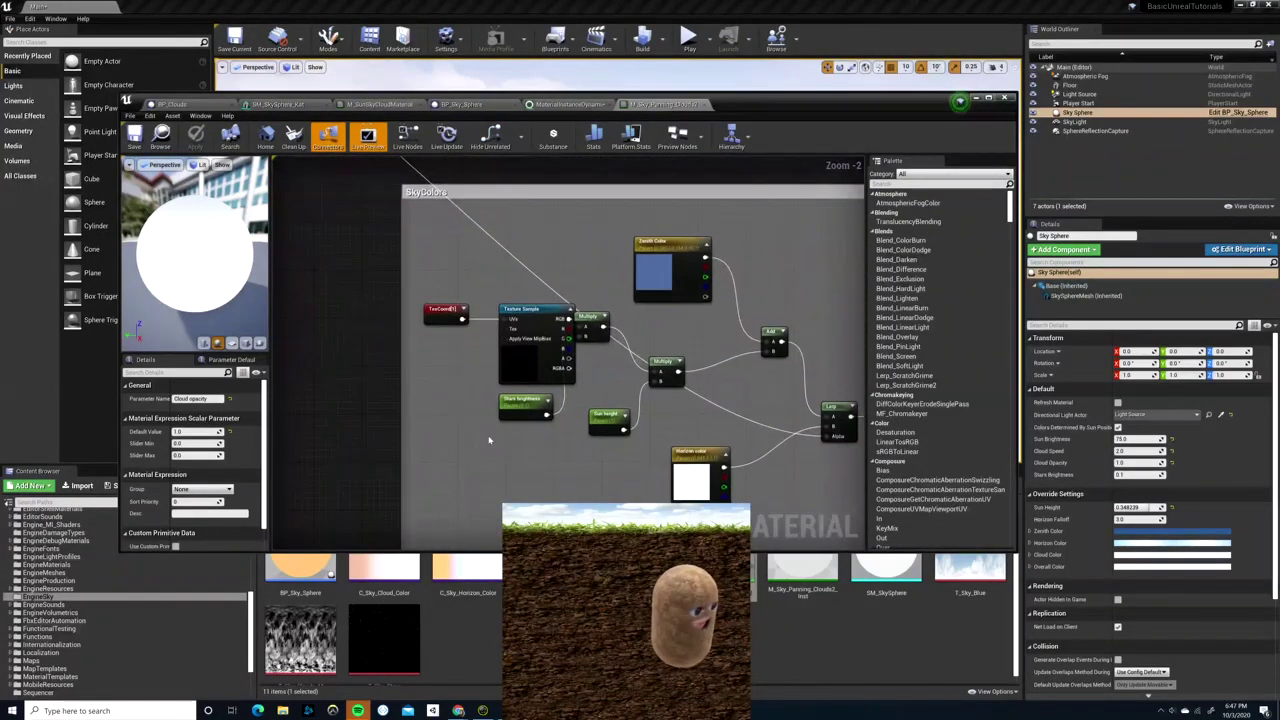
left_click(521, 397)
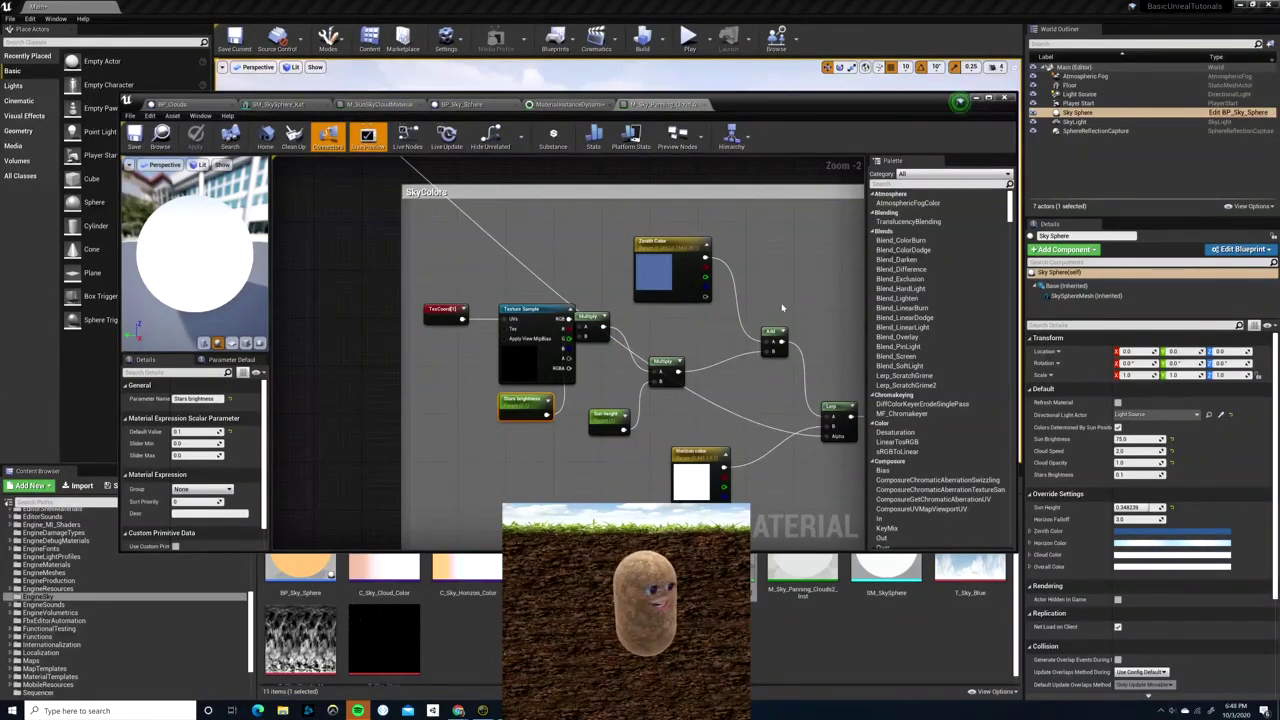
- Review the Sun group of the material graph, including the Sun Radius and Sun color parameters
scroll(572, 322, "down", 8)
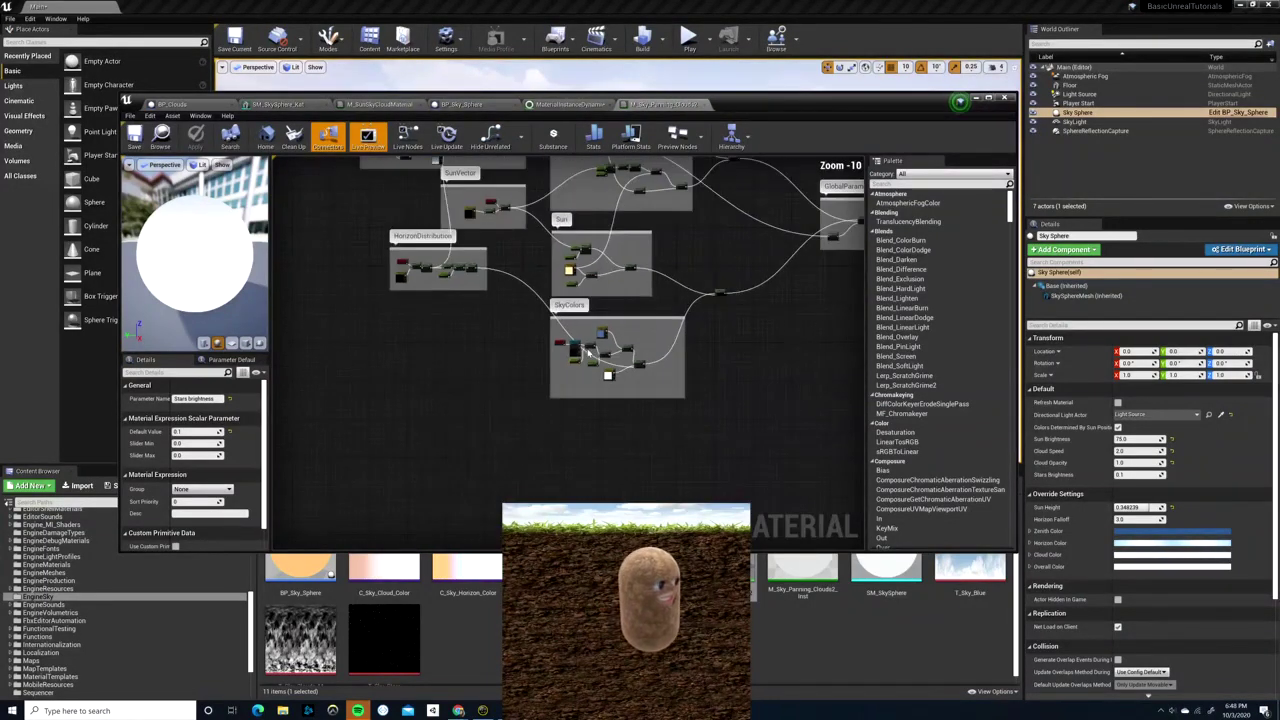
scroll(463, 323, "up", 3)
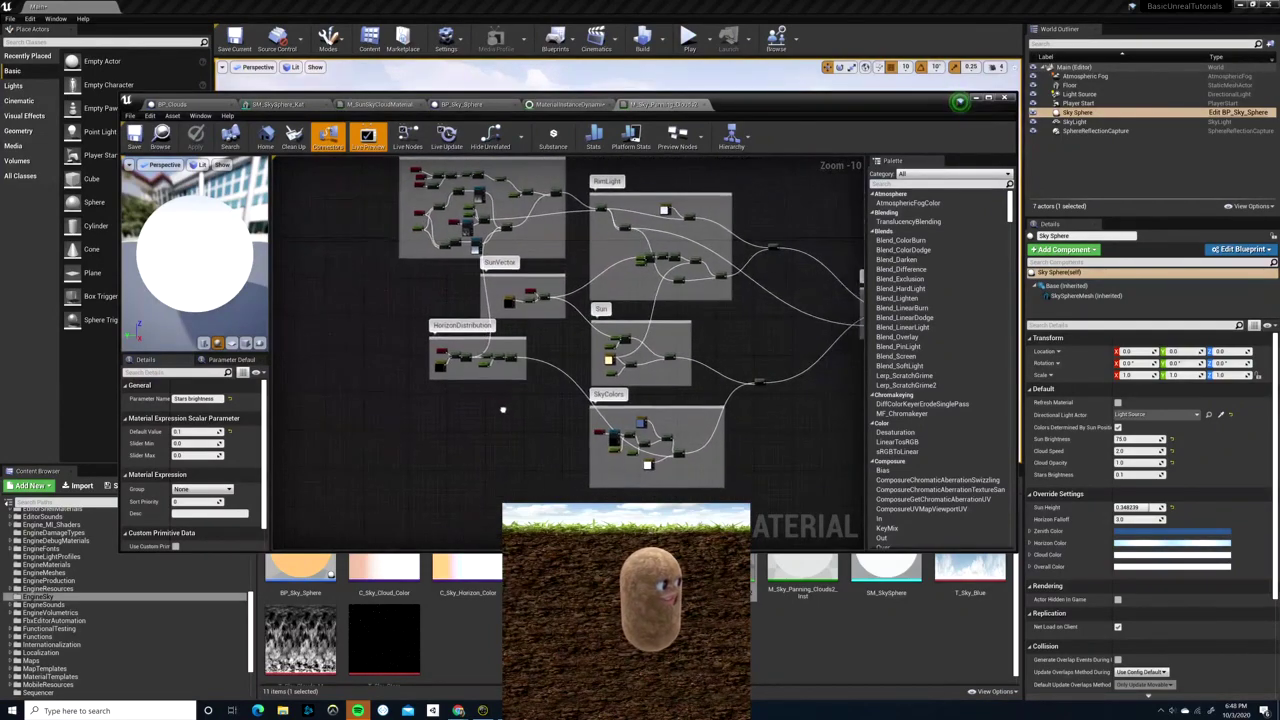
scroll(638, 338, "up", 3)
scroll(638, 338, "up", 3)
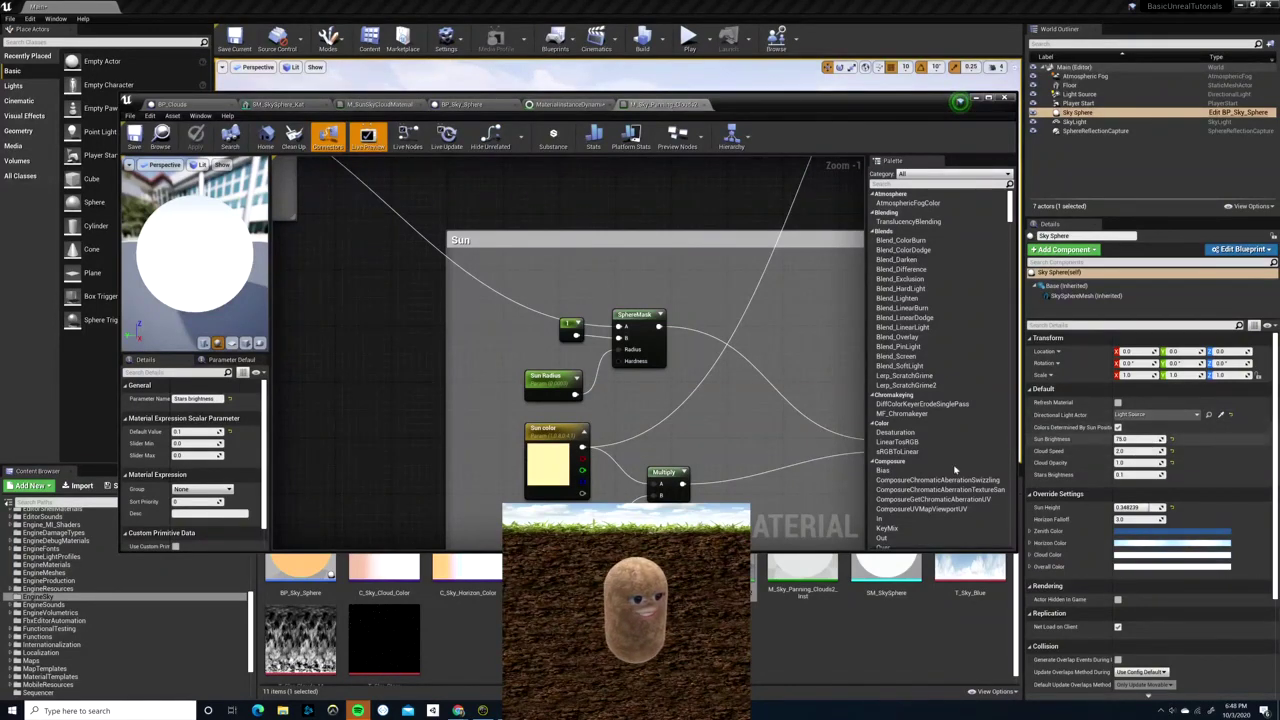
scroll(675, 492, "down", 3)
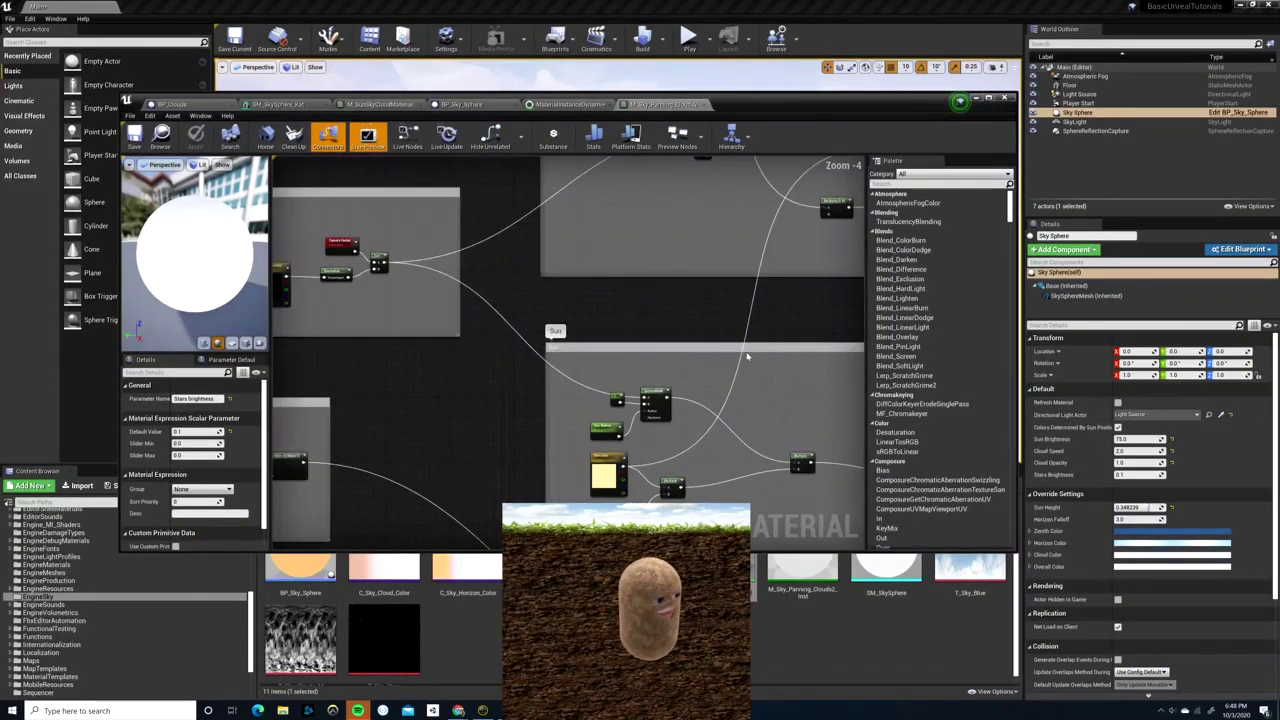
- Follow the GlobalParameters group through to the Emissive Color input and inspect the M_Sky_Panning_Clouds2 output node's material settings
scroll(790, 342, "down", 5)
right_click_drag(803, 342, 463, 374)
scroll(700, 400, "up", 7)
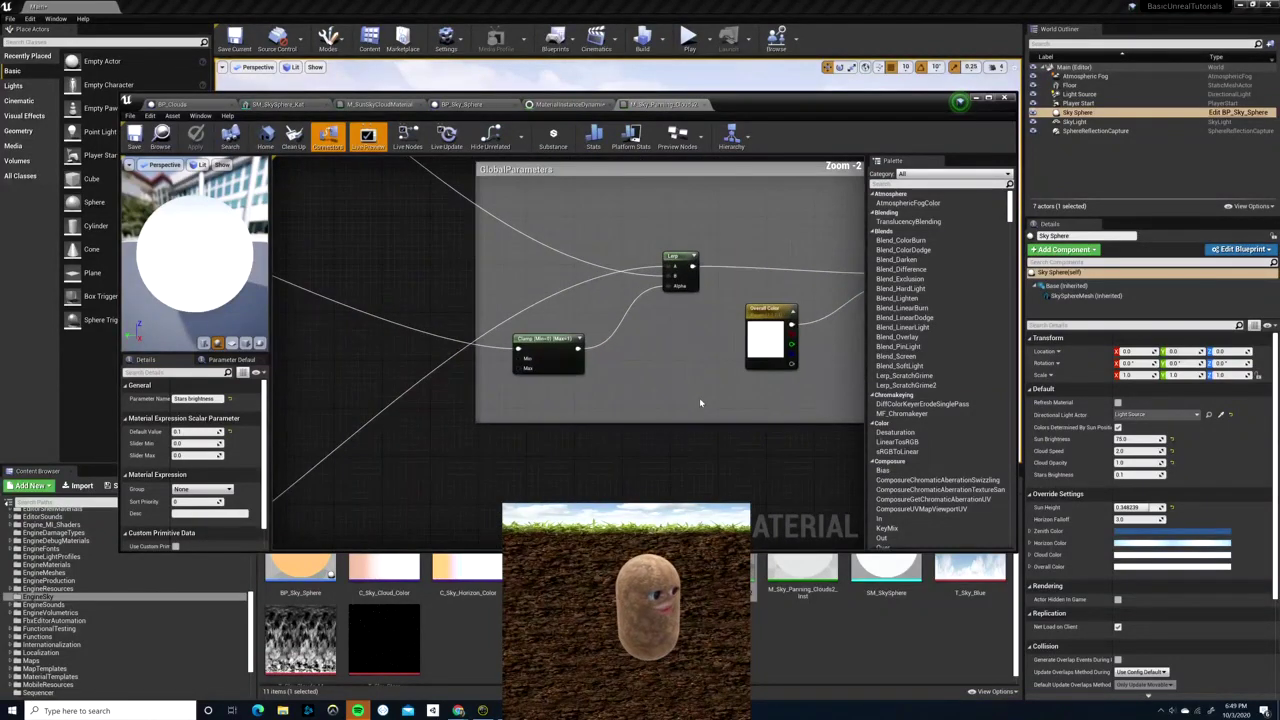
right_click_drag(699, 397, 608, 434)
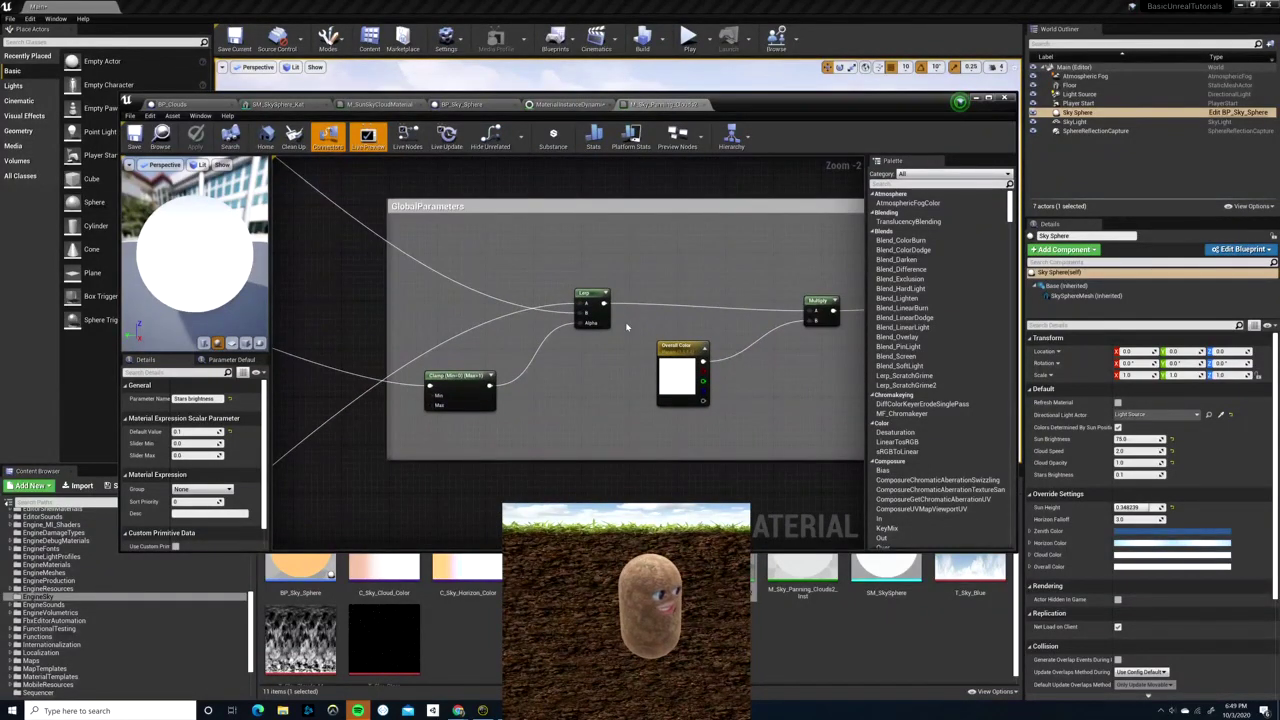
right_click_drag(590, 390, 381, 441)
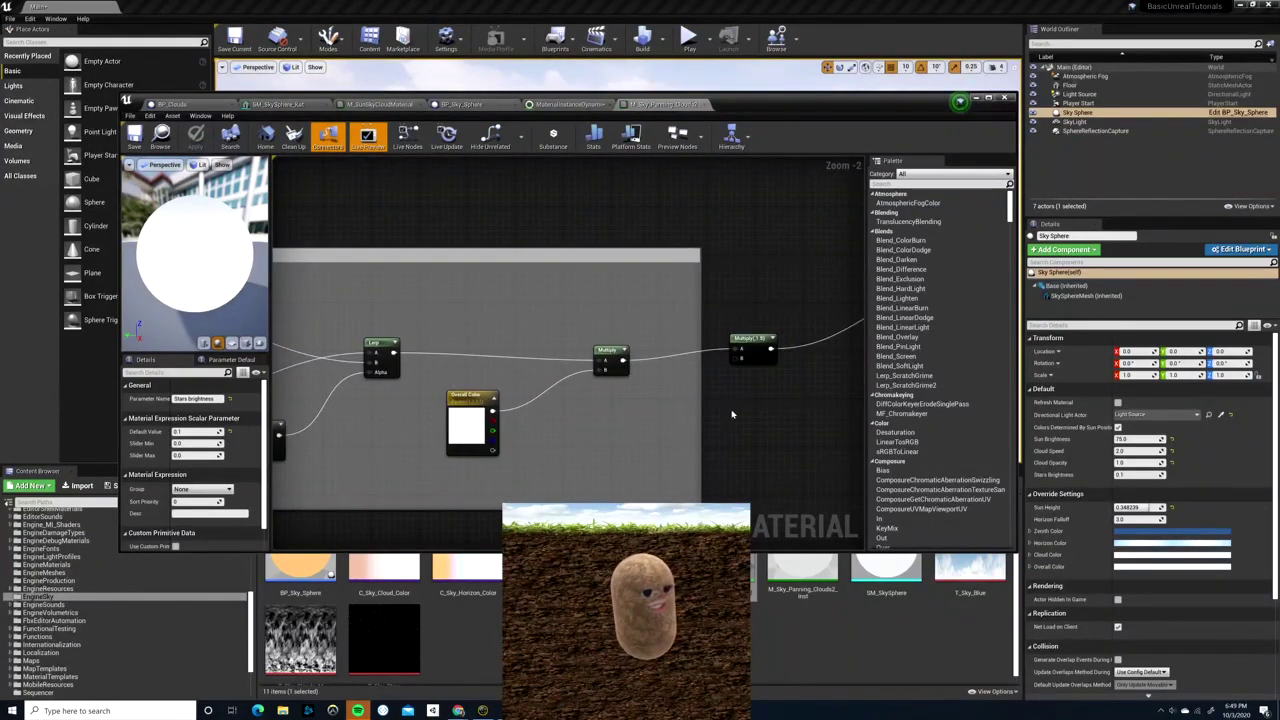
right_click_drag(734, 415, 560, 460)
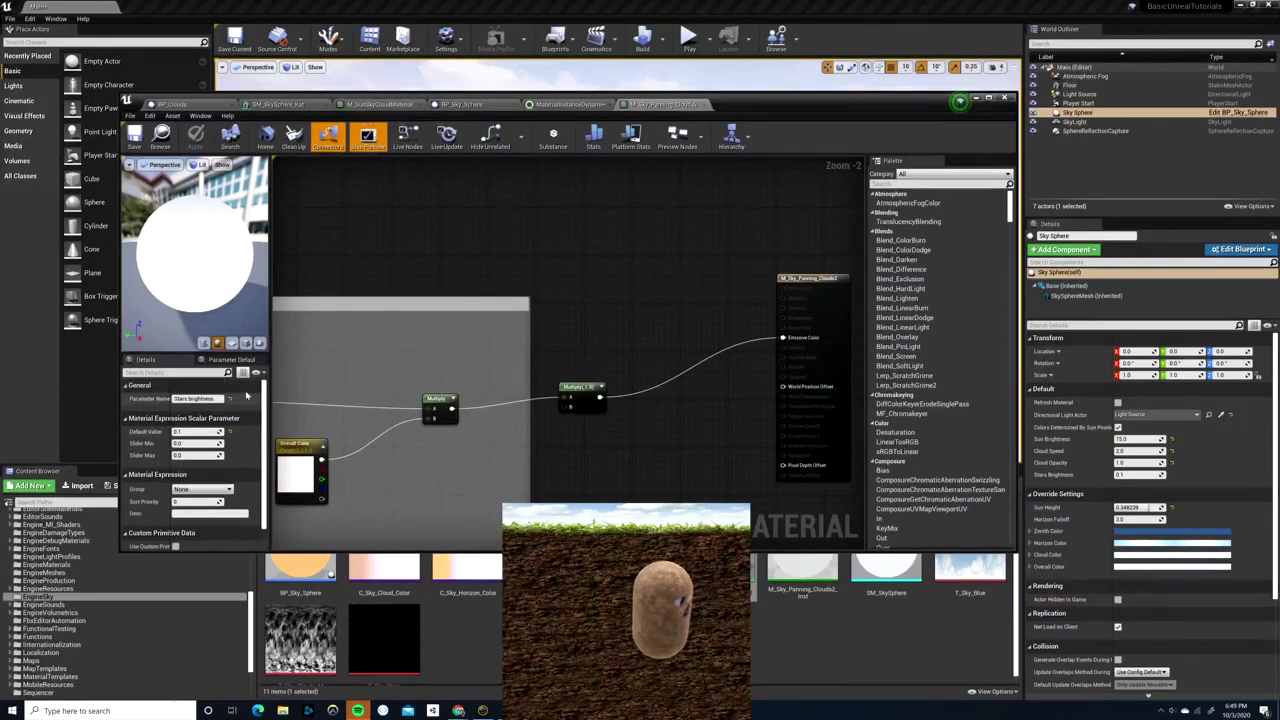
left_click(812, 281)
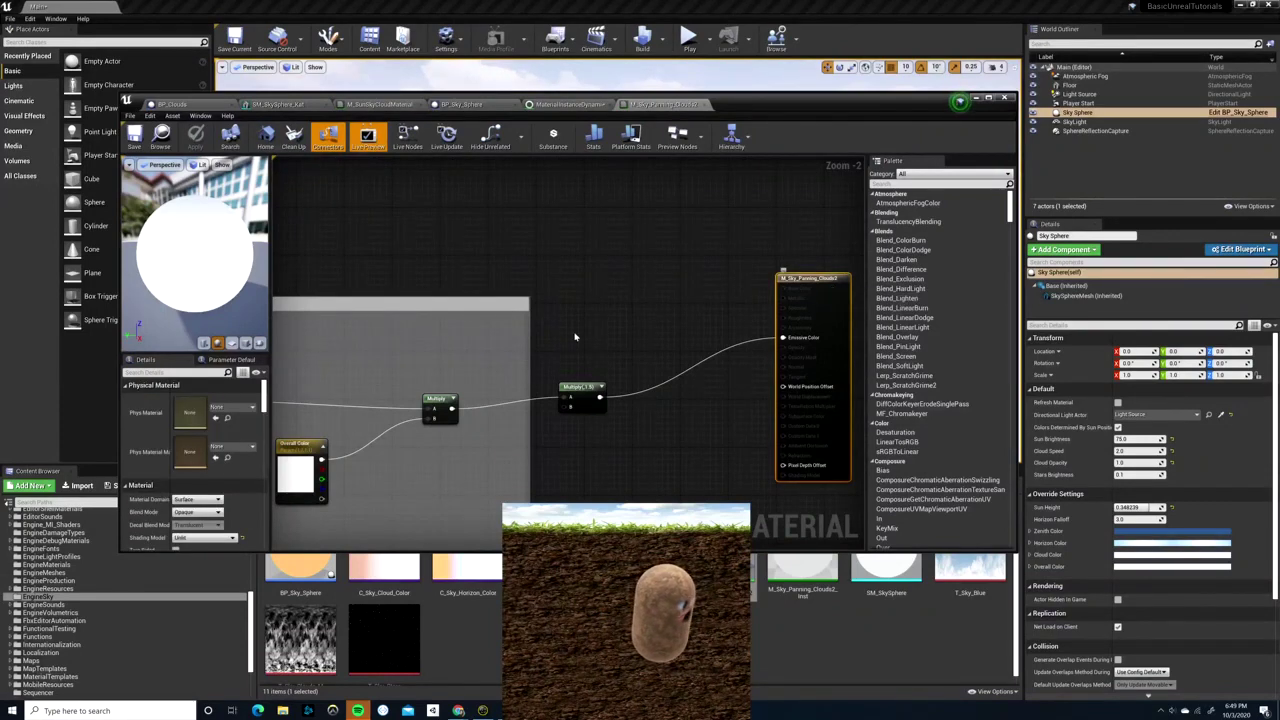
scroll(210, 500, "down", 1)
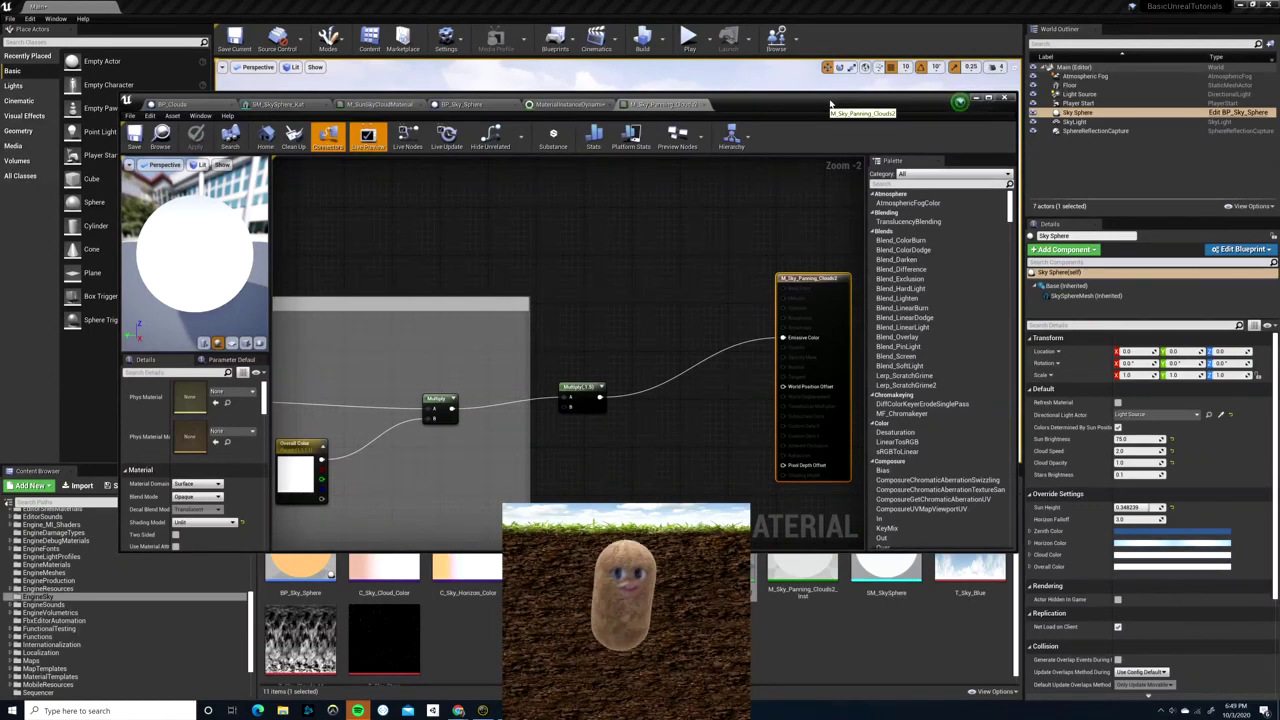
- Minimize the material editor window and open the project's root Content folder in the Content Browser
left_click(975, 97)
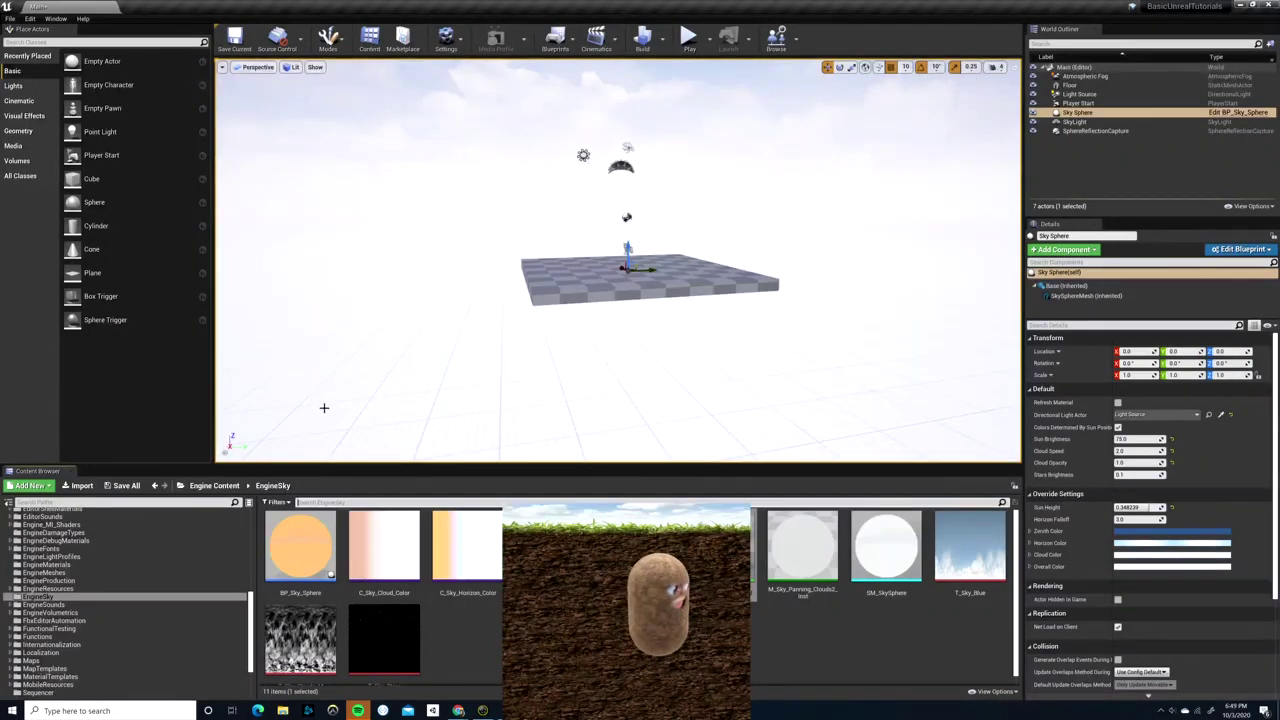
scroll(71, 576, "up", 4)
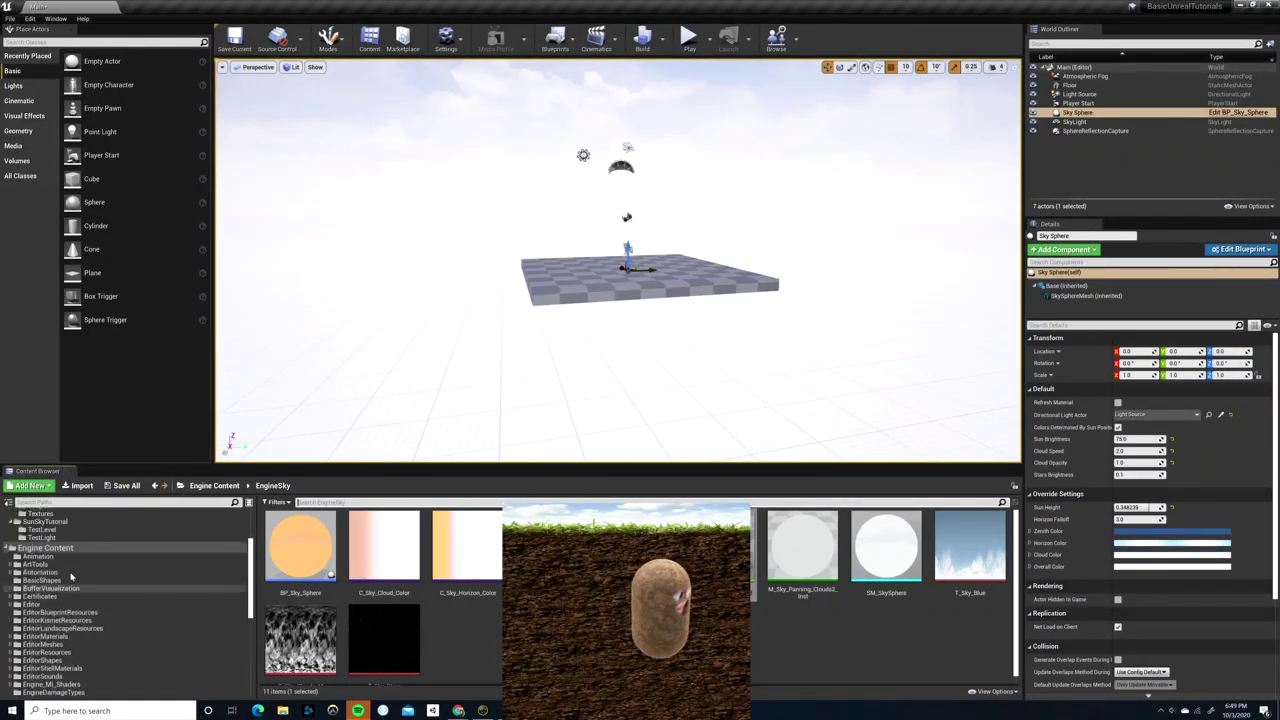
scroll(71, 576, "up", 3)
left_click(40, 514)
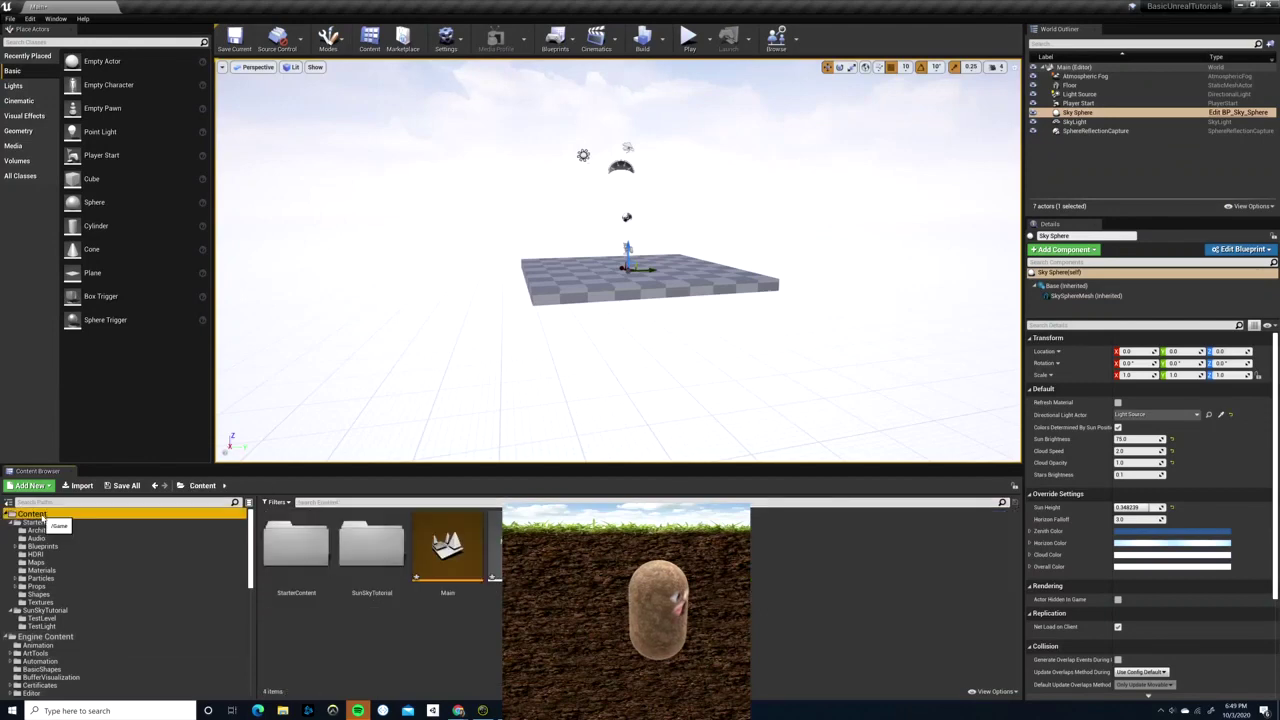
- Open the TestLevel_EXTLightingOnly level from the SunSkyTutorial/TestLevel folder without saving the changes to Main
left_click(32, 522)
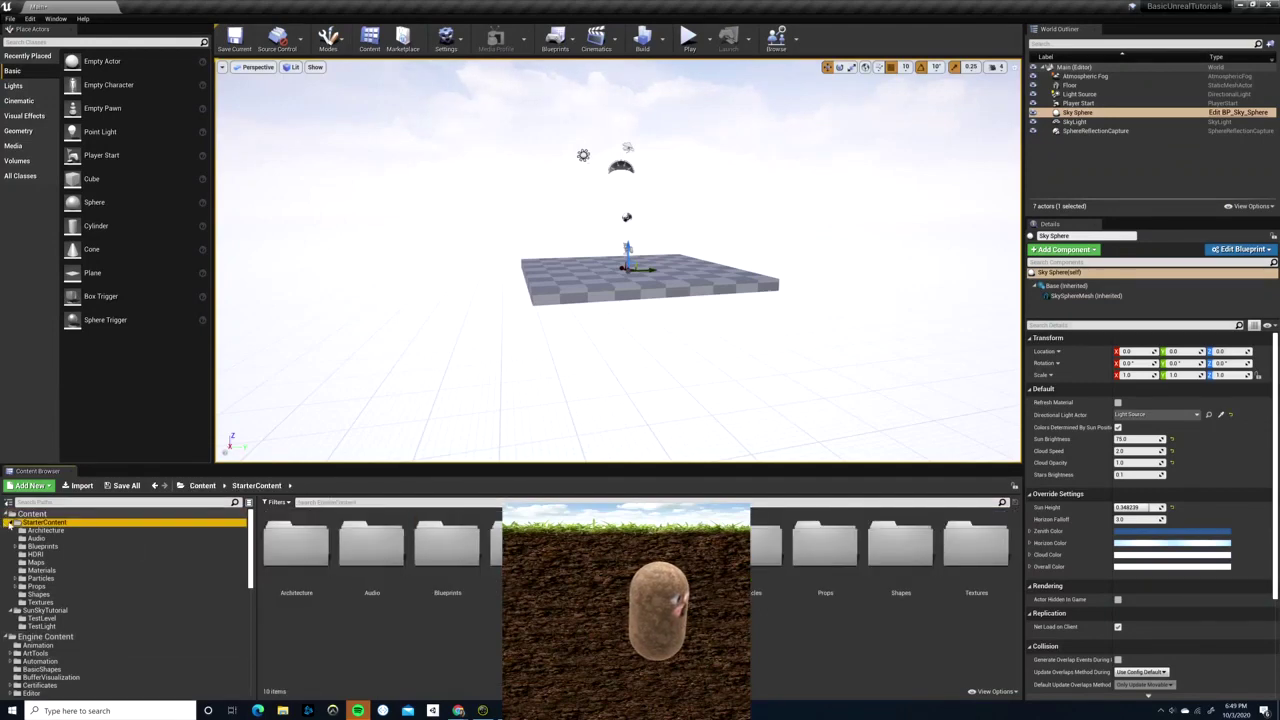
left_click(10, 522)
left_click(44, 530)
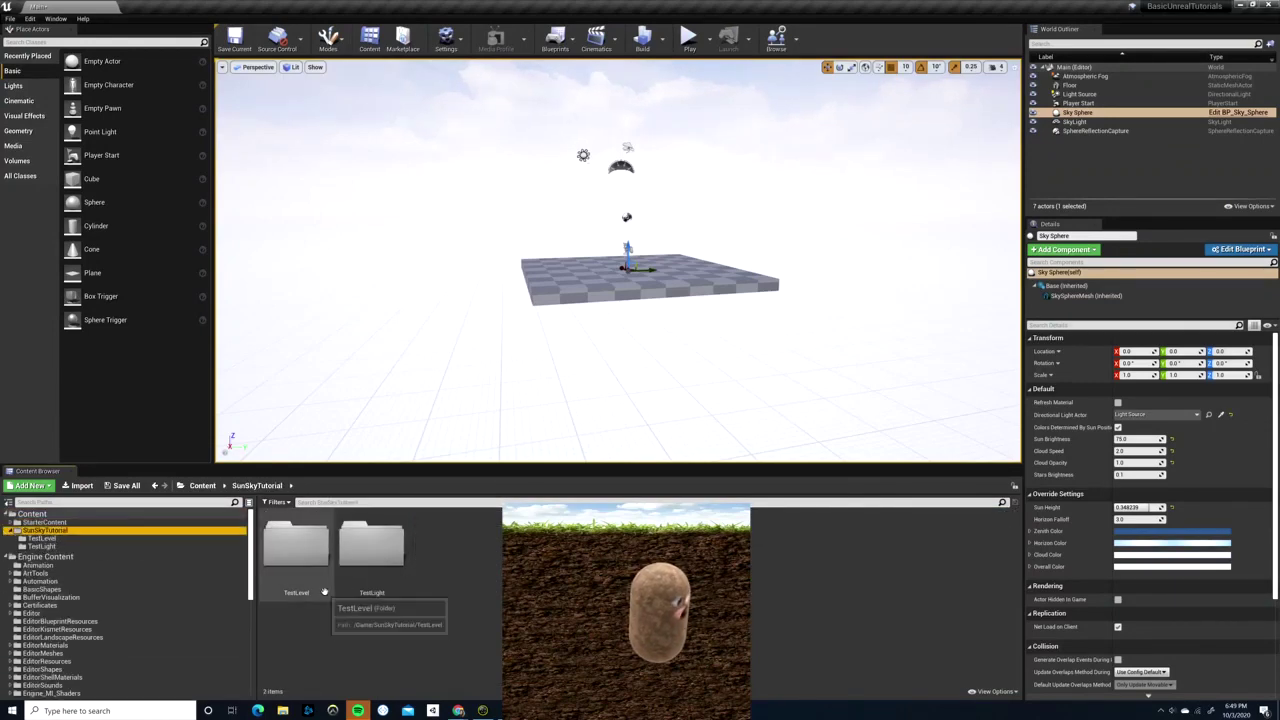
double_click(295, 548)
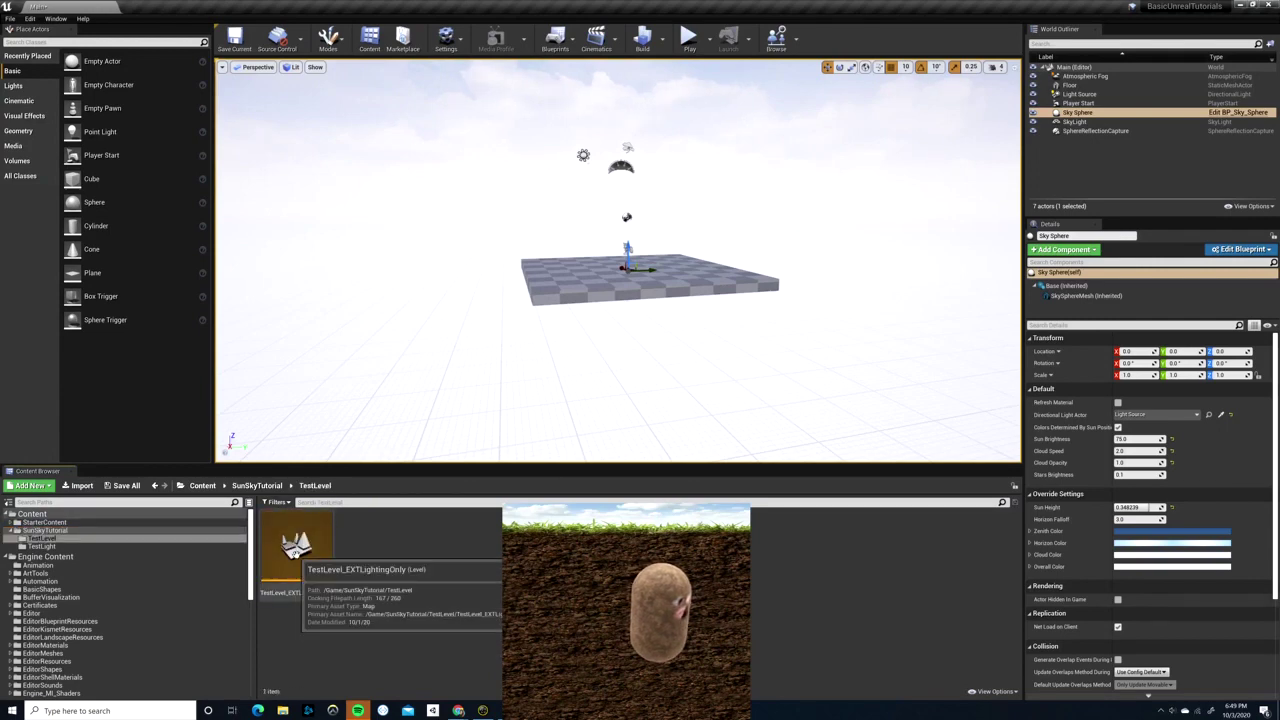
double_click(295, 548)
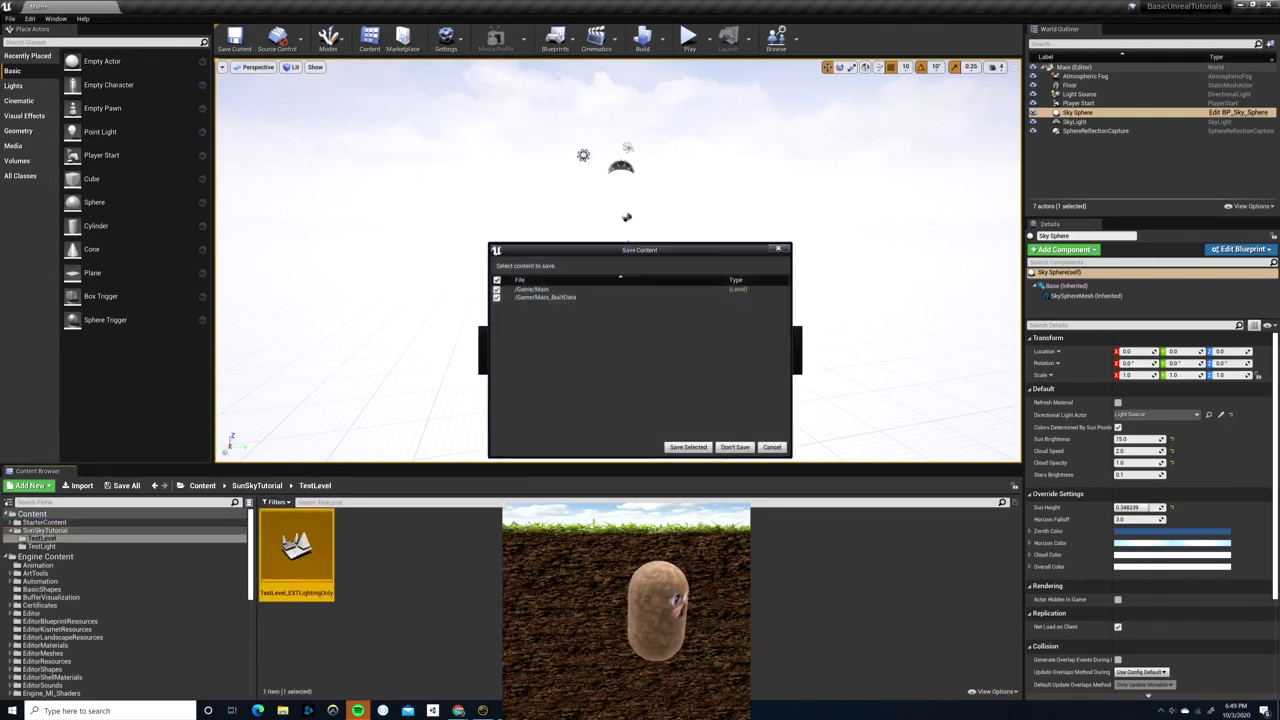
left_click(735, 447)
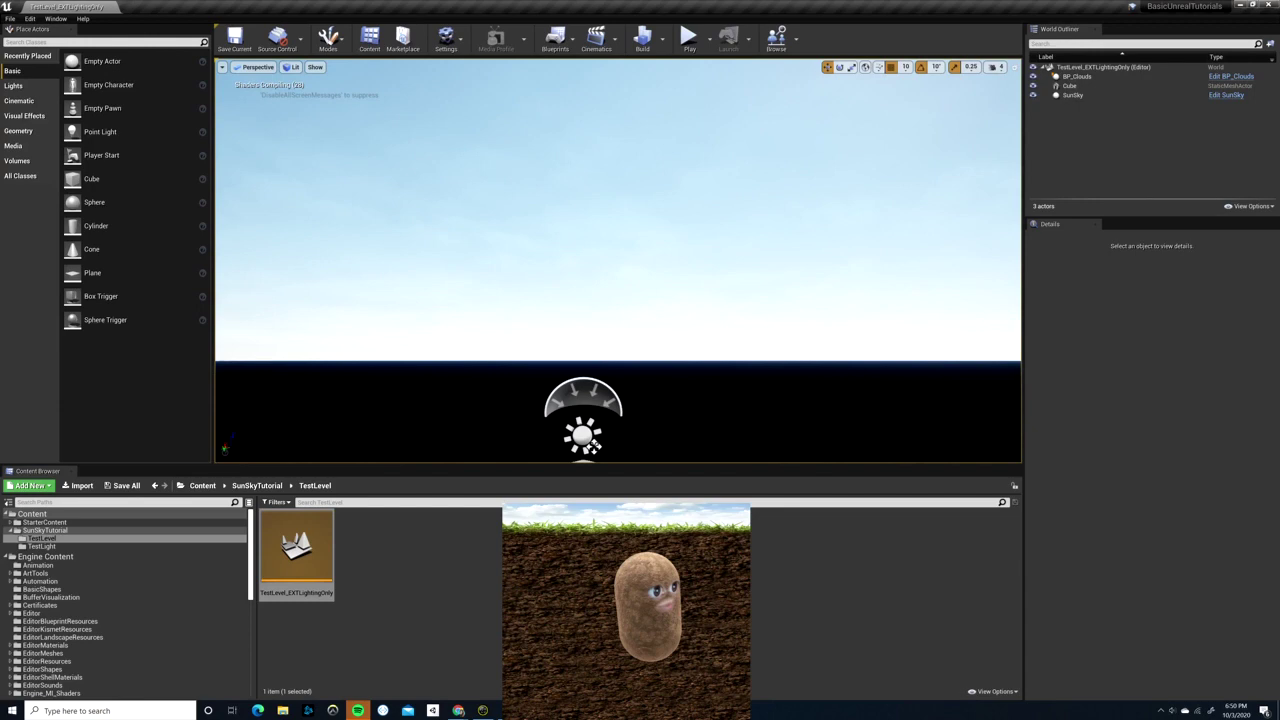
- Inspect the BP_Clouds actor and the SunSky actor, including SunSky's DirectionalLight and SkyLight components
right_click_drag(594, 446, 680, 479)
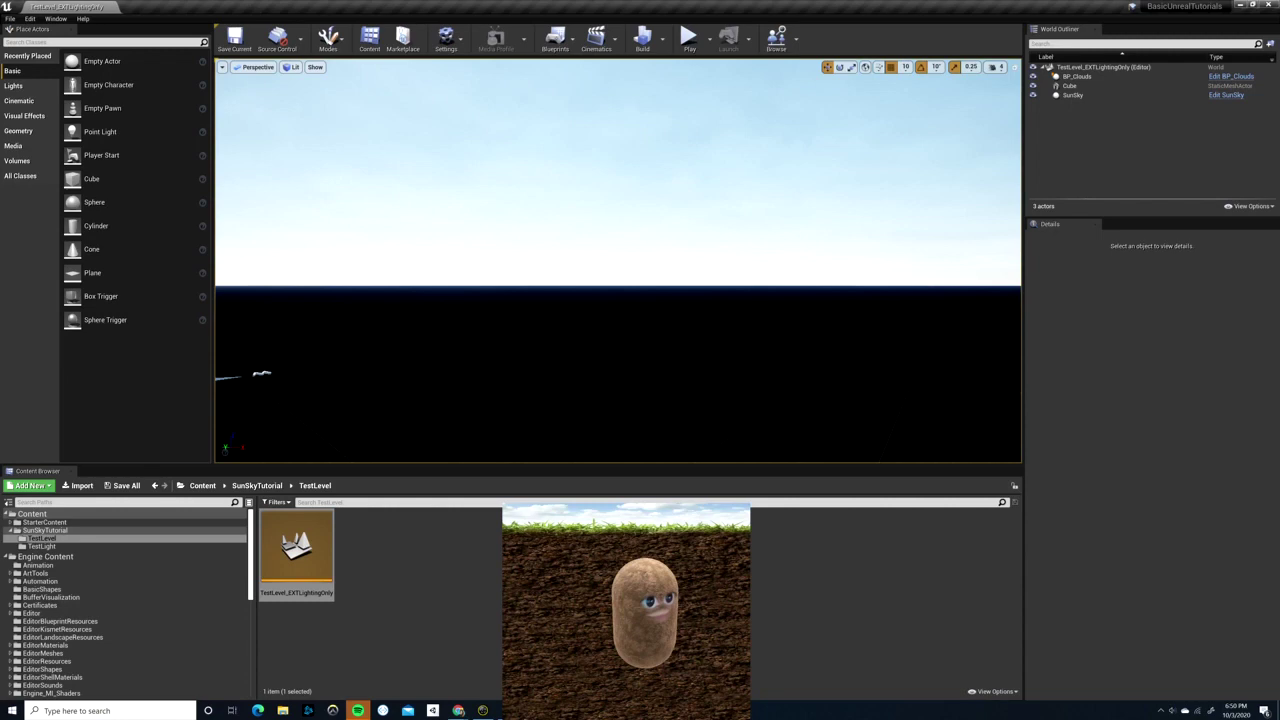
double_click(1077, 76)
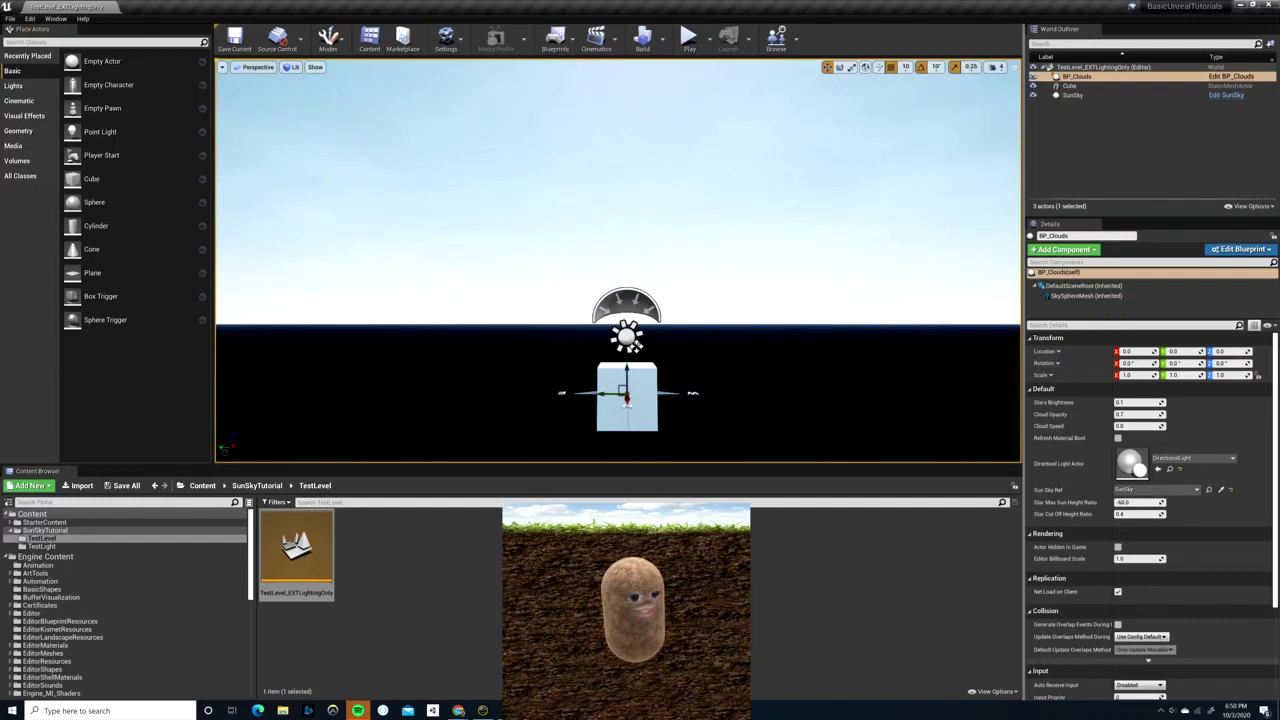
left_click(1072, 95)
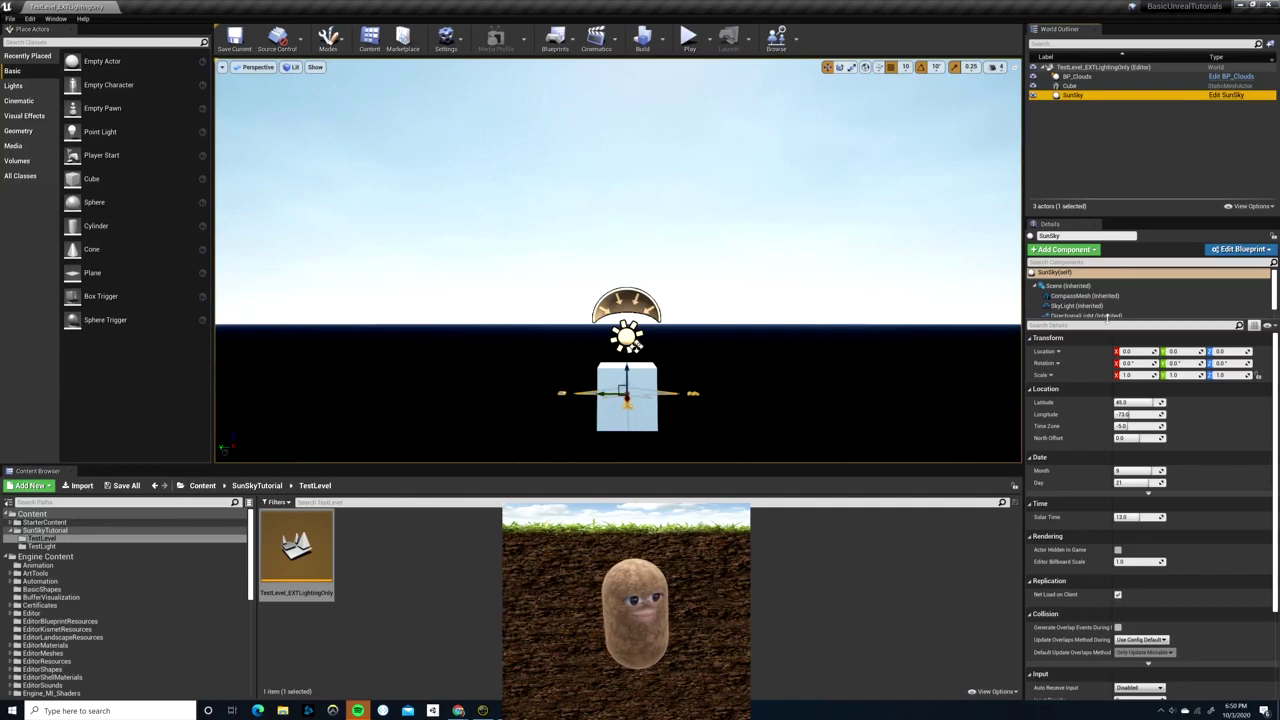
left_click_drag(1107, 324, 1107, 349)
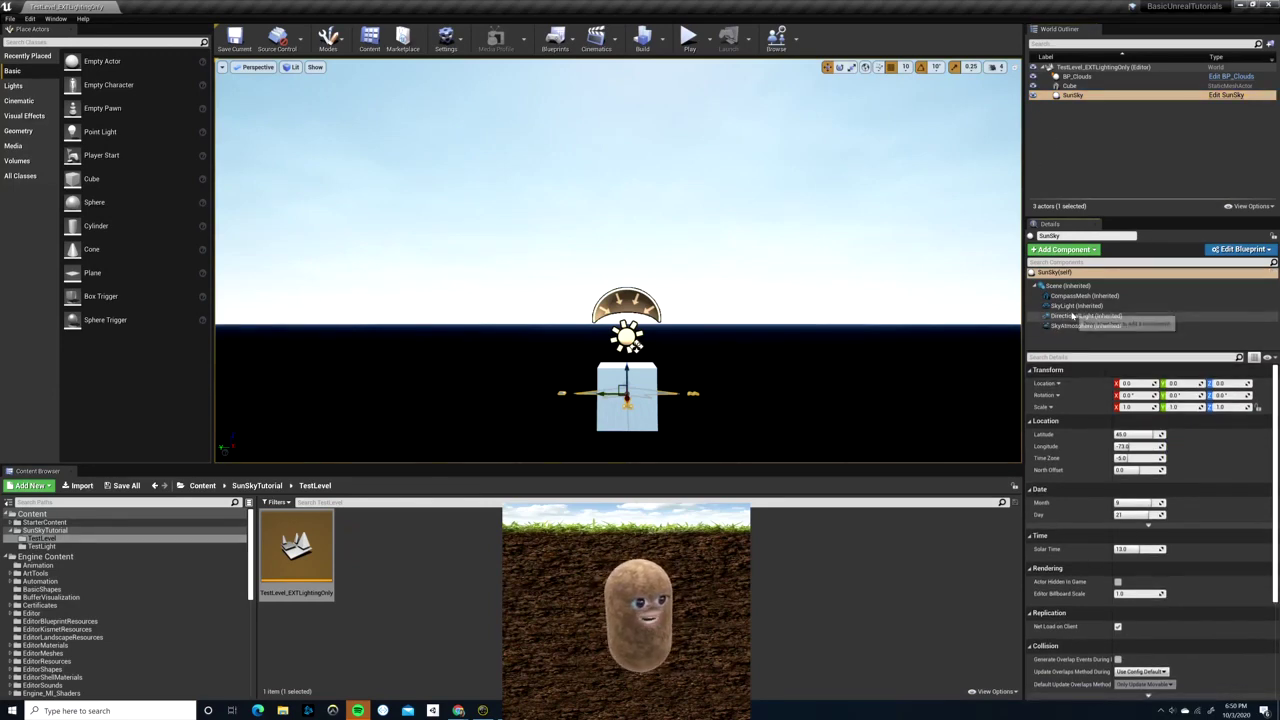
left_click(1082, 316)
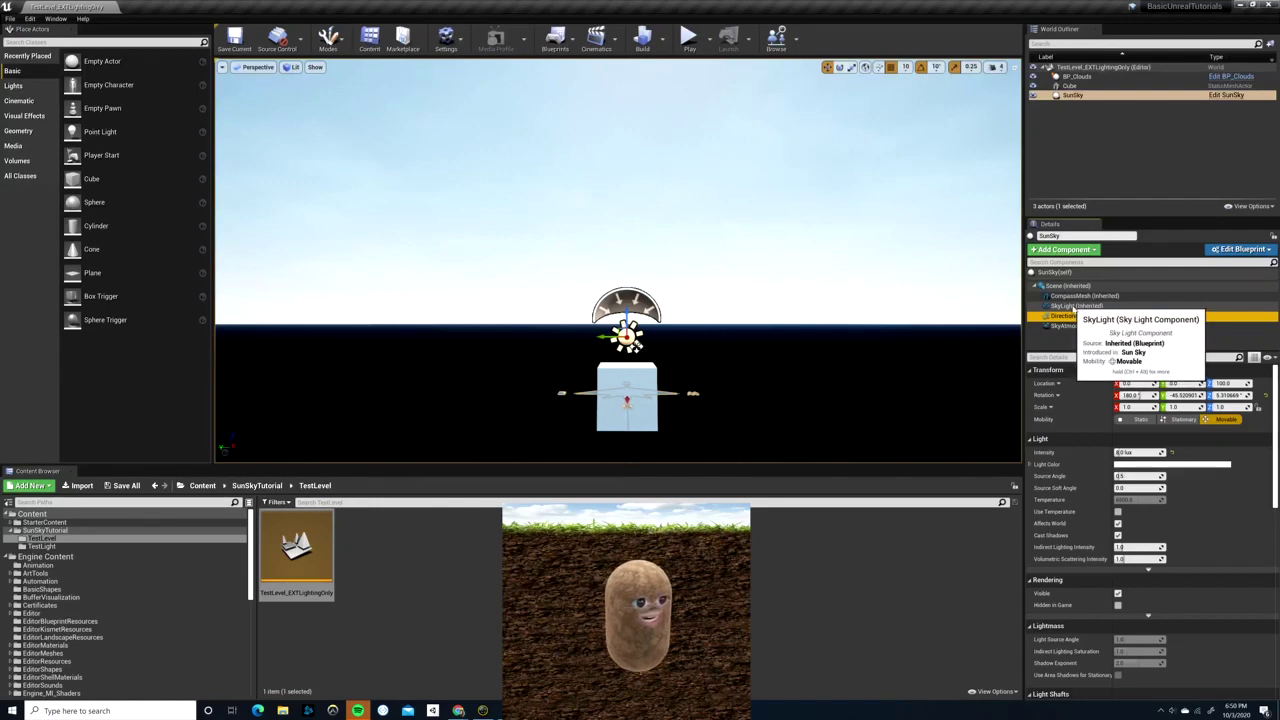
left_click(1072, 307)
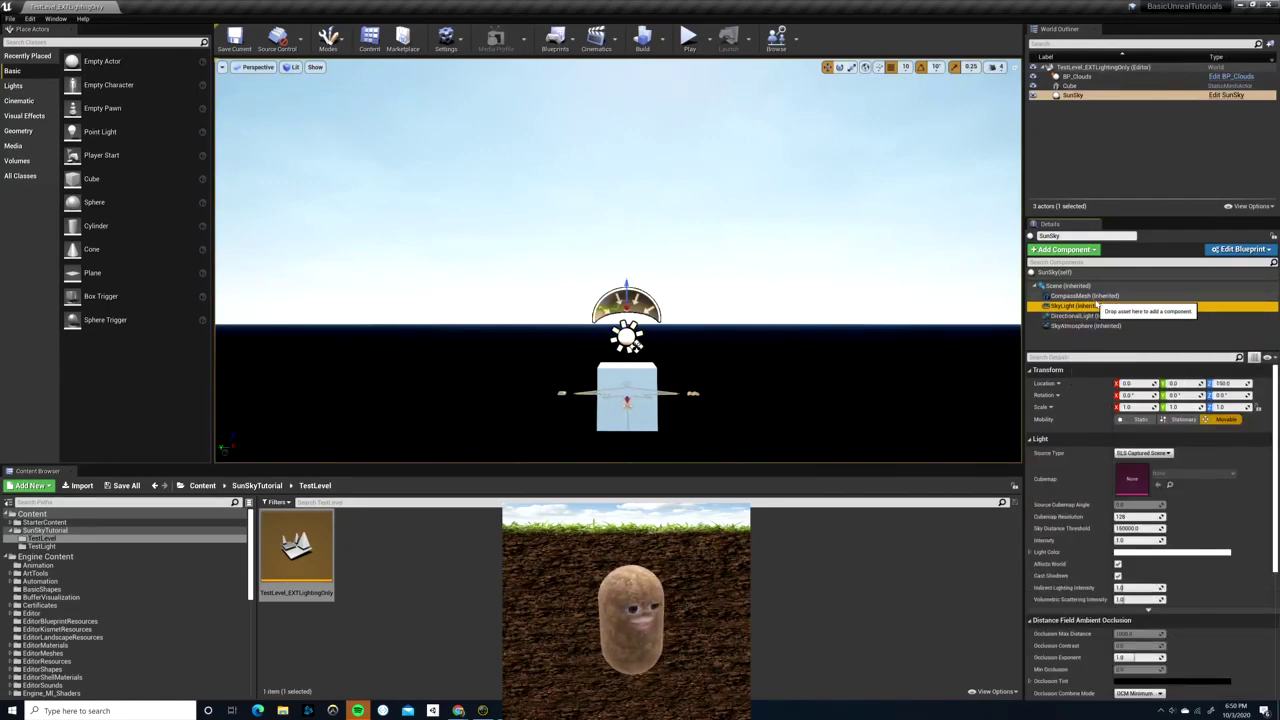
mouse_move(757, 281)
right_mouse_down()
mouse_move(860, 190)
mouse_move(700, 185)
mouse_move(695, 315)
mouse_move(712, 327)
mouse_move(772, 289)
right_mouse_up()
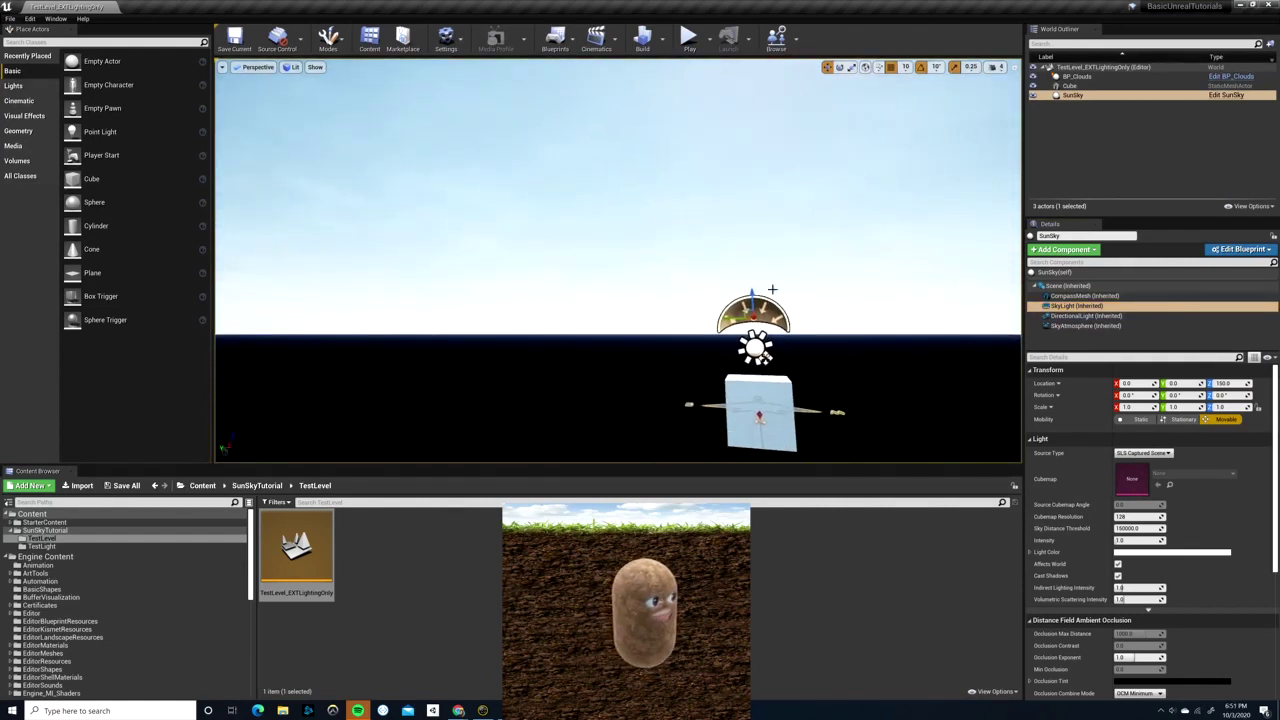
- Raise the SunSky actor's latitude to about 84.28 while watching the sun's position in the sky
left_click(1080, 273)
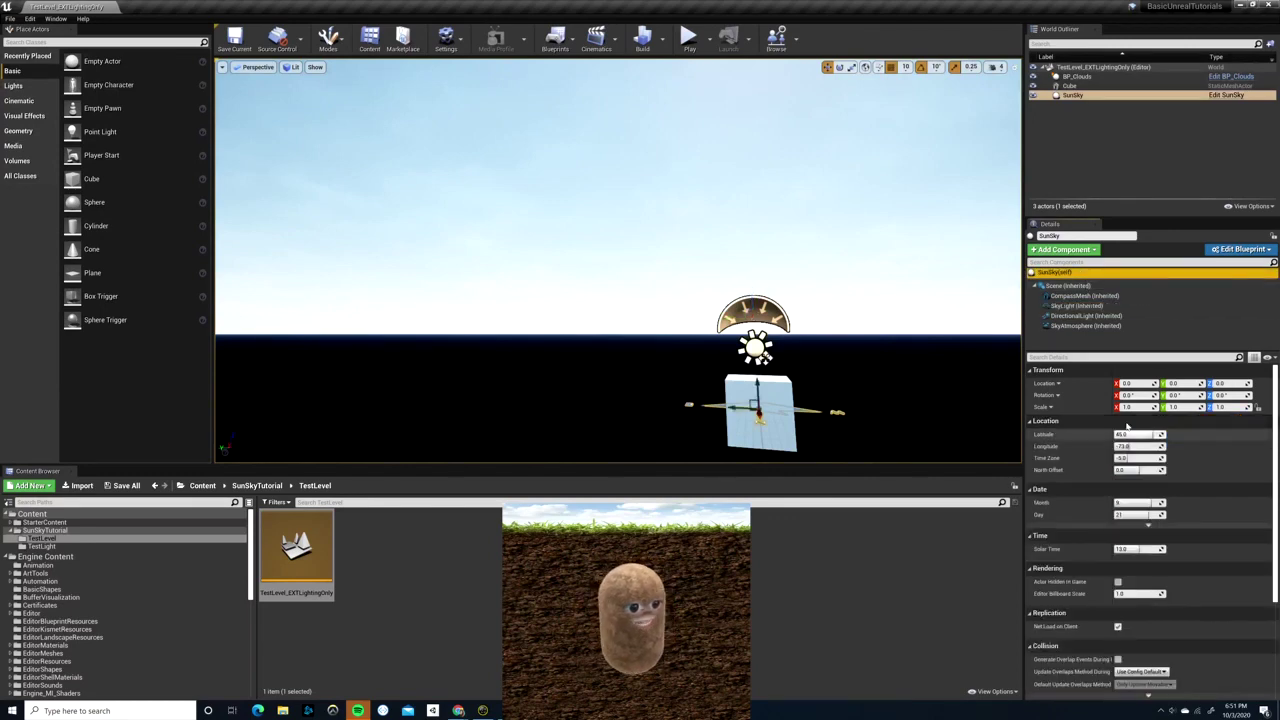
right_click_drag(880, 300, 912, 190)
right_click_drag(689, 138, 695, 132)
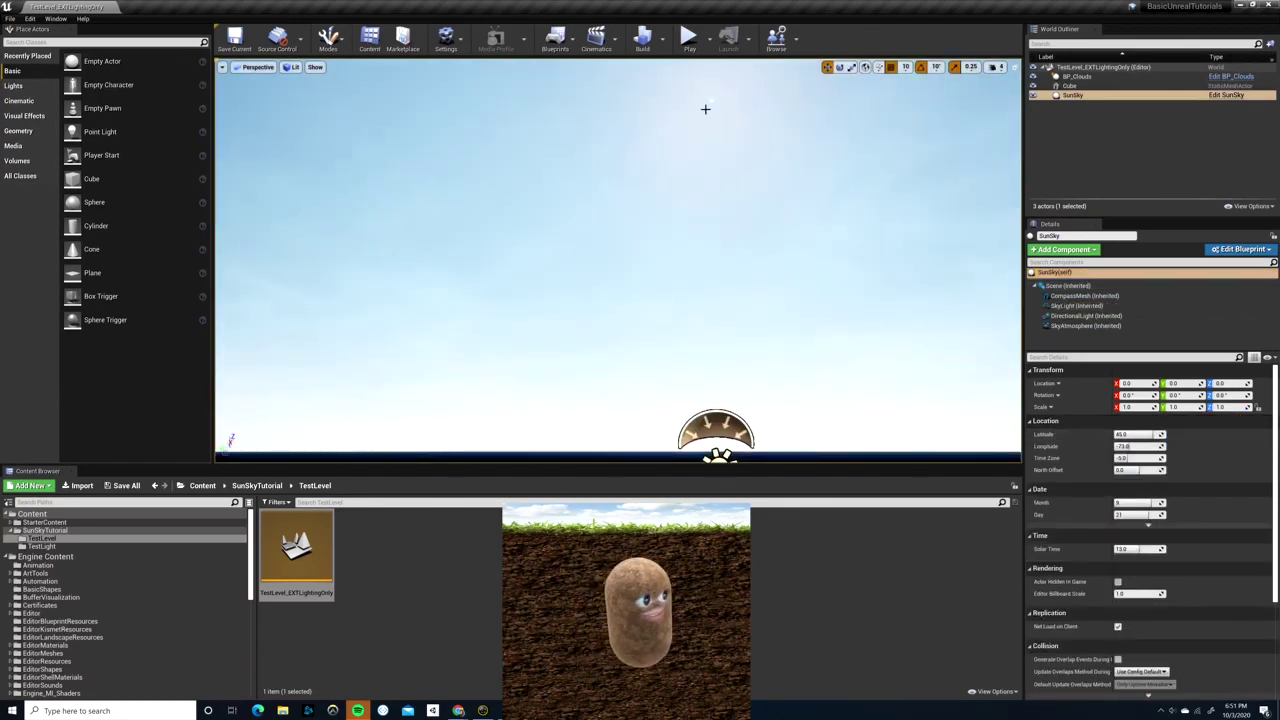
left_click_drag(1138, 434, 1142, 434)
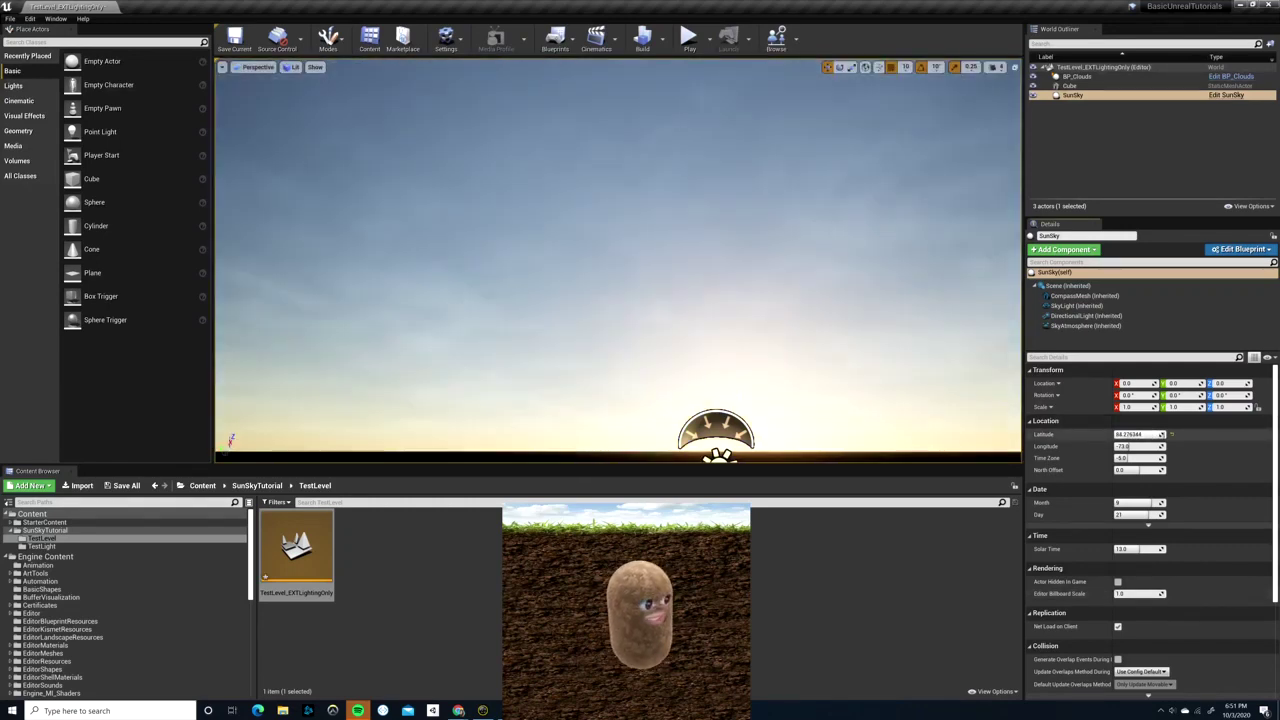
right_click_drag(618, 260, 790, 272)
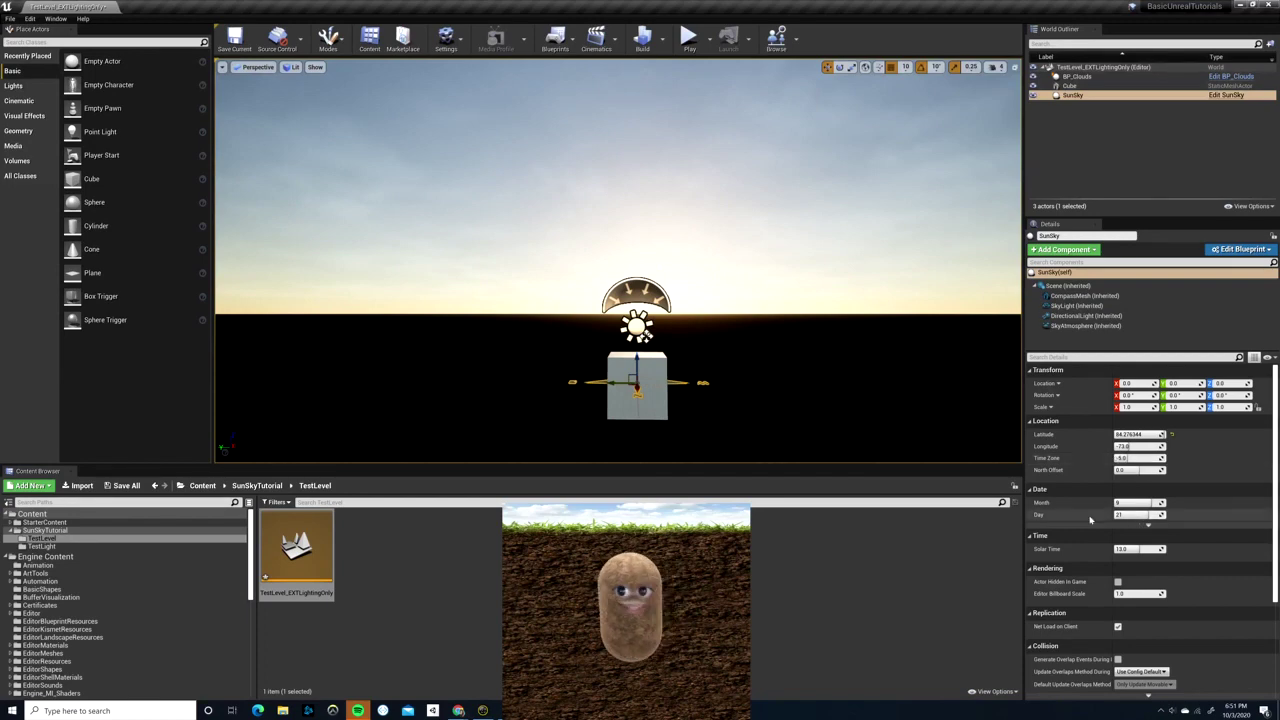
- Set the SunSky date to month 8, day 19, and lower its latitude to about 6.43
left_click_drag(1146, 503, 1142, 503)
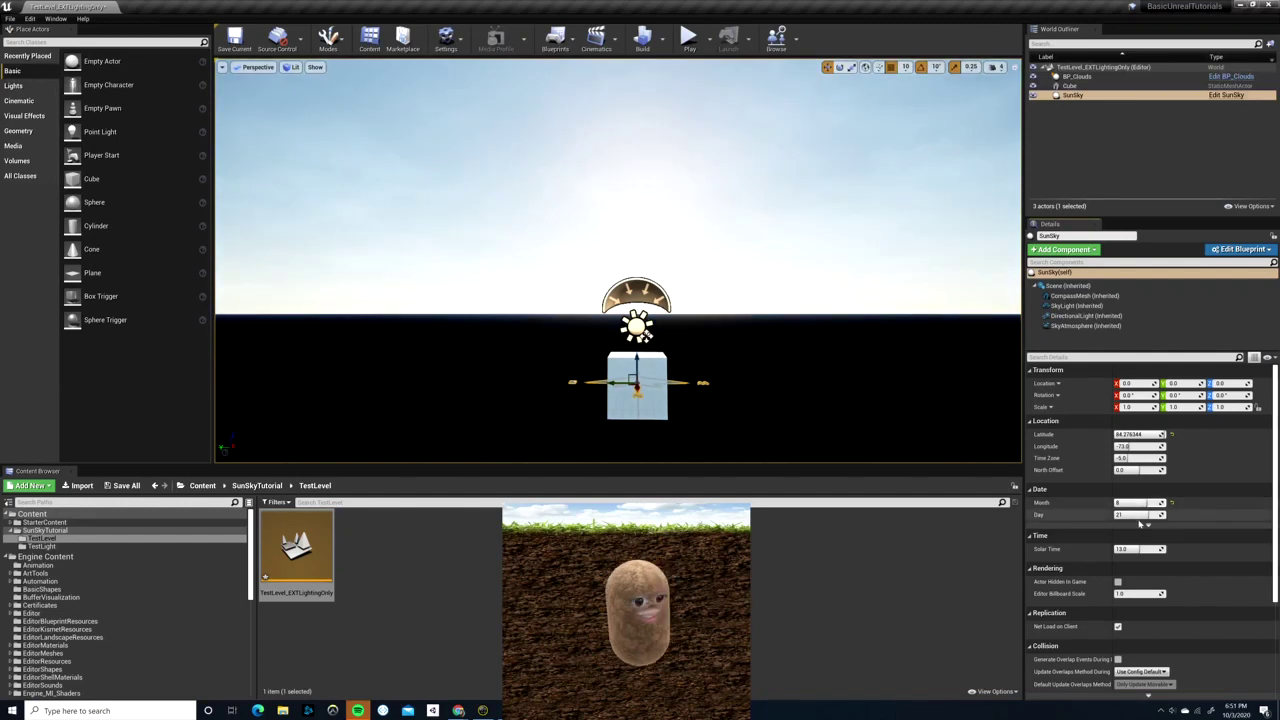
mouse_move(1140, 519)
left_mouse_down()
mouse_move(1152, 514)
mouse_move(1140, 514)
left_mouse_up()
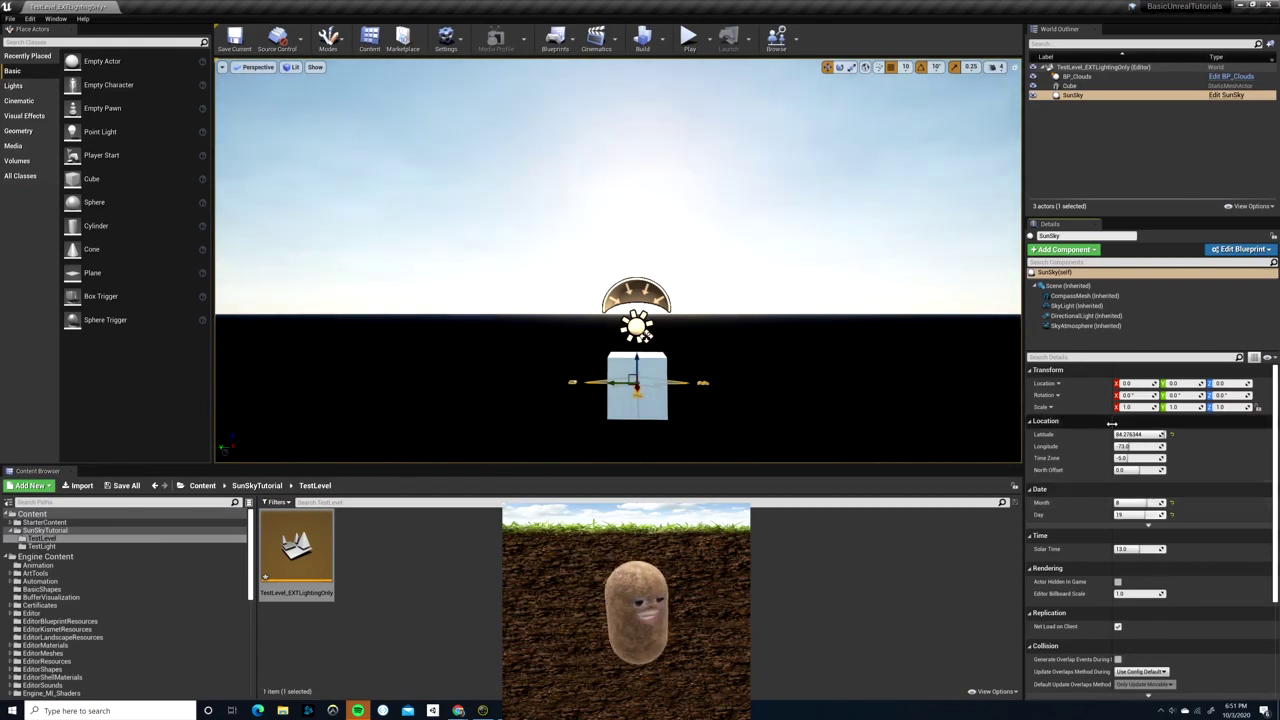
left_click_drag(1148, 437, 1134, 437)
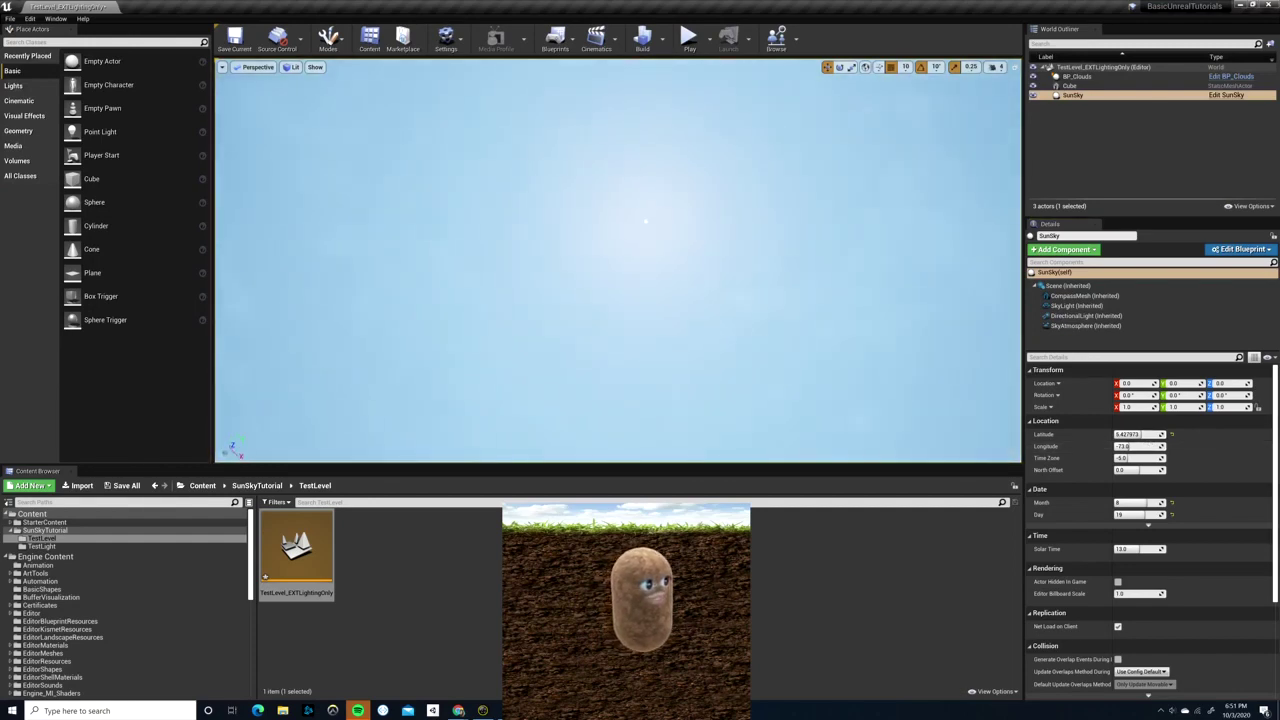
right_click_drag(640, 260, 632, 222)
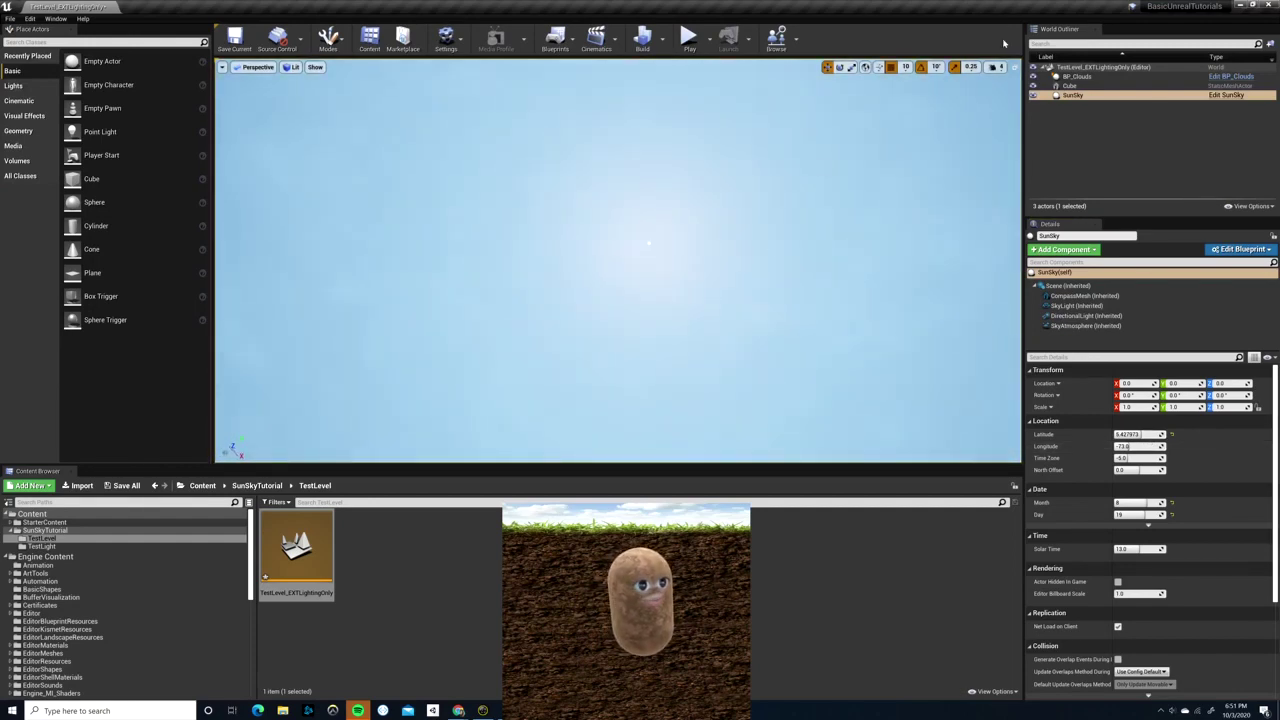
- Hide the BP_Clouds actor to compare the sky without clouds, and show it again
left_click(1033, 77)
right_click_drag(897, 162, 837, 98)
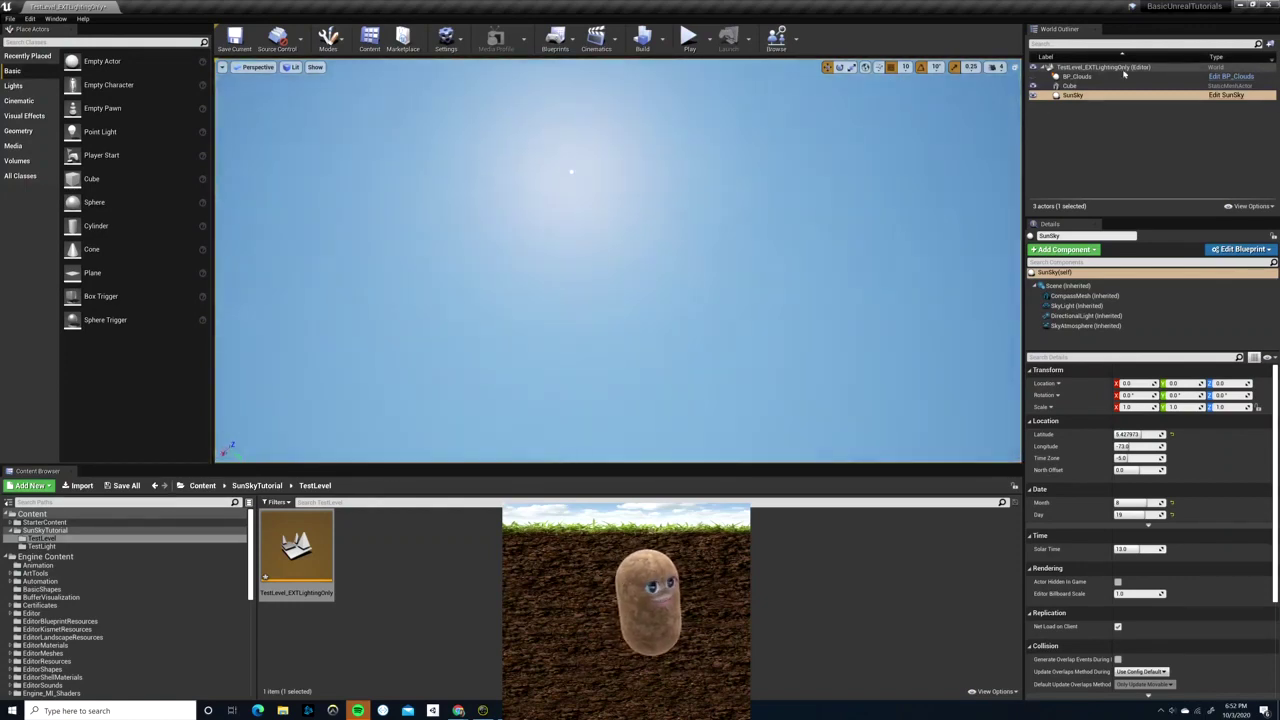
left_click(1033, 78)
right_click_drag(930, 200, 896, 188)
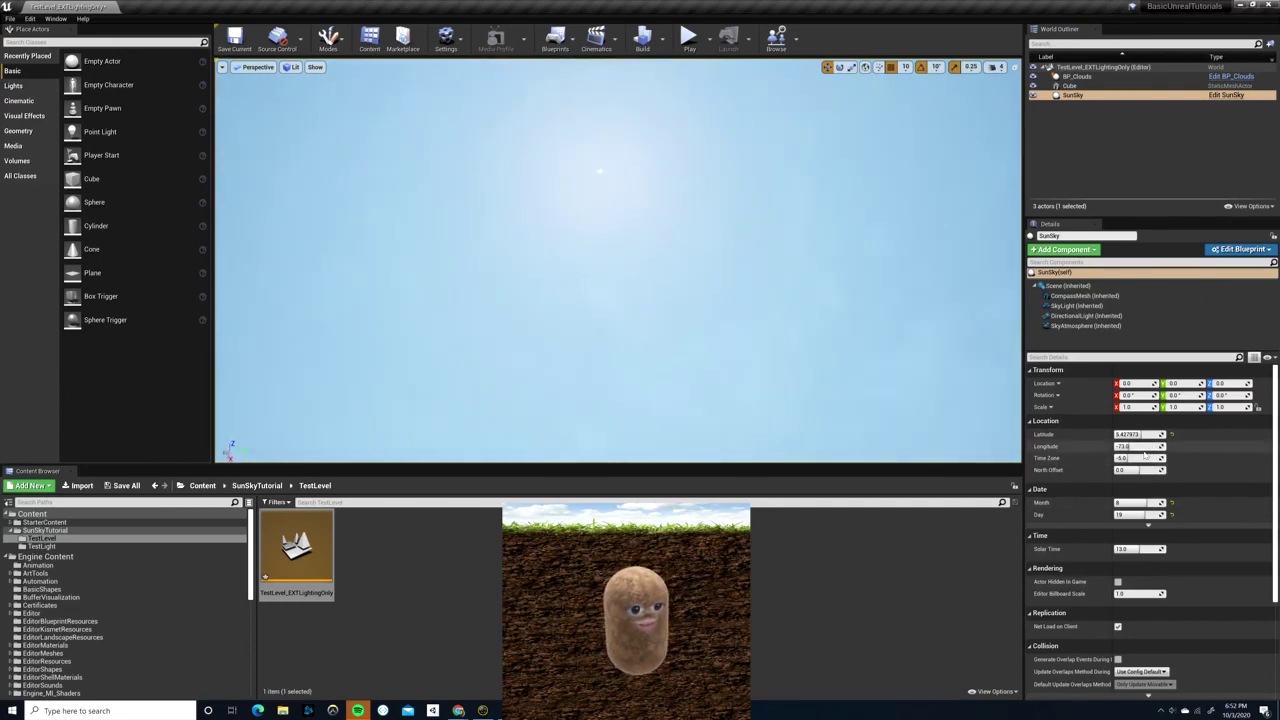
- Lower the SunSky latitude to about -78.66 and set the BP_Clouds actor's Stars Brightness to 0.3
left_click_drag(1128, 434, 1121, 434)
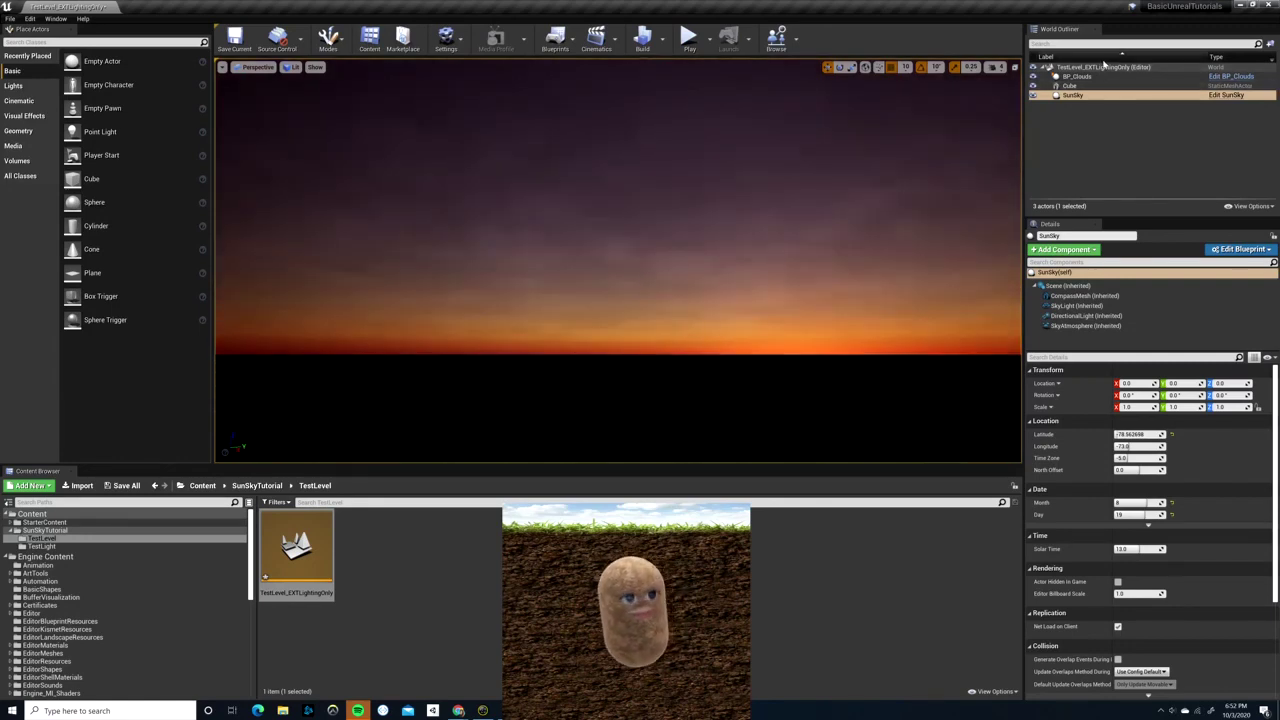
left_click(1085, 77)
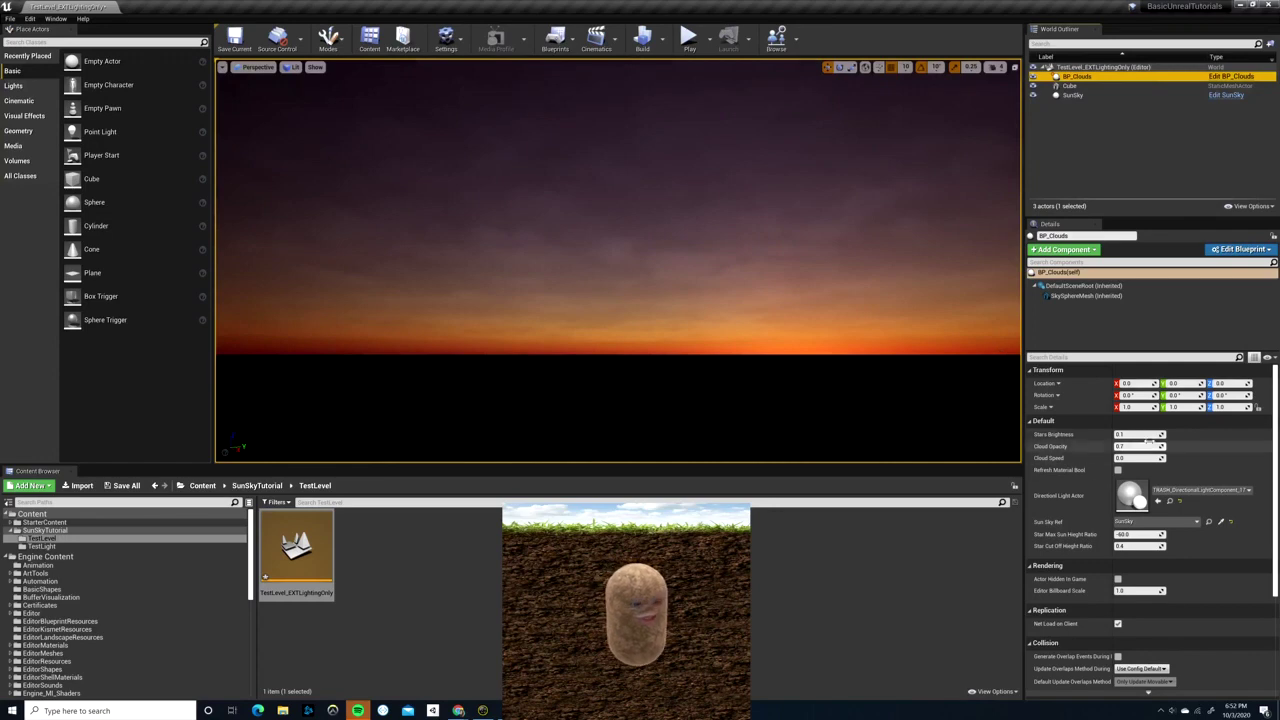
left_click(1130, 434)
type("0.3")
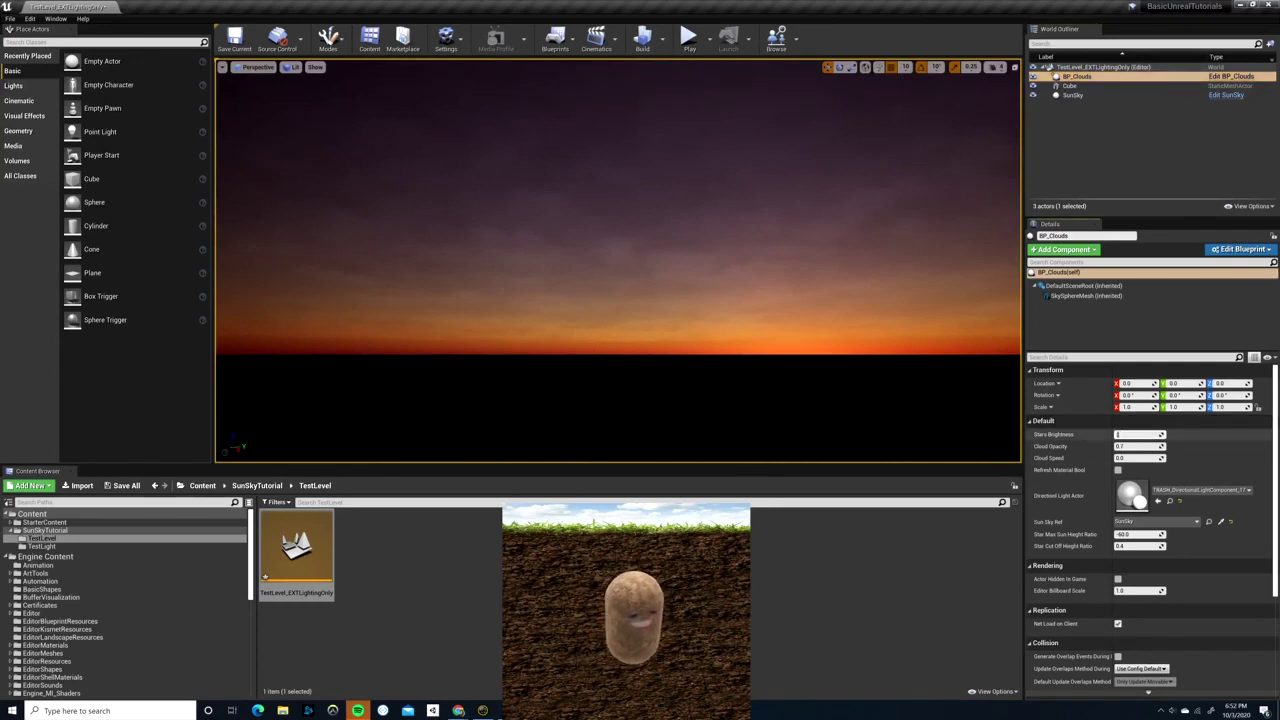
key("Return")
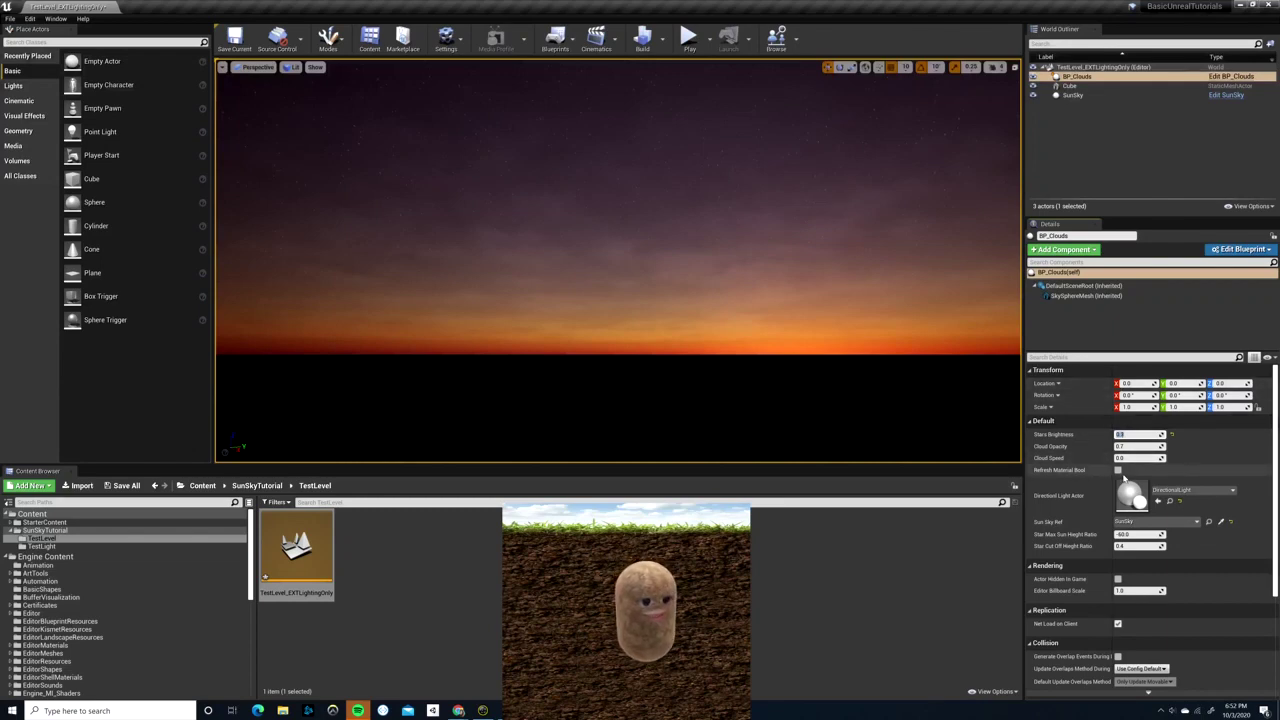
mouse_move(766, 249)
right_mouse_down()
mouse_move(766, 200)
mouse_move(768, 249)
right_mouse_up()
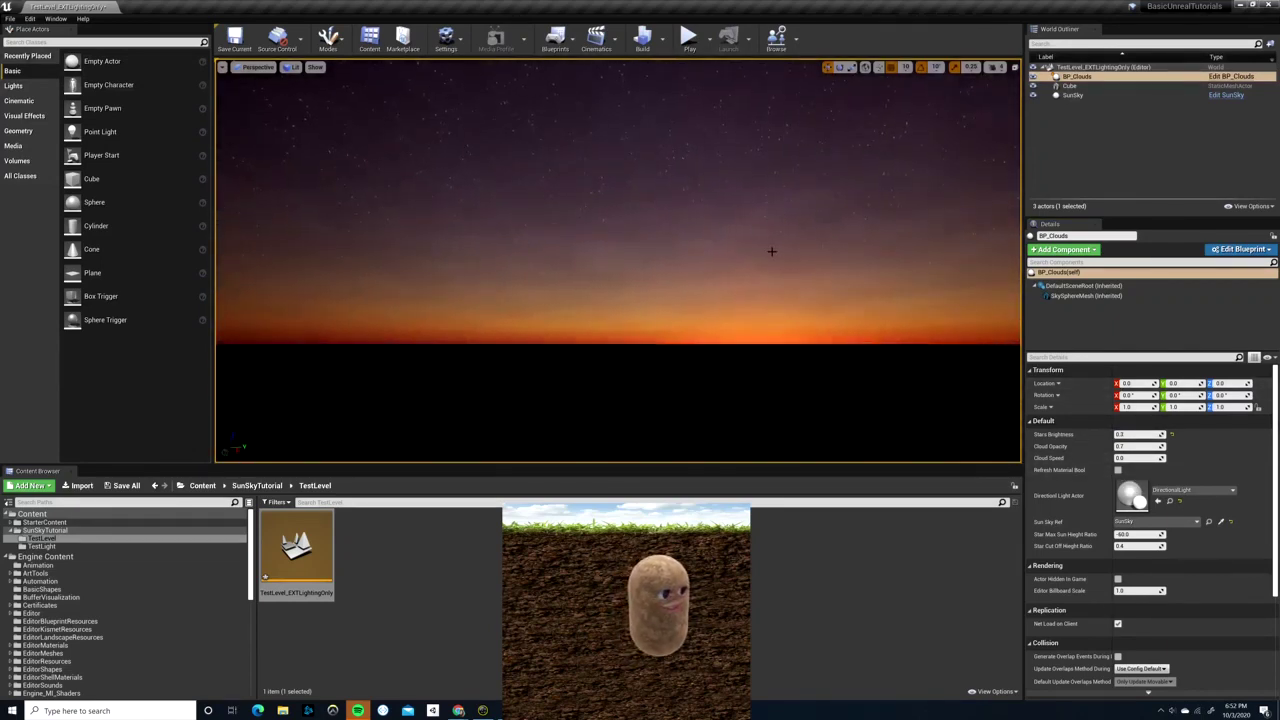
- Raise the SunSky latitude to bring the sun back above the horizon, and check the stars overhead
left_click(1074, 95)
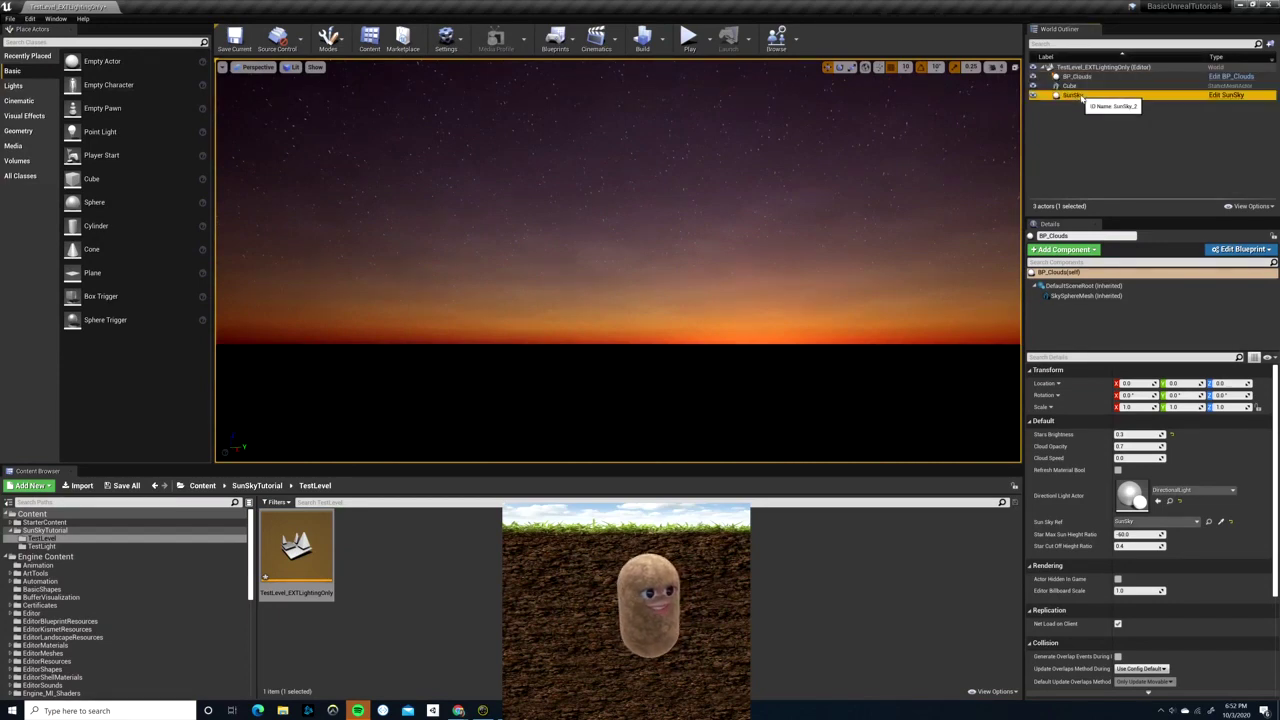
left_click_drag(1127, 435, 1140, 435)
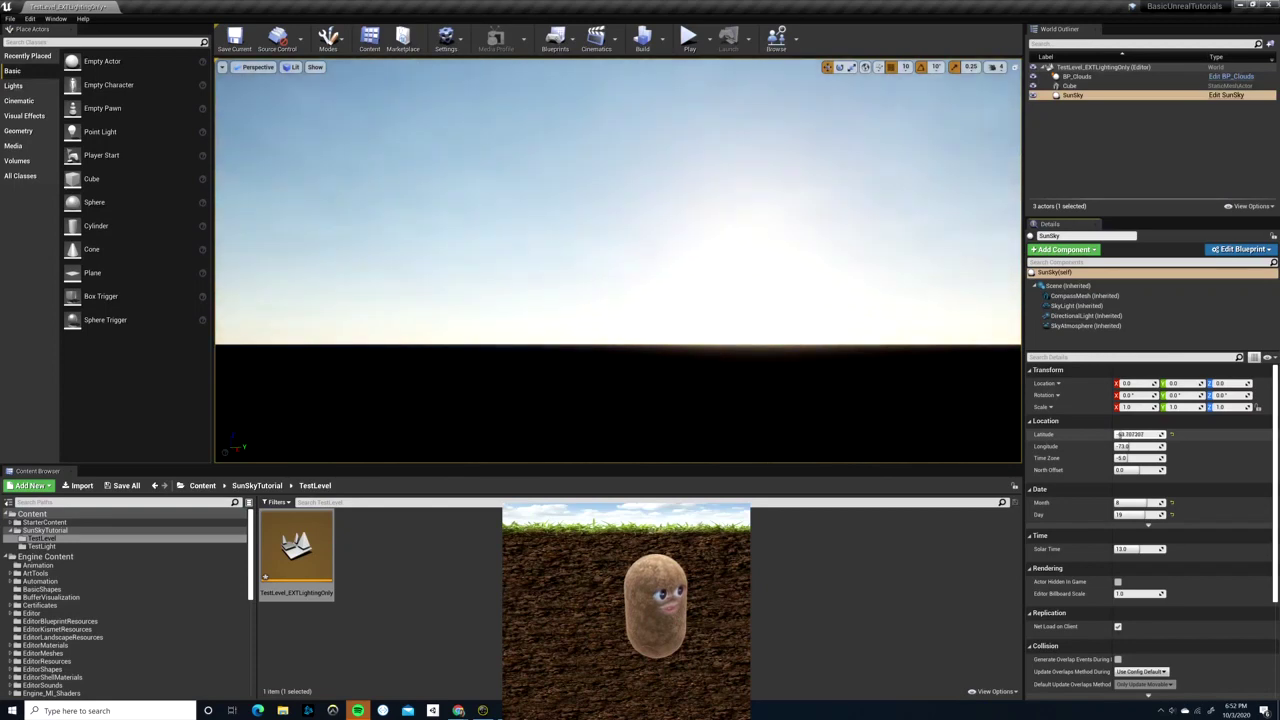
right_click_drag(755, 269, 759, 148)
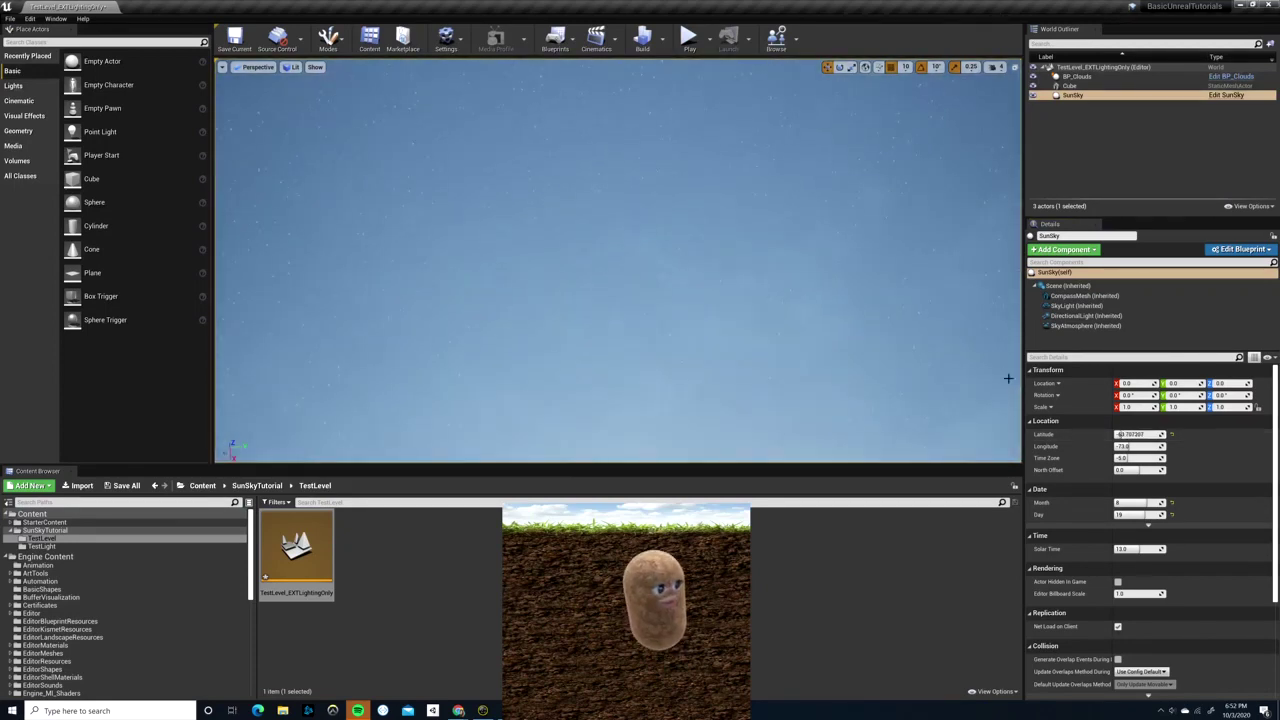
right_click_drag(869, 368, 869, 425)
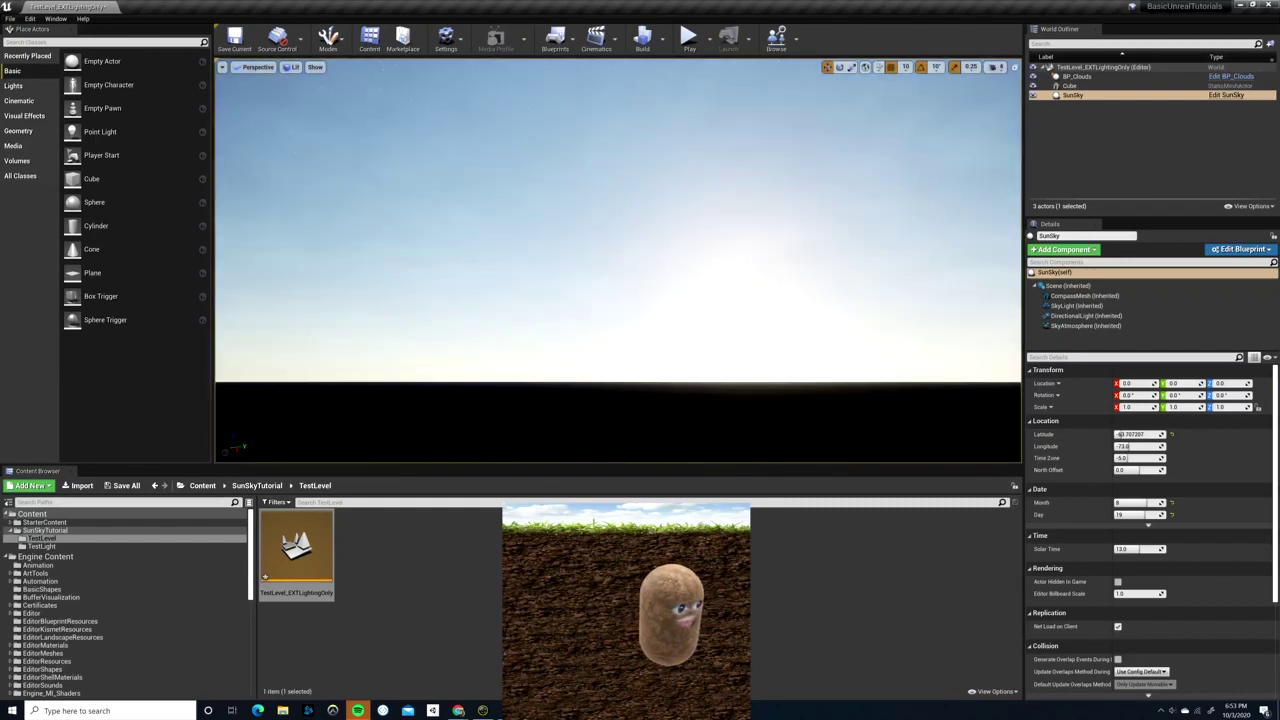
- Examine the BP_Clouds actor's Star Max Sun Height Ratio and Star Cut Off Height Ratio against the sky, and reselect SunSky
left_click(1078, 77)
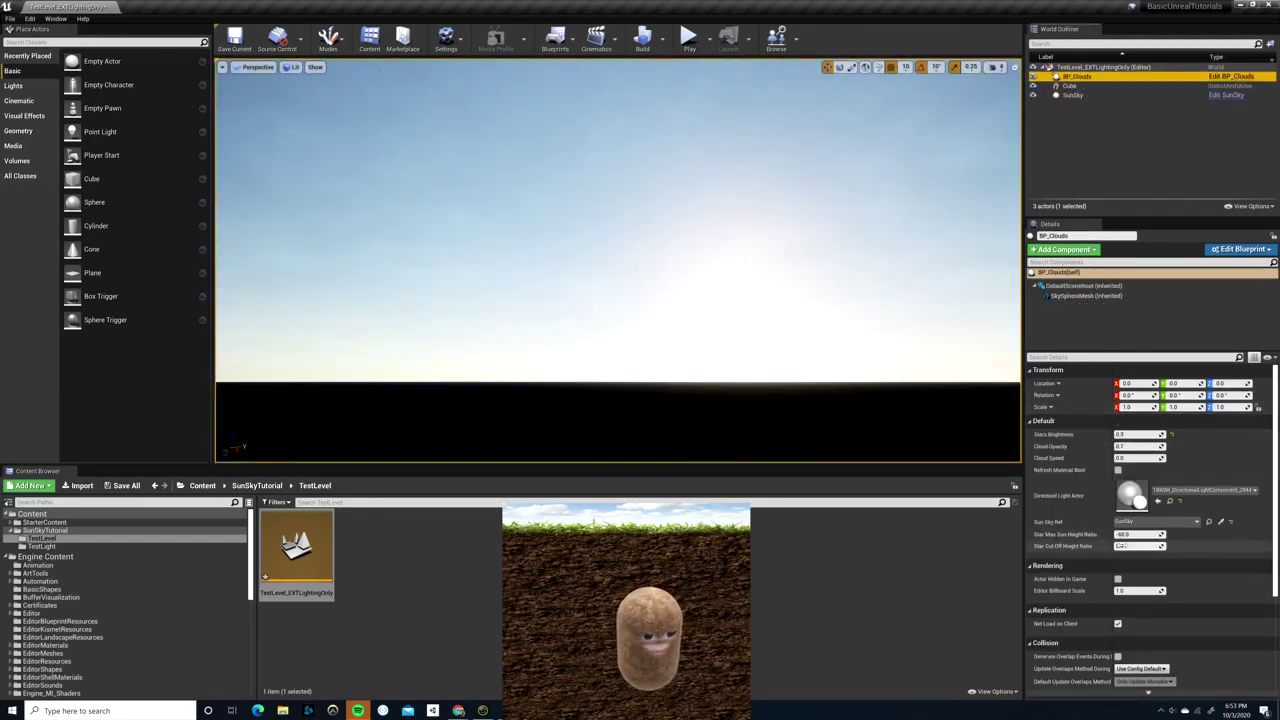
left_click_drag(1135, 535, 1135, 540)
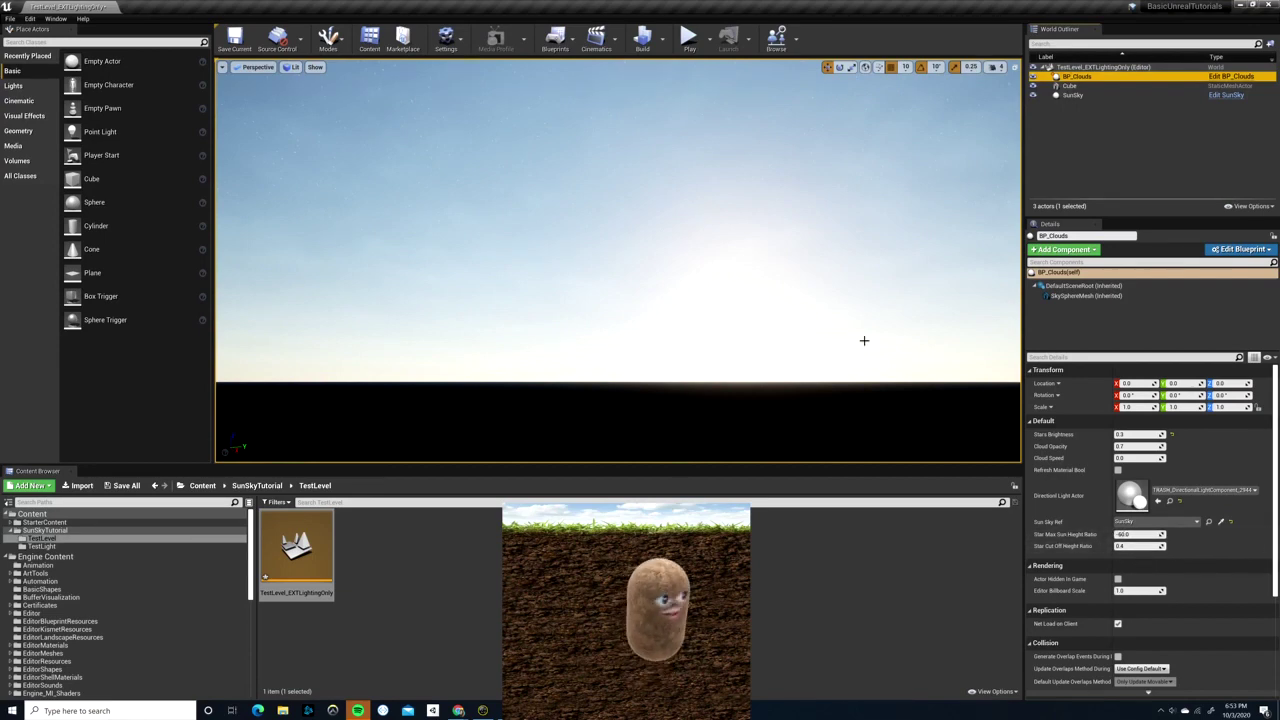
right_click_drag(931, 228, 936, 180)
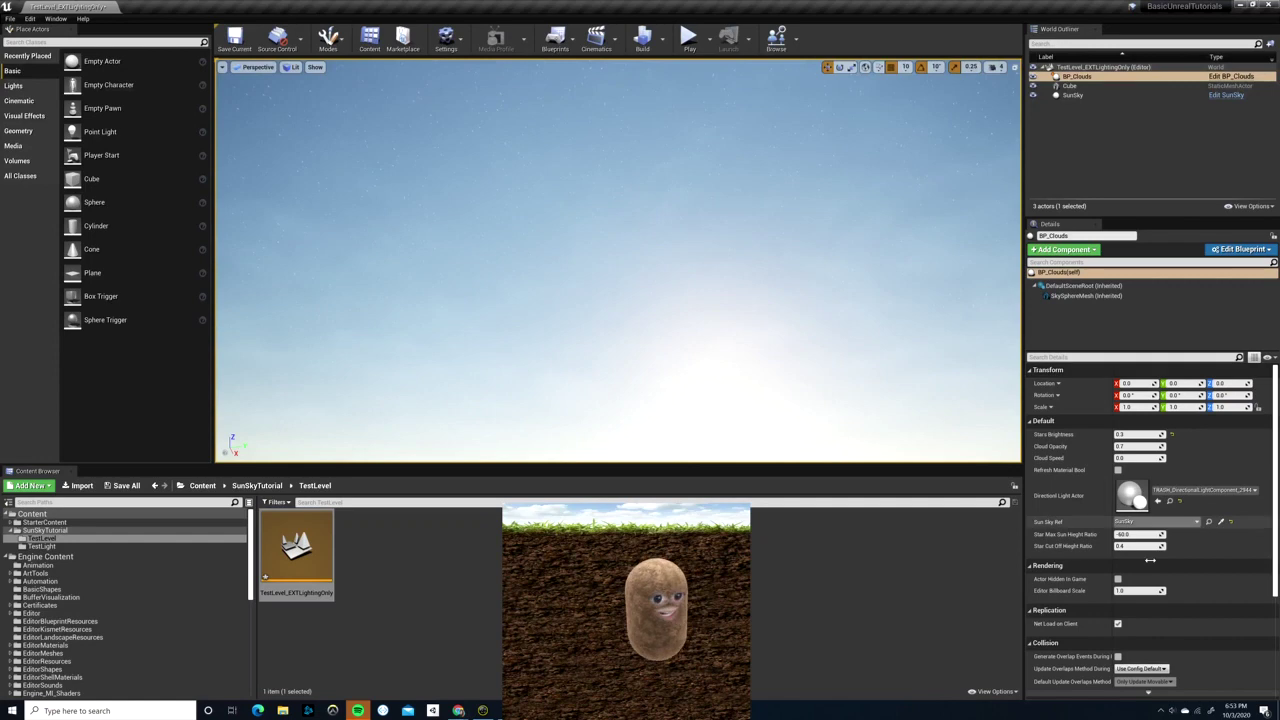
left_click(1085, 96)
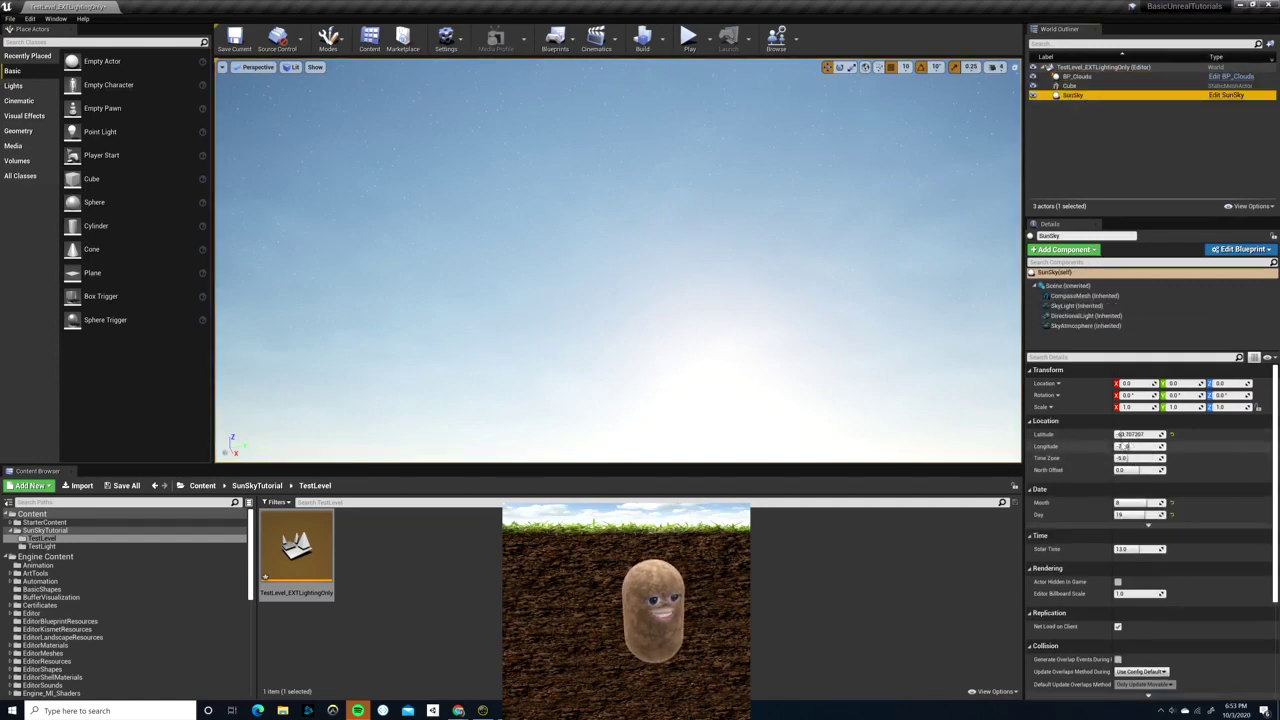
- Set the SunSky latitude to about -59.14 and refresh the BP_Clouds actor's material
left_click_drag(1124, 435, 1121, 435)
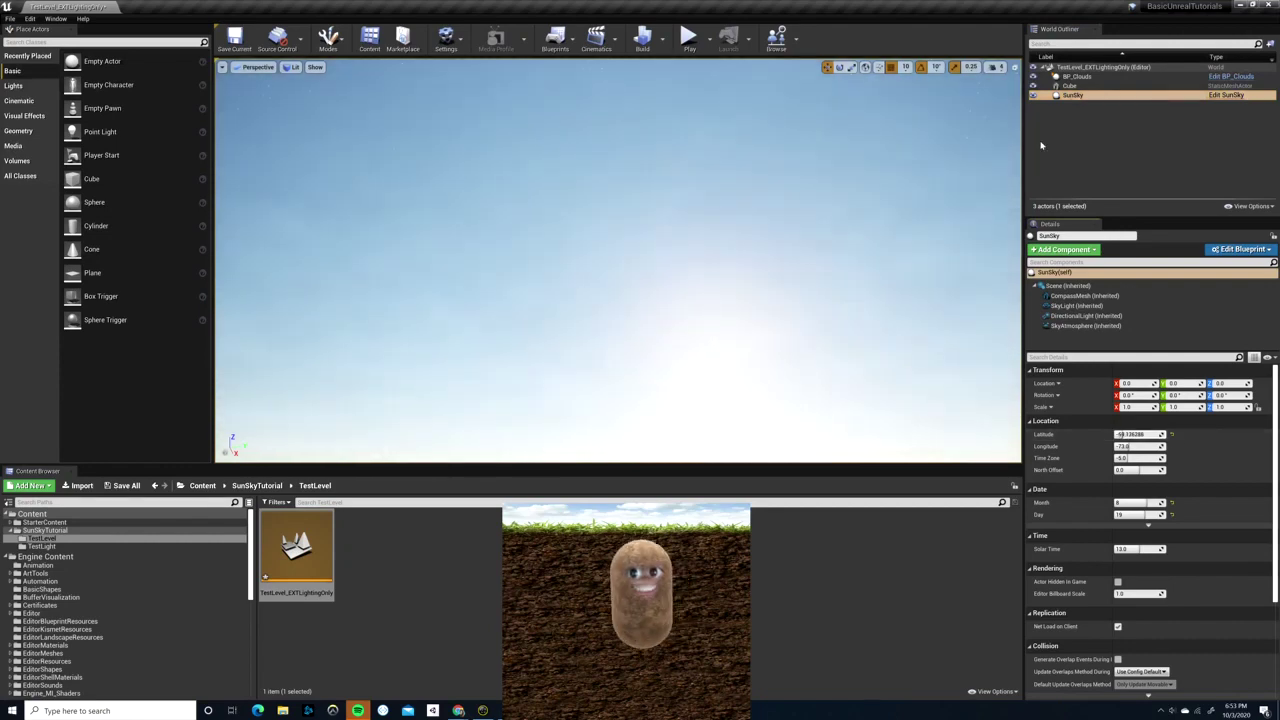
left_click(1076, 77)
left_click(1119, 470)
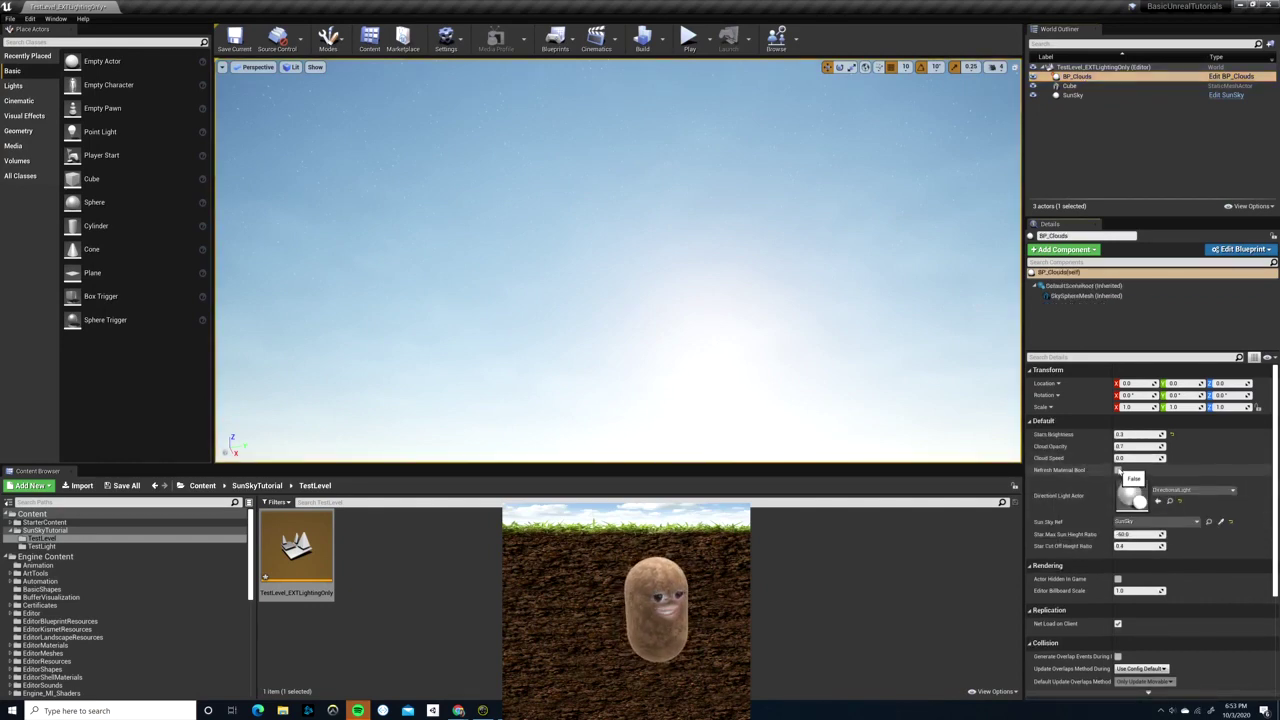
- Raise the SunSky latitude further, check the upper sky for stars, and refresh the BP_Clouds material
left_click(1072, 95)
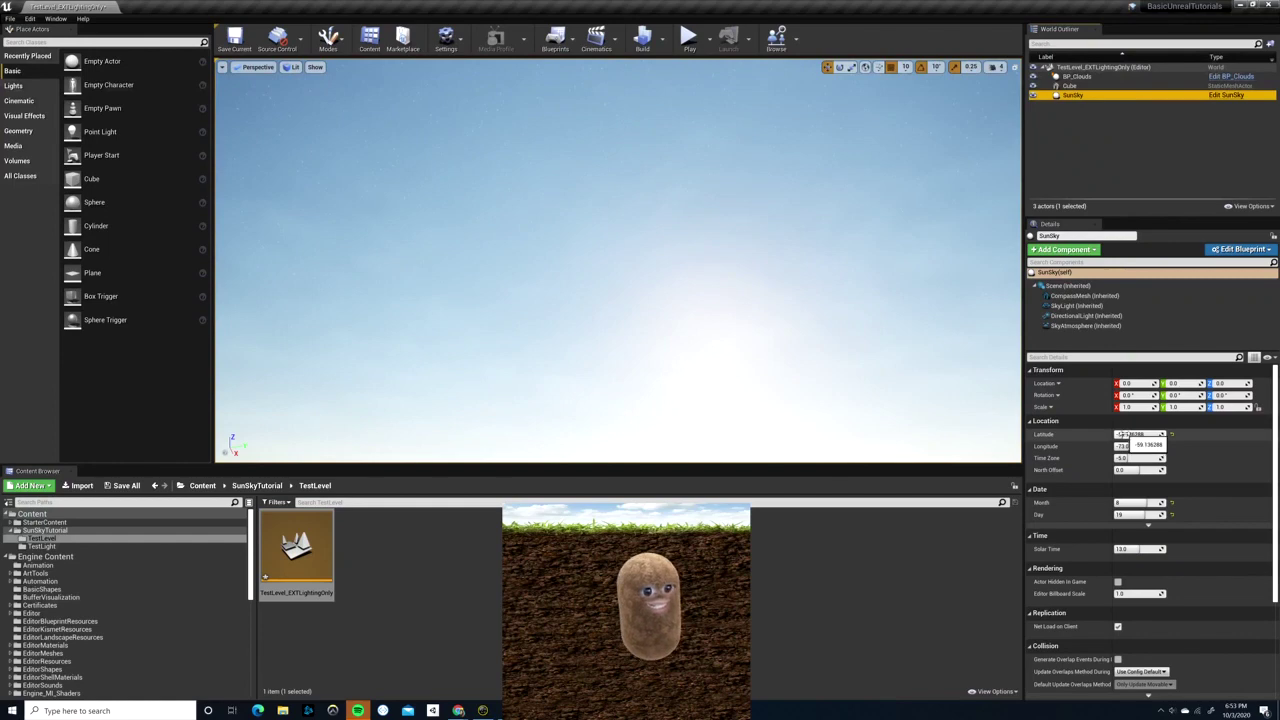
left_click(1122, 434)
left_click_drag(1122, 434, 1092, 434)
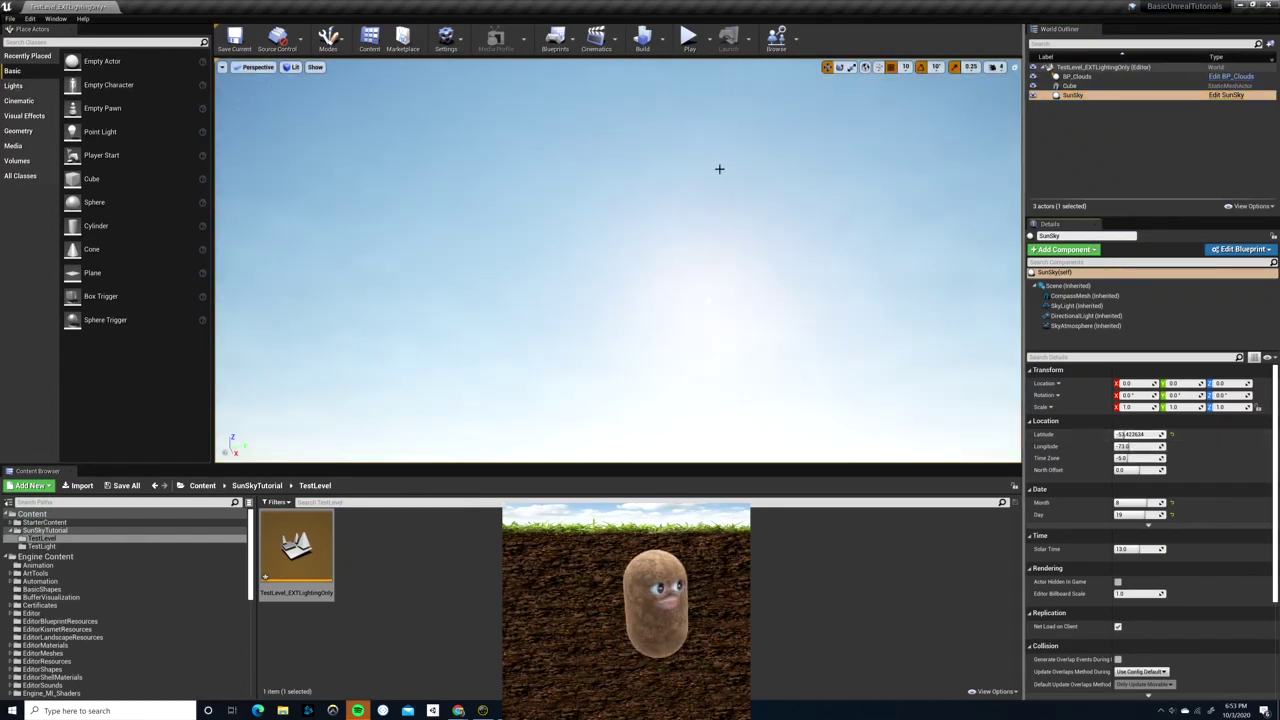
right_click_drag(453, 230, 453, 230)
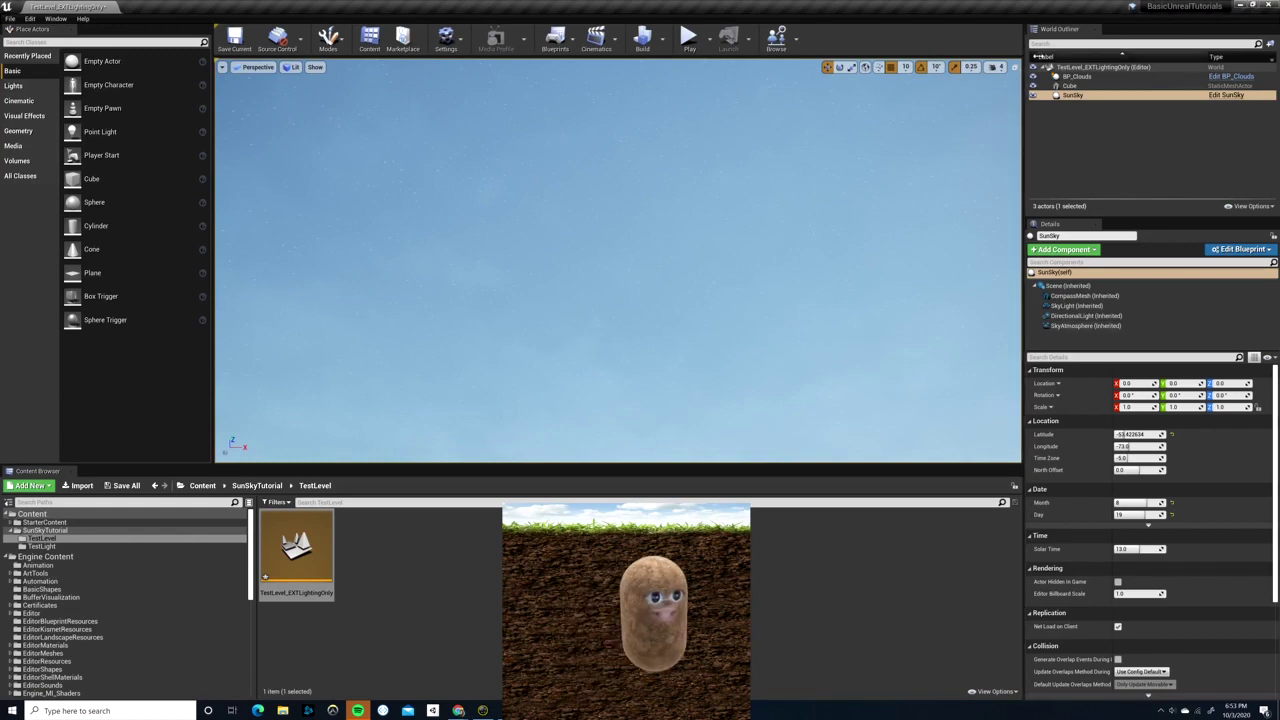
left_click(1076, 76)
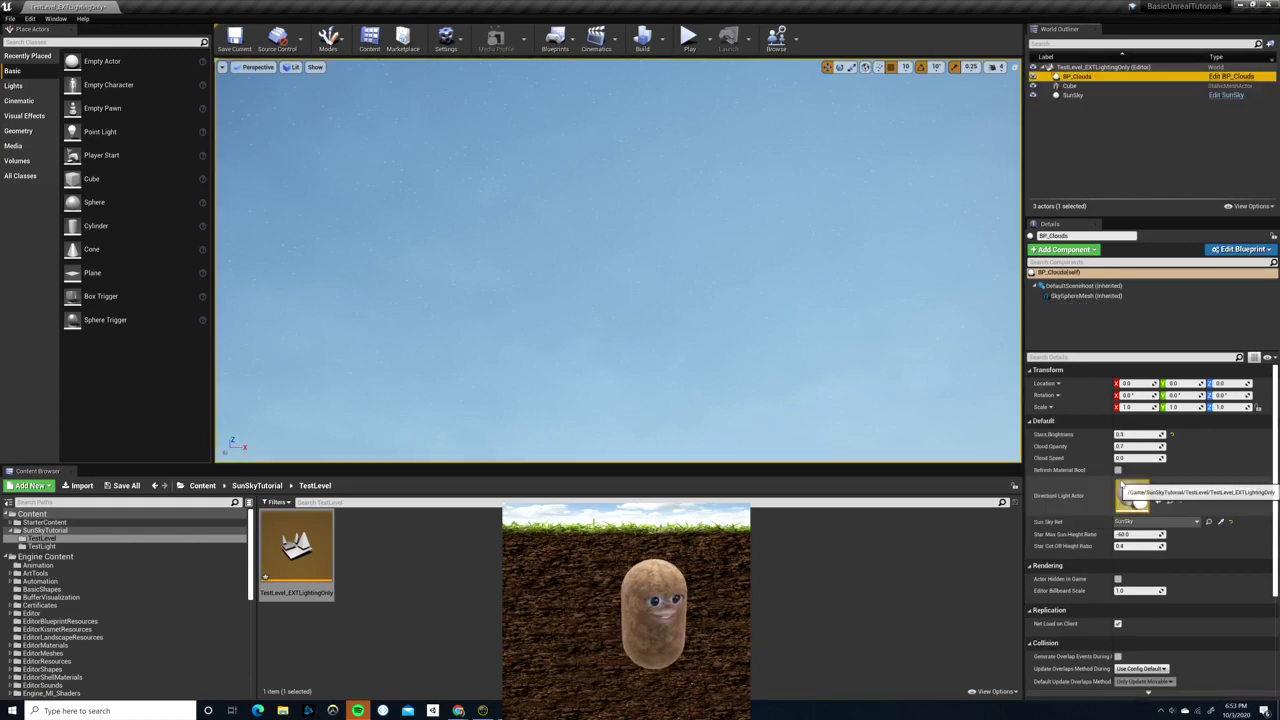
- Raise the SunSky latitude to about -44.29, refresh the BP_Clouds material and check the sky around the sun
left_click(1072, 95)
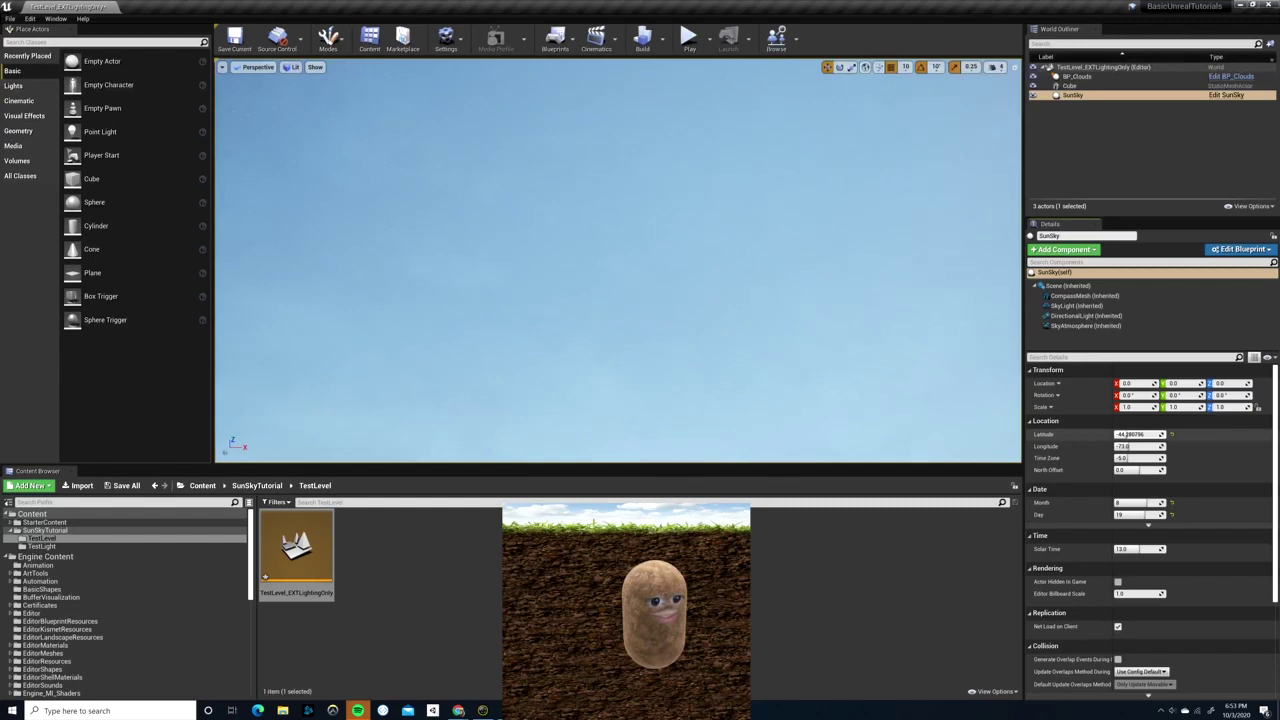
left_click(1076, 76)
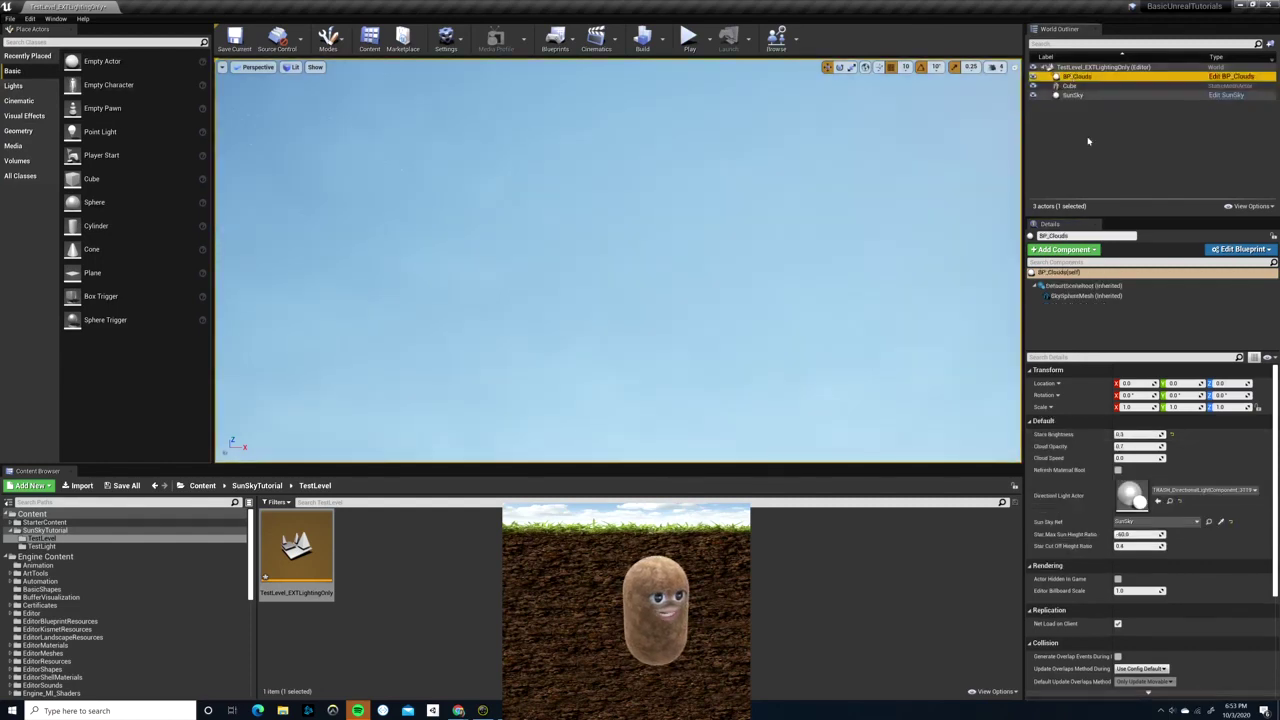
left_click(1118, 470)
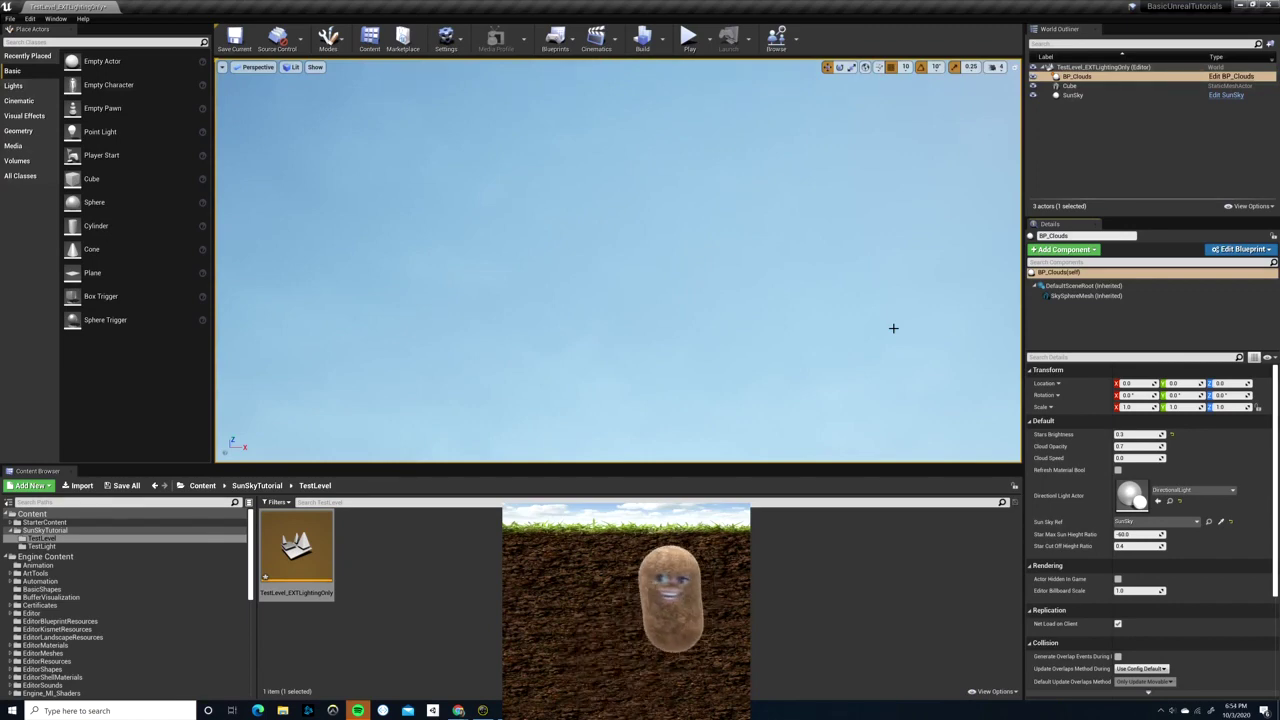
right_click_drag(853, 288, 942, 338)
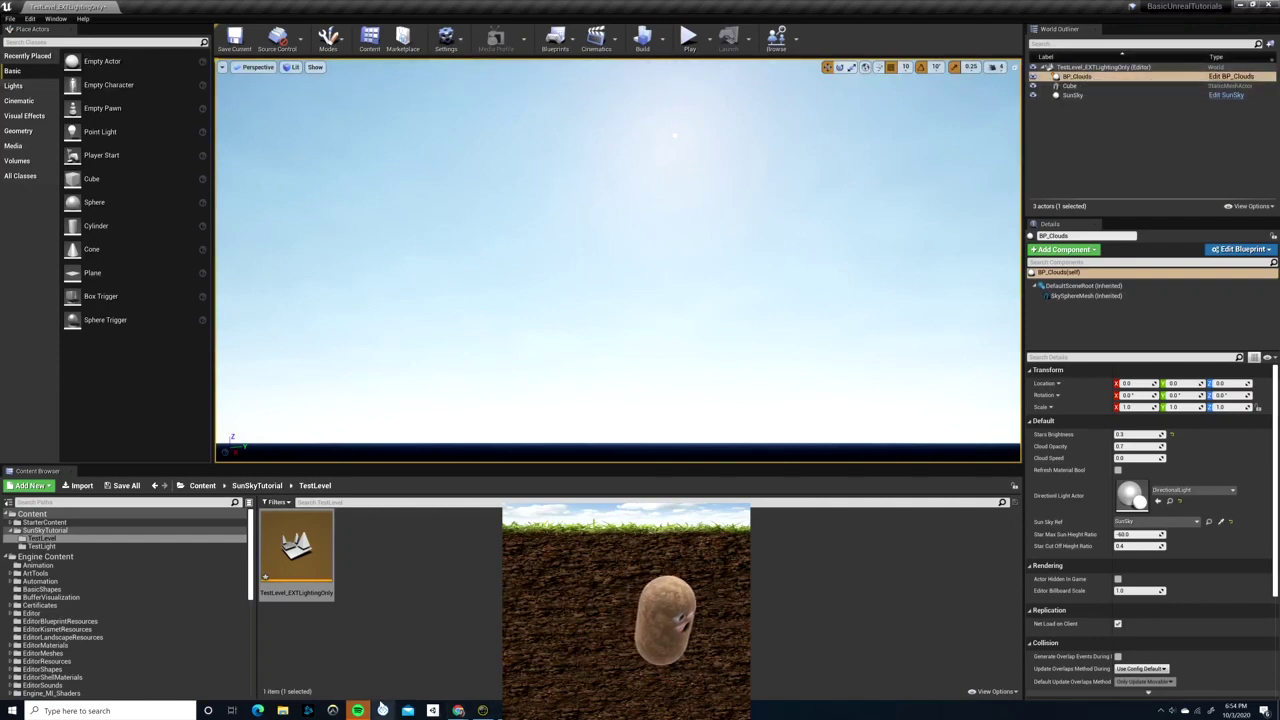
- Examine the M_Sky_Panning_Clouds2 material graph and the BP_Sky_Sphere Construction Script
mouse_move(533, 710)
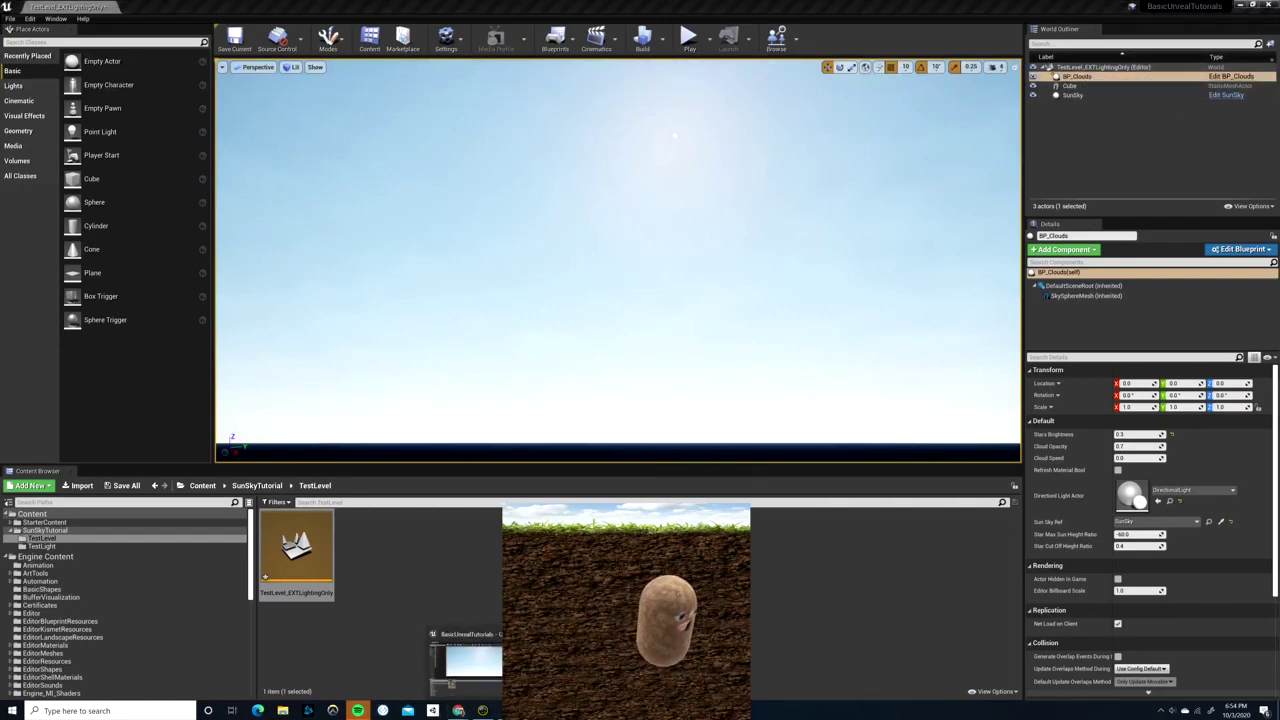
left_click(588, 668)
scroll(631, 237, "down", 5)
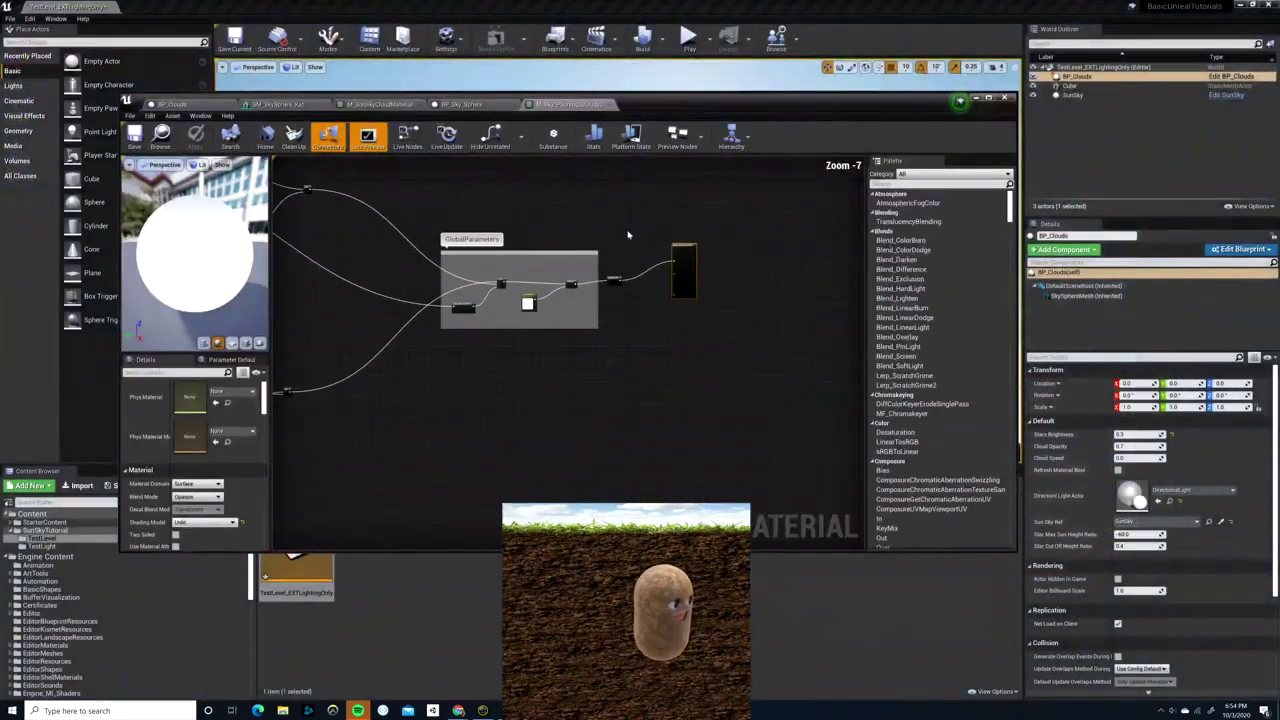
right_click_drag(513, 404, 774, 478)
scroll(666, 434, "down", 2)
right_click_drag(626, 440, 775, 407)
left_click(470, 104)
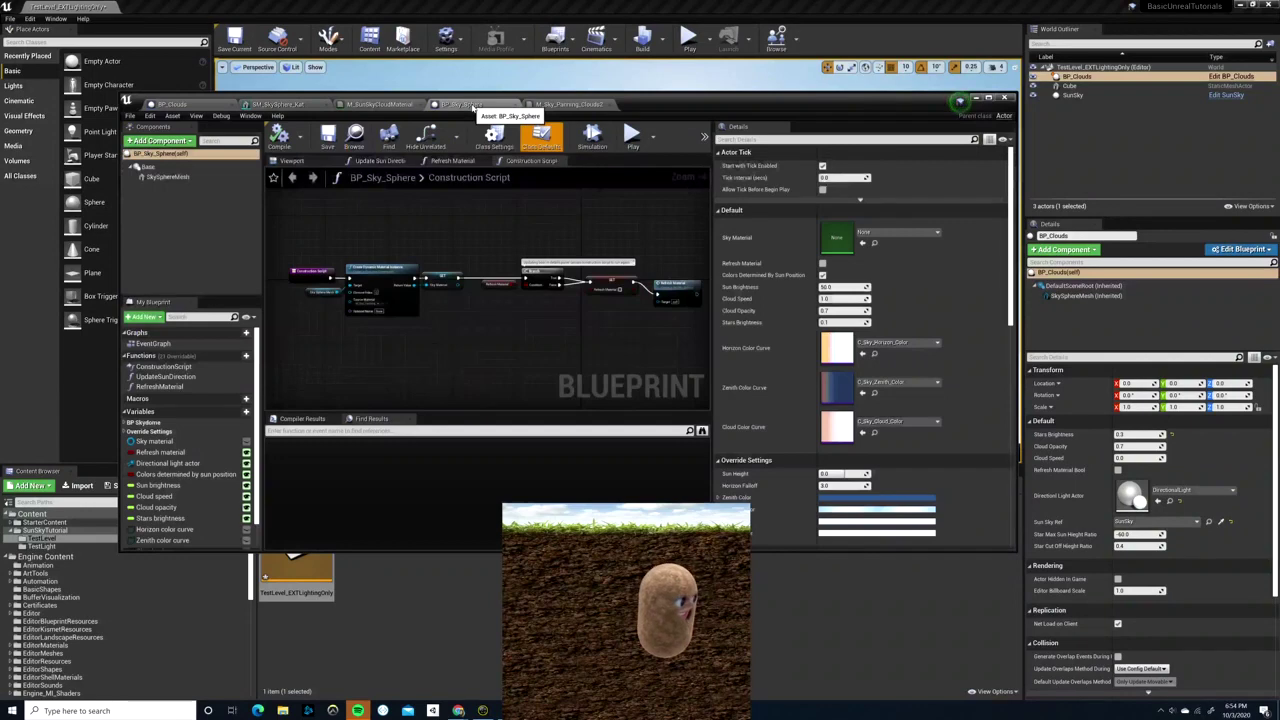
scroll(561, 371, "down", 2)
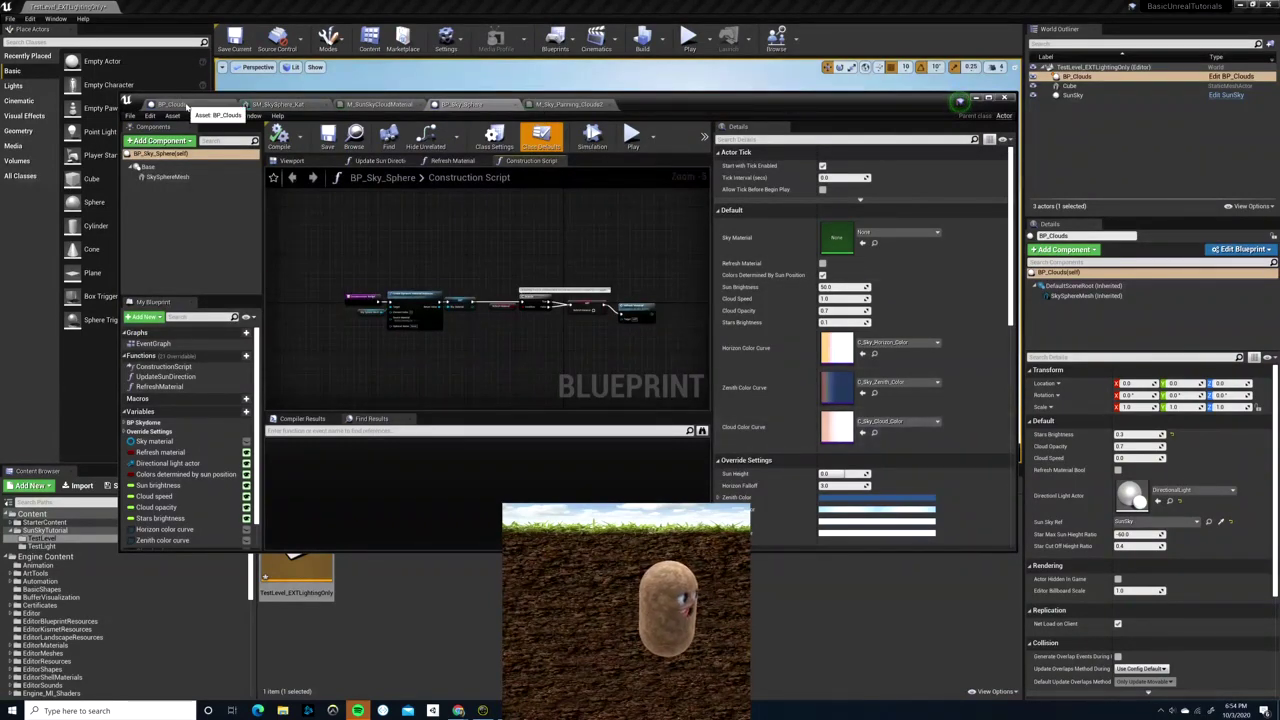
- Examine the BP_Clouds Construction Script from the dynamic material instance to the Sun Height node, and return to the level
left_click(186, 106)
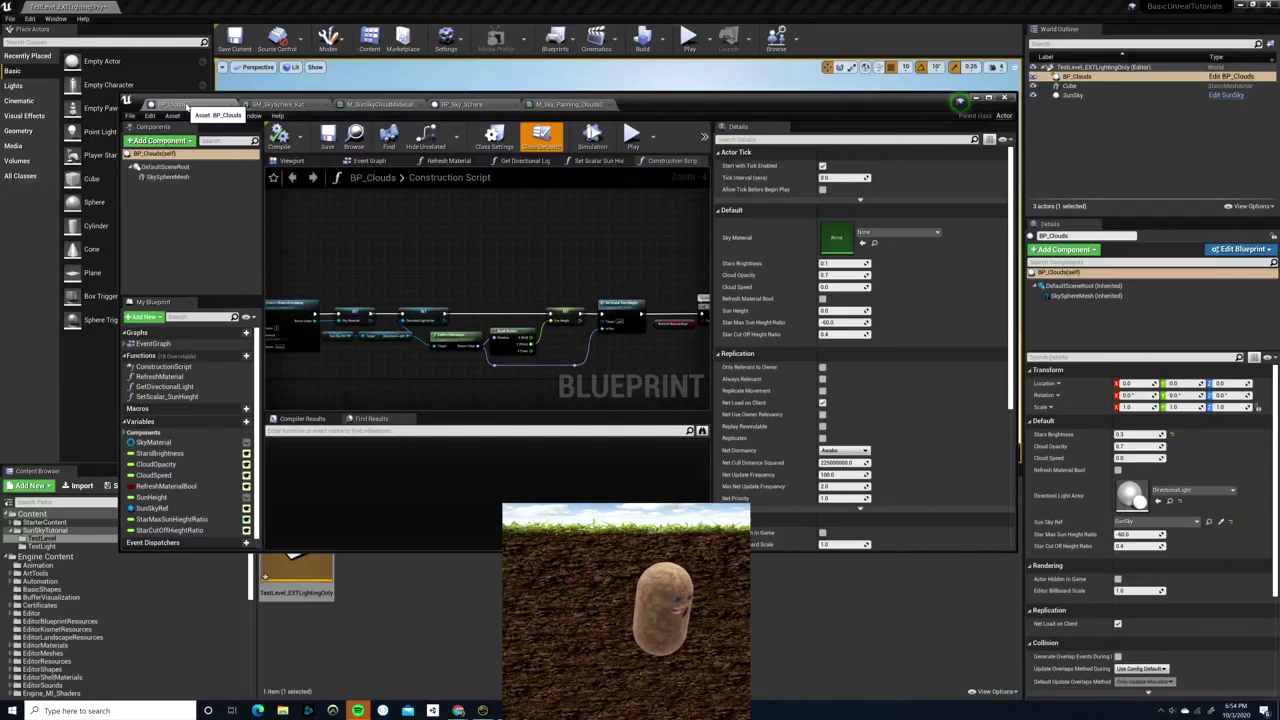
right_click_drag(411, 290, 600, 284)
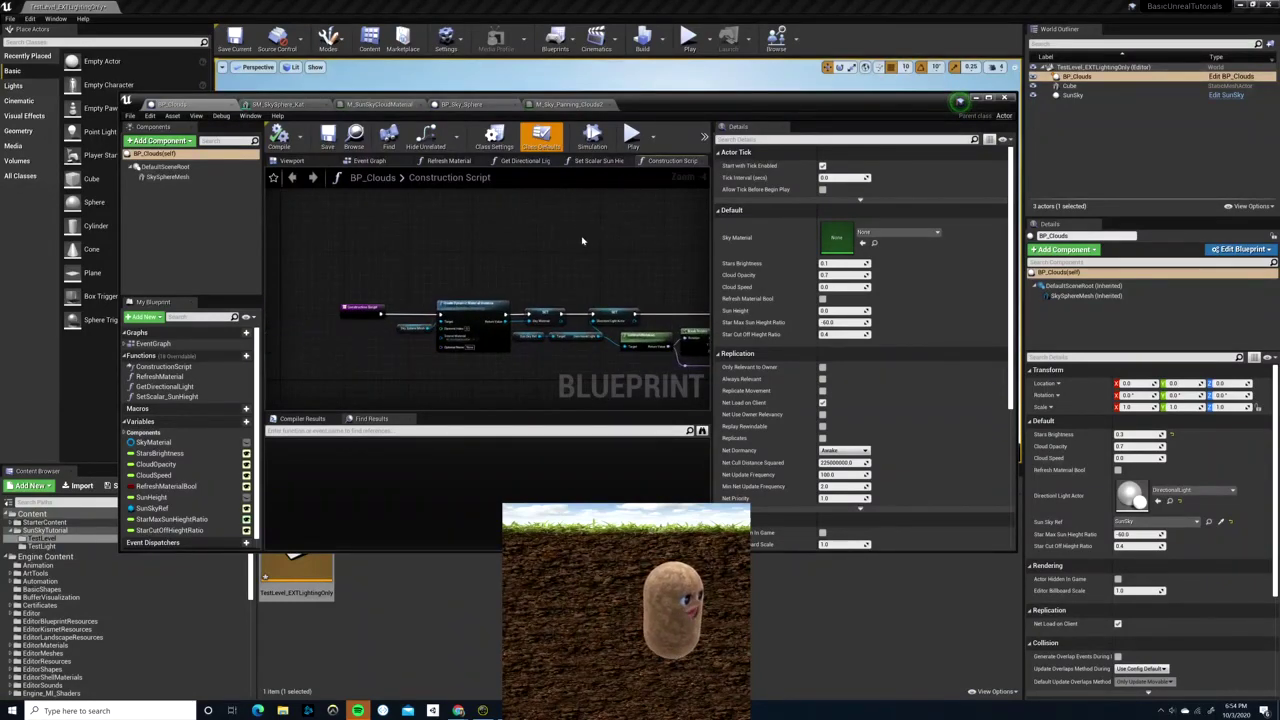
scroll(584, 240, "down", 3)
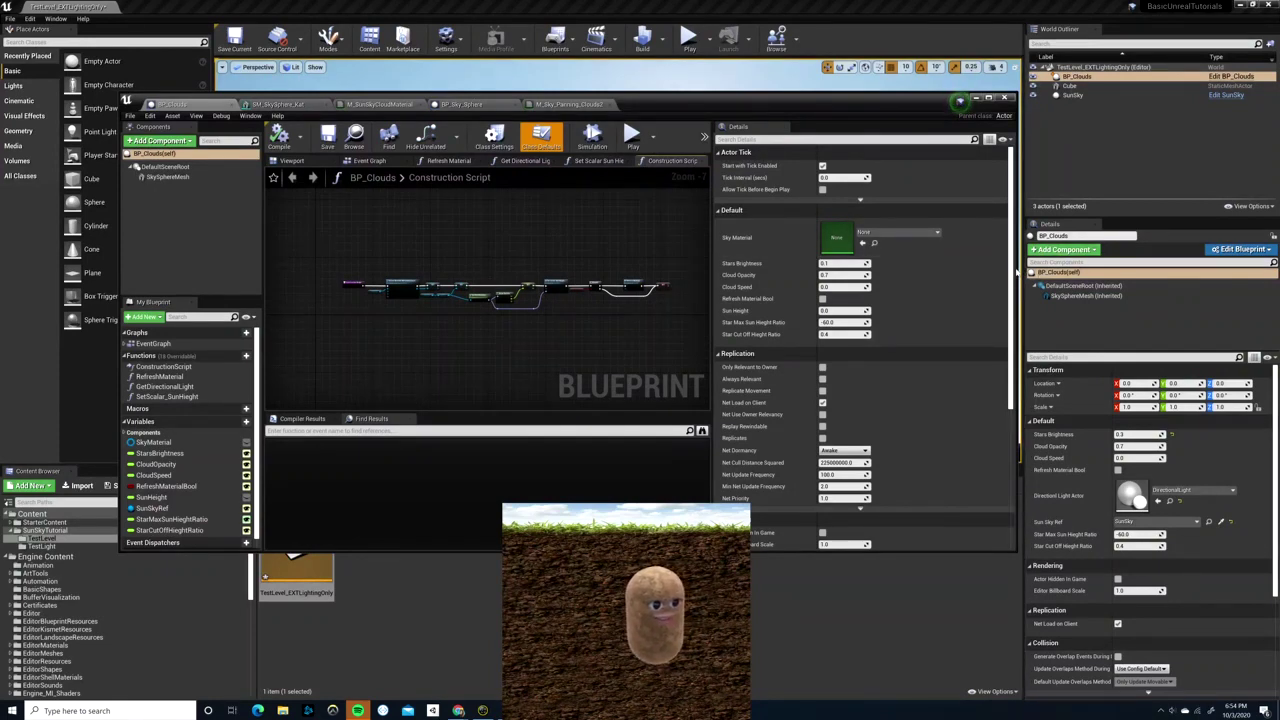
left_click_drag(1018, 268, 1072, 260)
scroll(429, 280, "up", 4)
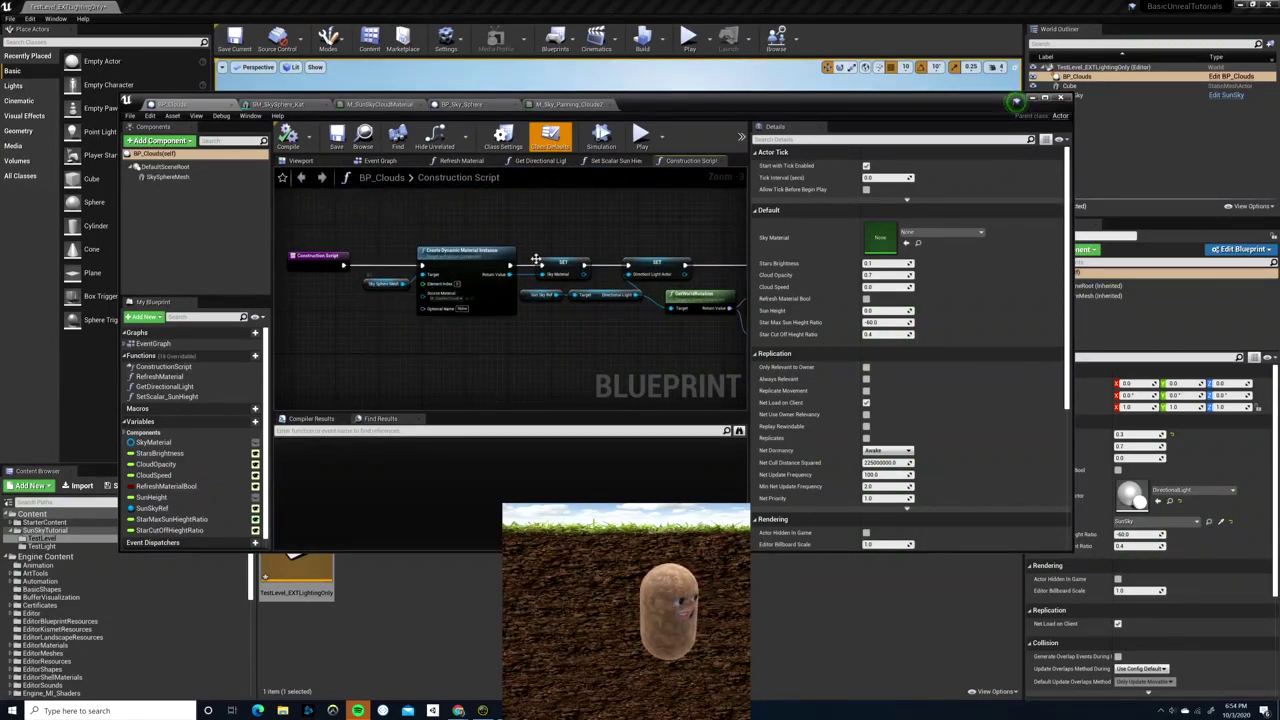
right_click_drag(617, 317, 515, 336)
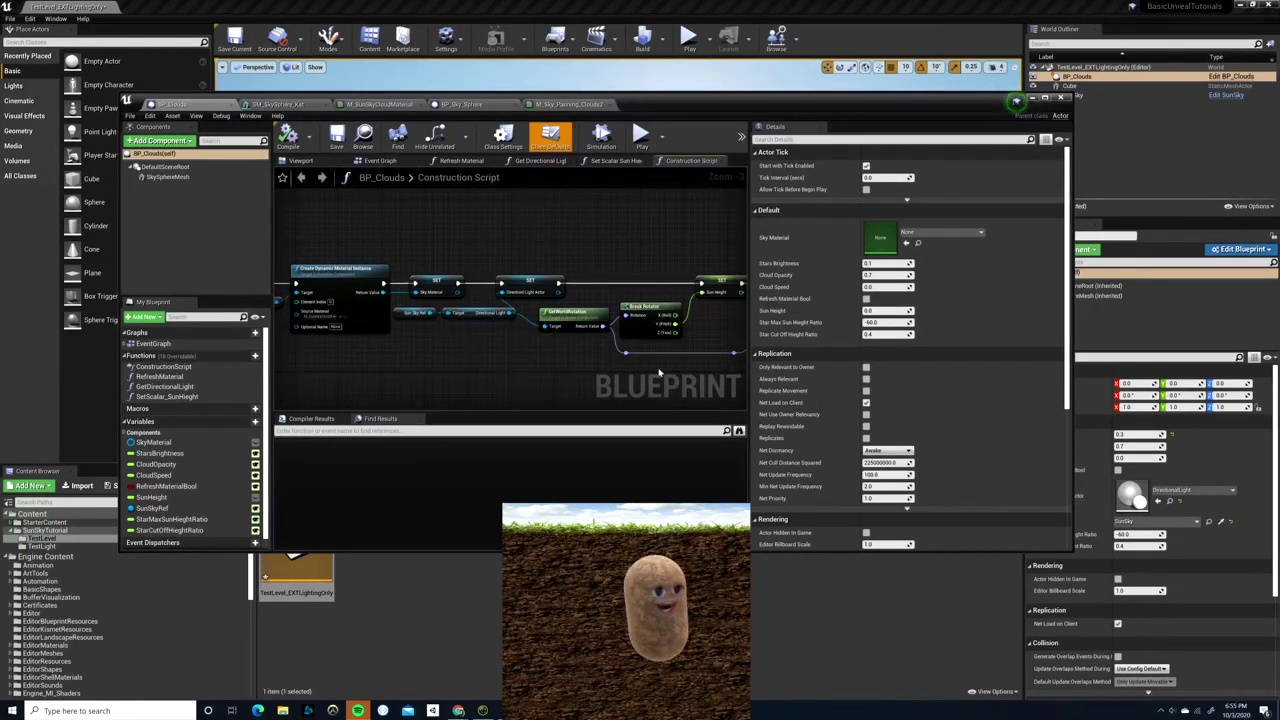
left_click(1148, 78)
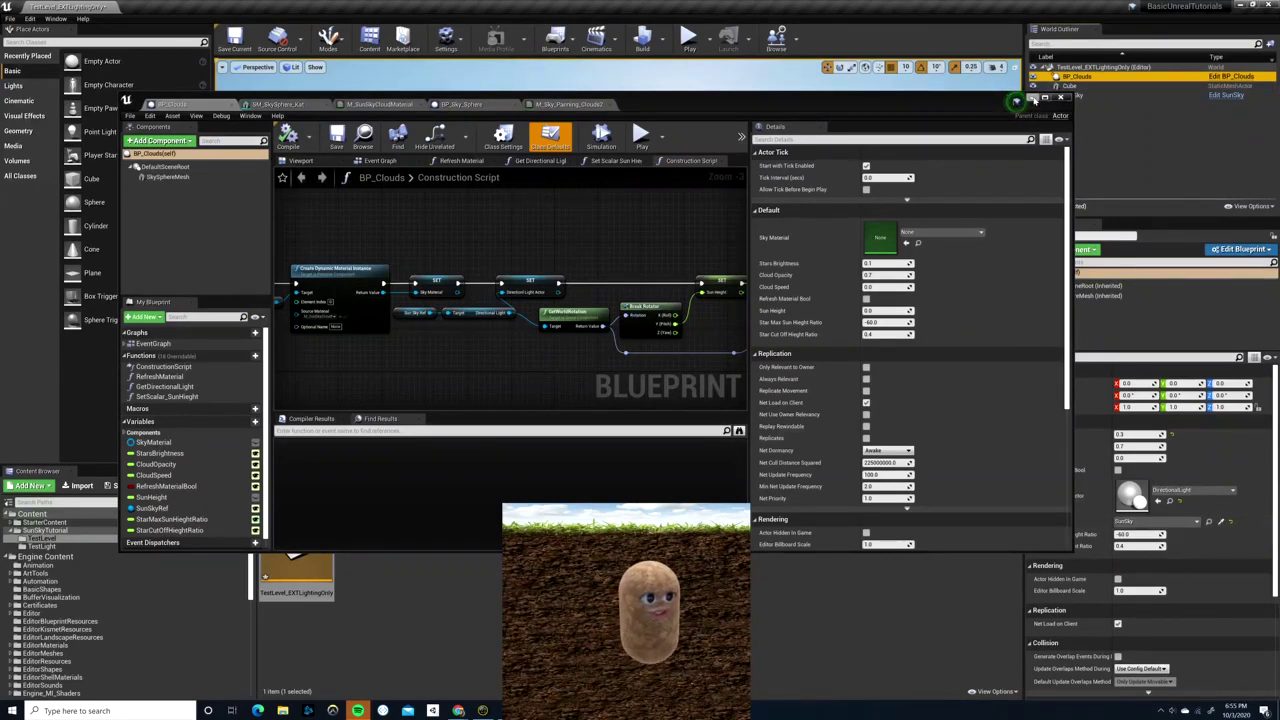
left_click(1060, 97)
- Clear the BP_Clouds actor's Sun Sky Ref and assign the level's SunSky actor to it again
left_click(1196, 522)
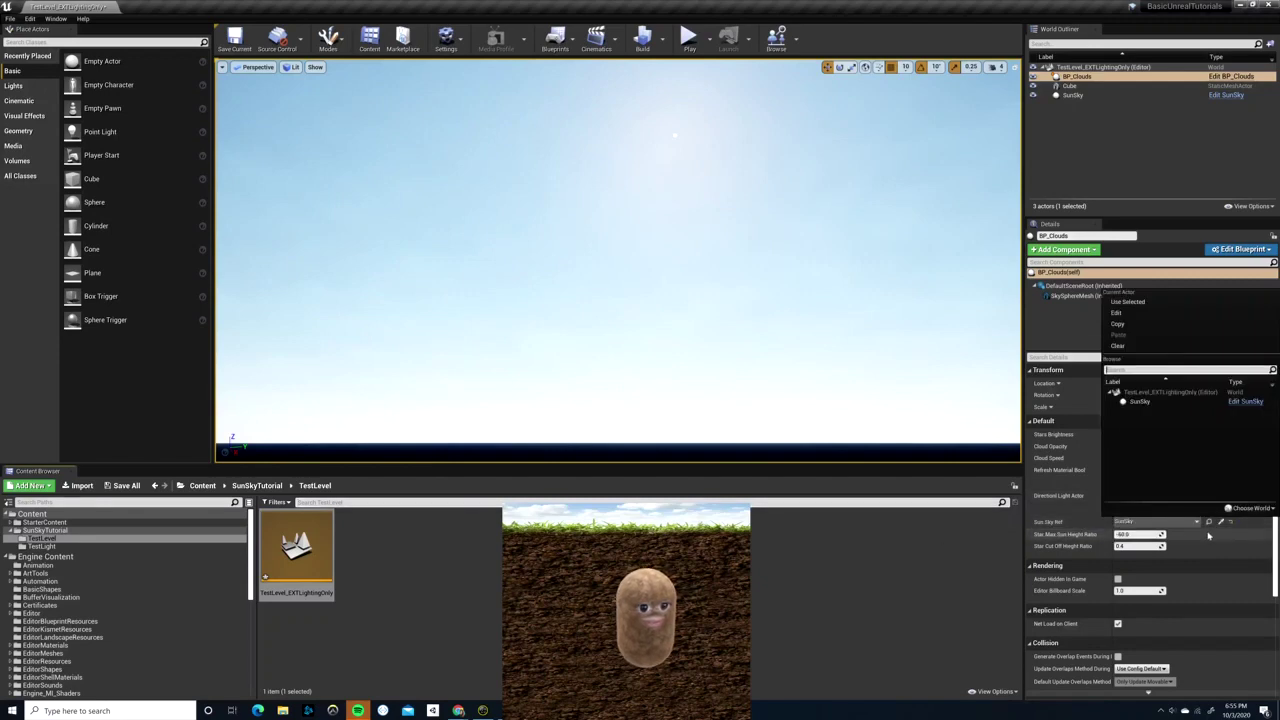
left_click(1232, 524)
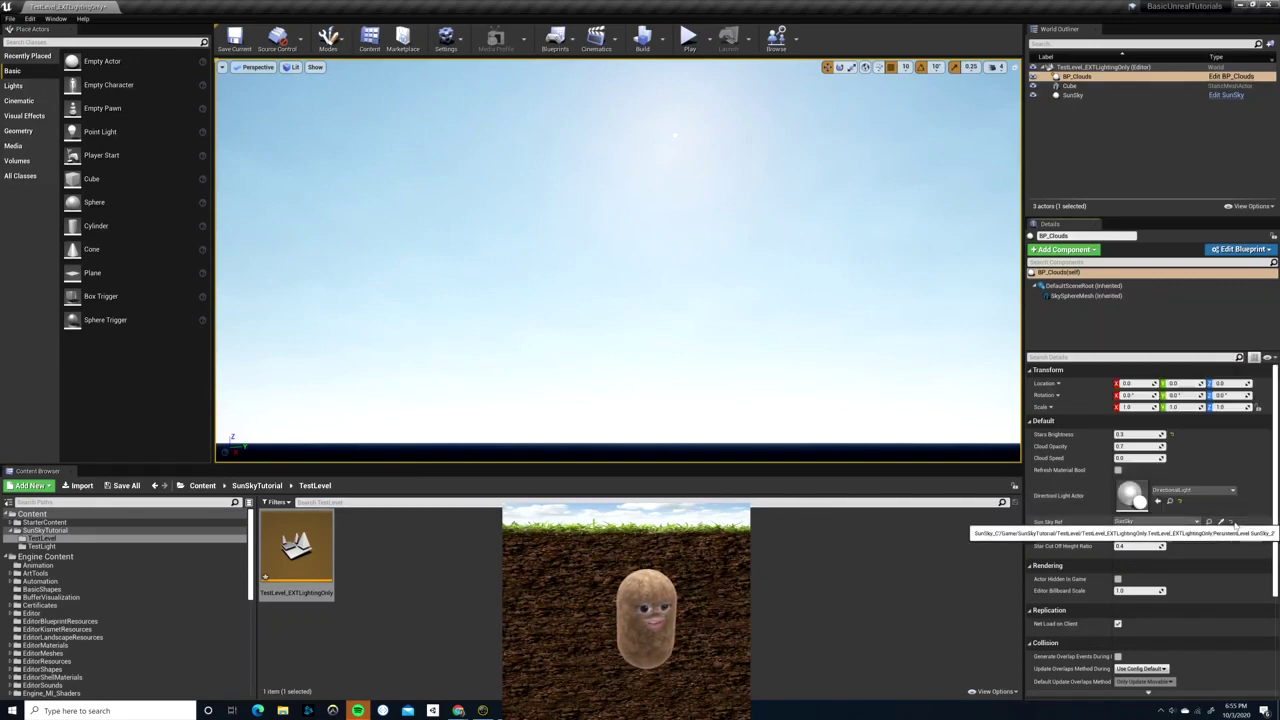
left_click(1232, 524)
left_click(1173, 522)
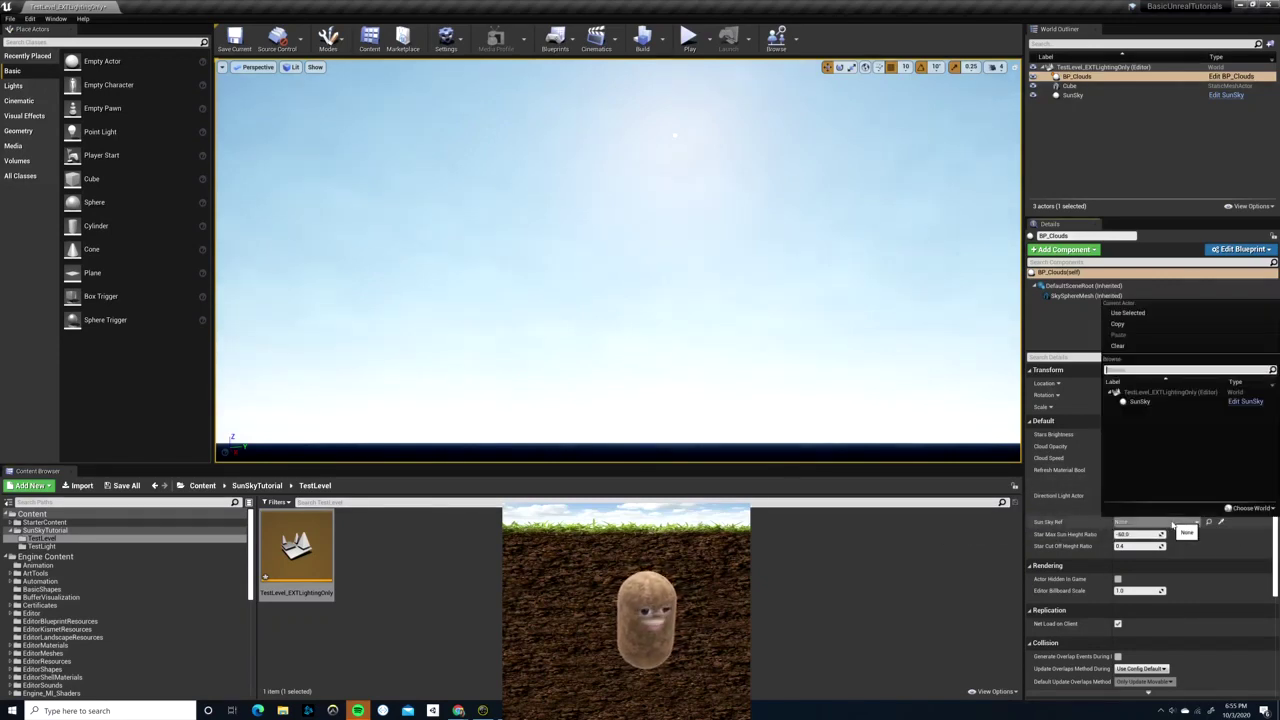
left_click(1142, 401)
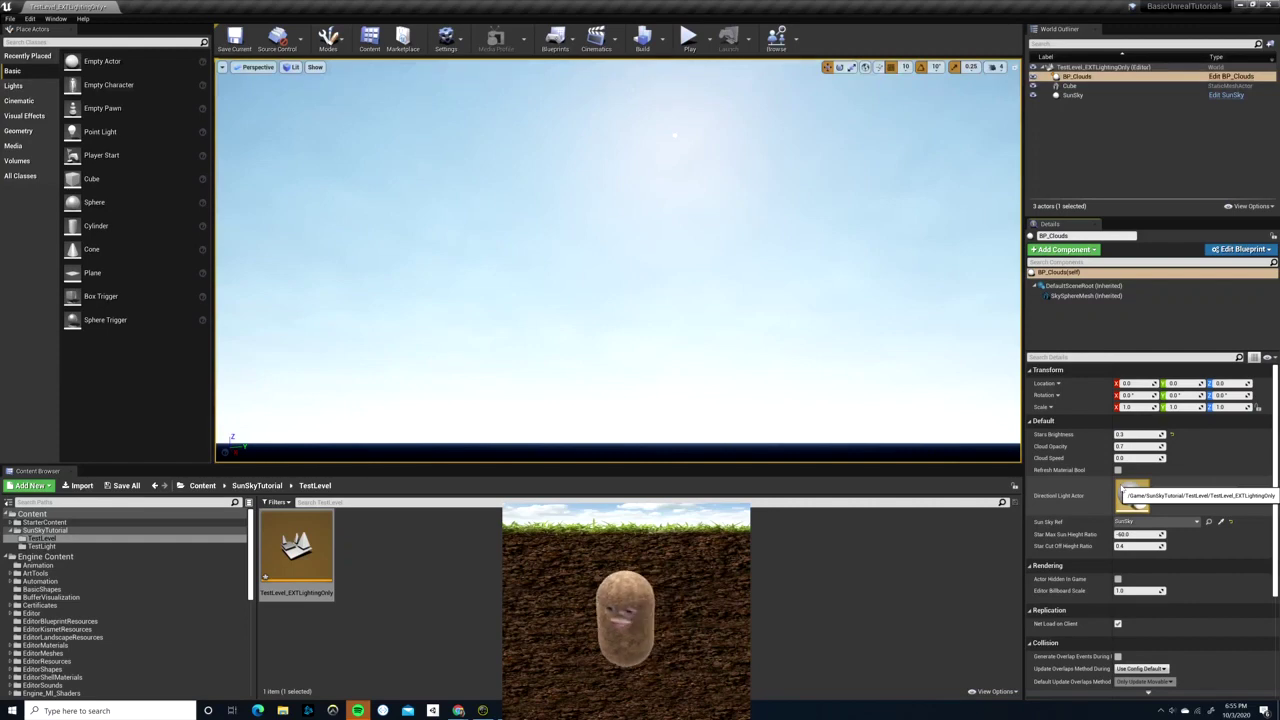
- Compare SunSky's DirectionalLight component with the BP_Clouds actor's Directional Light Actor reference
left_click(1073, 95)
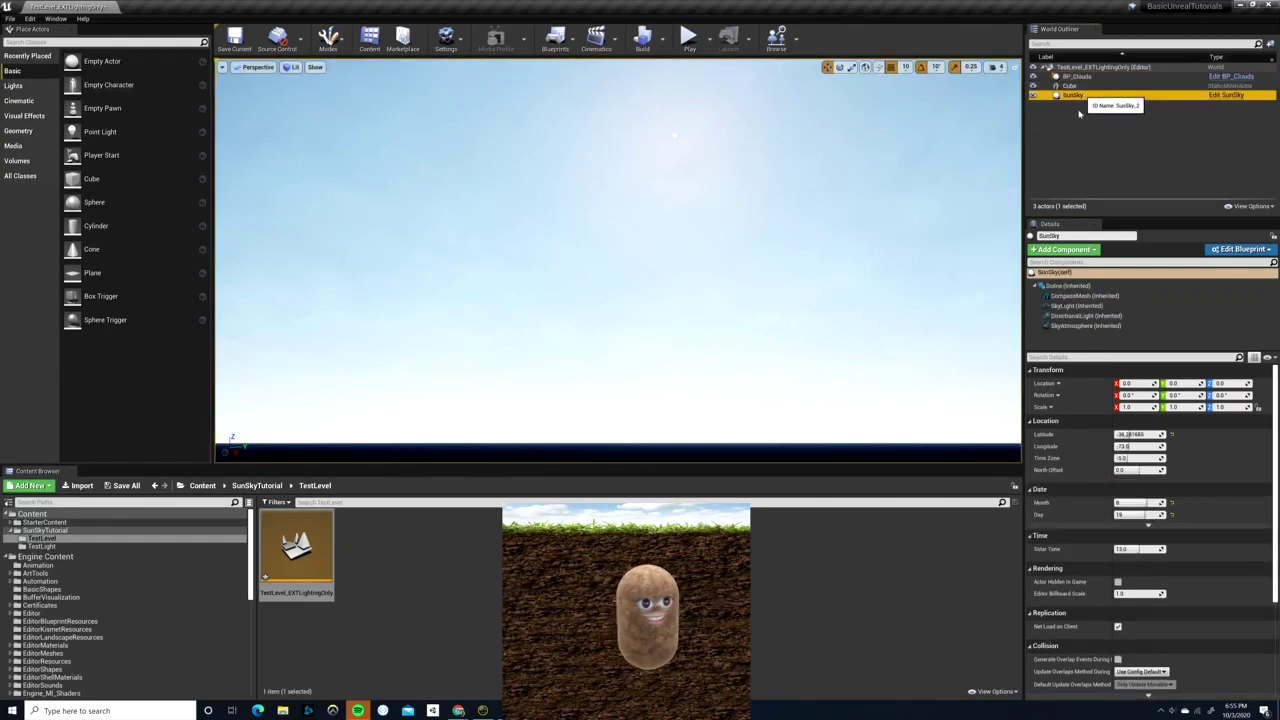
left_click(1078, 315)
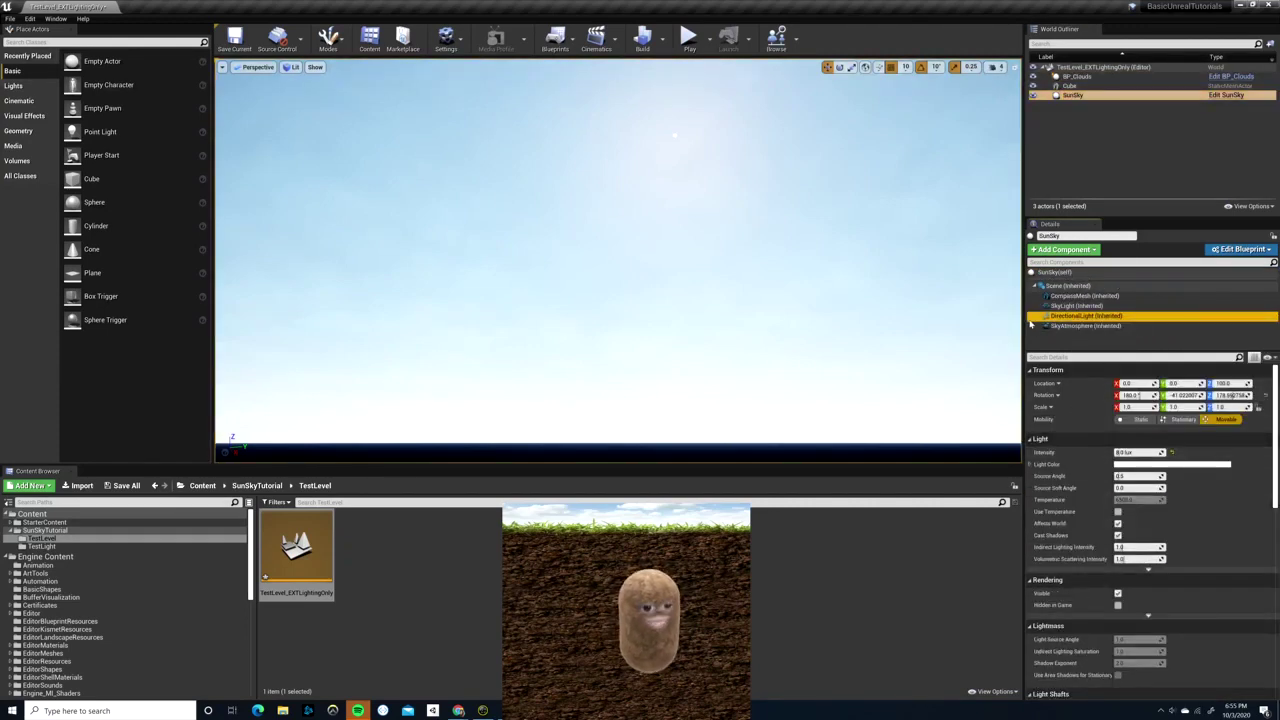
left_click(1076, 76)
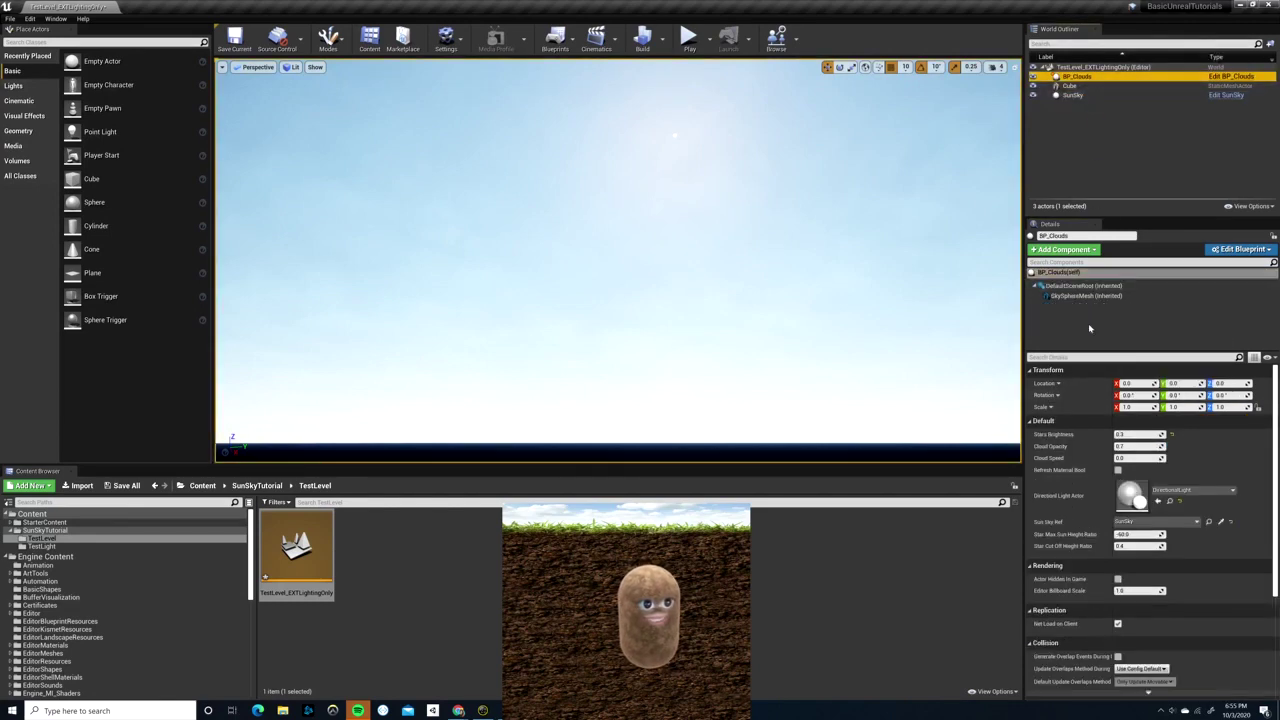
left_click(1066, 95)
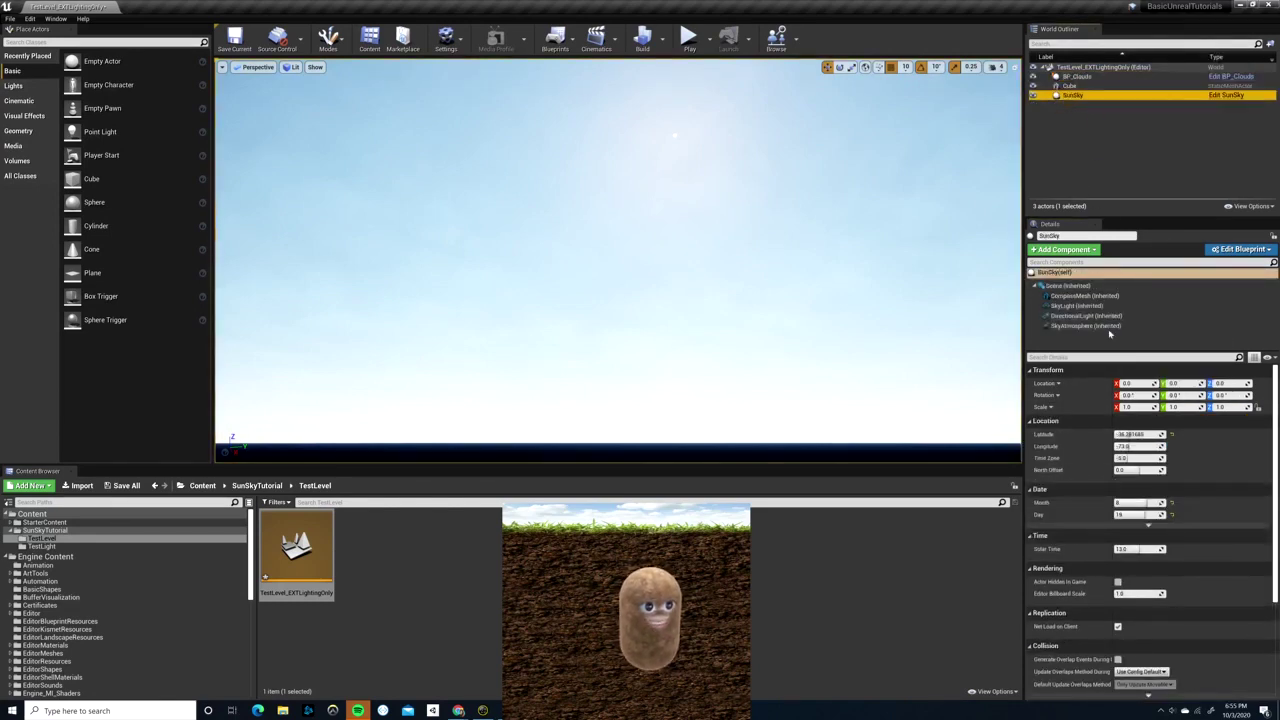
left_click(1073, 79)
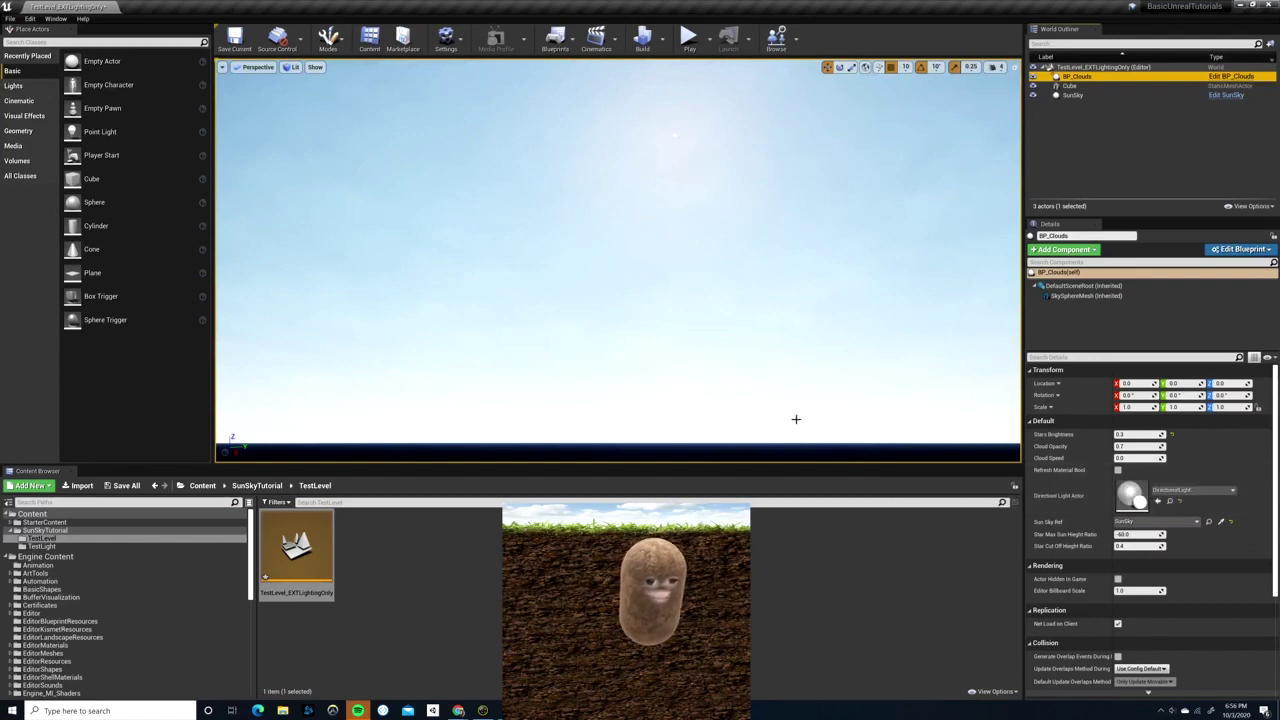
right_click_drag(783, 196, 783, 196)
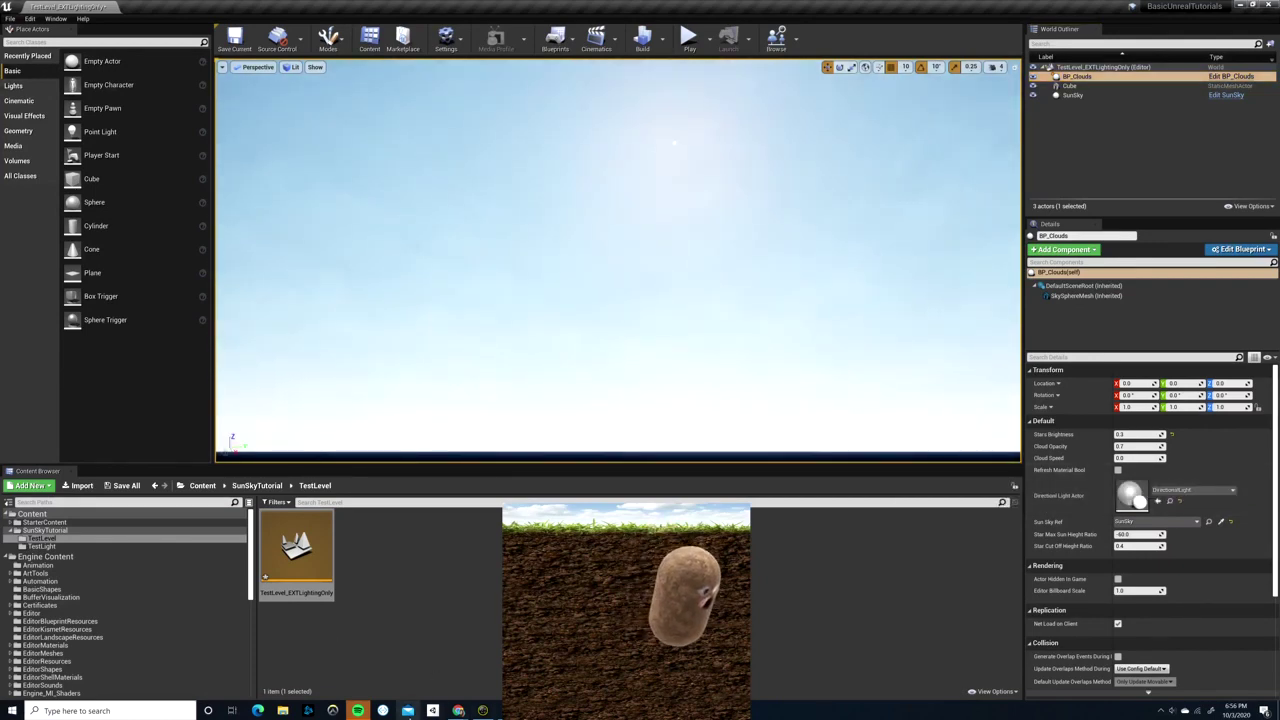
- Reopen the BP_Clouds Construction Script, review its directional light nodes and select the SunSkyRef variable
left_click(533, 710)
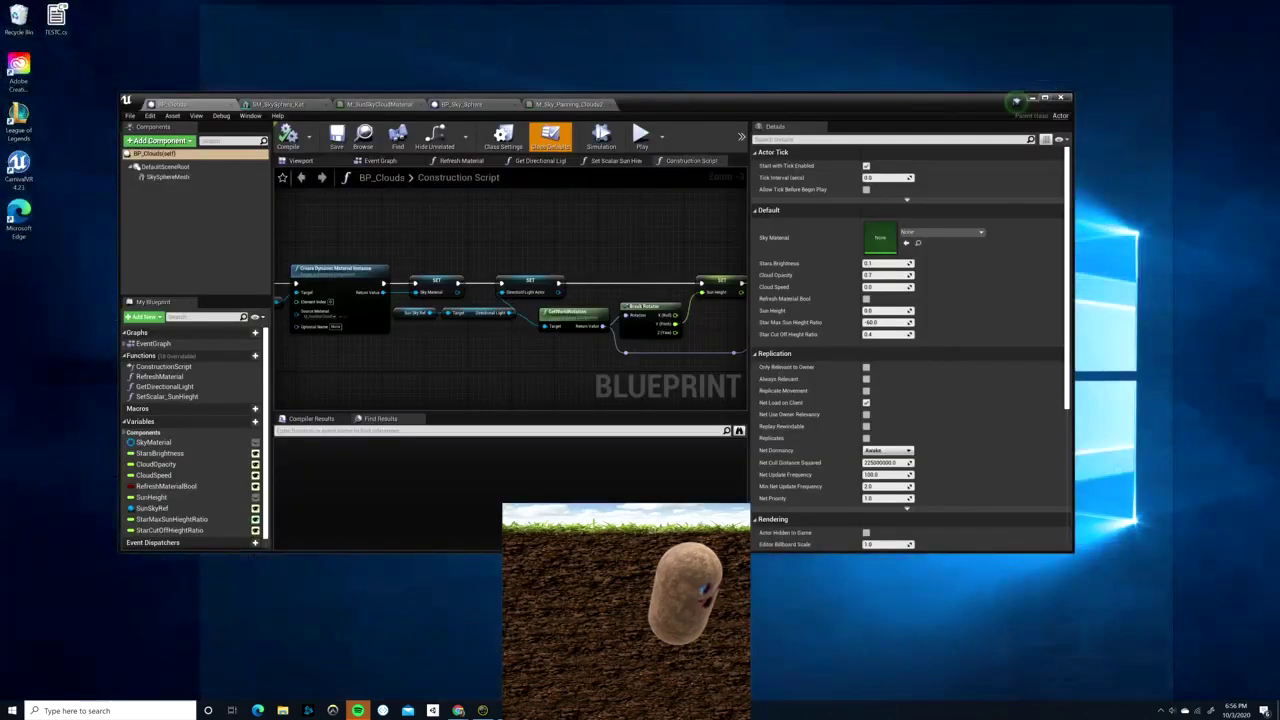
left_click(585, 660)
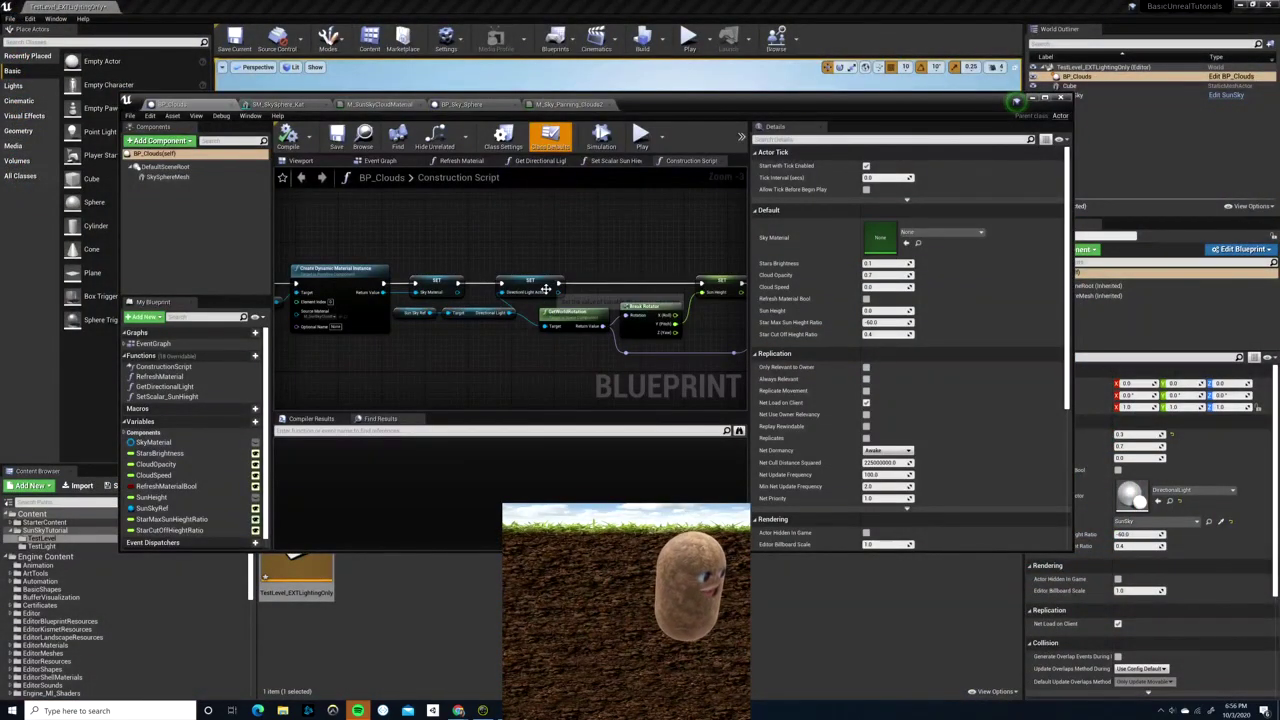
right_click_drag(510, 362, 479, 370)
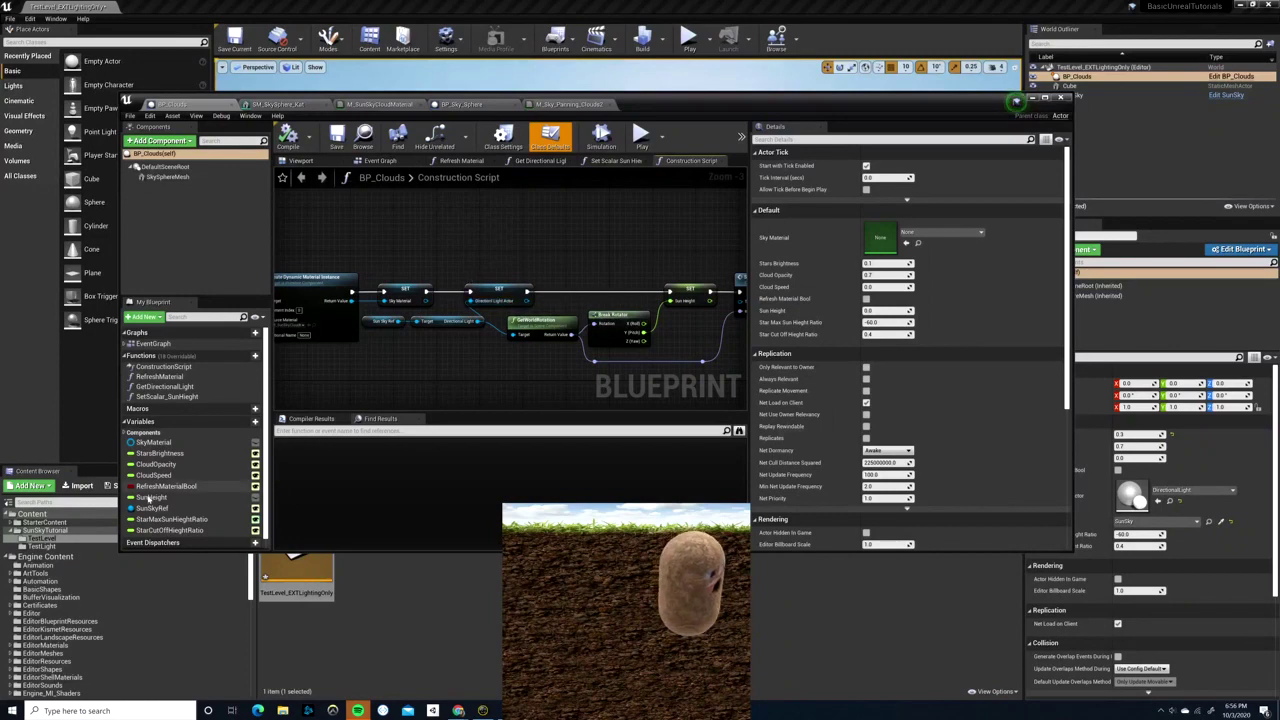
scroll(172, 440, "down", 1)
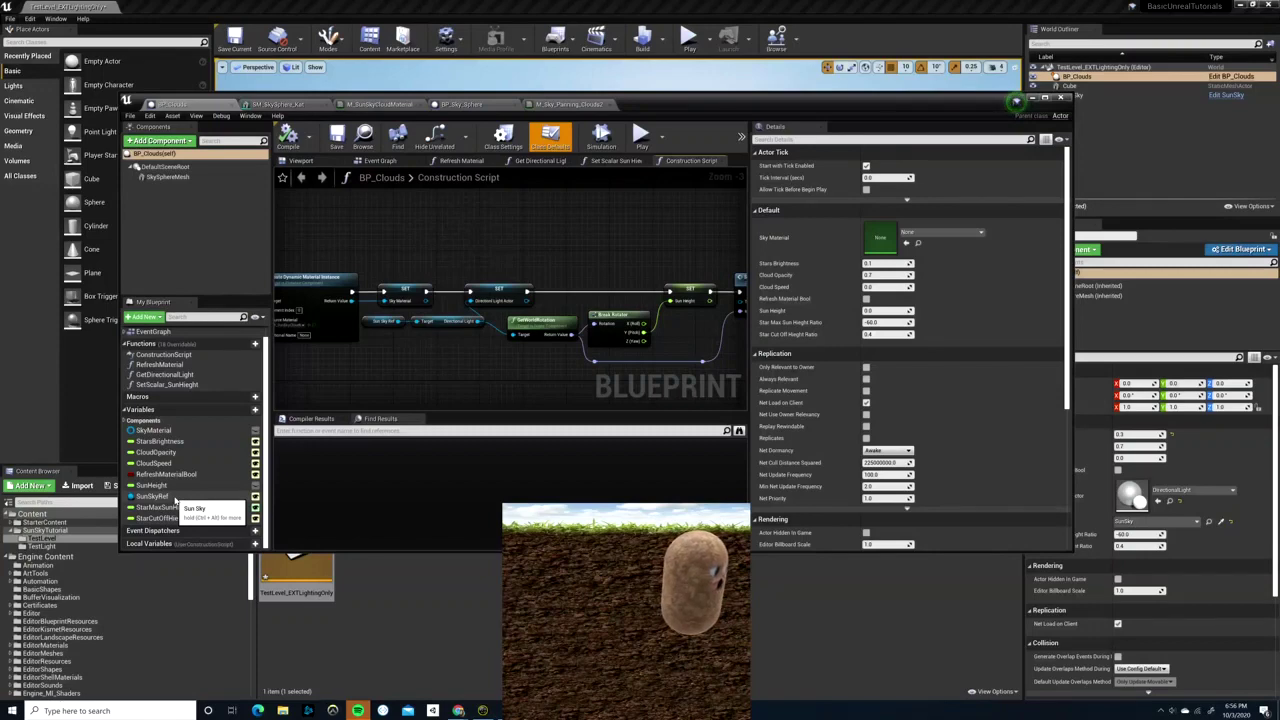
left_click(176, 497)
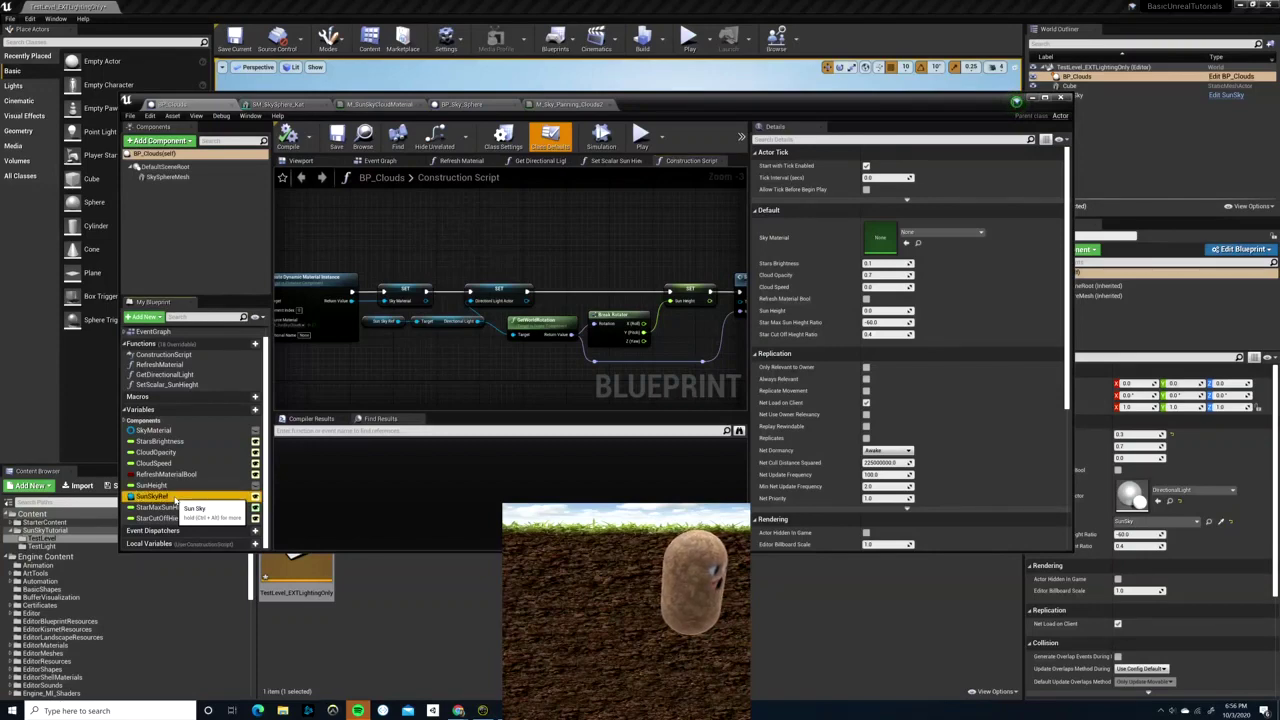
- Check BP_Clouds' Directional Light Actor set node and the nodes after it, and review the BP_Sky_Sphere Construction Script
left_click(475, 293)
right_click_drag(528, 357, 377, 342)
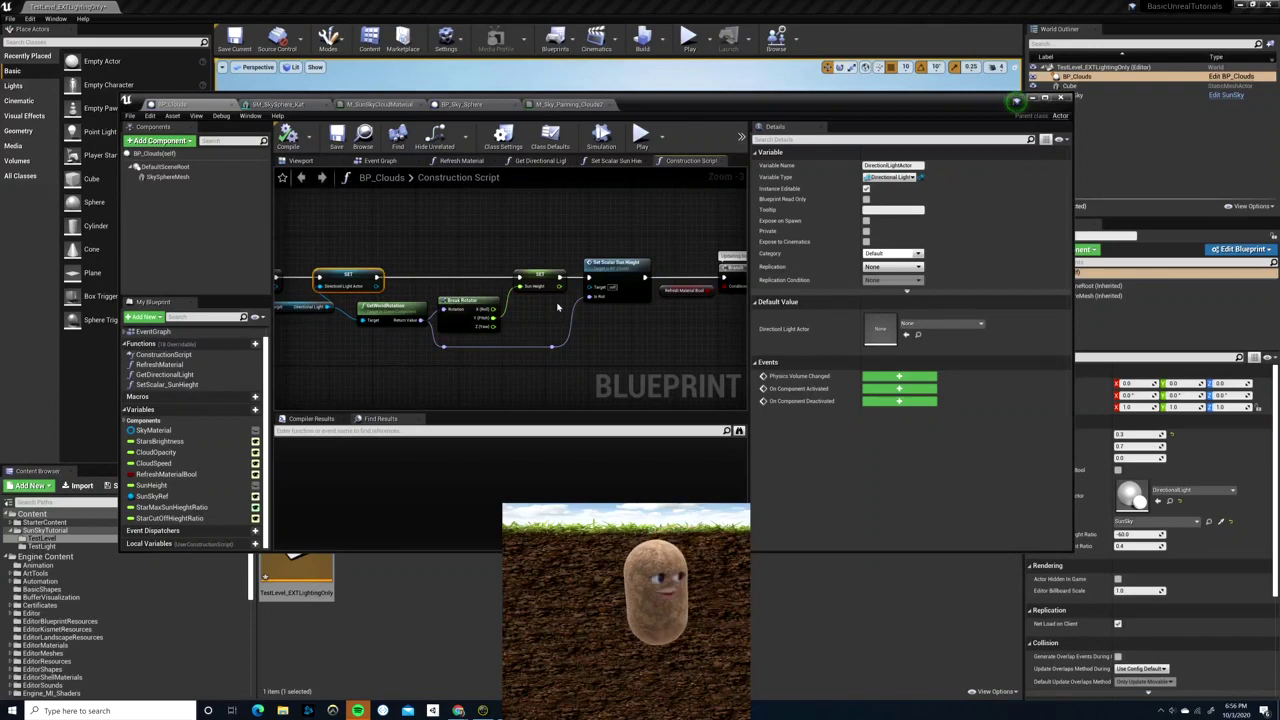
left_click(459, 104)
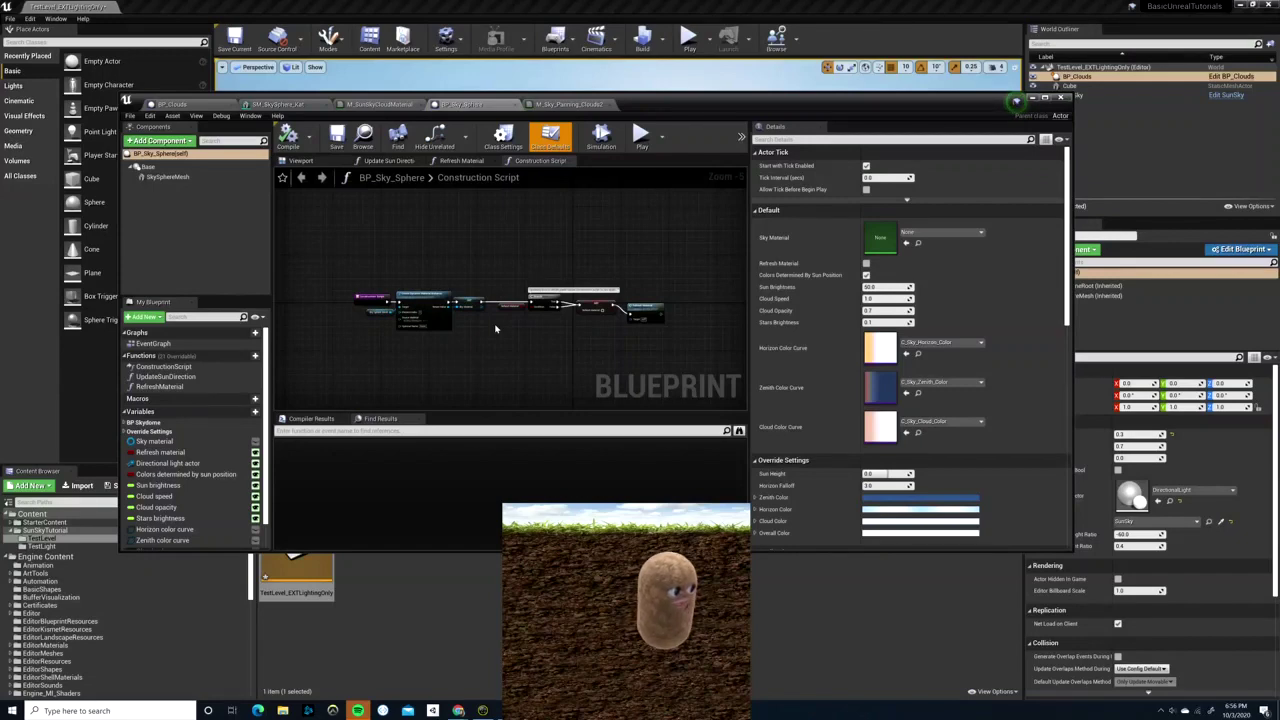
scroll(541, 349, "up", 2)
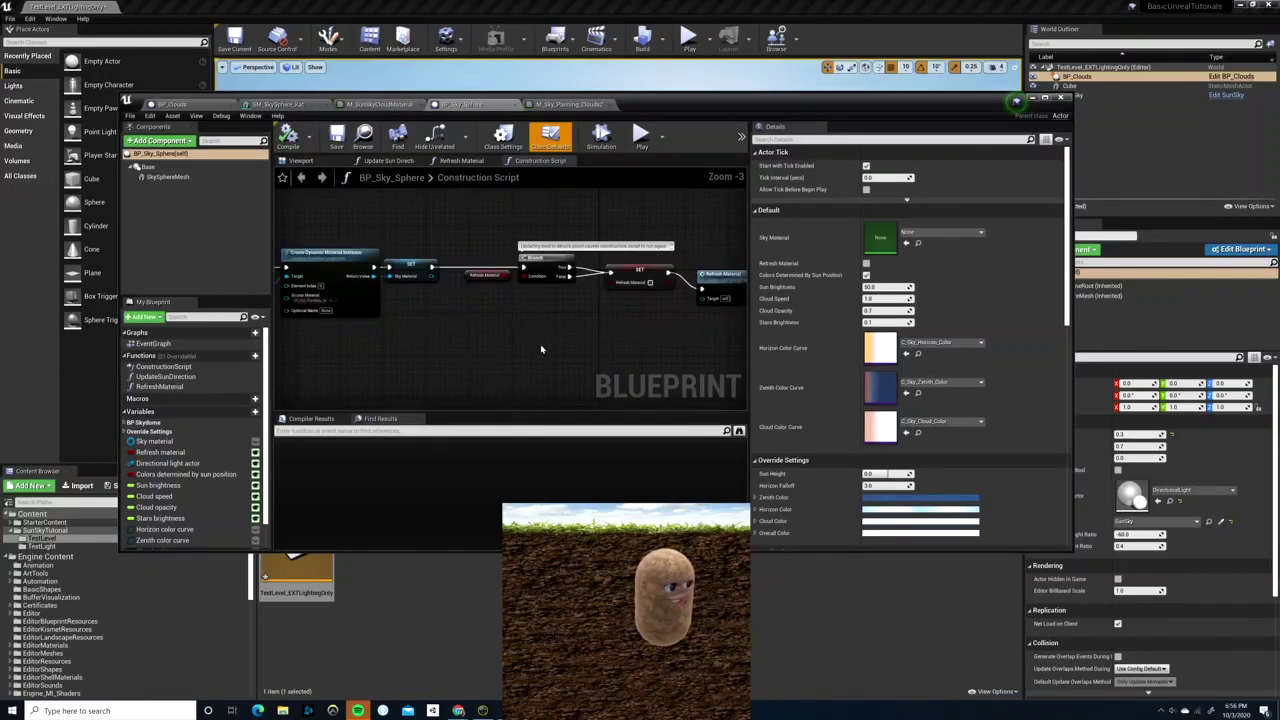
right_click_drag(541, 349, 486, 358)
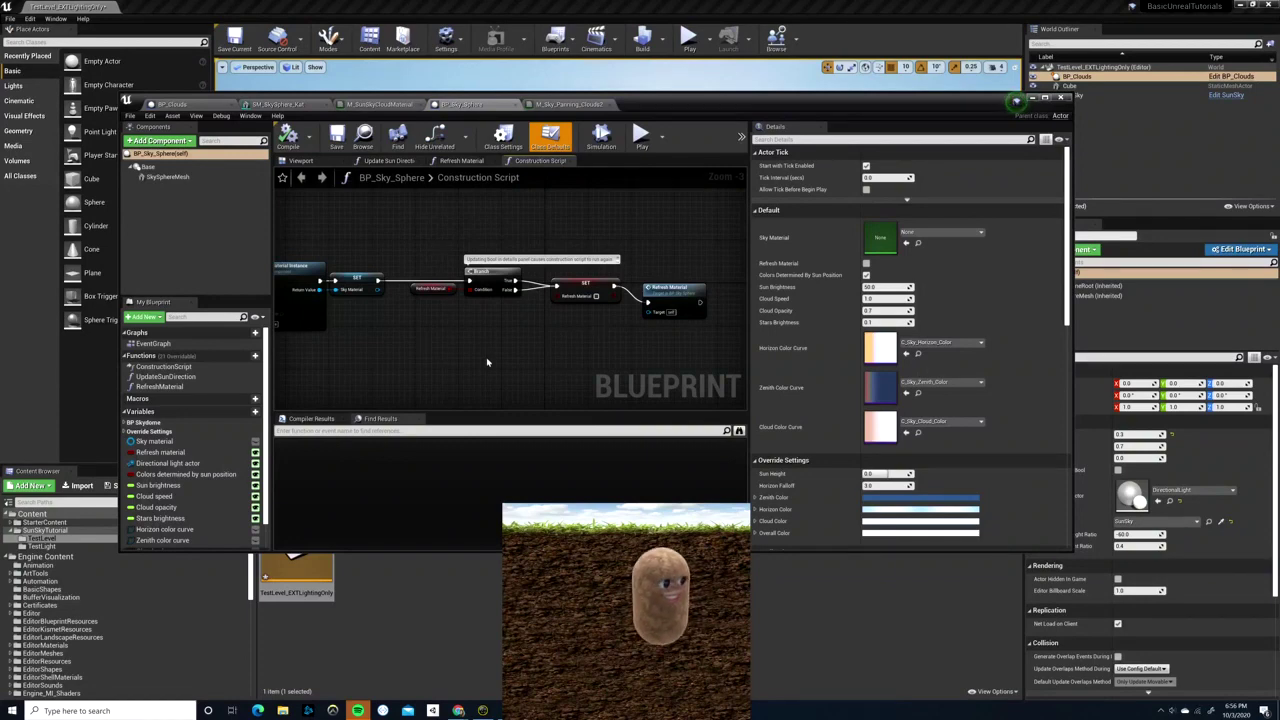
scroll(487, 362, "down", 1)
right_click_drag(493, 354, 556, 324)
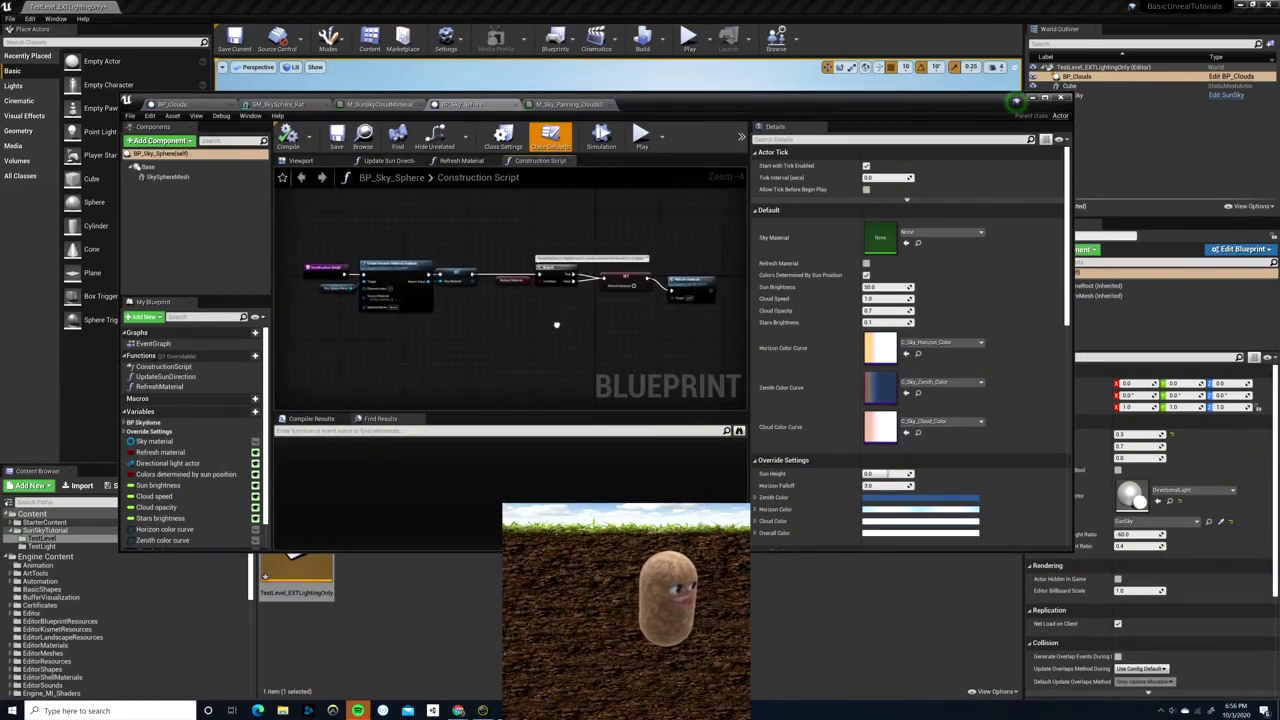
- Examine the Sun and SkyColors node groups in the M_Sky_Panning_Clouds2 material
left_click(568, 104)
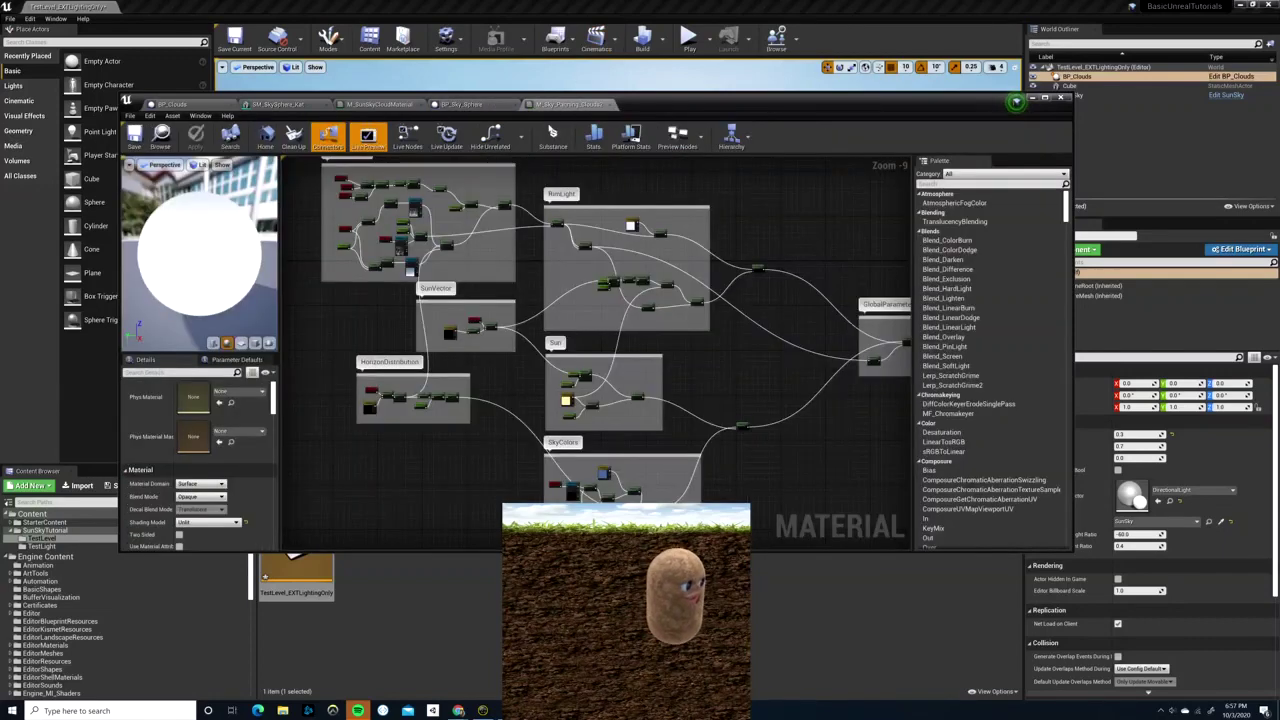
scroll(494, 463, "up", 7)
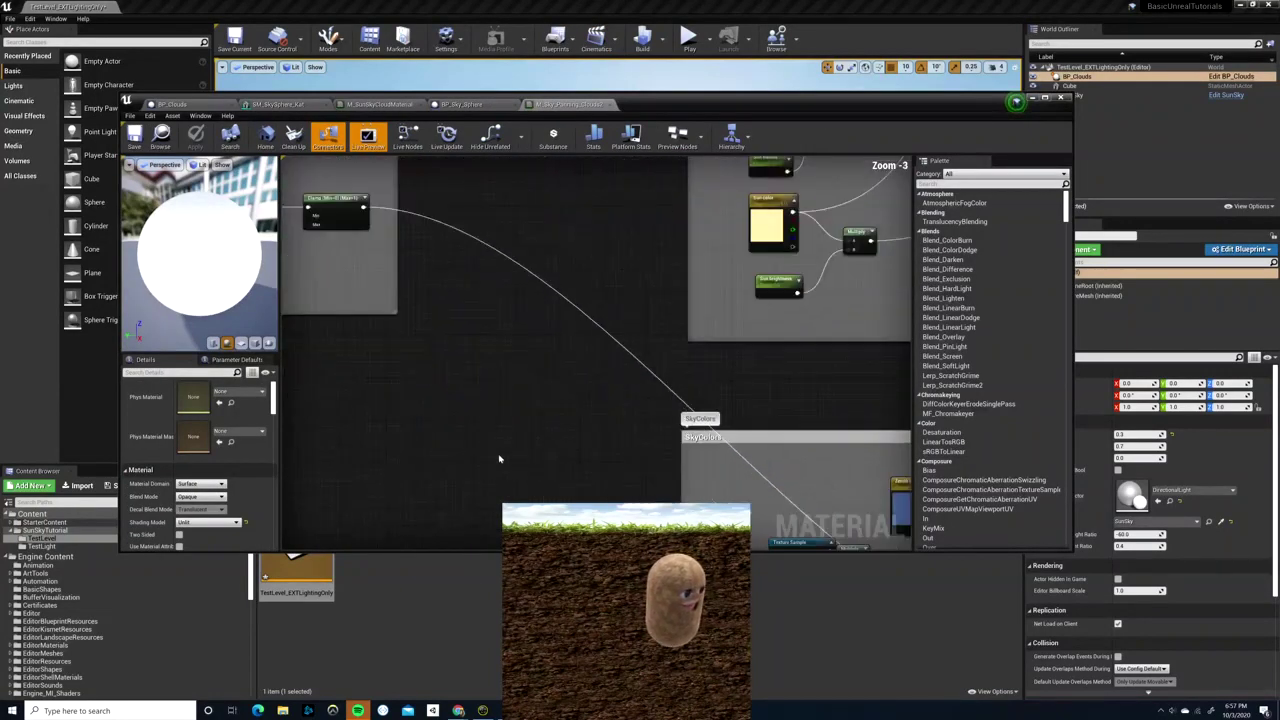
right_click_drag(707, 304, 439, 482)
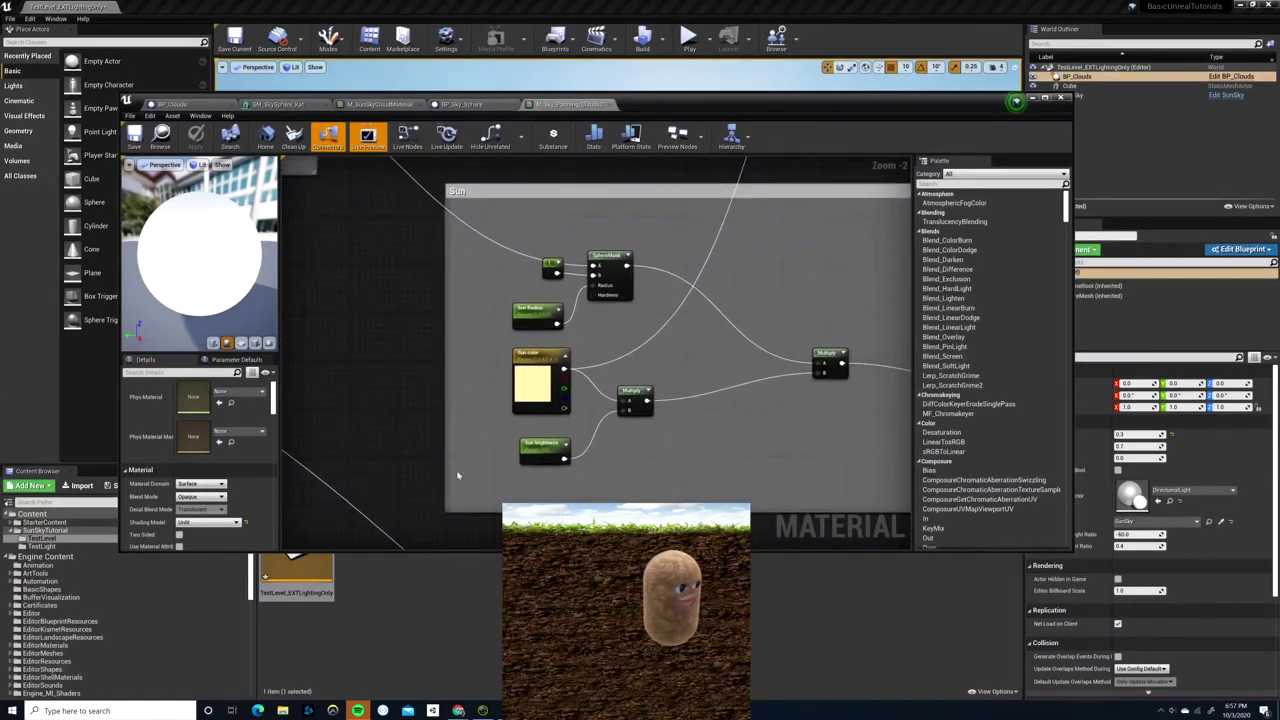
right_click_drag(786, 423, 546, 302)
scroll(546, 302, "down", 5)
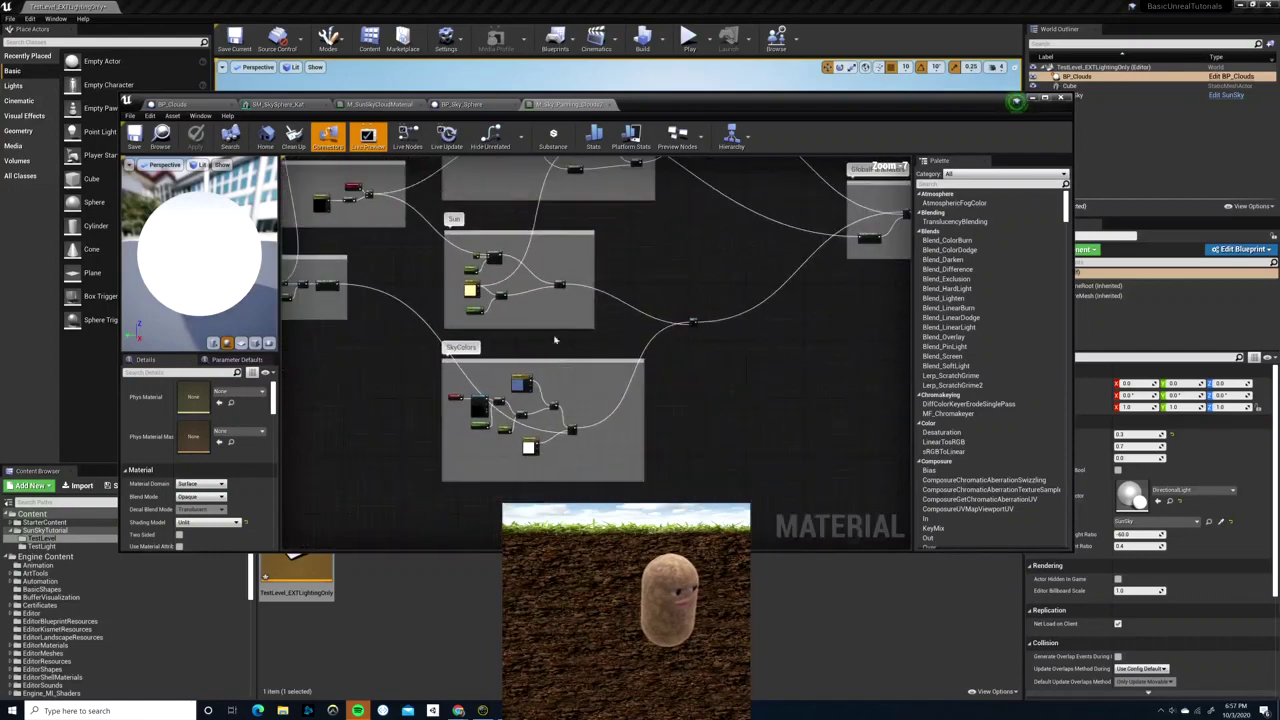
scroll(549, 411, "up", 3)
right_click_drag(549, 413, 671, 381)
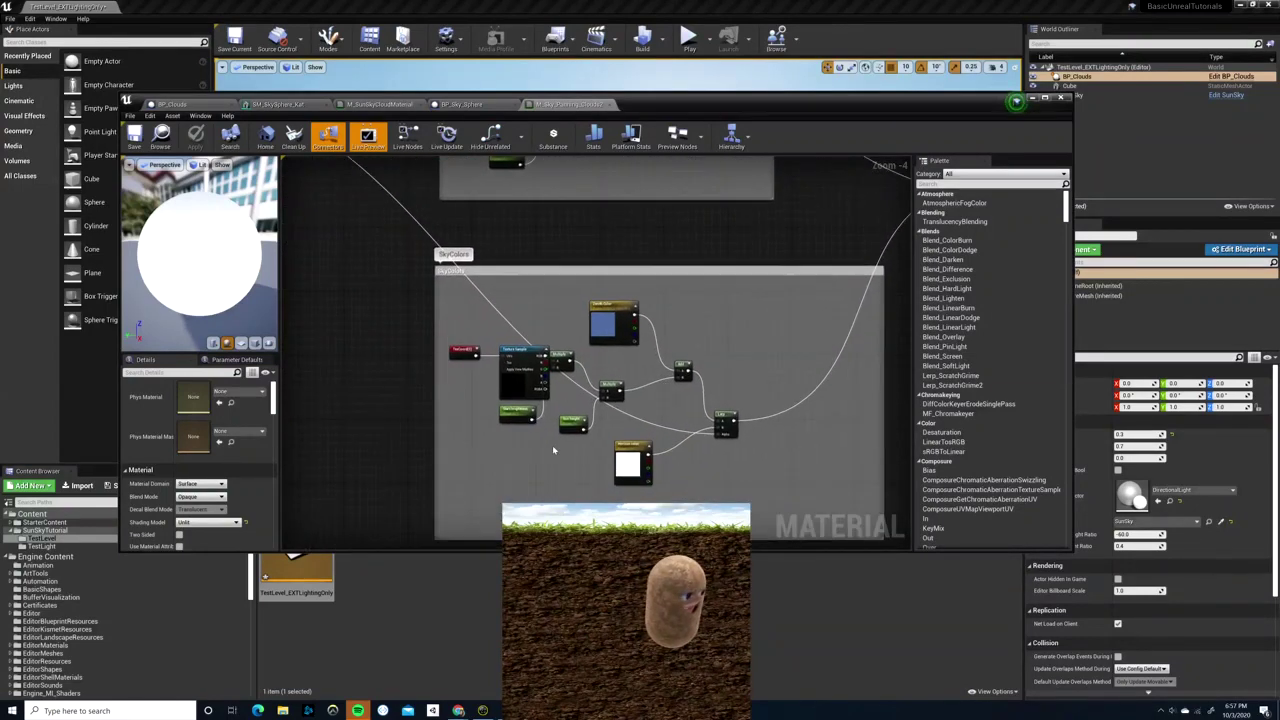
scroll(490, 484, "up", 1)
right_click(490, 484)
left_click(406, 434)
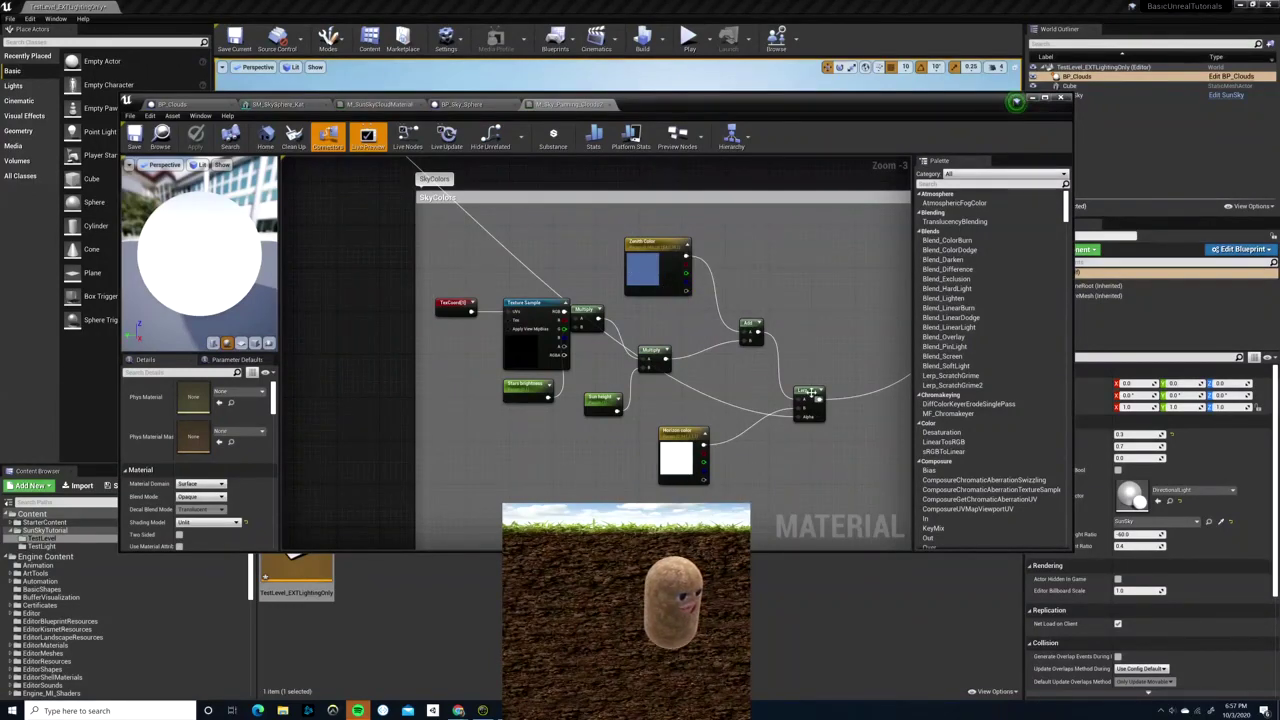
- Examine the SunVector and CloudTextures groups of the material and return to the Sun group's color and brightness nodes
right_click_drag(482, 250, 840, 430)
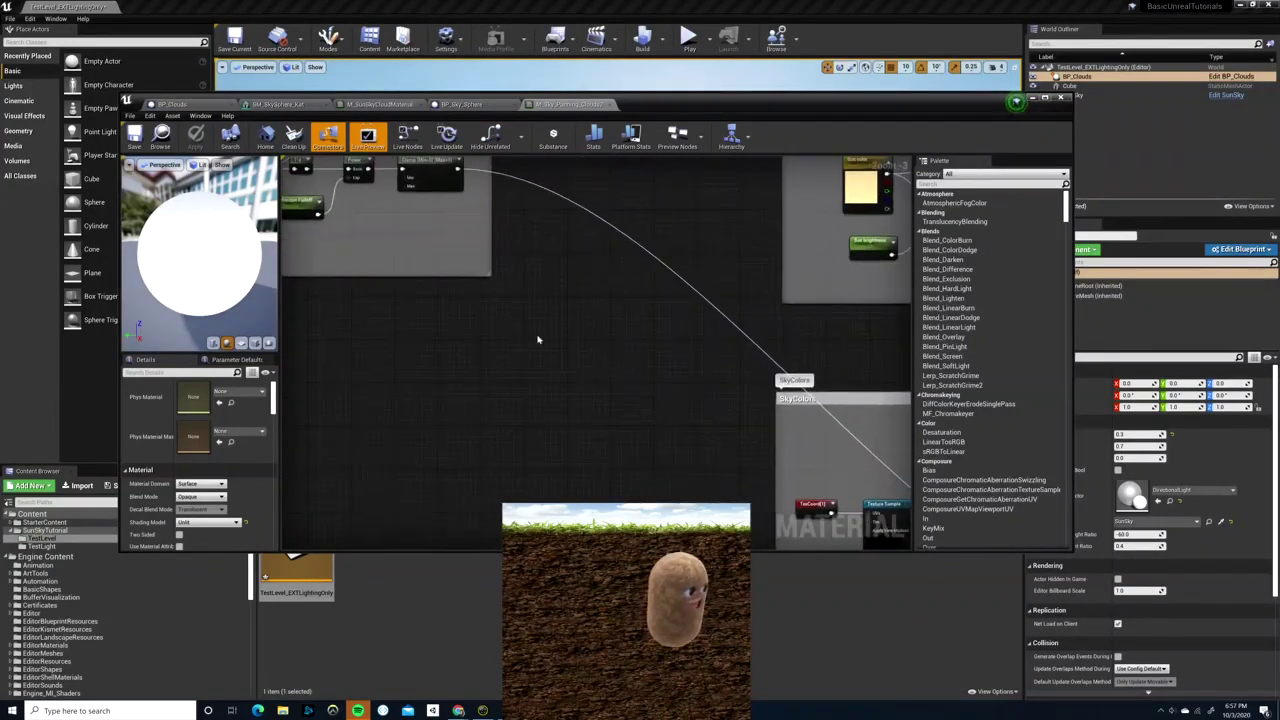
right_click_drag(542, 345, 697, 505)
scroll(791, 477, "down", 5)
scroll(658, 418, "up", 8)
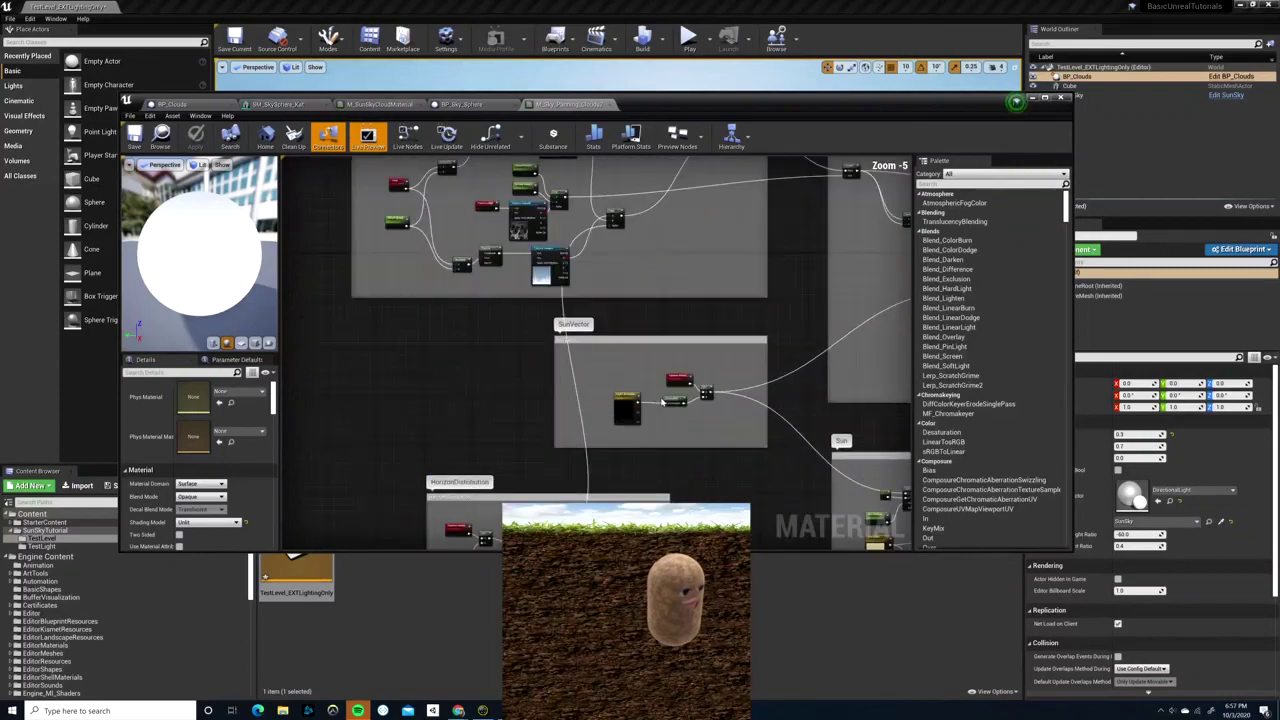
scroll(658, 418, "down", 8)
scroll(662, 415, "up", 3)
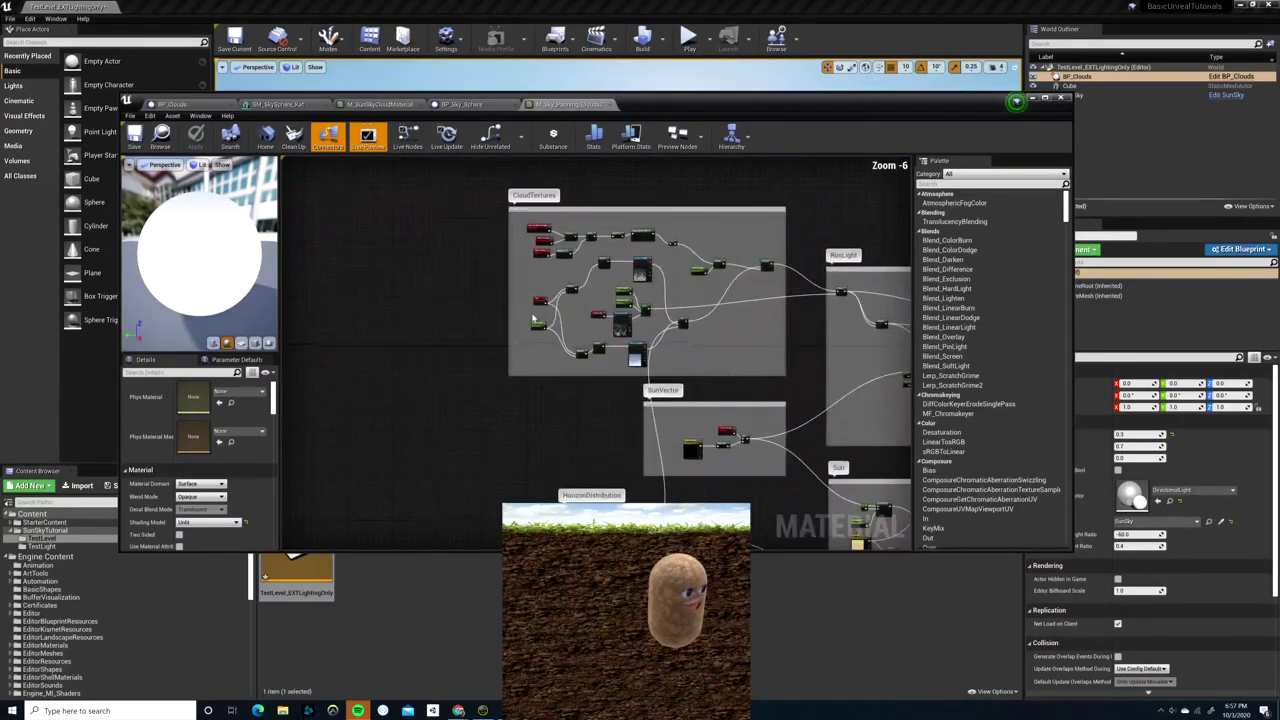
scroll(695, 423, "down", 4)
right_click_drag(786, 498, 431, 364)
scroll(561, 366, "up", 2)
scroll(561, 366, "up", 8)
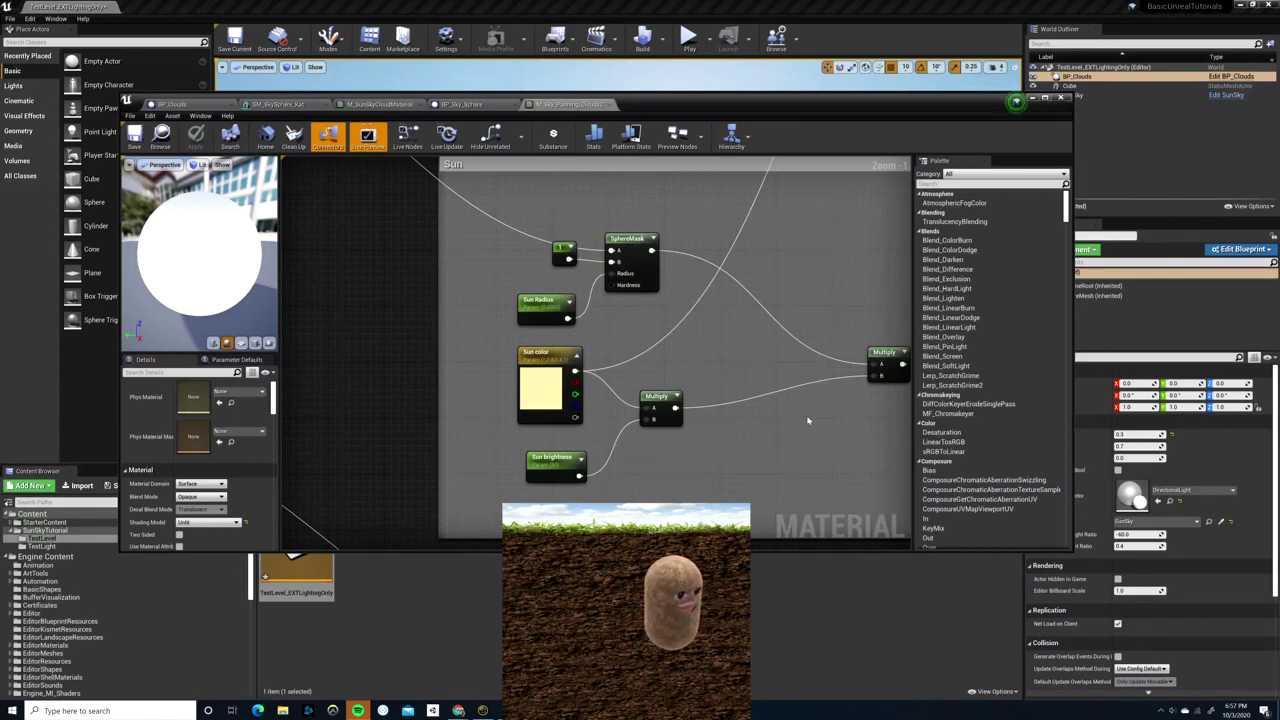
right_click_drag(808, 420, 511, 402)
- Move the SkyColors Texture Sample node clear of the adjacent Multiply node and select the Sun height parameter
scroll(600, 436, "down", 6)
right_click_drag(636, 484, 695, 363)
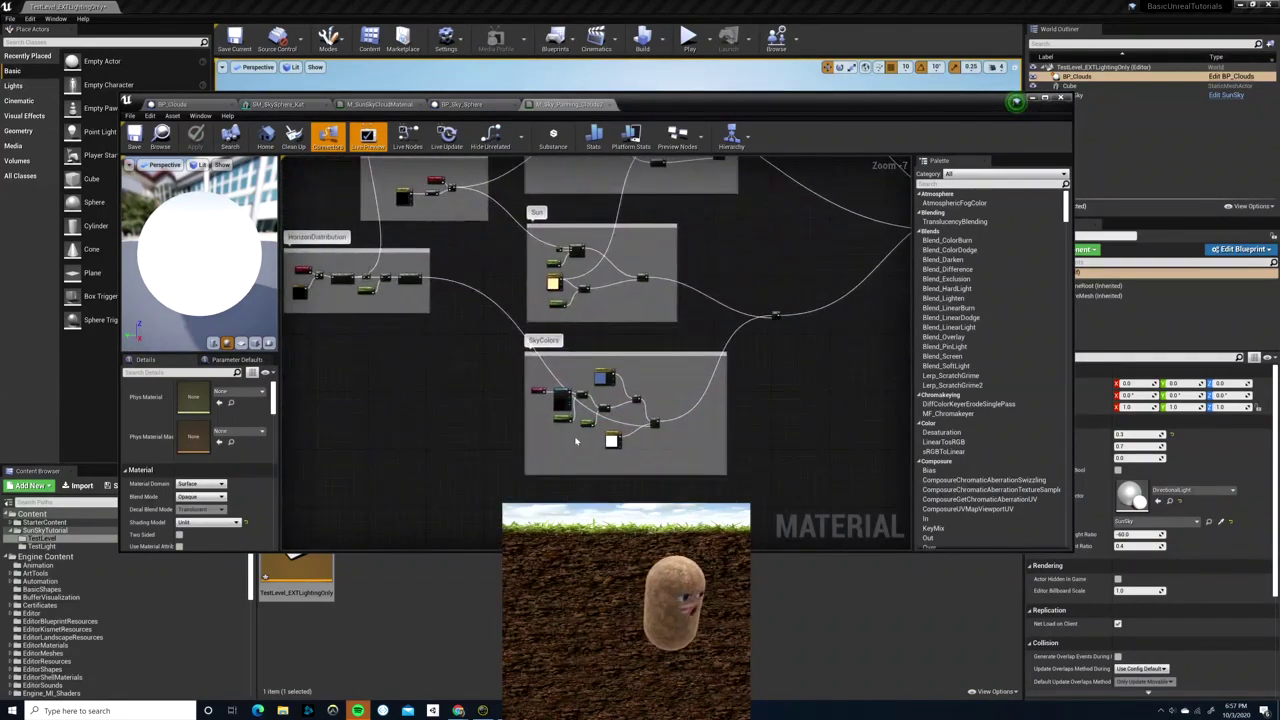
scroll(577, 440, "up", 5)
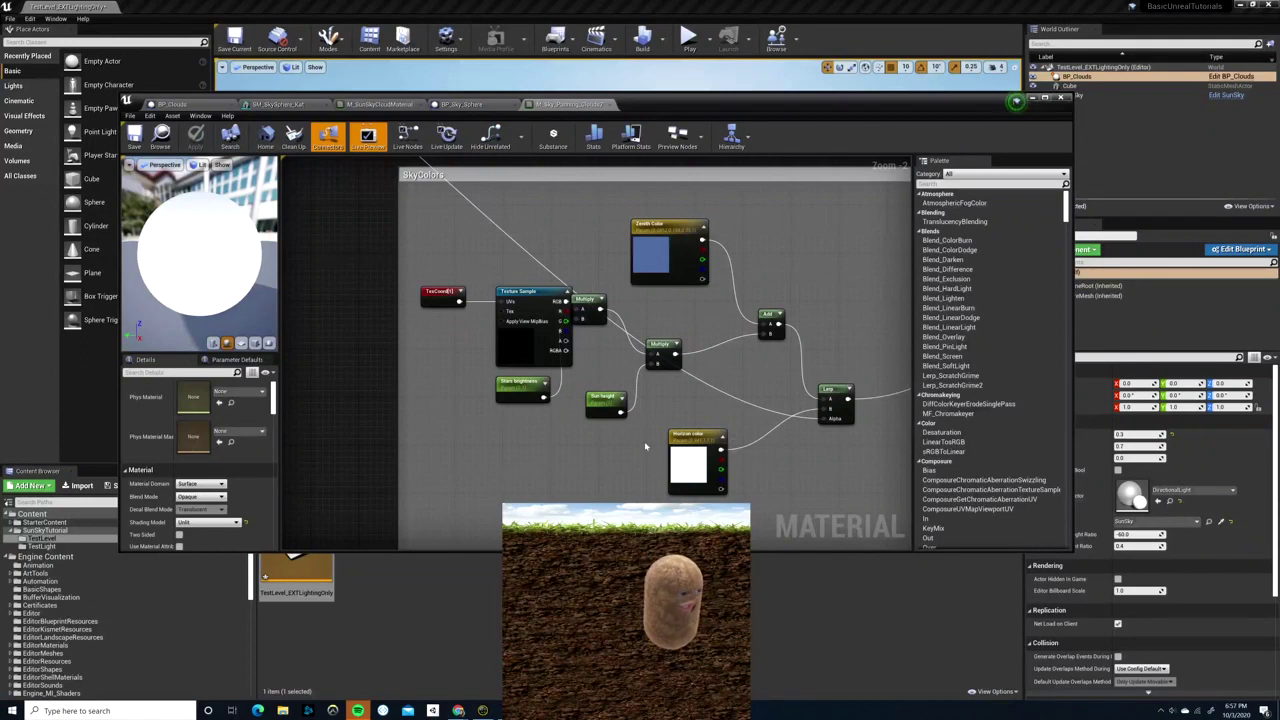
right_click_drag(644, 441, 557, 429)
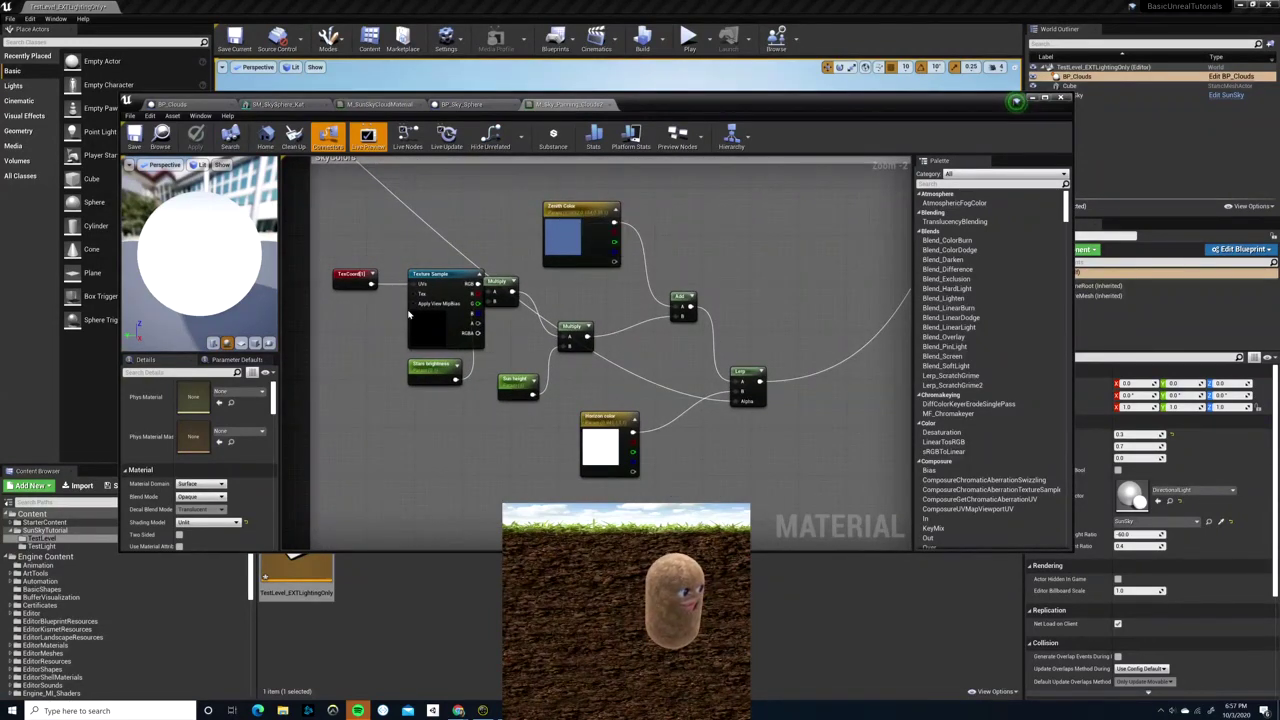
left_click_drag(450, 277, 420, 274)
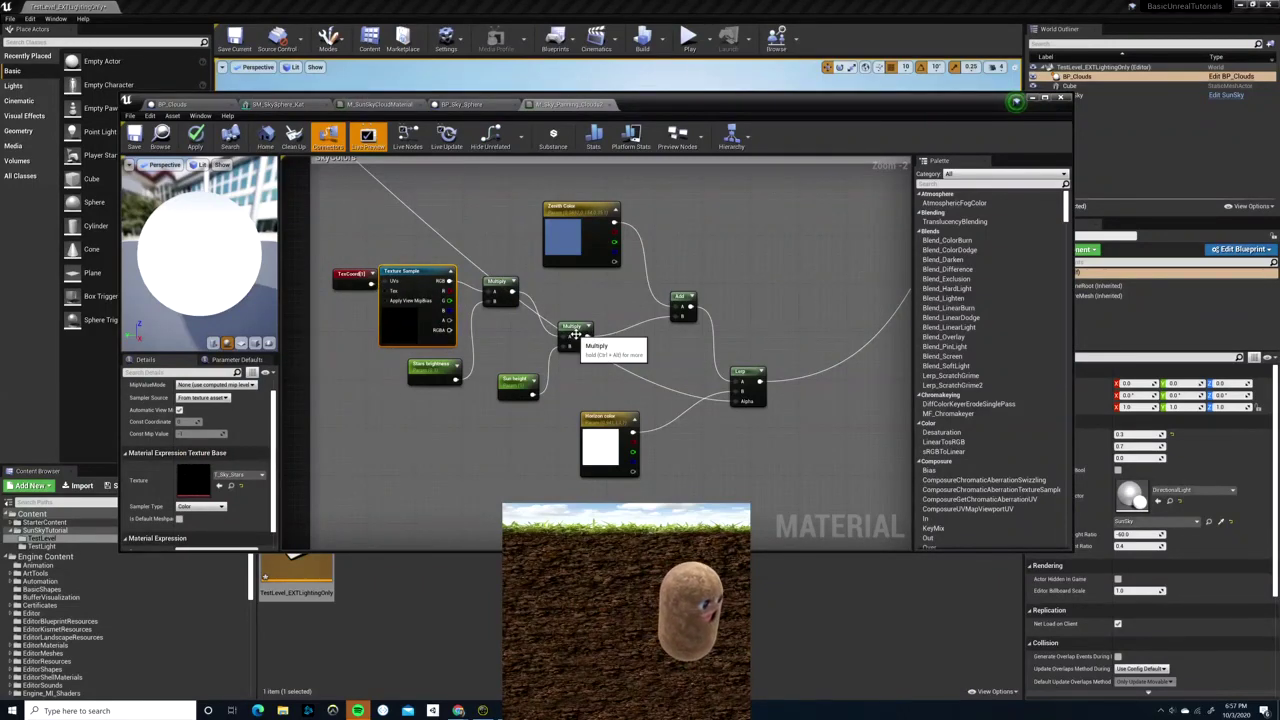
left_click(505, 383)
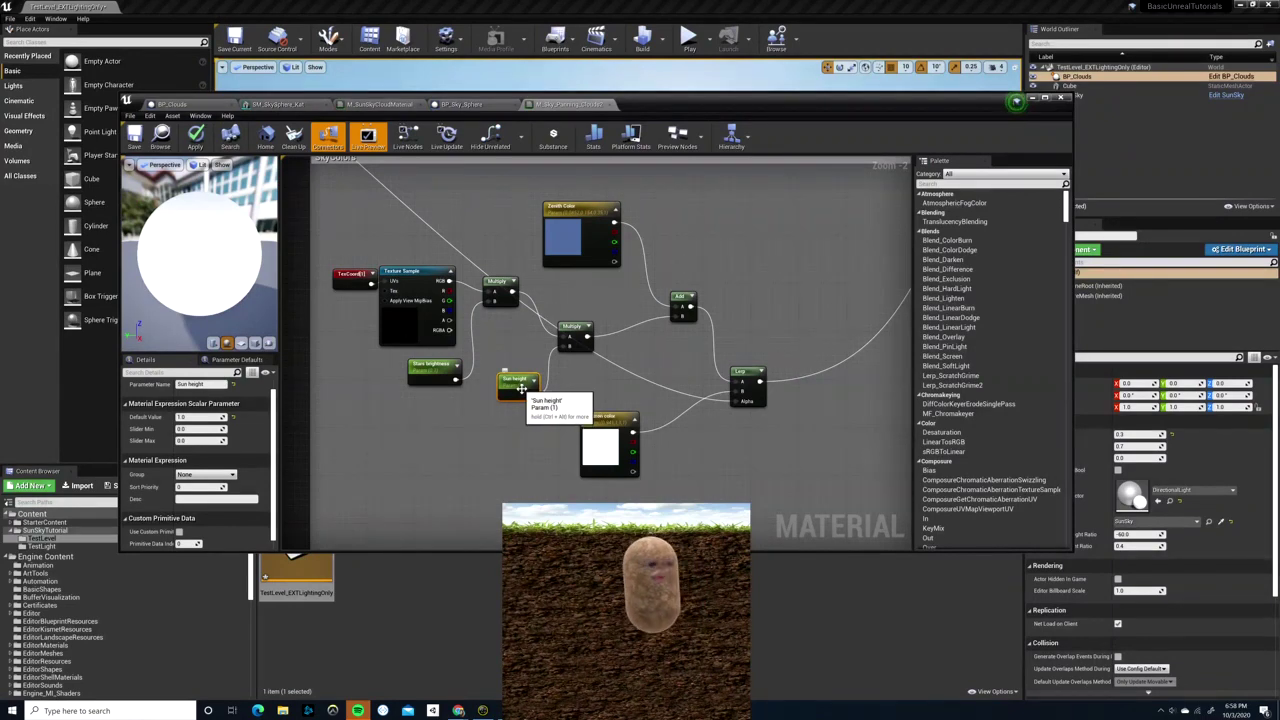
- Search the BP_Sky_Sphere blueprint for "sunheight" and clear the search
left_click(465, 104)
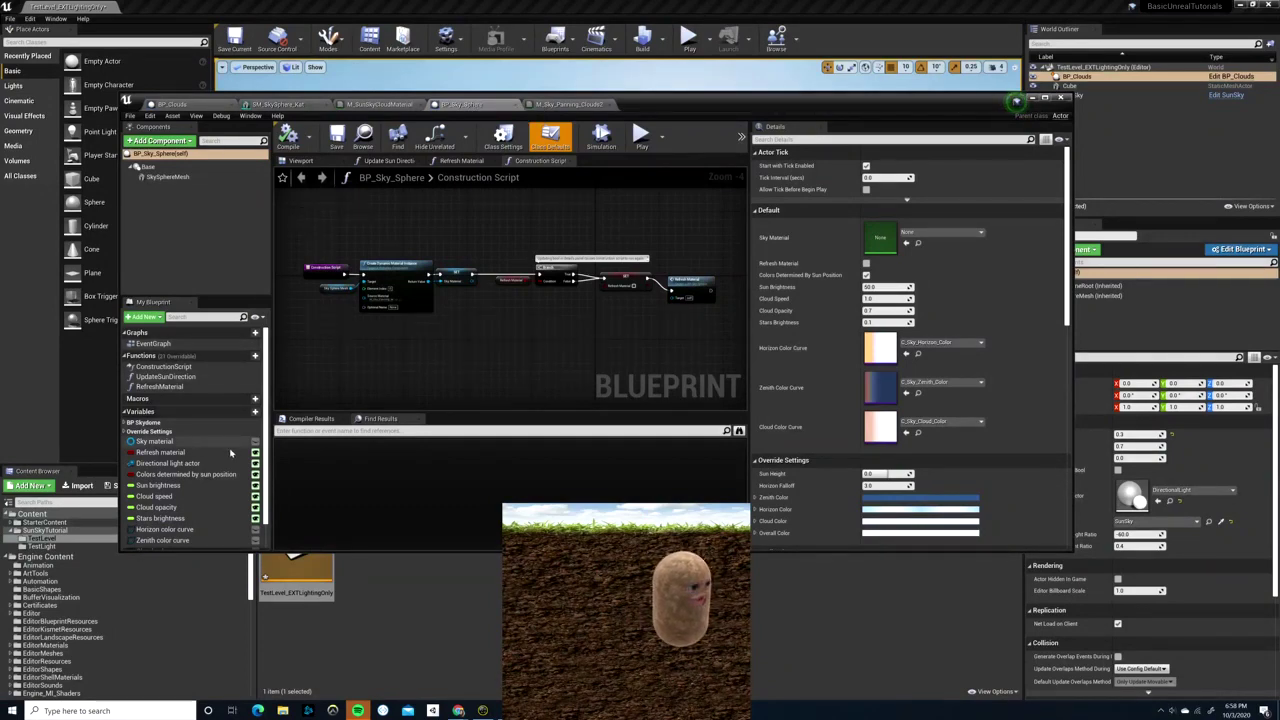
scroll(231, 453, "down", 2)
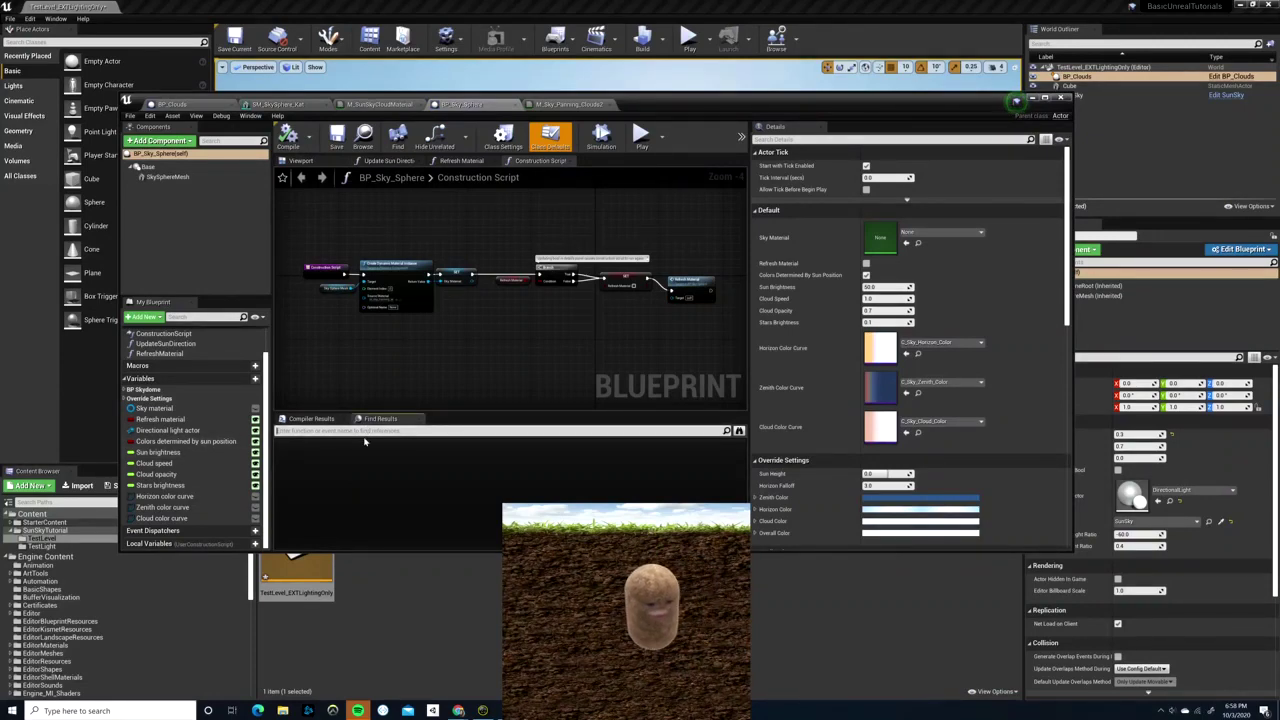
type("sun")
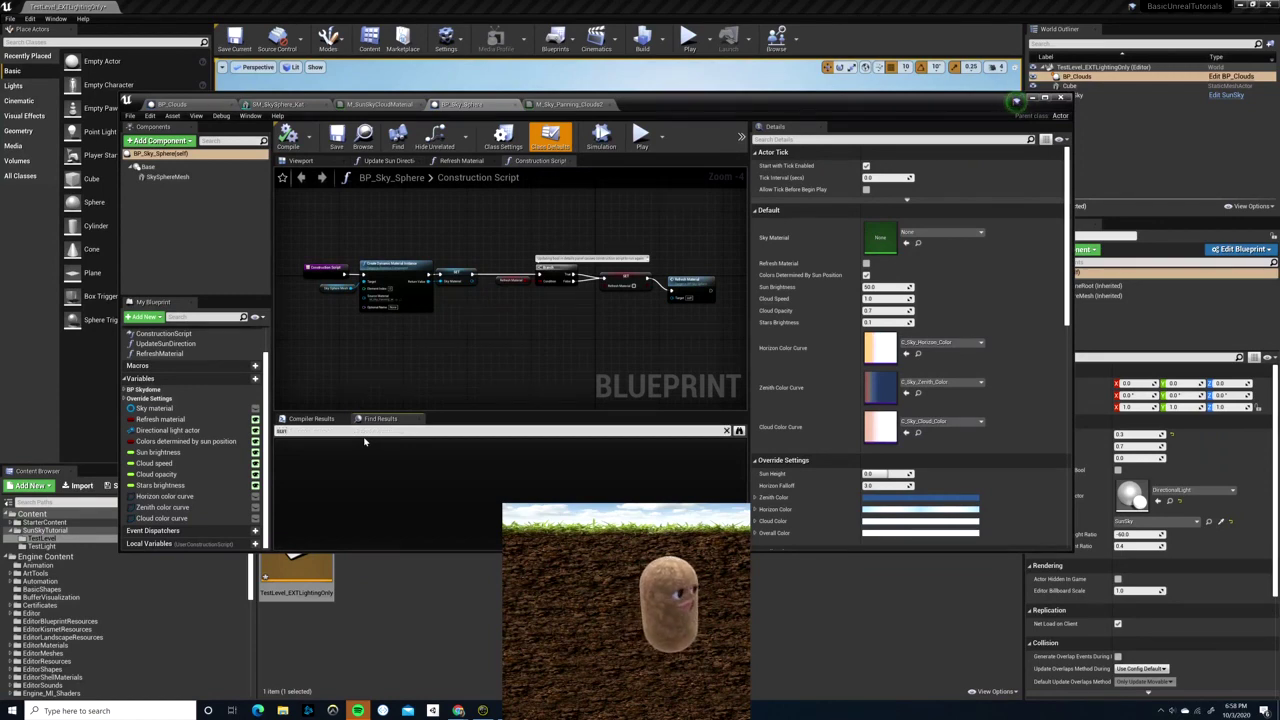
type("height")
key("Return")
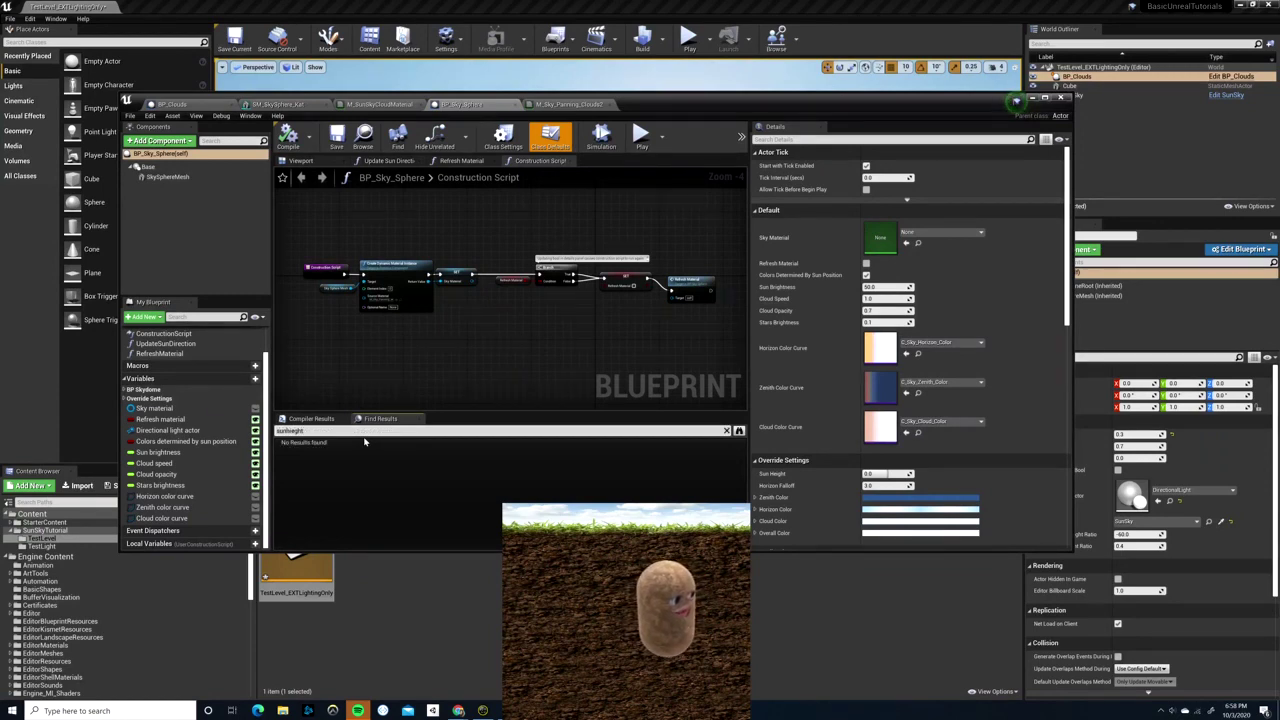
key("ctrl+a")
key("BackSpace")
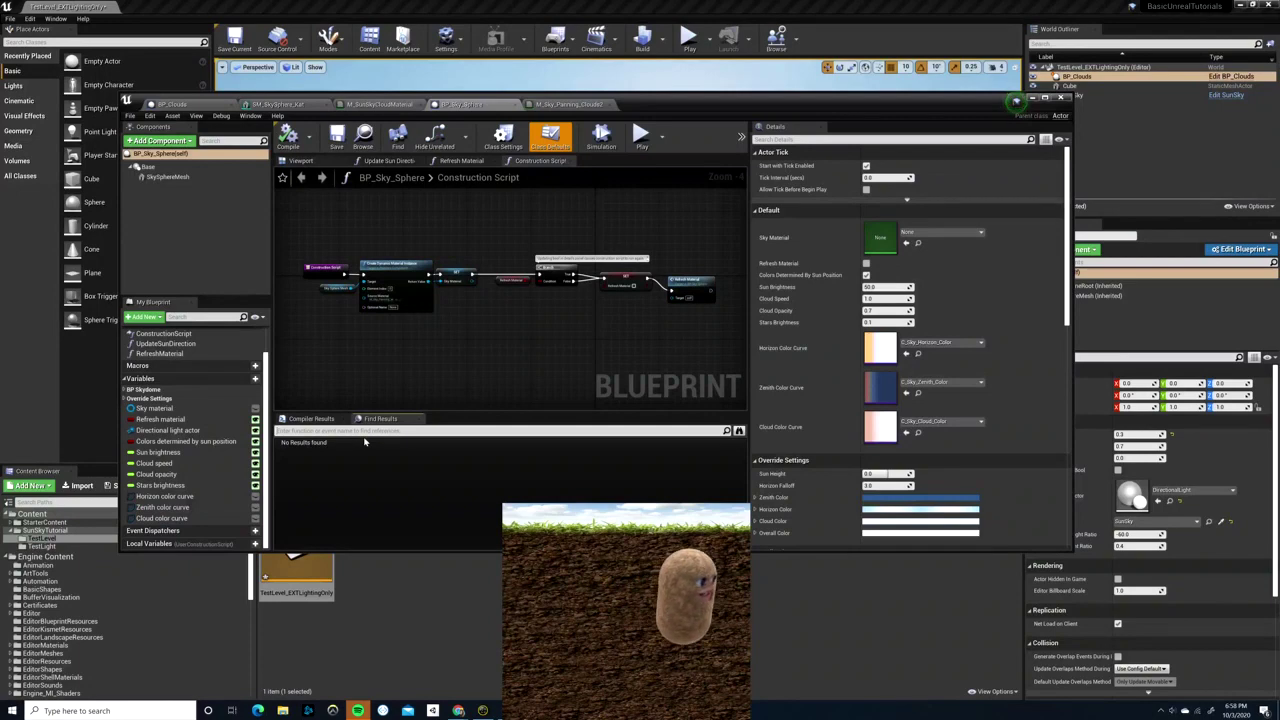
- Copy the "Sun height" parameter name from the material and search BP_Sky_Sphere for it
left_click(567, 104)
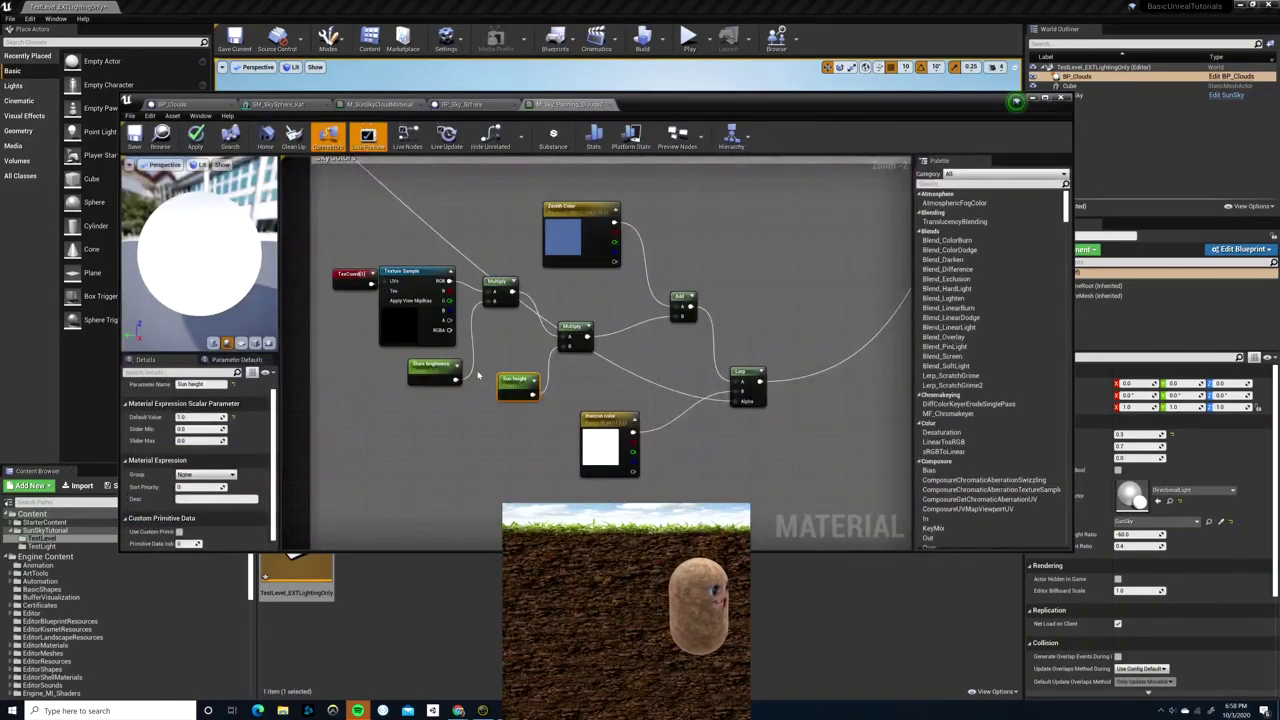
left_click_drag(208, 385, 154, 382)
key("ctrl+c")
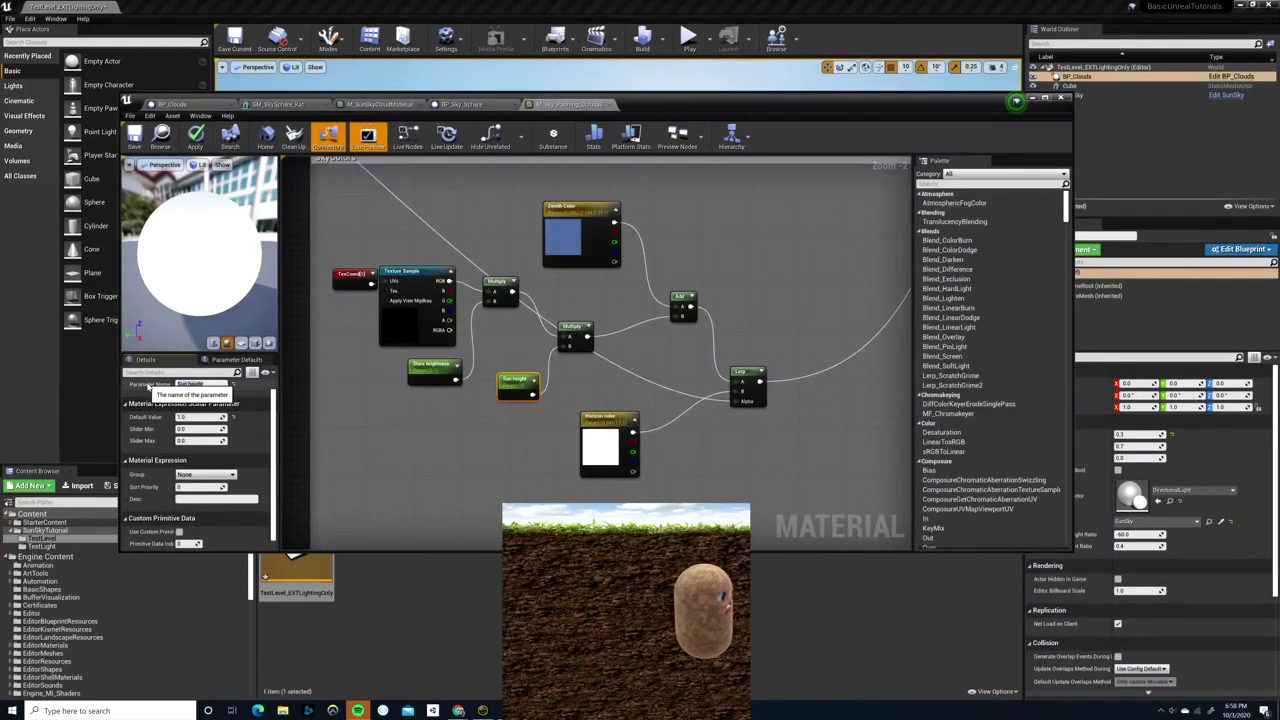
left_click(485, 106)
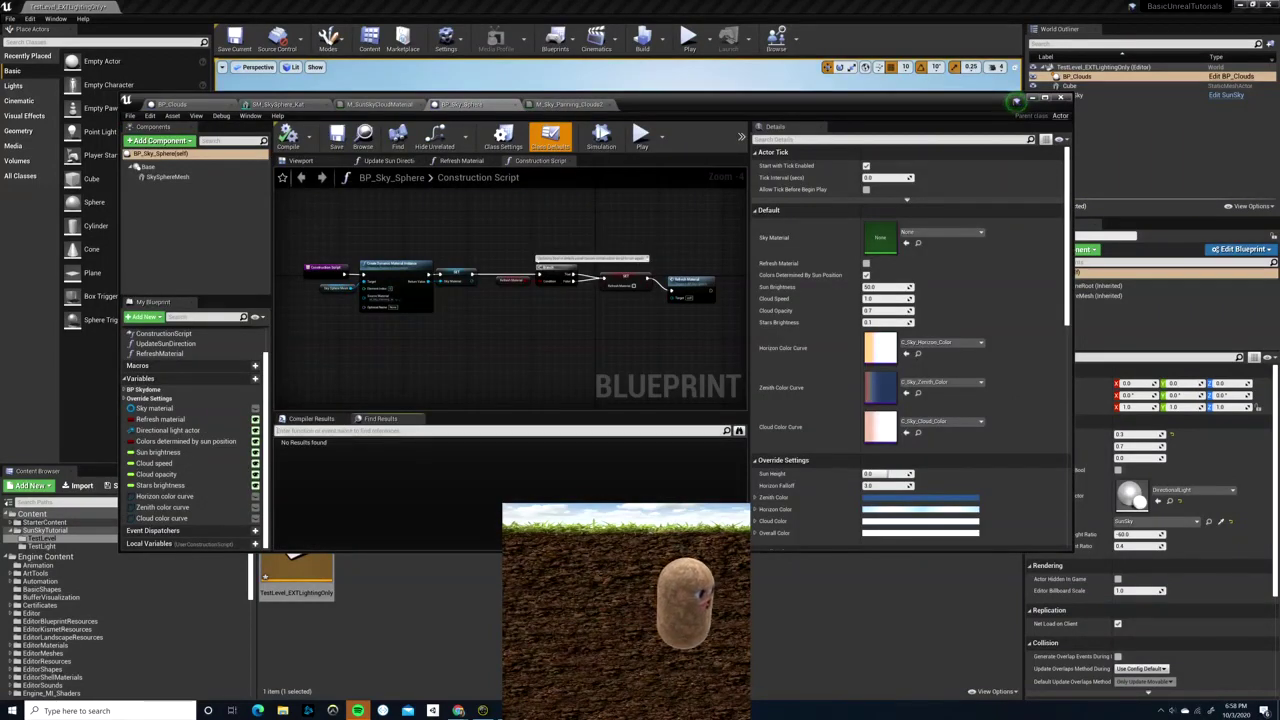
key("ctrl+v")
key("Return")
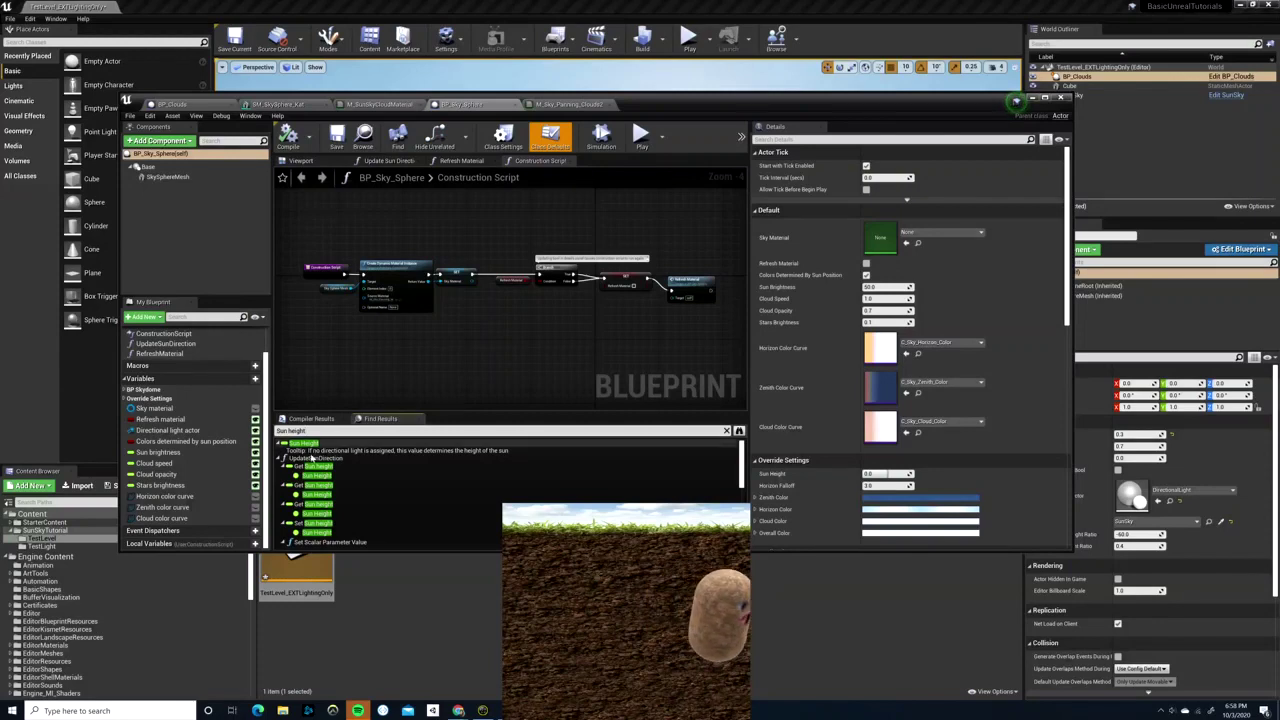
- Go to the found node that sets Sun Height in UpdateSunDirection and view the surrounding function graph
scroll(313, 512, "down", 1)
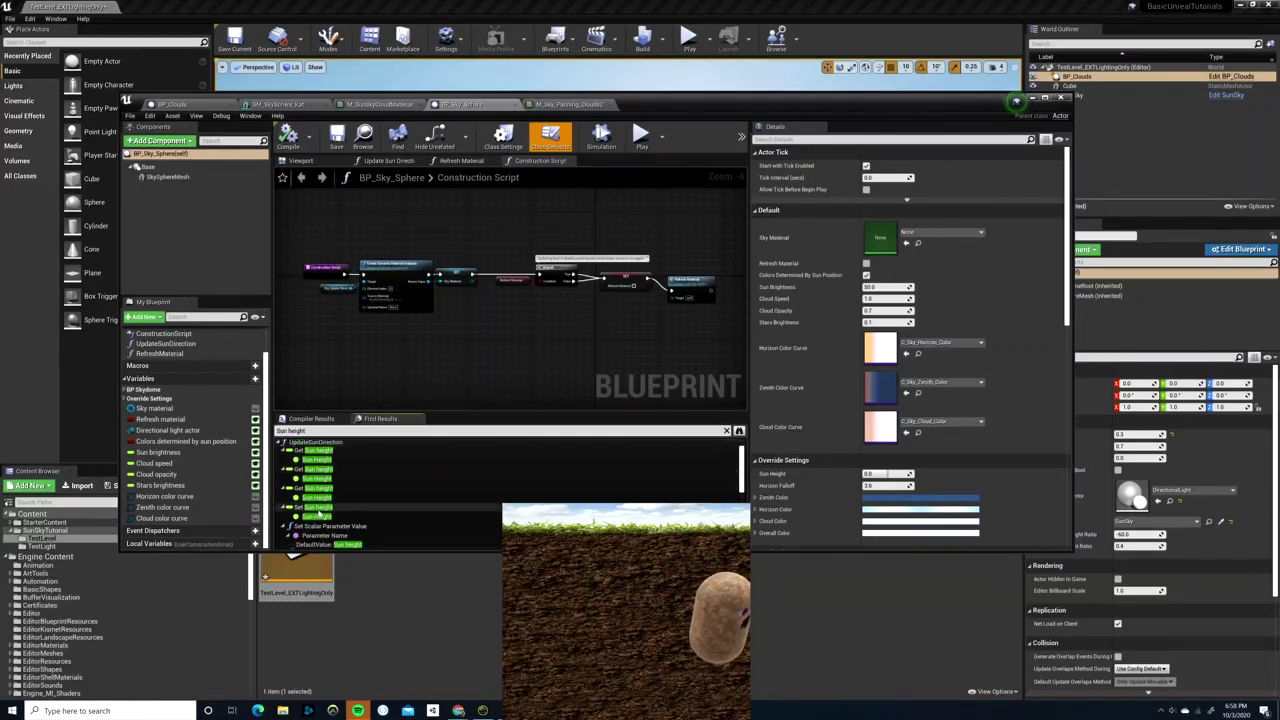
left_click(317, 517)
double_click(317, 517)
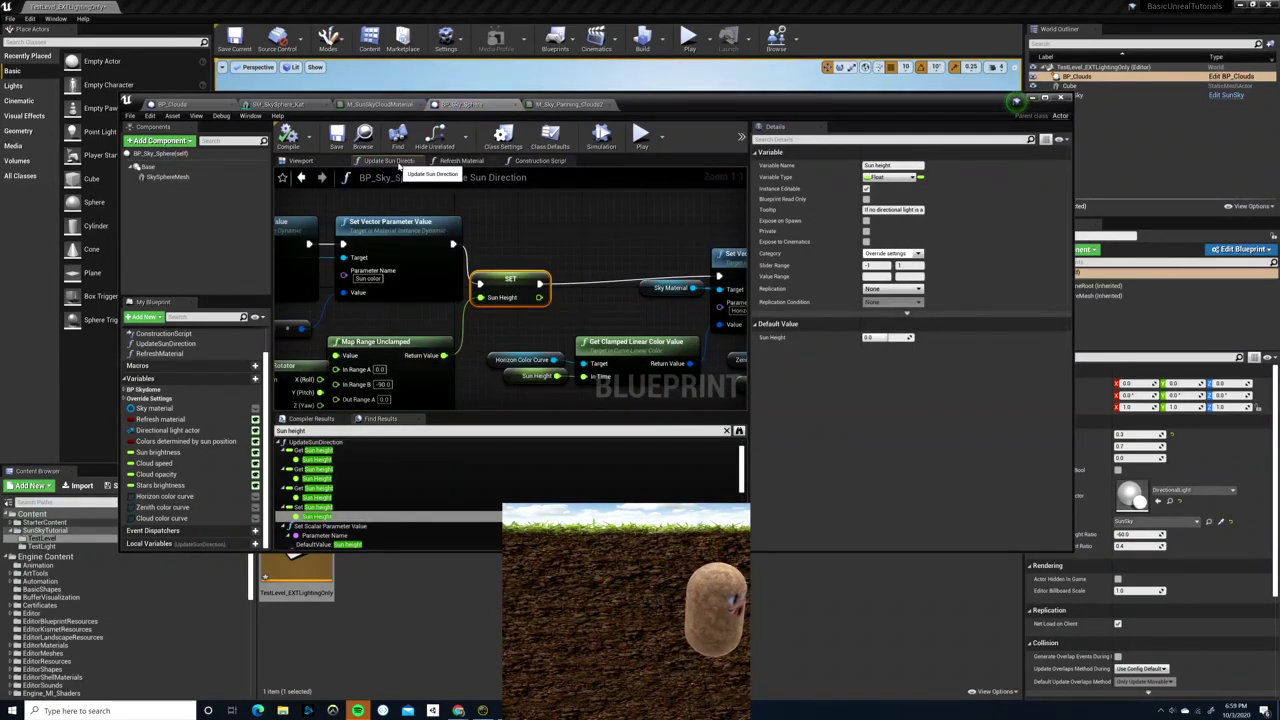
scroll(355, 300, "down", 6)
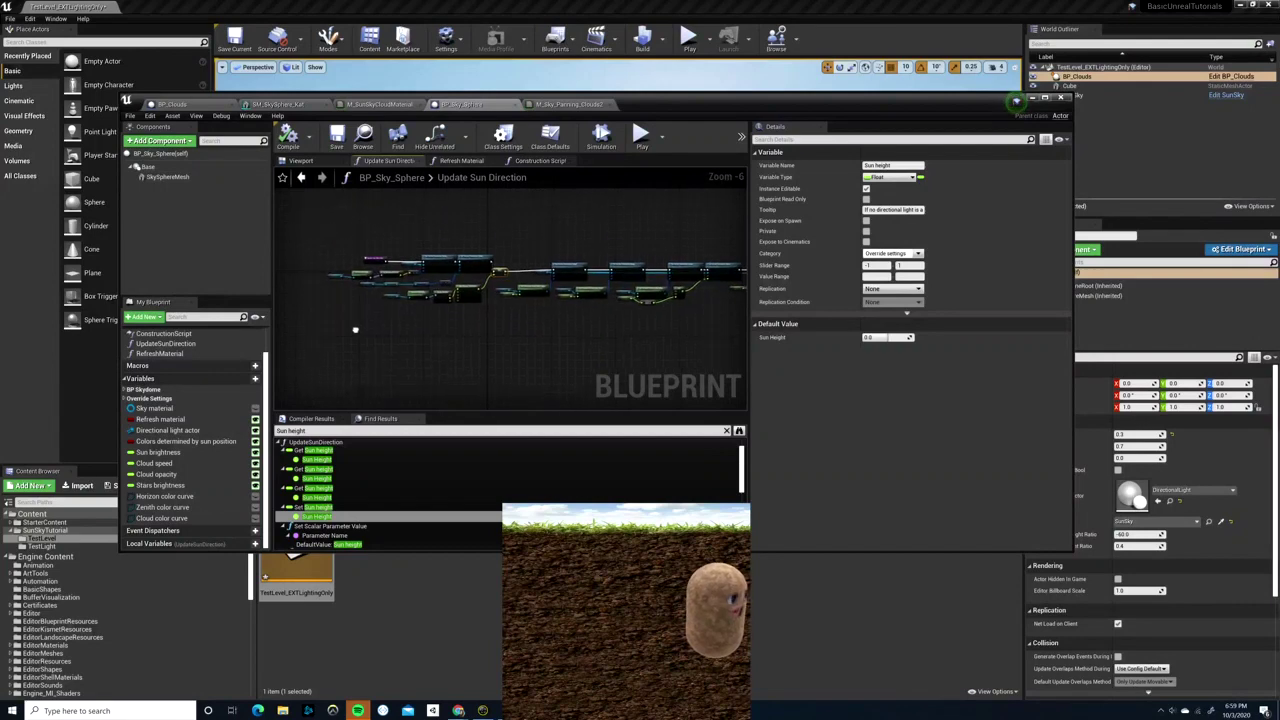
- Open the Refresh Material function from BP_Sky_Sphere's Construction Script and survey its whole node graph
left_click(535, 160)
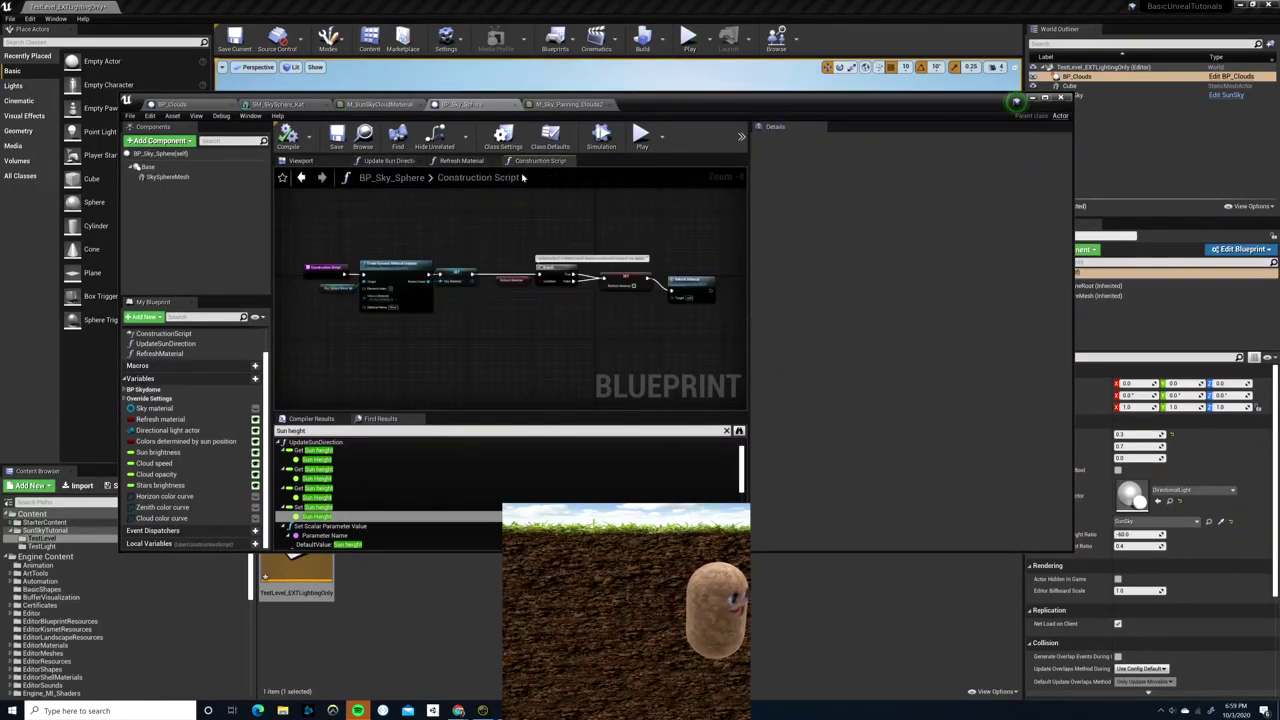
double_click(671, 290)
scroll(626, 285, "down", 9)
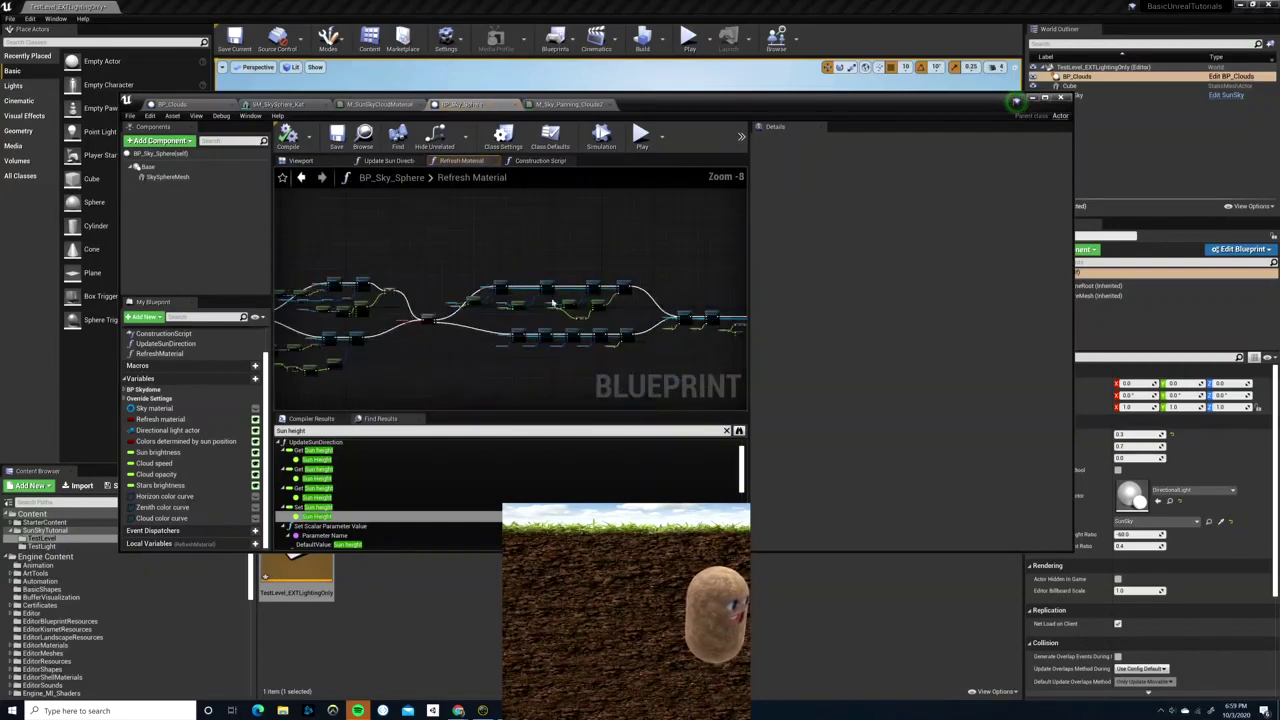
scroll(533, 308, "down", 4)
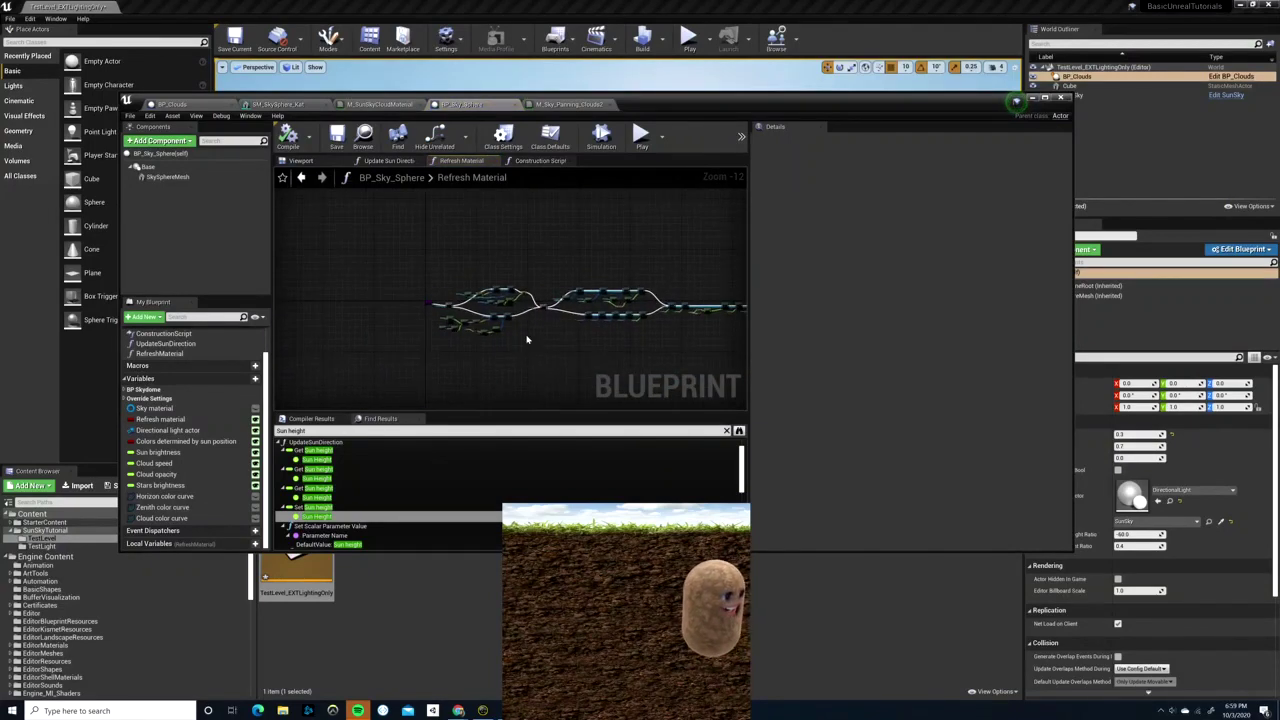
- Examine the directional light nodes at the start of Refresh Material, widening the graph area and the blueprint window
scroll(527, 340, "up", 8)
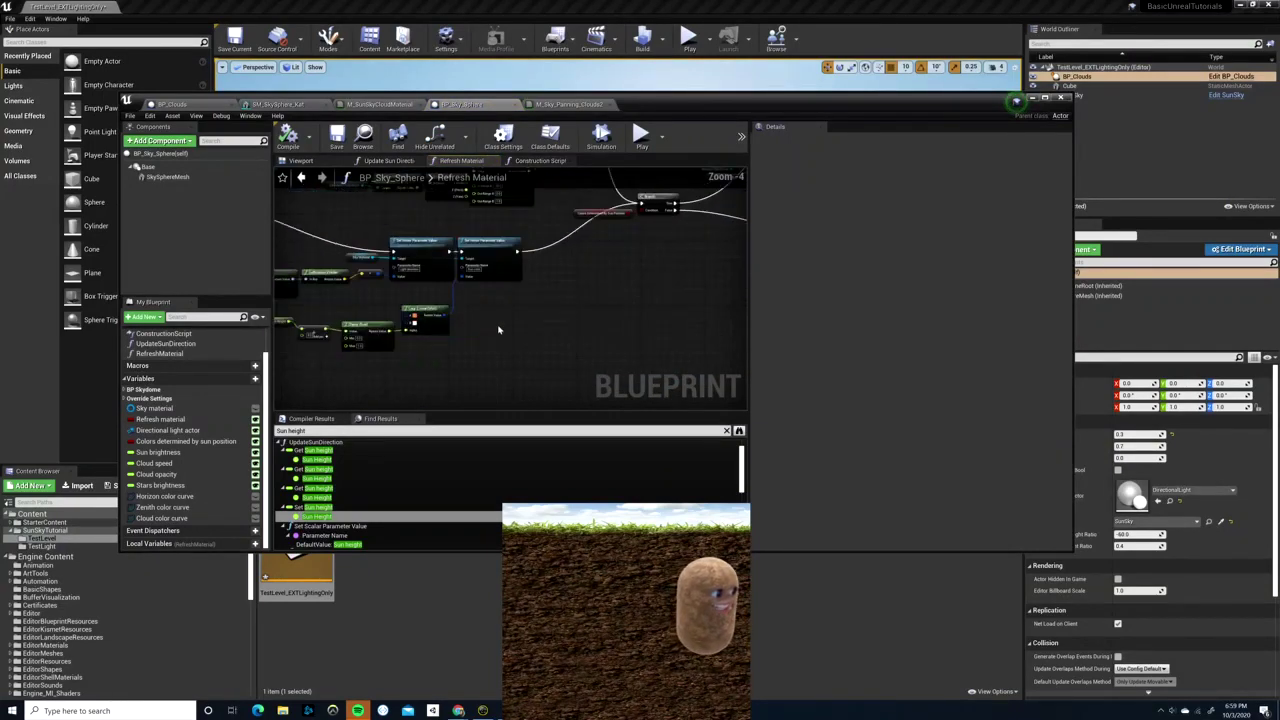
right_click_drag(590, 343, 523, 316)
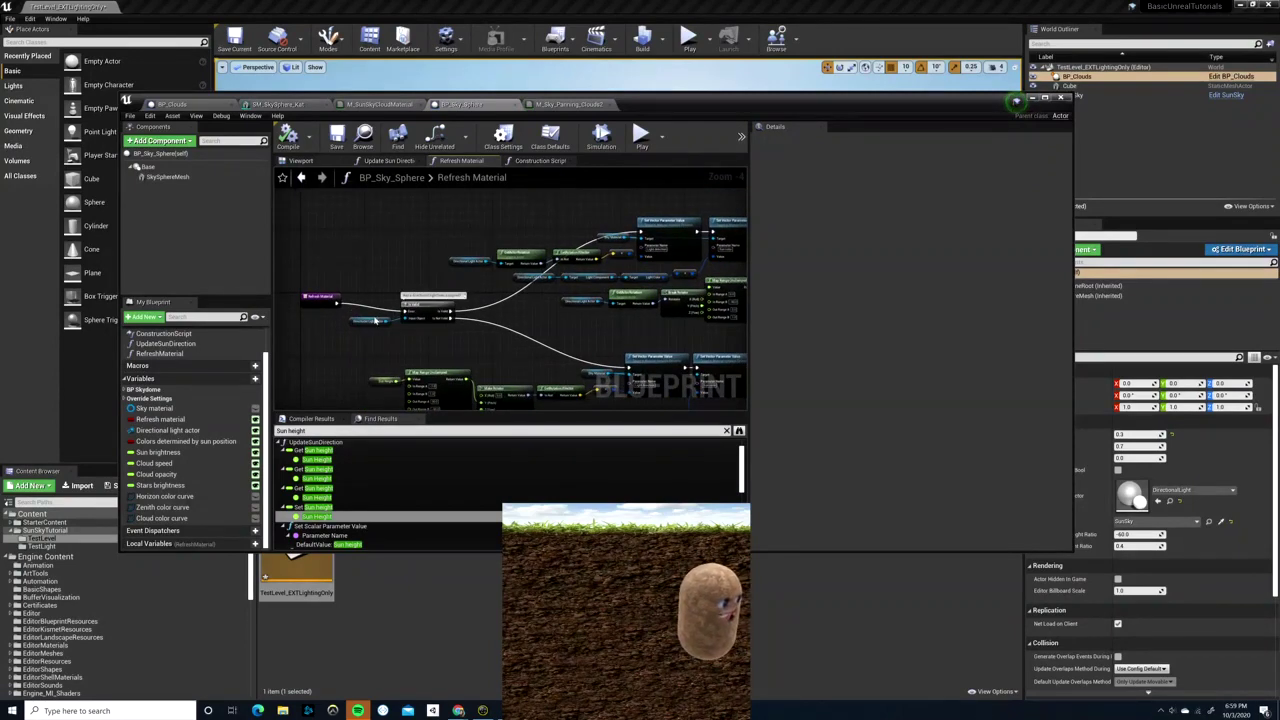
right_click_drag(477, 304, 442, 325)
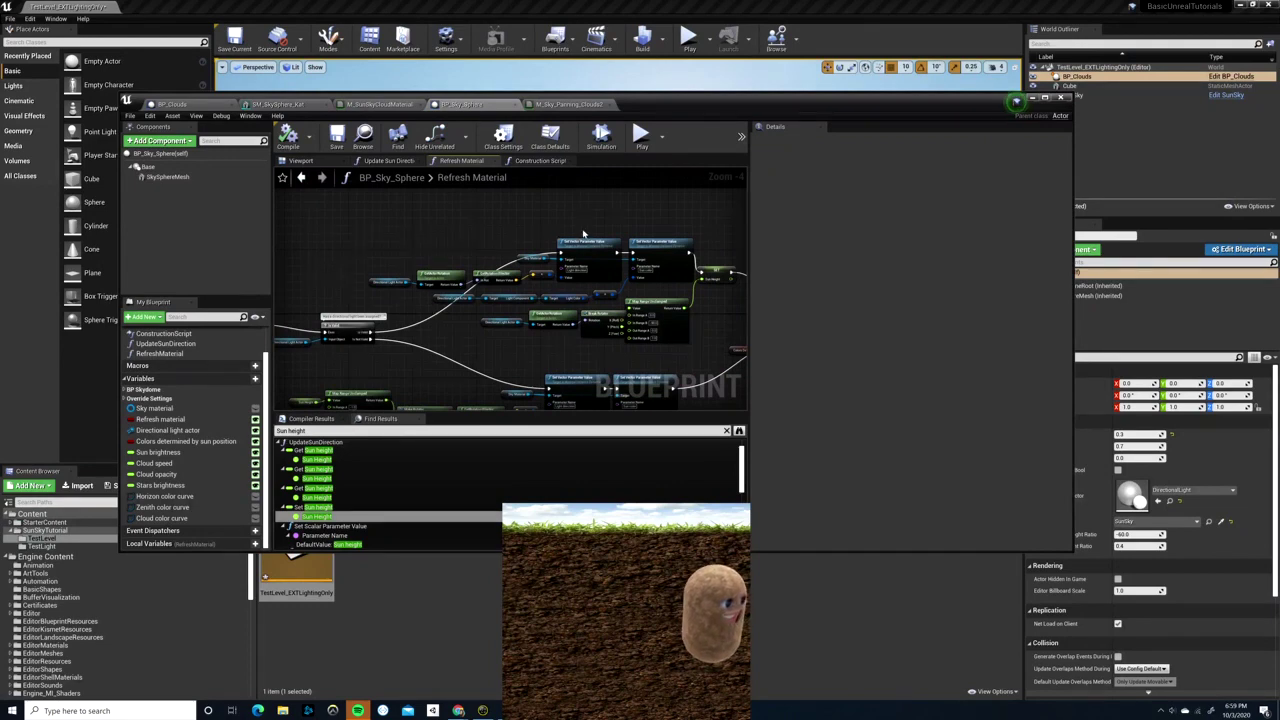
scroll(583, 233, "up", 5)
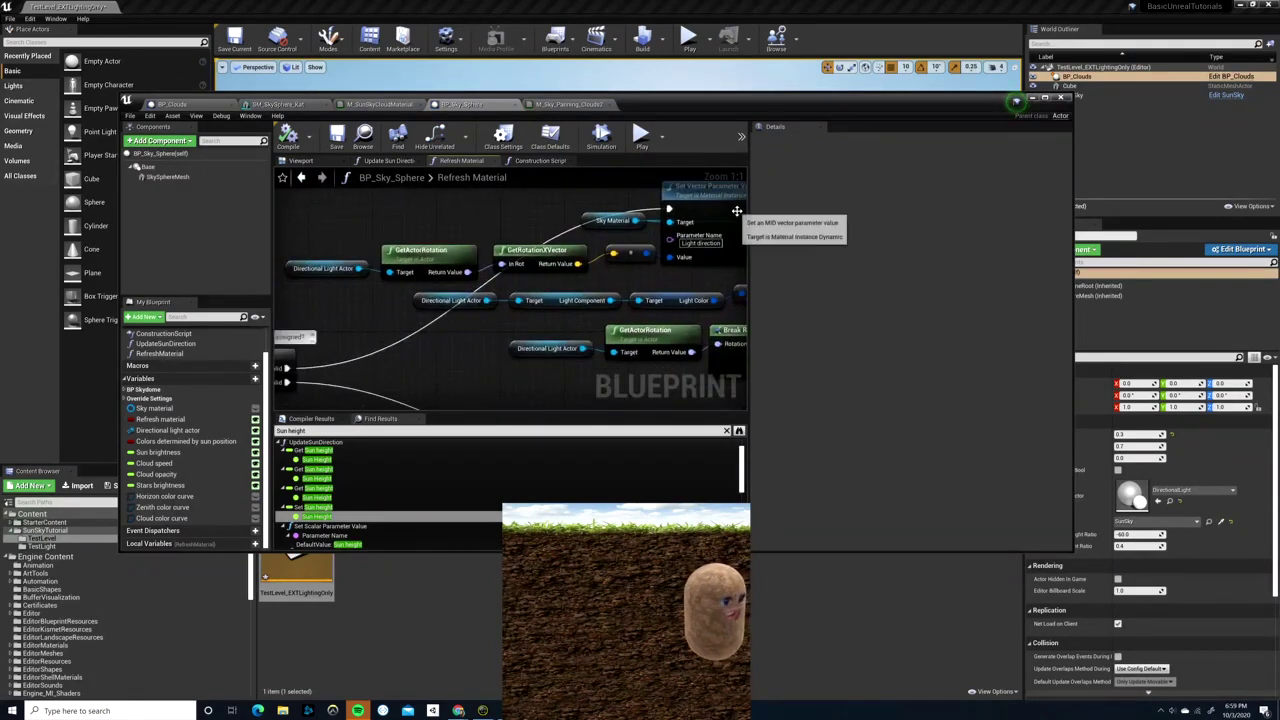
left_click_drag(748, 212, 846, 218)
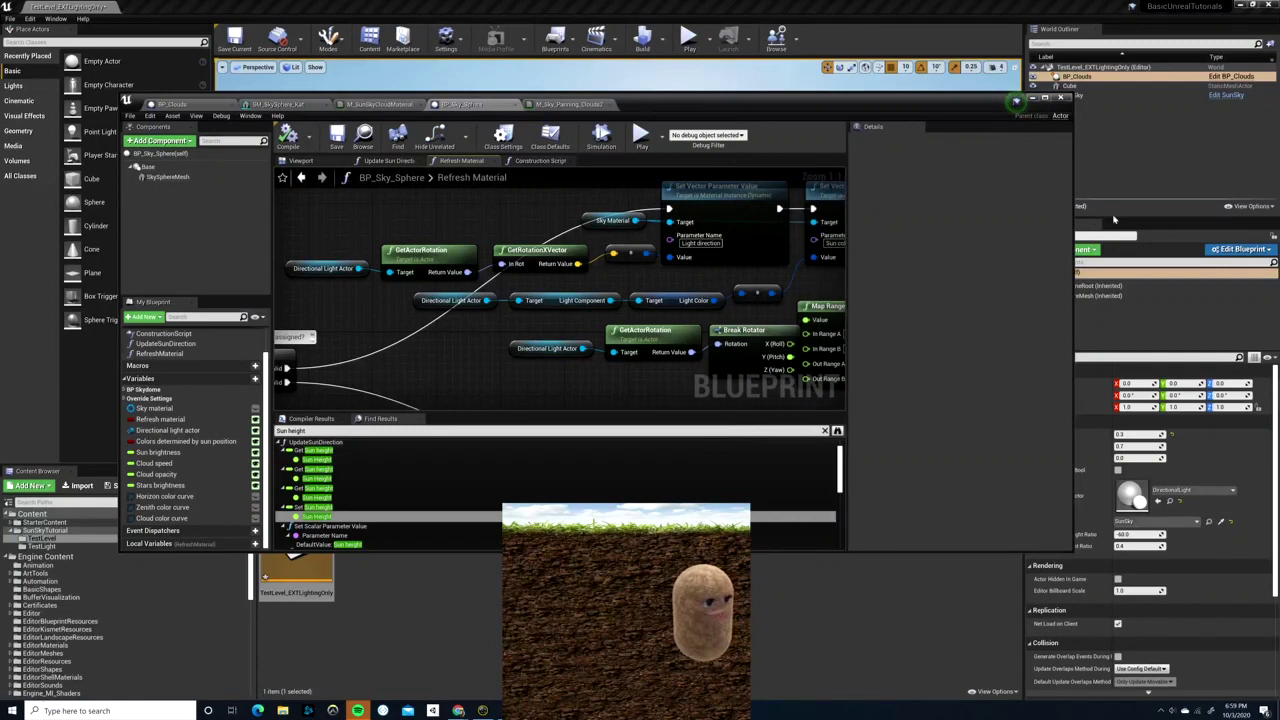
left_click_drag(1074, 229, 1226, 236)
right_click_drag(473, 345, 408, 338)
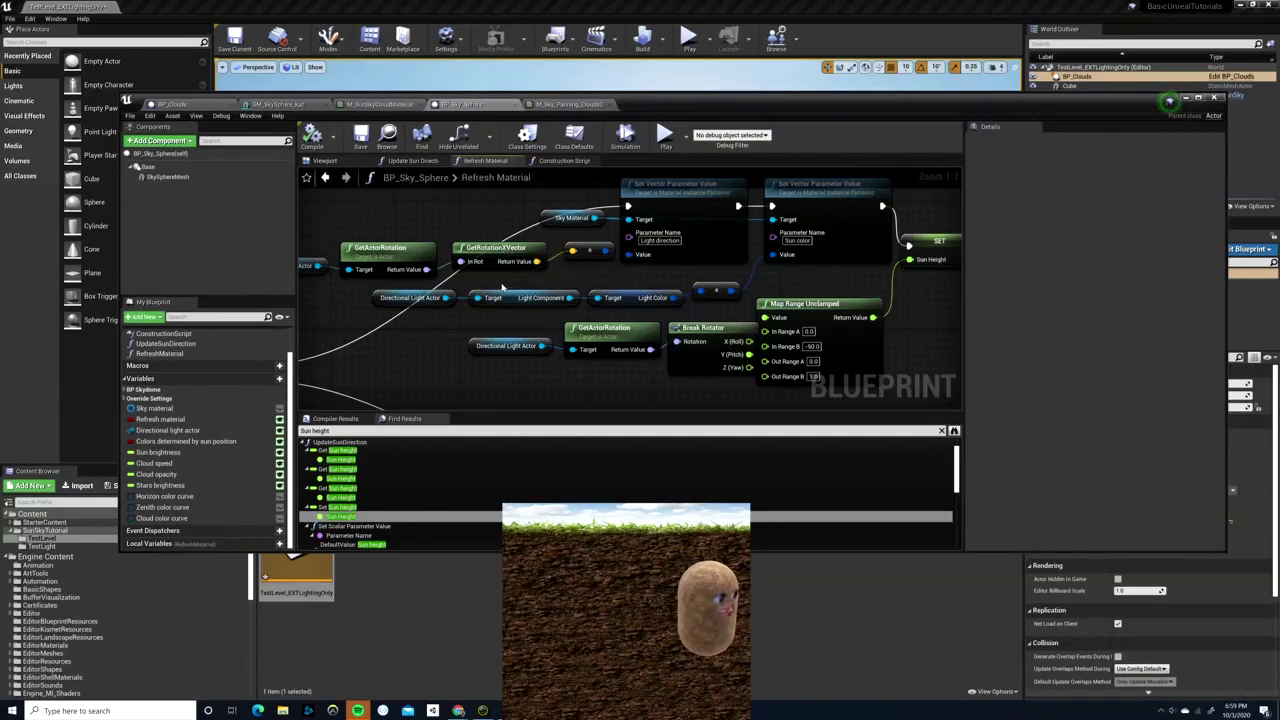
- Trace the Sun Height calculation in Refresh Material from Directional Light Actor through Break Rotator and Map Range Unclamped to the Branch
scroll(502, 287, "down", 3)
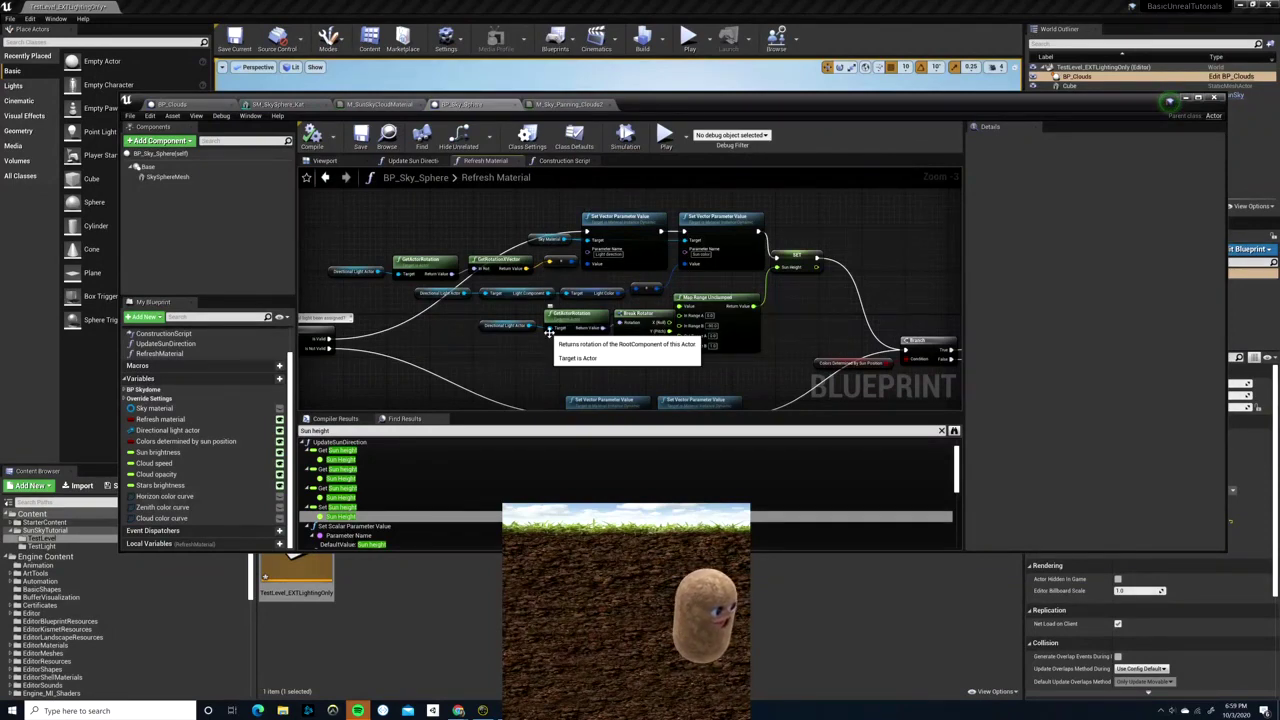
left_click(638, 343)
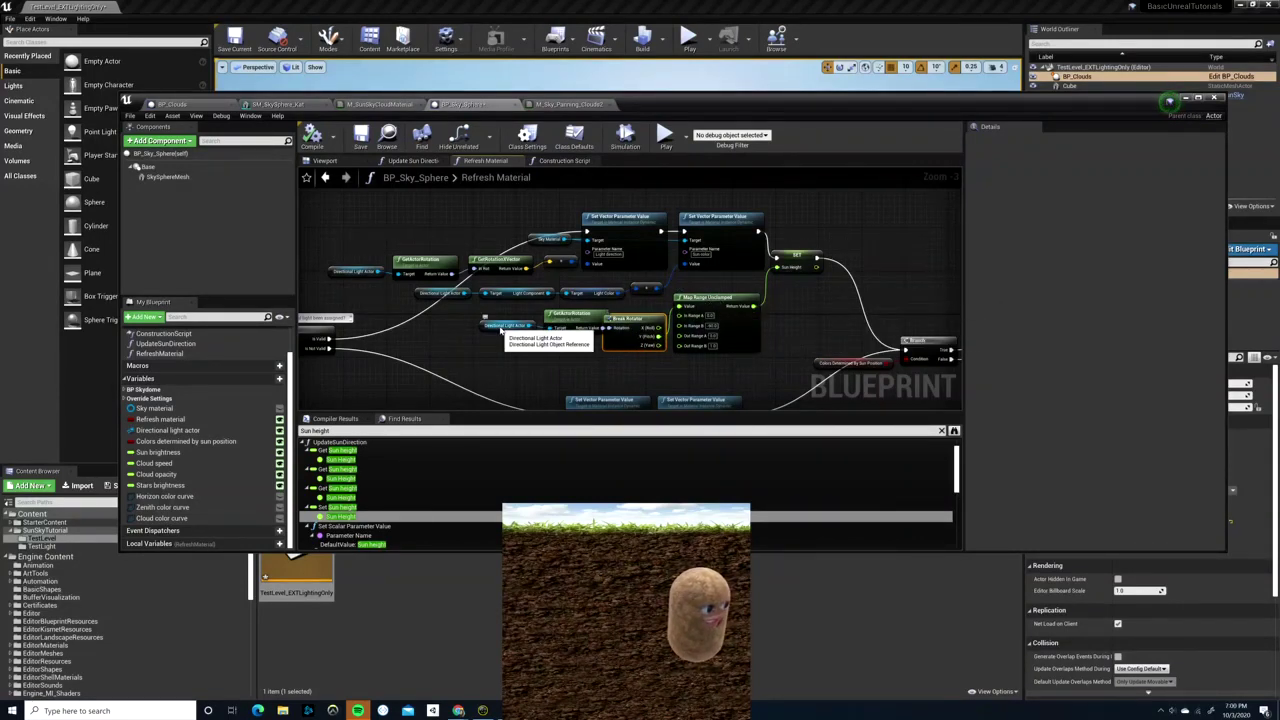
left_click(501, 330)
left_click(593, 322)
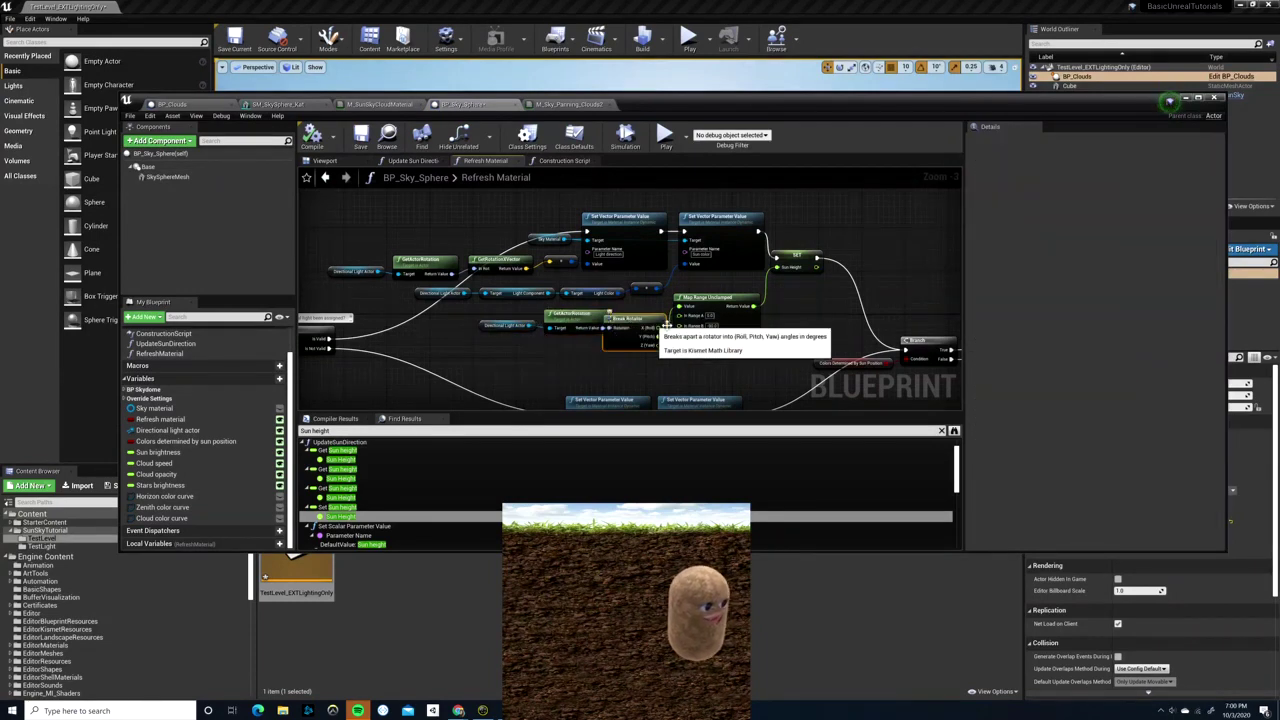
left_click(745, 328)
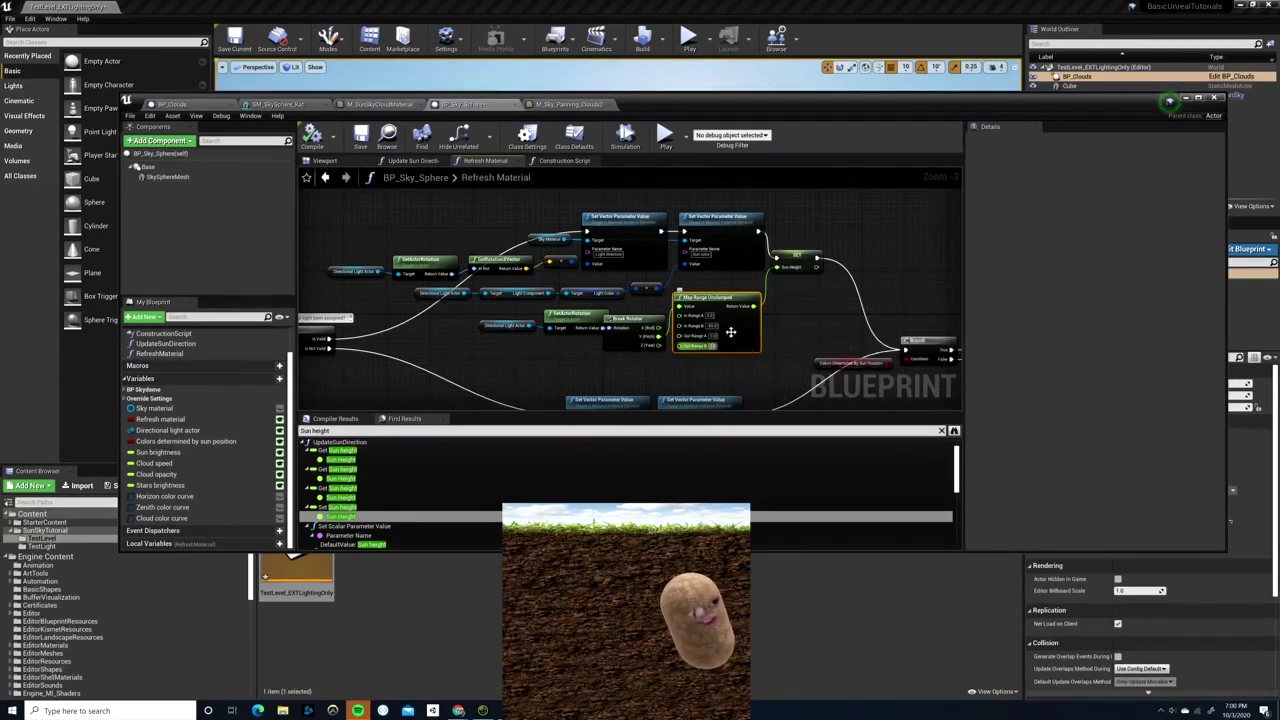
right_click_drag(676, 366, 600, 369)
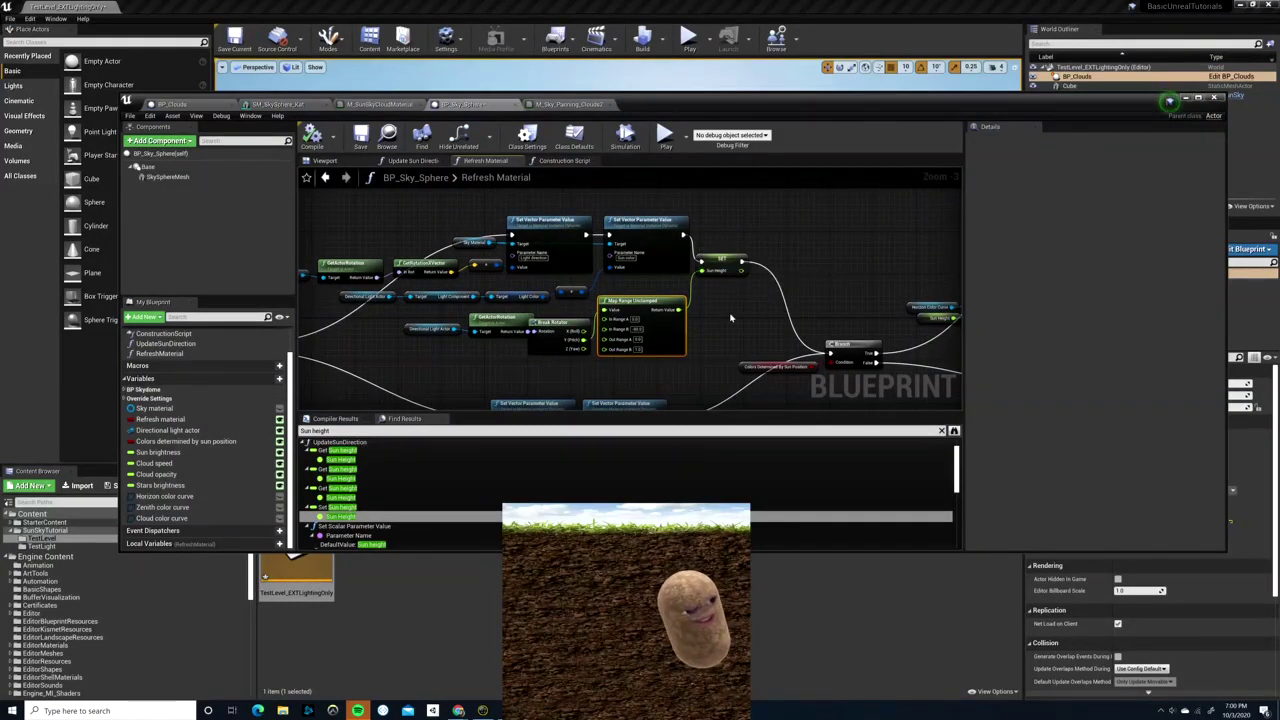
right_click_drag(730, 318, 576, 312)
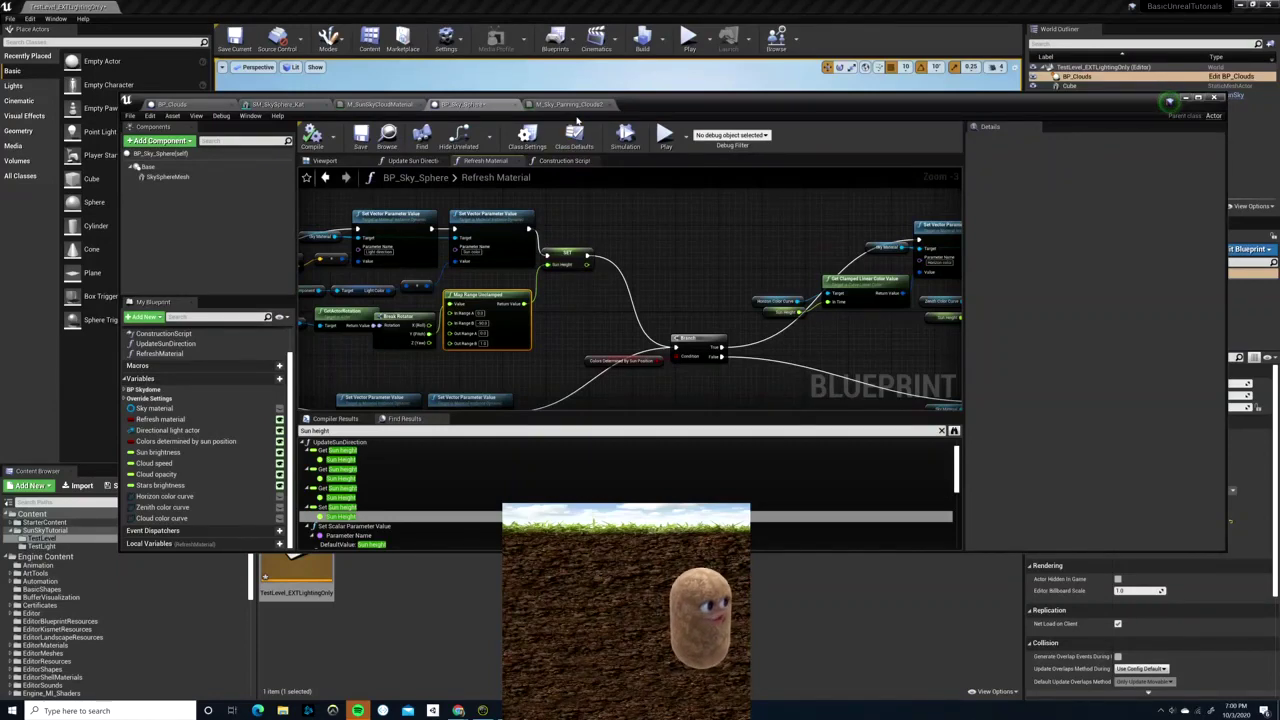
- Check the Sun height parameter in the original panning clouds material and open Set Scalar Sun Hieght from BP_Clouds' Construction Script
left_click(570, 106)
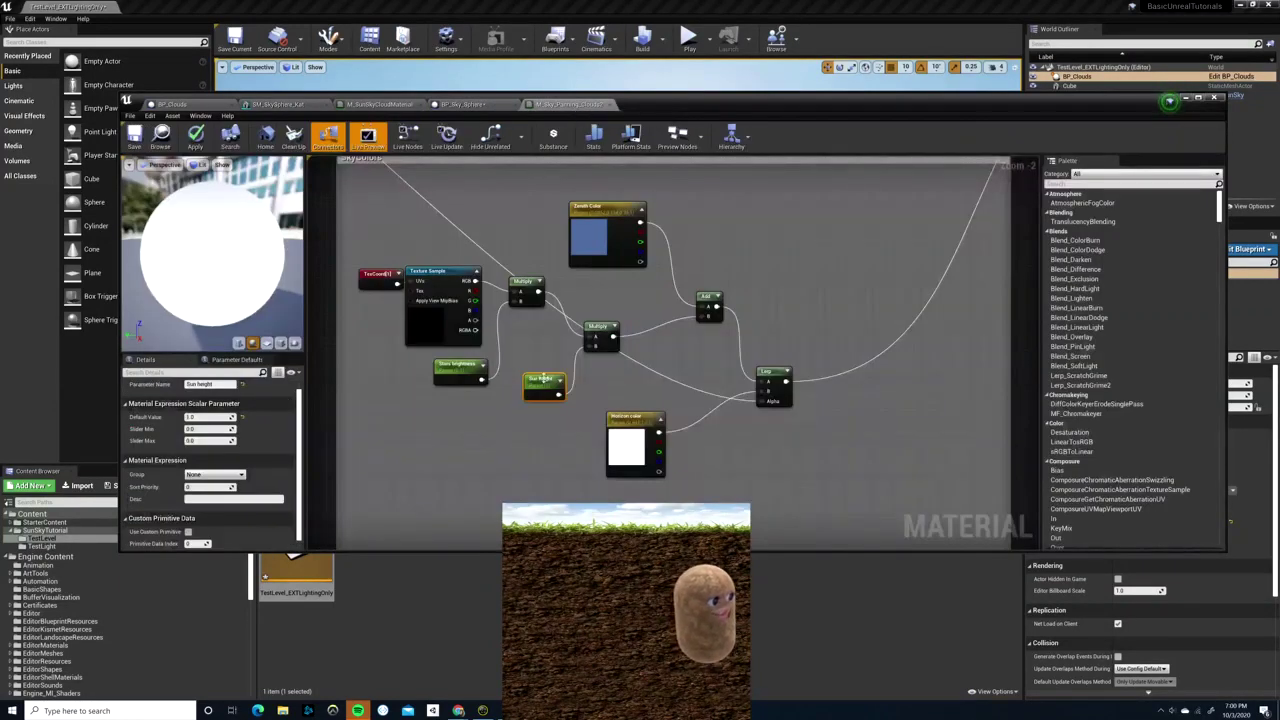
left_click(468, 105)
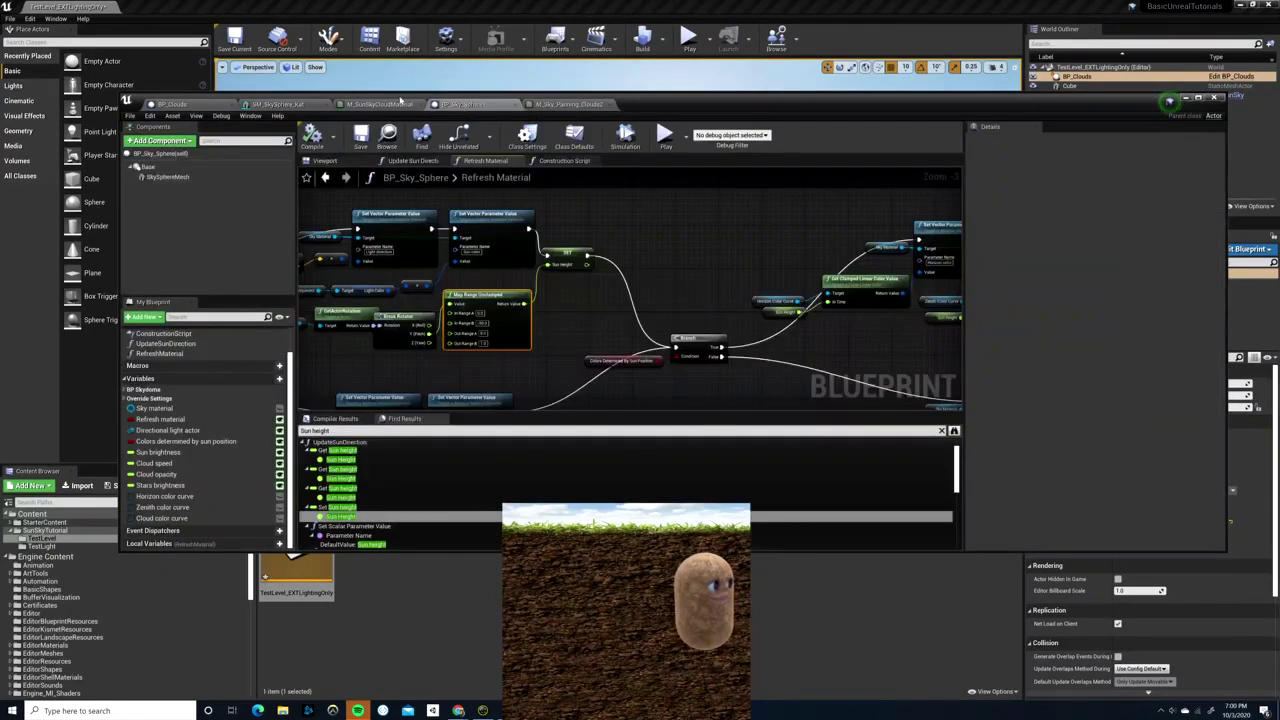
left_click(374, 106)
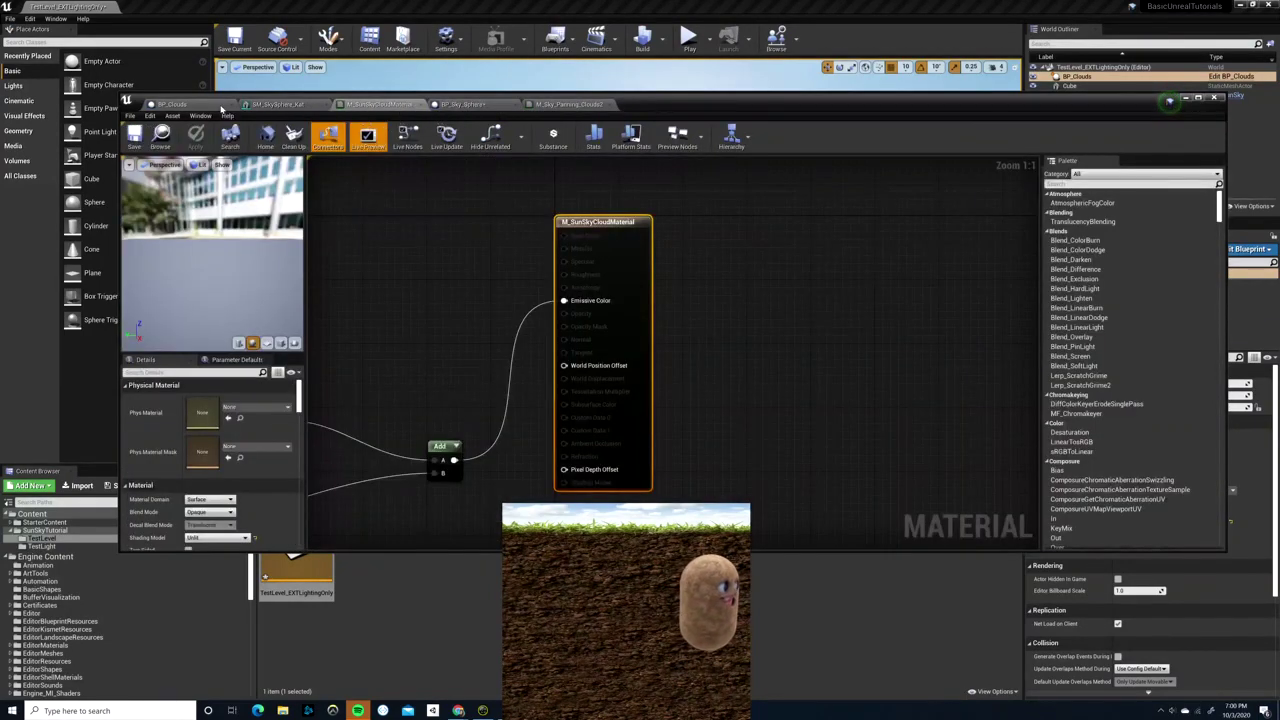
left_click(200, 105)
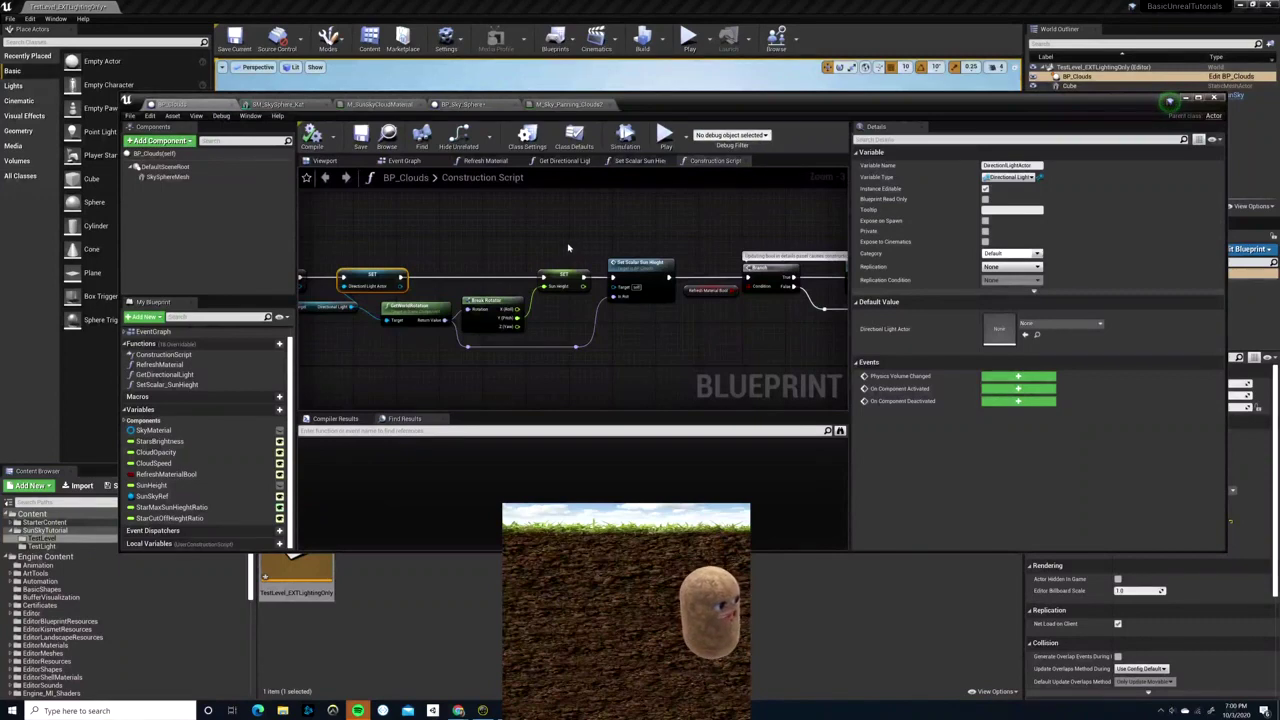
right_click_drag(573, 318, 539, 327)
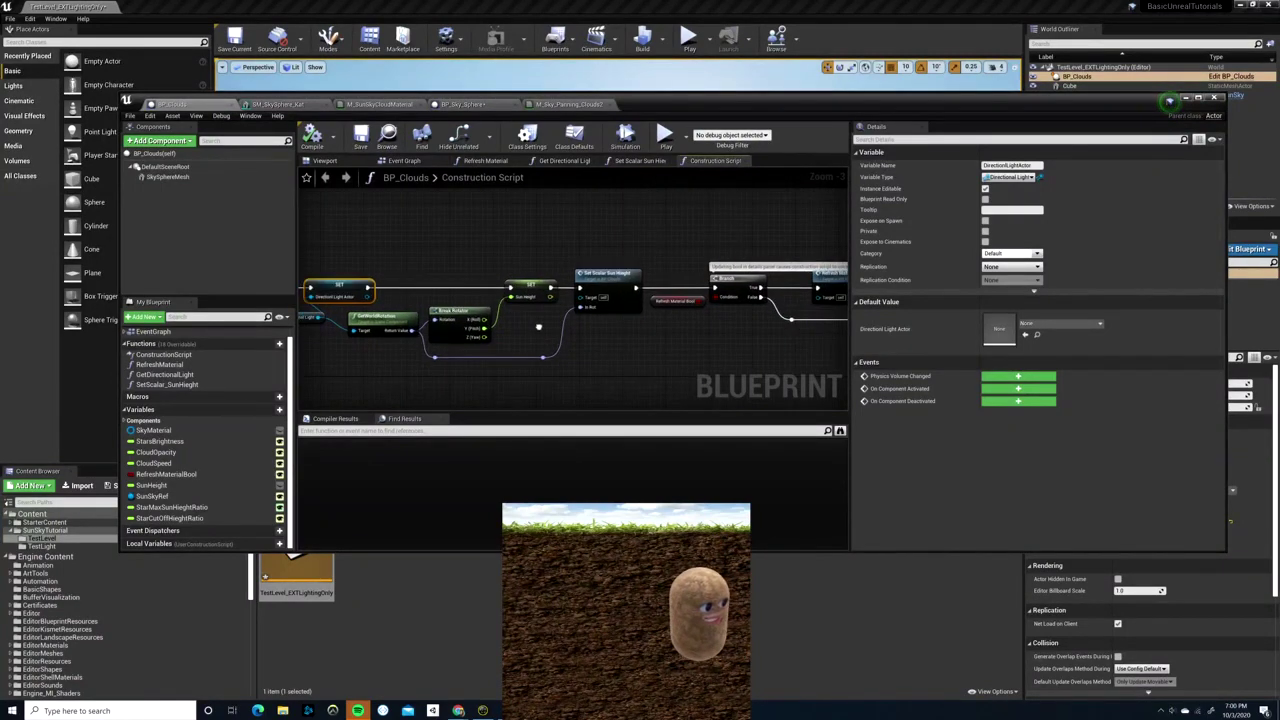
double_click(601, 287)
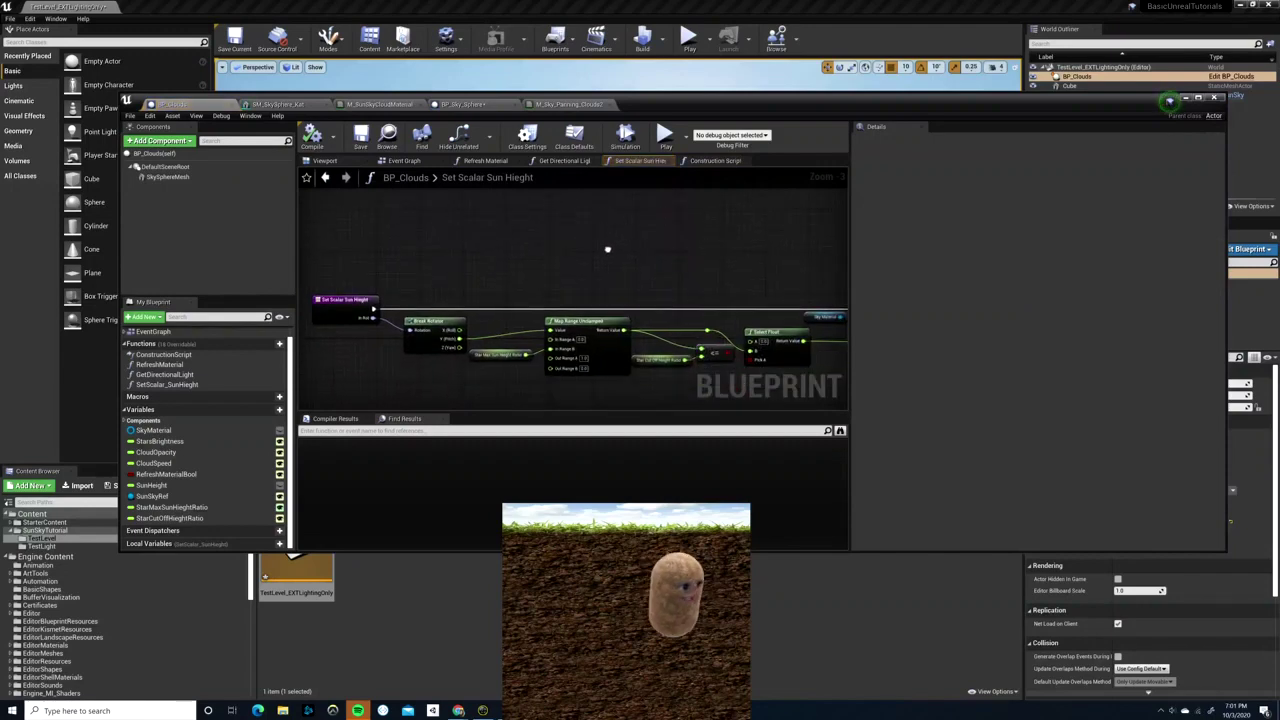
- Inspect the Star Max Sun Height Ratio and Star Cut Off Height Ratio inputs, narrowing the window to reveal the BP_Clouds actor's settings
left_click(502, 356)
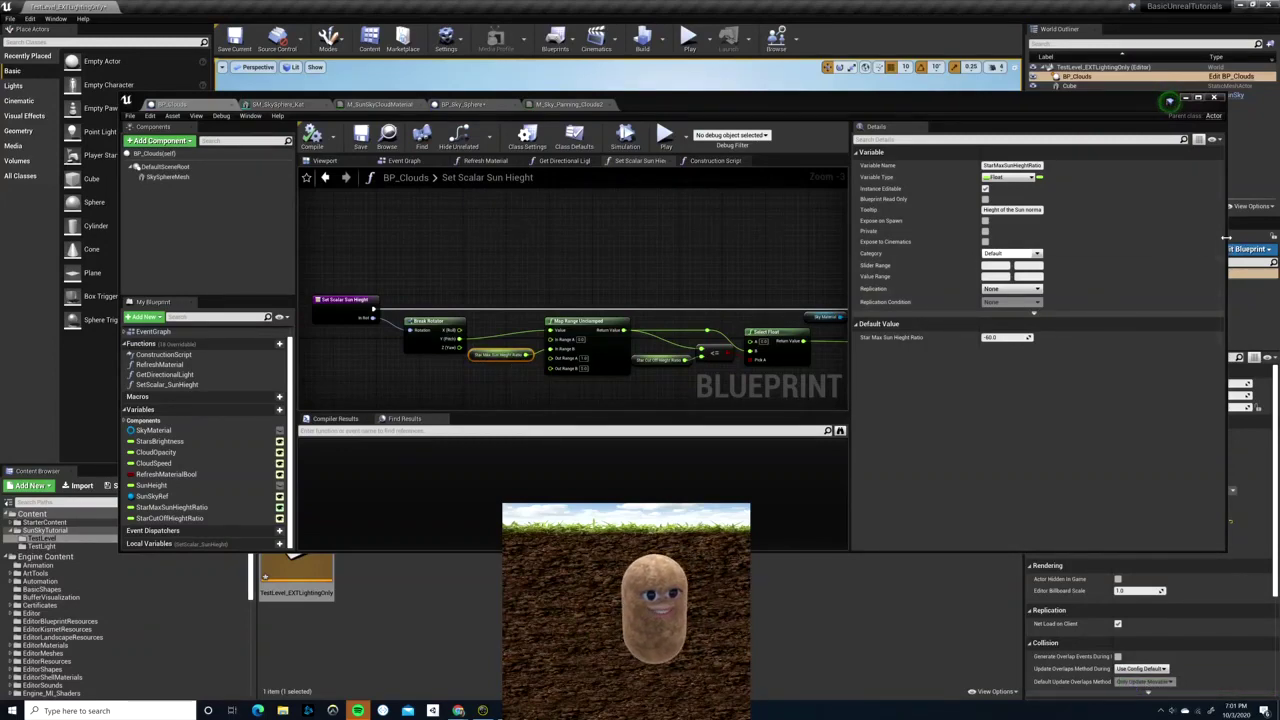
left_click_drag(1226, 244, 1020, 250)
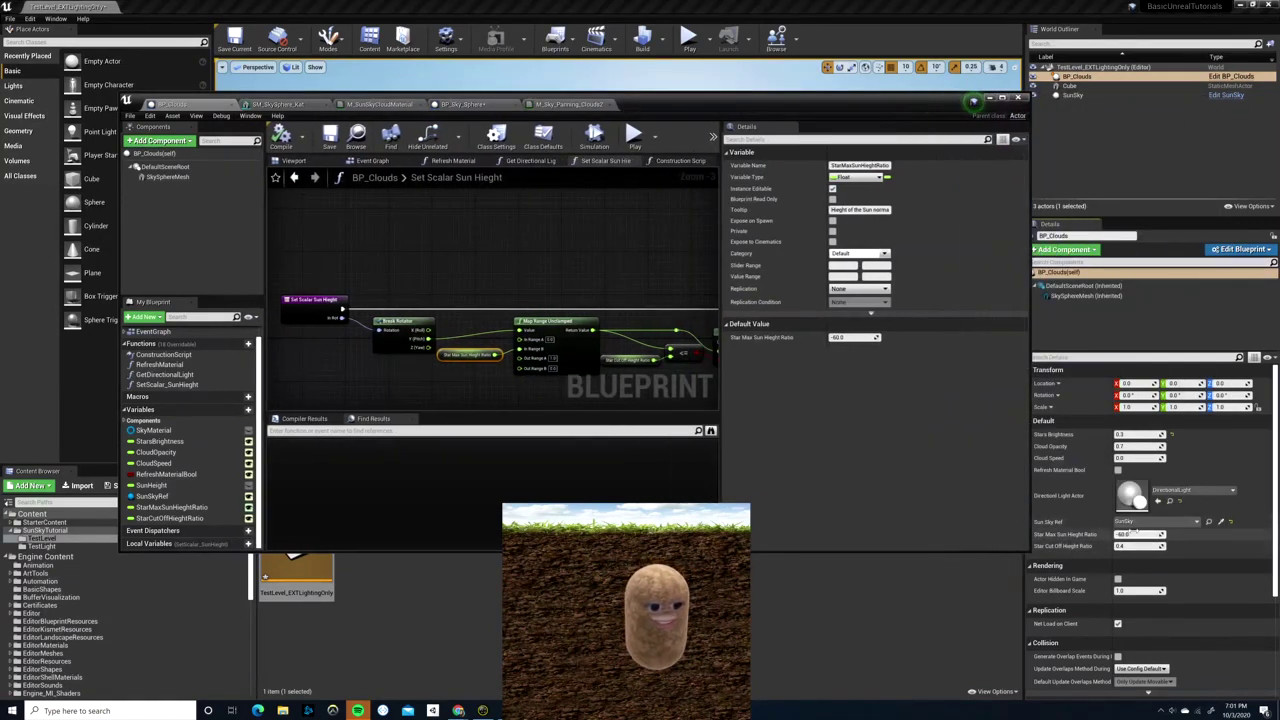
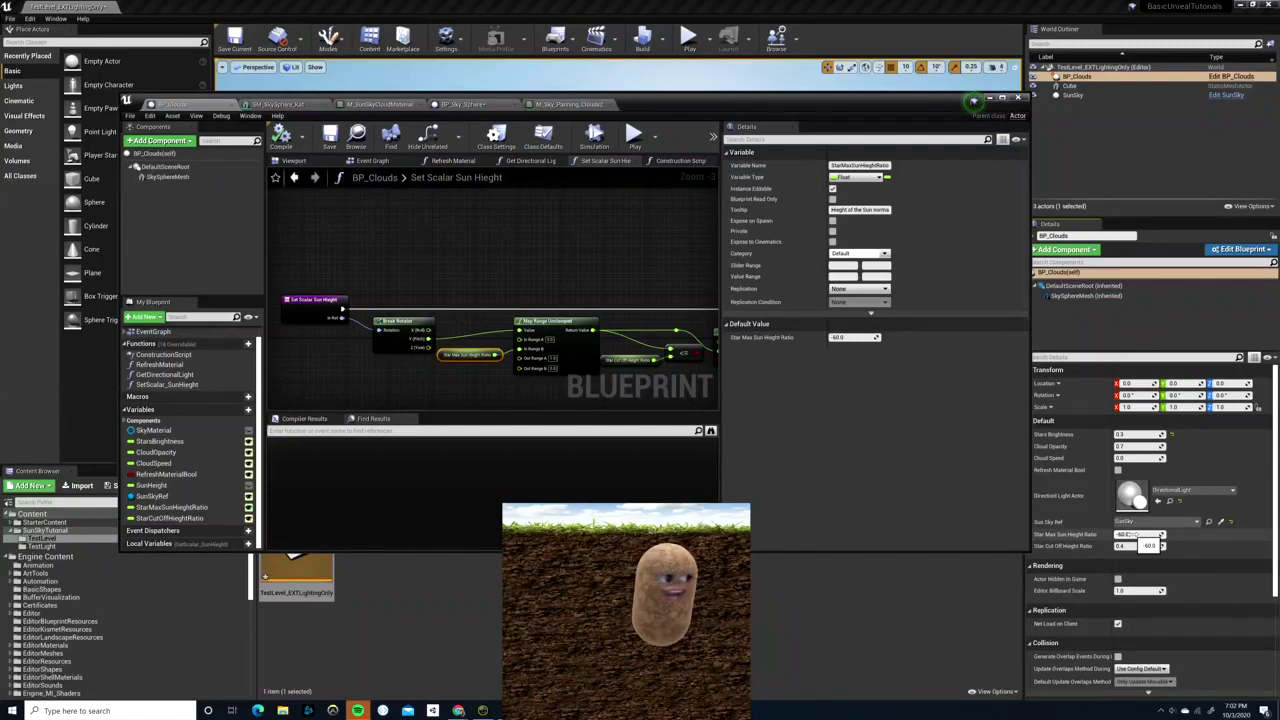
right_click_drag(636, 298, 532, 268)
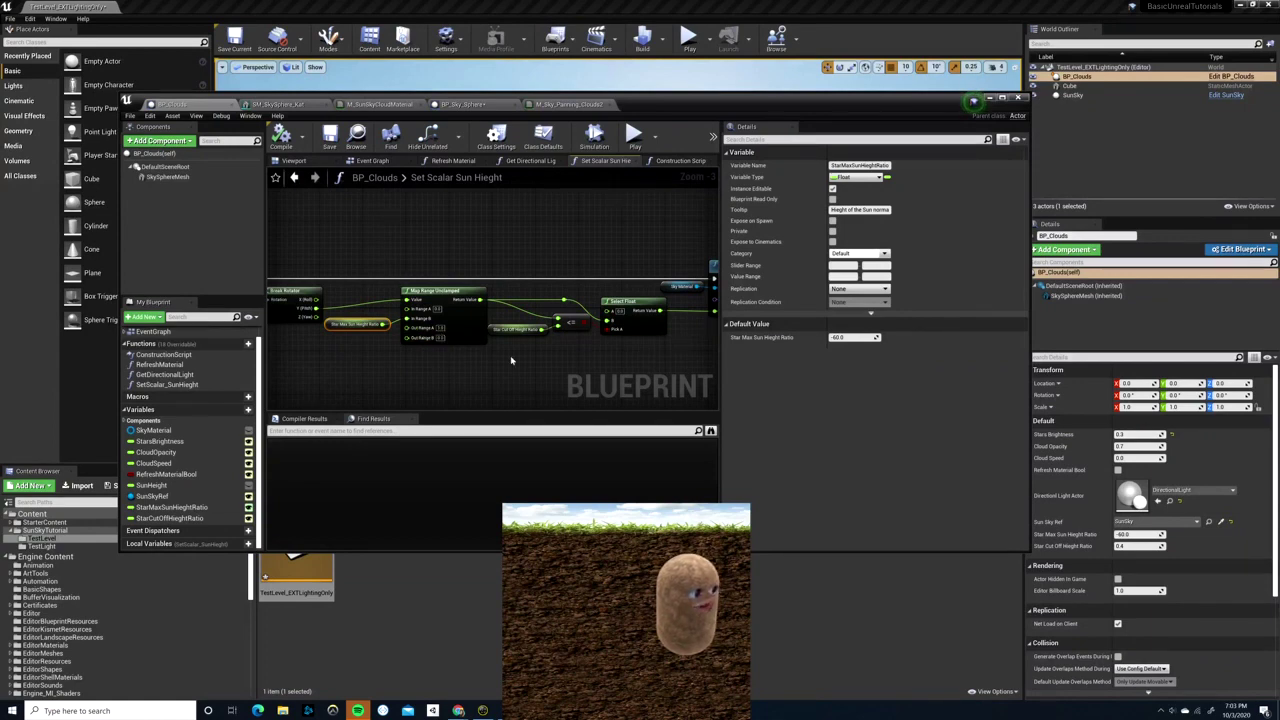
right_click_drag(554, 352, 470, 348)
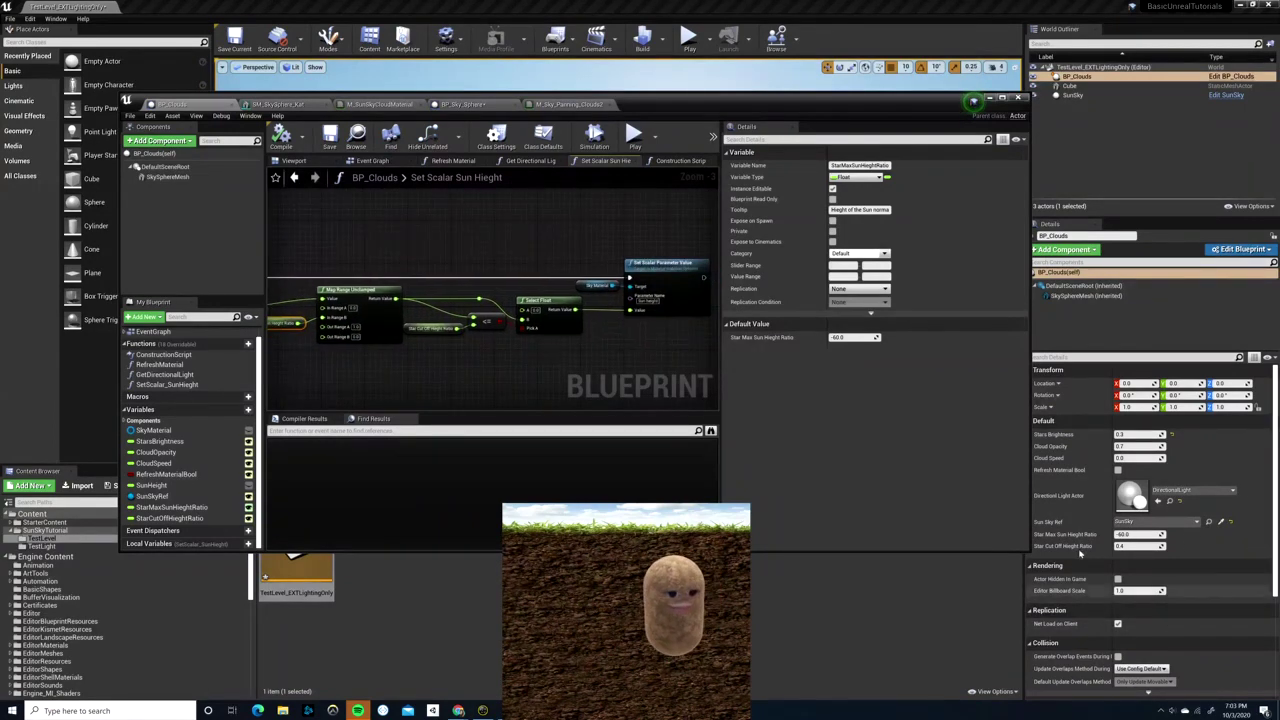
- Follow the Select Float output into the Set Scalar Parameter Value node for Sun height
right_click_drag(595, 361, 563, 397)
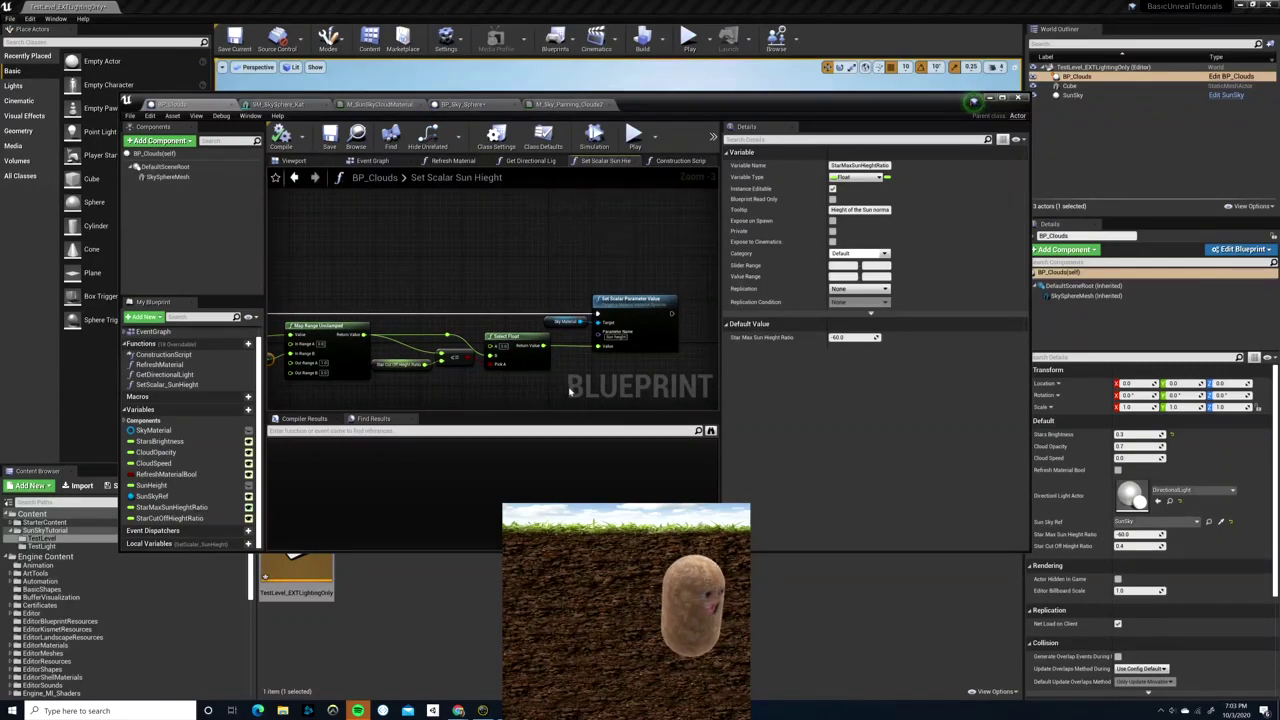
right_click_drag(569, 392, 615, 381)
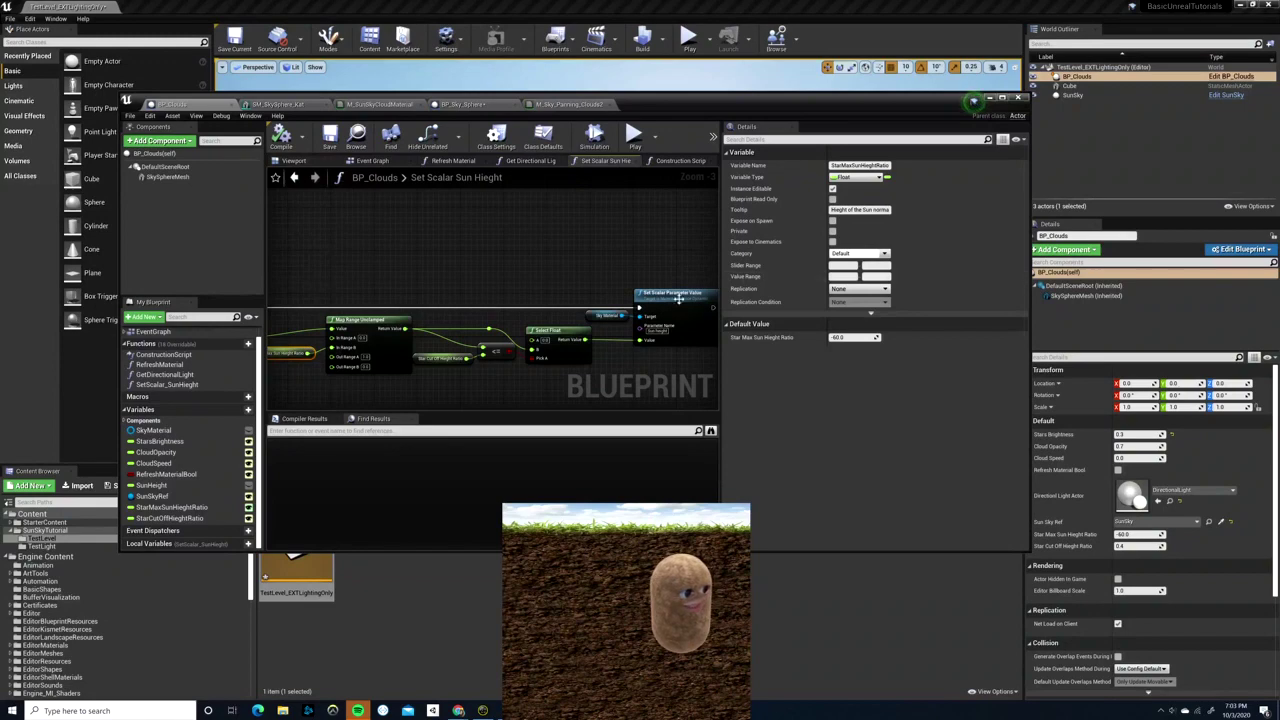
right_click_drag(665, 345, 590, 354)
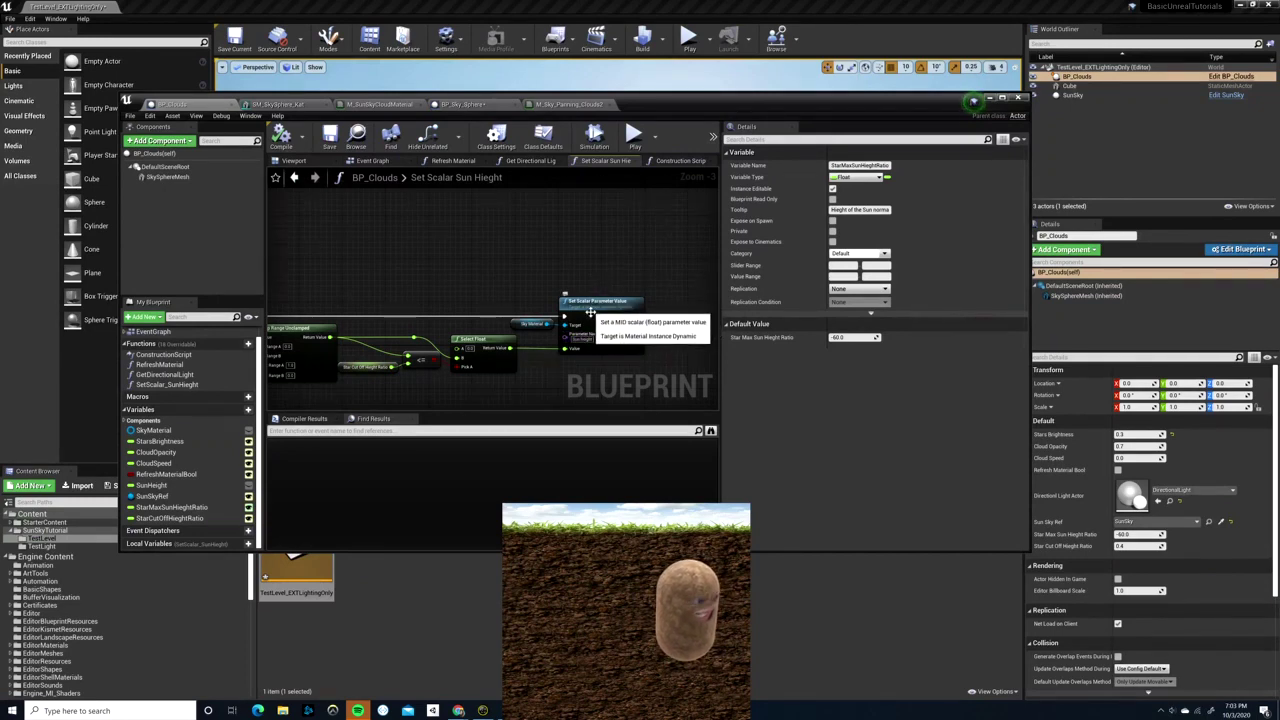
- Return to BP_Clouds' Construction Script and review it from its entry node to the final Refresh Material Bool setter
left_click(679, 161)
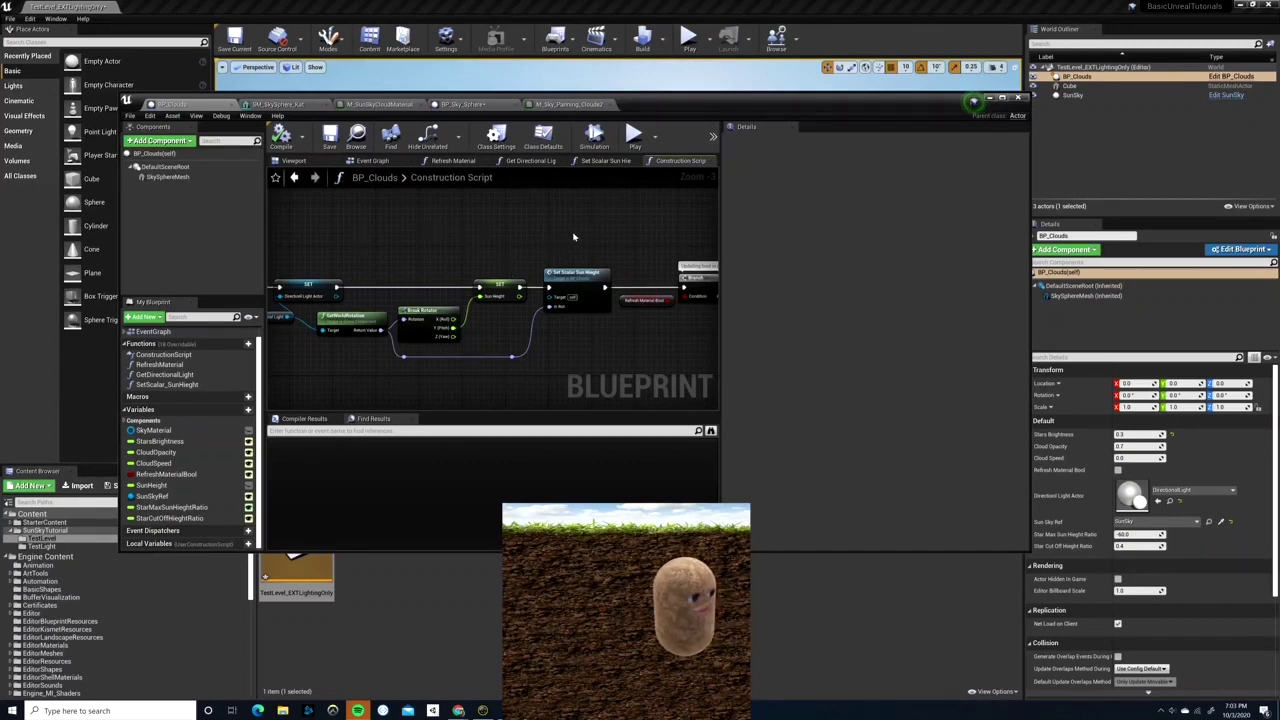
right_click_drag(592, 234, 800, 241)
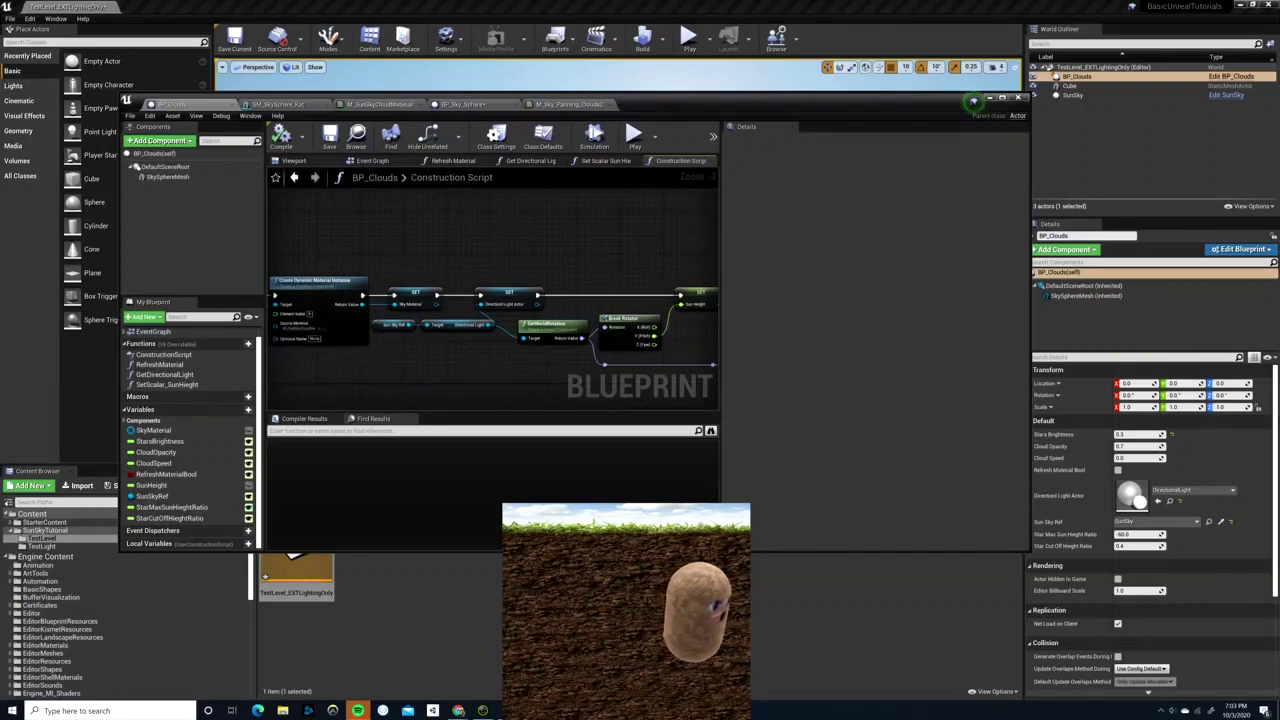
right_click_drag(560, 300, 727, 295)
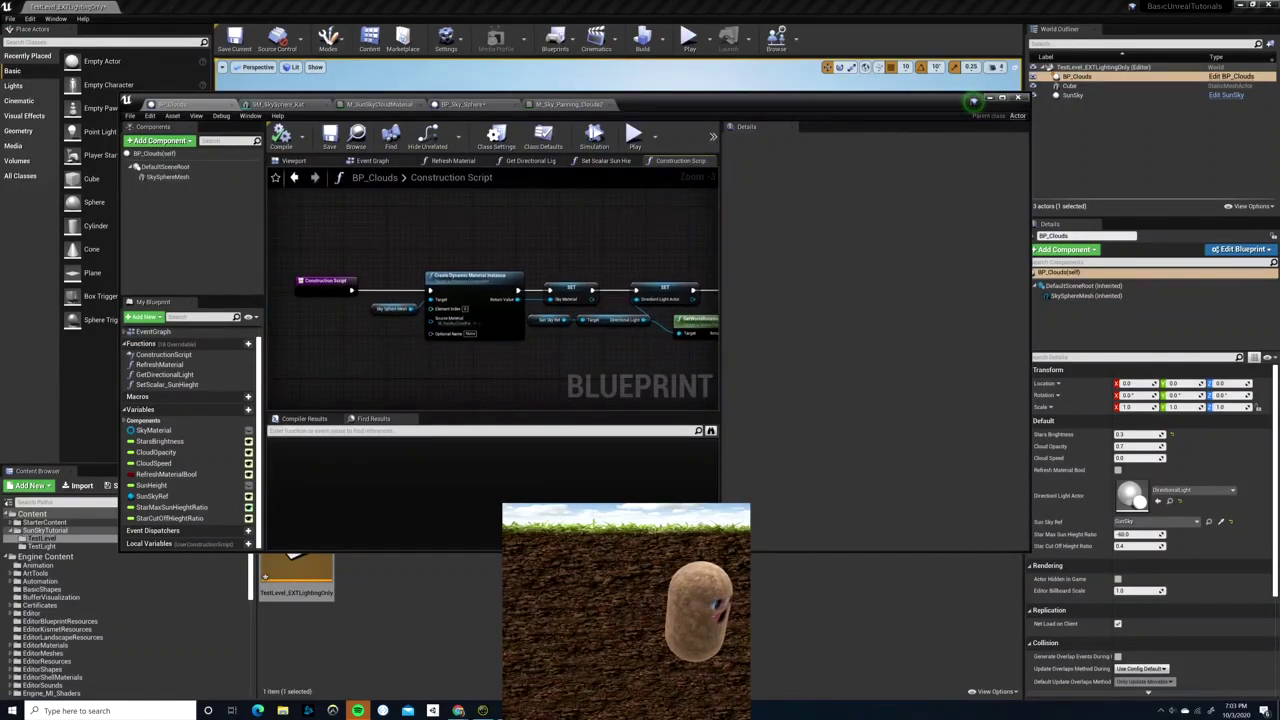
right_click_drag(947, 236, 298, 238)
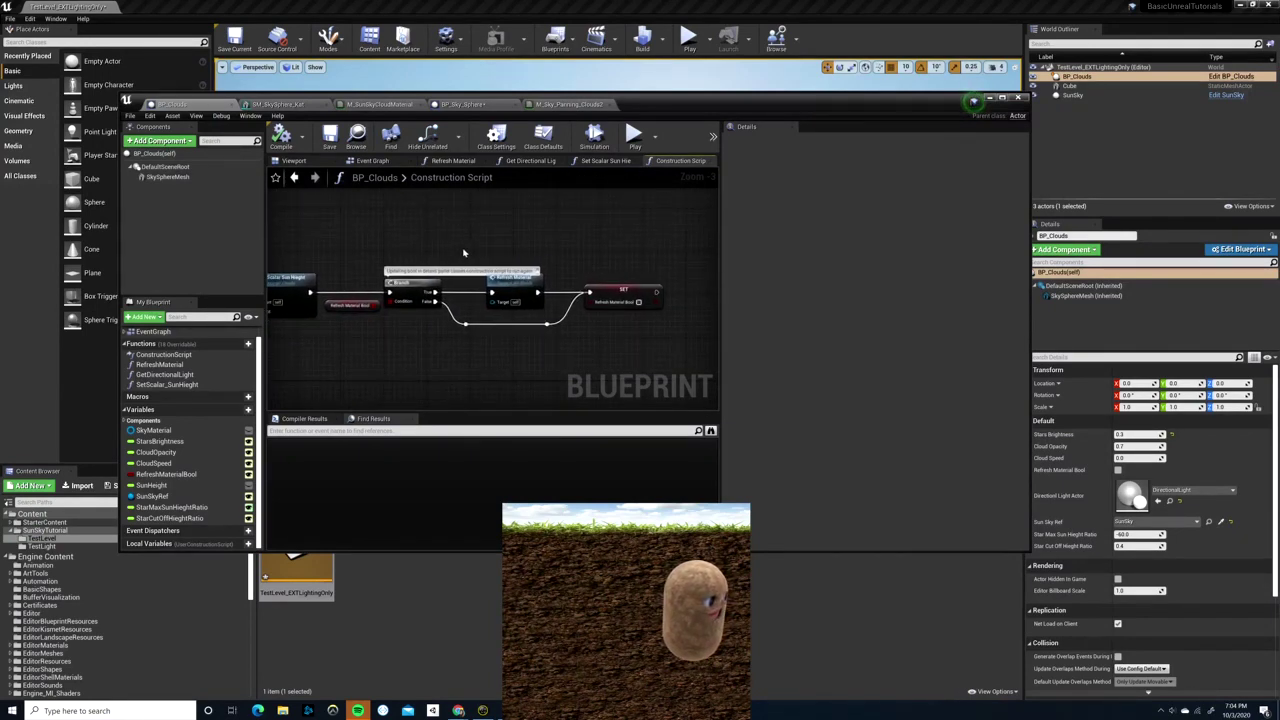
- Open the Refresh Material function and examine its scalar parameter nodes for cloud speed, cloud opacity and stars brightness
double_click(521, 293)
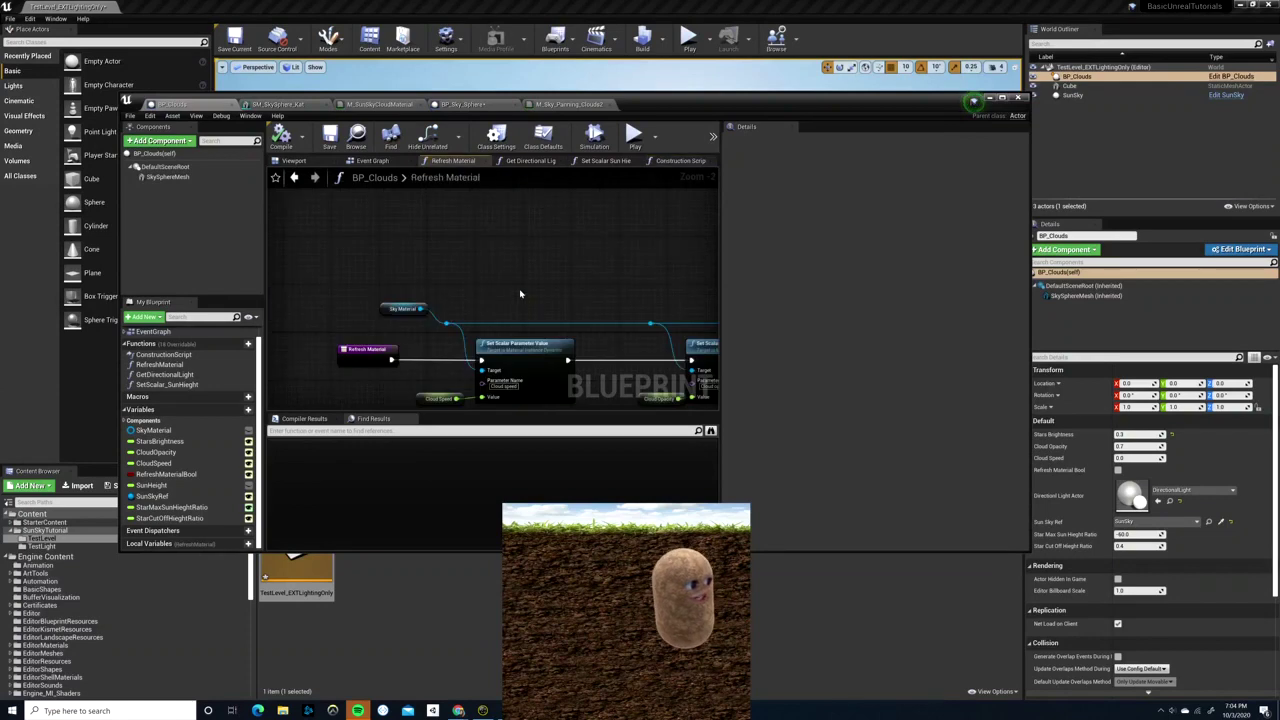
scroll(557, 235, "up", 1)
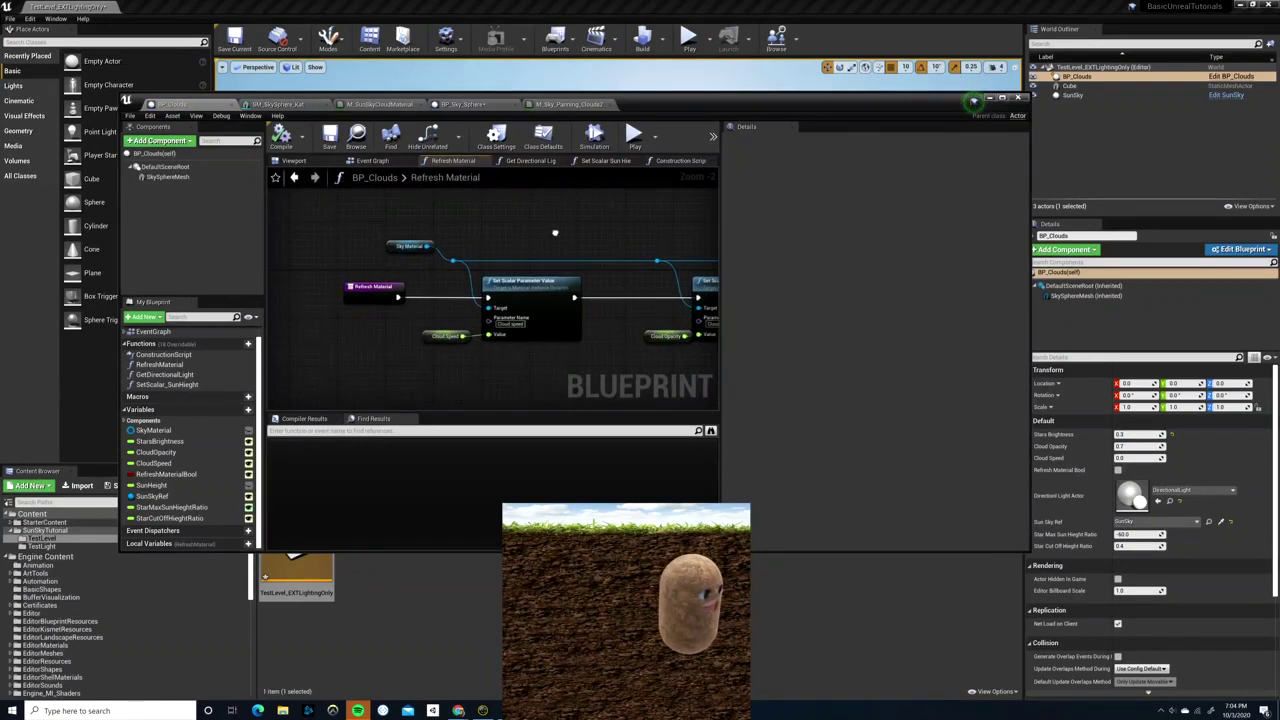
left_click(530, 292)
right_click_drag(624, 371, 466, 371)
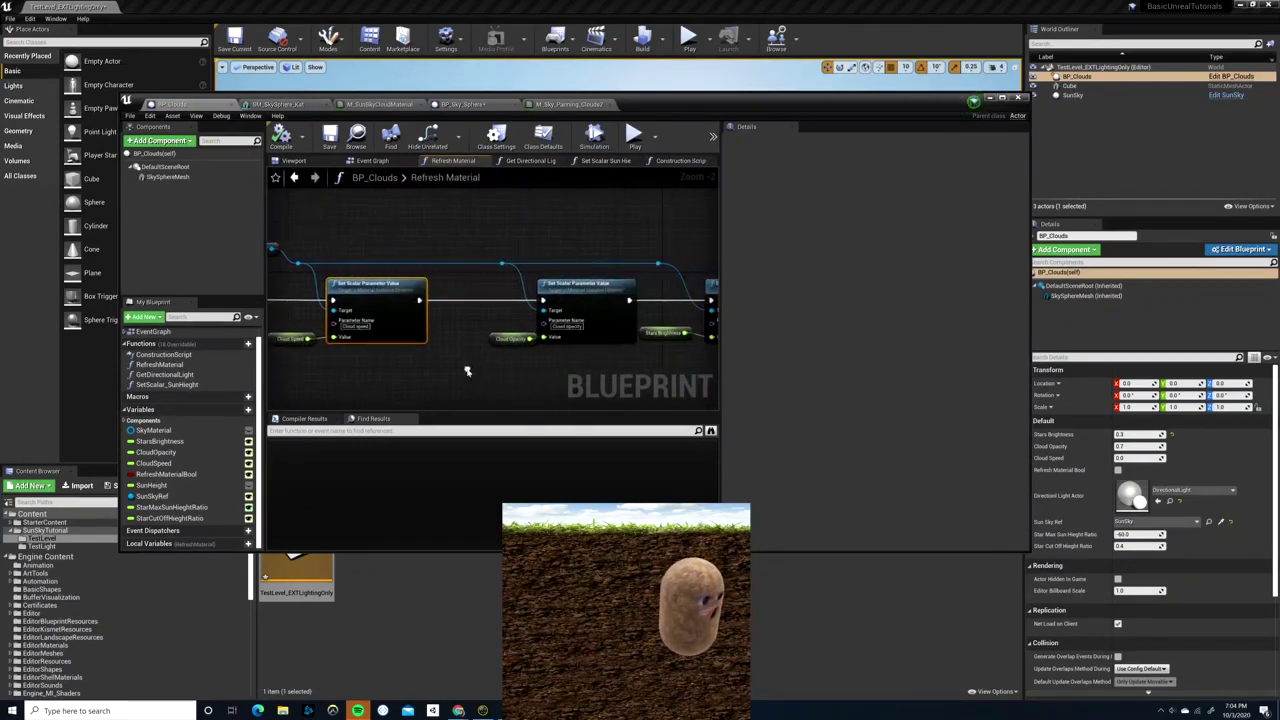
left_click(562, 292)
right_click_drag(612, 388, 368, 379)
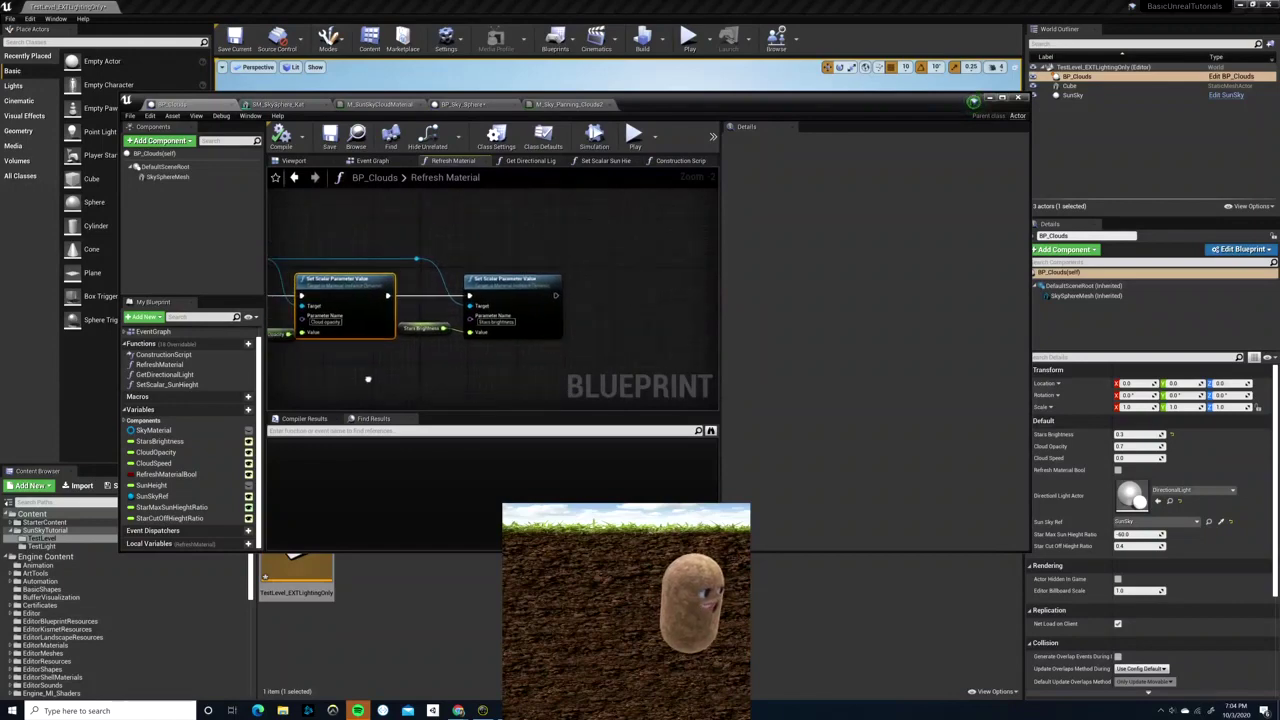
left_click(510, 300)
scroll(415, 334, "down", 3)
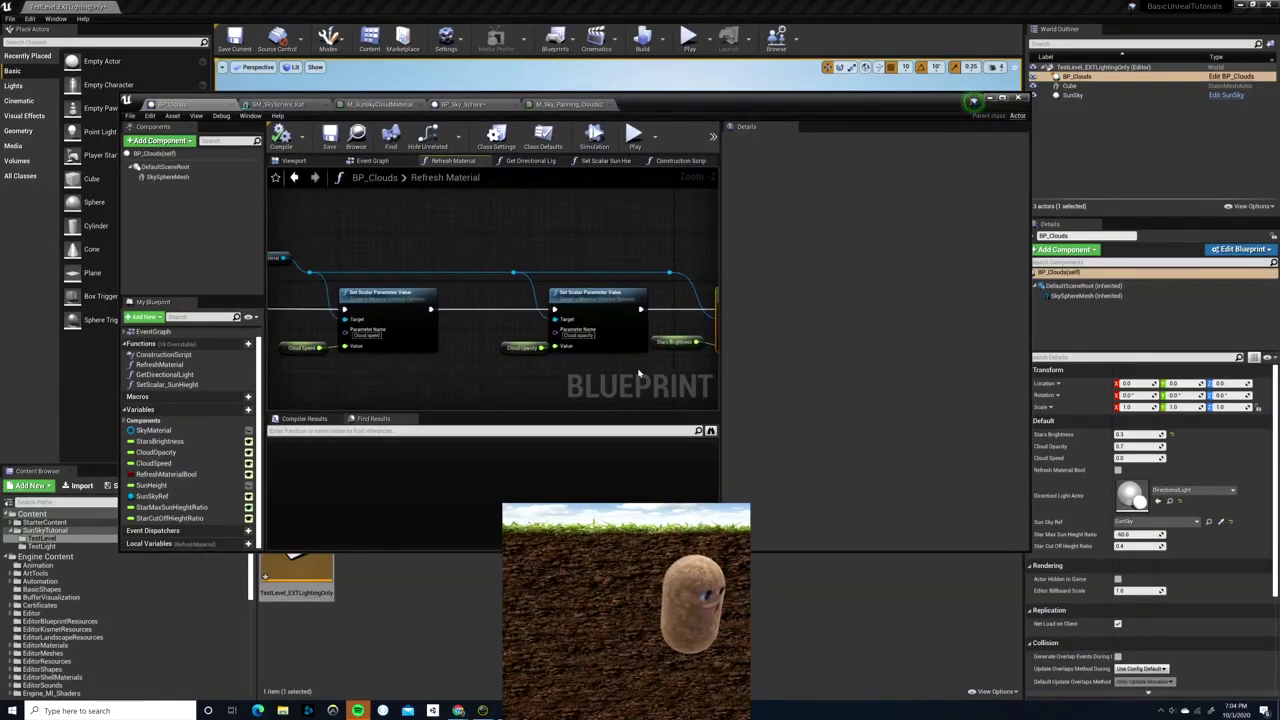
scroll(540, 362, "up", 2)
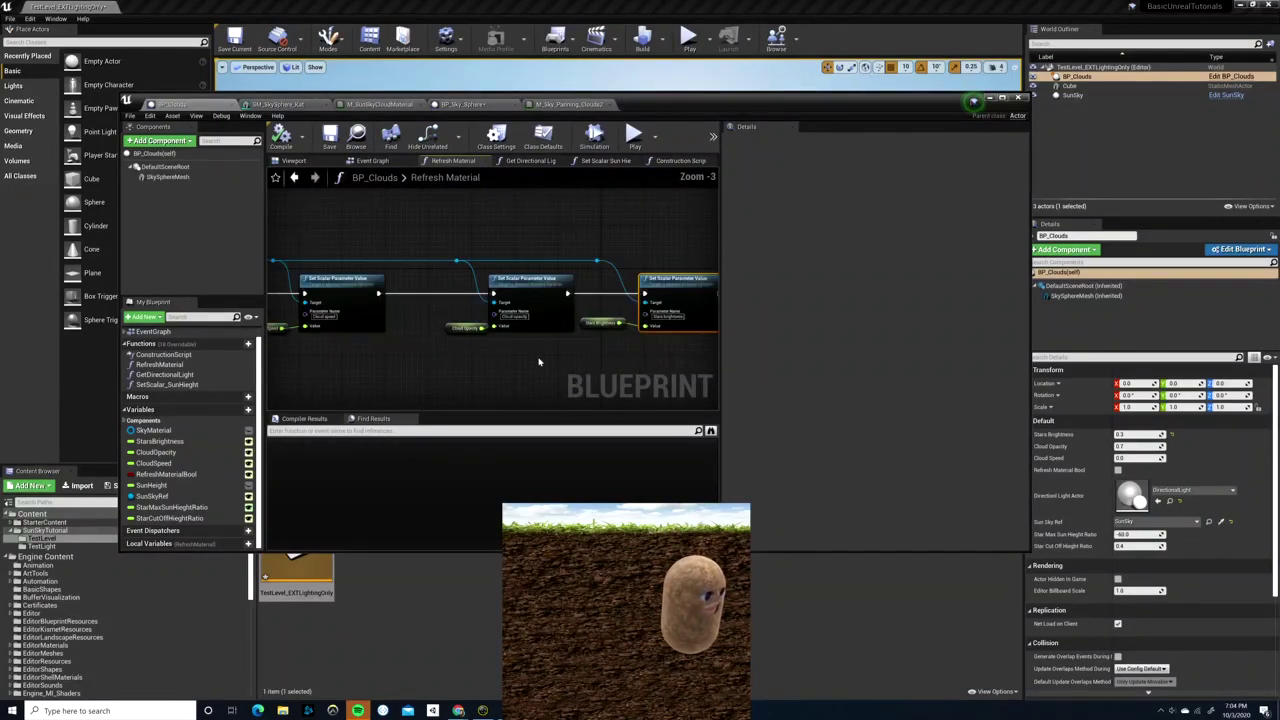
scroll(543, 362, "down", 1)
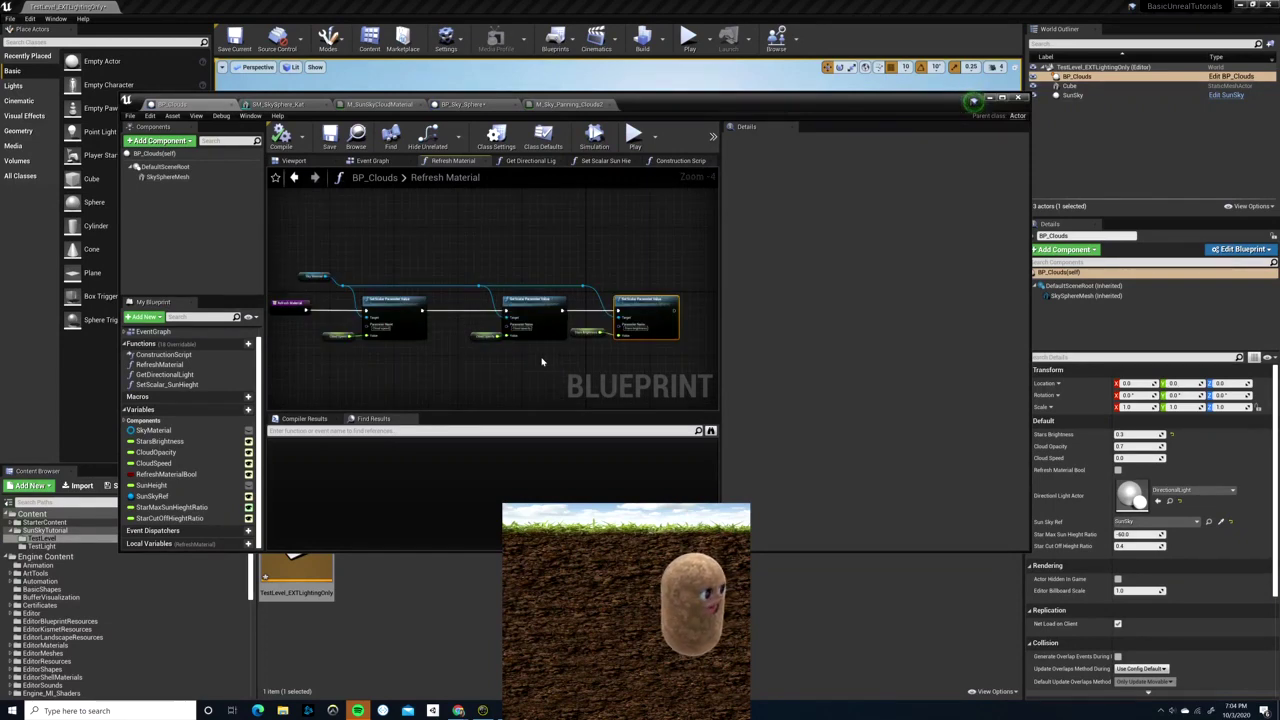
- Review the Set Scalar Sun Hieght and Get Directional Light function graphs of BP_Clouds
left_click(679, 161)
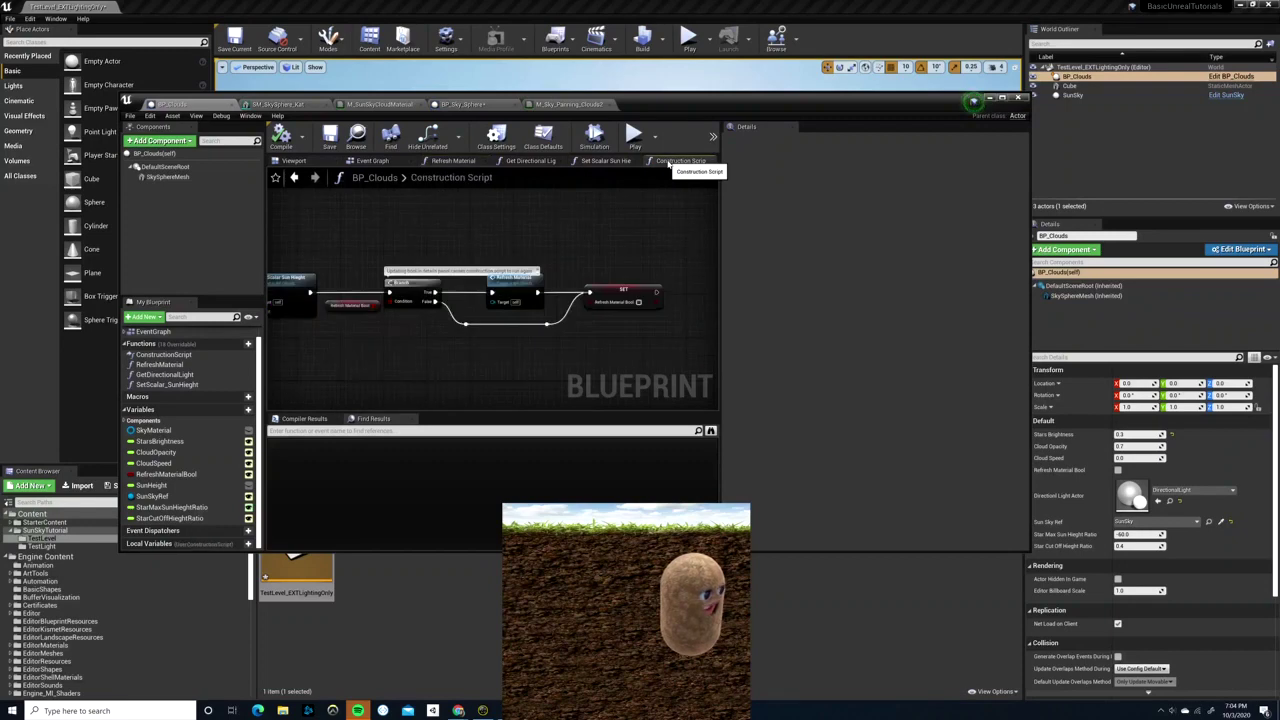
left_click(596, 161)
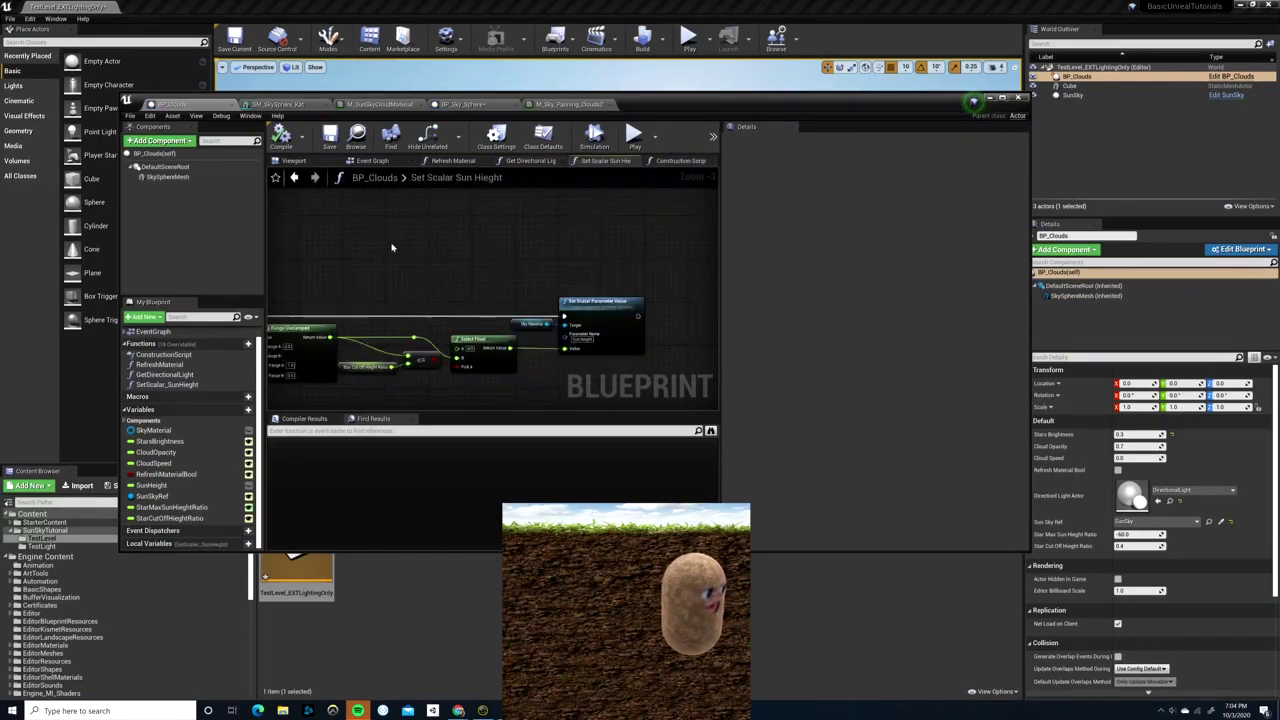
right_click_drag(390, 240, 482, 204)
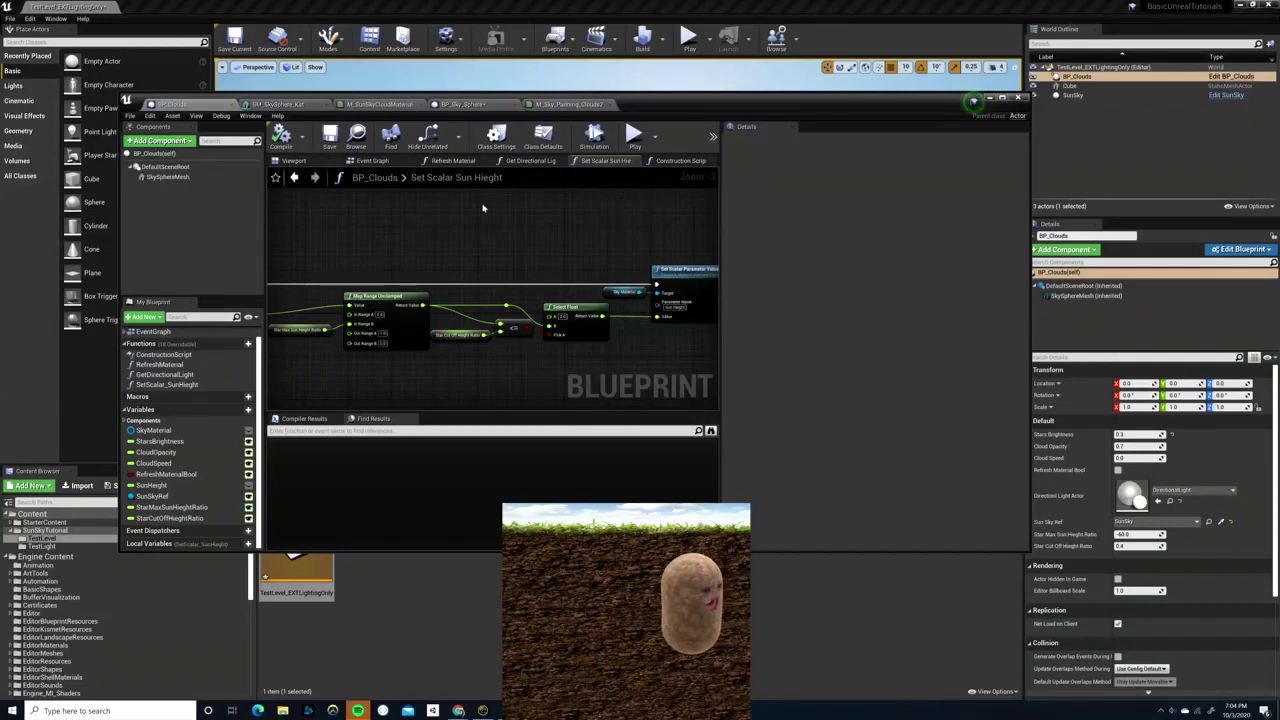
left_click(530, 161)
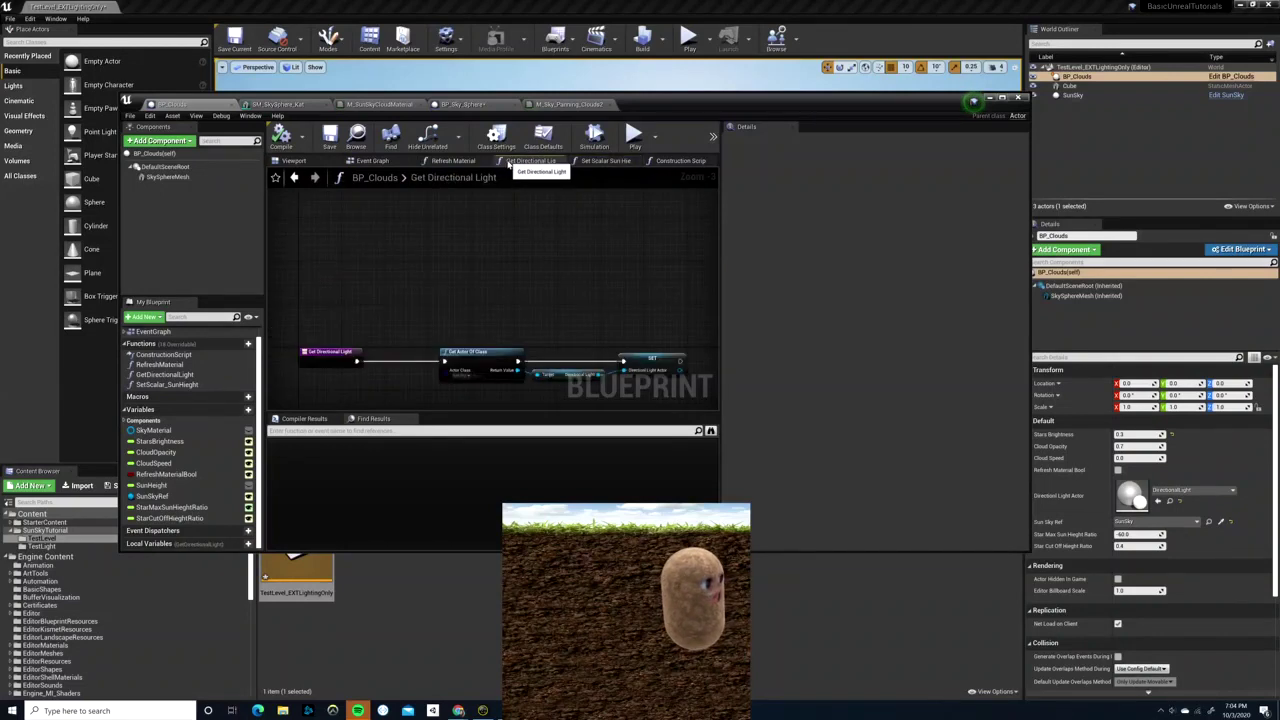
- Examine the full BP_Clouds Construction Script node chain from its entry node to the refresh branch
left_click(668, 161)
scroll(568, 216, "up", 3)
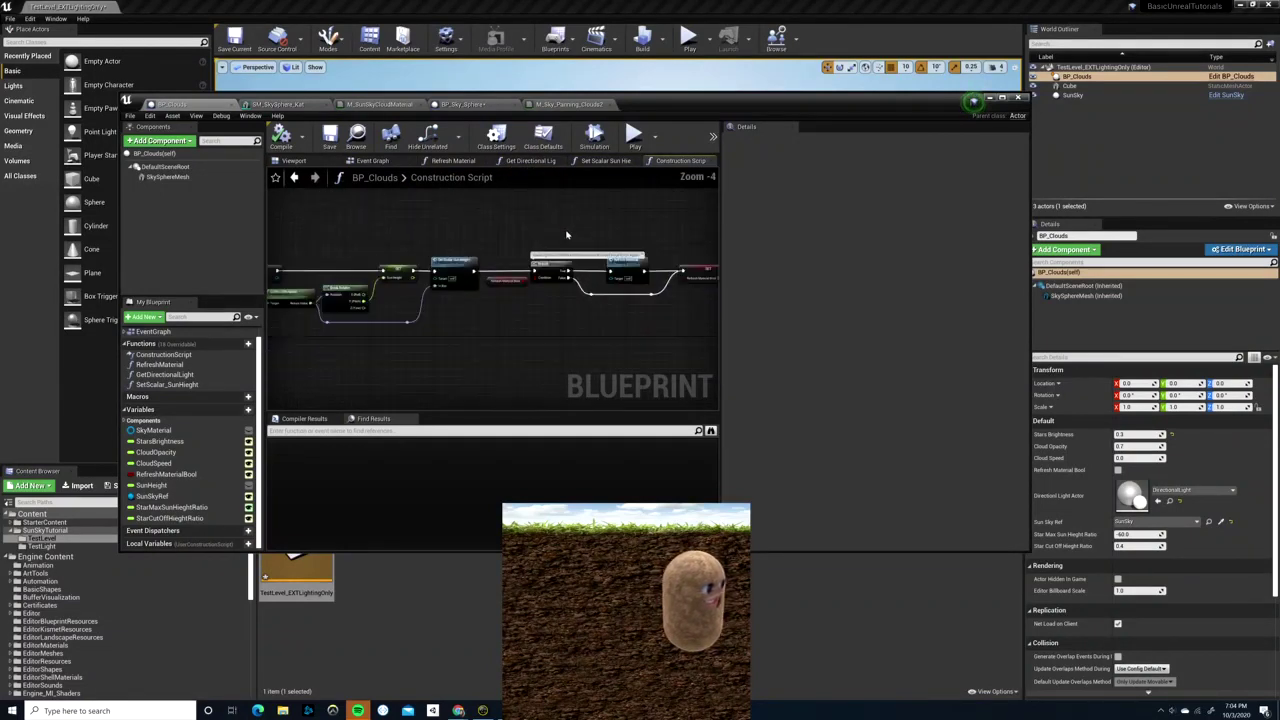
scroll(480, 286, "down", 3)
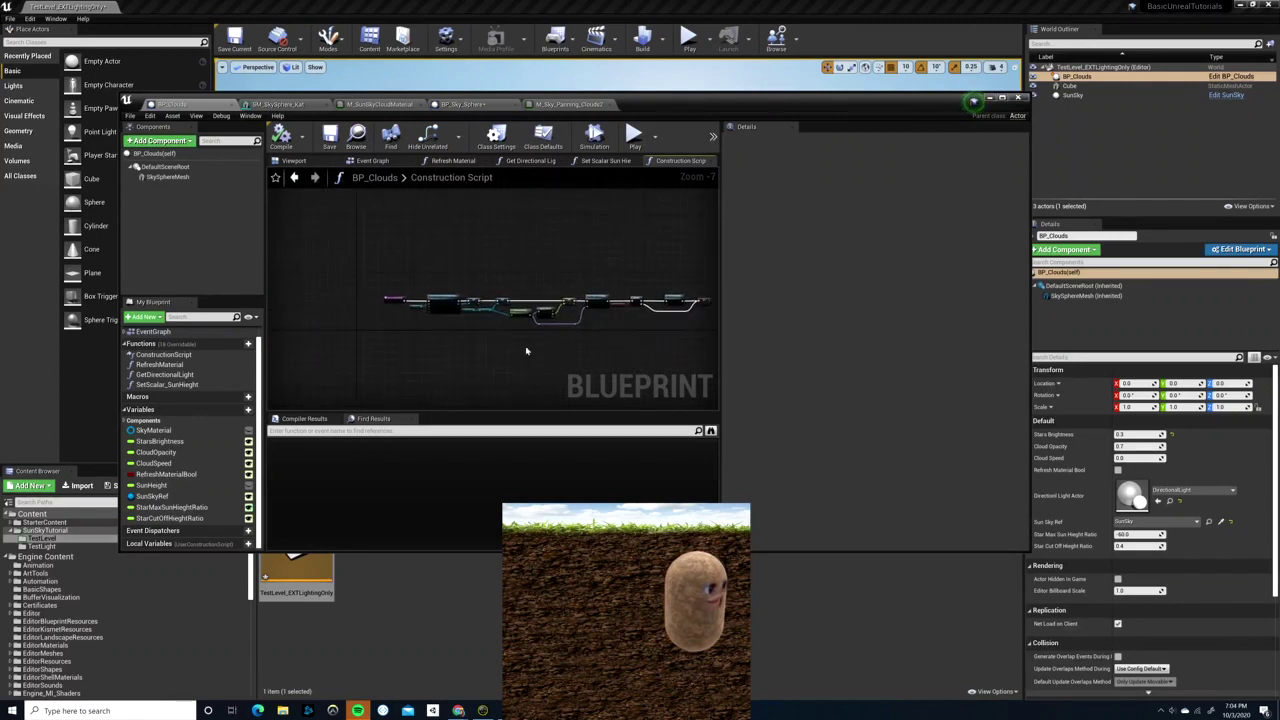
scroll(460, 328, "up", 3)
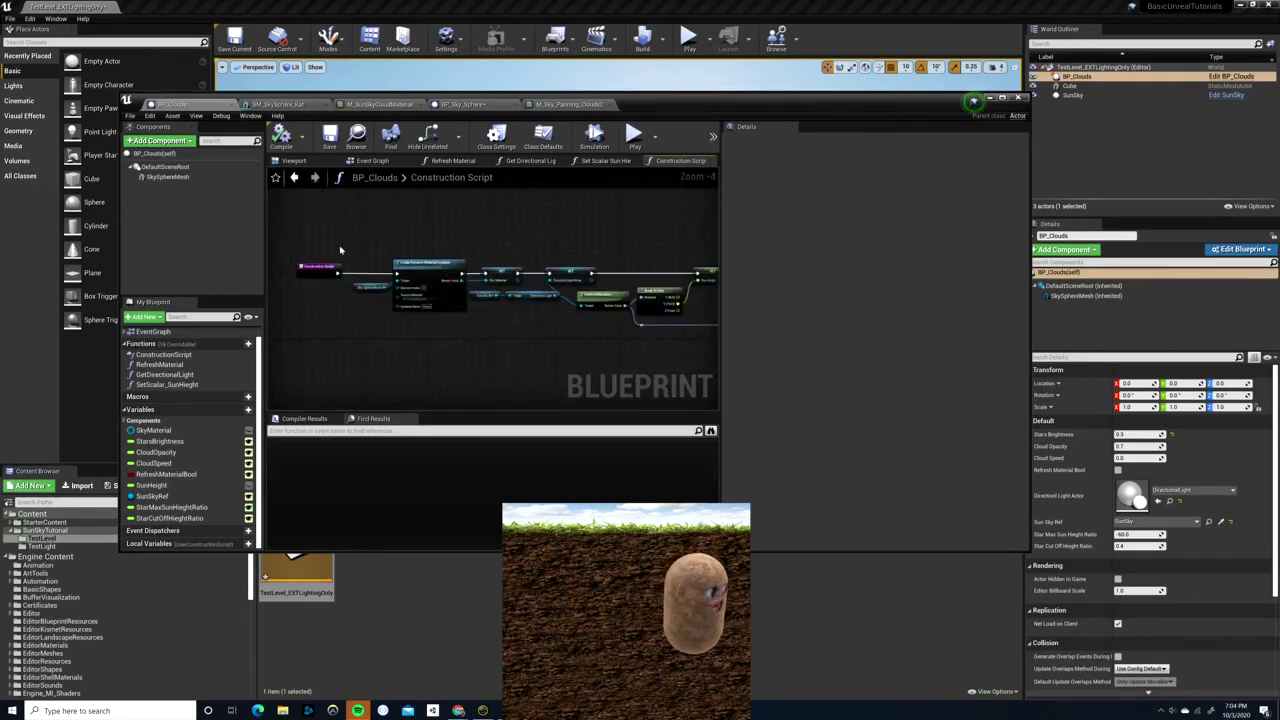
right_click_drag(605, 363, 453, 385)
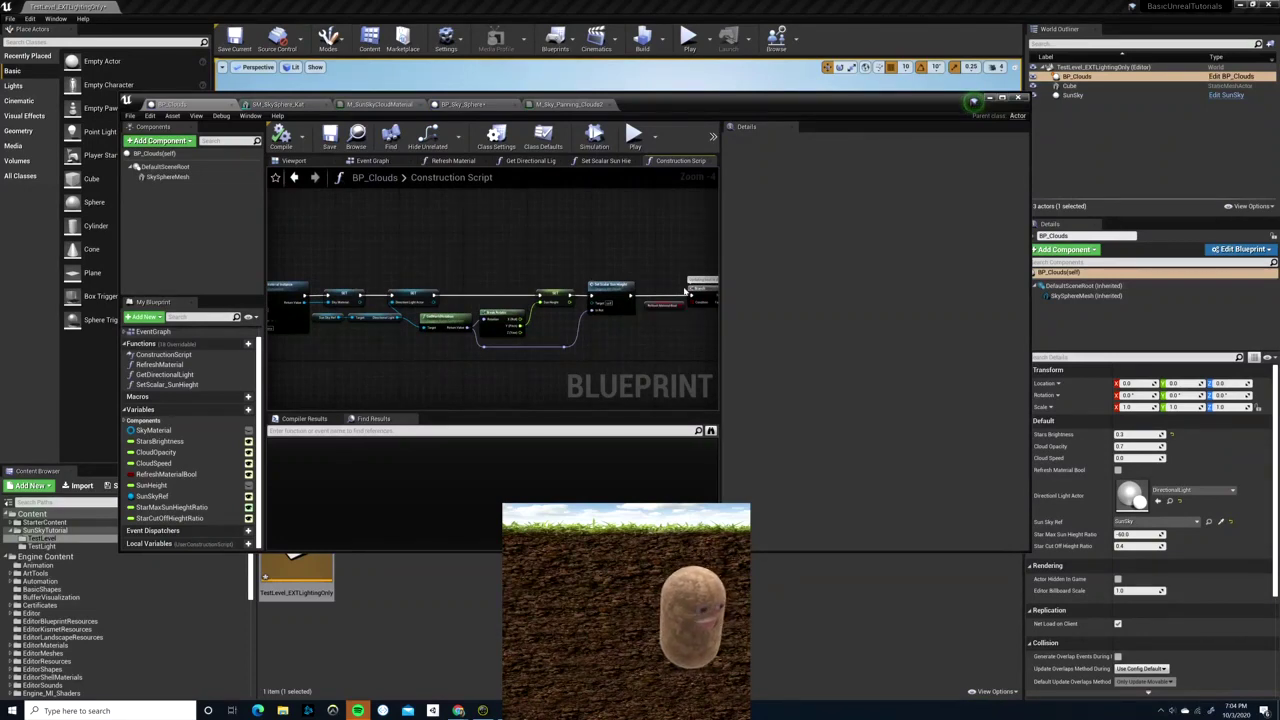
- View the SM_SkySphere_Kat mesh, and inspect M_SunSkyCloudMaterial's emissive color wiring and material properties
left_click(294, 105)
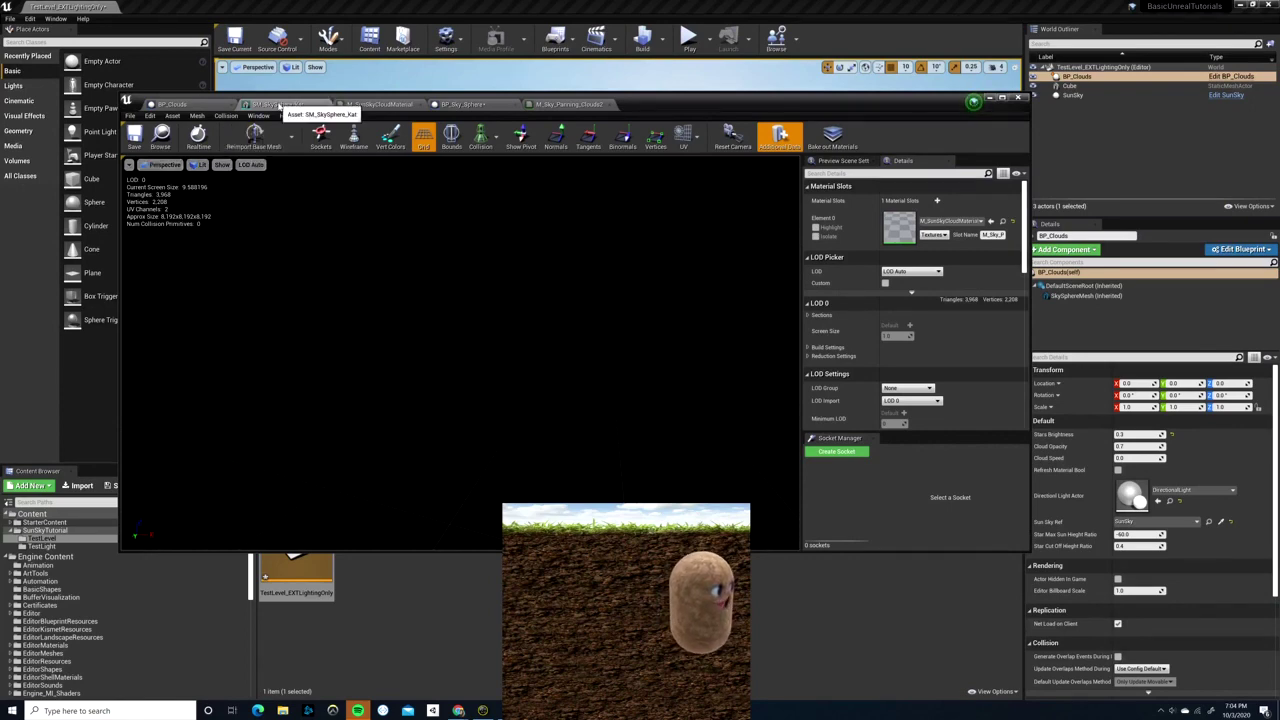
left_click(370, 105)
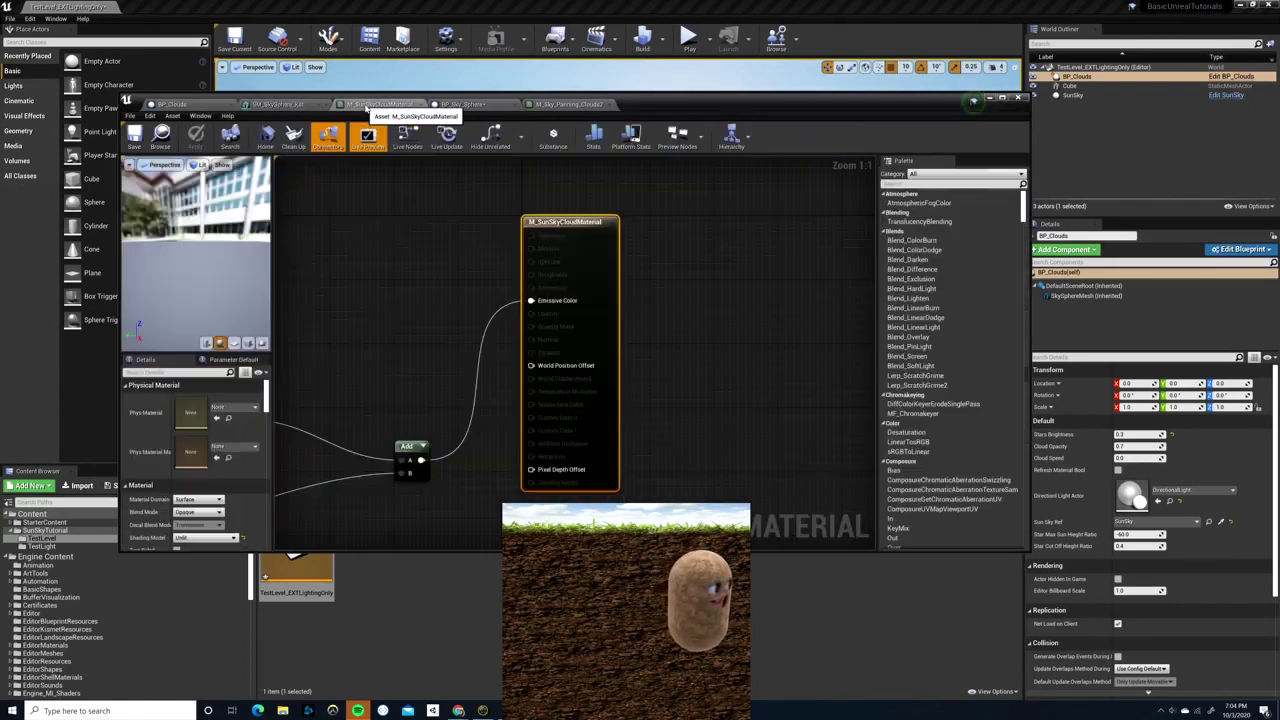
right_click_drag(437, 337, 662, 292)
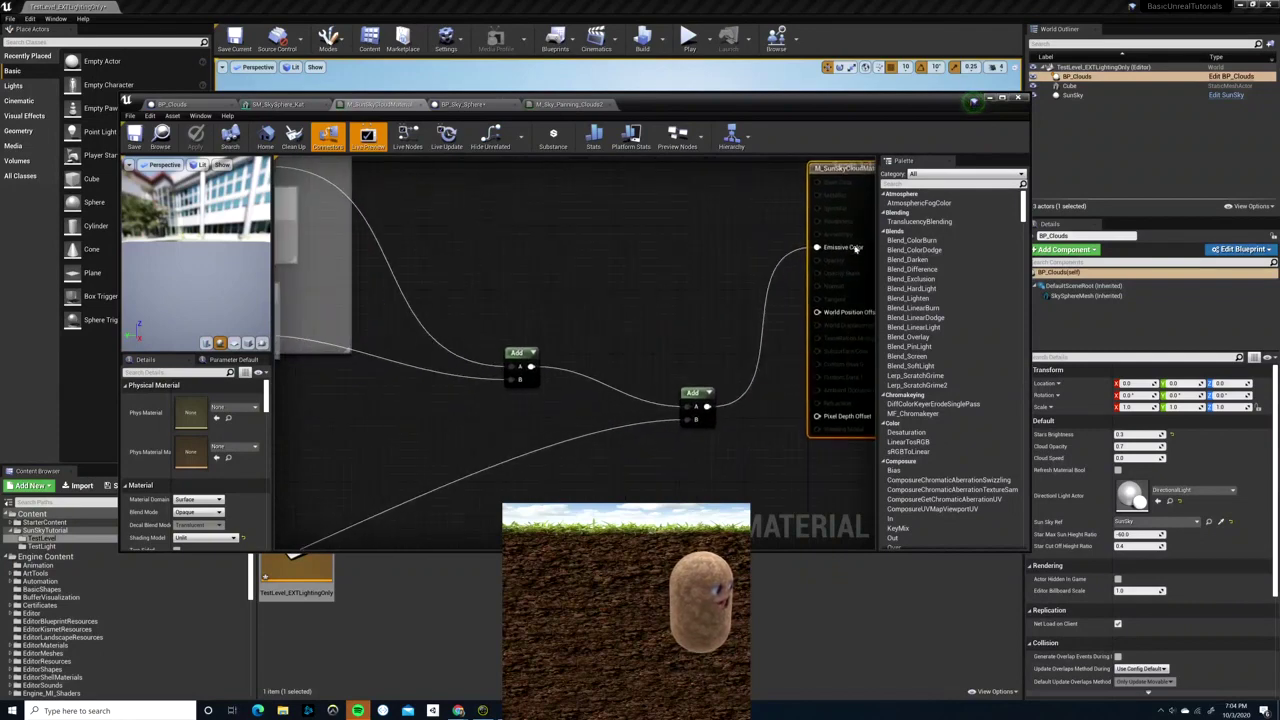
scroll(200, 455, "down", 2)
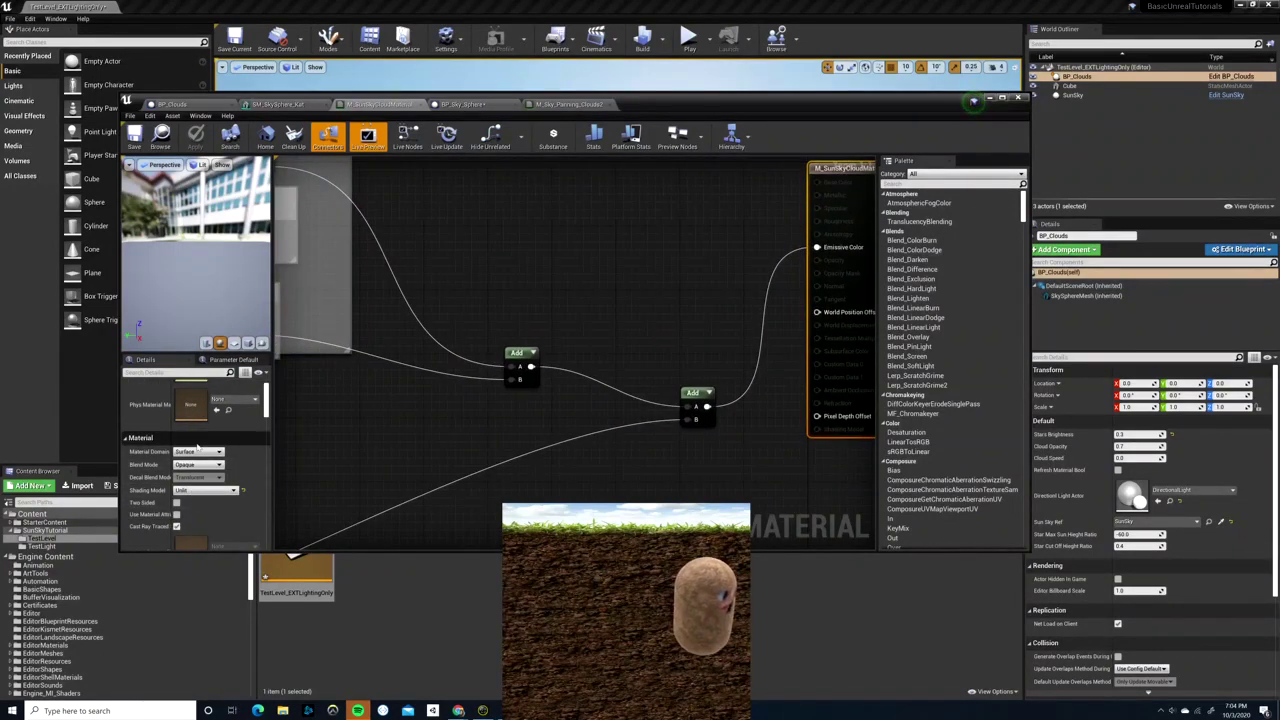
- Inspect the M_Sky_Panning_Clouds2 graph and its output node's blend mode and shading model properties
left_click(563, 104)
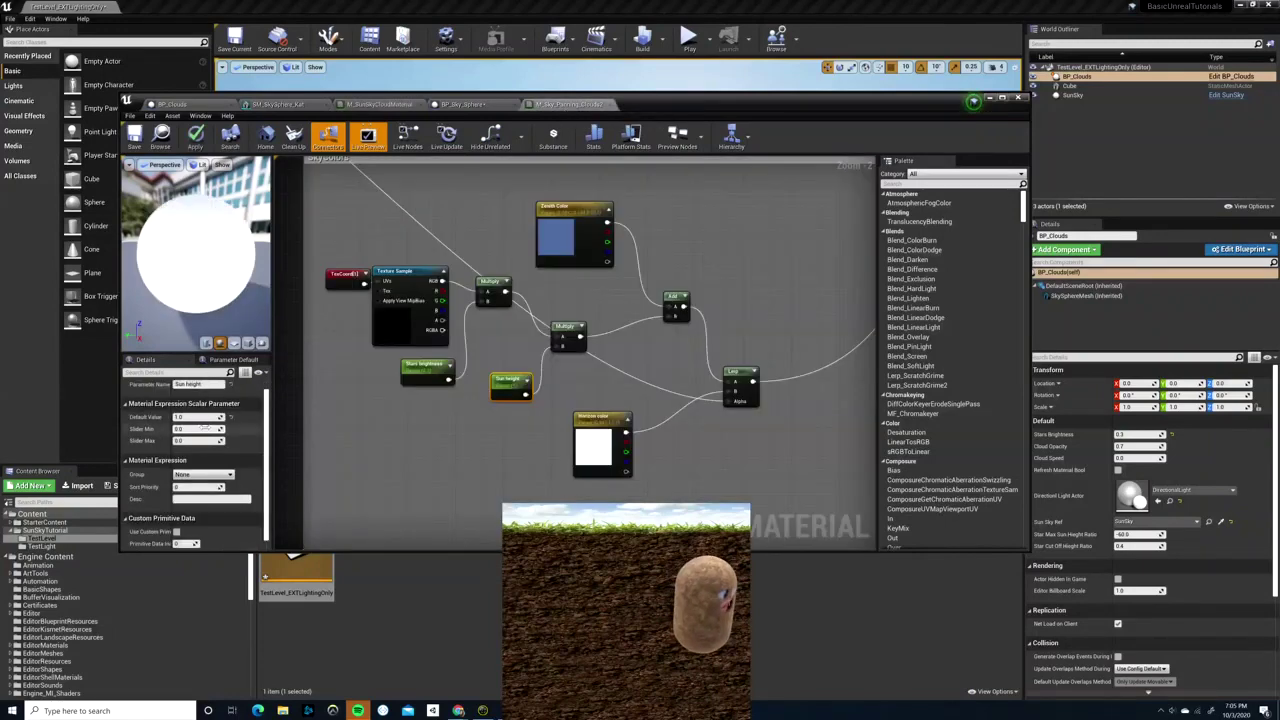
scroll(578, 340, "down", 10)
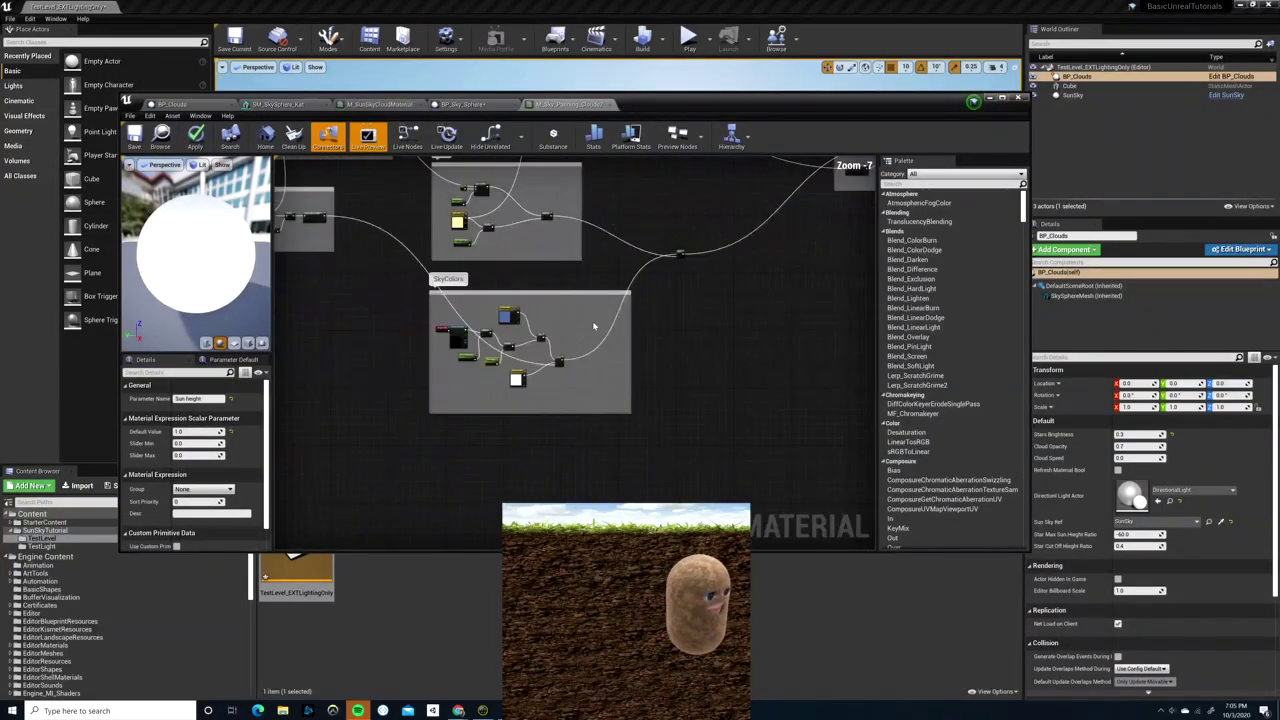
right_click_drag(575, 385, 509, 428)
scroll(654, 358, "up", 4)
left_click(654, 357)
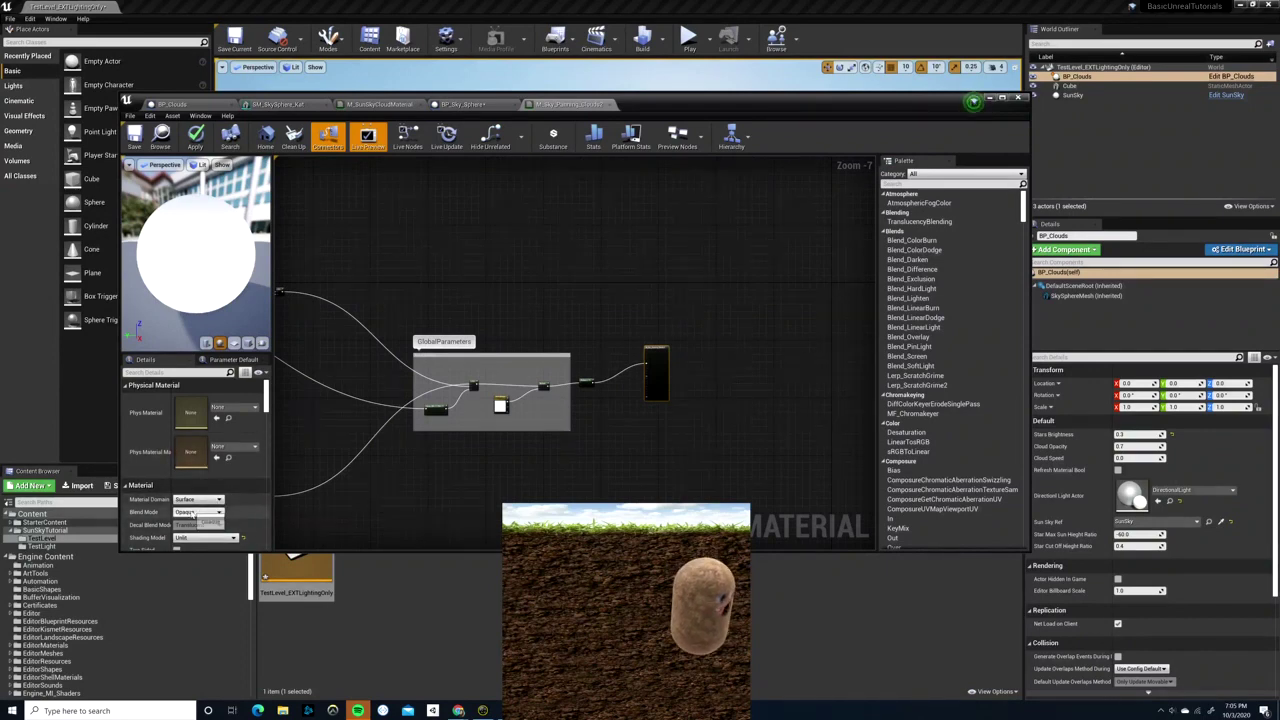
right_click_drag(429, 469, 549, 460)
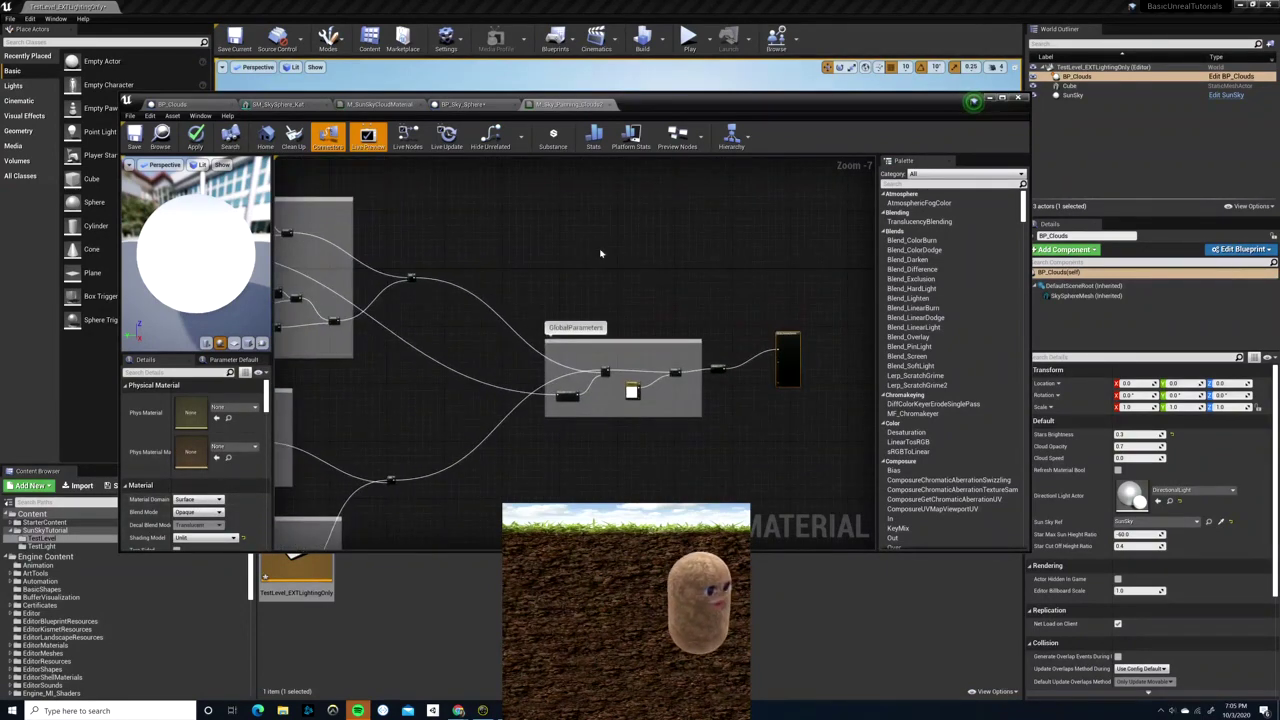
- Bring the complete node graphs of M_SunSkyCloudMaterial and M_Sky_Panning_Clouds2 into view
left_click(396, 108)
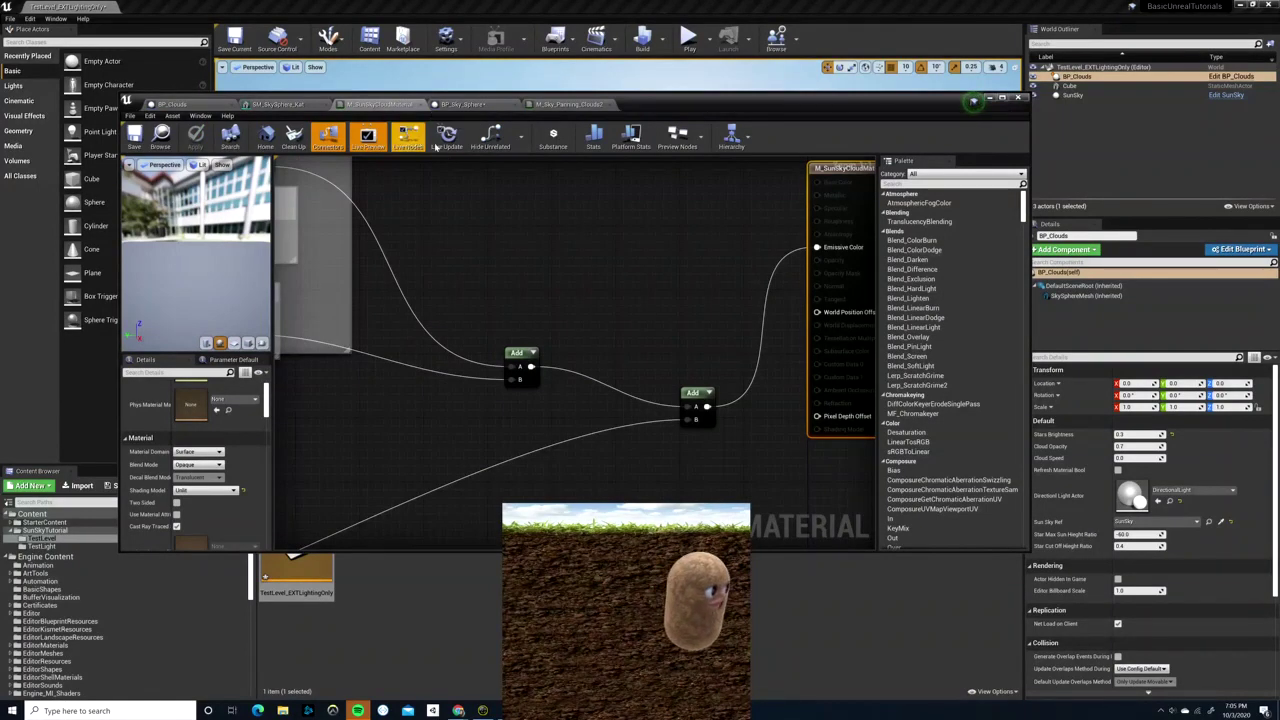
scroll(500, 281, "down", 6)
right_click_drag(388, 338, 679, 284)
scroll(657, 317, "down", 4)
left_click(560, 102)
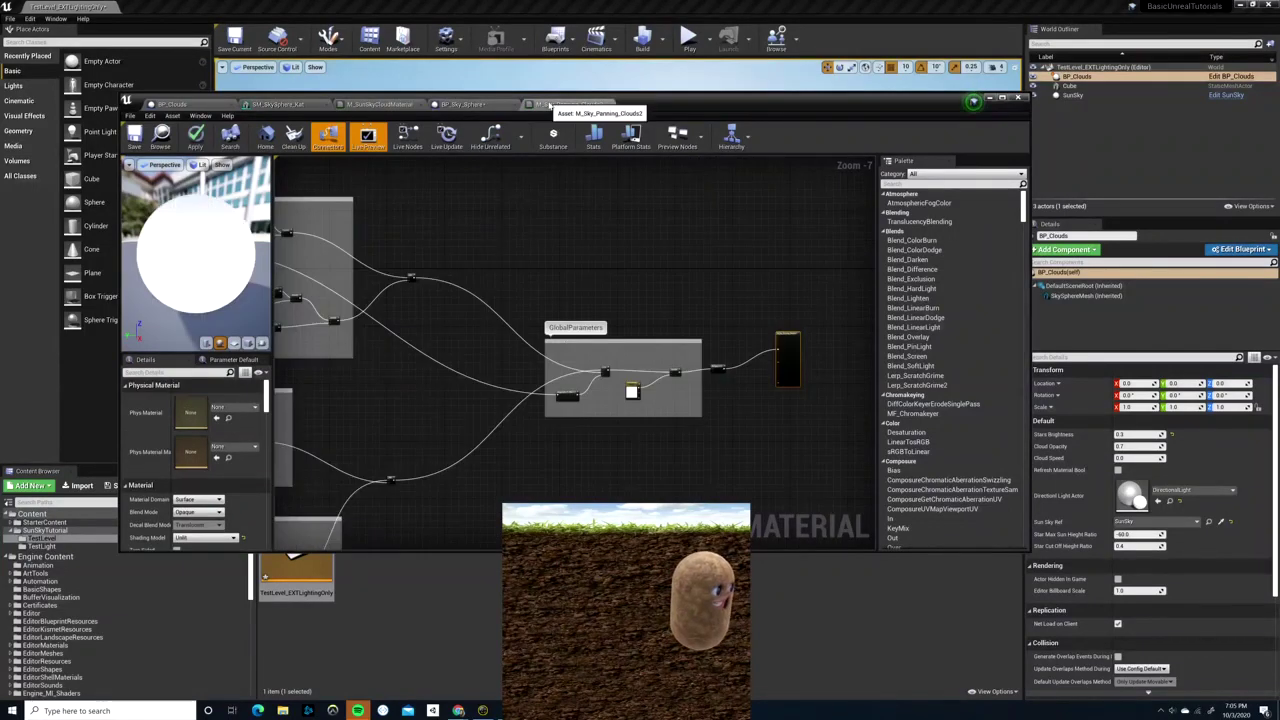
scroll(507, 291, "down", 5)
right_click_drag(501, 308, 624, 338)
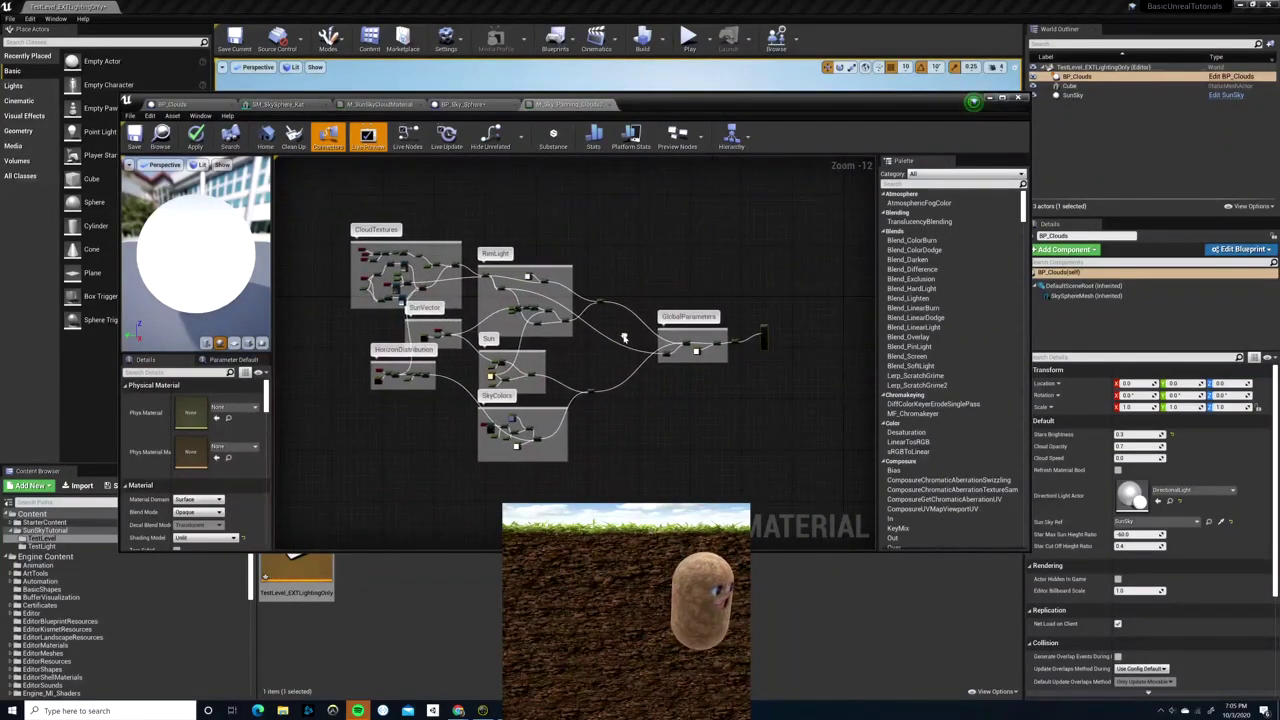
- Compare the comment groups of M_SunSkyCloudMaterial with those of M_Sky_Panning_Clouds2
left_click(425, 104)
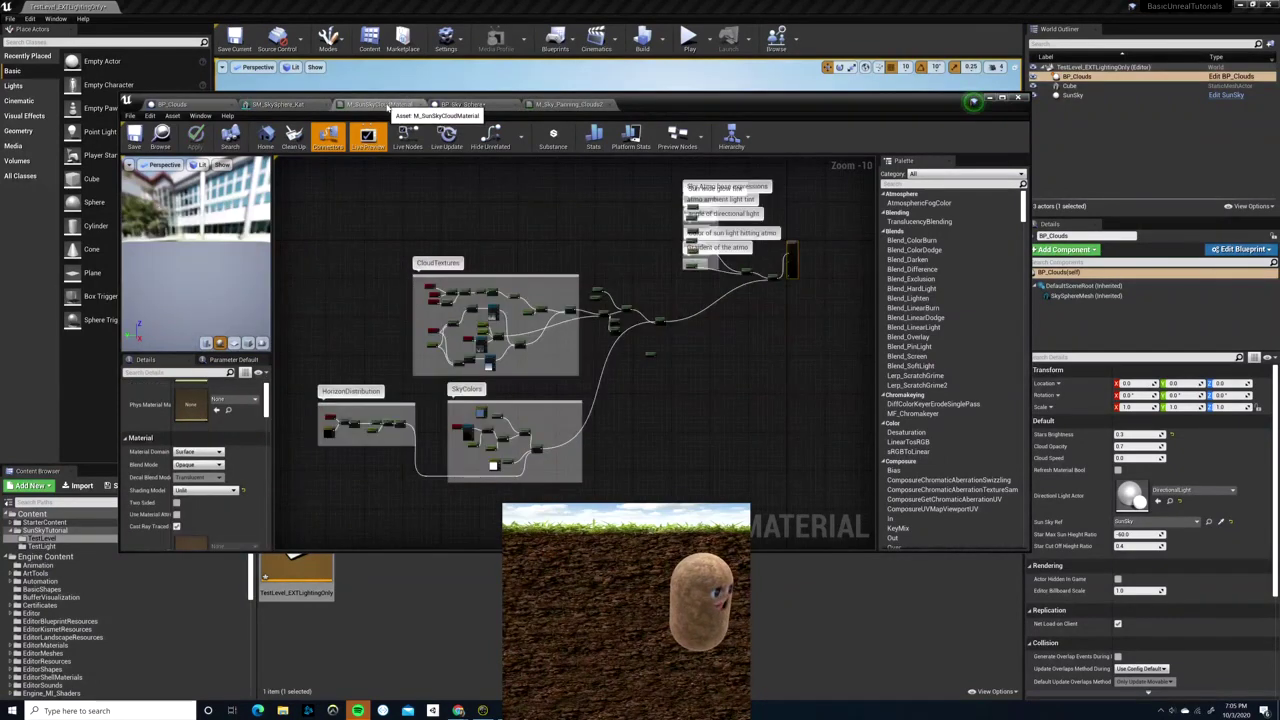
left_click(566, 104)
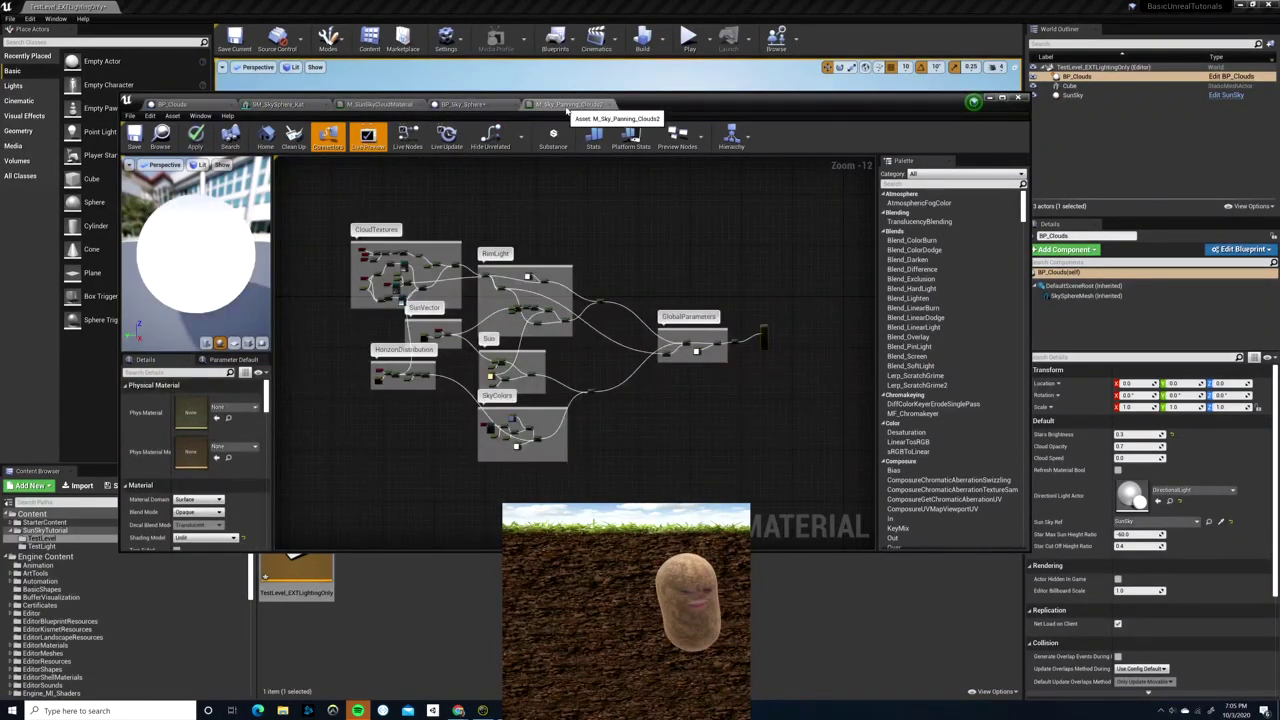
left_click(425, 104)
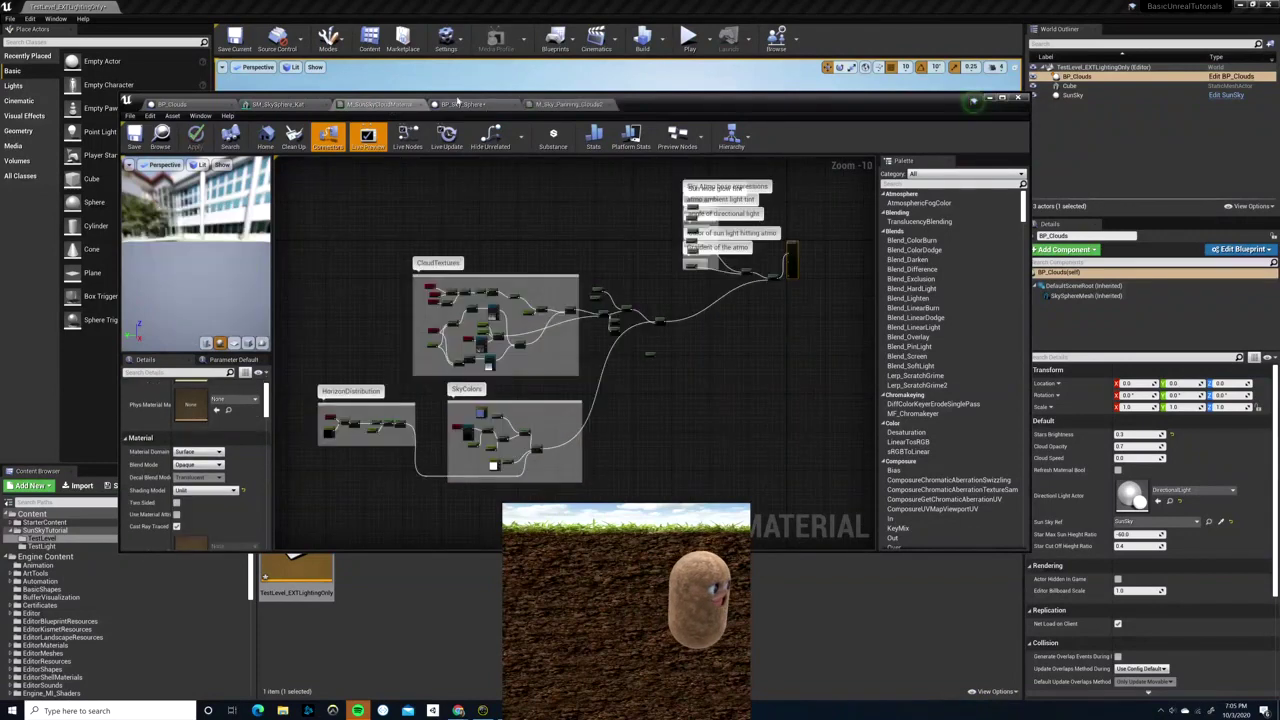
left_click(569, 104)
left_click(425, 104)
left_click(567, 104)
left_click(404, 107)
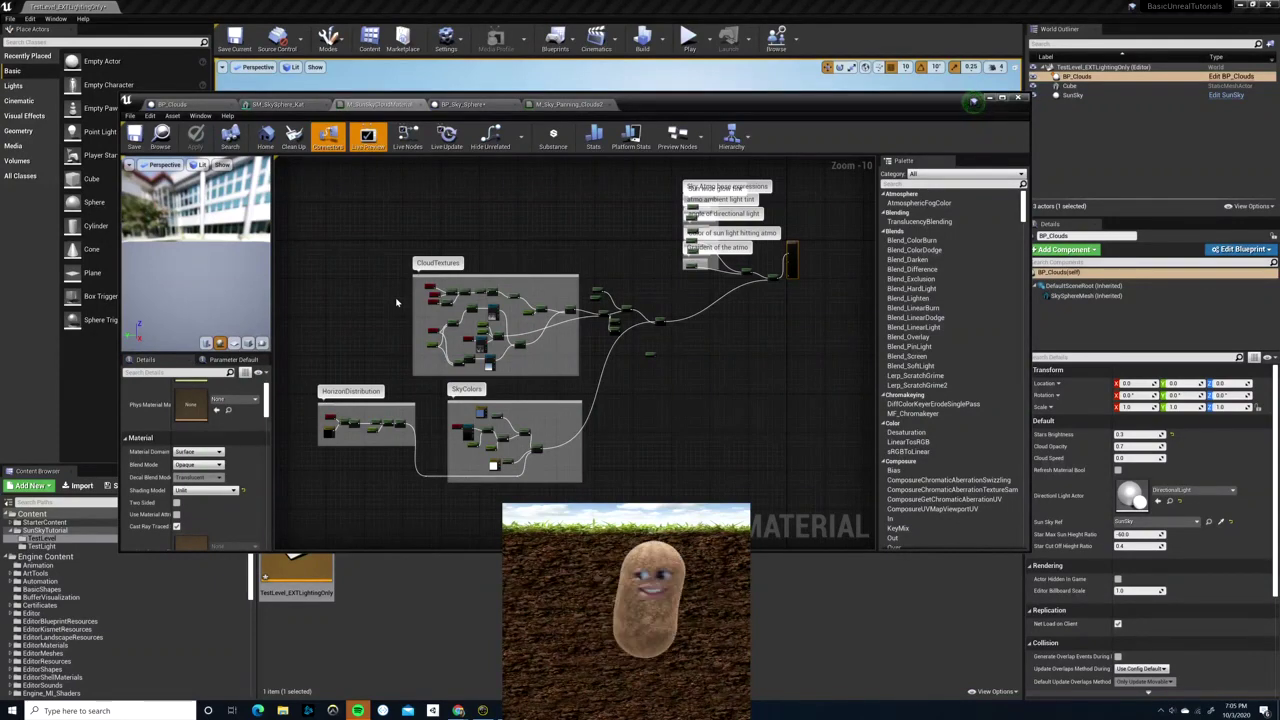
- Examine the Sky Atmo base expressions group and its SkyAtmosphere nodes in M_SunSkyCloudMaterial
scroll(604, 217, "up", 6)
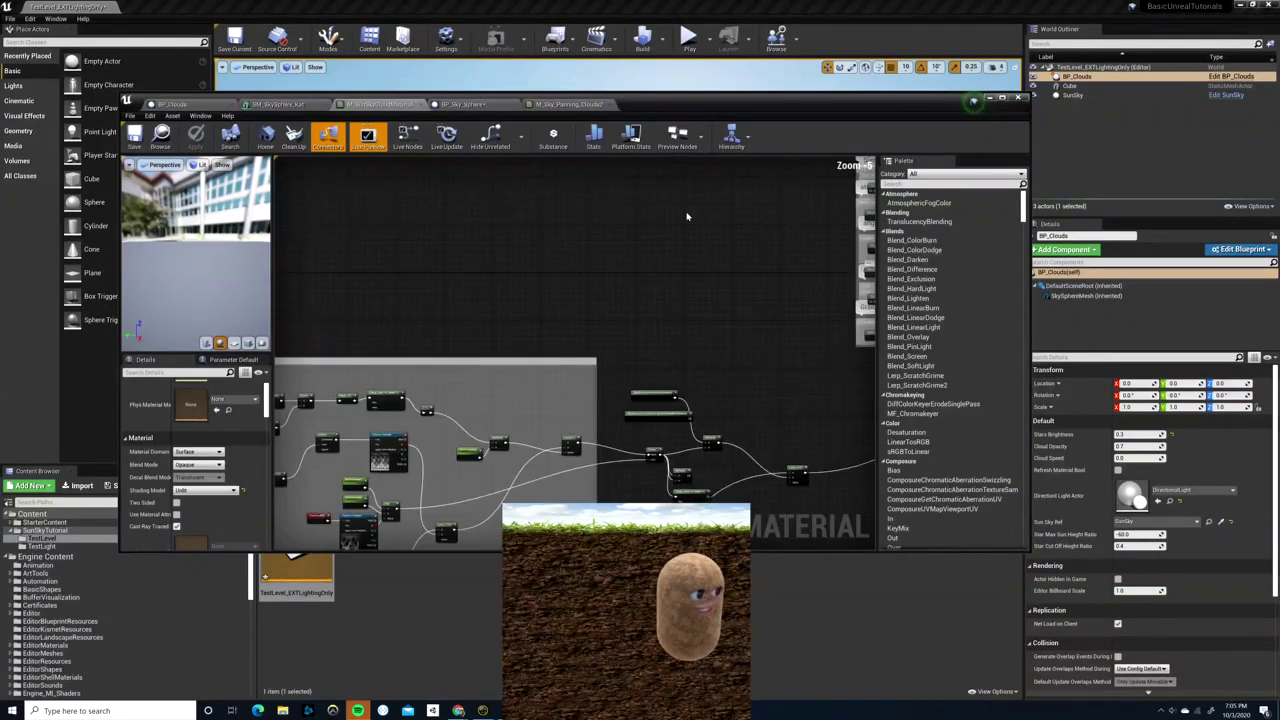
right_click_drag(674, 218, 282, 256)
right_click_drag(440, 304, 377, 282)
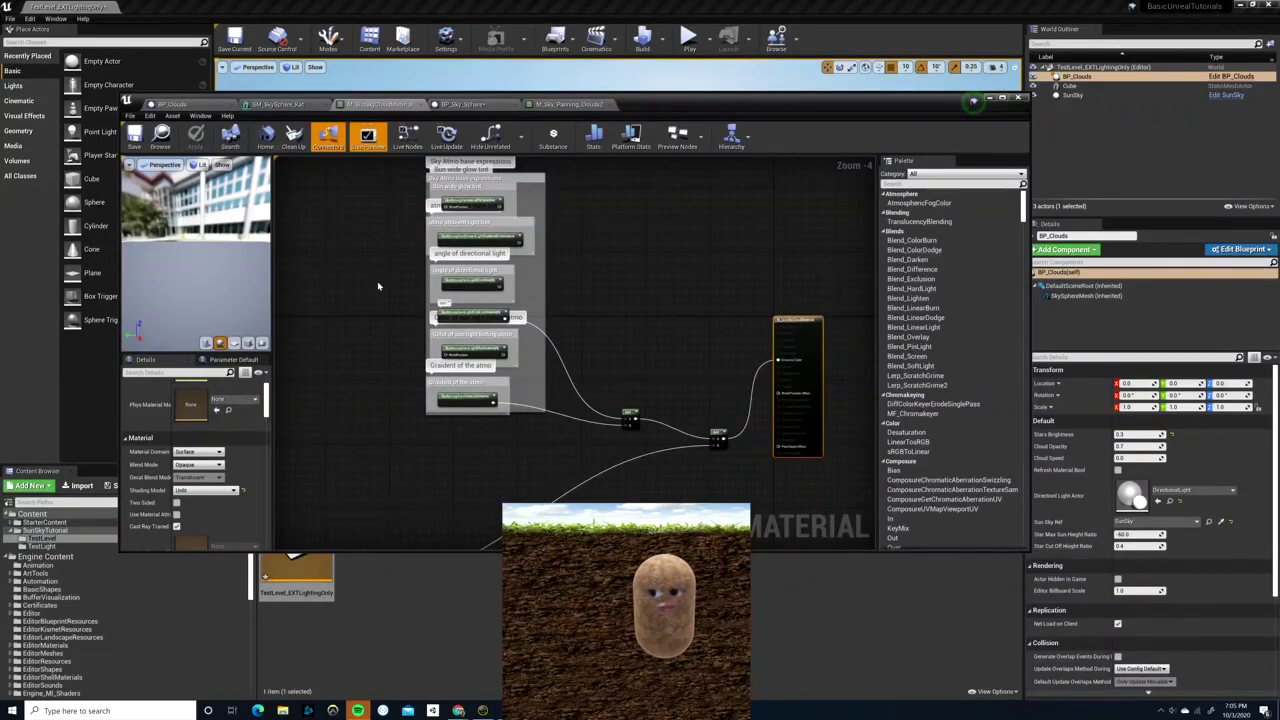
scroll(376, 285, "up", 1)
right_click_drag(376, 285, 379, 339)
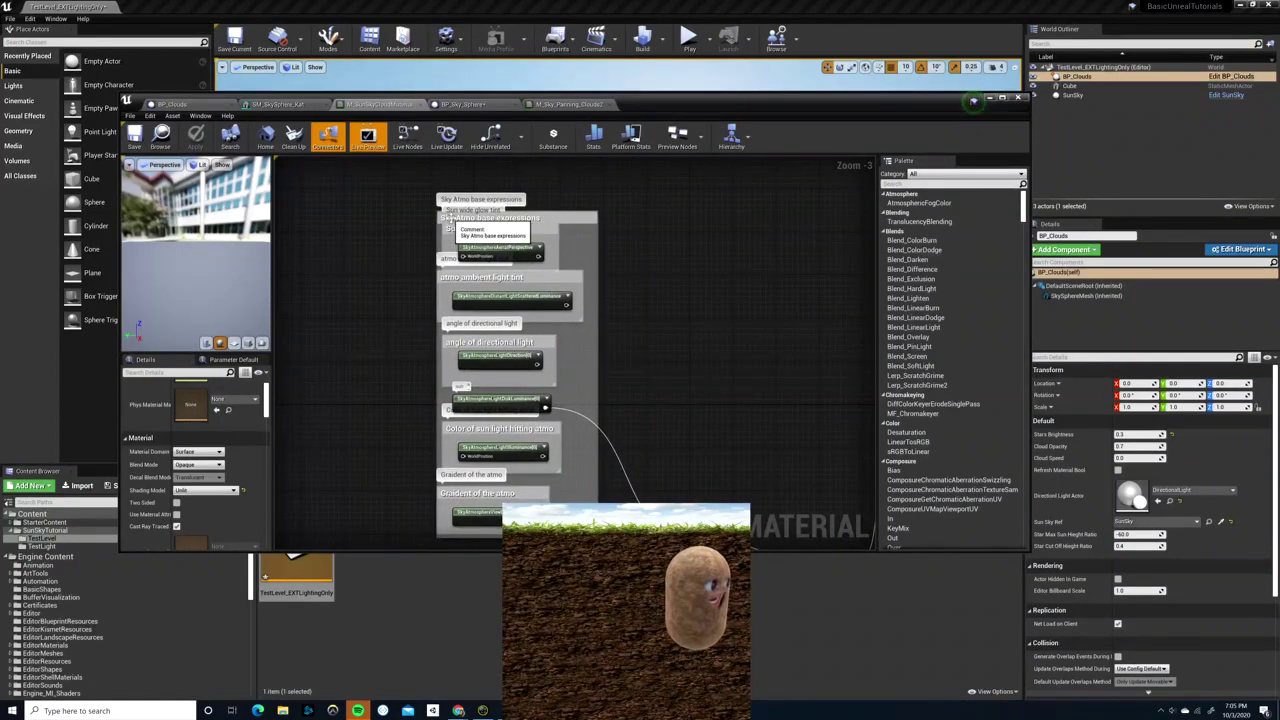
scroll(680, 255, "up", 2)
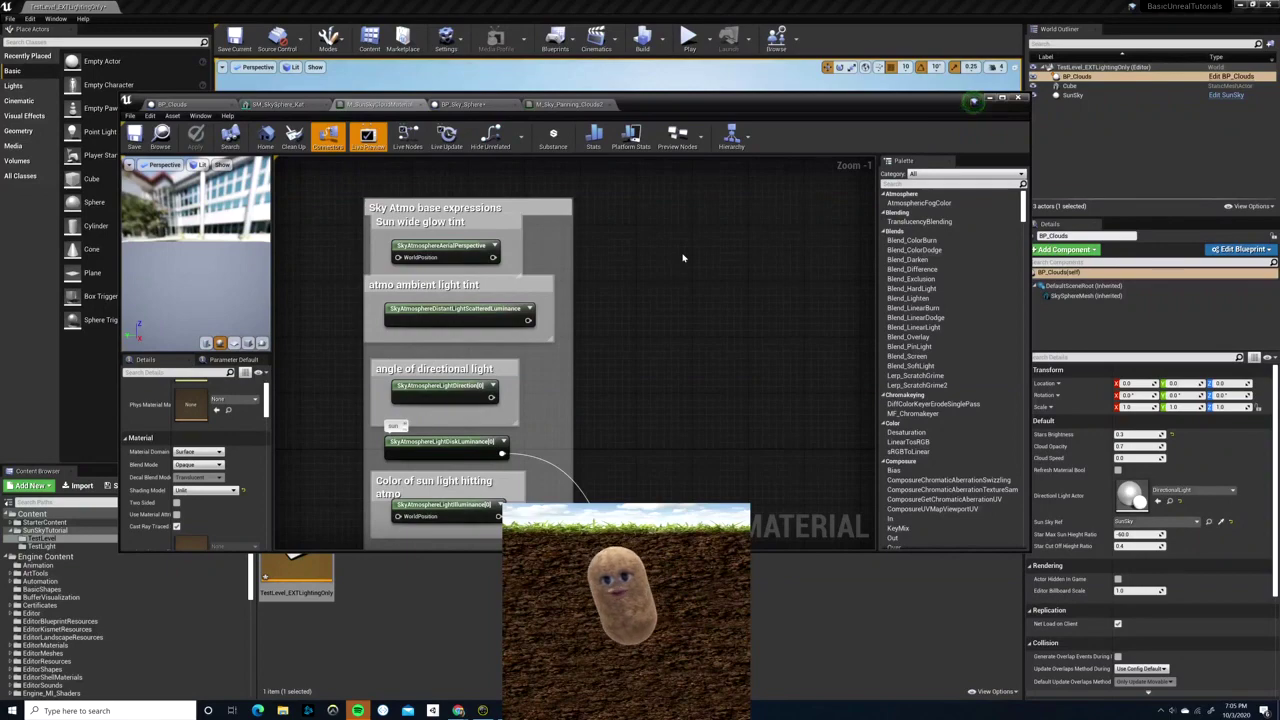
- Switch to Chrome and review the star fading and directional light parts of Unreal Engine's Sky & Atmosphere system video on YouTube
left_click(458, 710)
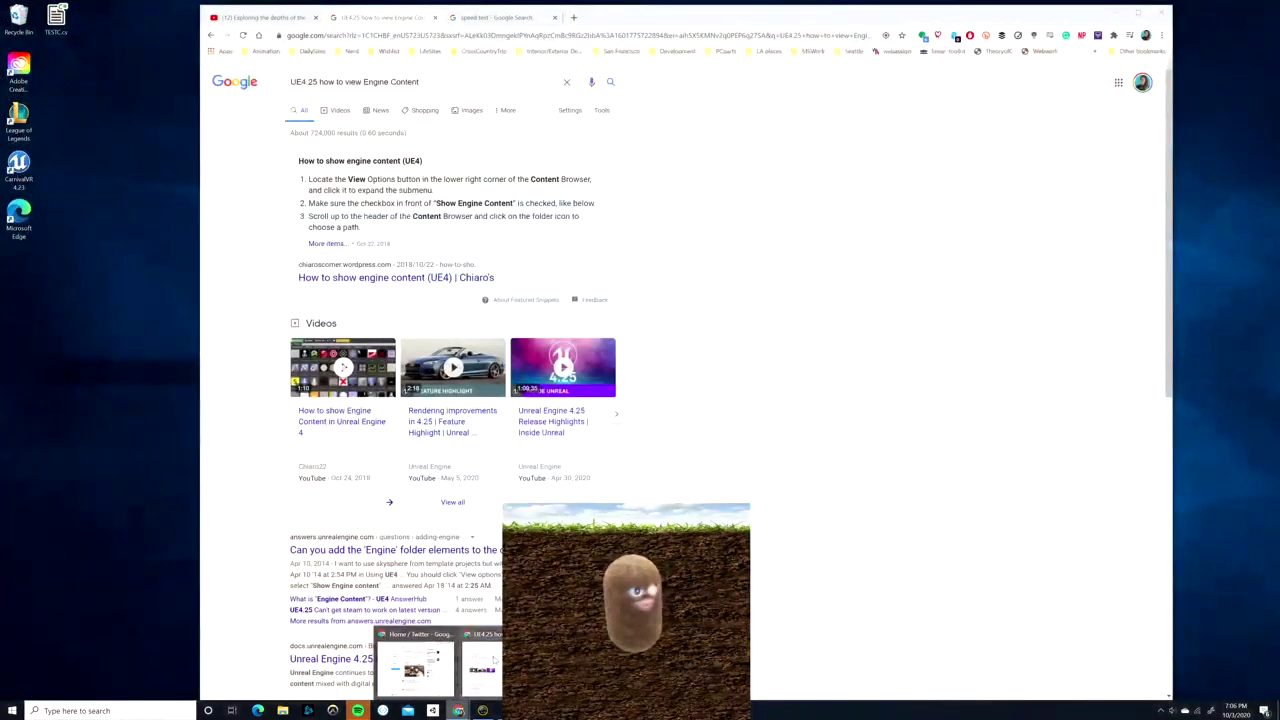
left_click(490, 662)
left_click(243, 19)
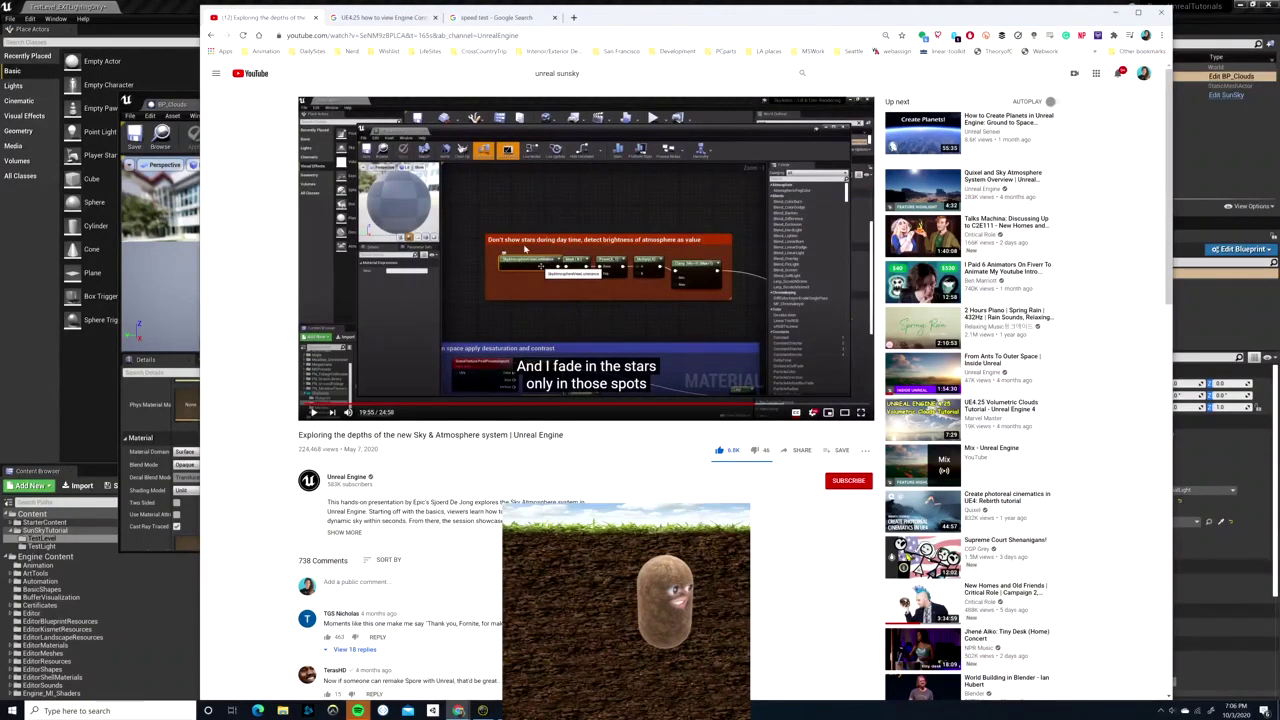
left_click(726, 404)
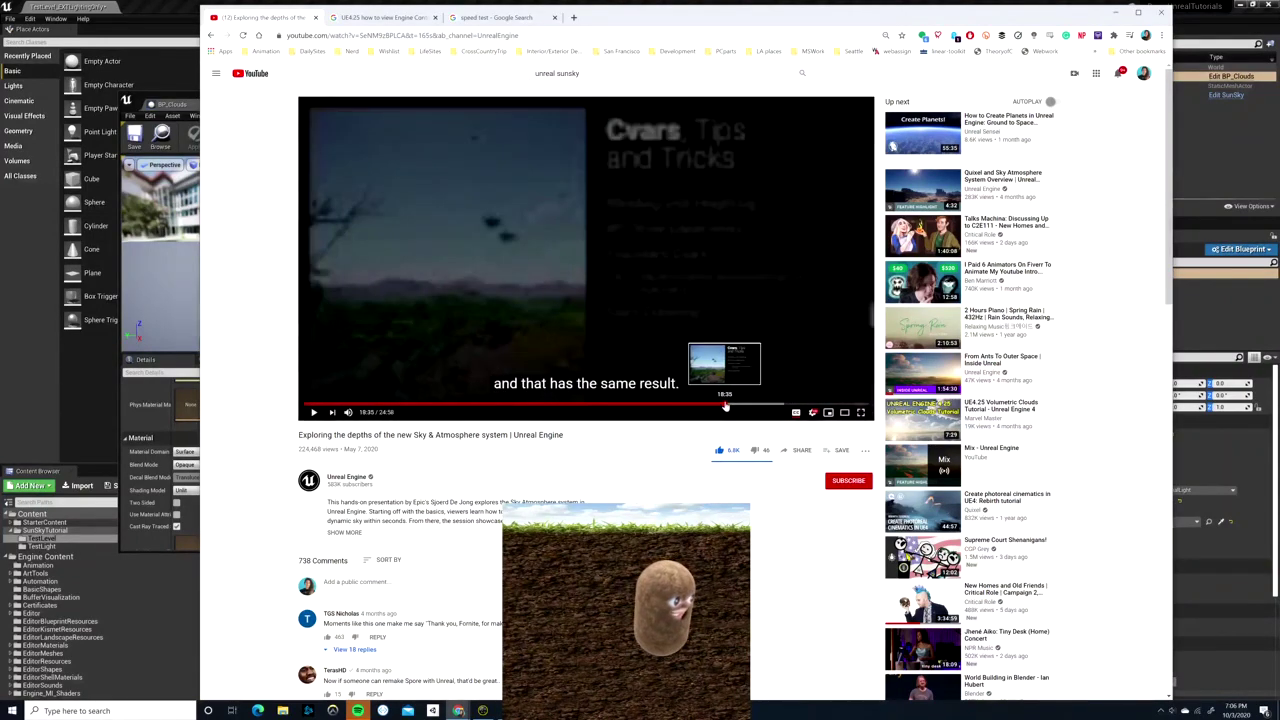
left_click_drag(726, 404, 788, 420)
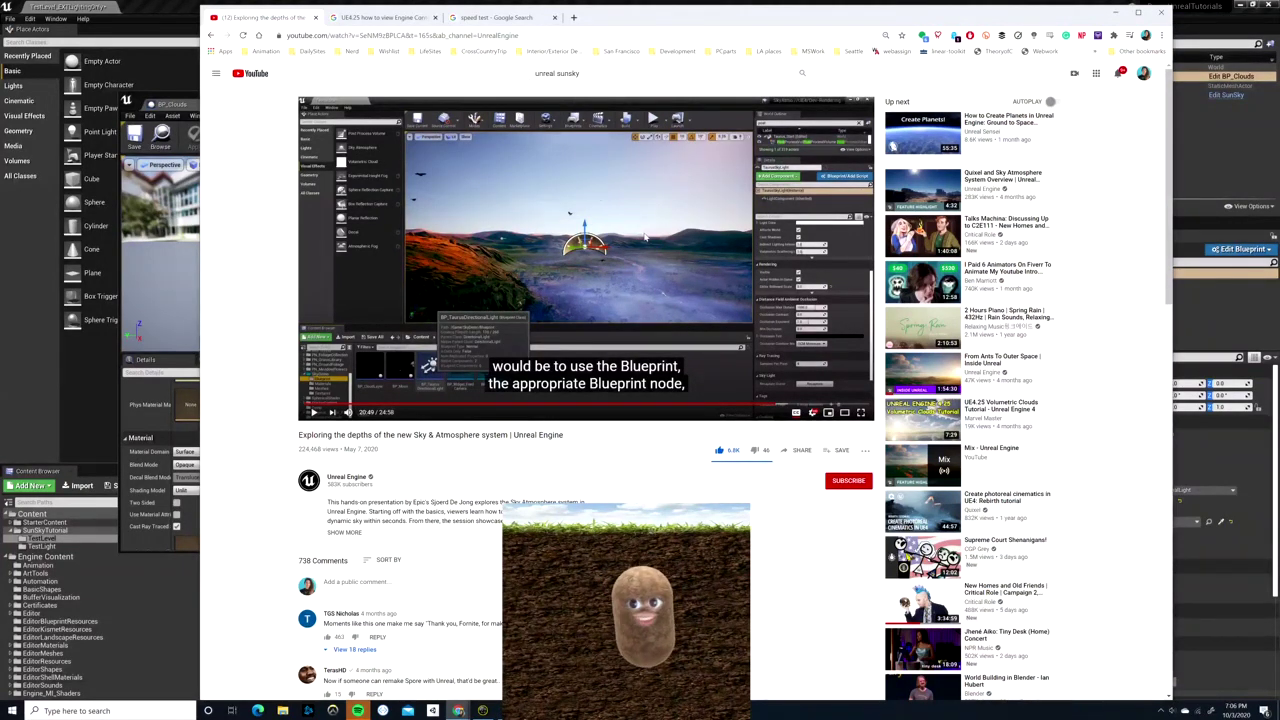
left_click(1117, 12)
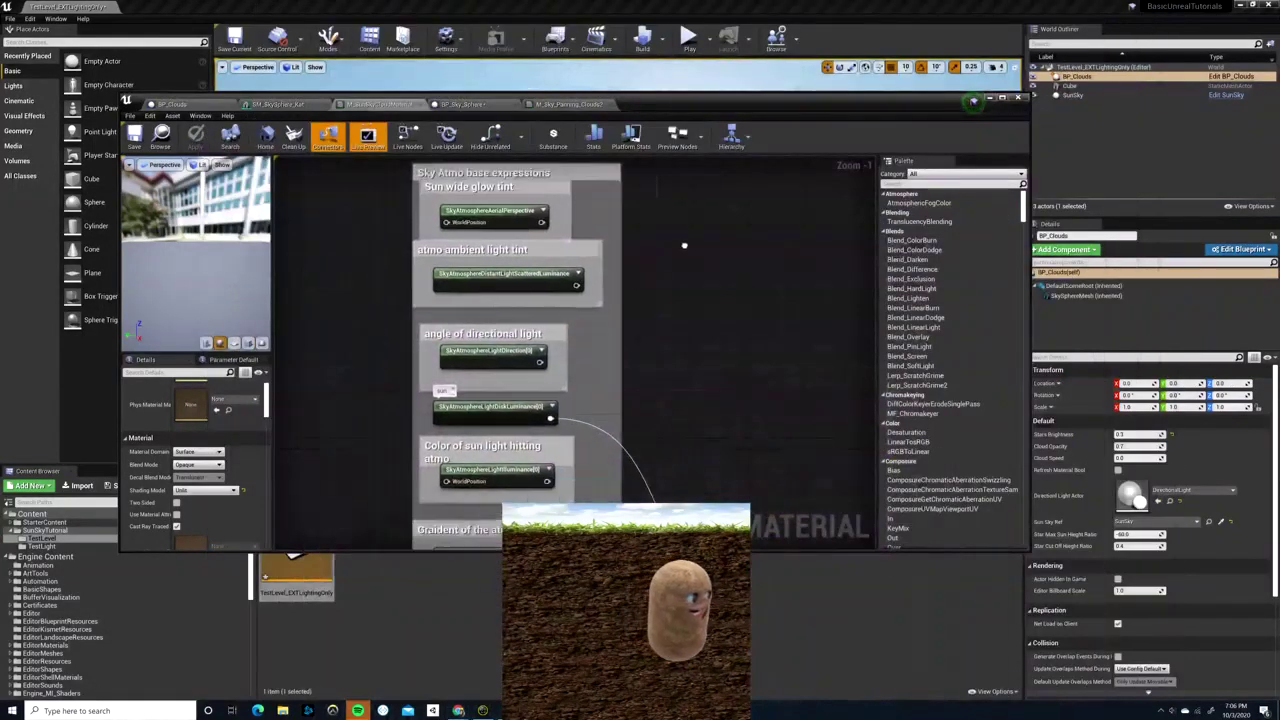
- Back in Unreal Engine, examine the aerial perspective, distant light, disk luminance, illuminance and view luminance nodes in the Sky Atmo base expressions group
right_click_drag(684, 245, 771, 251)
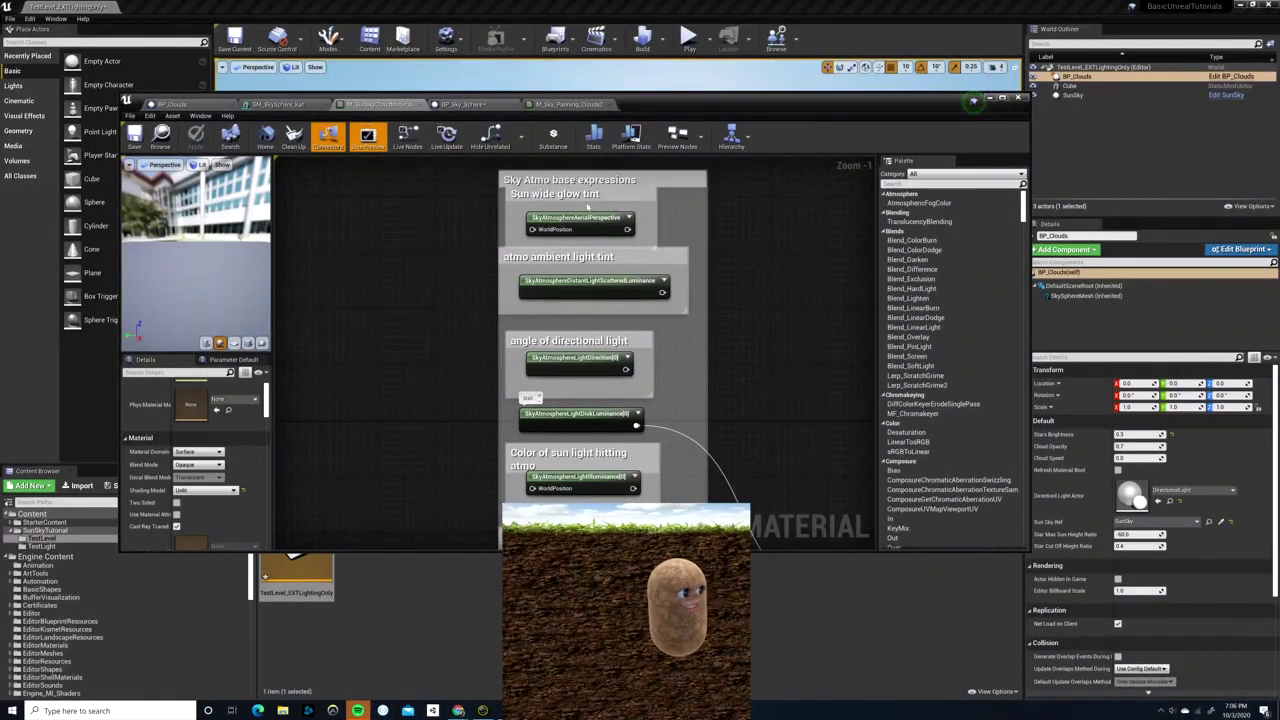
left_click(583, 219)
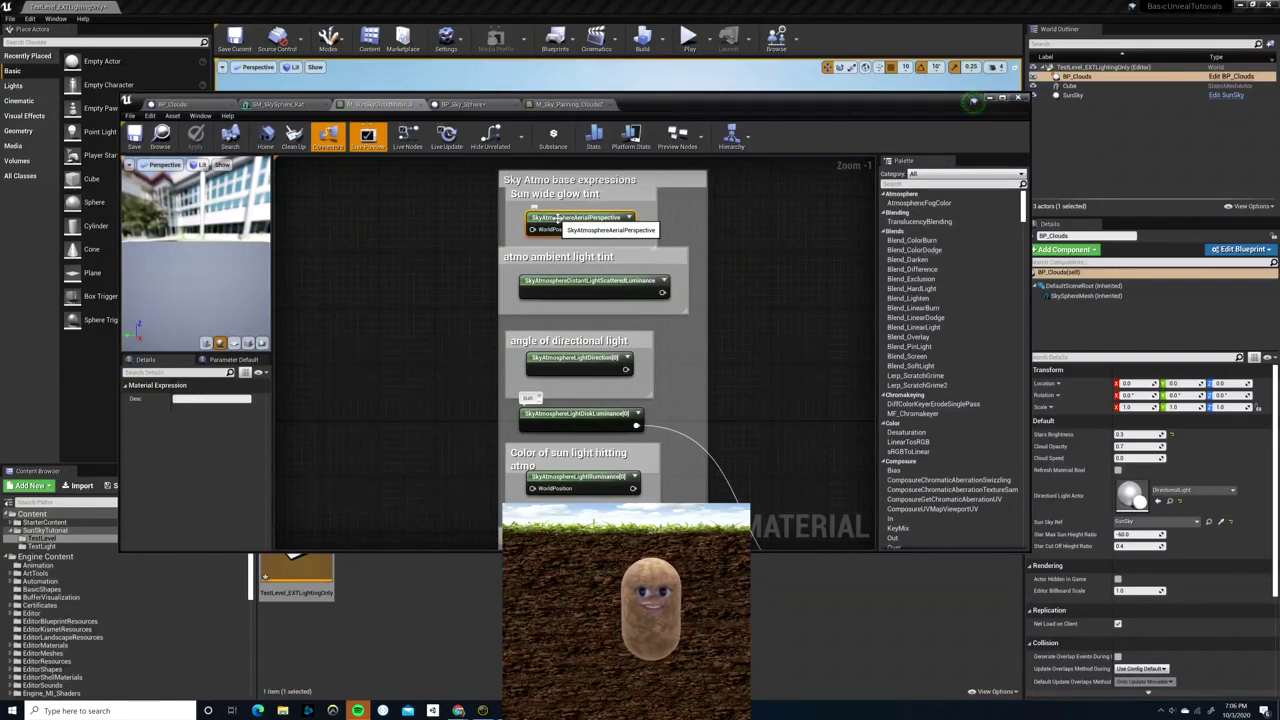
left_click(578, 285)
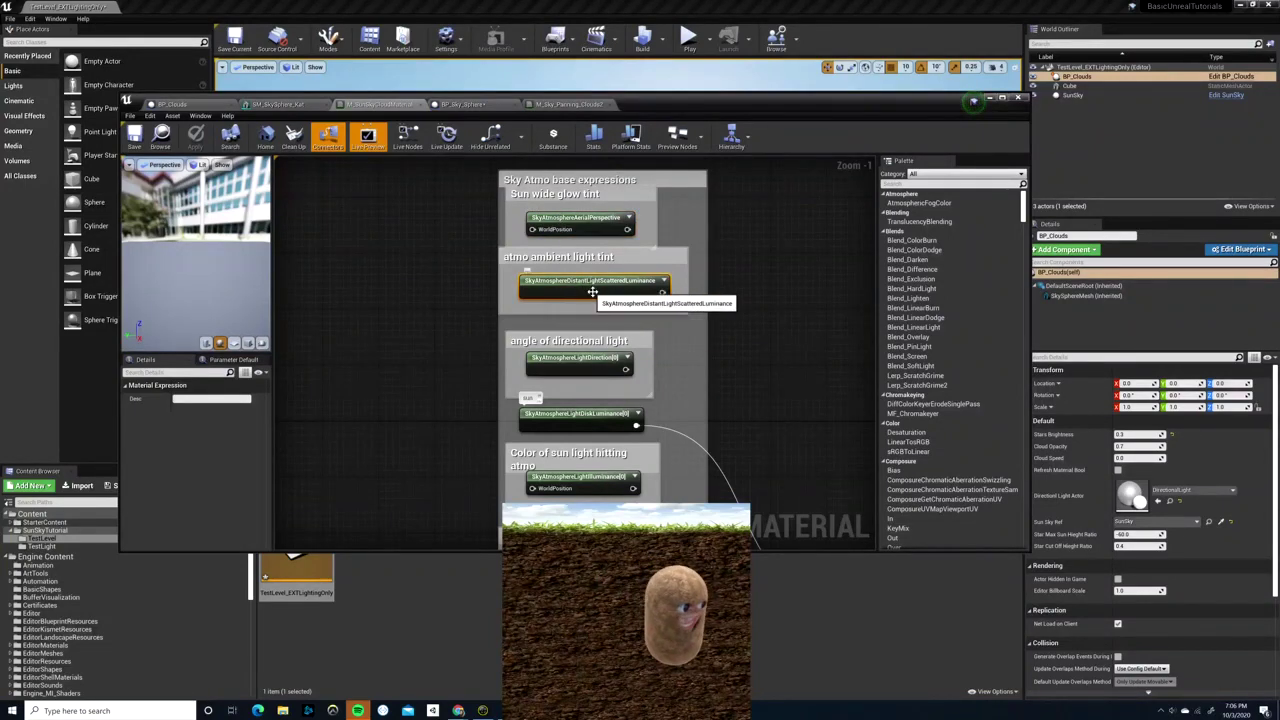
right_click_drag(742, 307, 728, 244)
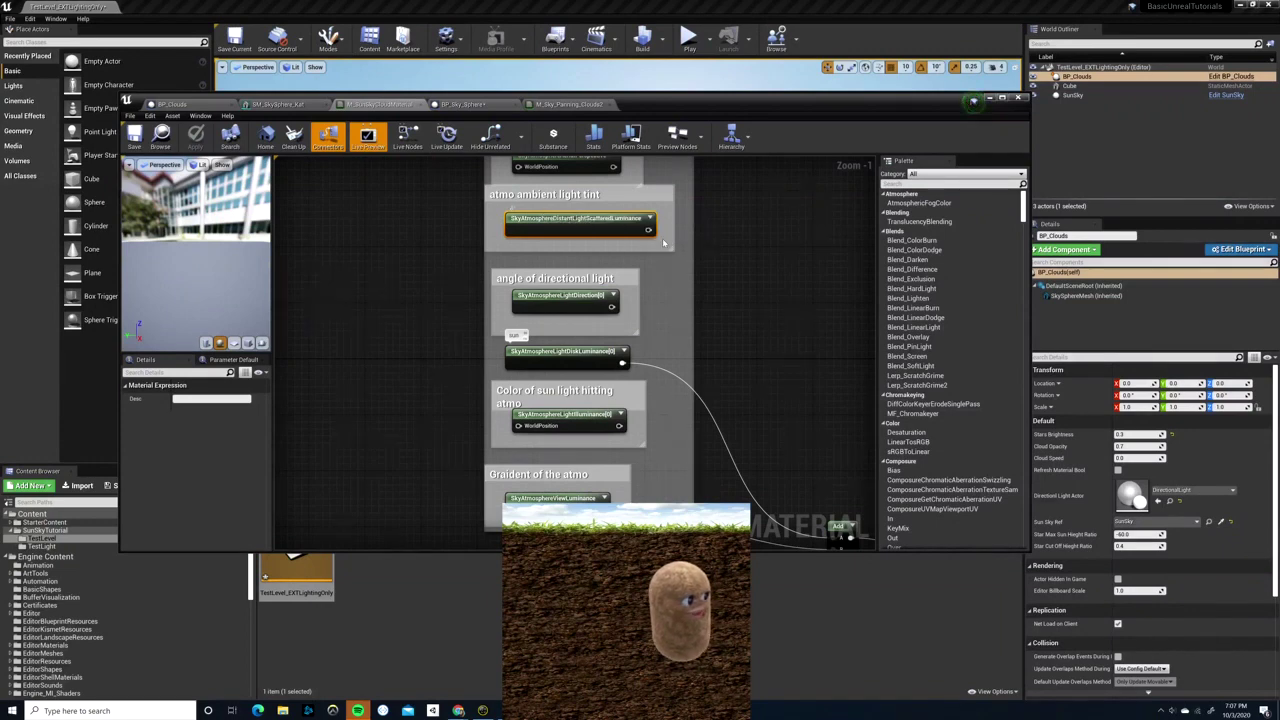
right_click_drag(743, 307, 718, 247)
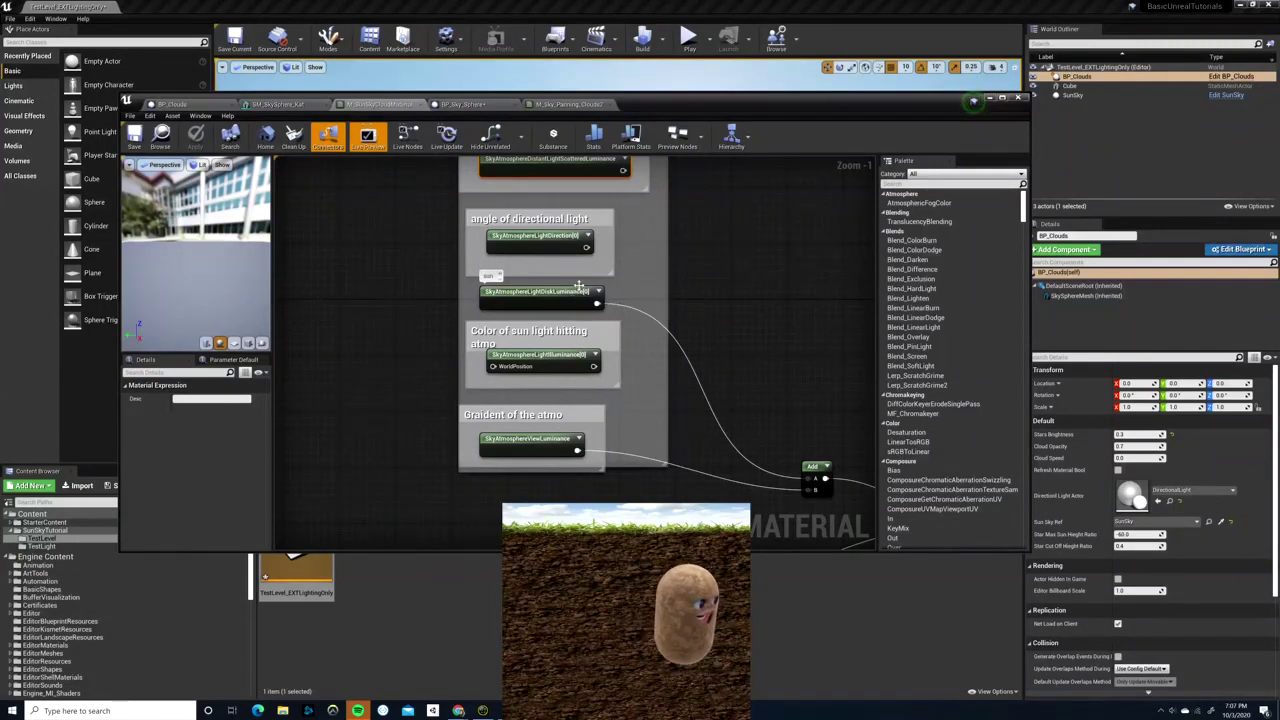
left_click(544, 292)
left_click(551, 367)
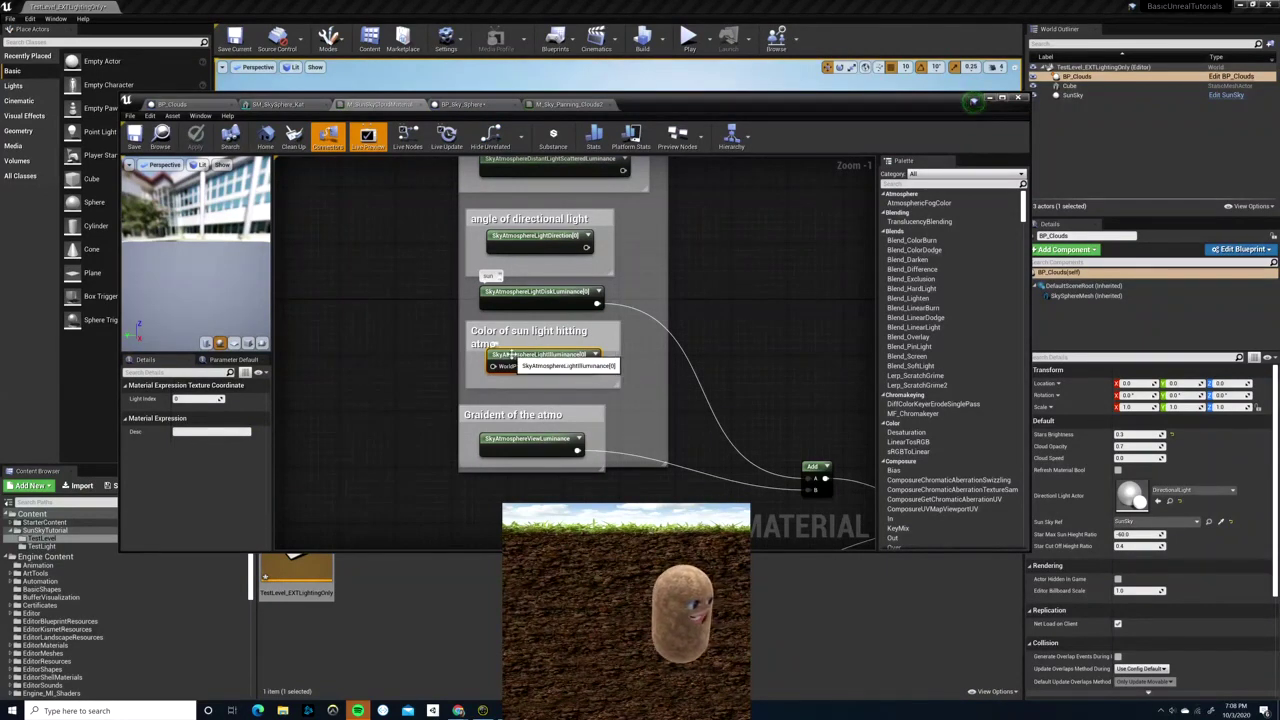
left_click(538, 448)
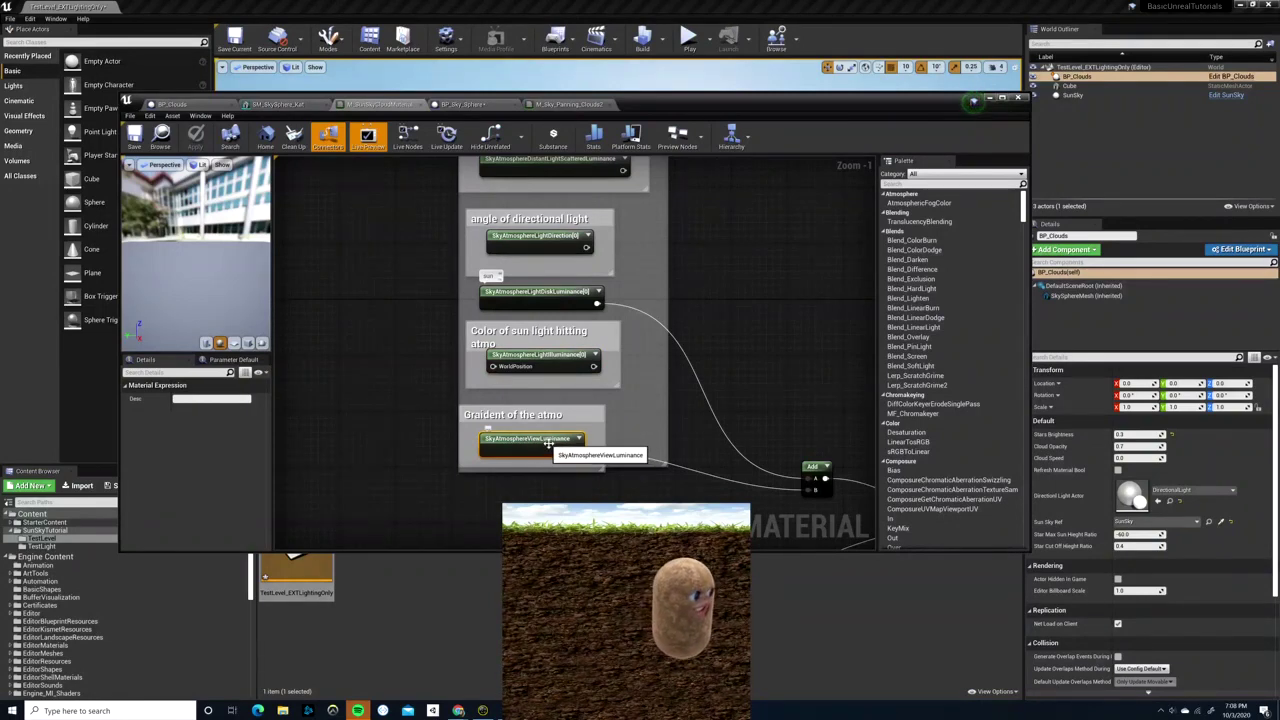
- Inspect the class defaults of BP_Sky_Sphere with its horizon, zenith and cloud color curves, and return to M_SunSkyCloudMaterial
left_click(447, 104)
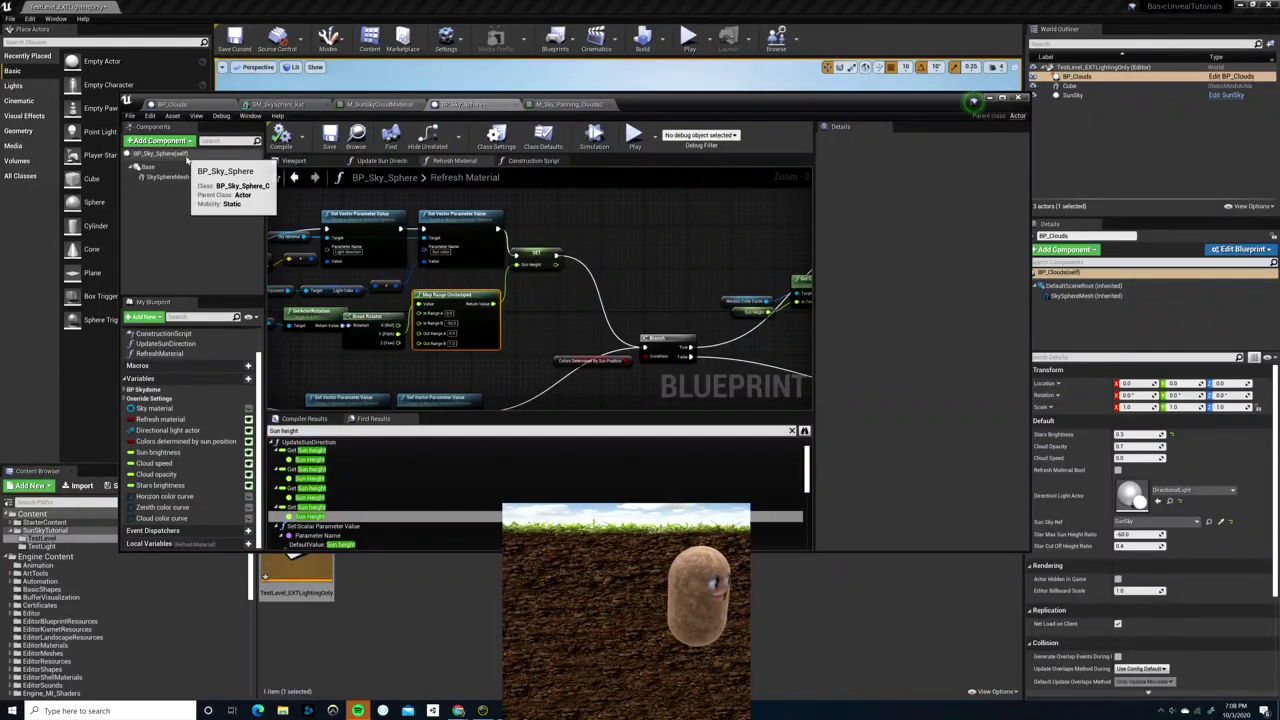
left_click(186, 156)
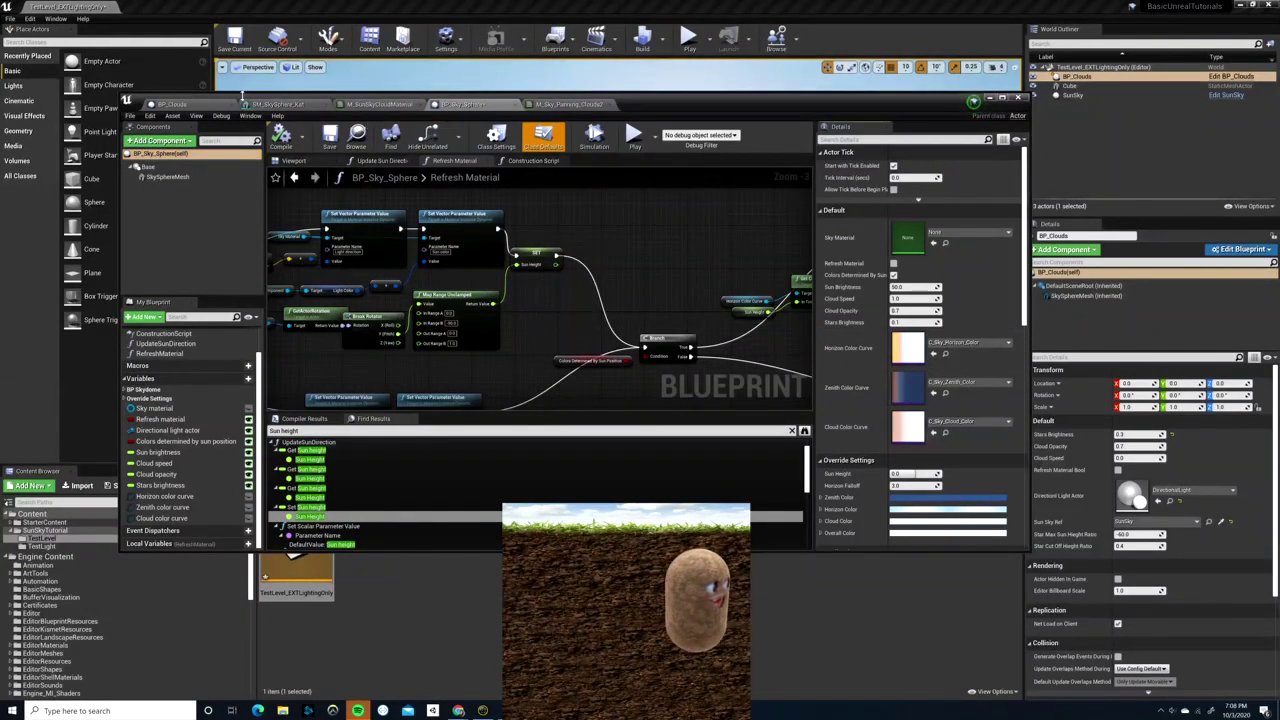
left_click(378, 105)
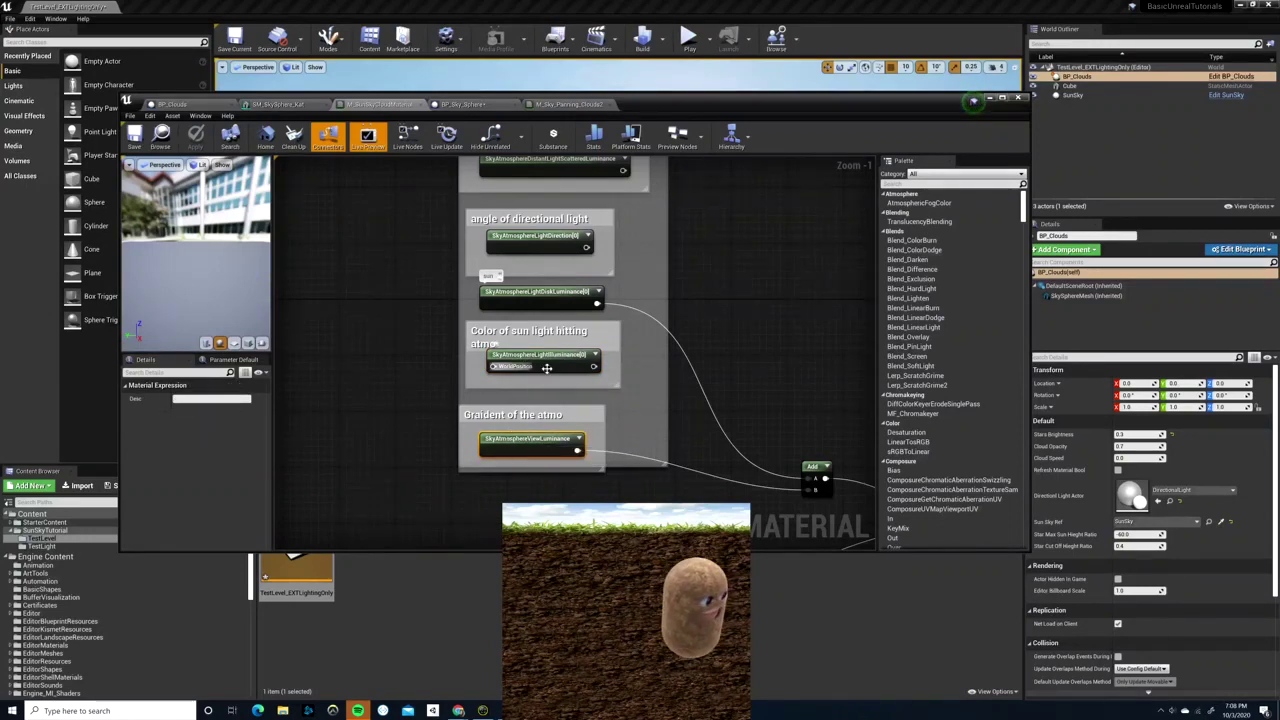
- Trace the sun disk luminance and view luminance nodes through the Add nodes to the Emissive Color input of M_SunSkyCloudMaterial
scroll(750, 477, "down", 2)
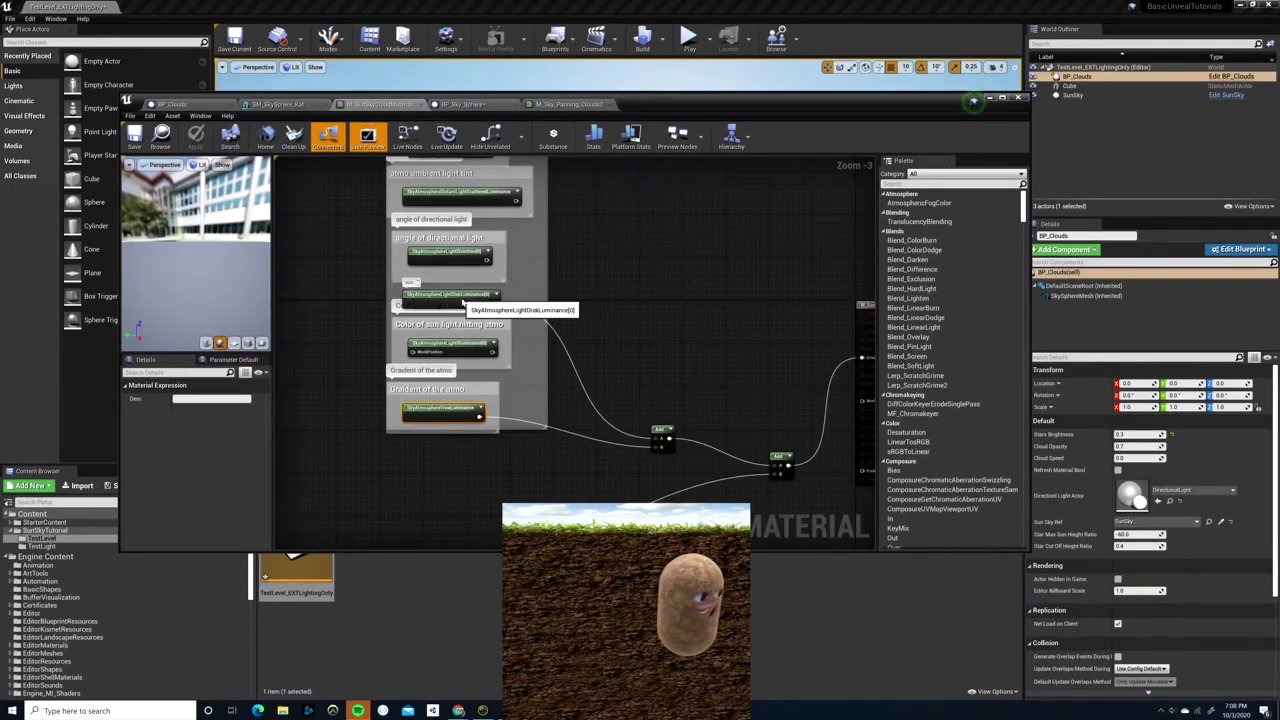
left_click(445, 295)
left_click(443, 425)
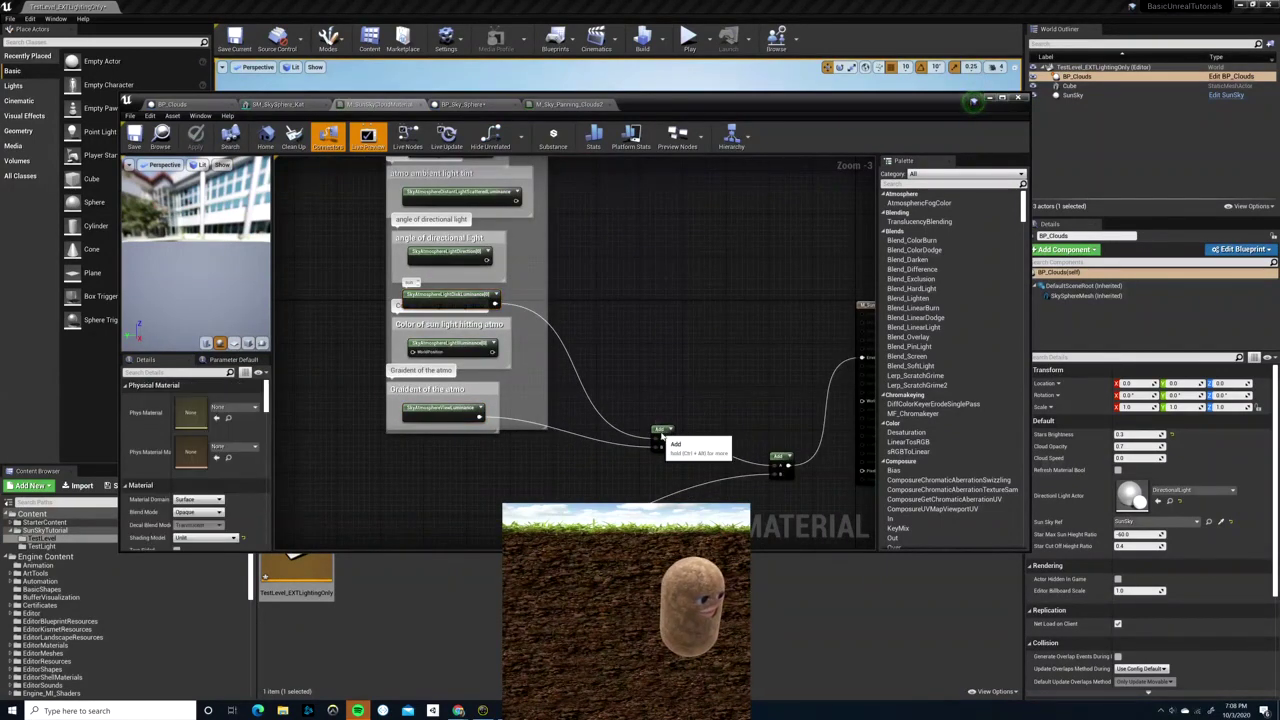
left_click(661, 434)
right_click_drag(746, 419, 657, 427)
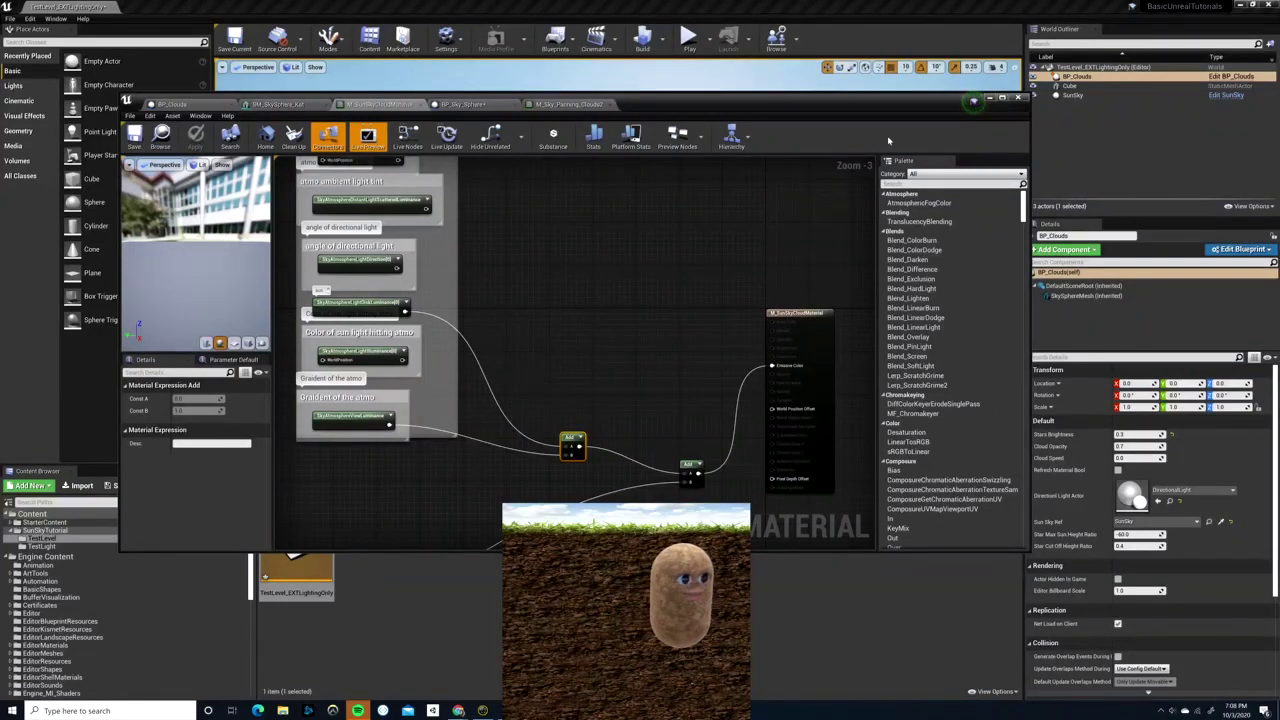
- Hide BP_Clouds in the level to compare the sky without it, and make it visible again
left_click(989, 99)
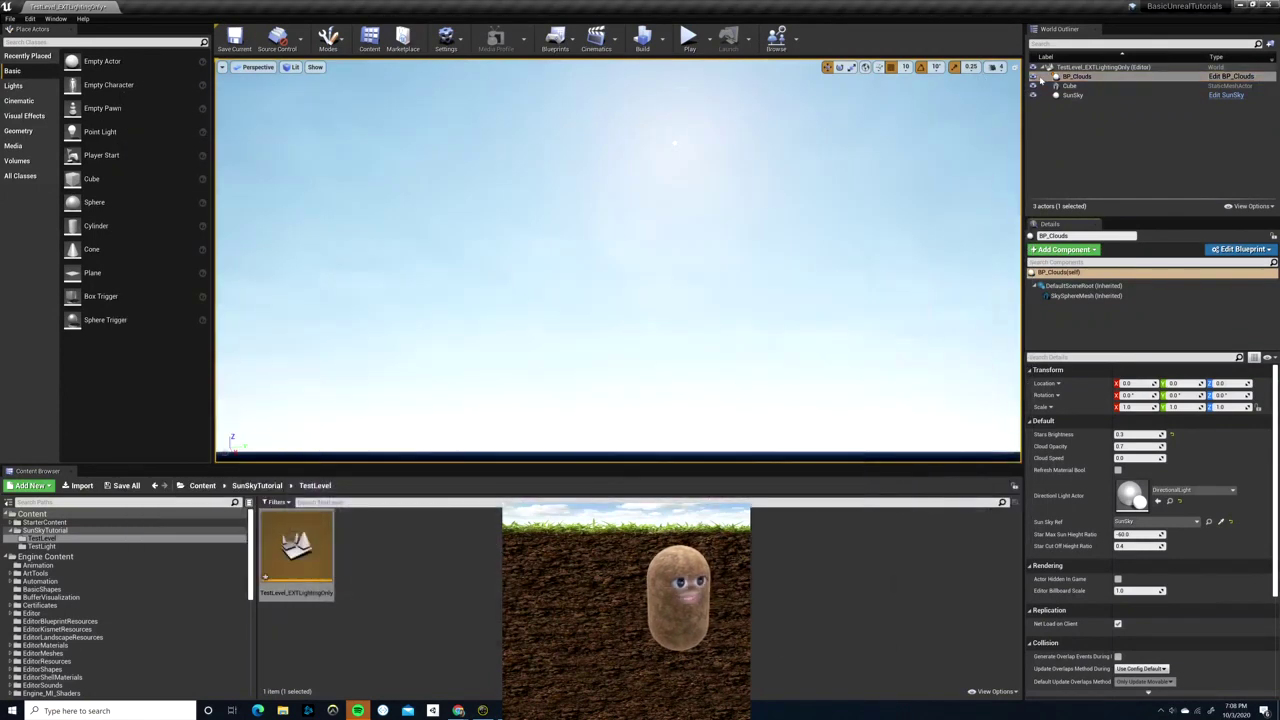
left_click(1034, 78)
right_click_drag(840, 230, 670, 240)
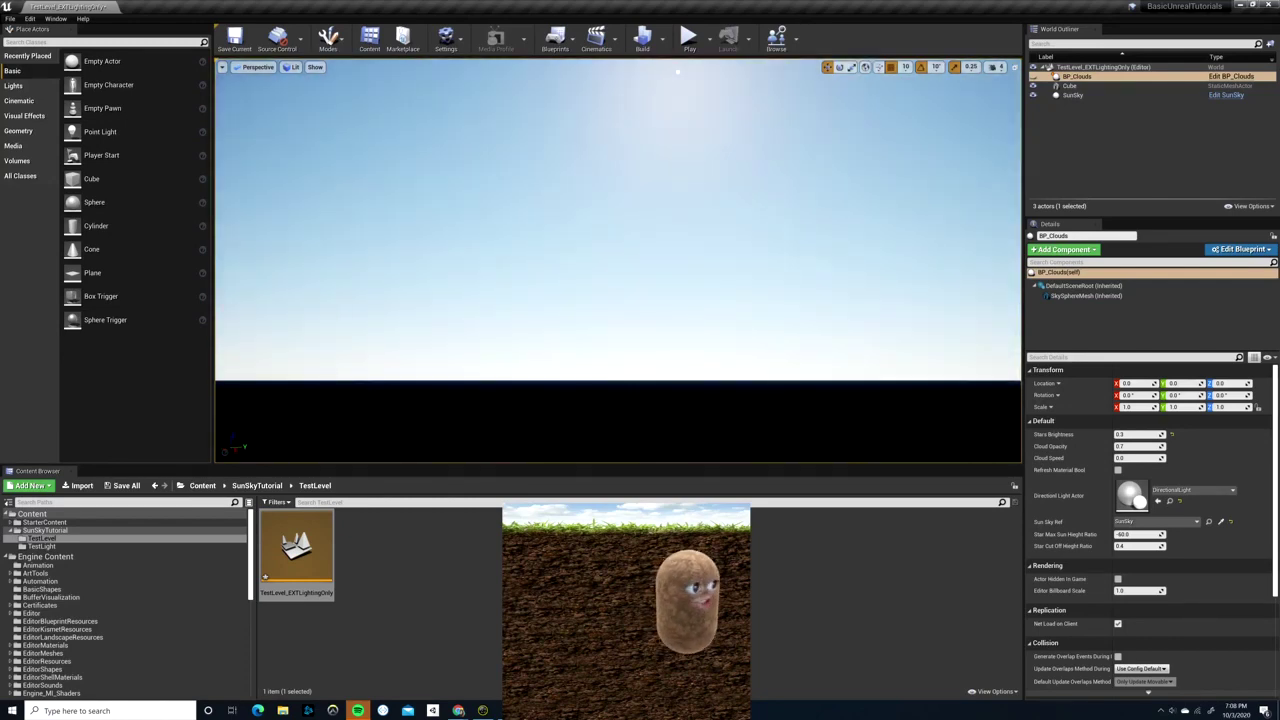
left_click(1035, 80)
key("f")
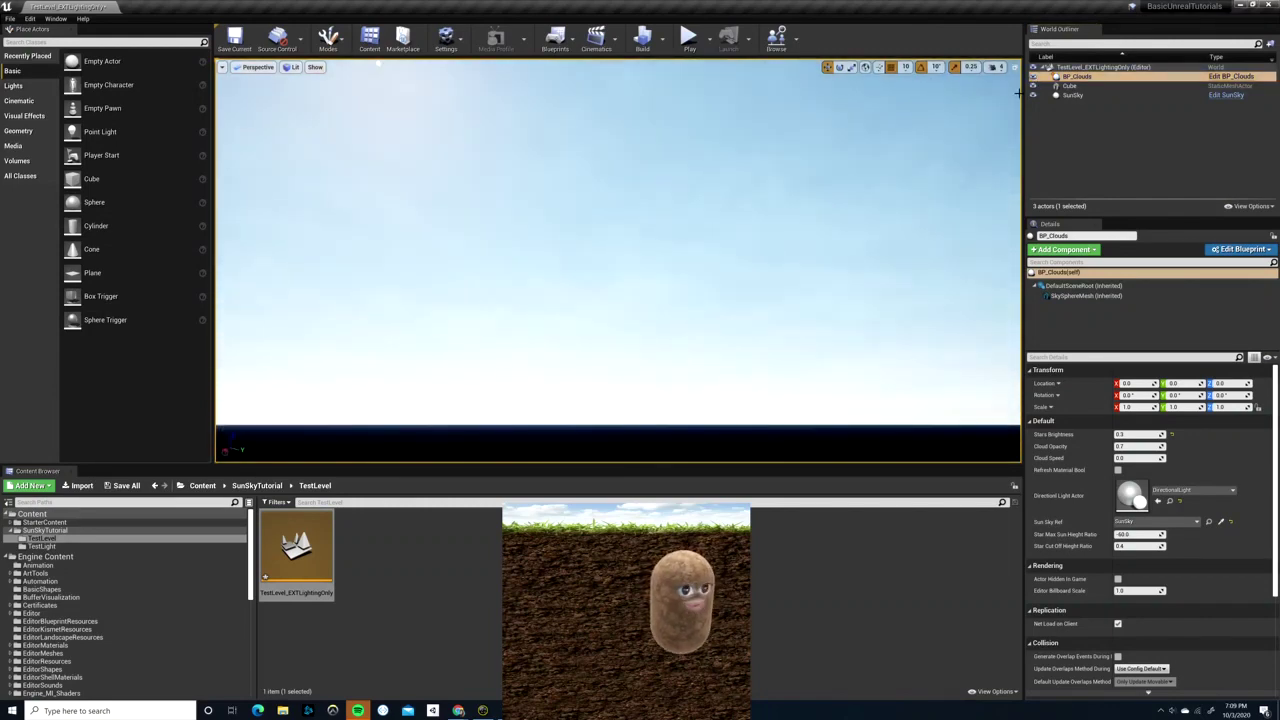
- Connect the Add node combining sun disk and view luminance directly to Emissive Color in M_SunSkyCloudMaterial, apply it and view the sky
left_click(1231, 77)
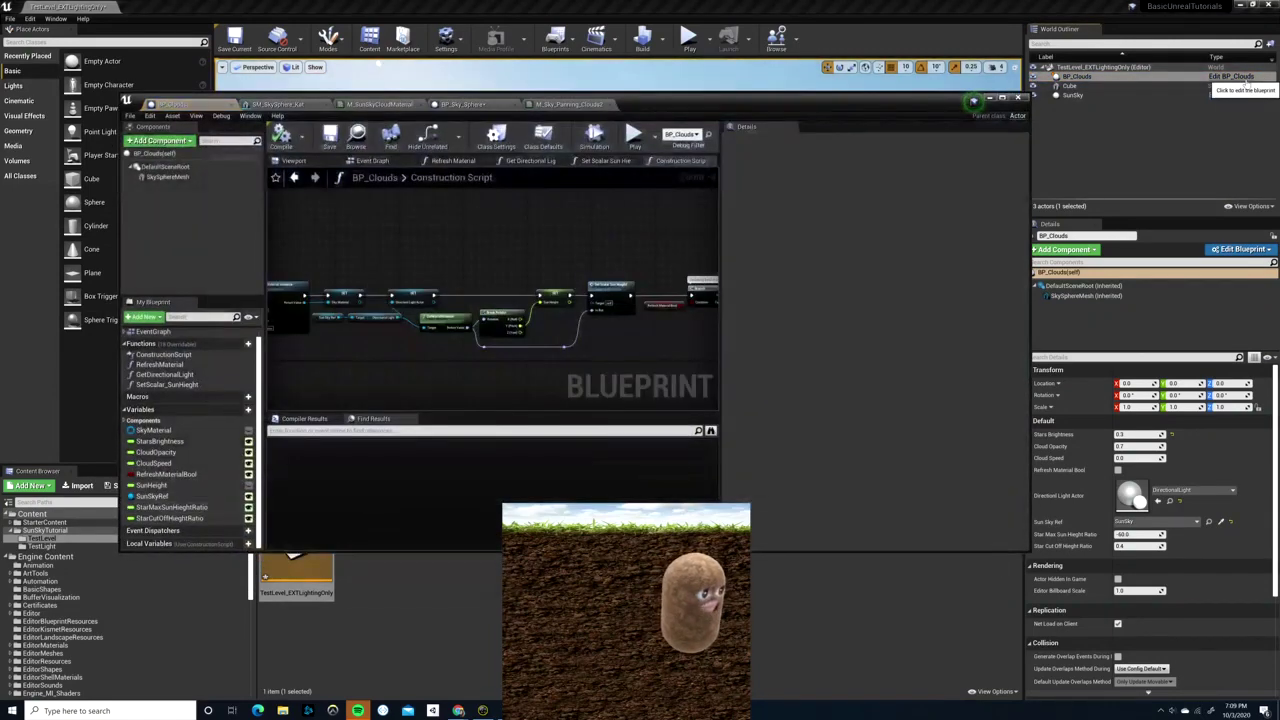
left_click(378, 104)
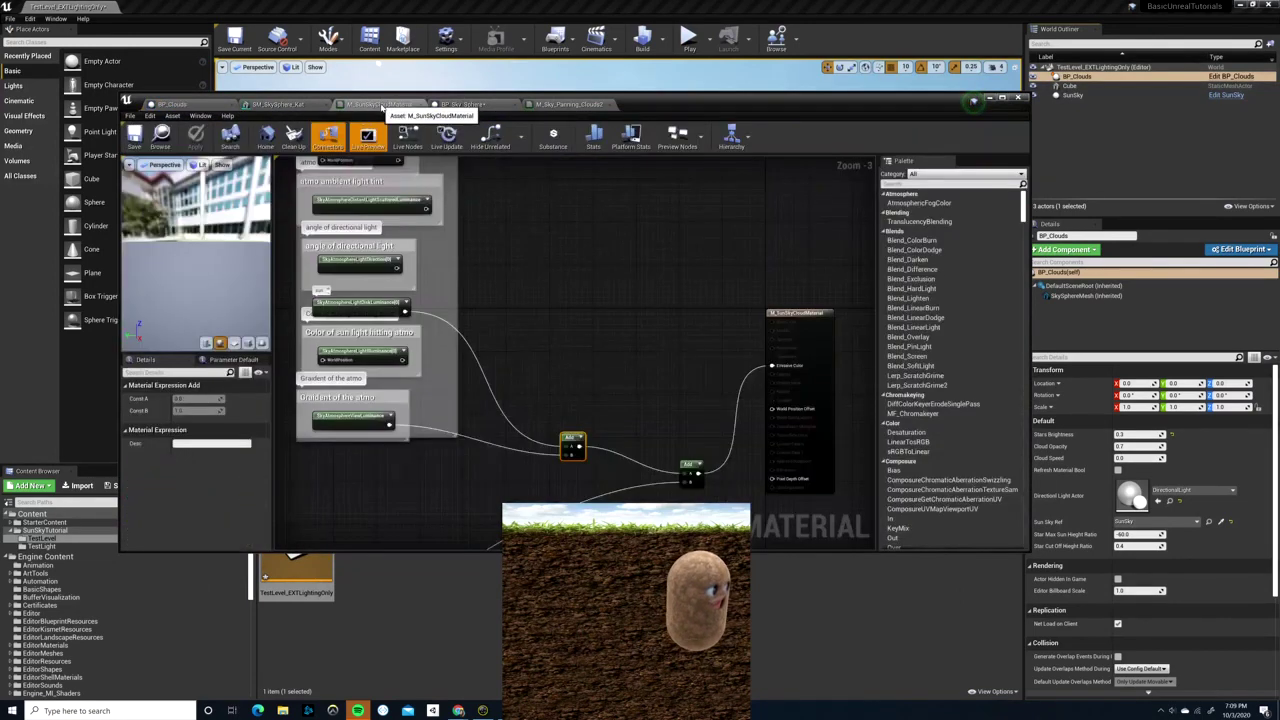
left_click_drag(582, 443, 772, 365)
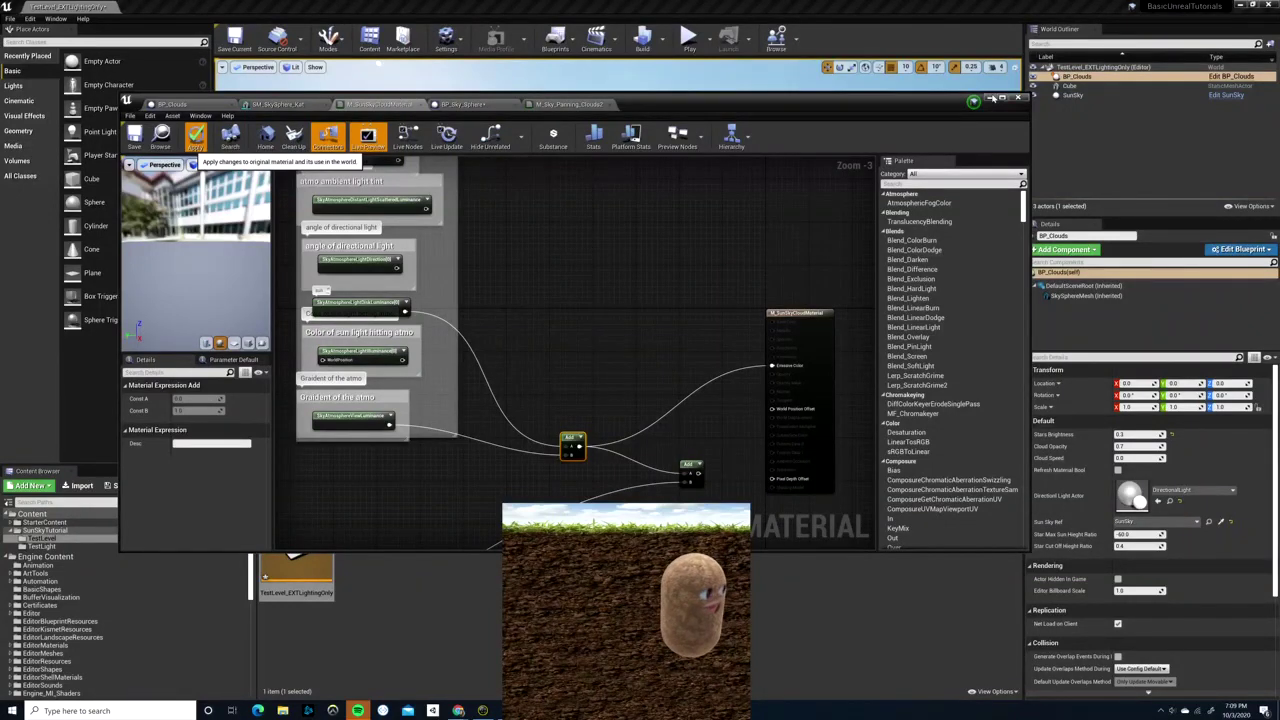
left_click(195, 137)
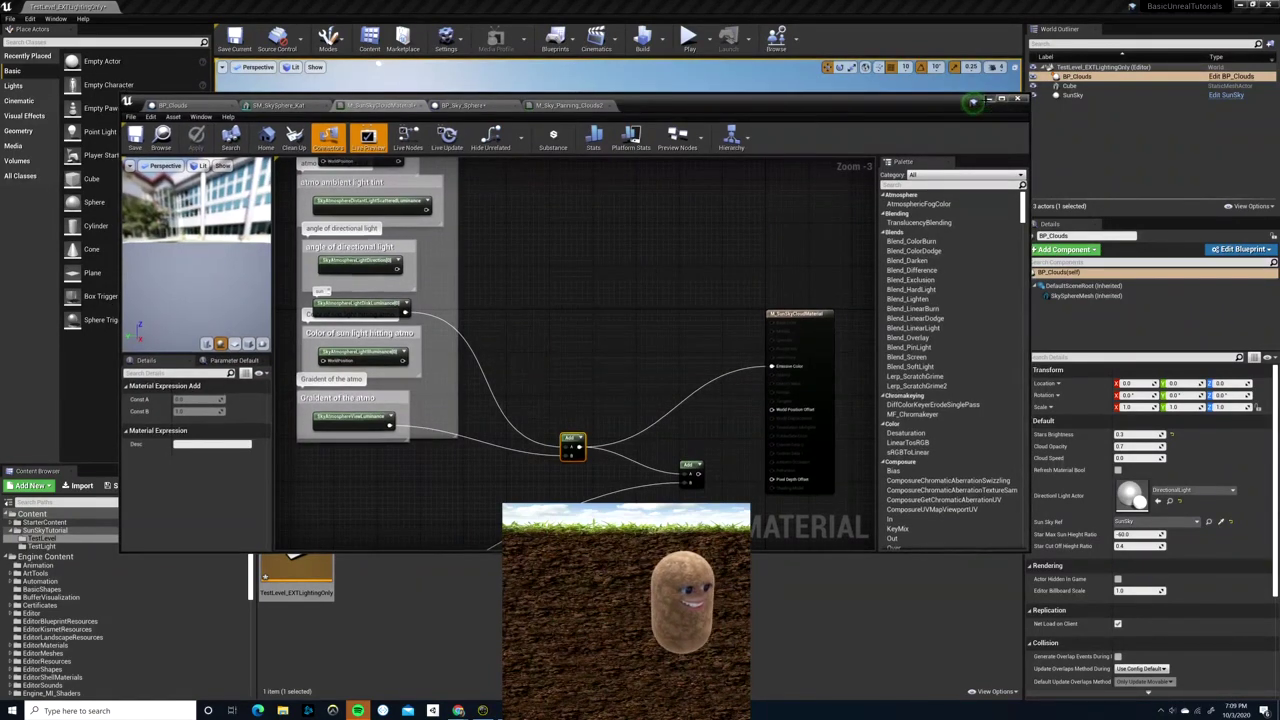
left_click(988, 100)
right_click_drag(986, 101, 885, 196)
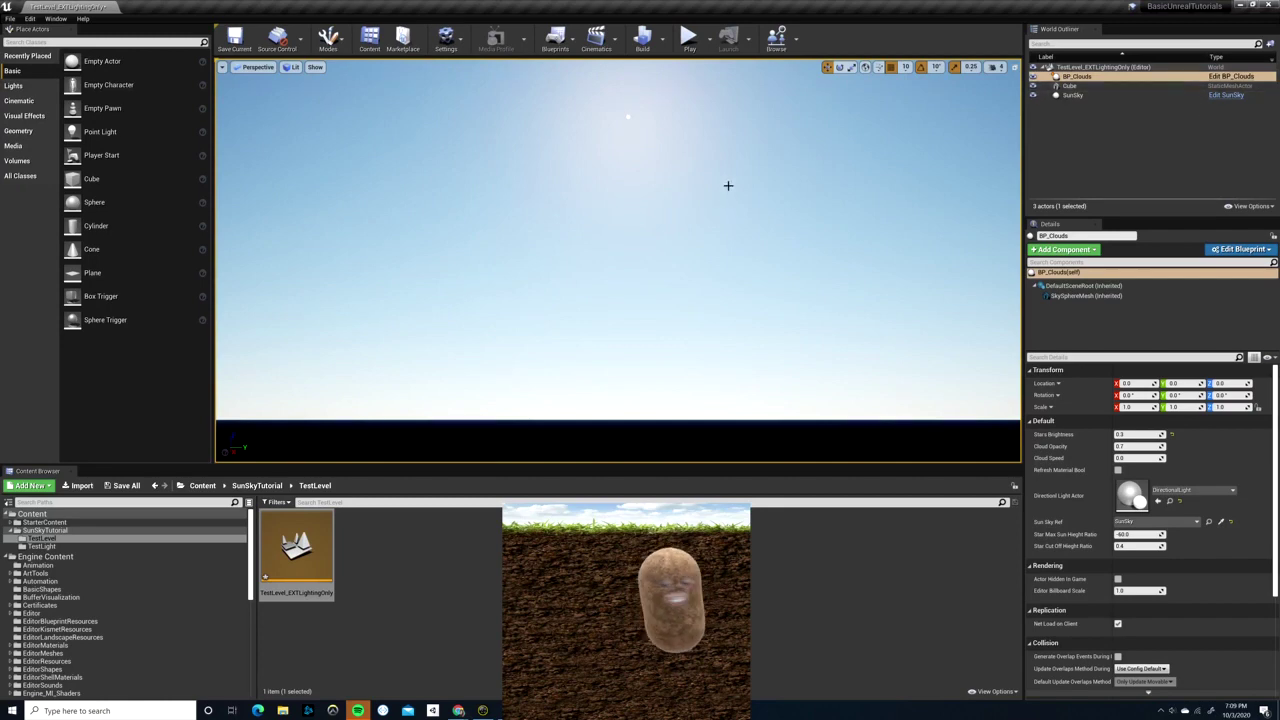
- Reopen M_SunSkyCloudMaterial and reconnect the final Add node, which includes the clouds, to the Emissive Color input
left_click(1231, 78)
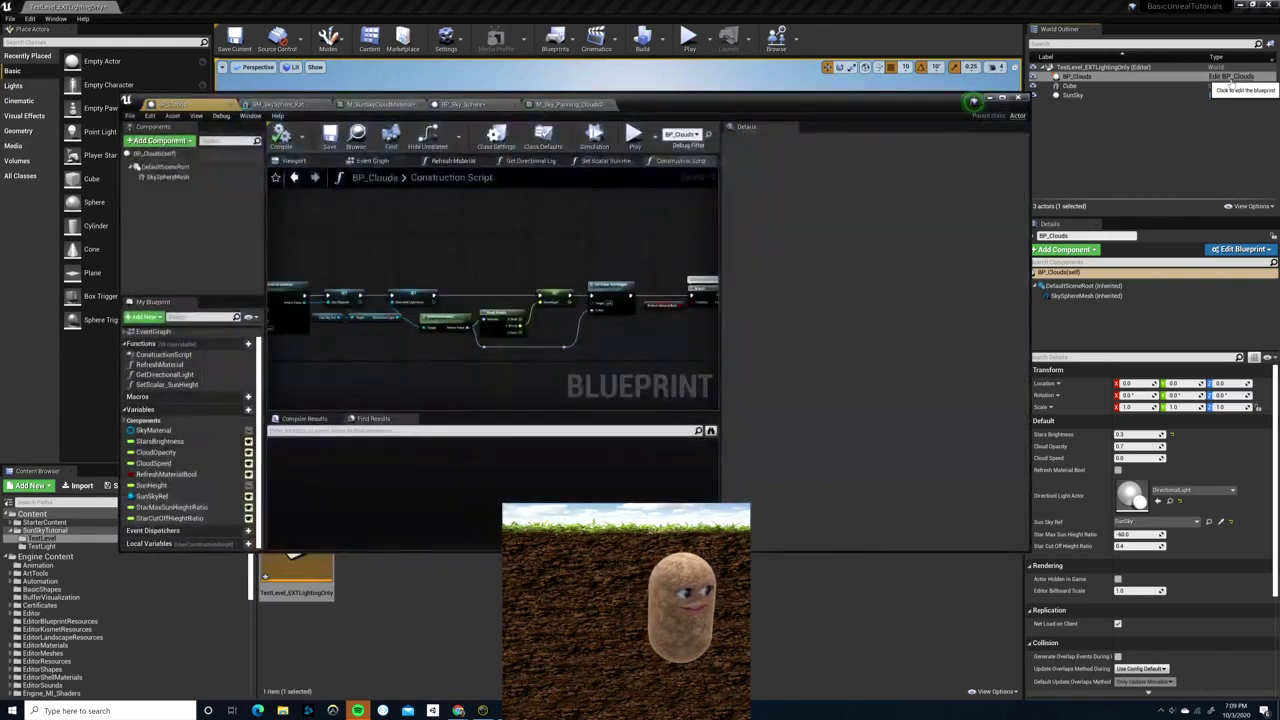
left_click(383, 104)
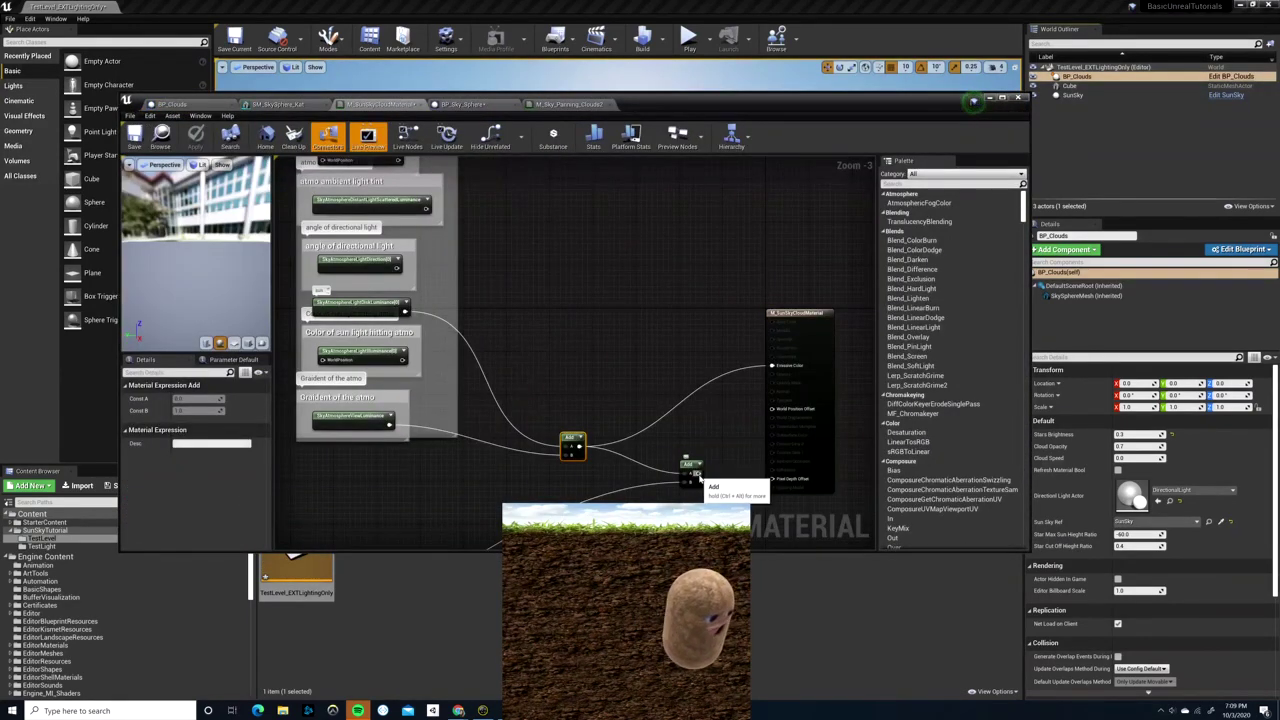
left_click_drag(700, 467, 783, 369)
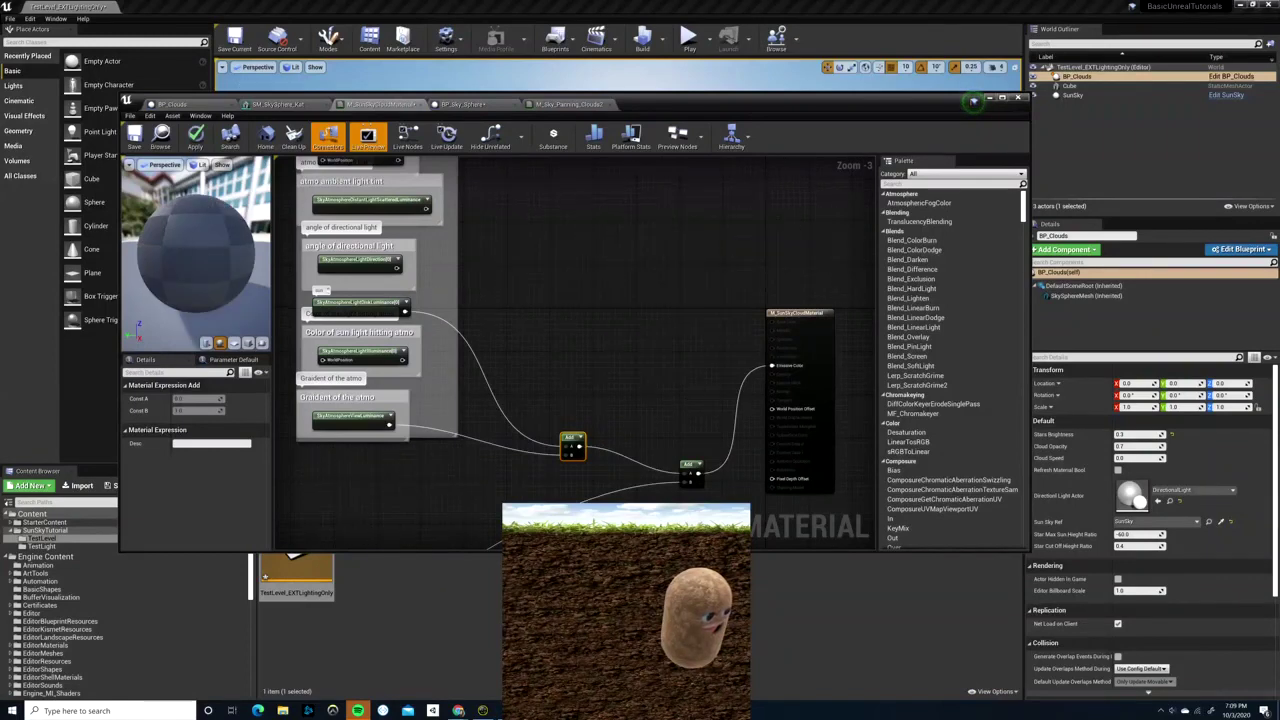
- Examine the CloudTextures group in M_SunSkyCloudMaterial, including the Cloud speed and Cloud opacity parameters and the nodes its output feeds
right_click_drag(643, 379, 814, 231)
scroll(616, 329, "down", 2)
scroll(616, 329, "down", 3)
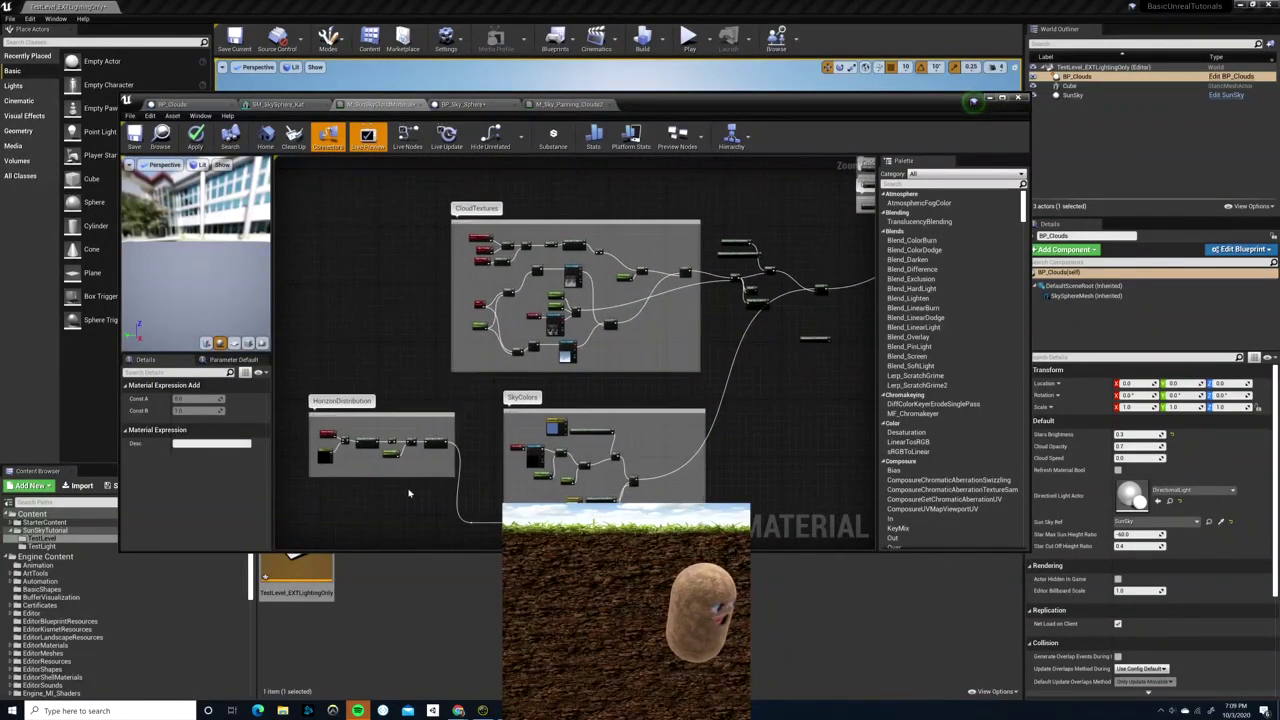
scroll(420, 320, "up", 4)
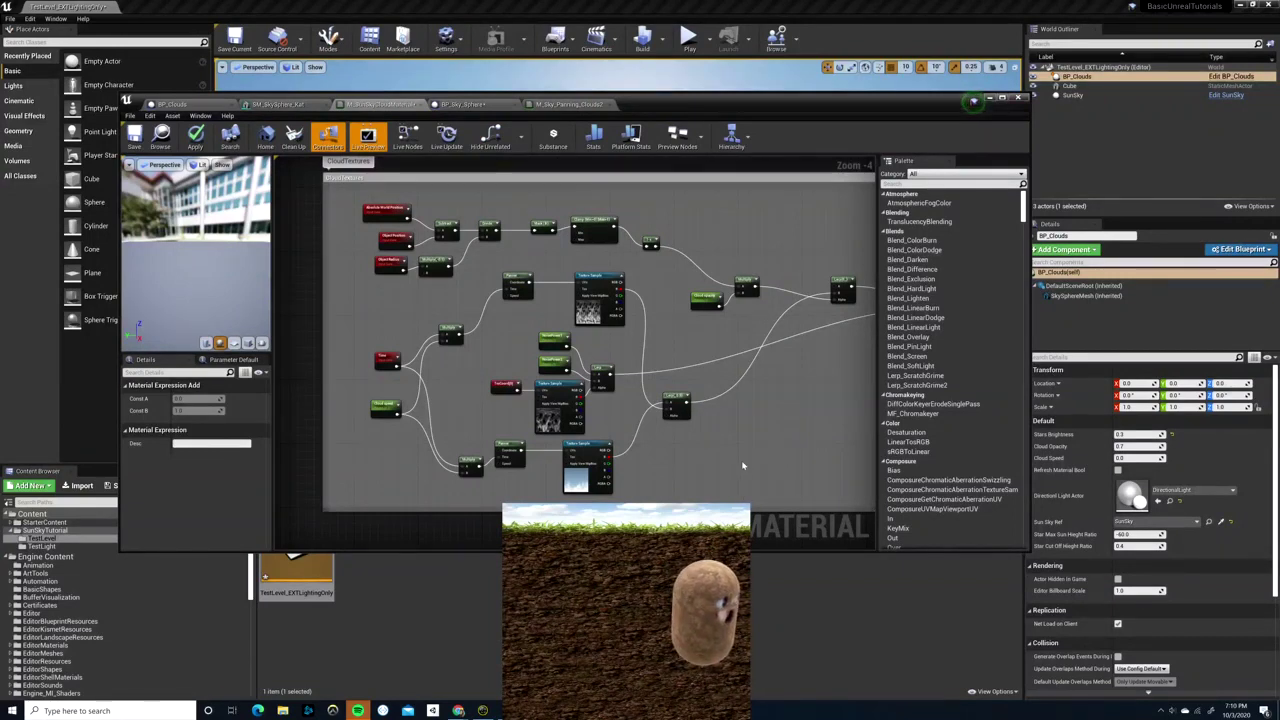
left_click(385, 405)
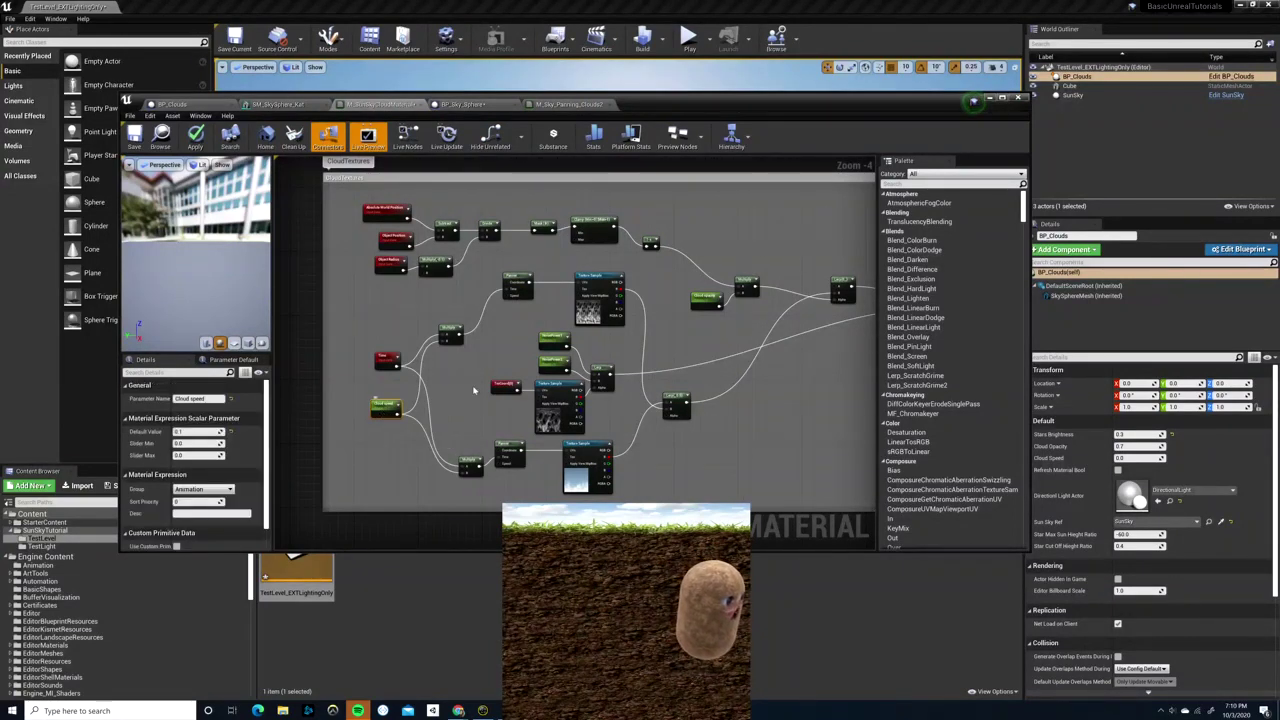
left_click(704, 294)
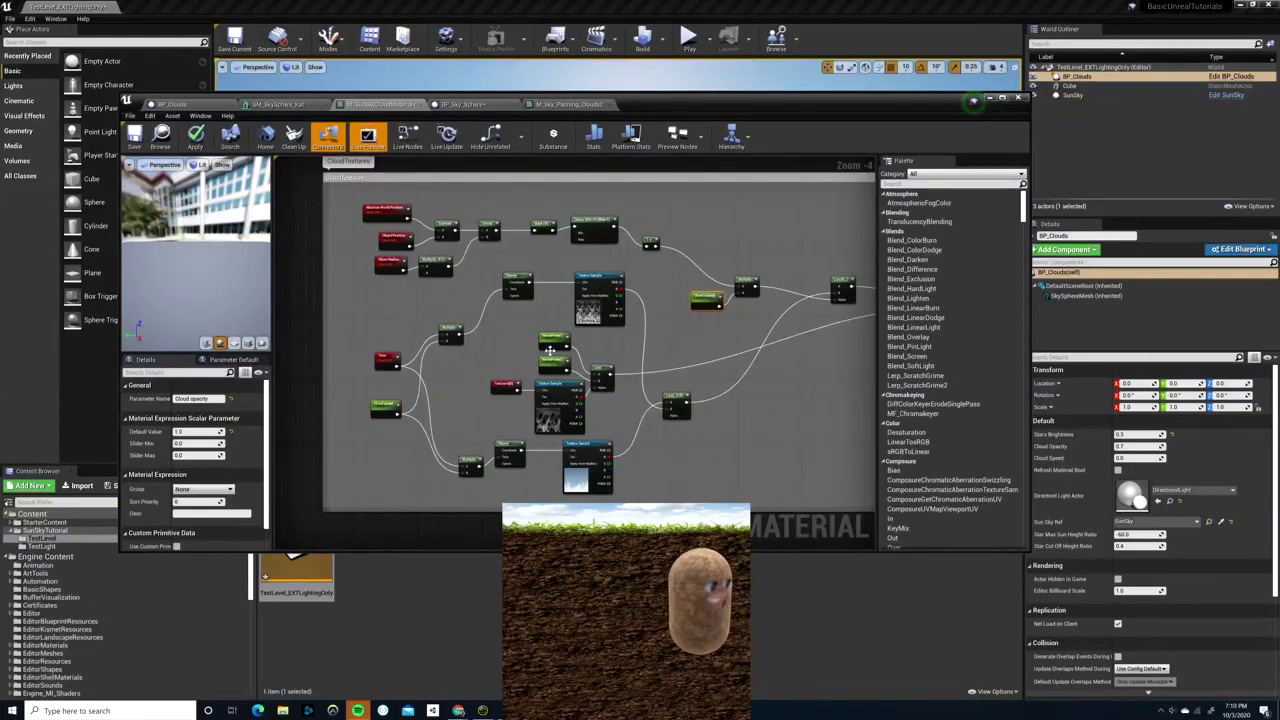
right_click_drag(579, 275, 538, 275)
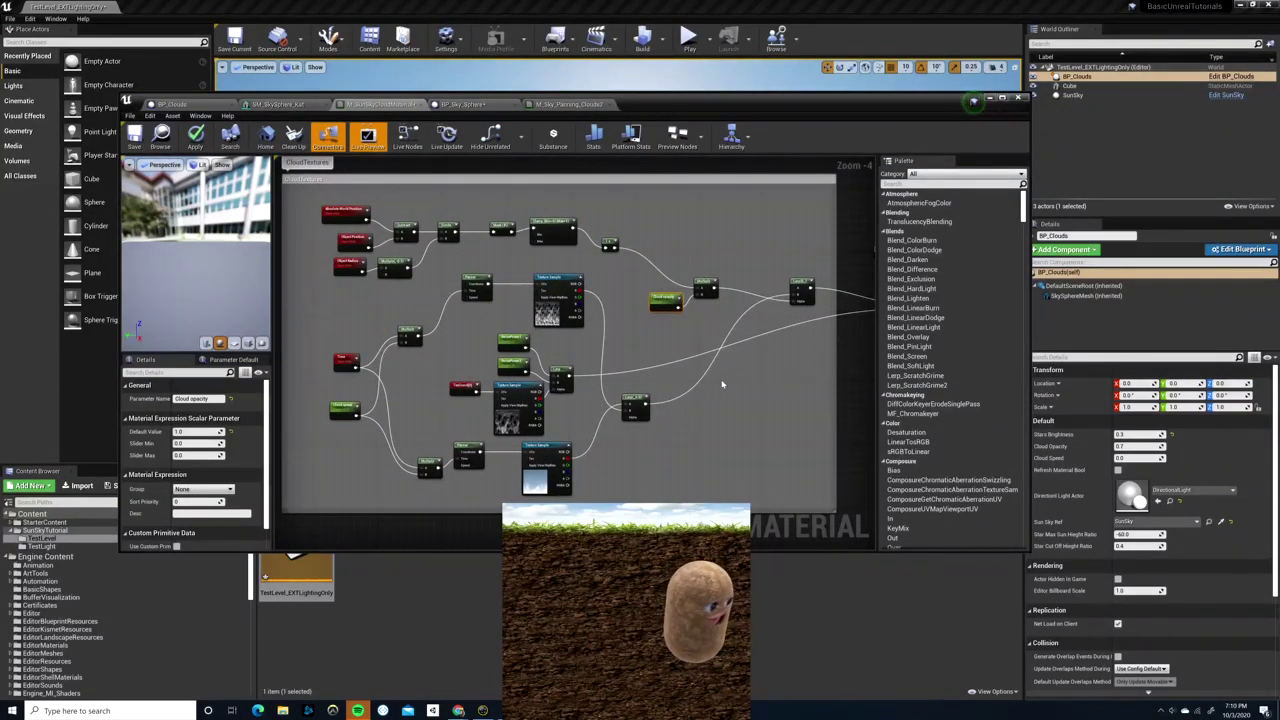
right_click_drag(722, 383, 605, 392)
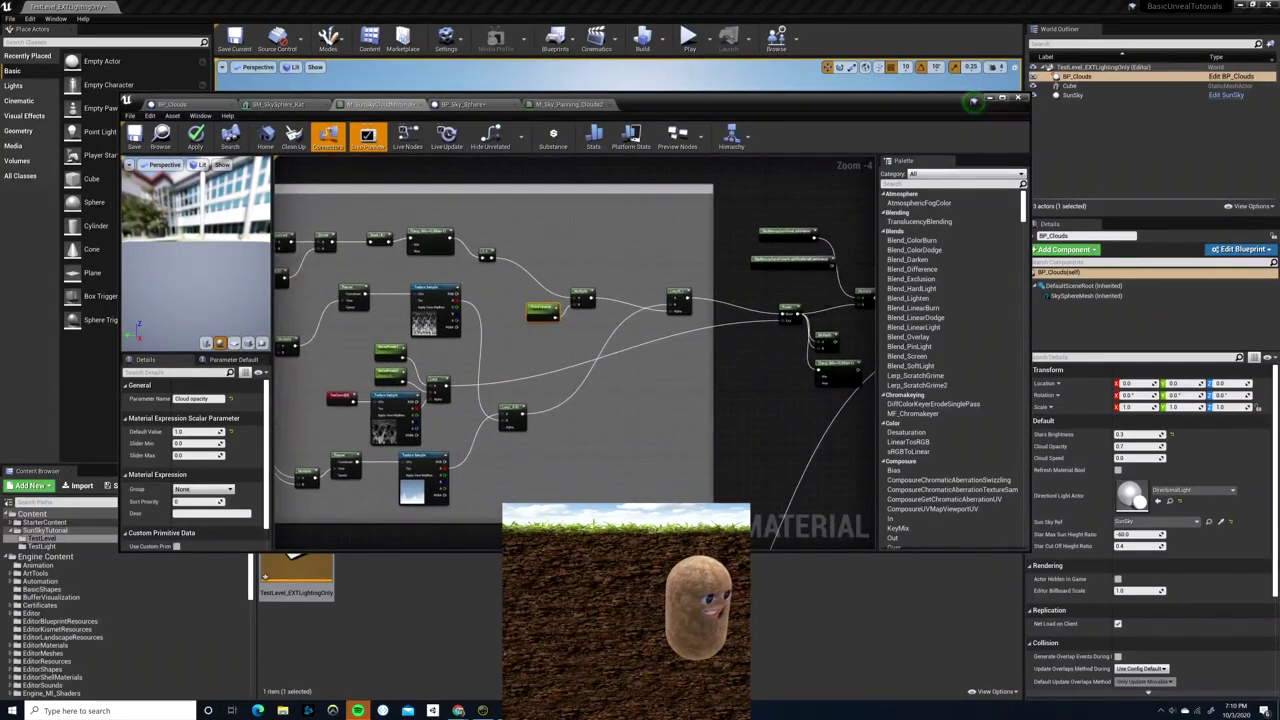
- Move the unconnected SkyAtmosphereLightDirection node beside the Clamp node, just outside the CloudTextures group in M_SunSkyCloudMaterial
right_click_drag(622, 185, 485, 185)
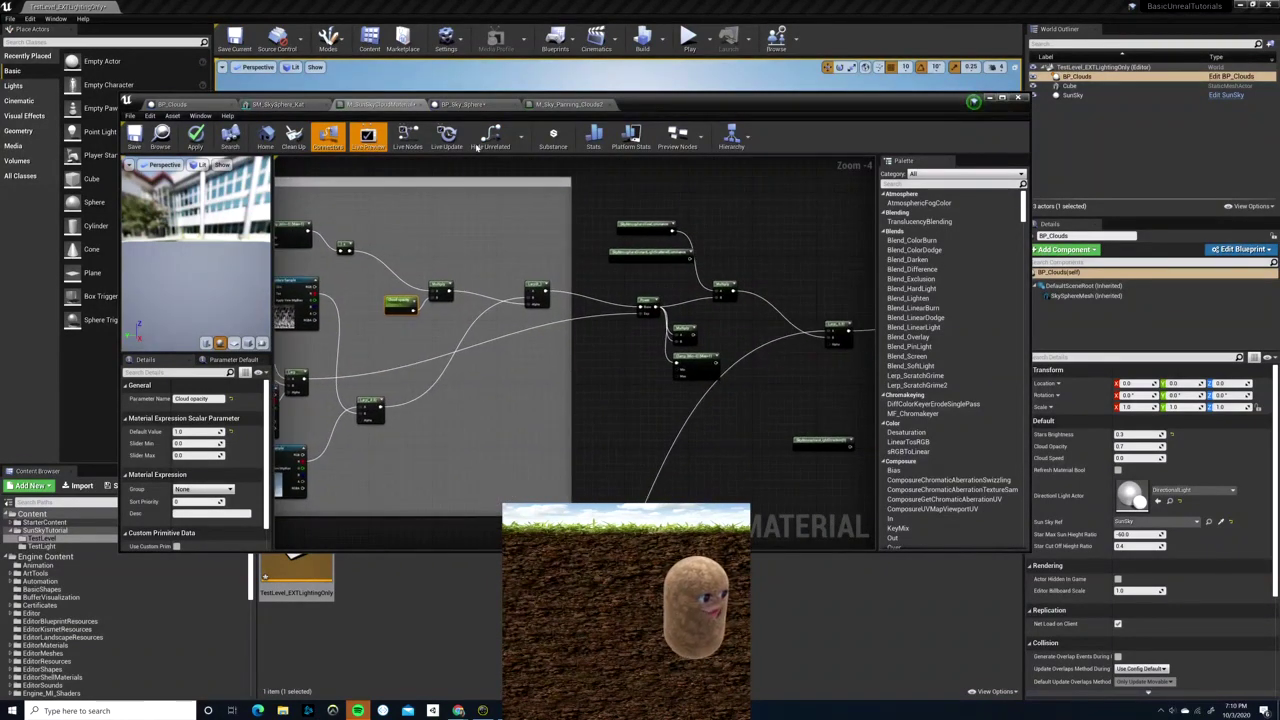
left_click(695, 363)
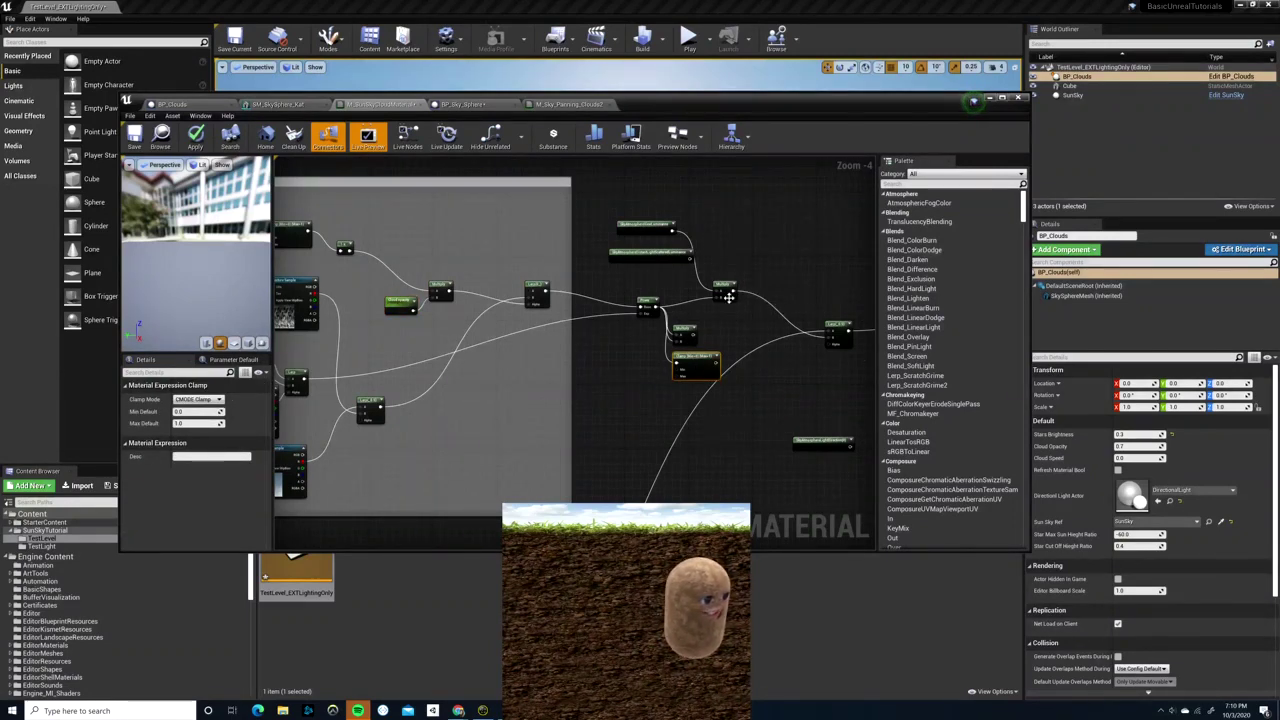
left_click(821, 441)
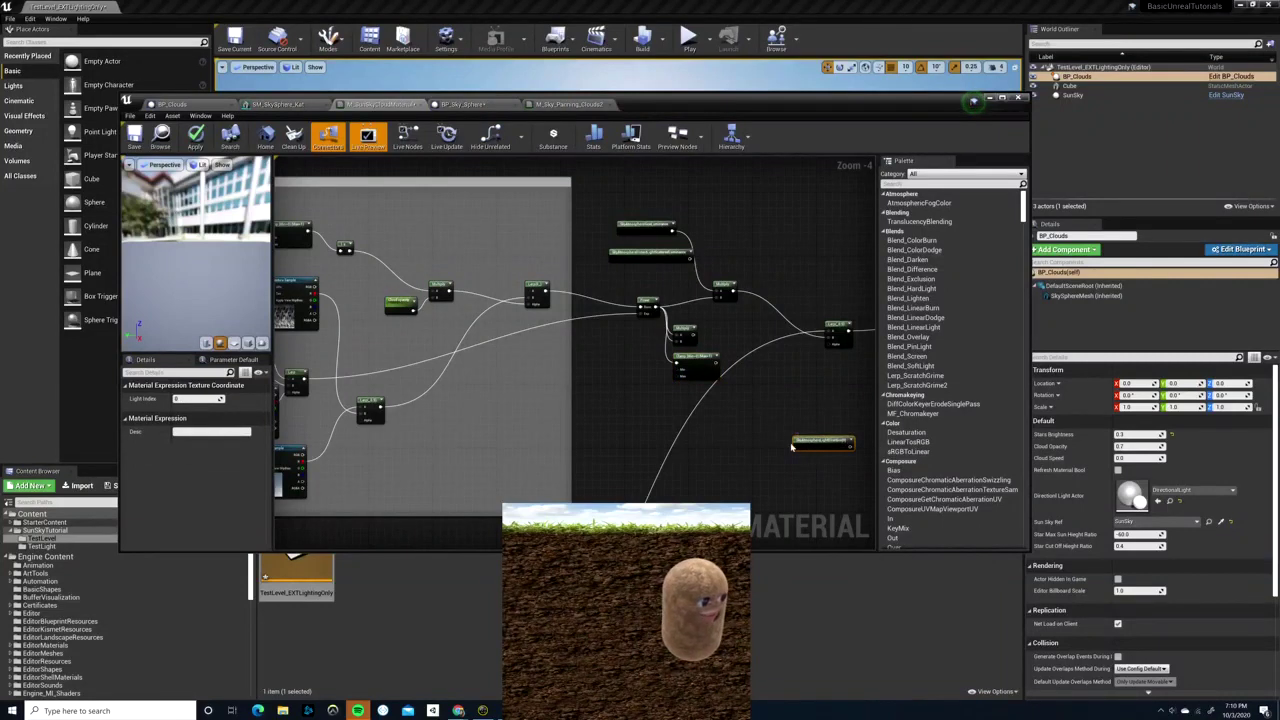
left_click_drag(807, 441, 586, 373)
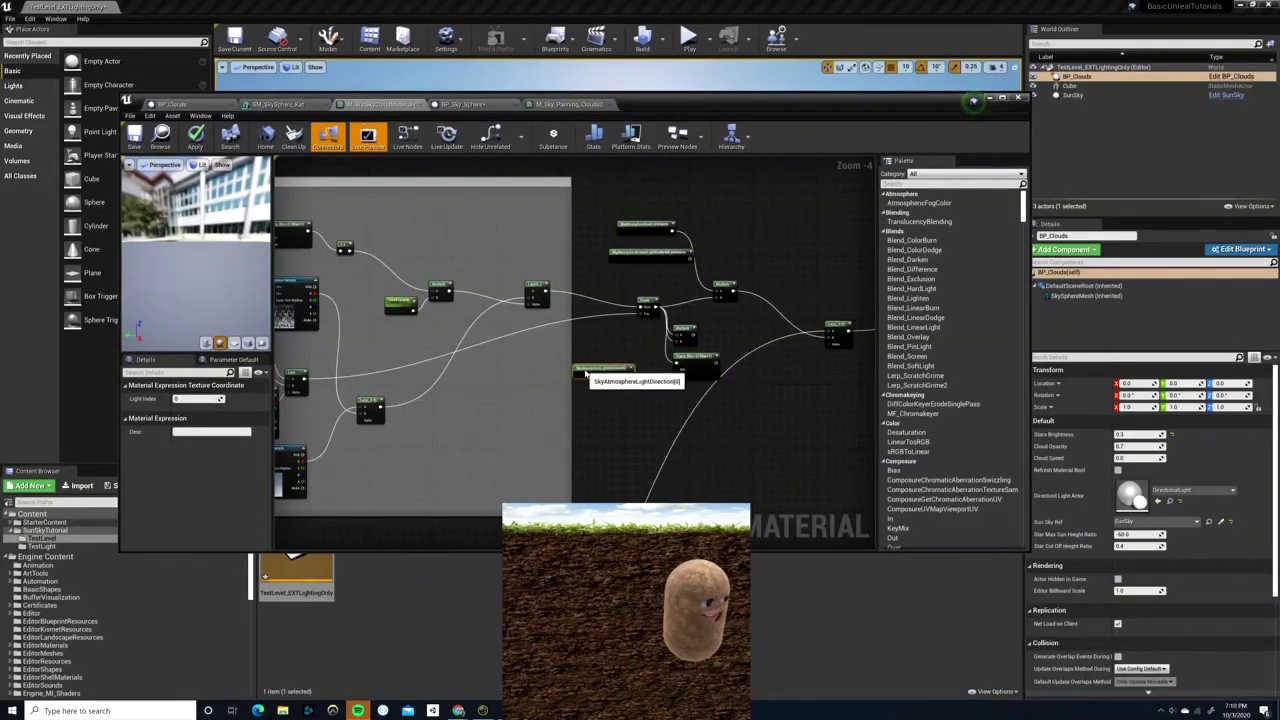
left_click(613, 344)
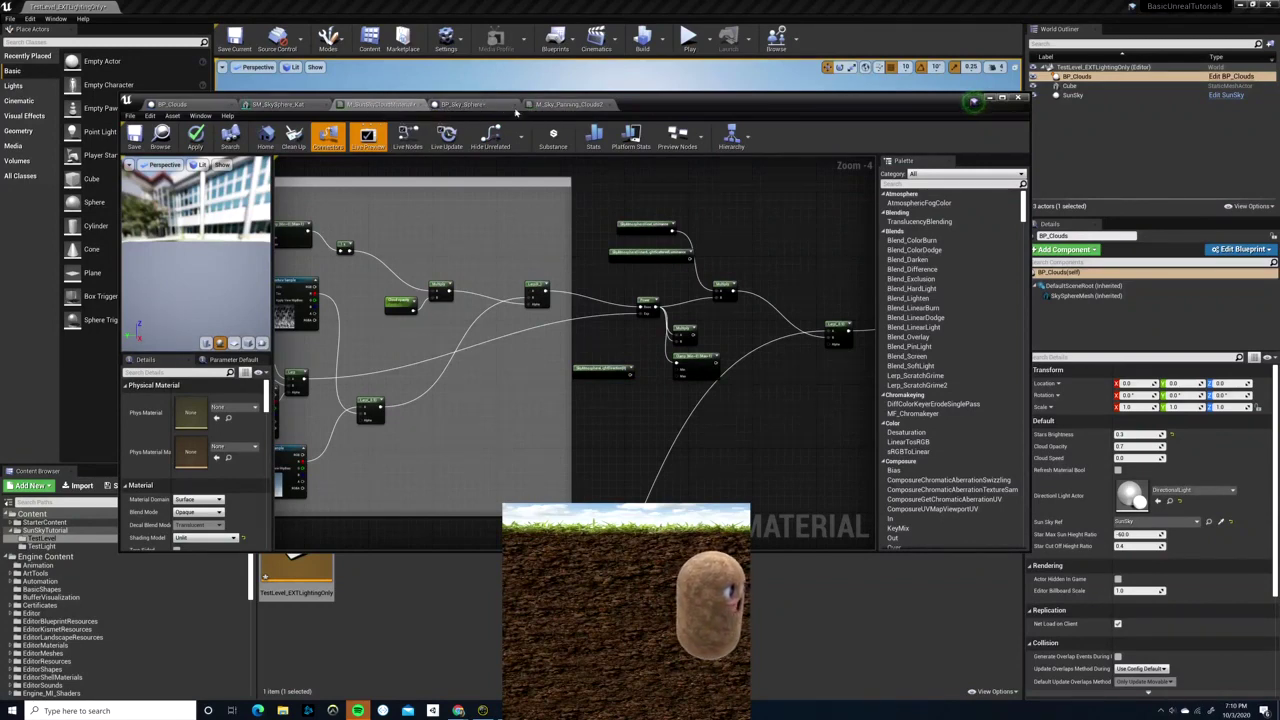
- Examine how the CloudTextures output feeds the Power and Multiply nodes of the RimLight group in M_Sky_Panning_Clouds2
left_click(566, 104)
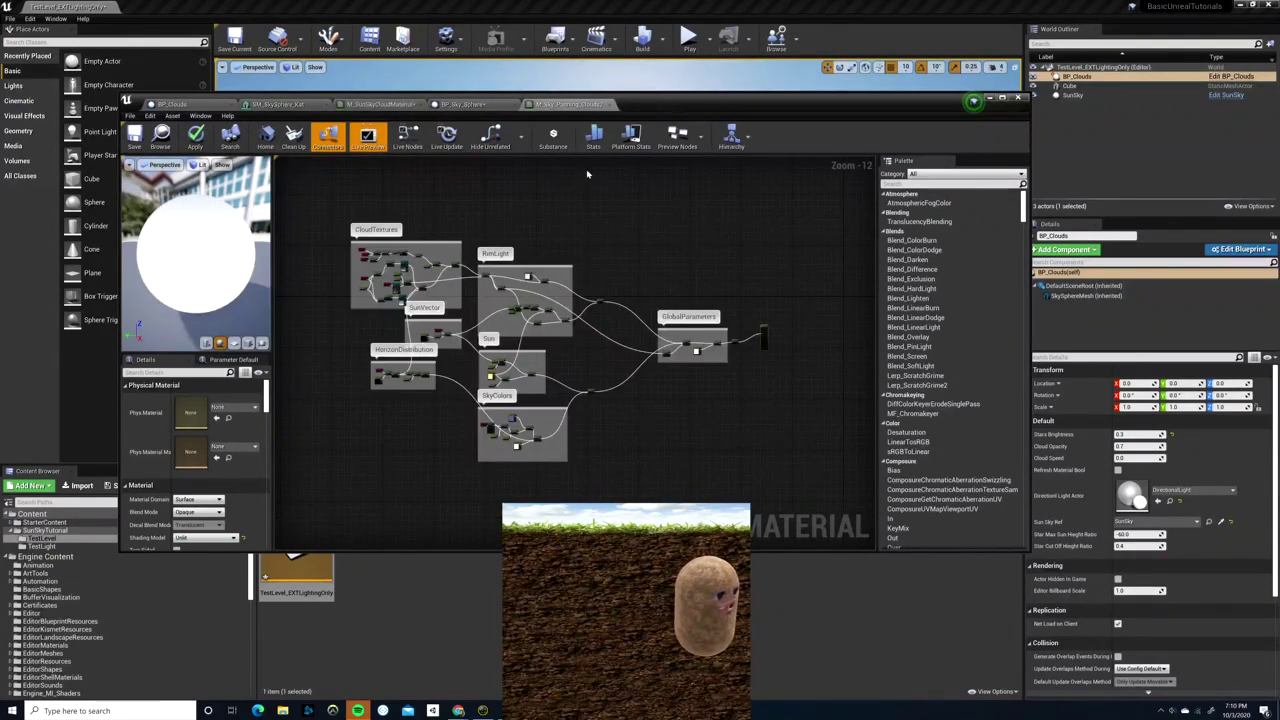
scroll(563, 252, "up", 8)
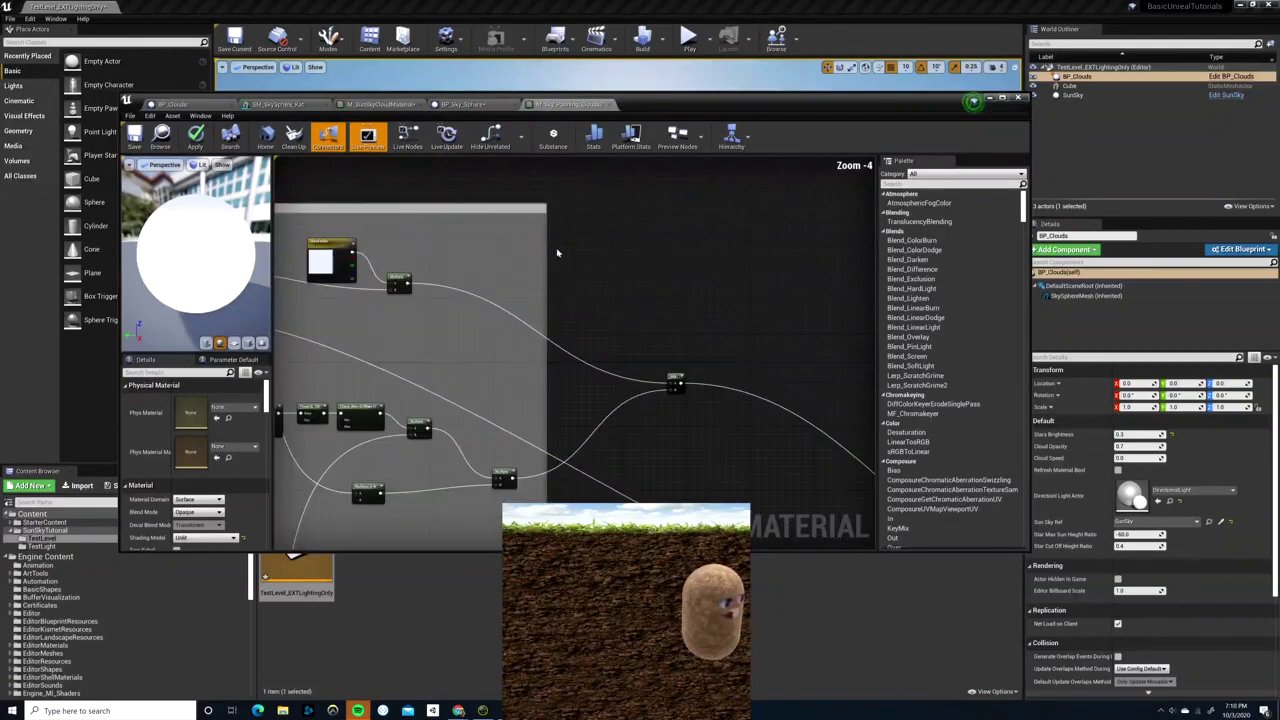
right_click_drag(563, 250, 956, 264)
right_click_drag(588, 325, 547, 291)
right_click_drag(396, 314, 440, 322)
scroll(436, 323, "down", 2)
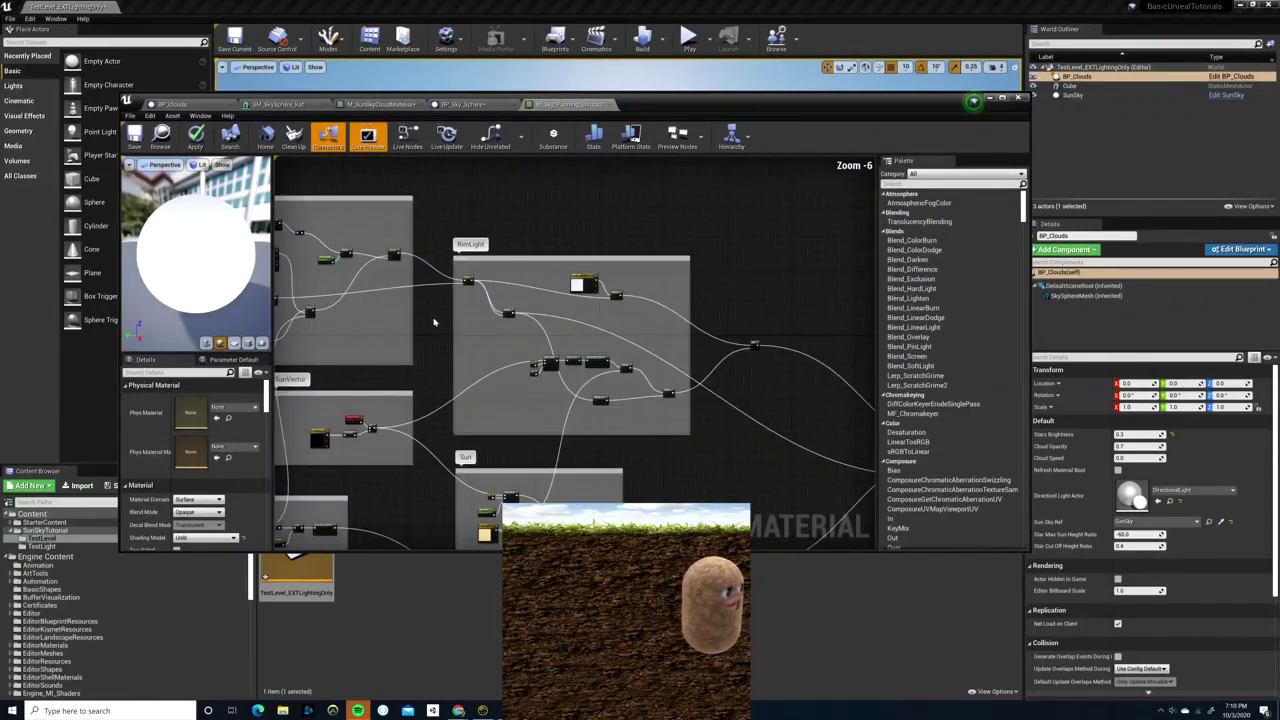
scroll(315, 295, "up", 2)
mouse_move(315, 295)
right_mouse_down()
mouse_move(371, 300)
mouse_move(297, 302)
right_mouse_up()
scroll(463, 312, "down", 1)
mouse_move(463, 312)
right_mouse_down()
mouse_move(452, 313)
mouse_move(463, 319)
right_mouse_up()
scroll(463, 319, "up", 2)
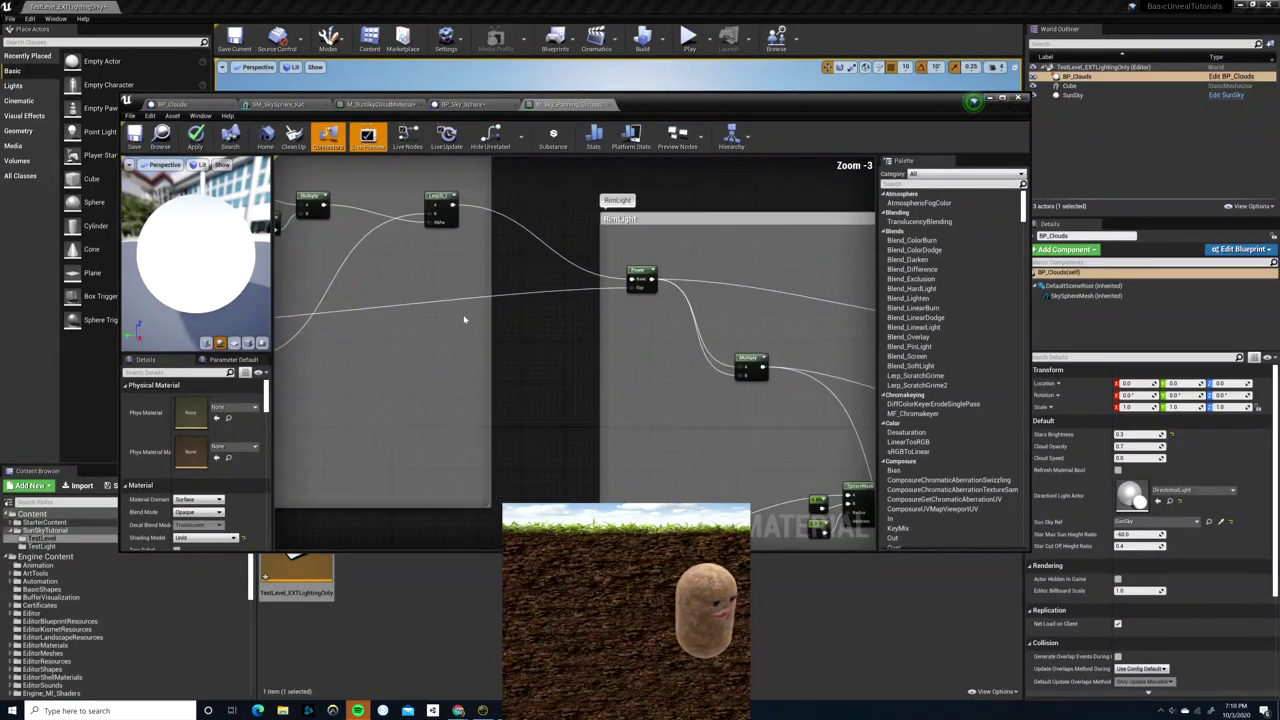
scroll(463, 319, "down", 1)
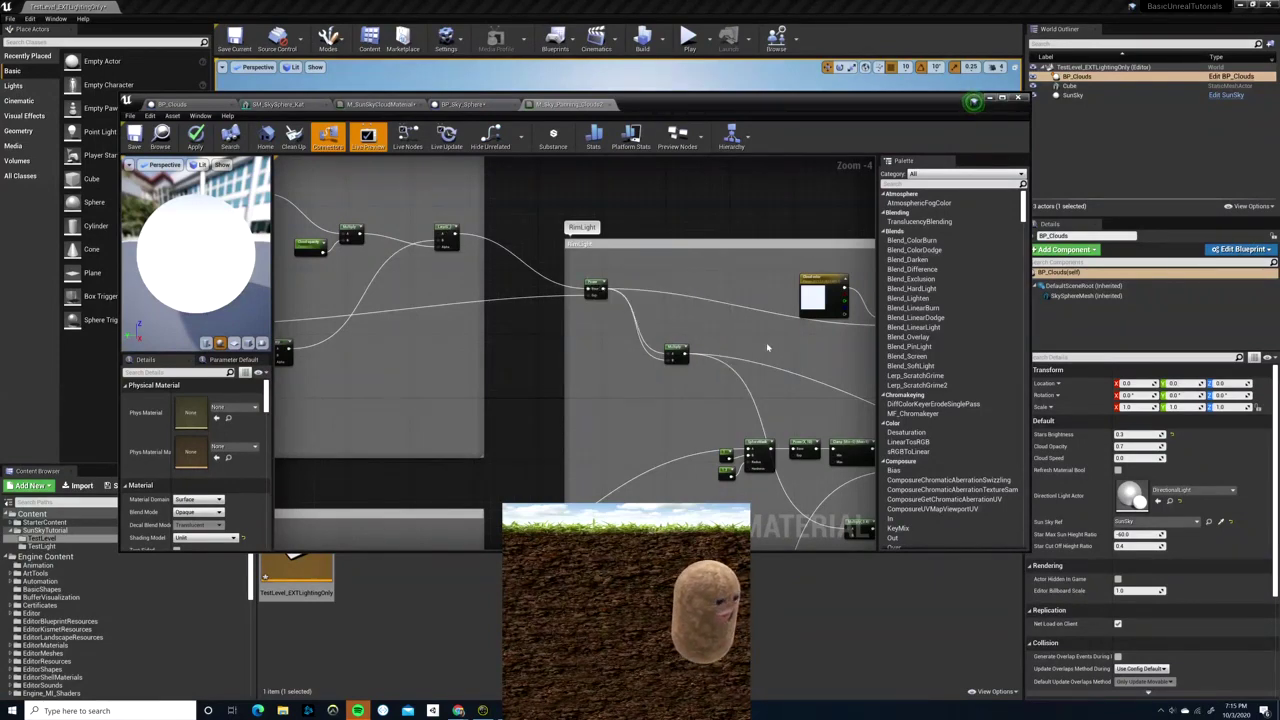
- Follow the RimLight connections through the GlobalParameters group to the final material node in M_Sky_Panning_Clouds2
right_click_drag(769, 341, 0, 98)
right_click_drag(600, 300, 454, 267)
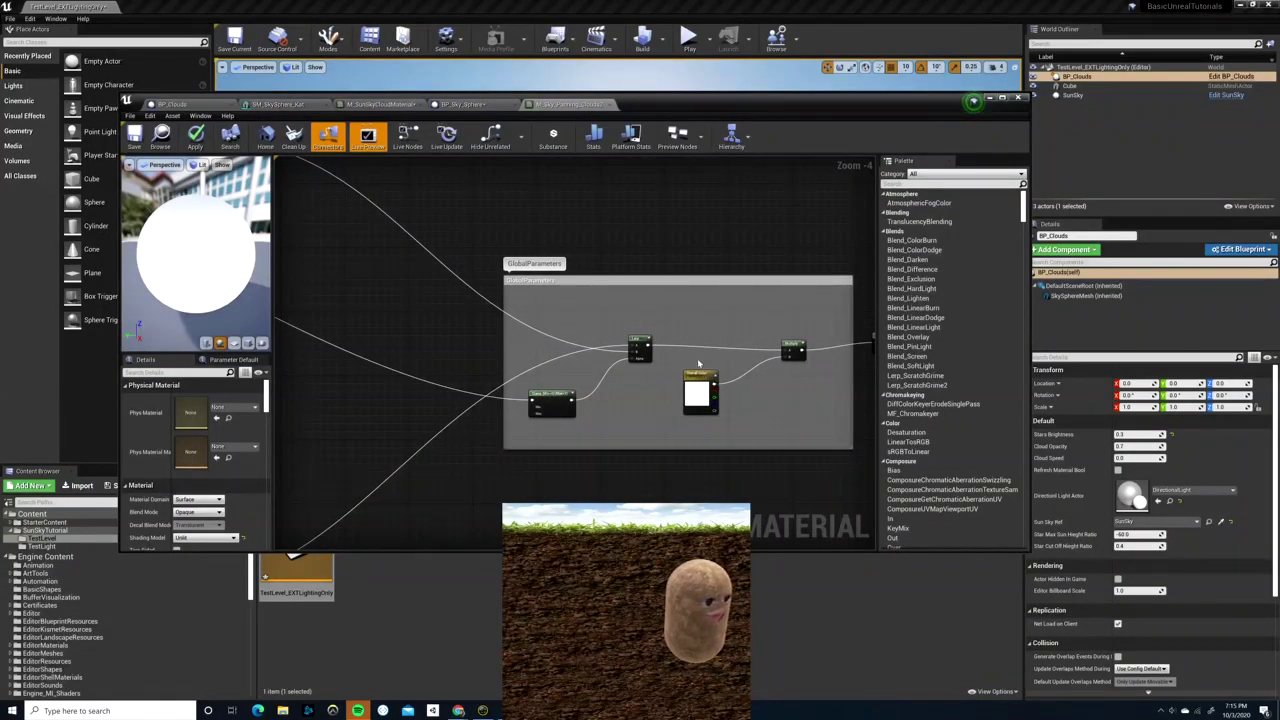
right_click_drag(776, 205, 601, 206)
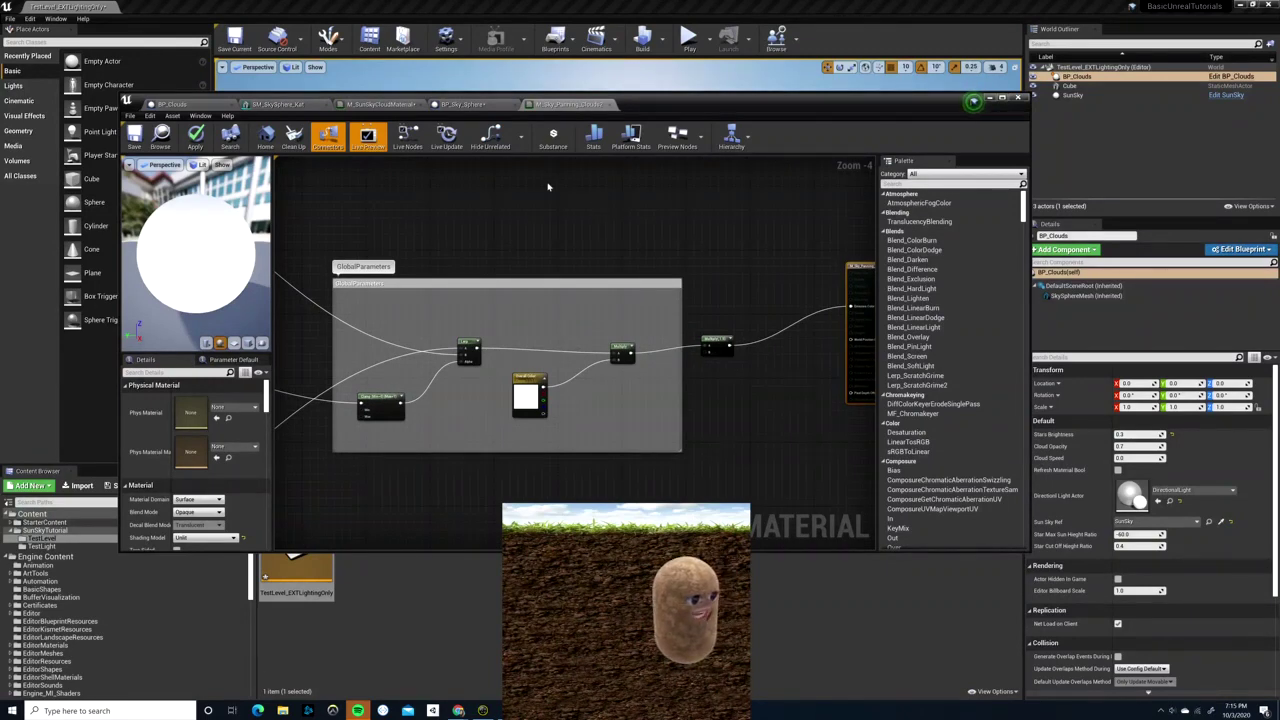
right_click_drag(549, 189, 658, 200)
- In M_SunSkyCloudMaterial, shift the unconnected SkyAtmosphere node below SkyAtmosphereViewLuminance closer to the CloudTextures group, and select SkyAtmosphereViewLuminance
left_click(357, 107)
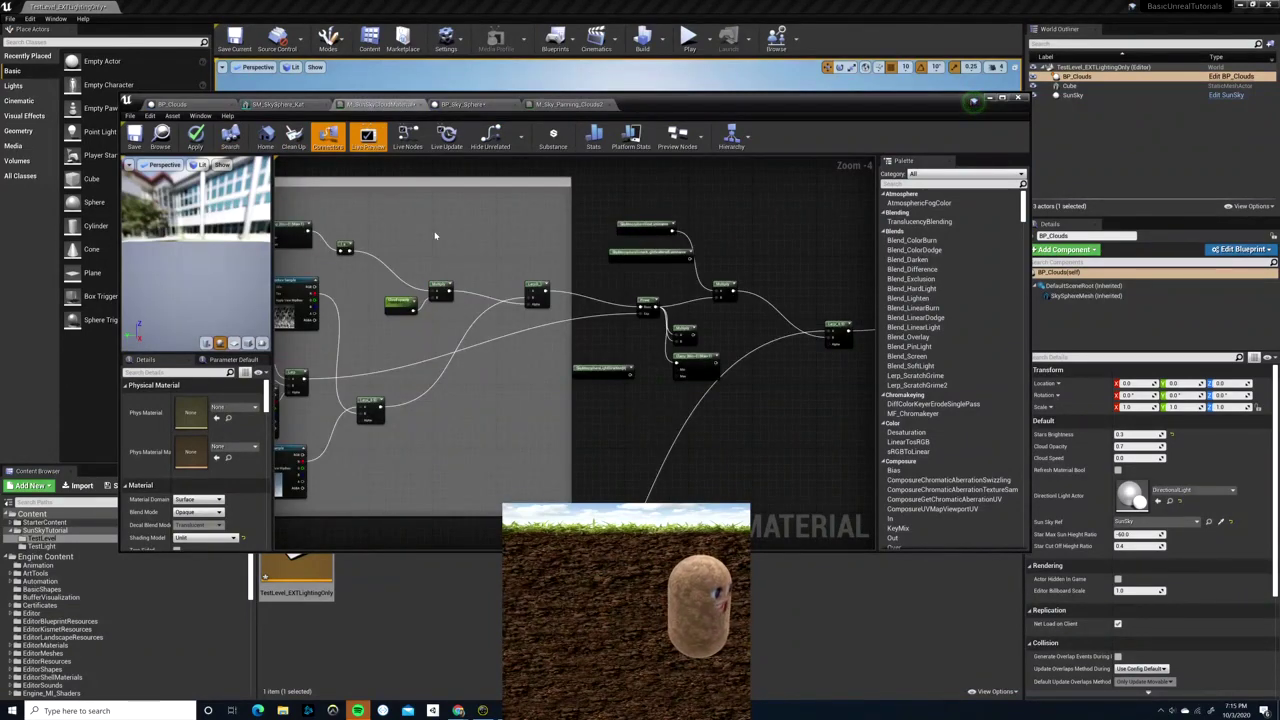
right_click_drag(434, 237, 460, 229)
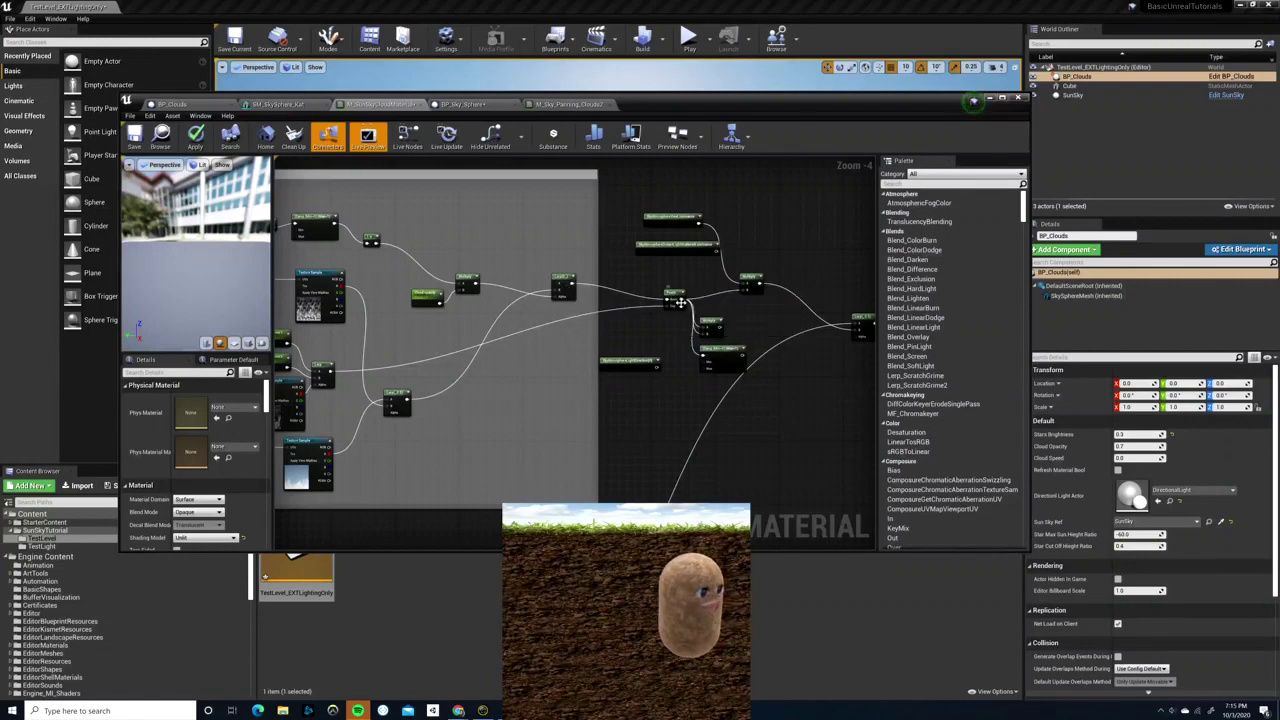
right_click_drag(678, 302, 558, 298)
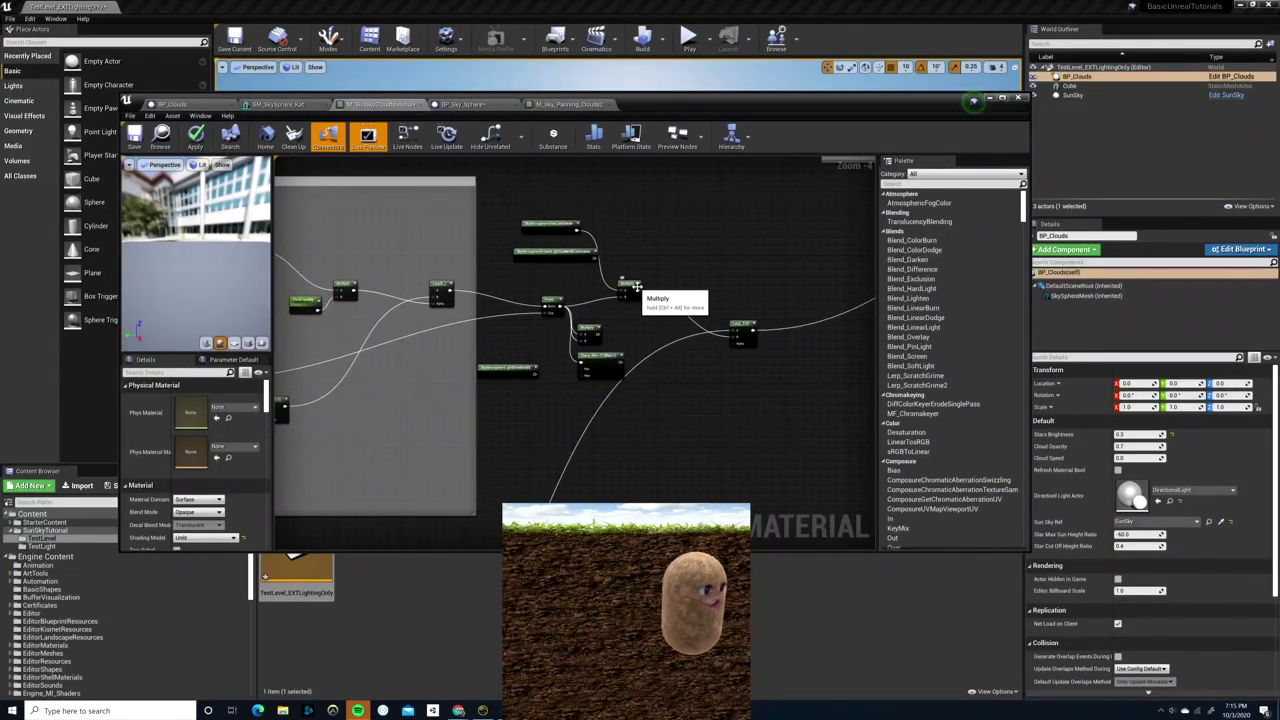
left_click_drag(555, 252, 519, 258)
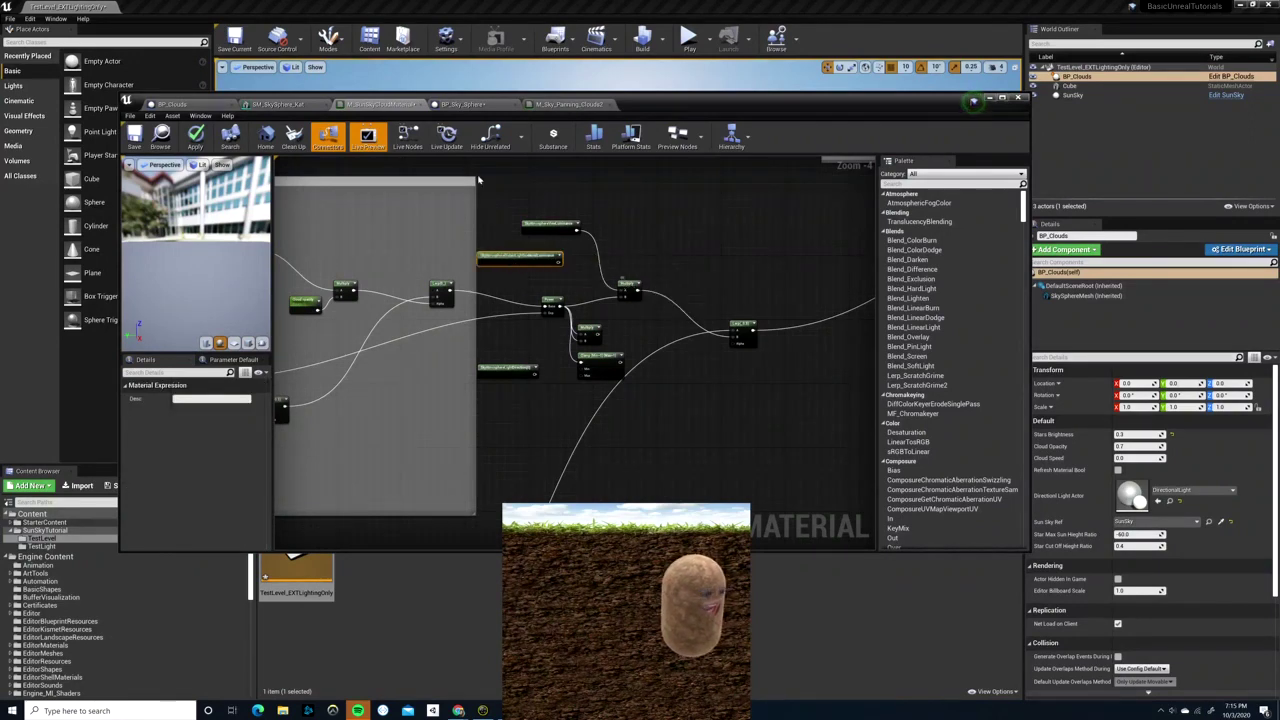
left_click(572, 227)
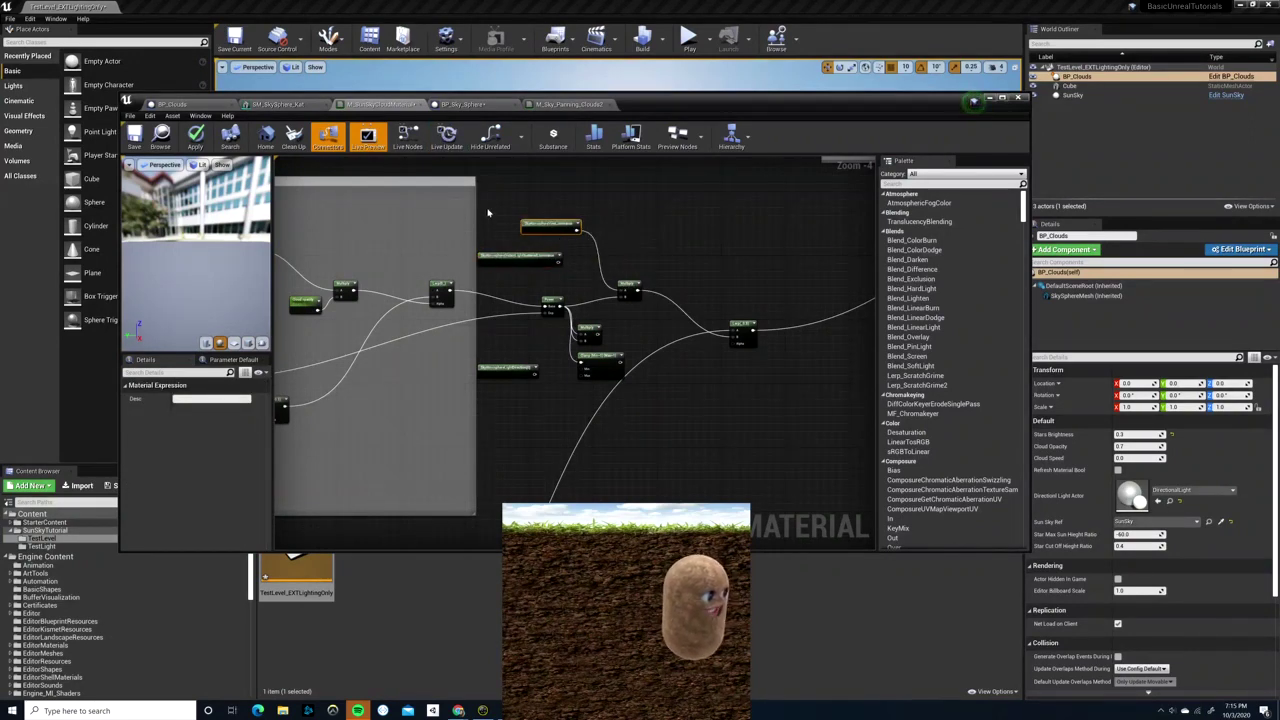
- Examine the commented SkyAtmosphere nodes for sunlight color and atmosphere gradient, and relate them to the SkyAtmosphereViewLuminance node multiplied with the clouds
right_click_drag(706, 243, 614, 297)
scroll(614, 297, "down", 2)
right_click_drag(634, 250, 552, 300)
scroll(576, 297, "up", 4)
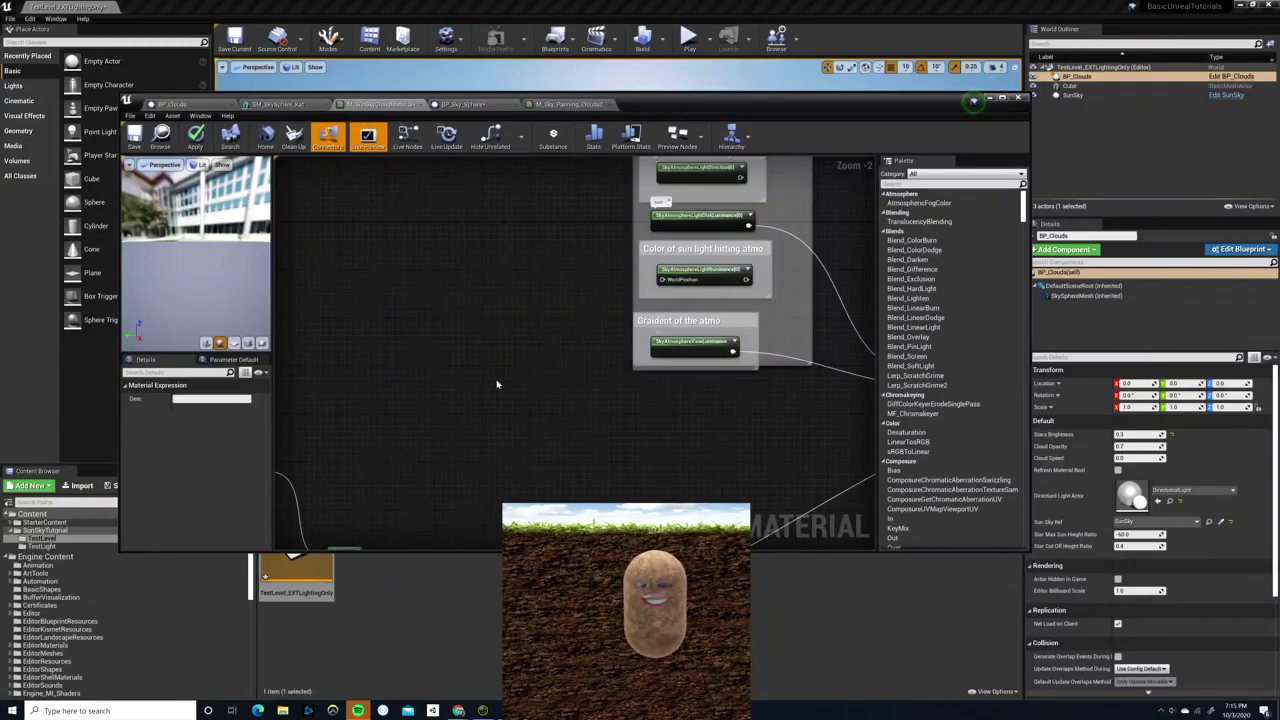
scroll(497, 383, "down", 2)
right_click_drag(497, 383, 521, 333)
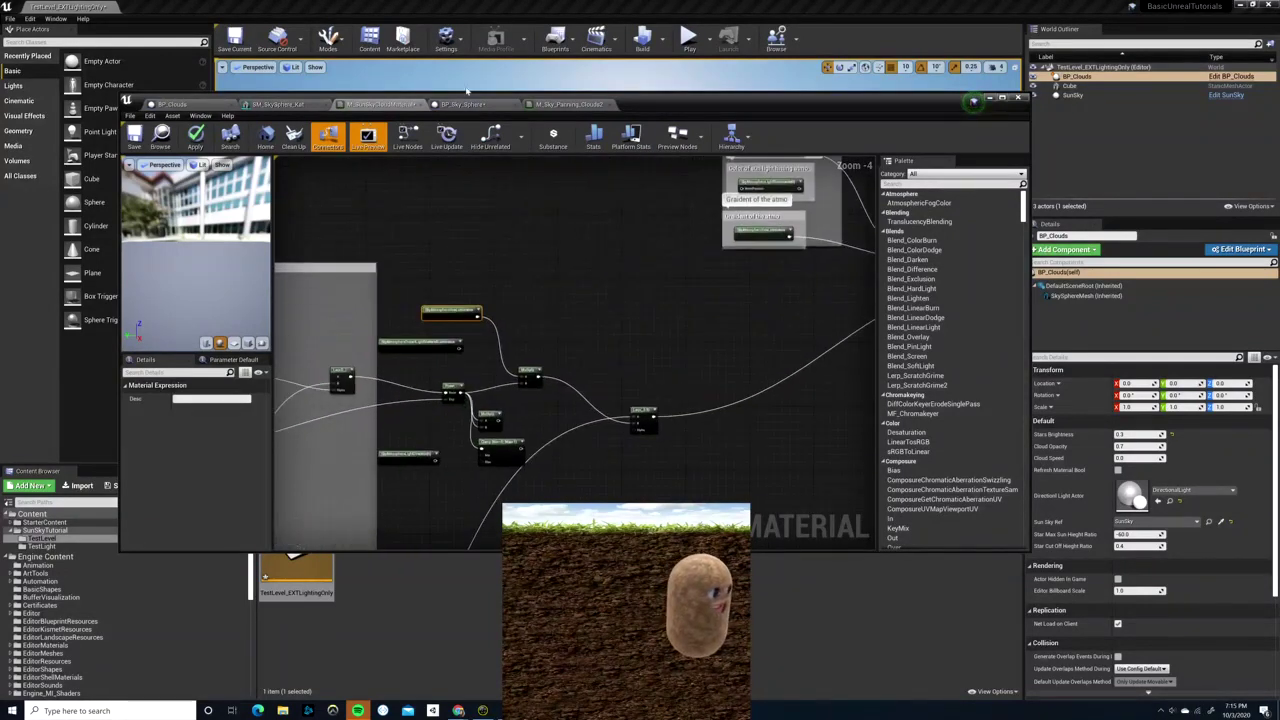
- Examine the RimLight group in M_Sky_Panning_Clouds2, including the cloud color multiplication and the Add node that collects its outputs
left_click(565, 104)
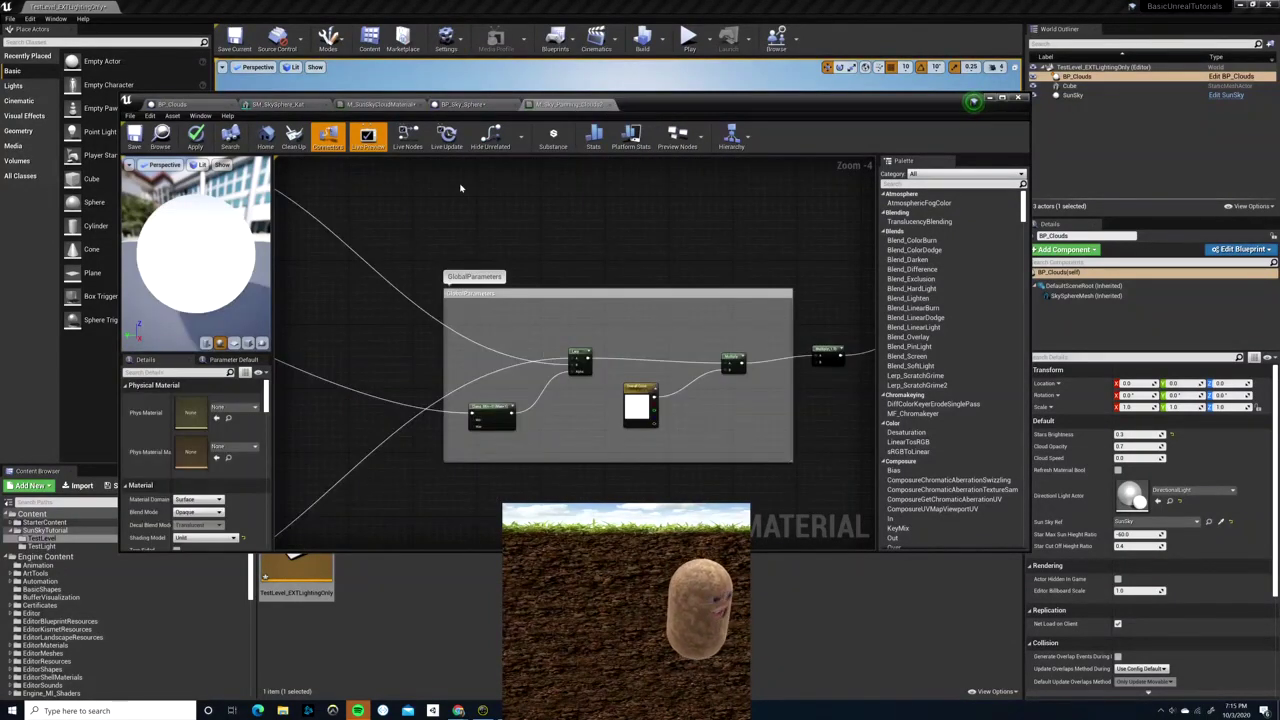
right_click_drag(469, 249, 863, 377)
right_click_drag(531, 220, 816, 288)
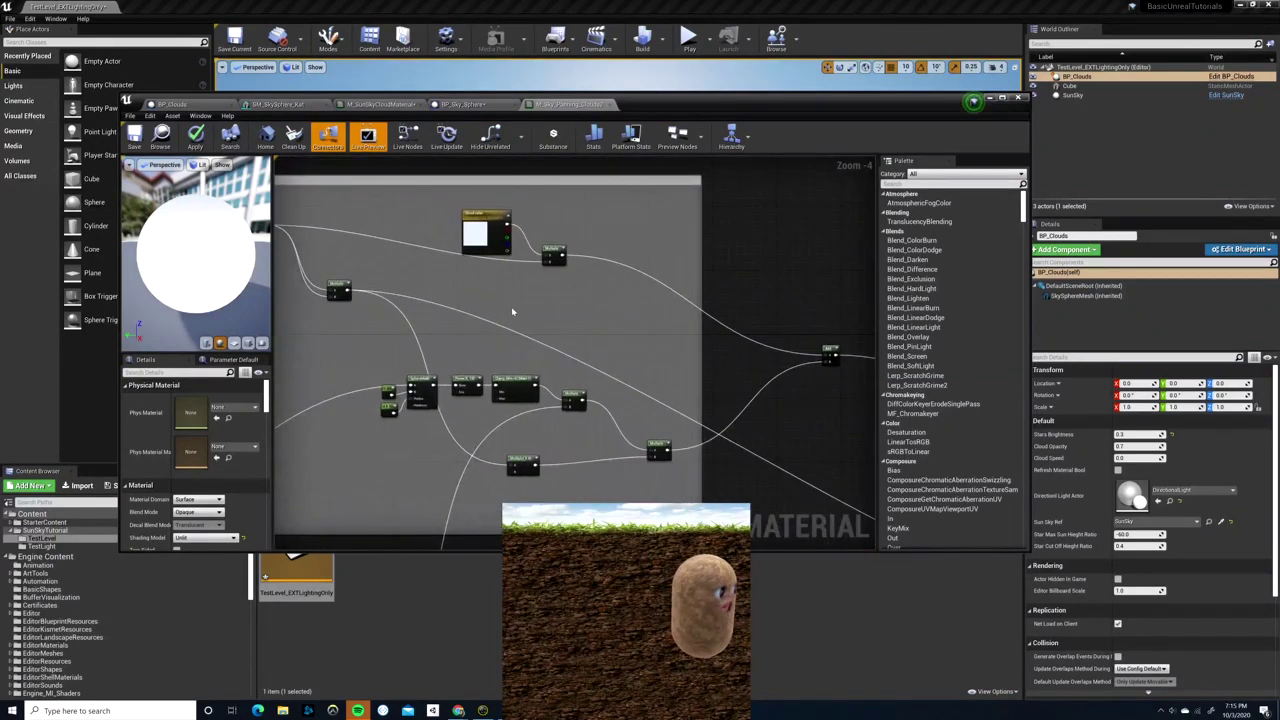
right_click_drag(514, 229, 573, 307)
scroll(660, 315, "down", 1)
right_click_drag(704, 343, 363, 334)
right_click_drag(738, 468, 1122, 410)
right_click_drag(825, 236, 646, 257)
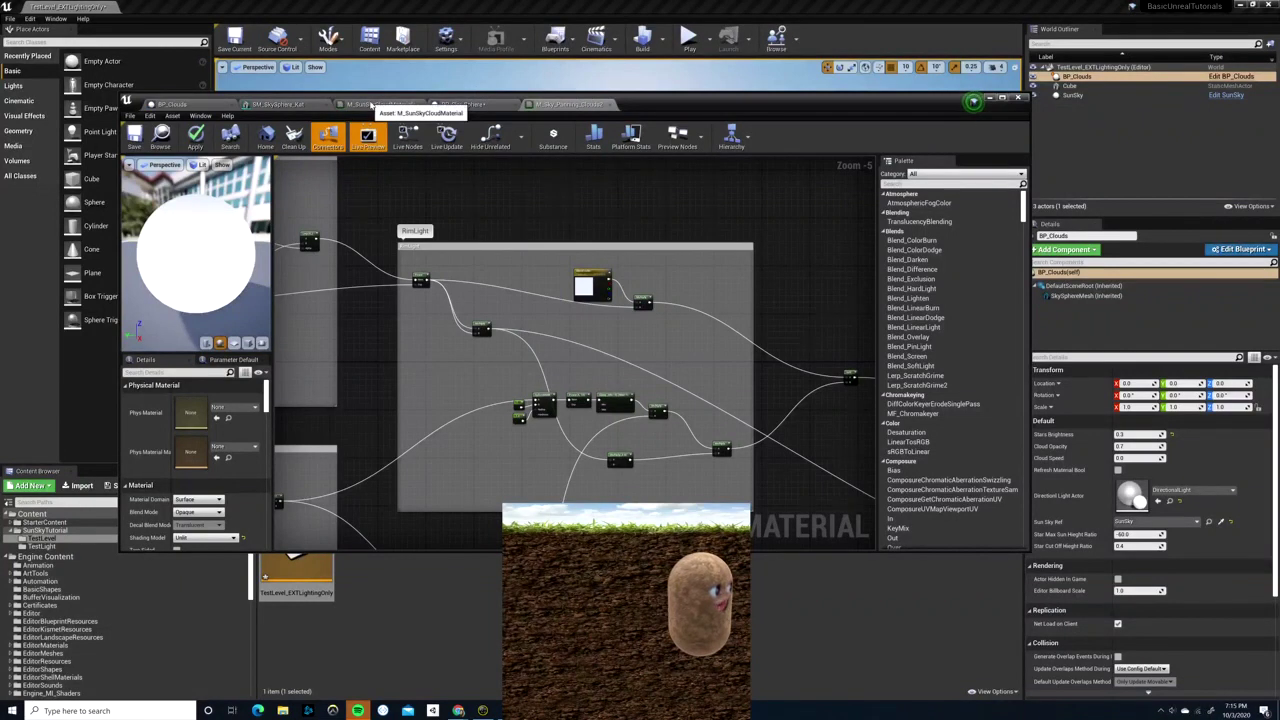
- Compare the Lerp after the cloud Multiply in M_SunSkyCloudMaterial with the GlobalParameters Lerp in M_Sky_Panning_Clouds2
left_click(365, 106)
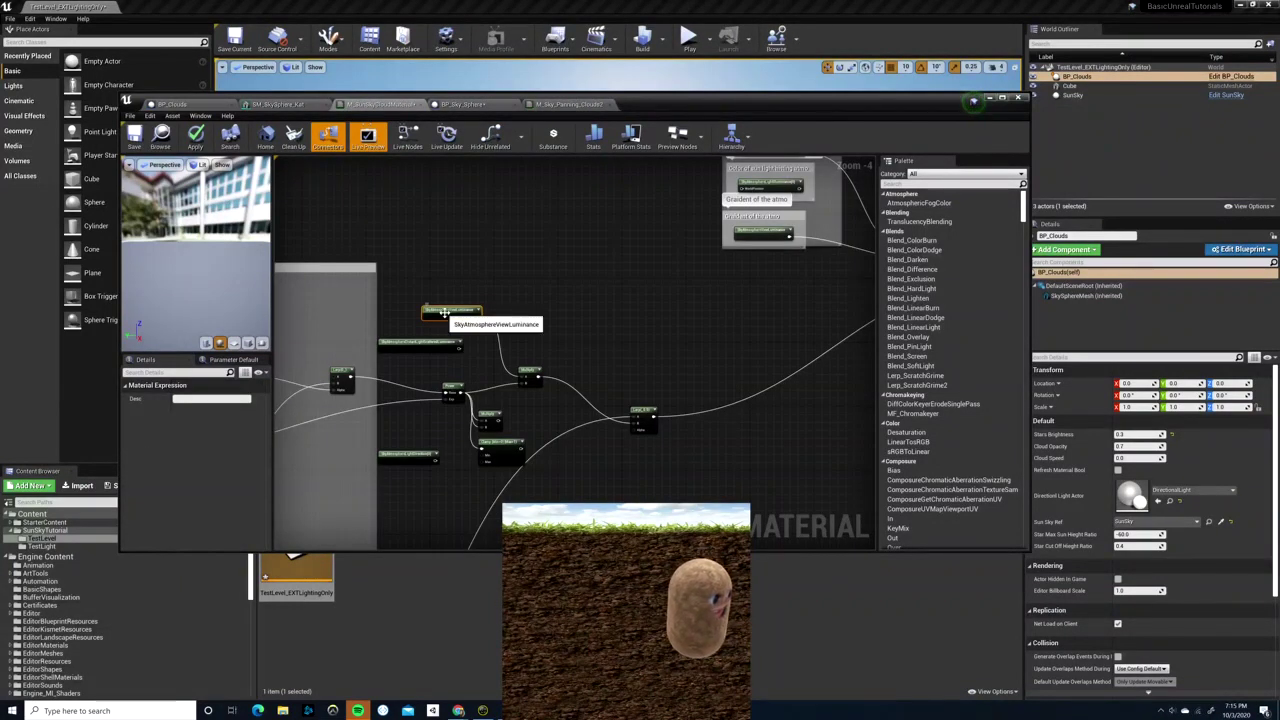
right_click_drag(619, 372, 563, 270)
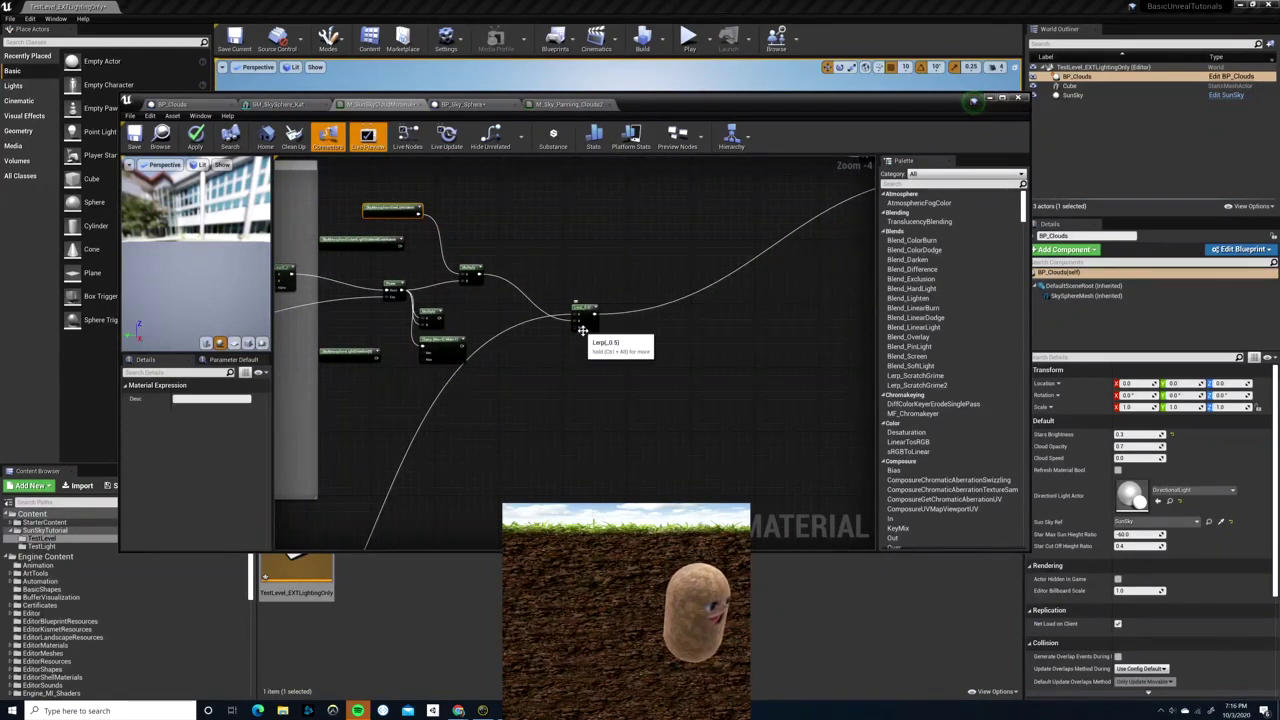
left_click(572, 104)
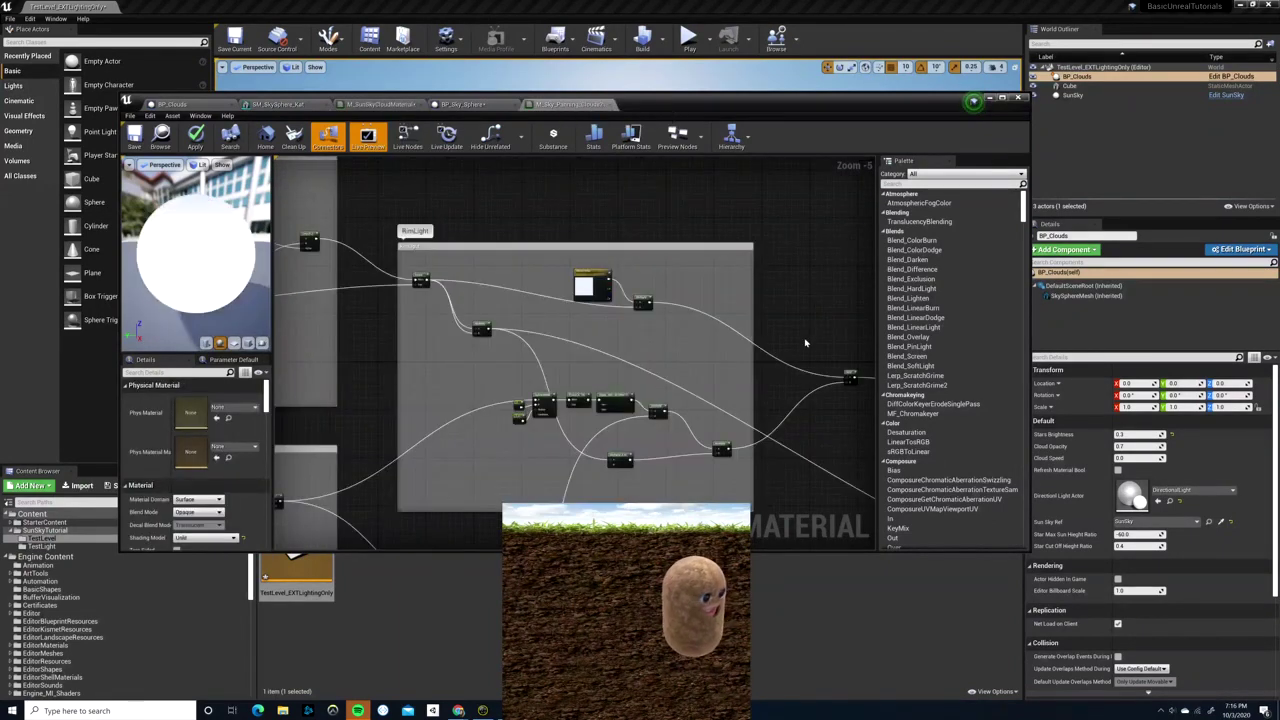
right_click_drag(805, 343, 380, 218)
scroll(634, 425, "up", 3)
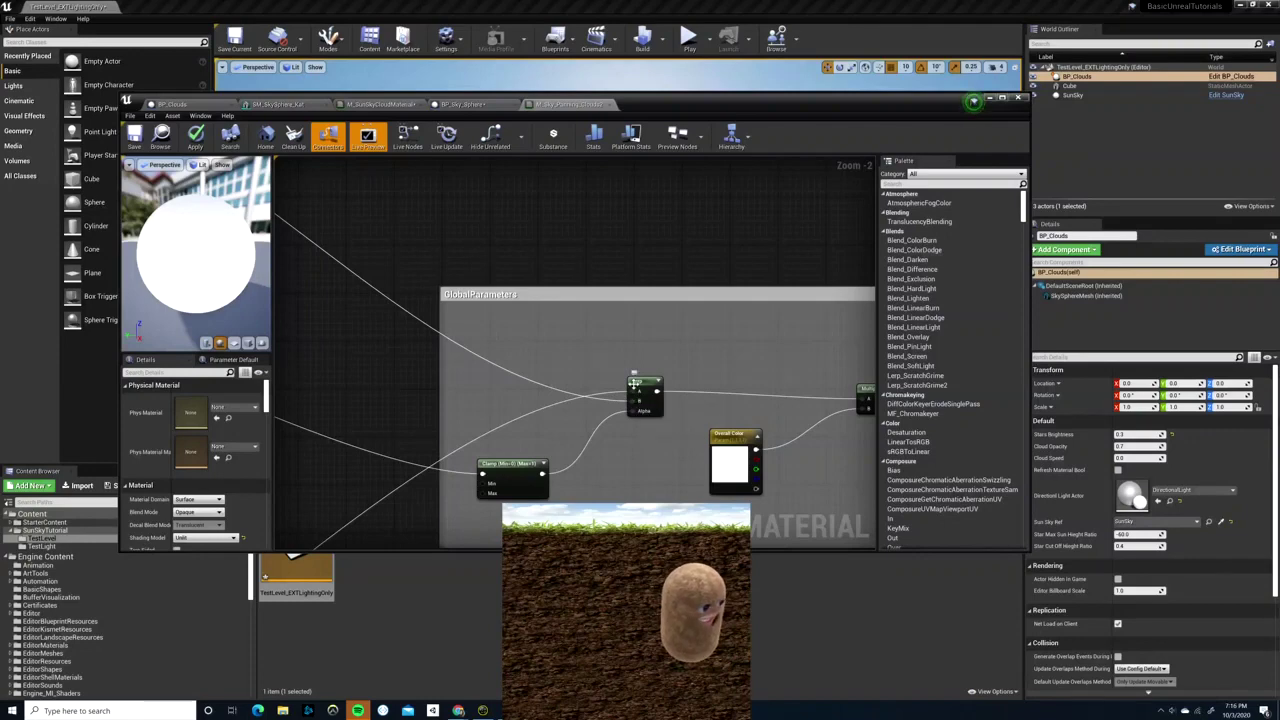
- Trace the GlobalParameters Lerp inputs back to the Sun, SkyColors and HorizonDistribution groups in M_Sky_Panning_Clouds2
right_click_drag(420, 398, 814, 315)
scroll(640, 332, "down", 5)
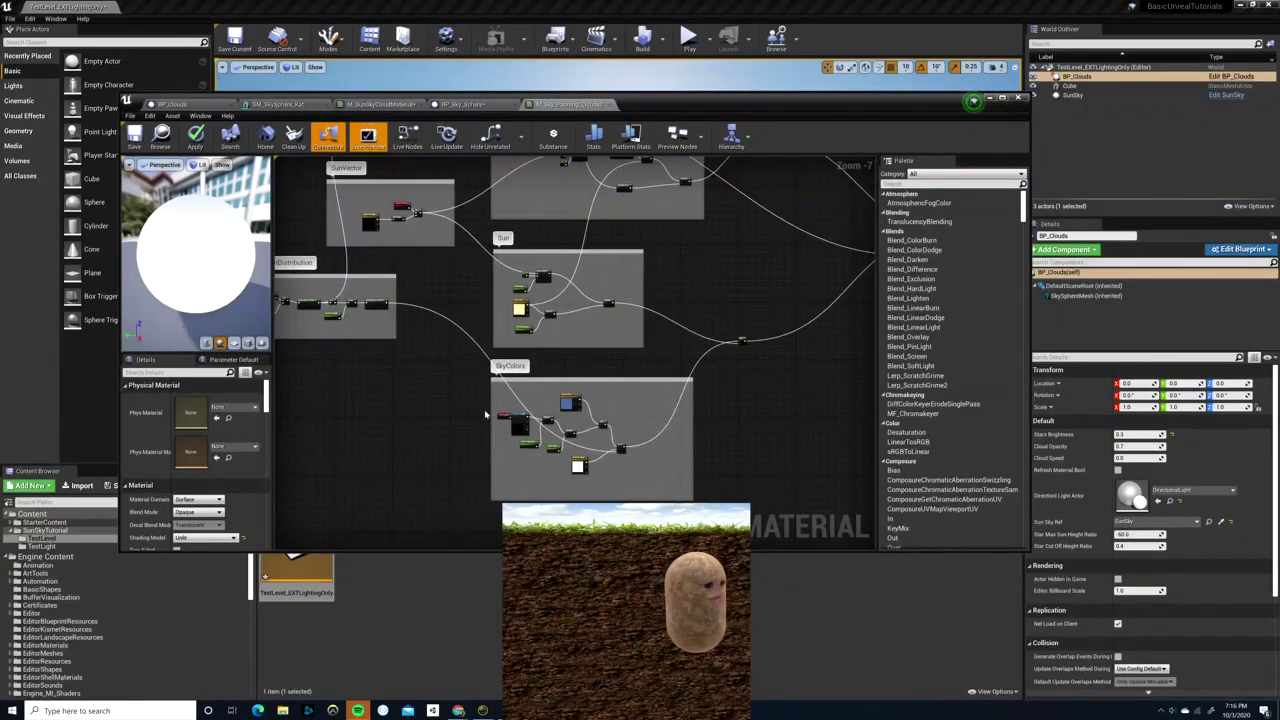
right_click_drag(485, 413, 577, 441)
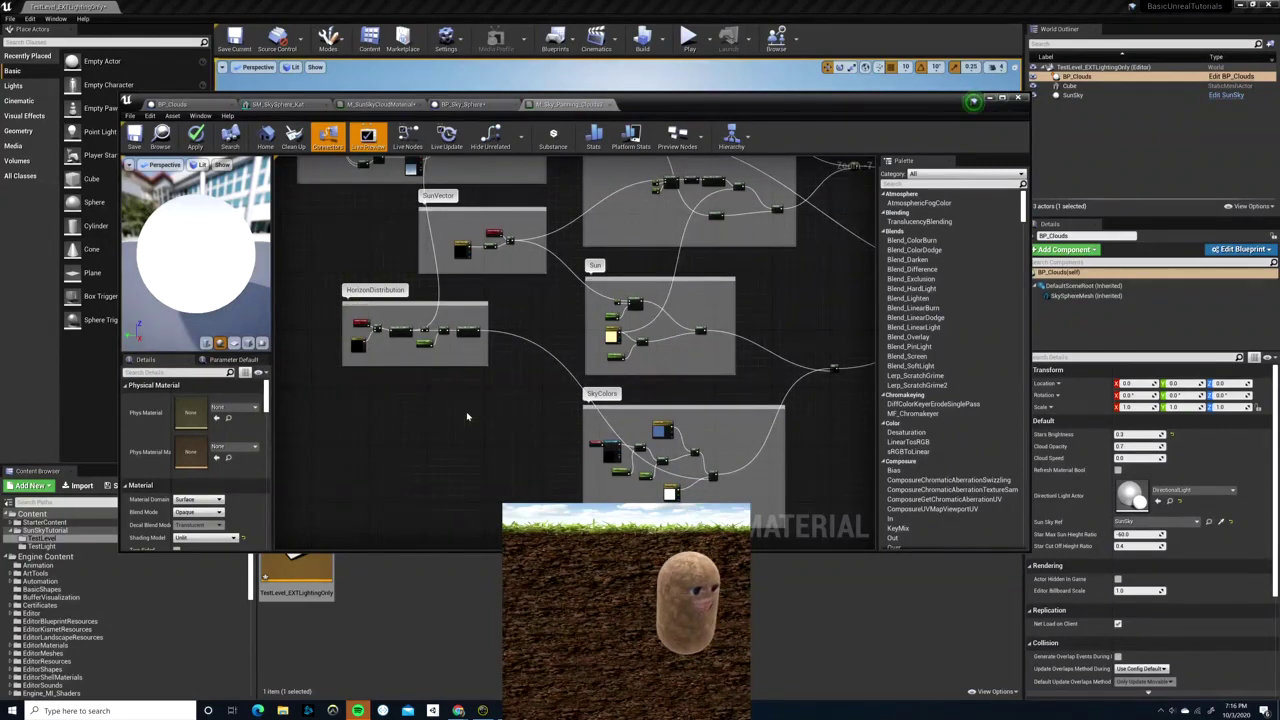
right_click_drag(529, 407, 418, 442)
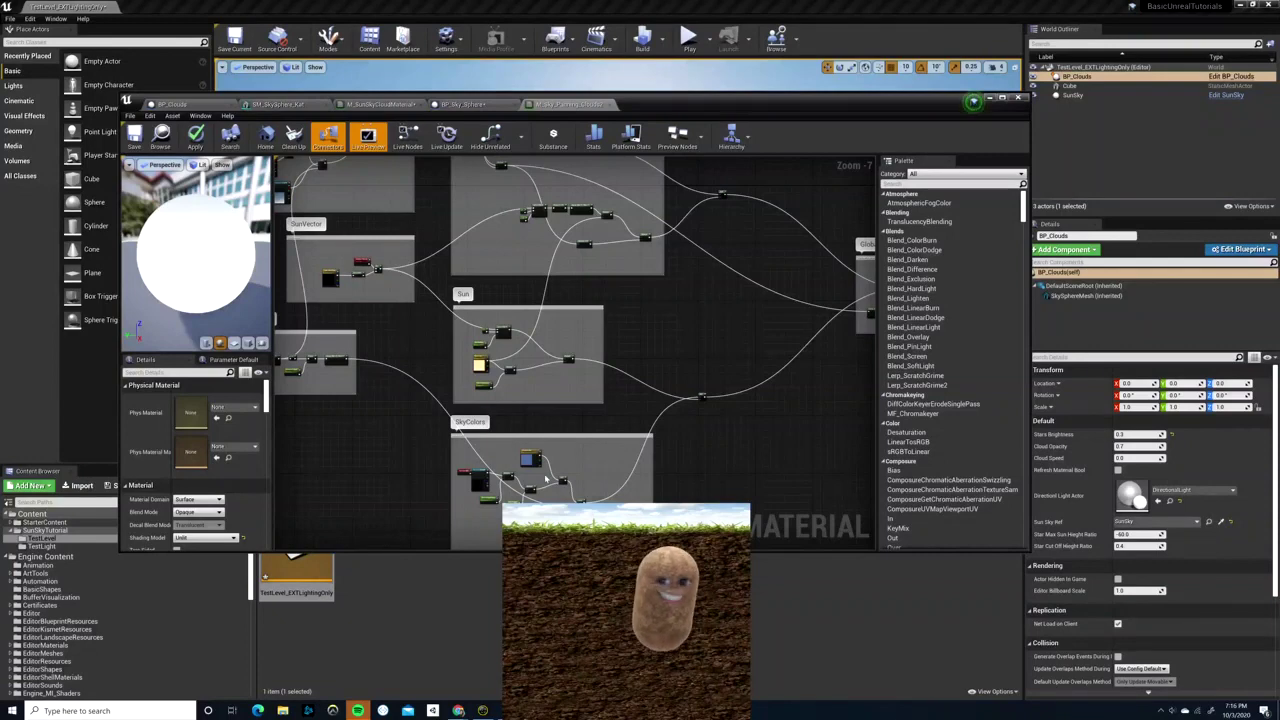
scroll(566, 371, "up", 4)
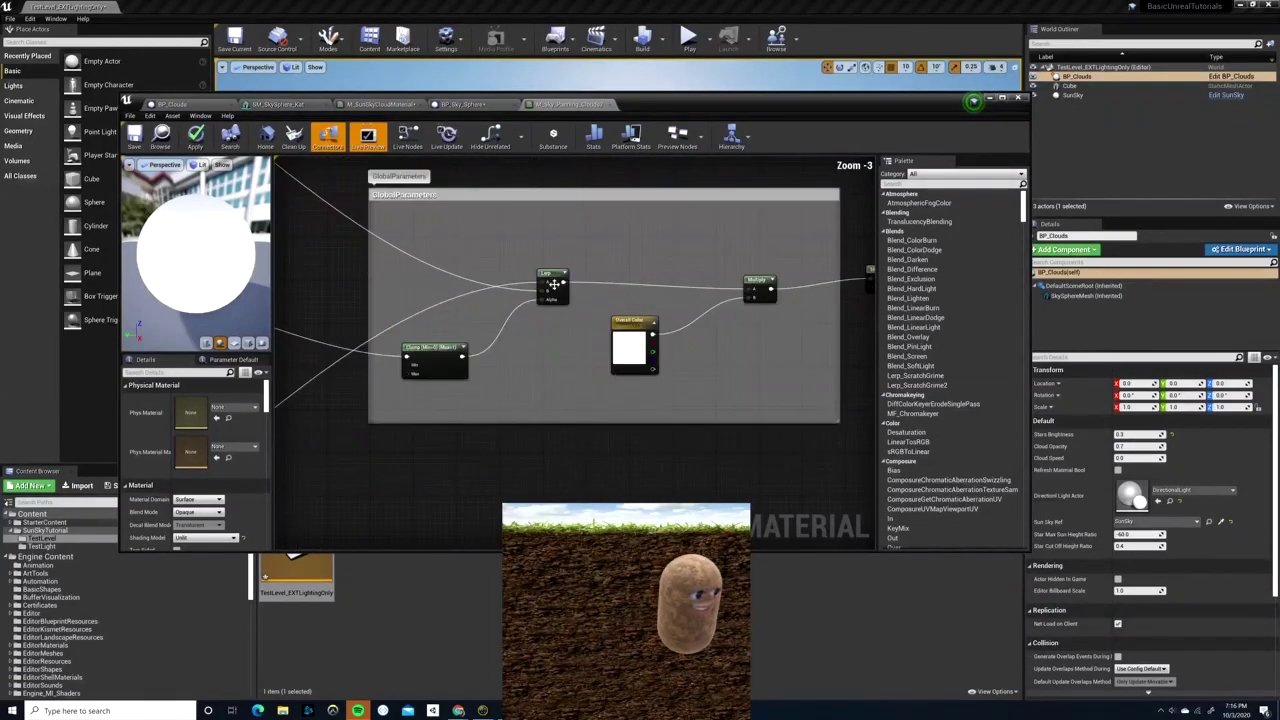
scroll(546, 280, "down", 4)
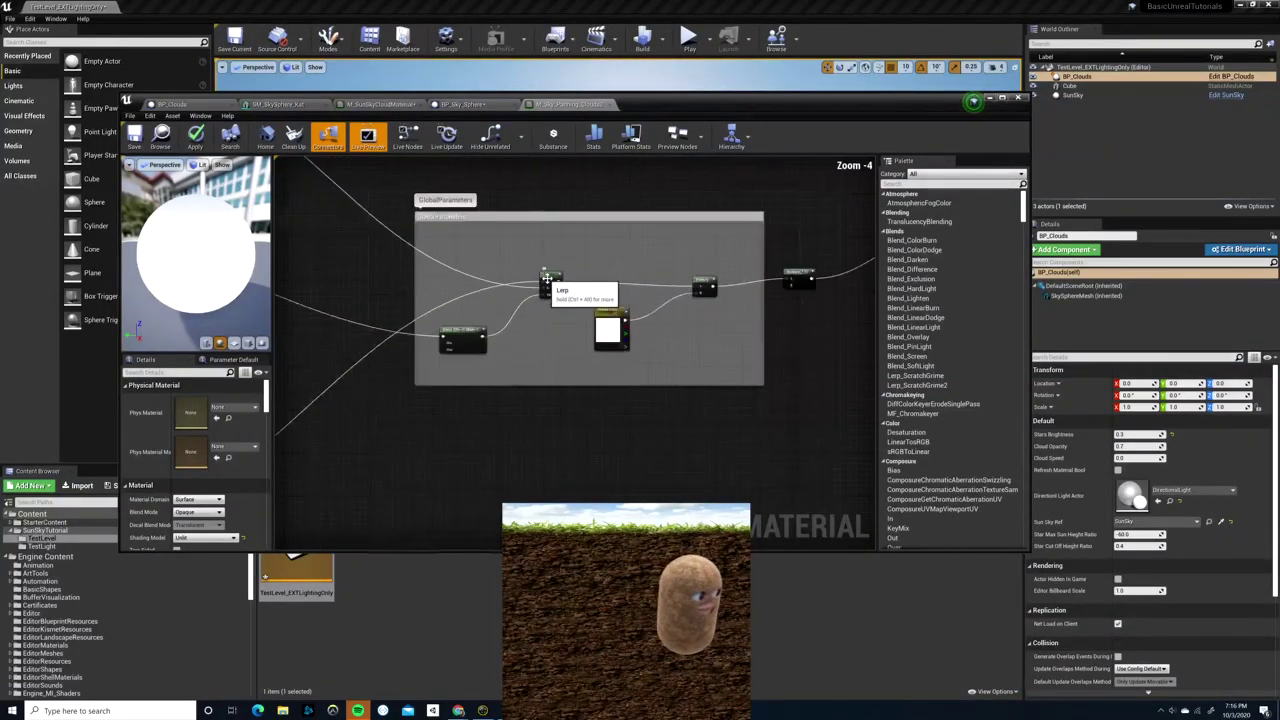
- In M_SunSkyCloudMaterial, trace the other input of the cloud Lerp back through the SkyColors group to the HorizonDistribution group
left_click(378, 105)
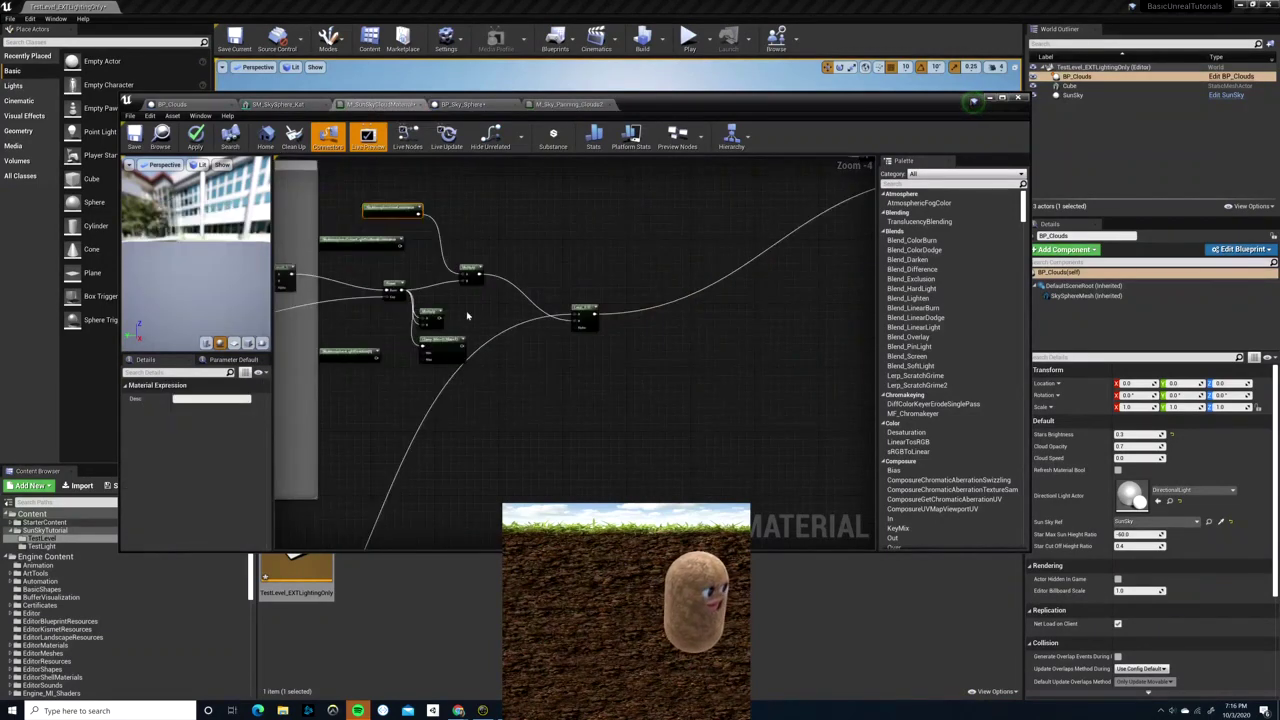
scroll(517, 343, "up", 2)
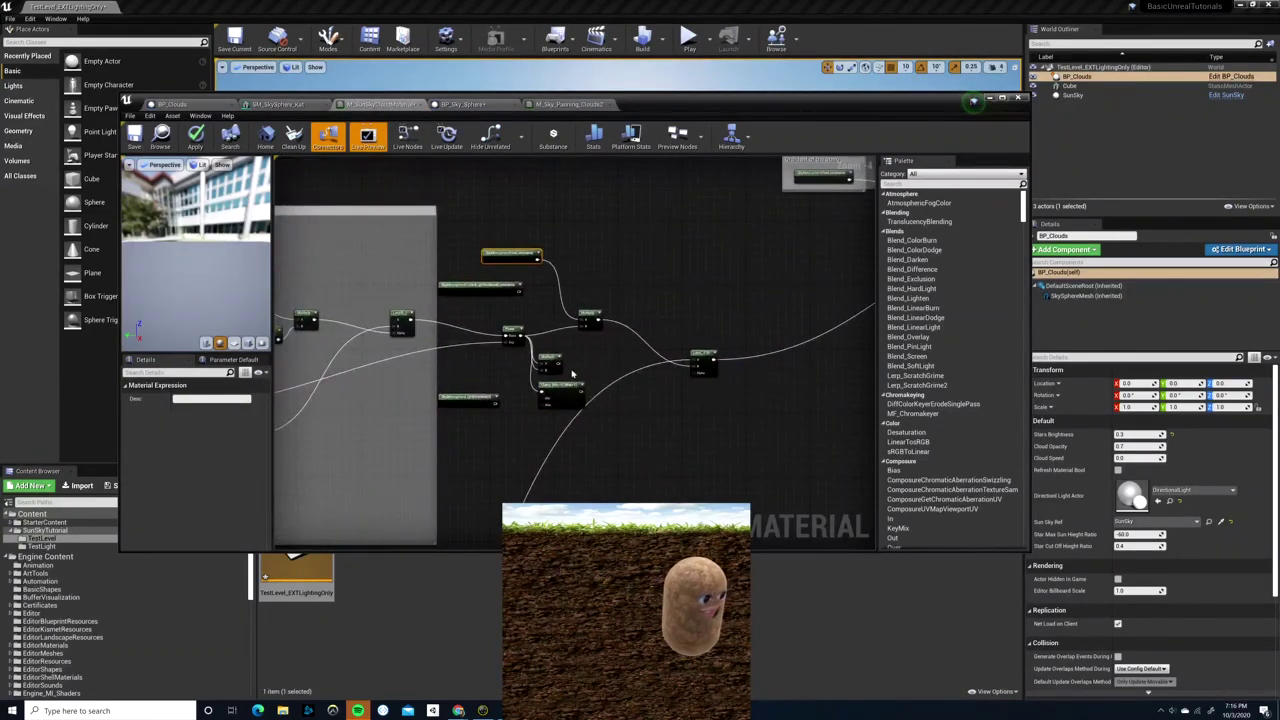
right_click_drag(498, 502, 688, 190)
right_click_drag(524, 385, 758, 344)
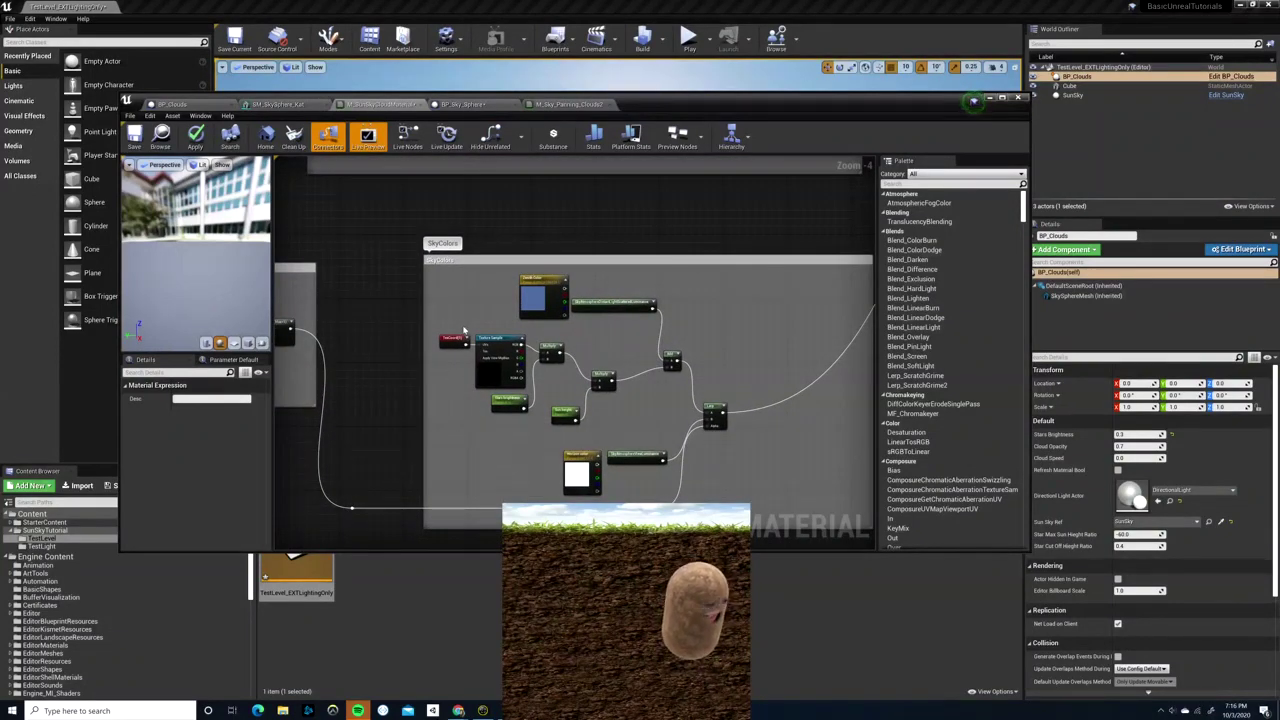
right_click_drag(613, 370, 978, 405)
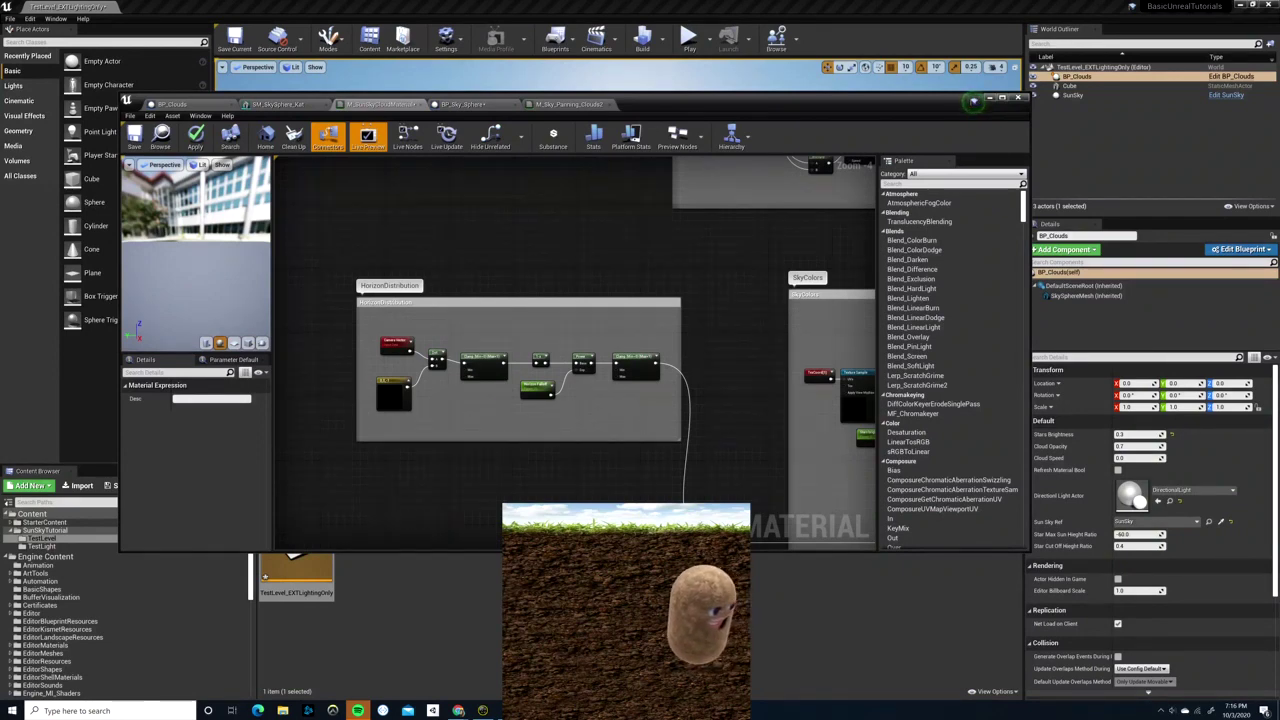
- In the SkyColors group, compare the Zenith Color parameter with the SkyAtmosphereDistantLightScatteredLuminance node that replaces it
right_click_drag(643, 426, 440, 362)
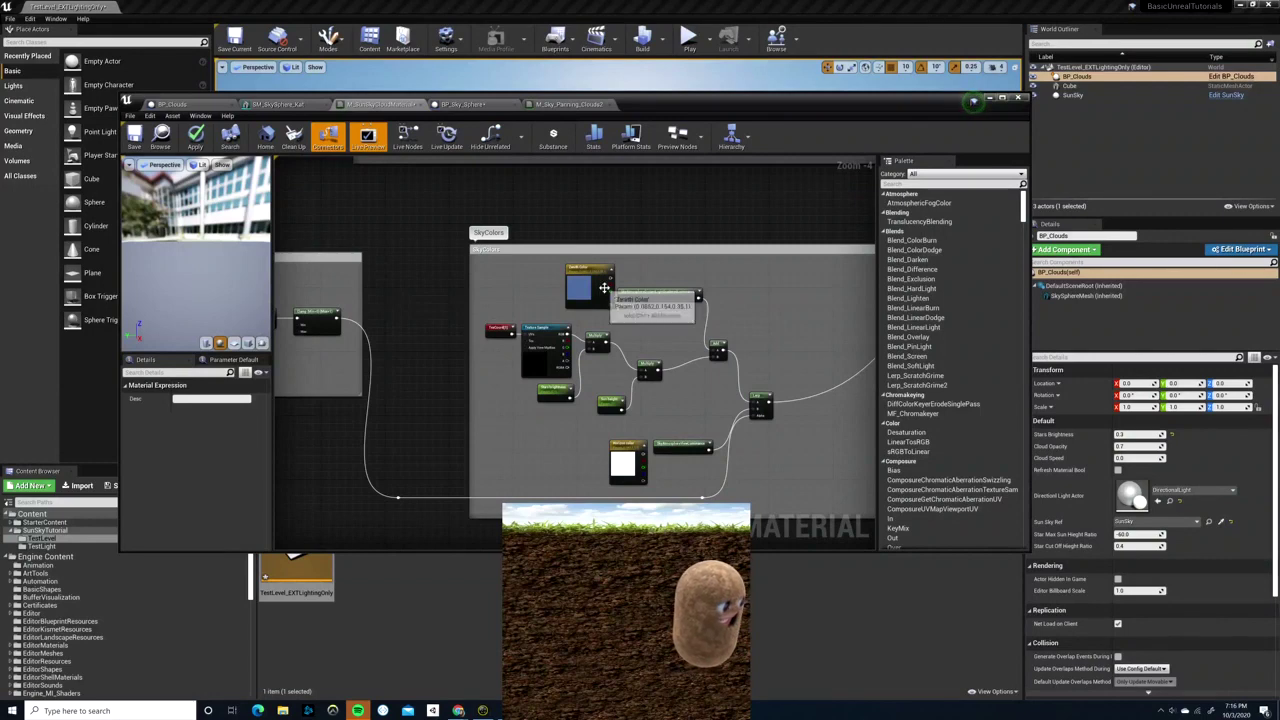
left_click(597, 289)
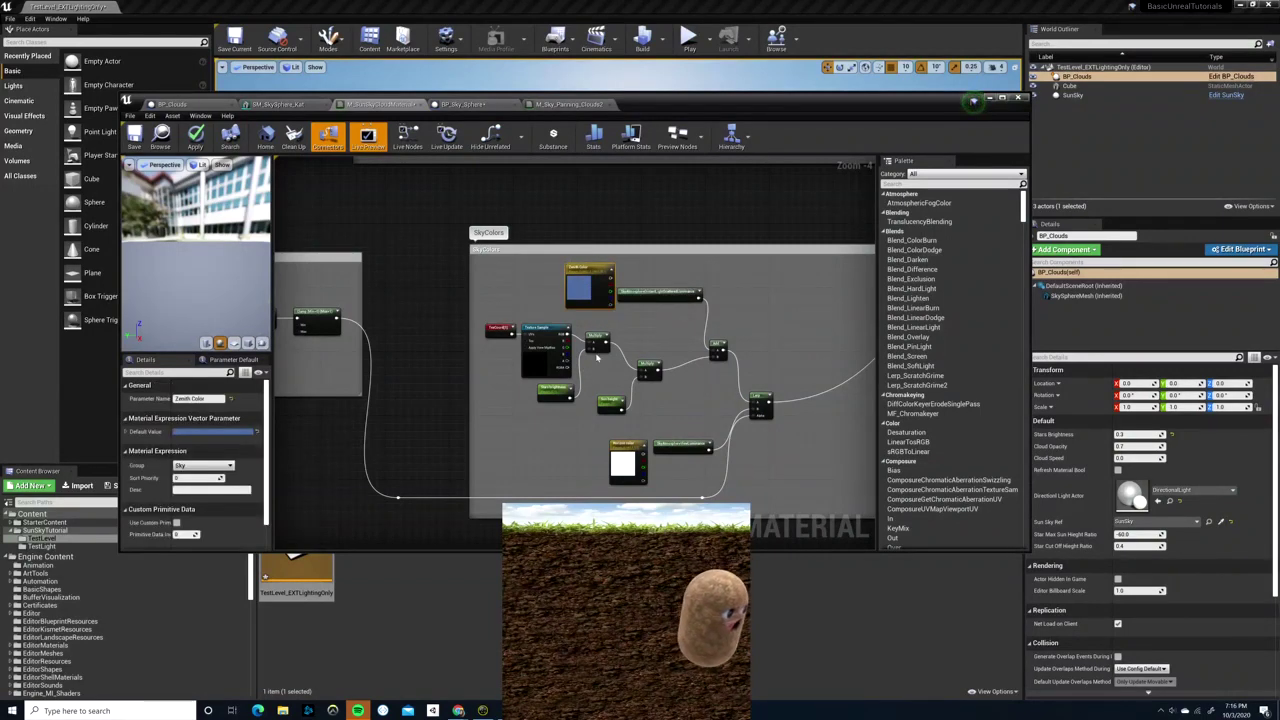
left_click(655, 294)
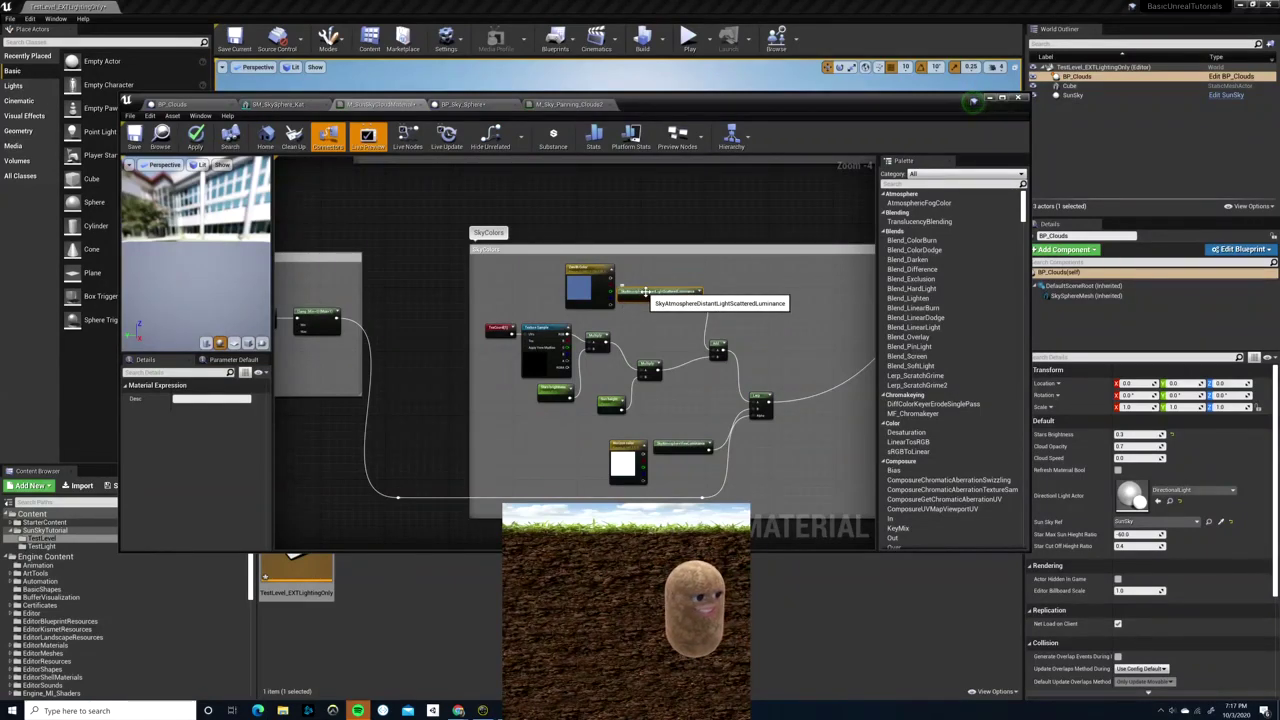
- Find the SkyAtmosphereDistantLightScatteredLuminance node under "atmo ambient light tint" in the Sky Atmo base expressions group
scroll(793, 211, "down", 5)
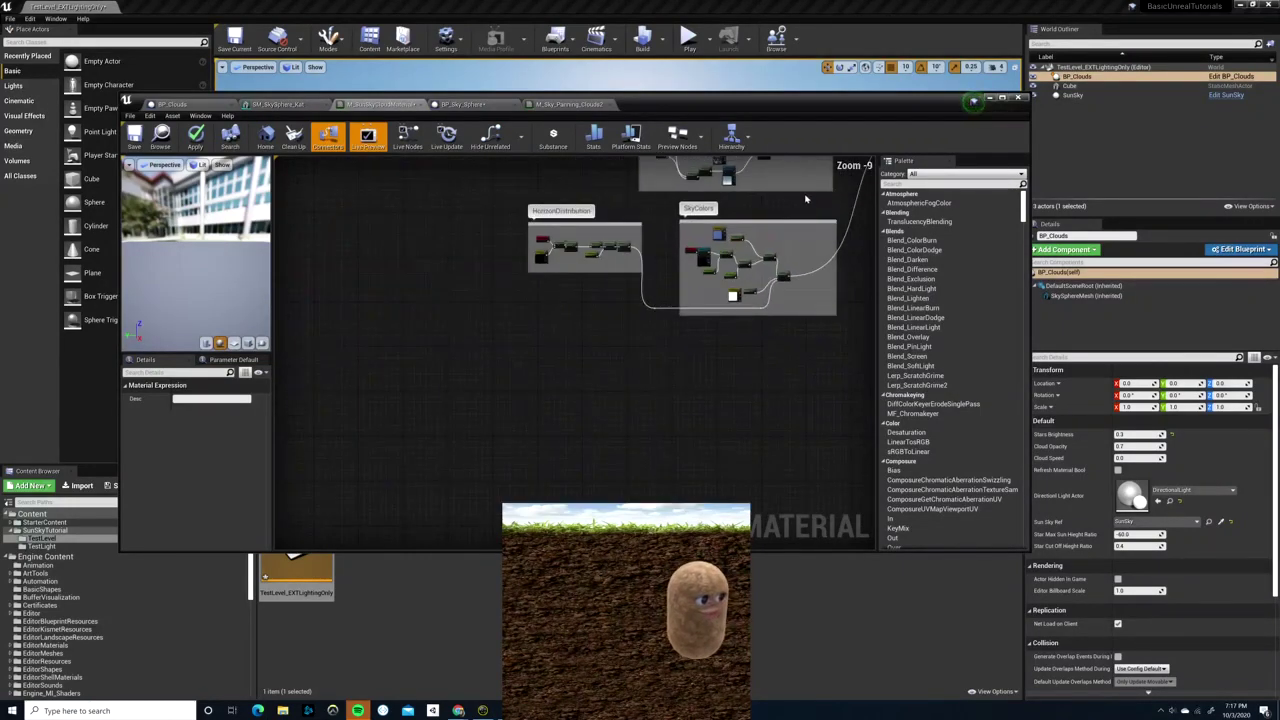
scroll(805, 199, "up", 6)
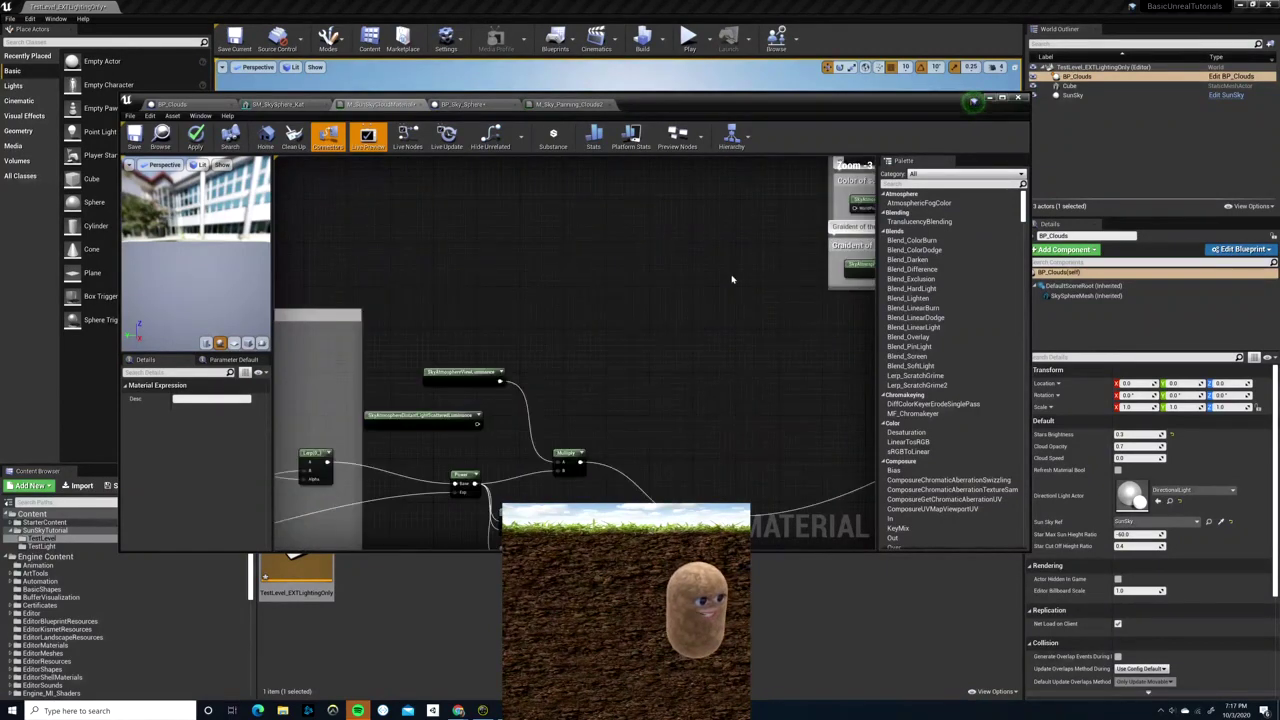
right_click_drag(732, 280, 473, 420)
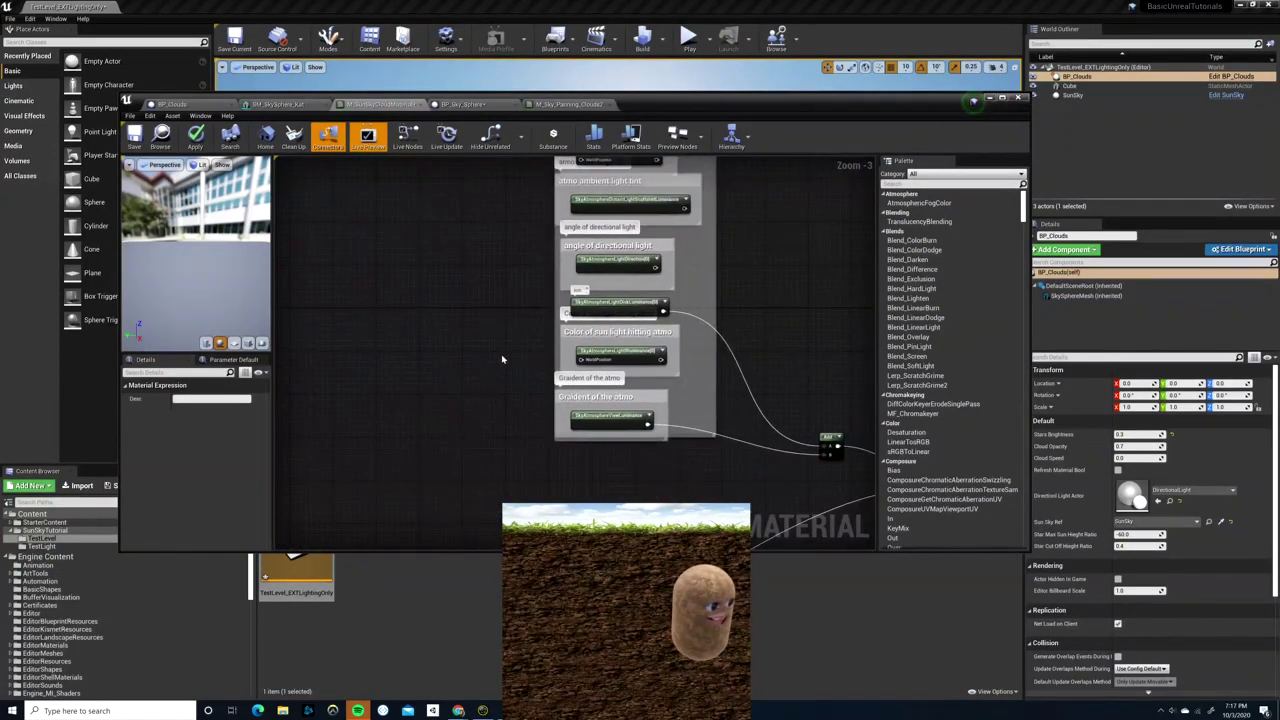
right_click_drag(524, 285, 490, 387)
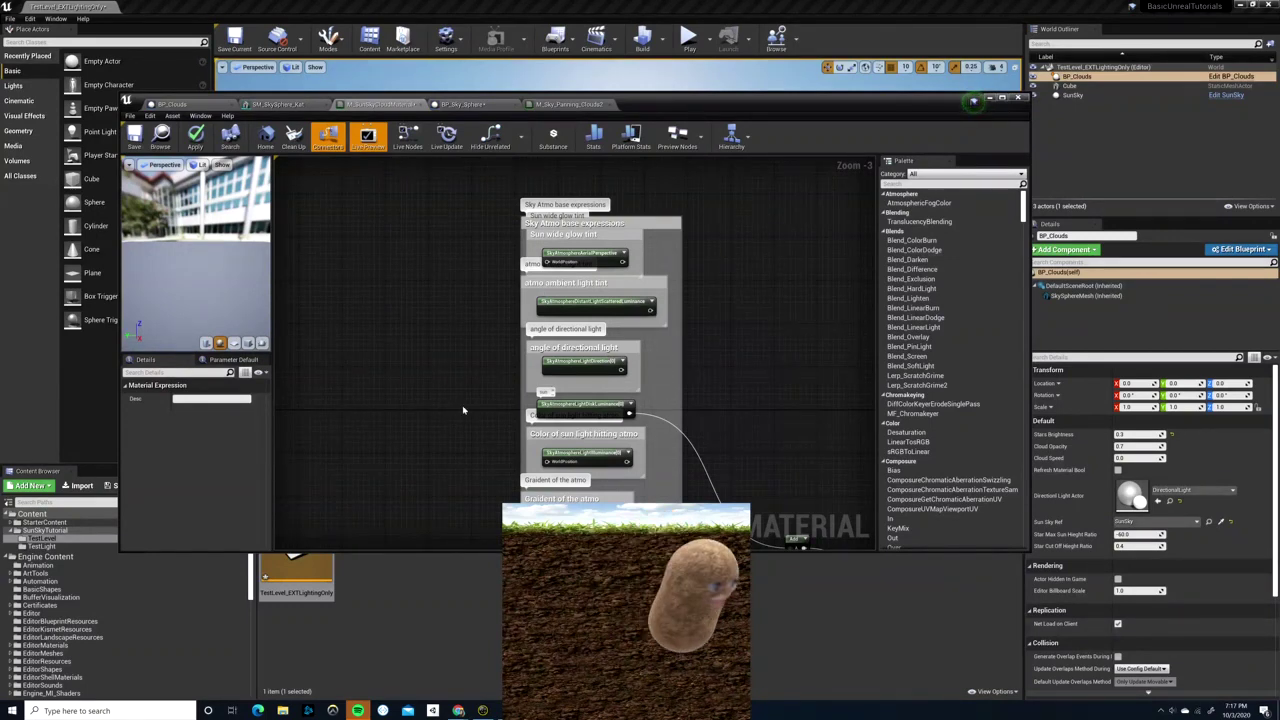
- Return to the SkyColors group and inspect the SkyAtmosphereViewLuminance node used in place of the Horizon color parameter
scroll(405, 455, "down", 7)
scroll(409, 454, "up", 5)
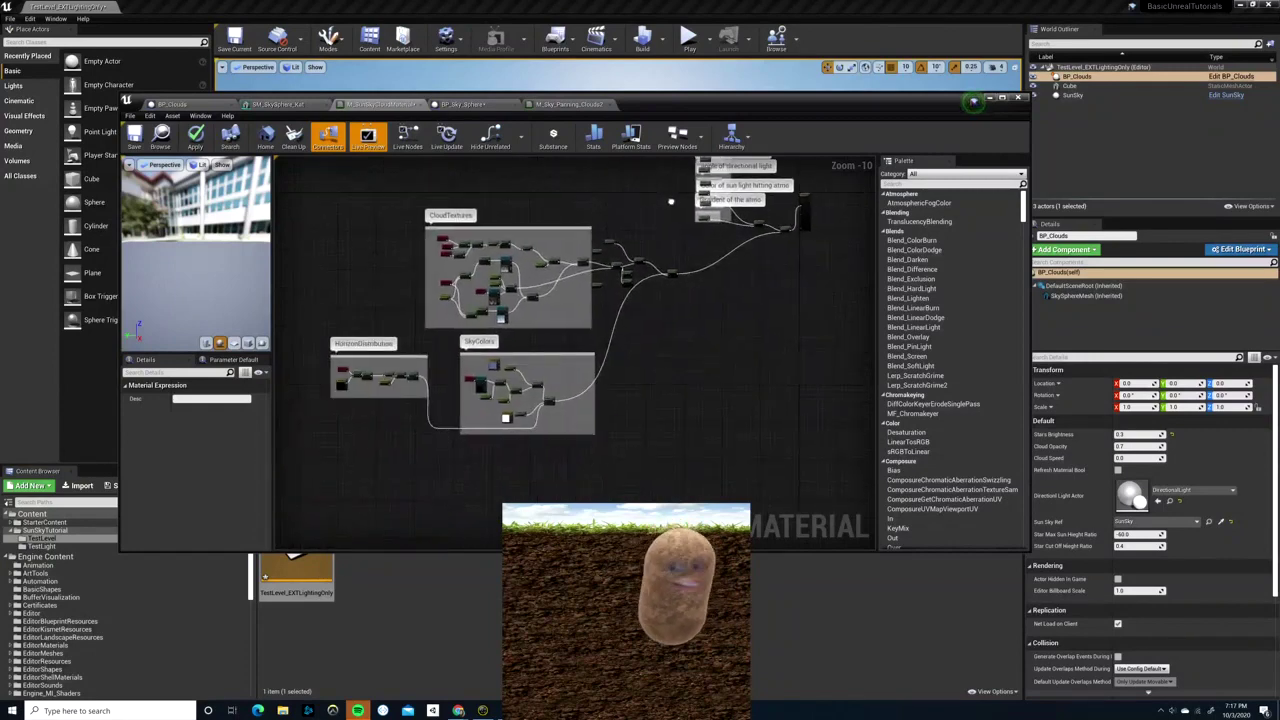
scroll(572, 444, "up", 2)
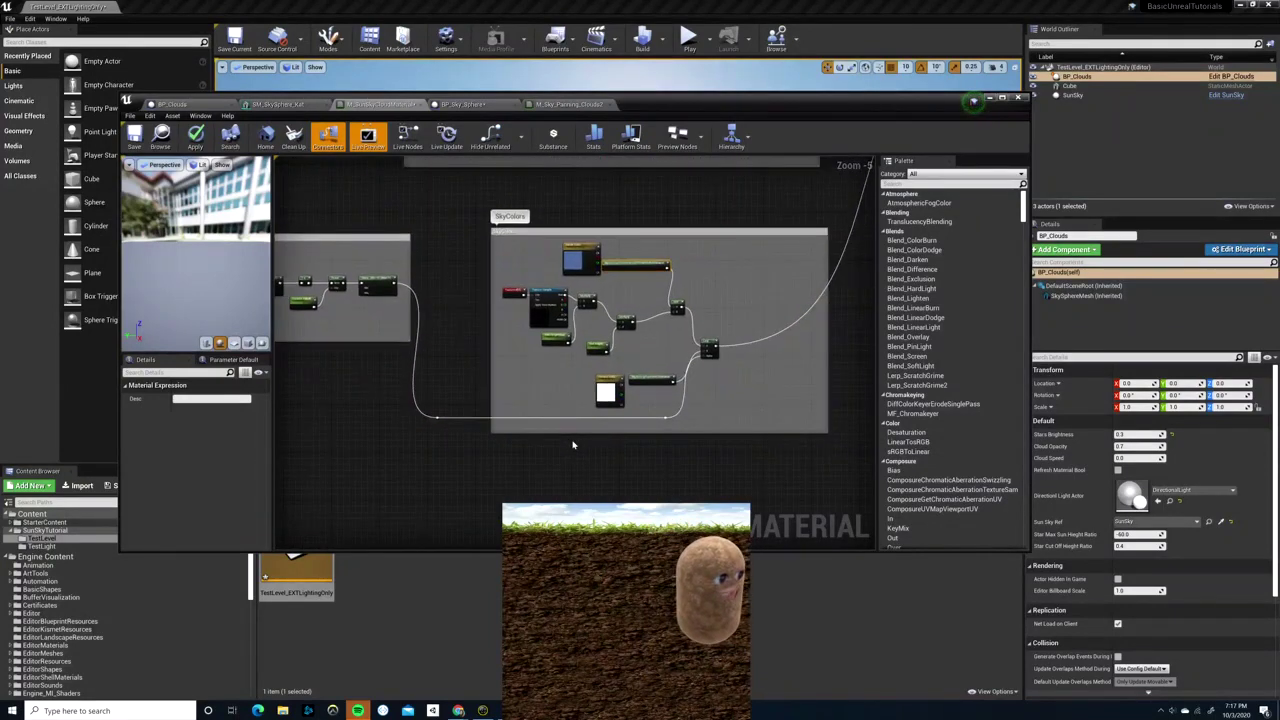
right_click(573, 445)
scroll(559, 365, "down", 2)
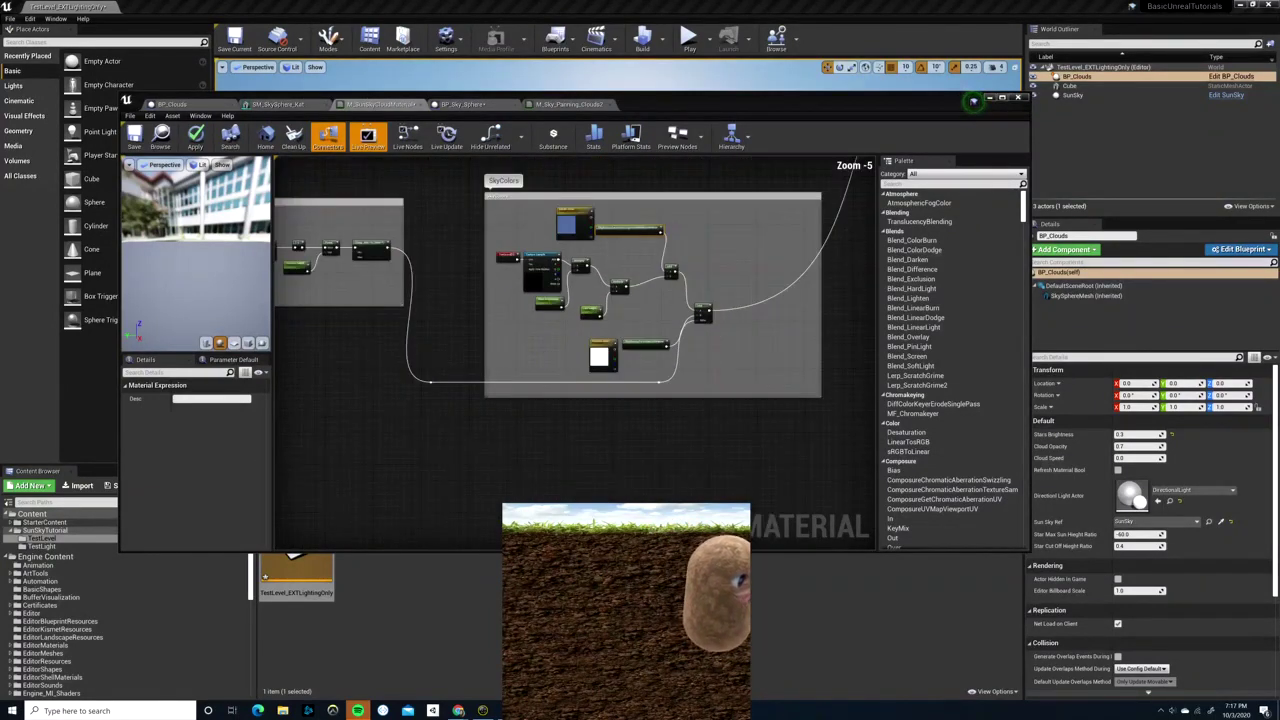
right_click_drag(559, 365, 526, 410)
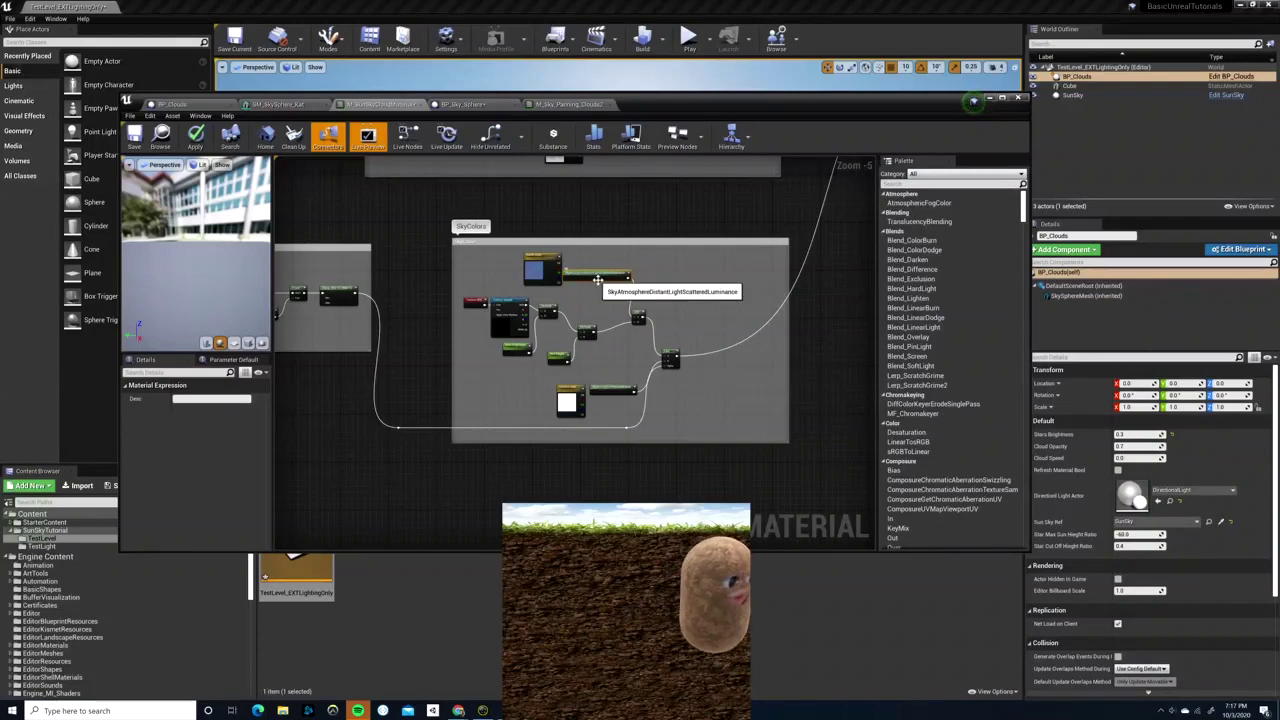
scroll(646, 298, "up", 2)
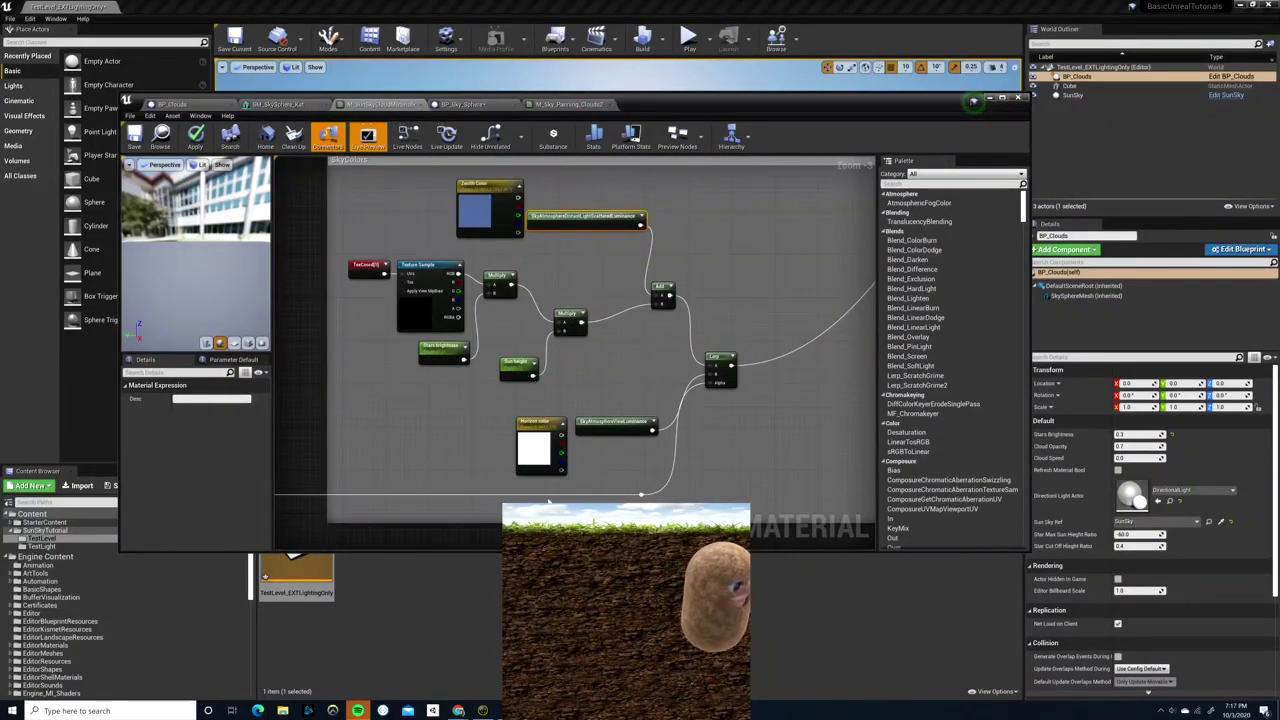
left_click(606, 425)
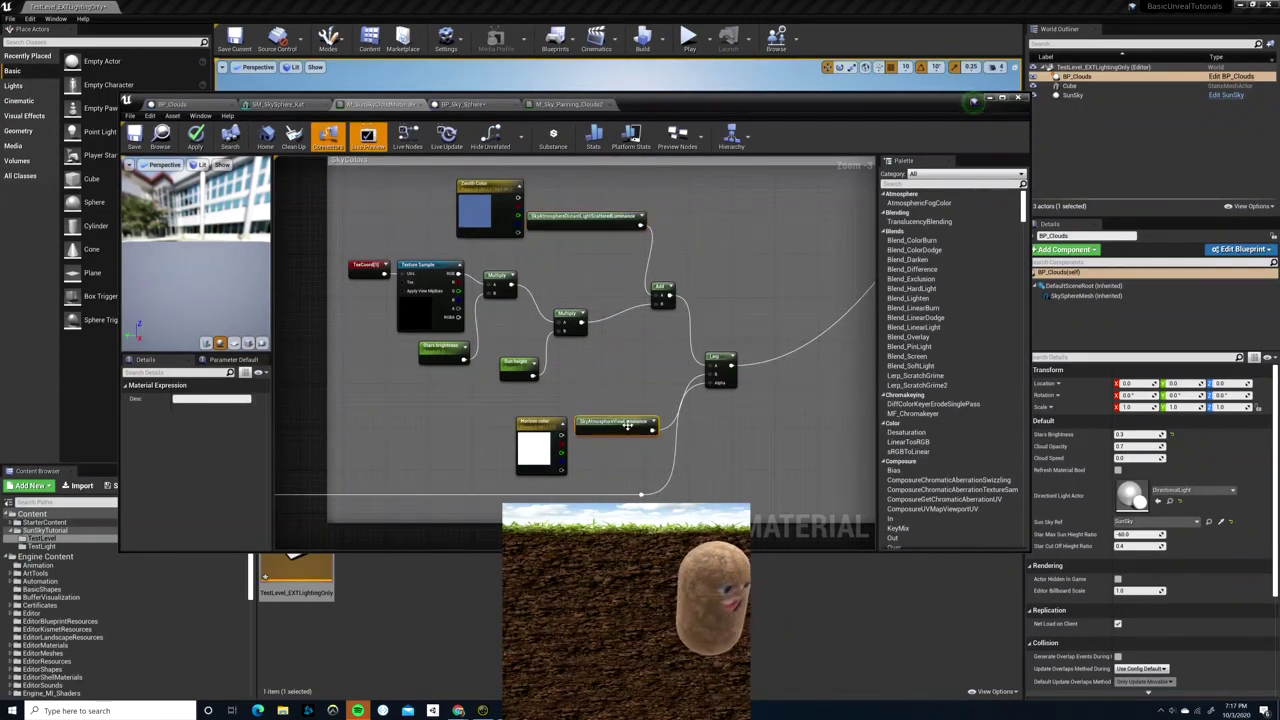
- Locate SkyAtmosphereViewLuminance in the Sky Atmo base expressions group and review the other labelled SkyAtmosphere nodes there
scroll(643, 425, "down", 6)
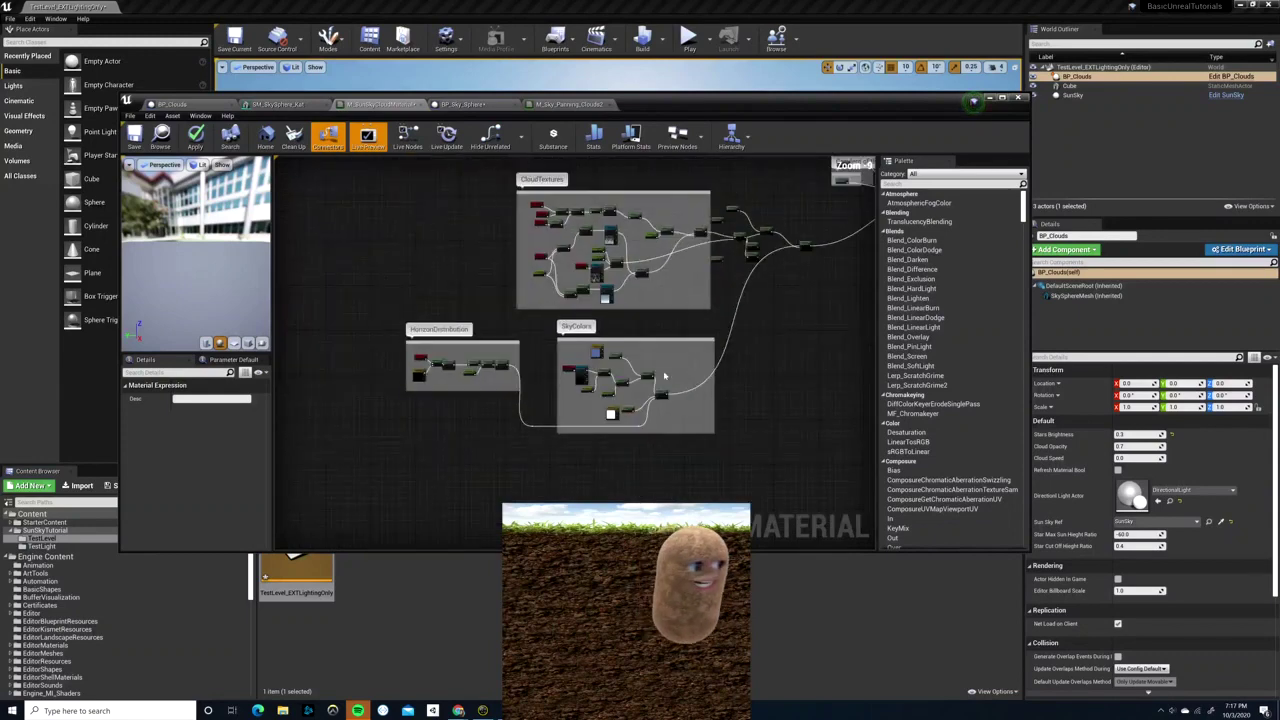
scroll(686, 349, "up", 8)
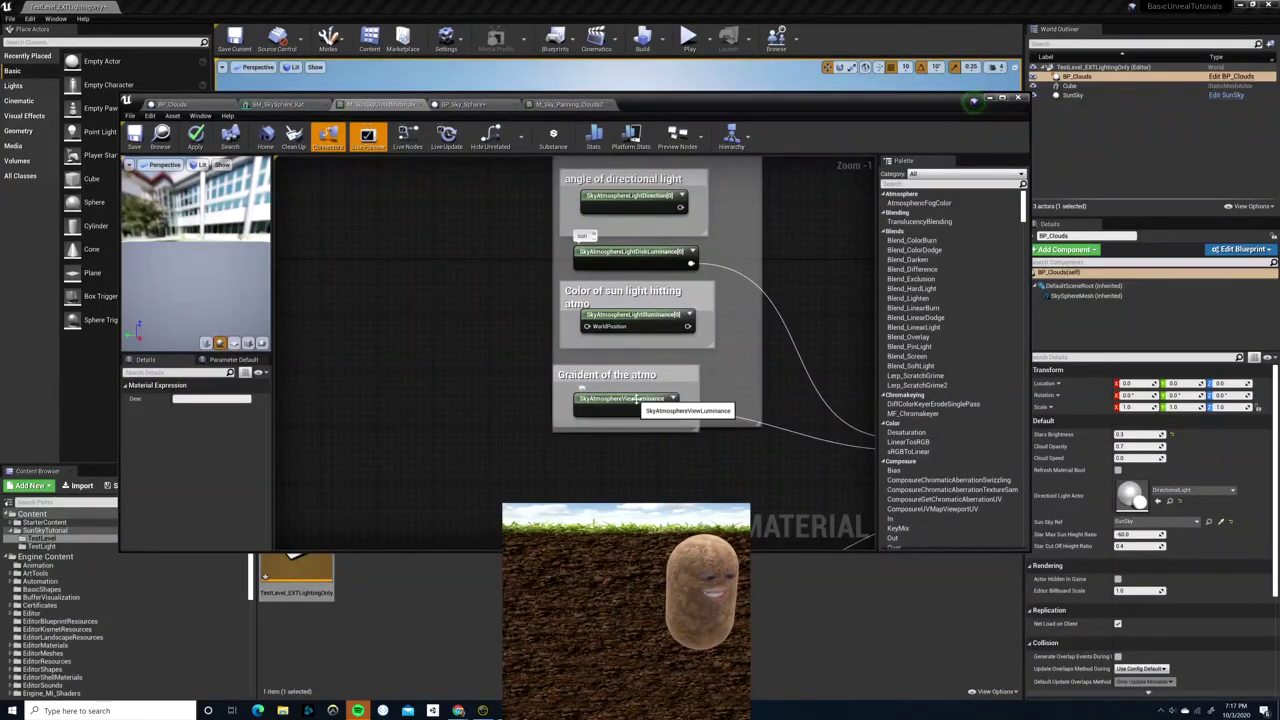
scroll(590, 305, "down", 5)
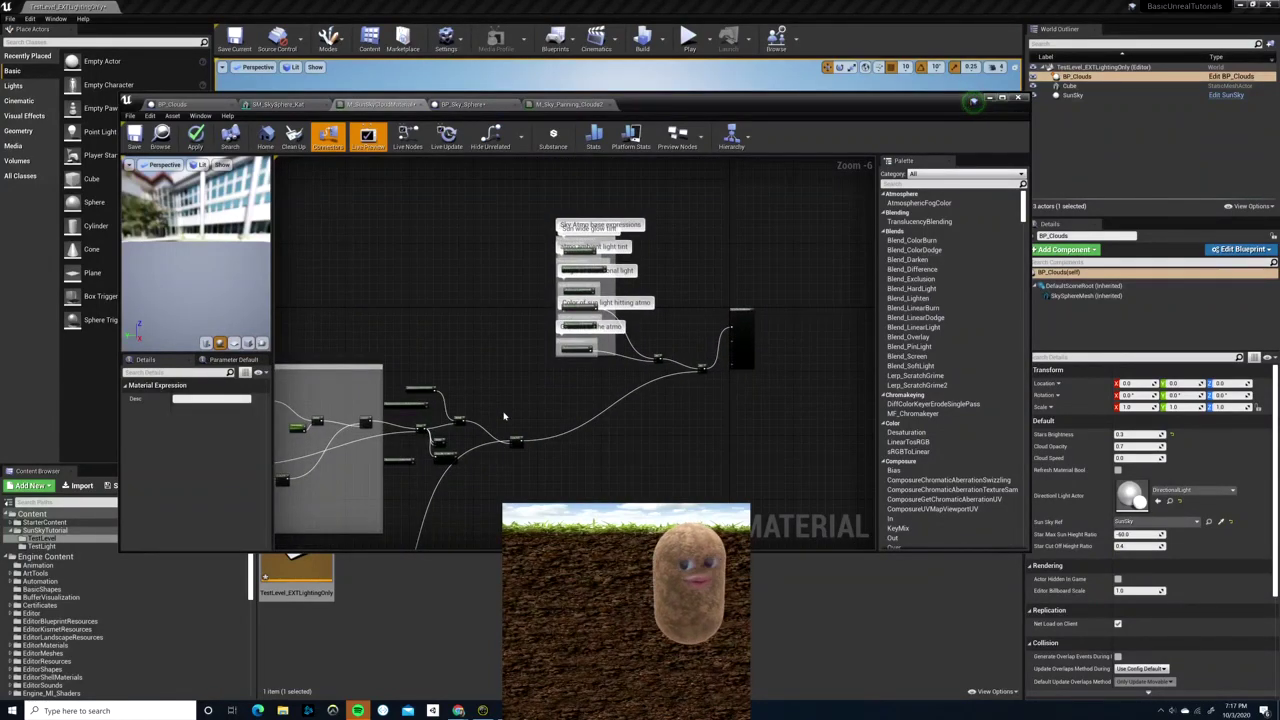
scroll(640, 309, "up", 5)
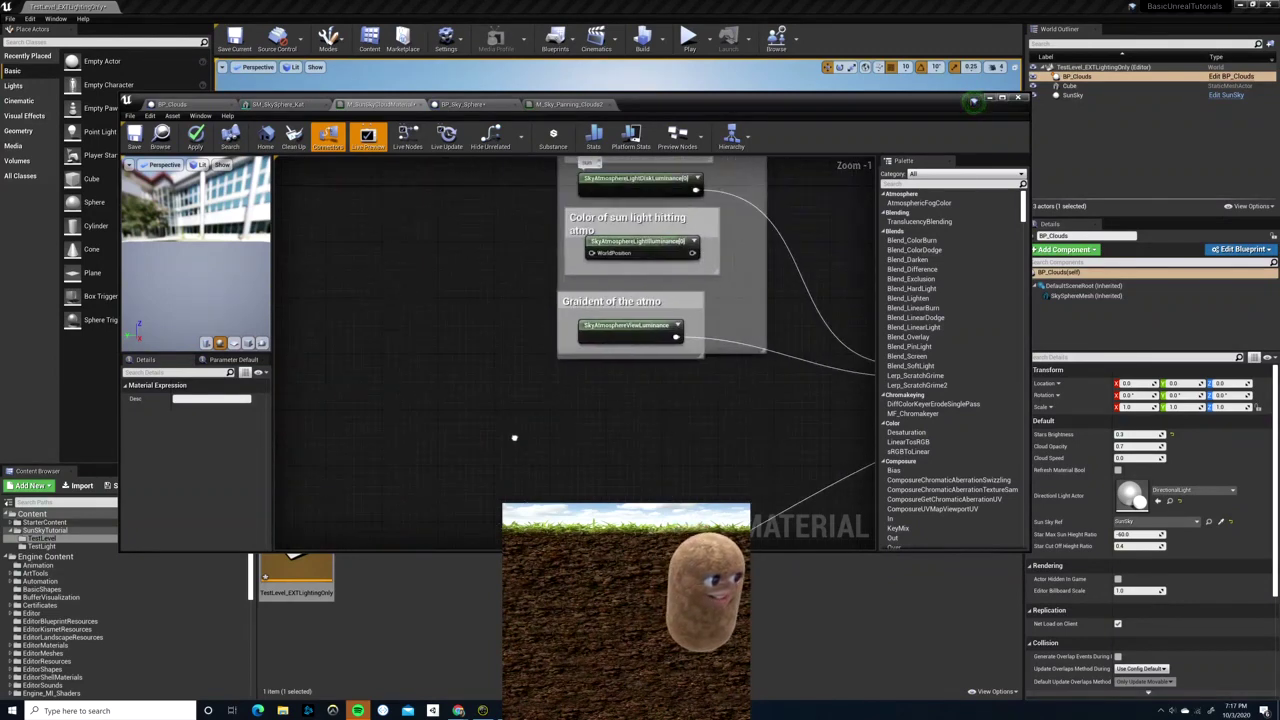
right_click_drag(517, 289, 478, 421)
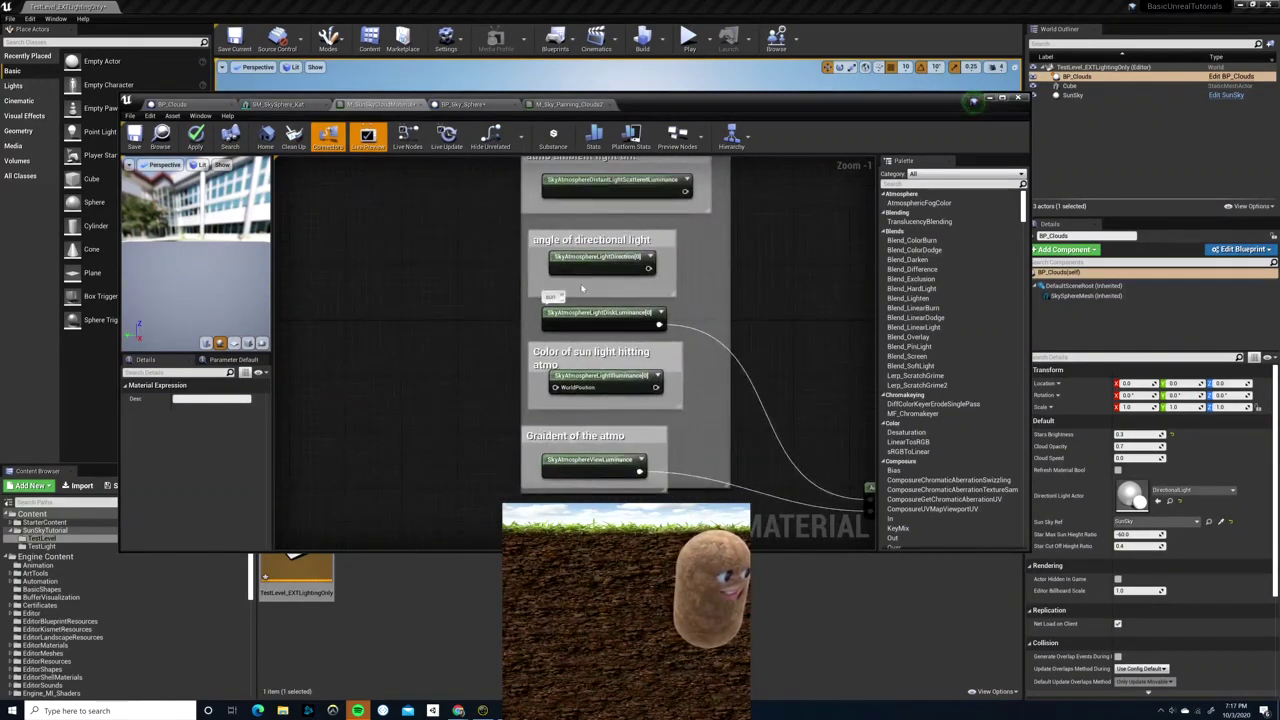
right_click_drag(474, 263, 450, 398)
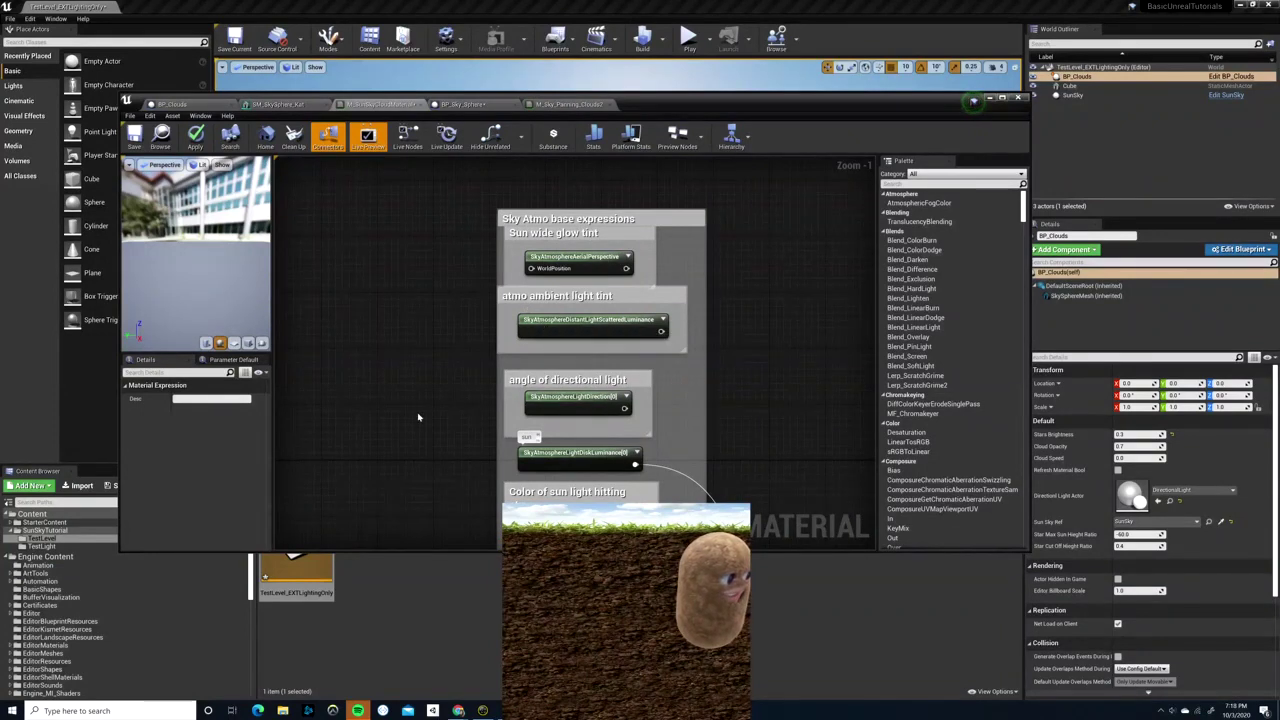
- Trace the SkyColors output through the cloud Lerp to the final Add node feeding Emissive Color
scroll(420, 422, "down", 7)
right_click_drag(549, 456, 640, 400)
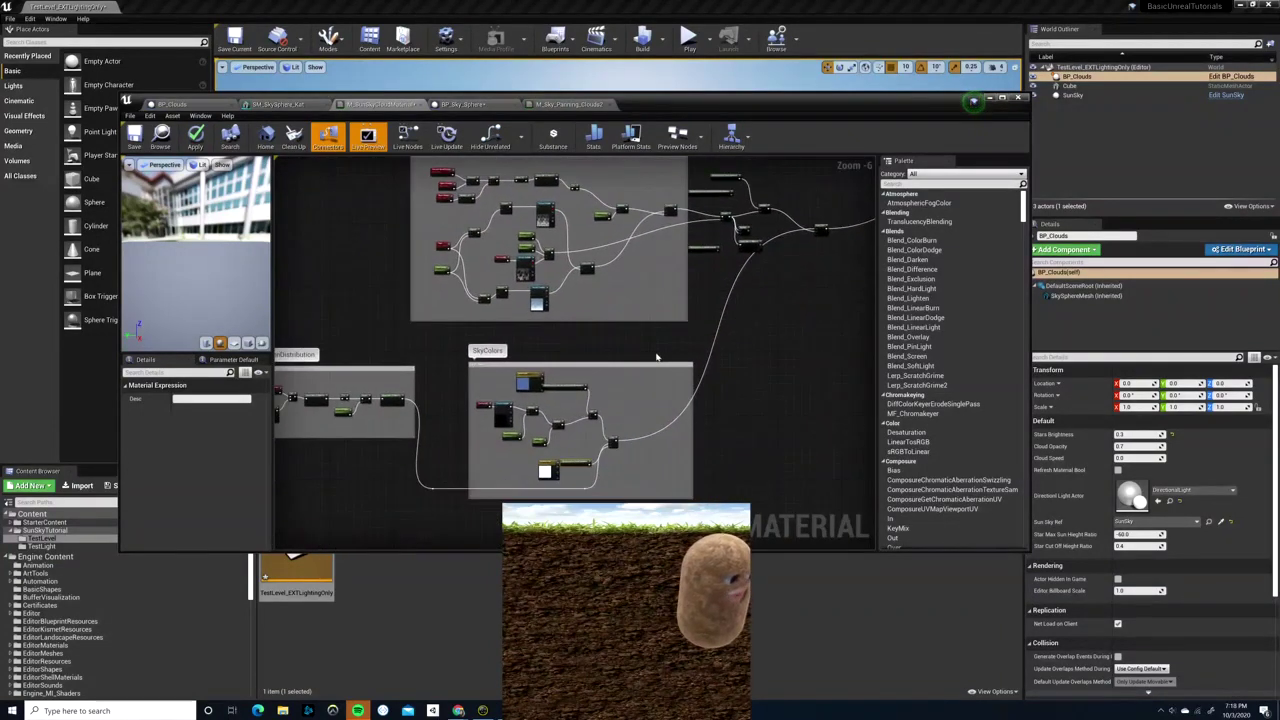
scroll(620, 406, "up", 5)
right_click_drag(760, 229, 311, 556)
right_click_drag(594, 306, 337, 568)
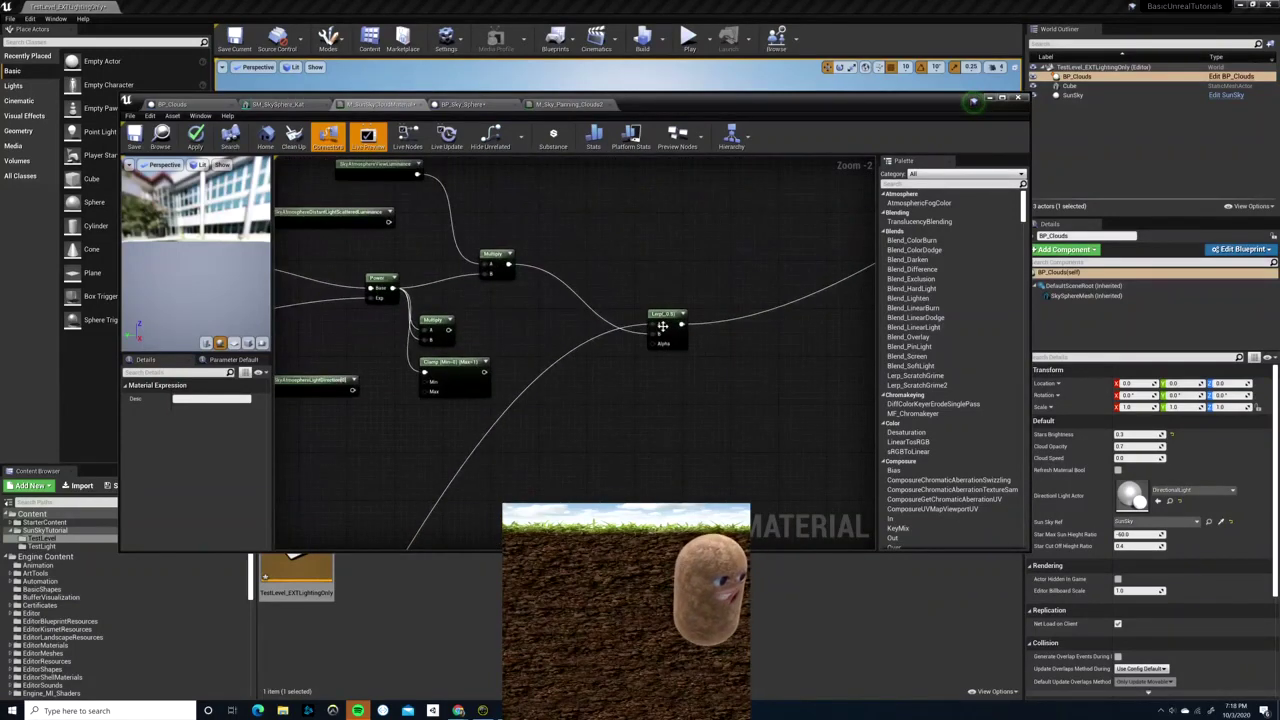
right_click_drag(805, 343, 370, 512)
right_click_drag(727, 353, 571, 462)
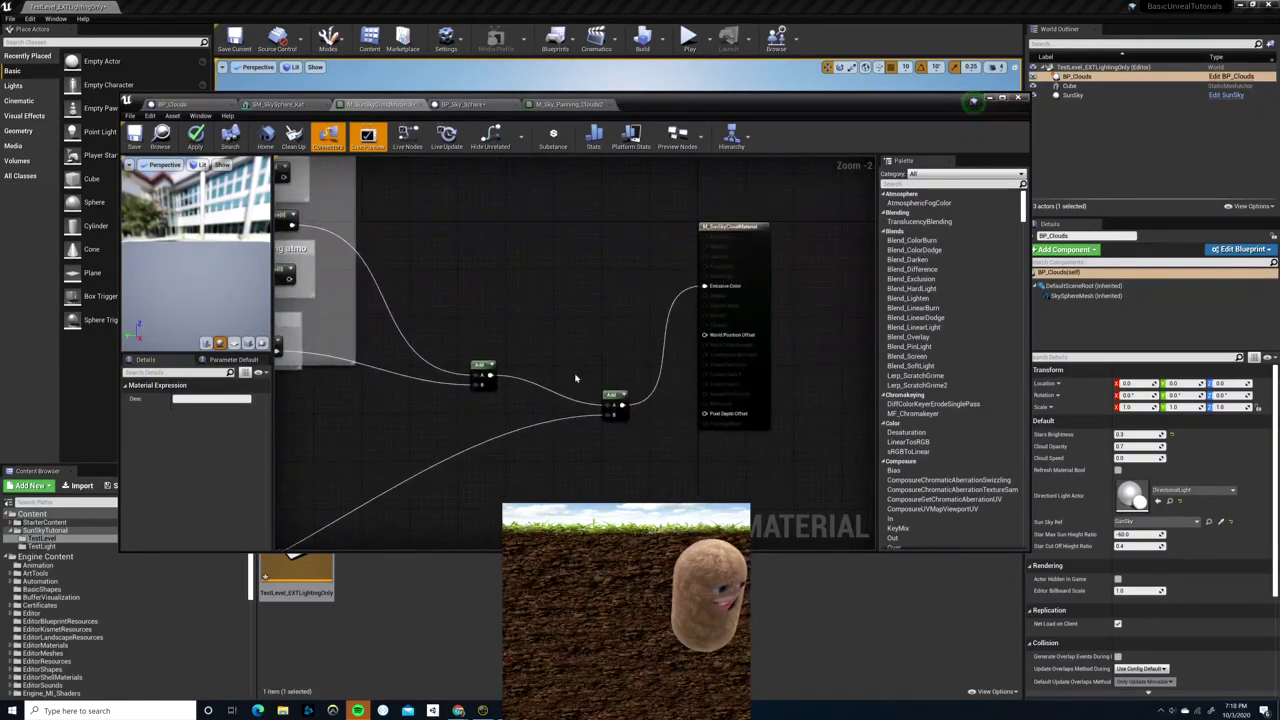
left_click(613, 398)
scroll(665, 445, "down", 5)
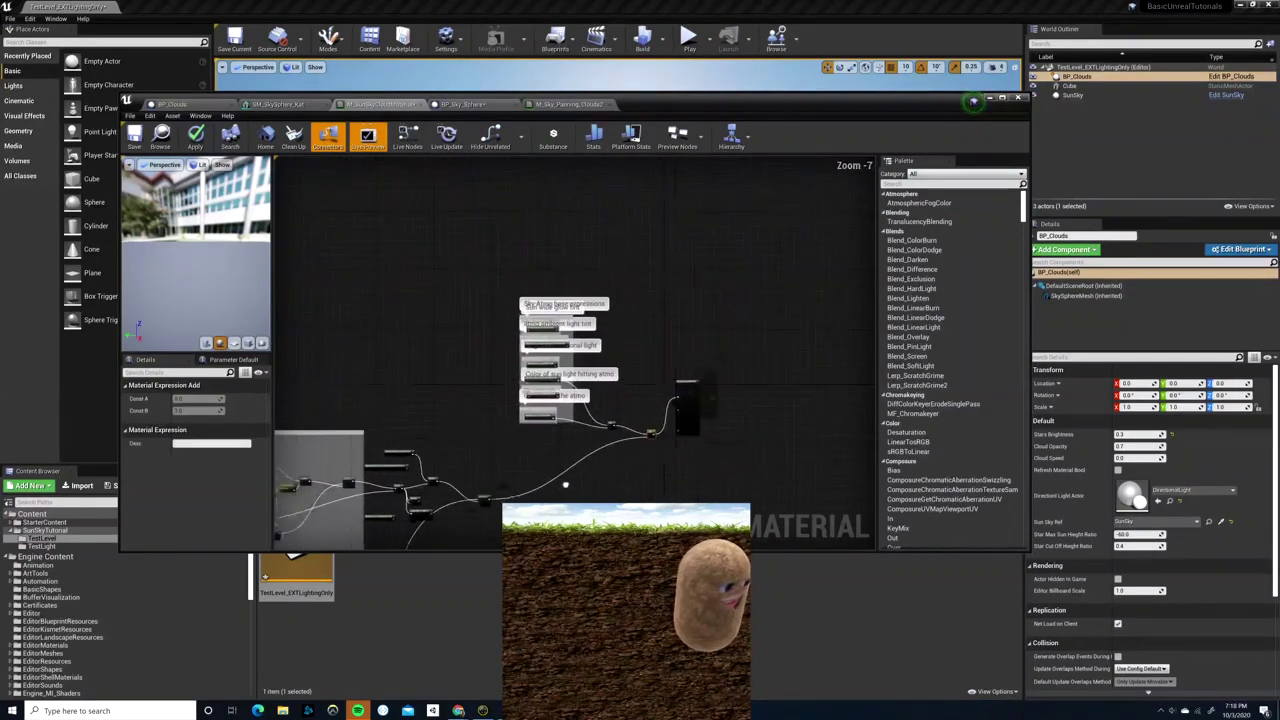
- Trace the graph back through CloudTextures to SkyColors and inspect the Stars brightness and Sun height parameters
right_click_drag(565, 485, 864, 255)
scroll(700, 406, "up", 4)
right_click_drag(630, 425, 816, 276)
right_click_drag(583, 386, 874, 290)
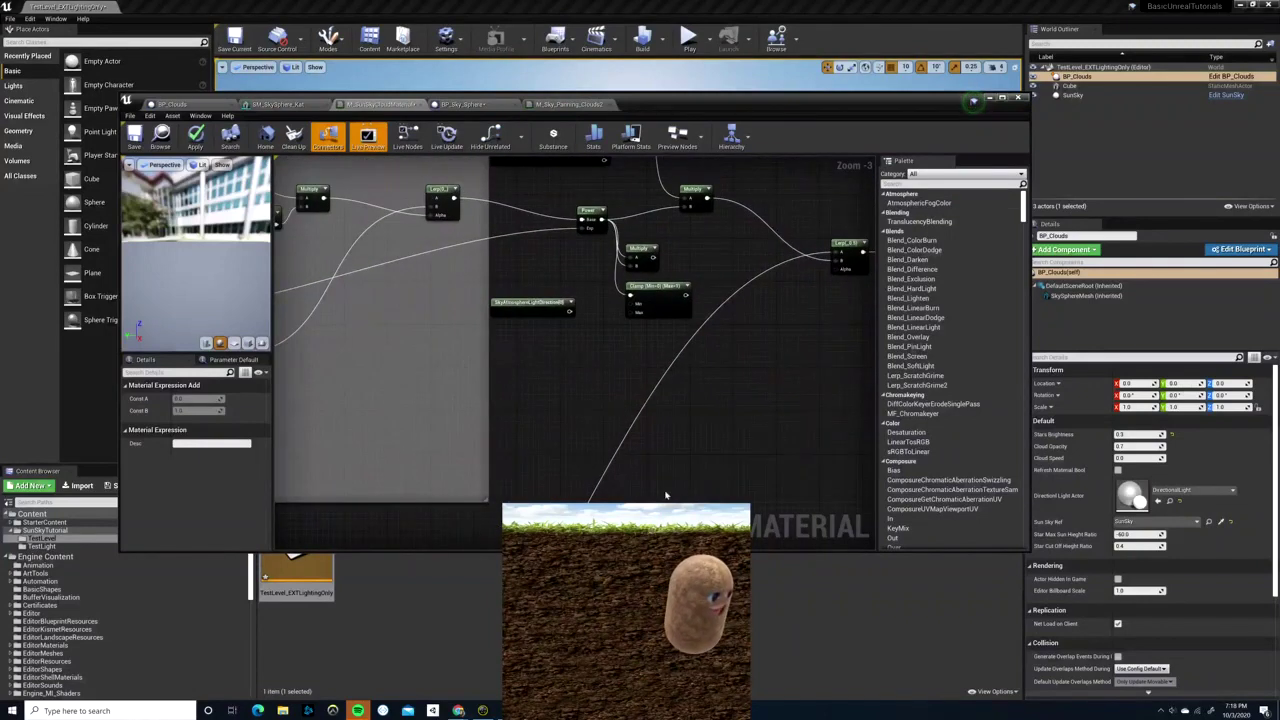
right_click_drag(666, 494, 794, 260)
right_click_drag(559, 257, 774, 536)
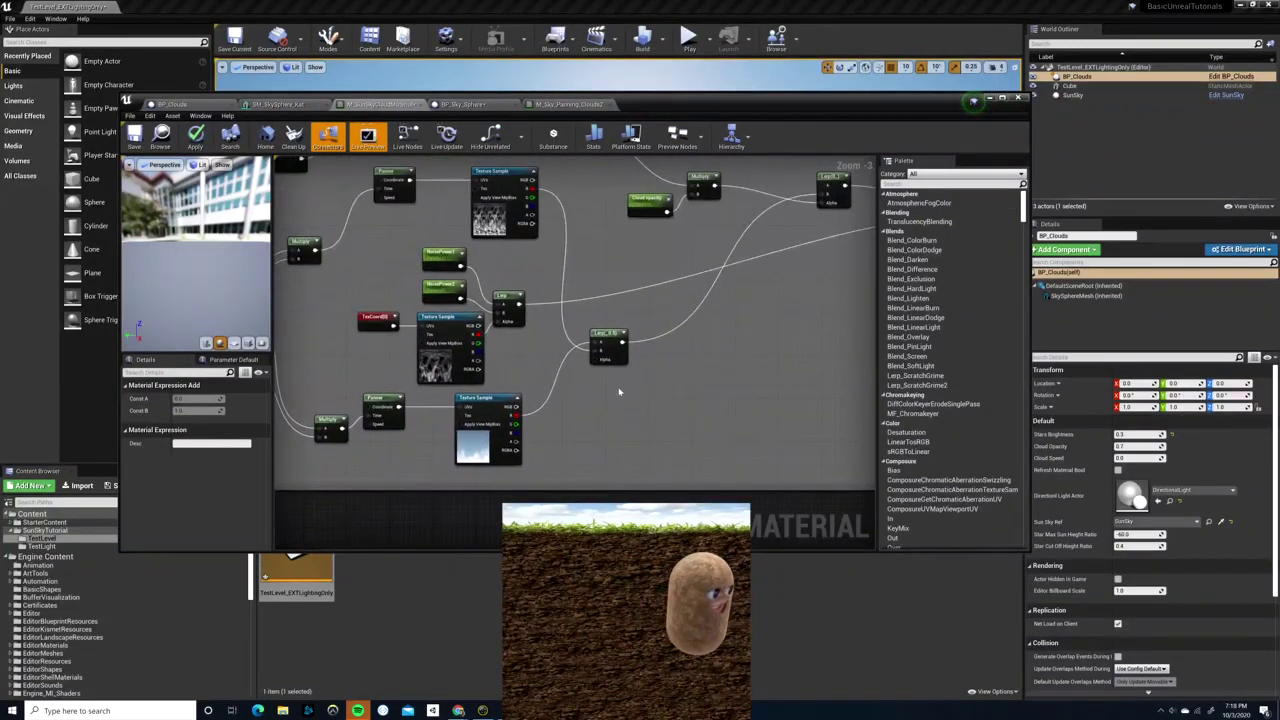
right_click_drag(694, 377, 669, 211)
right_click_drag(505, 476, 630, 254)
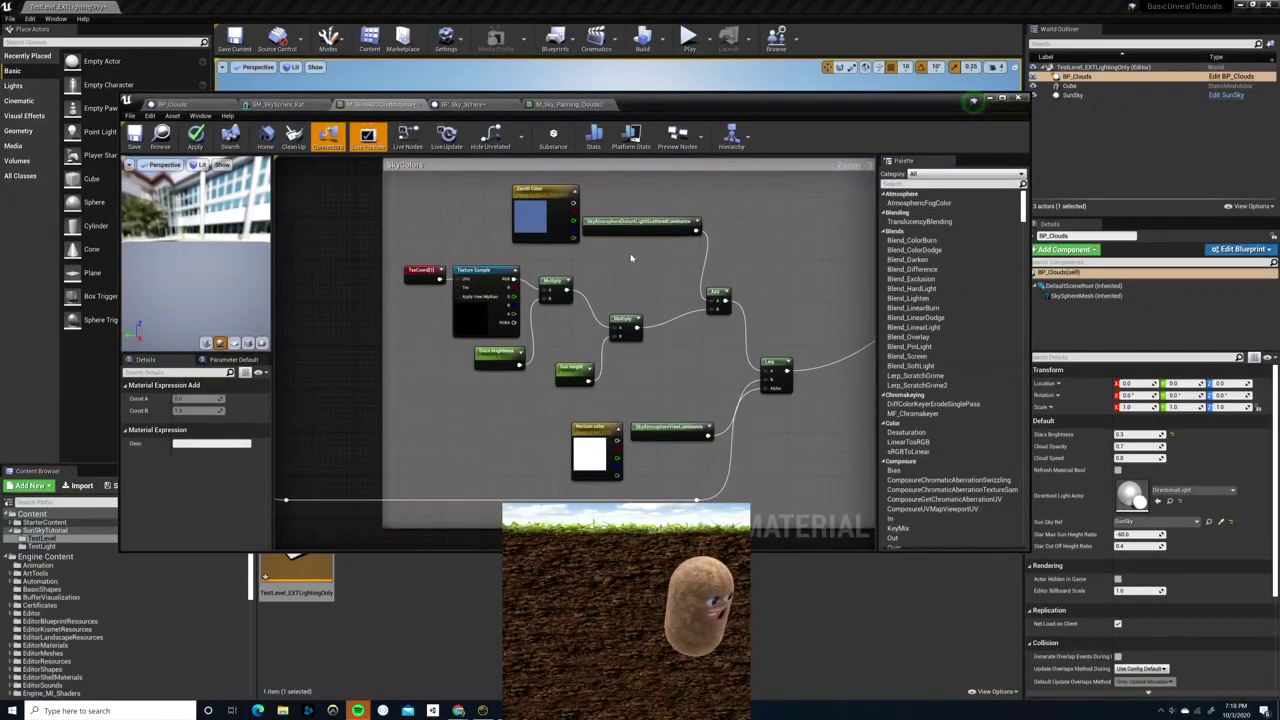
left_click(498, 352)
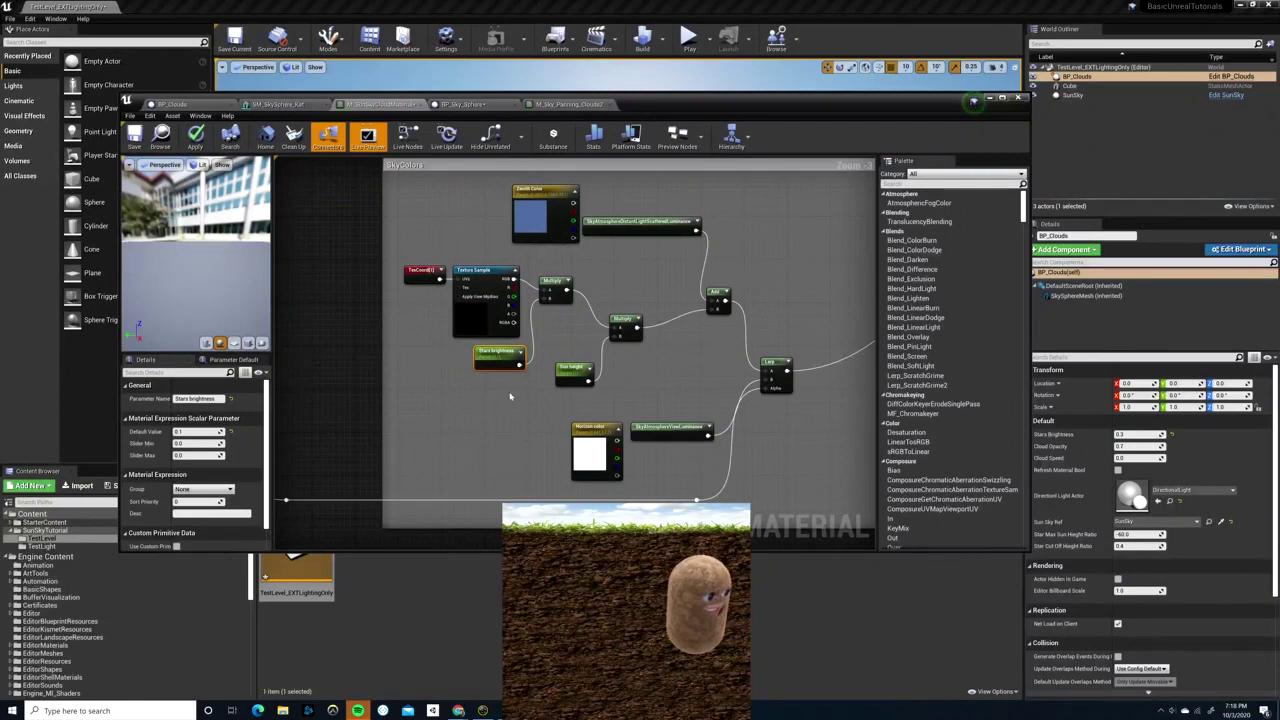
left_click(577, 368)
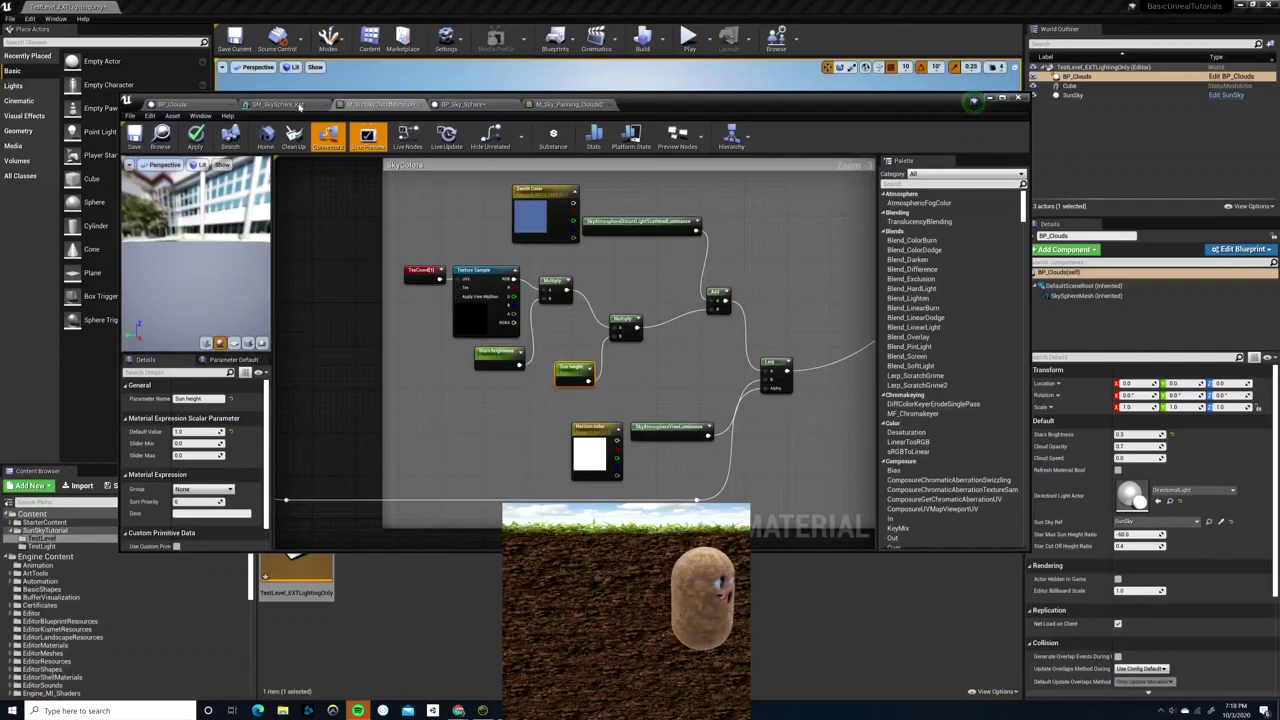
- Open the BP_Clouds Construction Script and examine its Sun Height, Set Scalar Sun Hieght and Refresh Material nodes
left_click(466, 105)
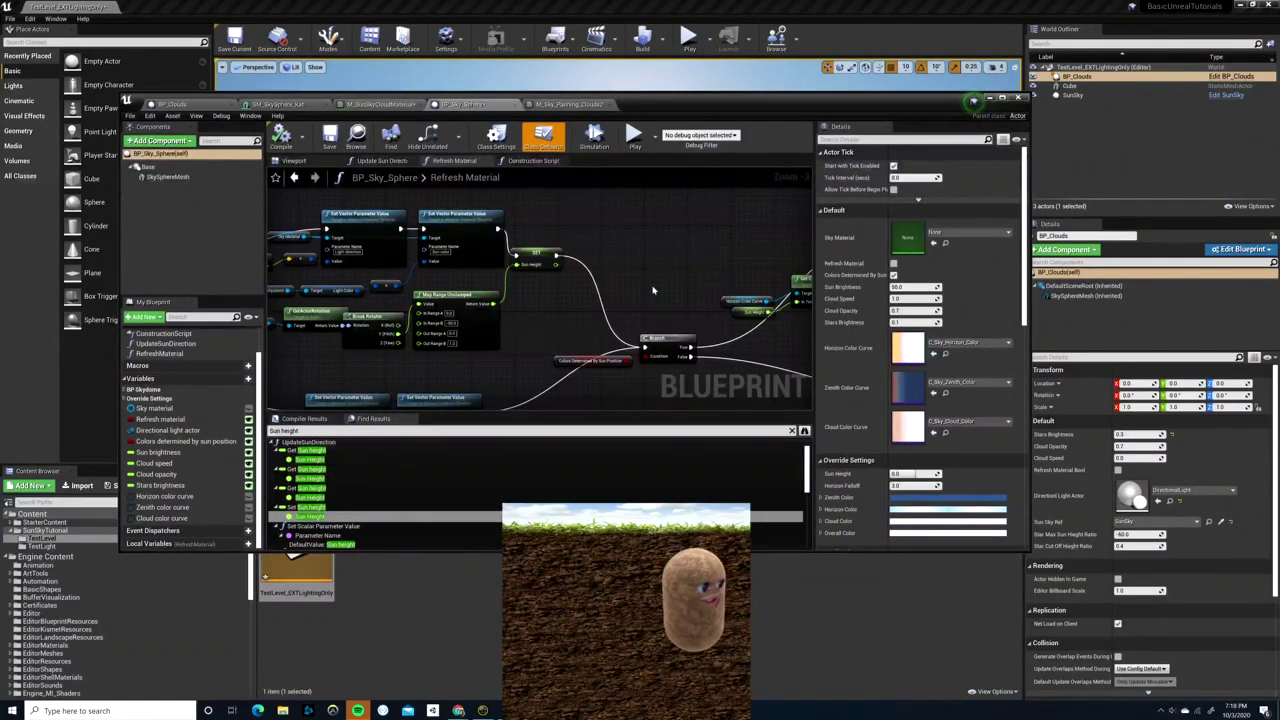
left_click(270, 105)
left_click(180, 104)
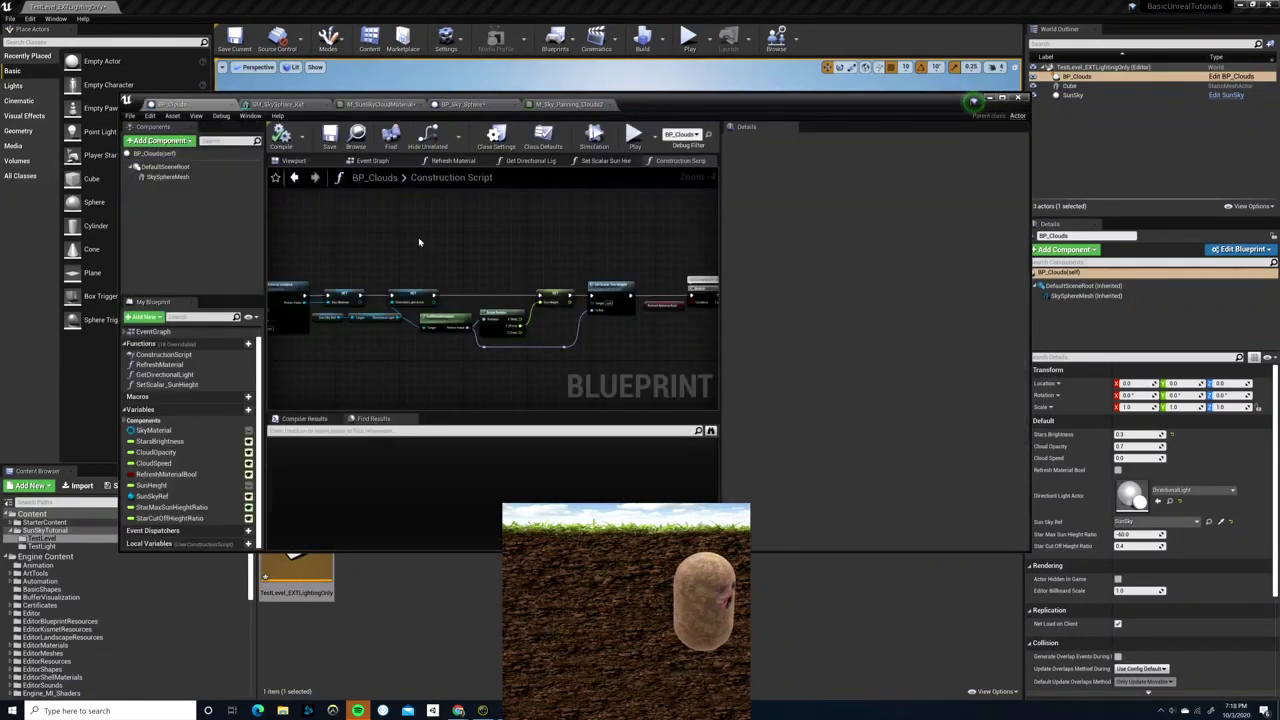
scroll(445, 287, "up", 1)
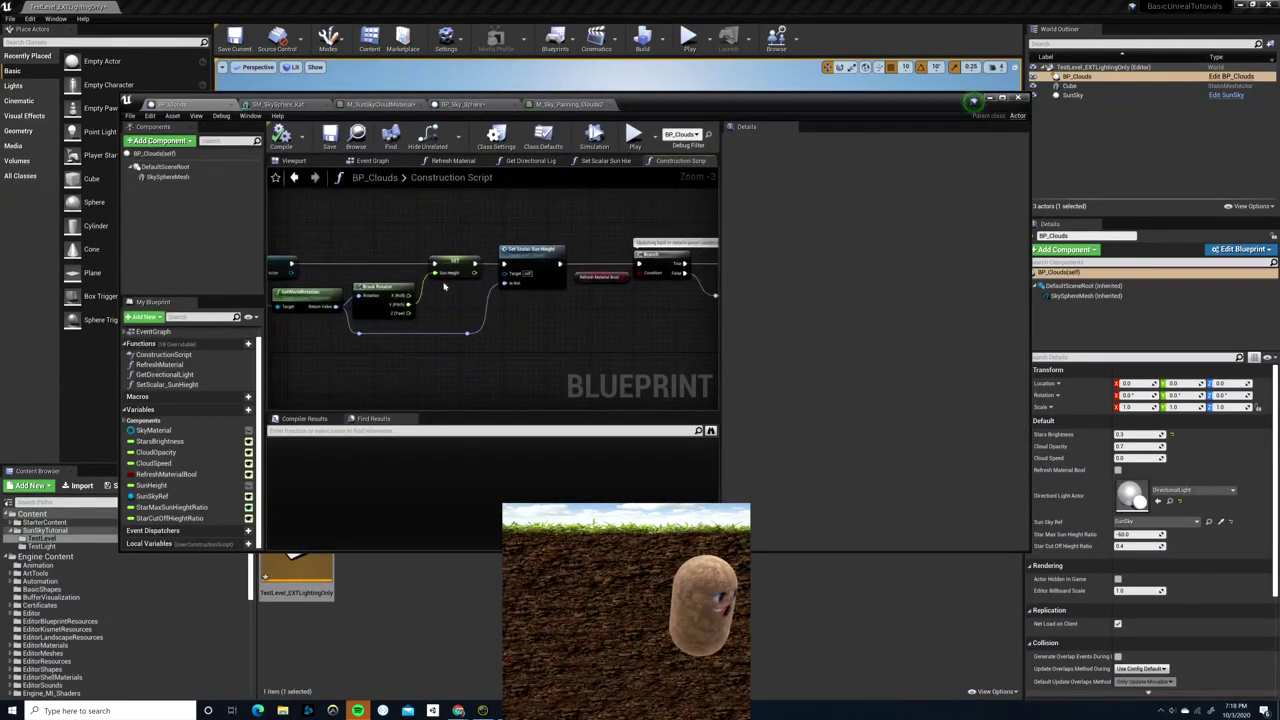
right_click_drag(639, 318, 459, 338)
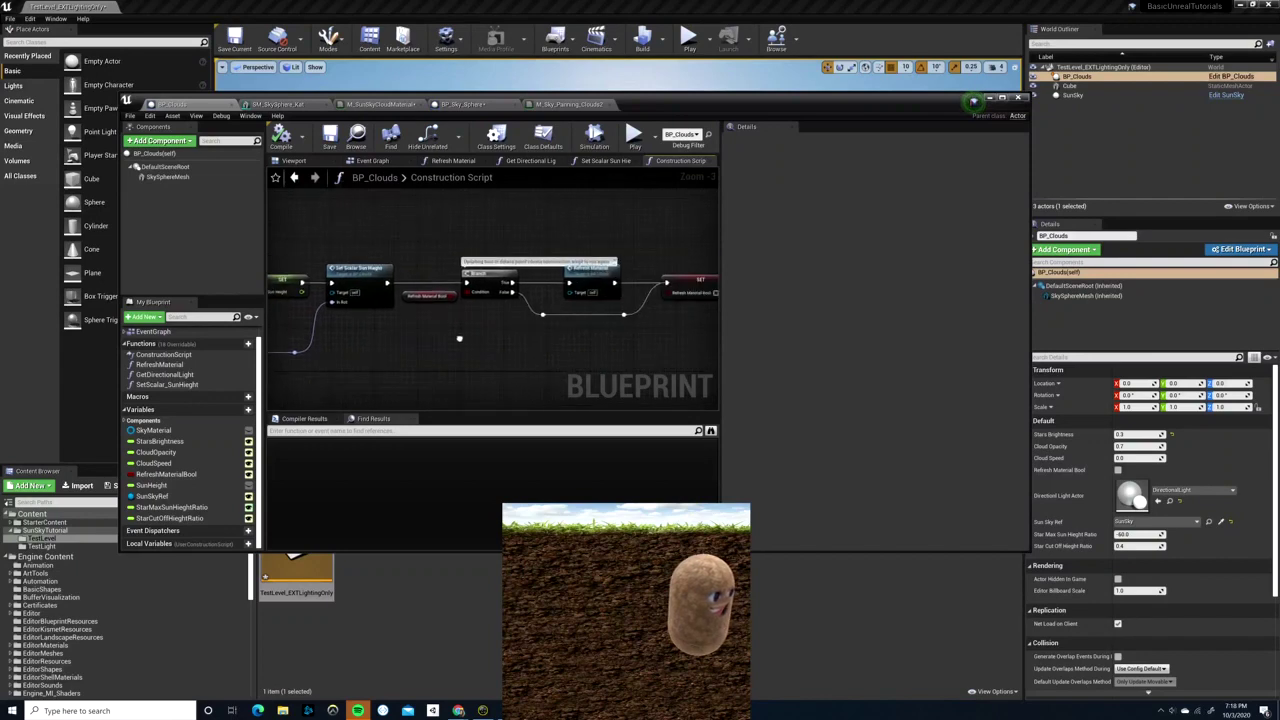
left_click(580, 268)
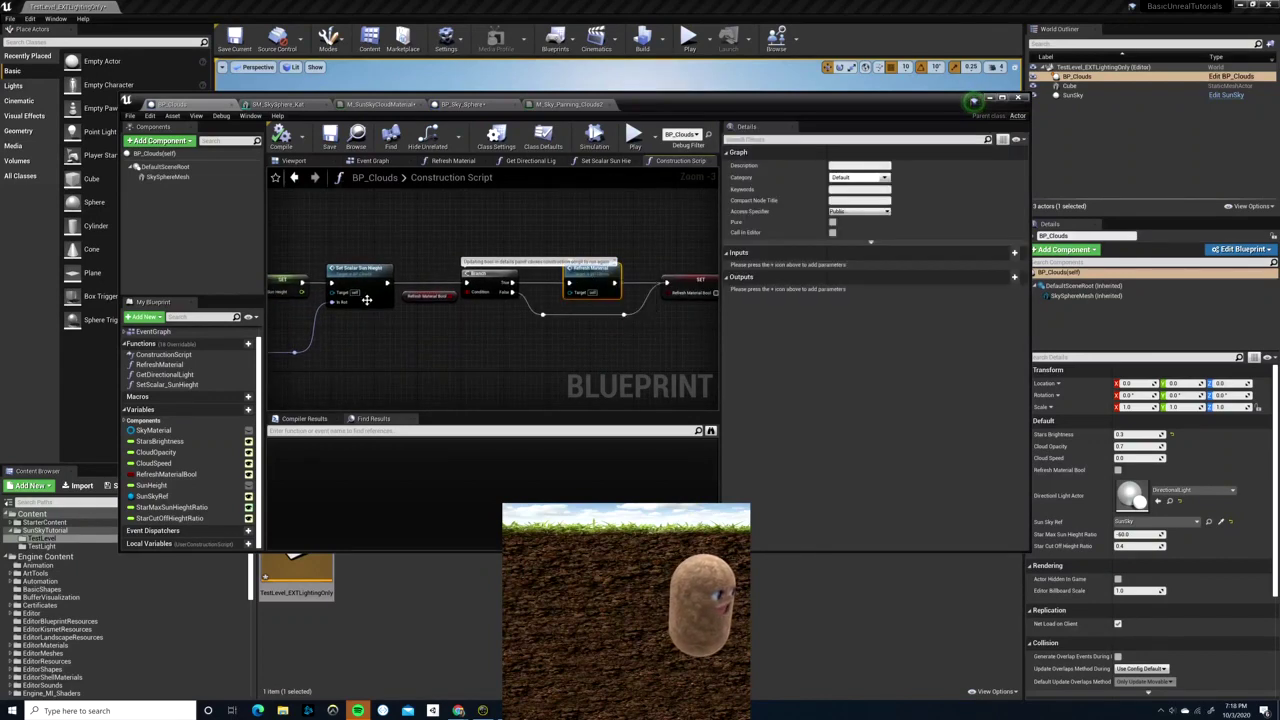
- Open the Set Scalar Sun Hieght function and examine its Map Range, Select Float and Set Scalar Parameter Value nodes
double_click(348, 268)
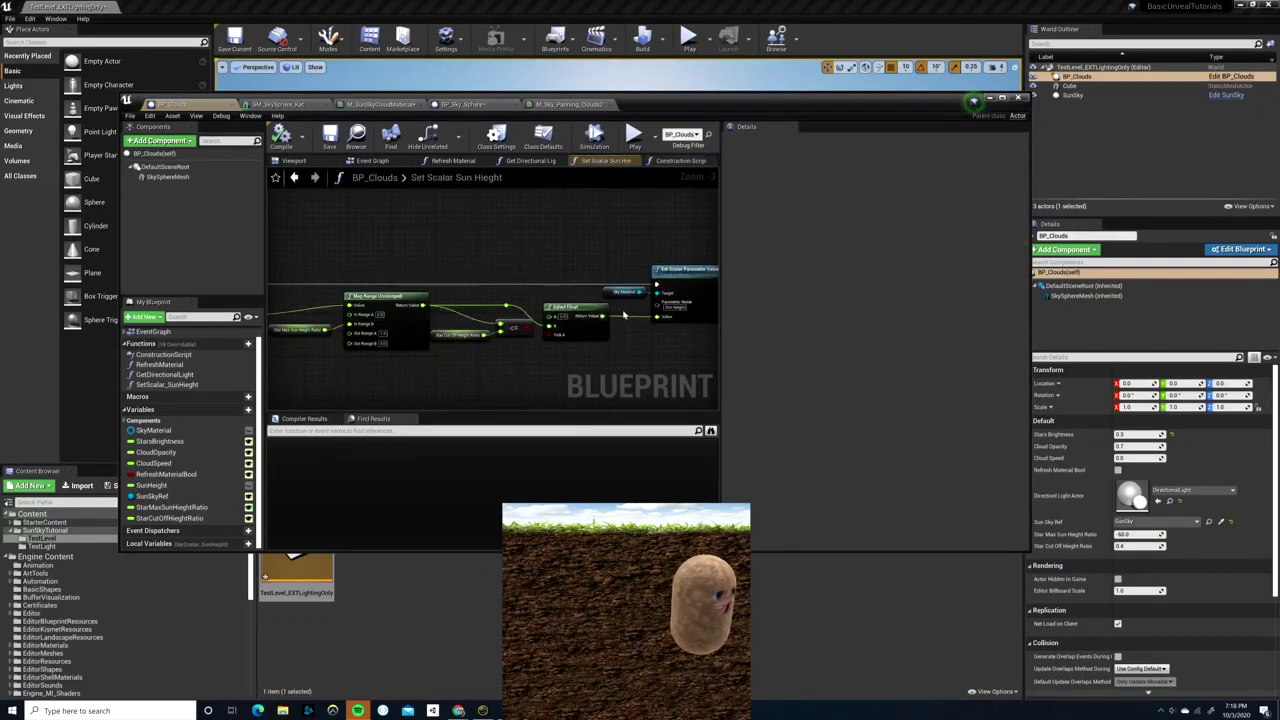
right_click_drag(490, 387, 539, 375)
left_click_drag(302, 250, 662, 366)
left_click(651, 362)
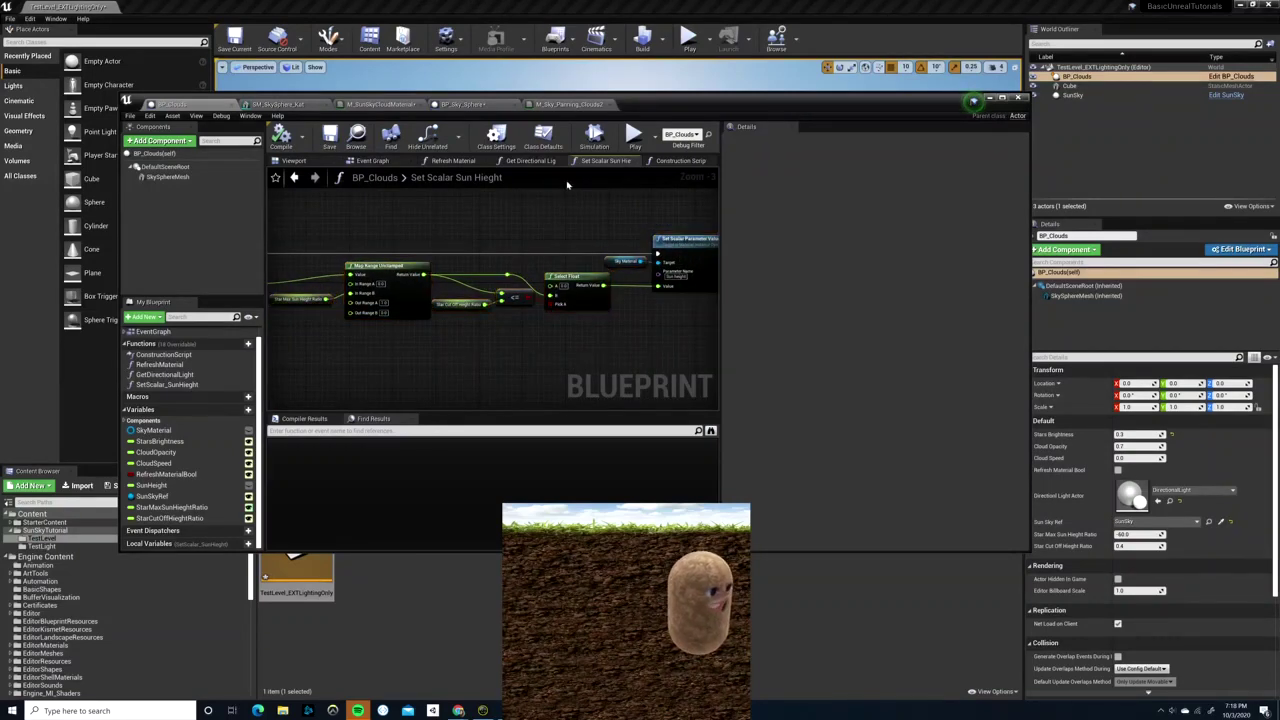
- Return to M_SunSkyCloudMaterial and examine the stars, Sun height and Lerp nodes in the SkyColors group
left_click(450, 104)
left_click(378, 104)
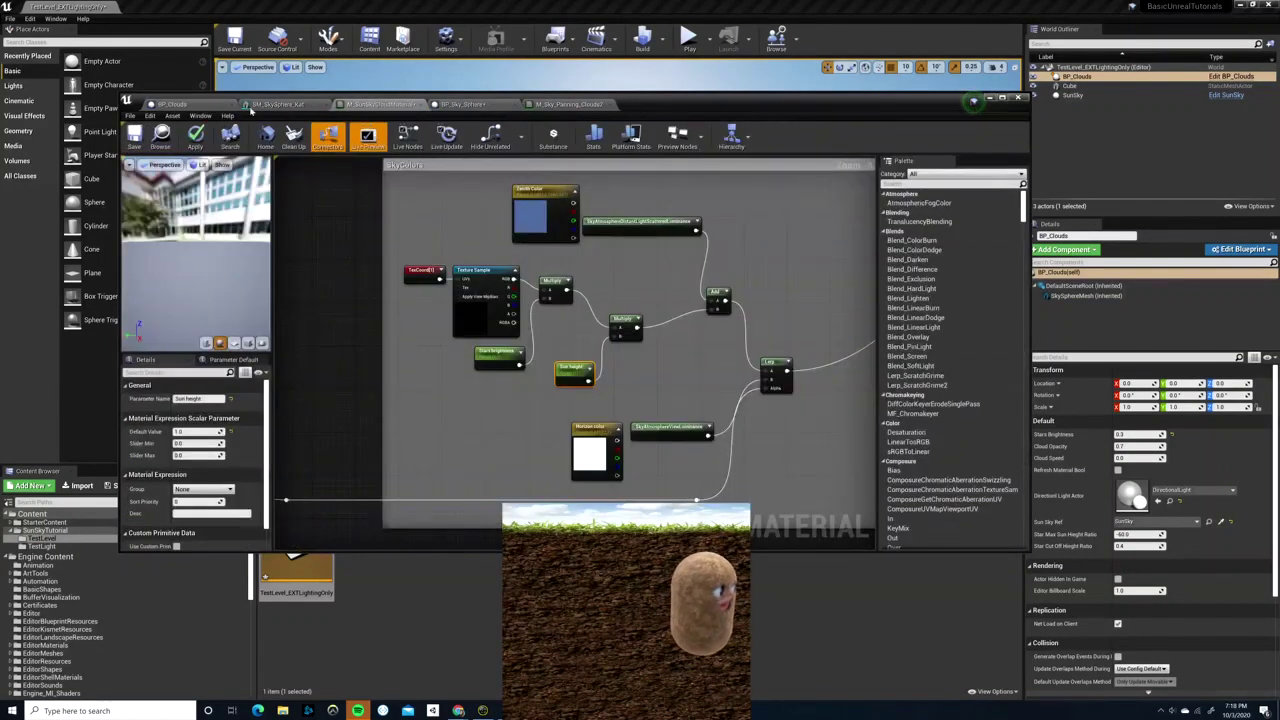
right_click_drag(711, 300, 607, 344)
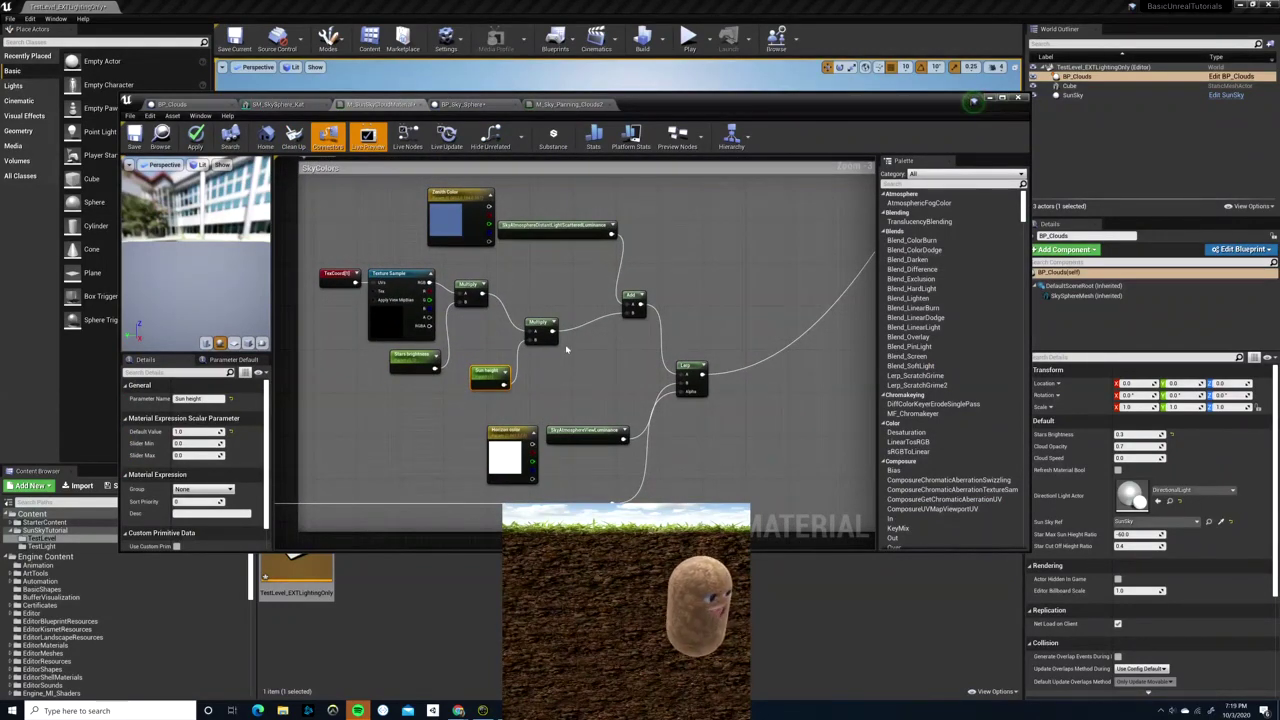
left_click(690, 372)
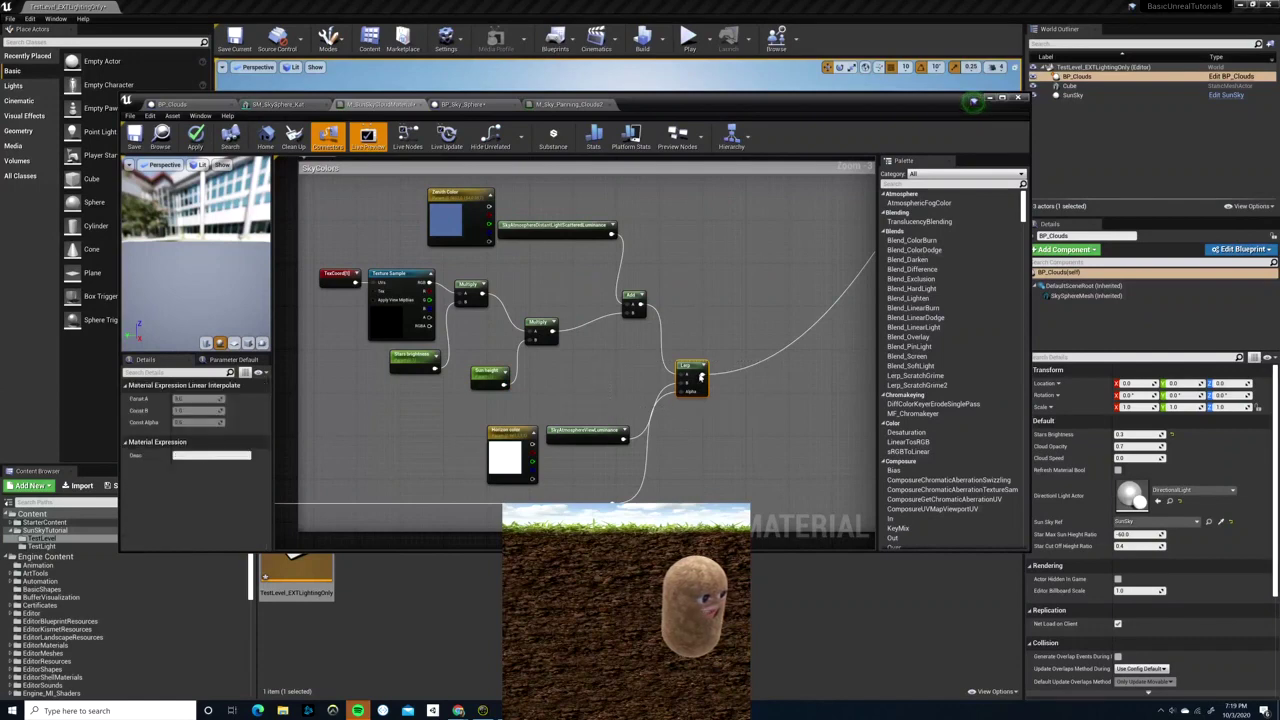
- Trace the SkyColors Lerp output to the final material node and review how the CloudTextures group joins it
right_click_drag(737, 296, 444, 393)
scroll(571, 291, "down", 5)
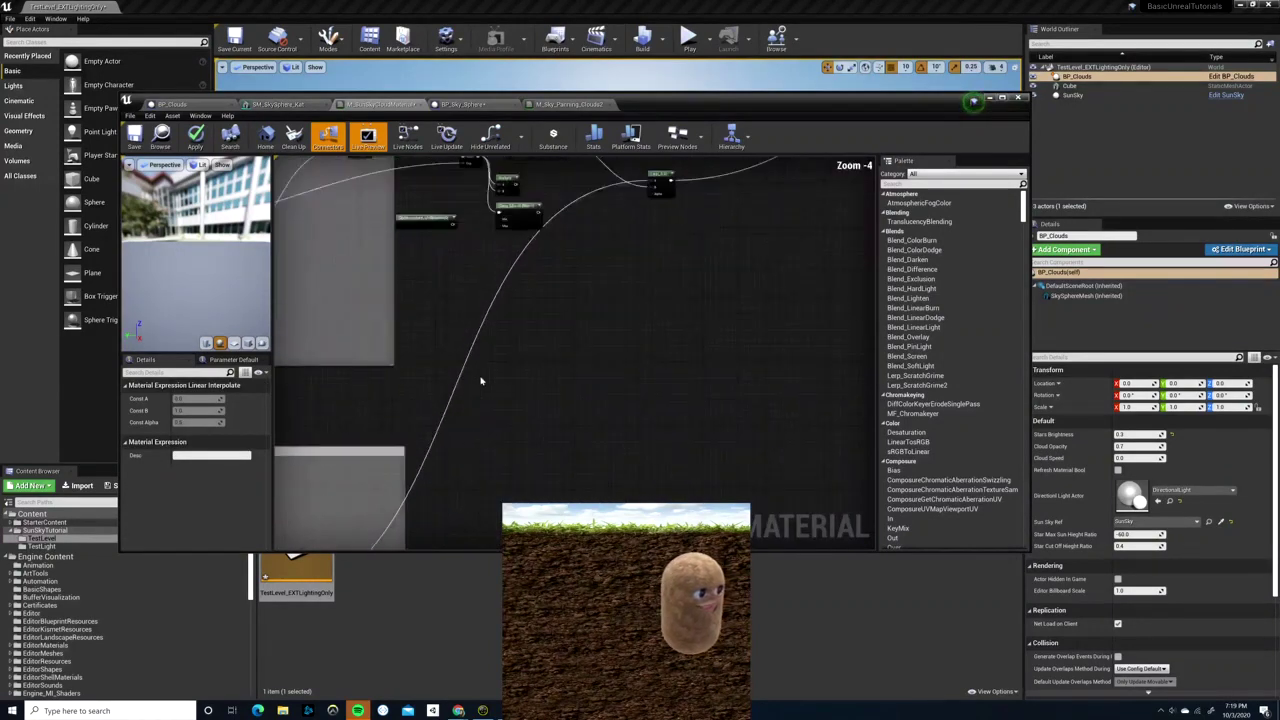
scroll(593, 390, "up", 5)
right_click_drag(603, 371, 726, 363)
scroll(727, 368, "down", 2)
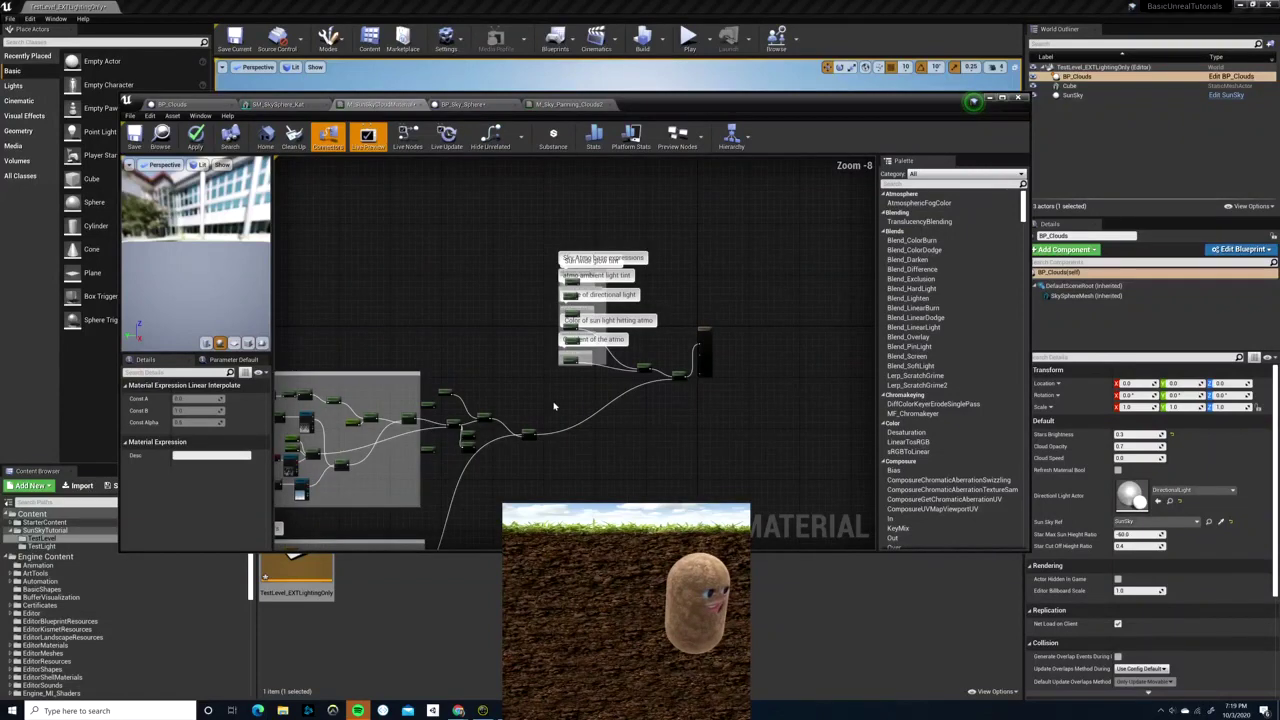
right_click_drag(591, 403, 357, 404)
right_click_drag(476, 278, 599, 210)
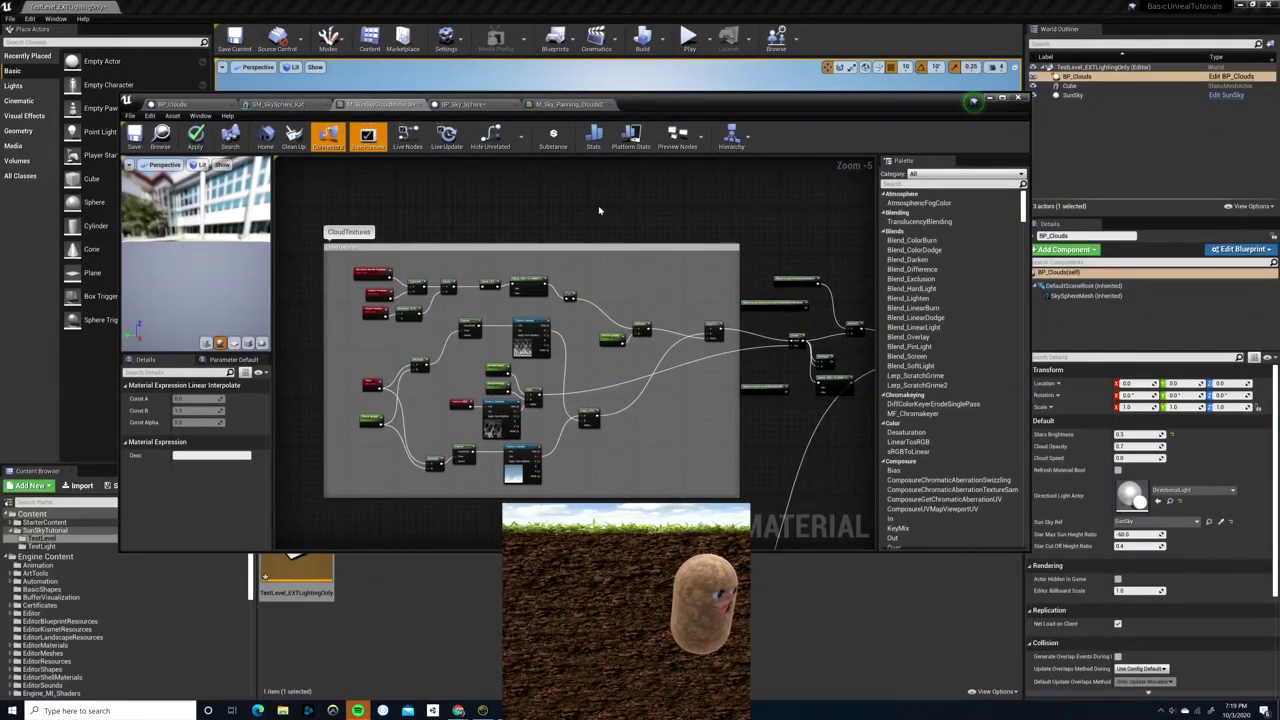
right_click_drag(822, 371, 641, 371)
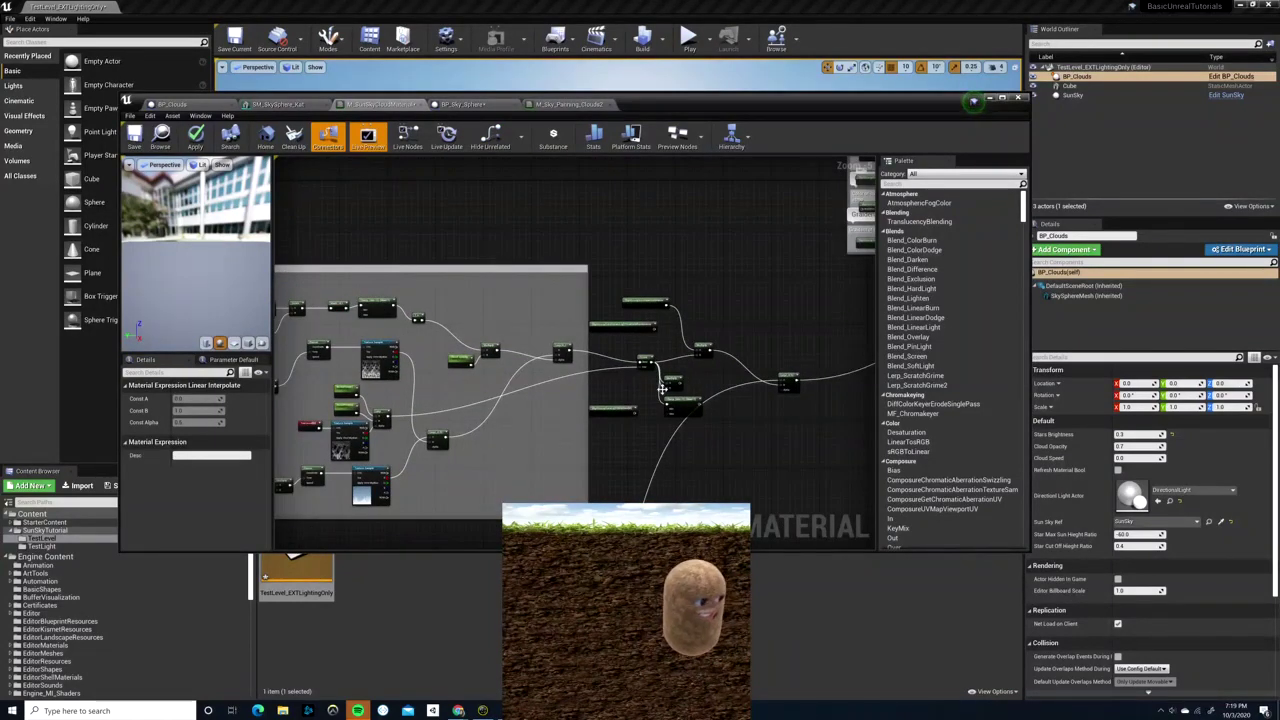
right_click_drag(716, 383, 815, 418)
- Open the M_Sky_Panning_Clouds2 material and examine its Cloud opacity, Lerp and RimLight Power nodes for comparison
left_click(565, 104)
scroll(422, 228, "up", 4)
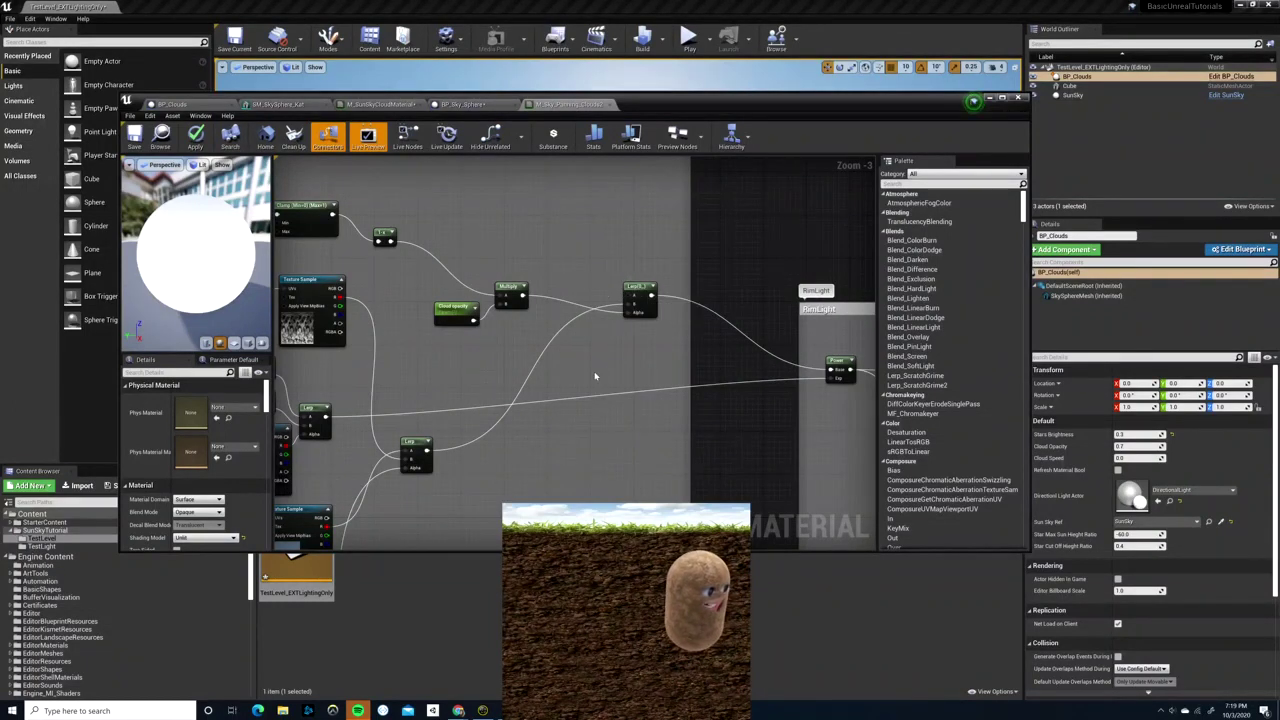
scroll(587, 333, "down", 6)
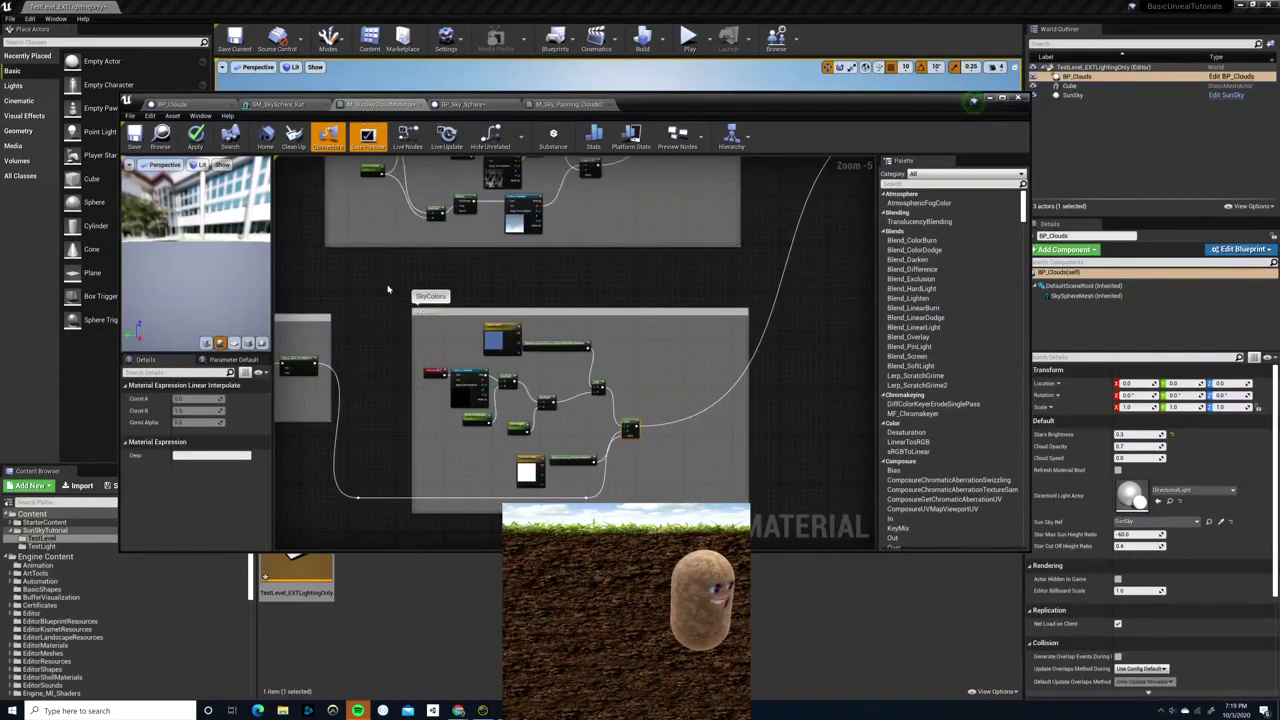
- Examine the Cloud opacity Multiply, Lerp and Power nodes in M_SunSkyCloudMaterial, and review the whole graph
right_click_drag(390, 289, 290, 437)
scroll(560, 335, "up", 3)
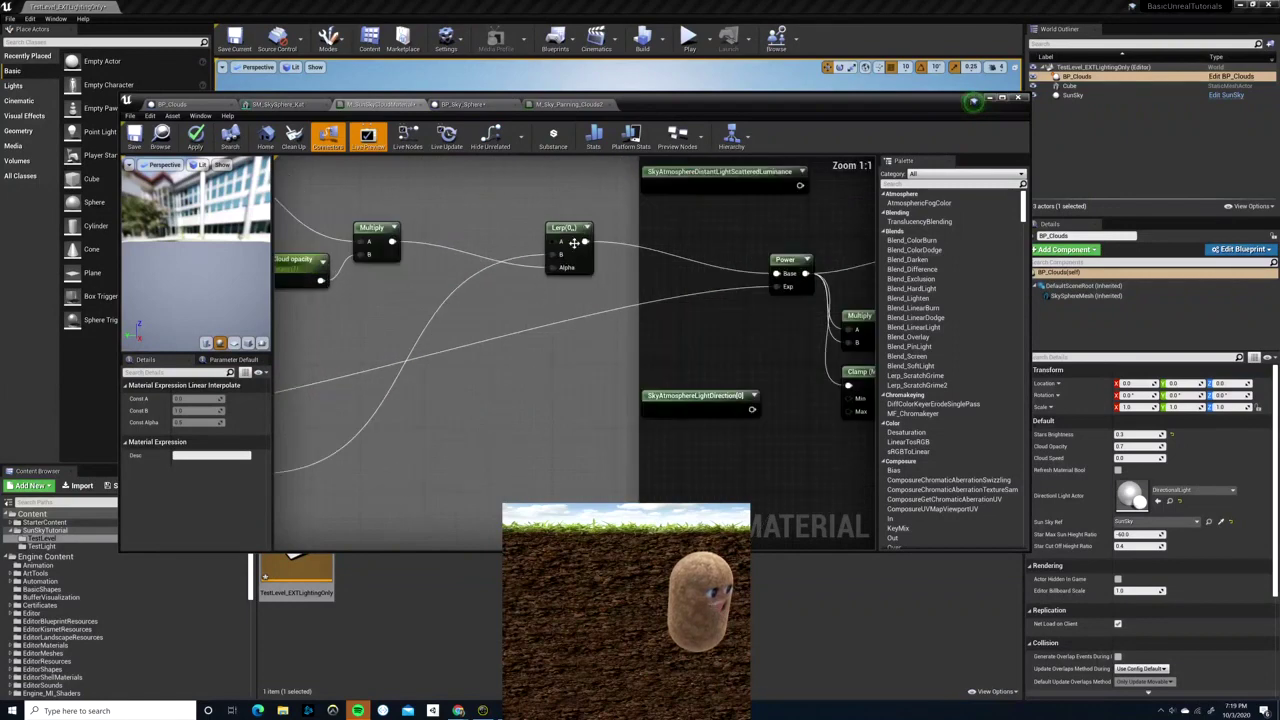
scroll(560, 335, "down", 4)
scroll(560, 335, "down", 3)
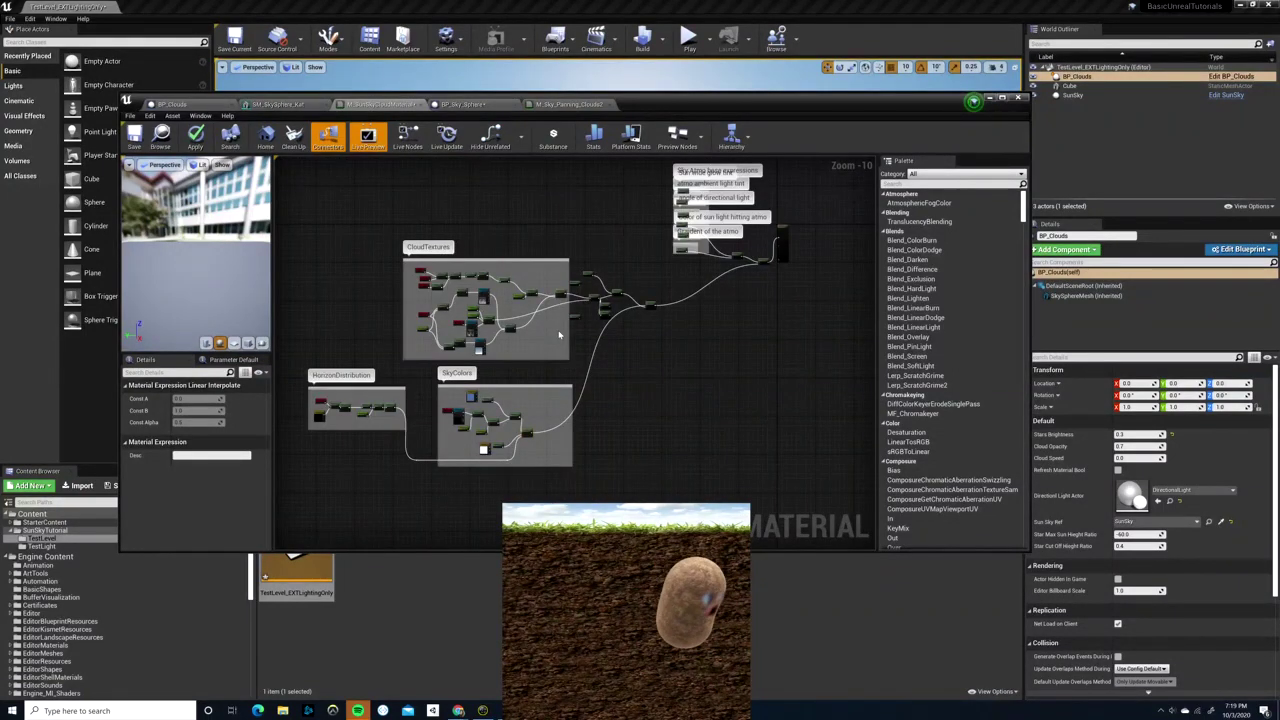
- Apply the pending changes to M_SunSkyCloudMaterial and return to the level viewport
left_click(987, 99)
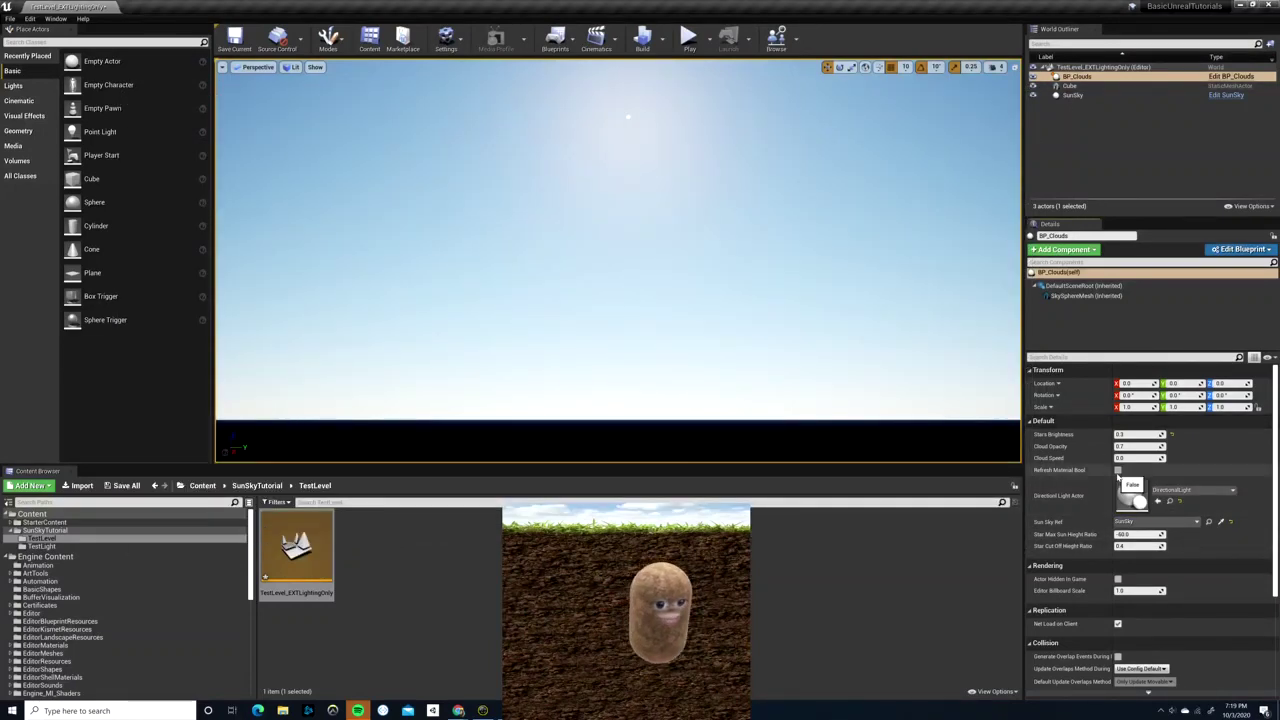
right_click_drag(737, 334, 795, 355)
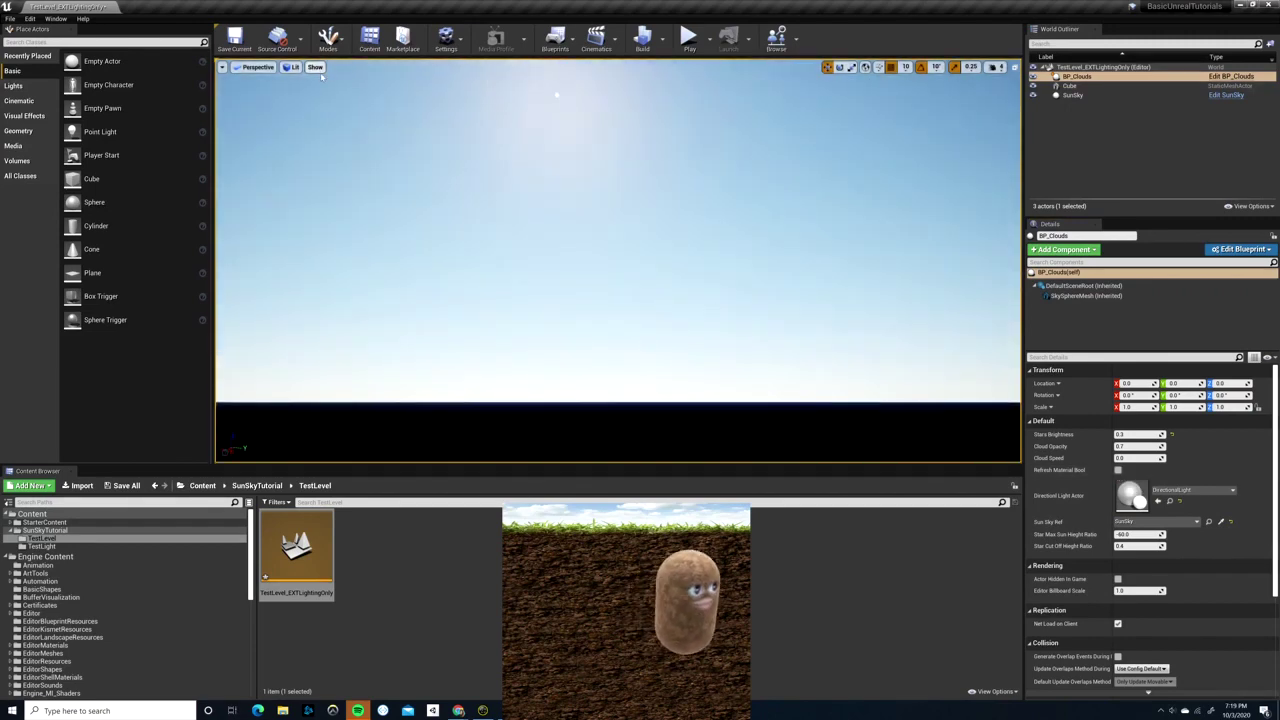
left_click(533, 711)
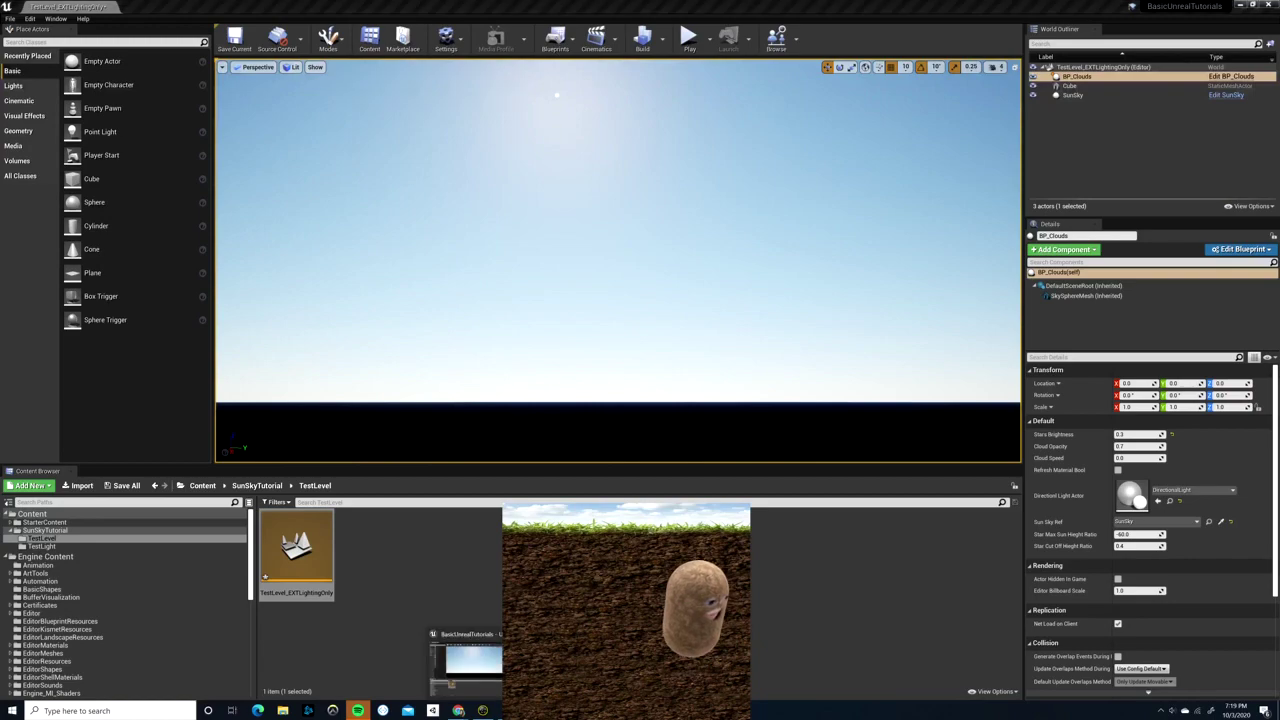
left_click(592, 660)
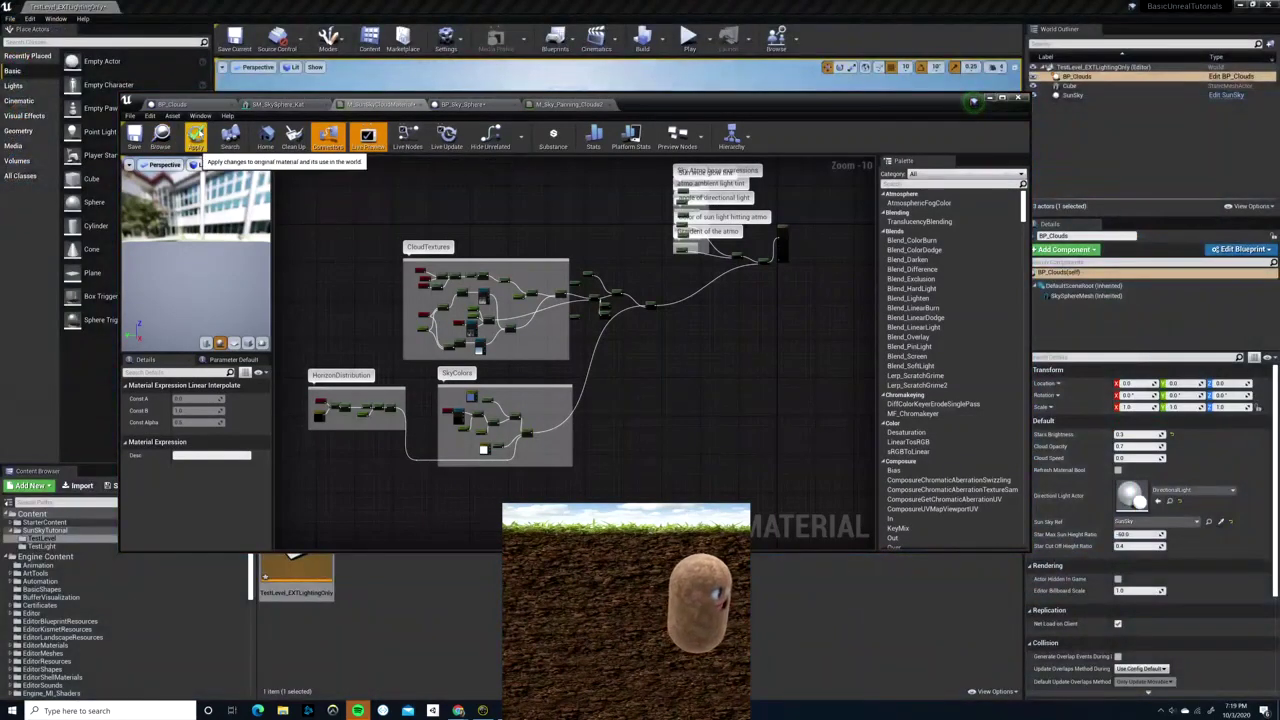
left_click(196, 135)
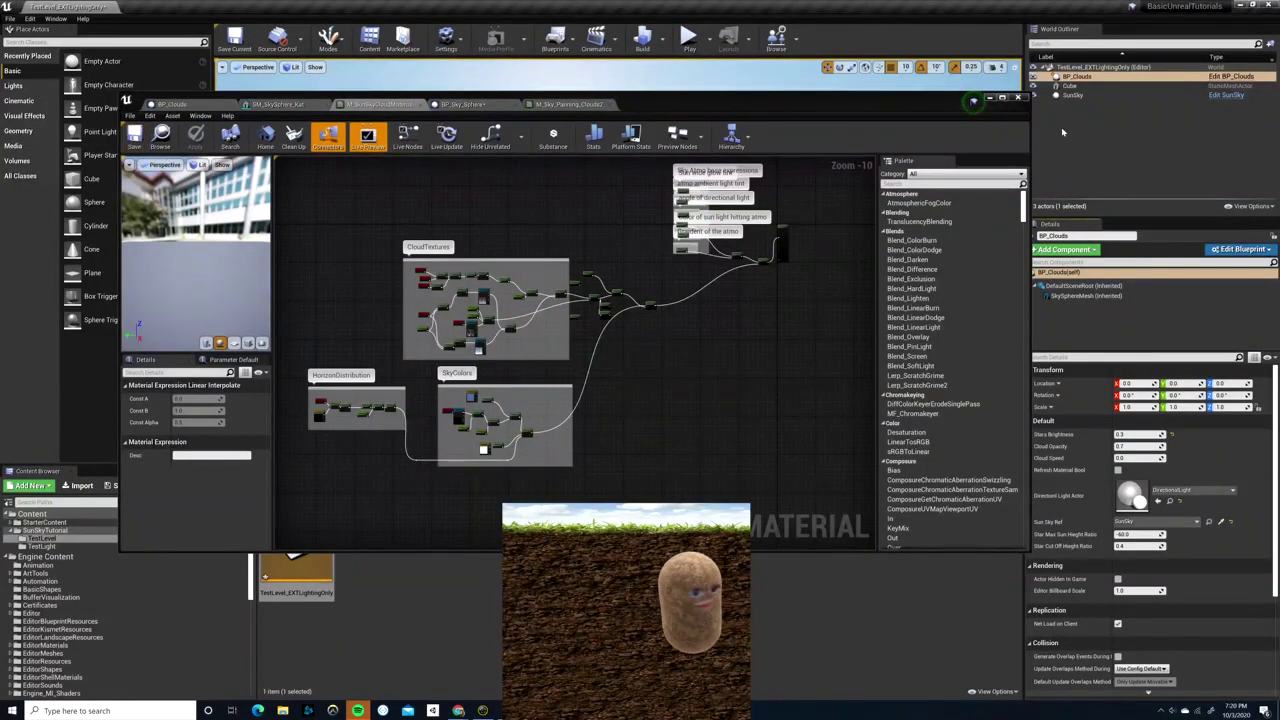
left_click(989, 98)
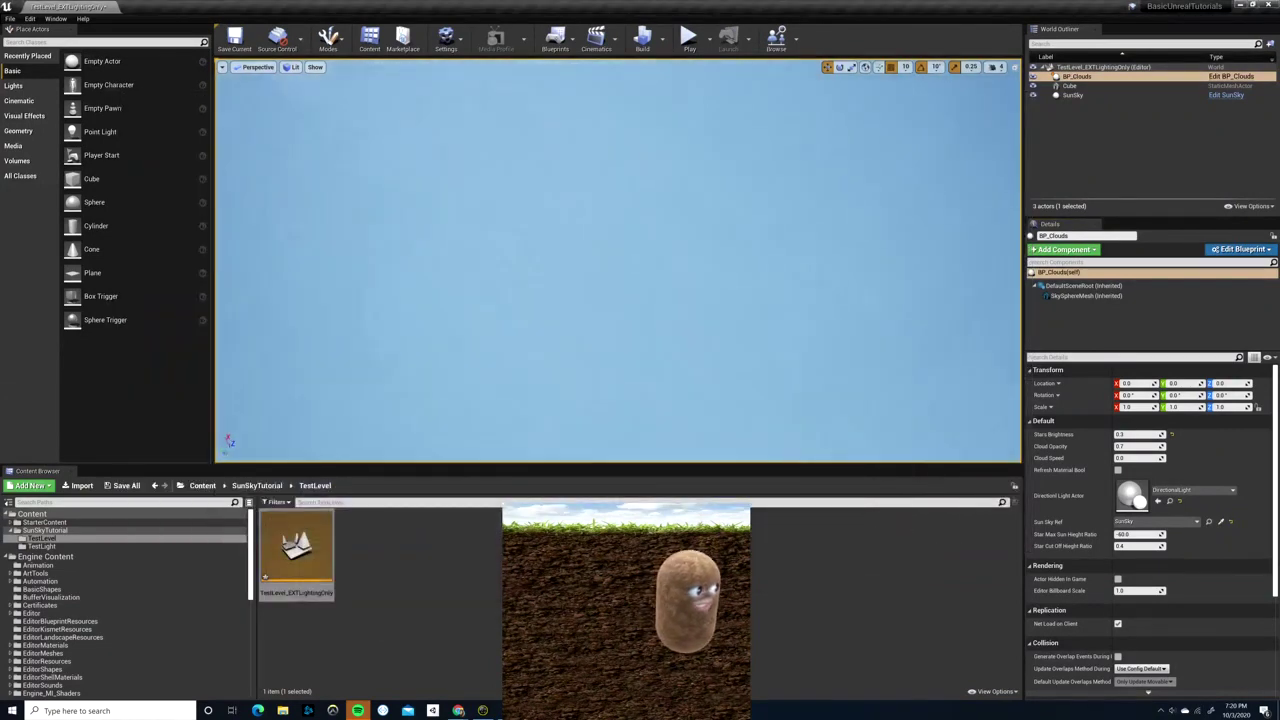
- Set the Cloud Opacity of BP_Clouds to 50 and refresh its material
right_click_drag(454, 379, 462, 425)
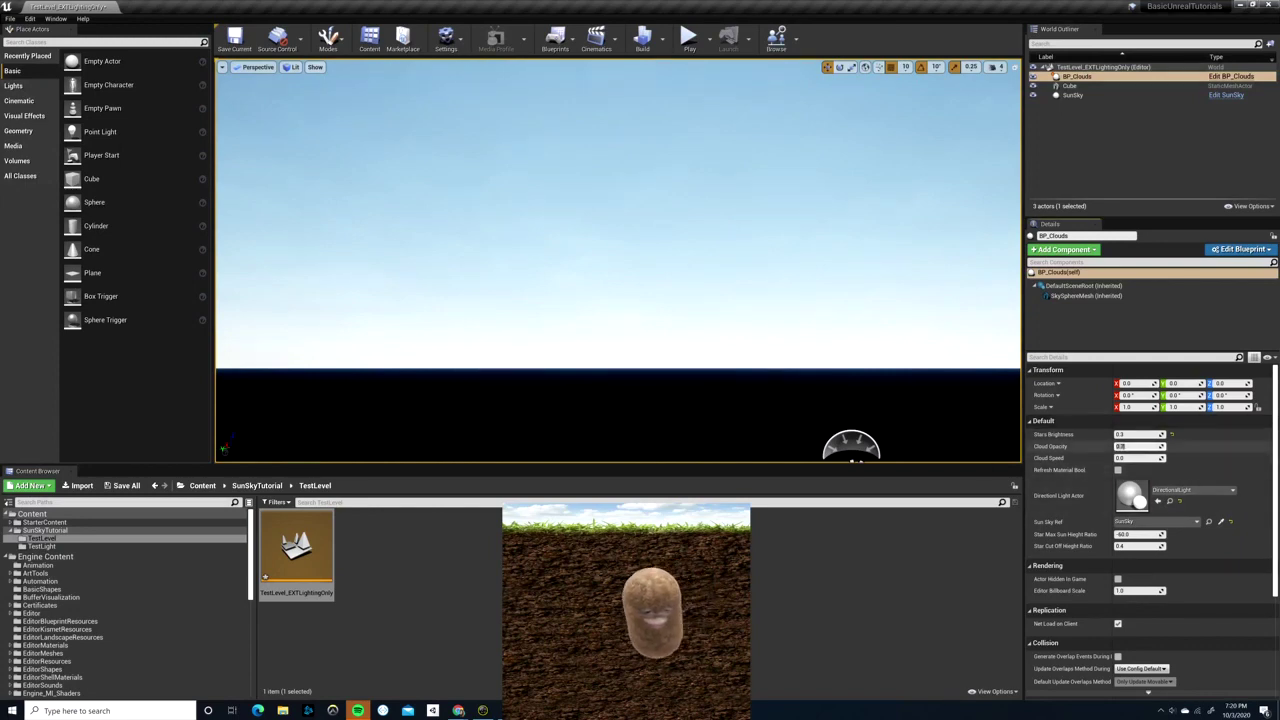
key("Return")
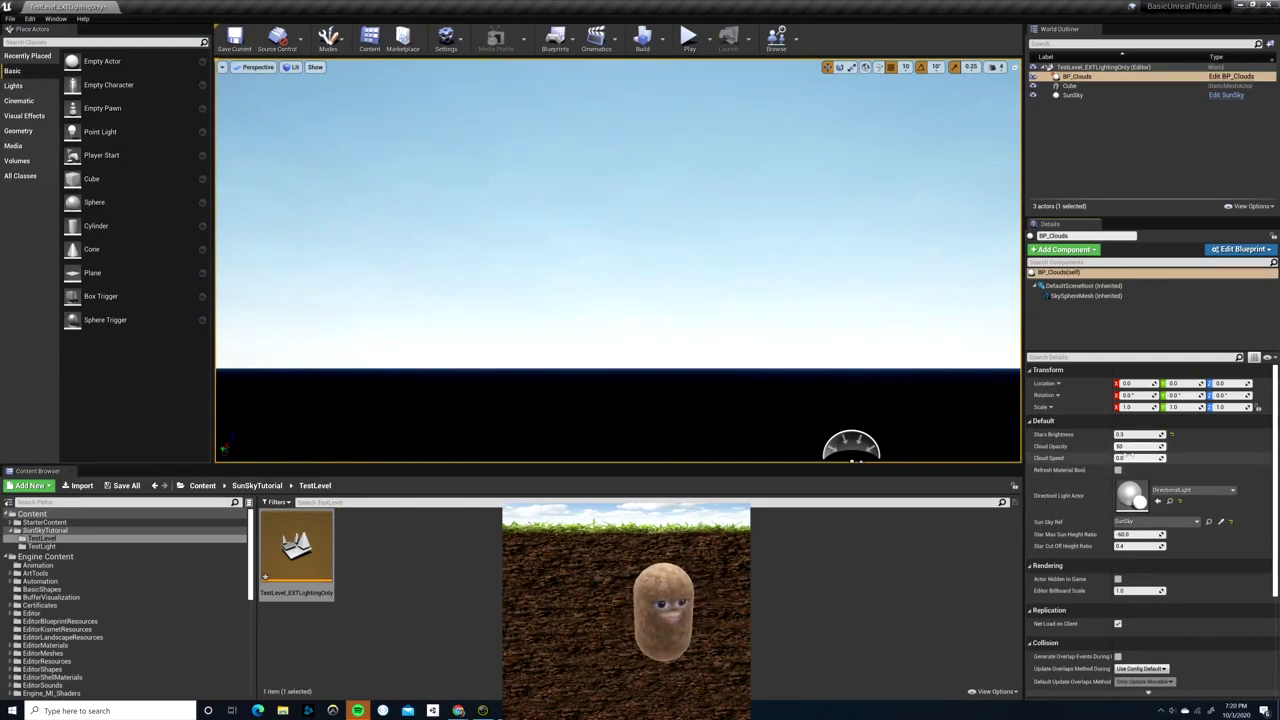
left_click(1118, 470)
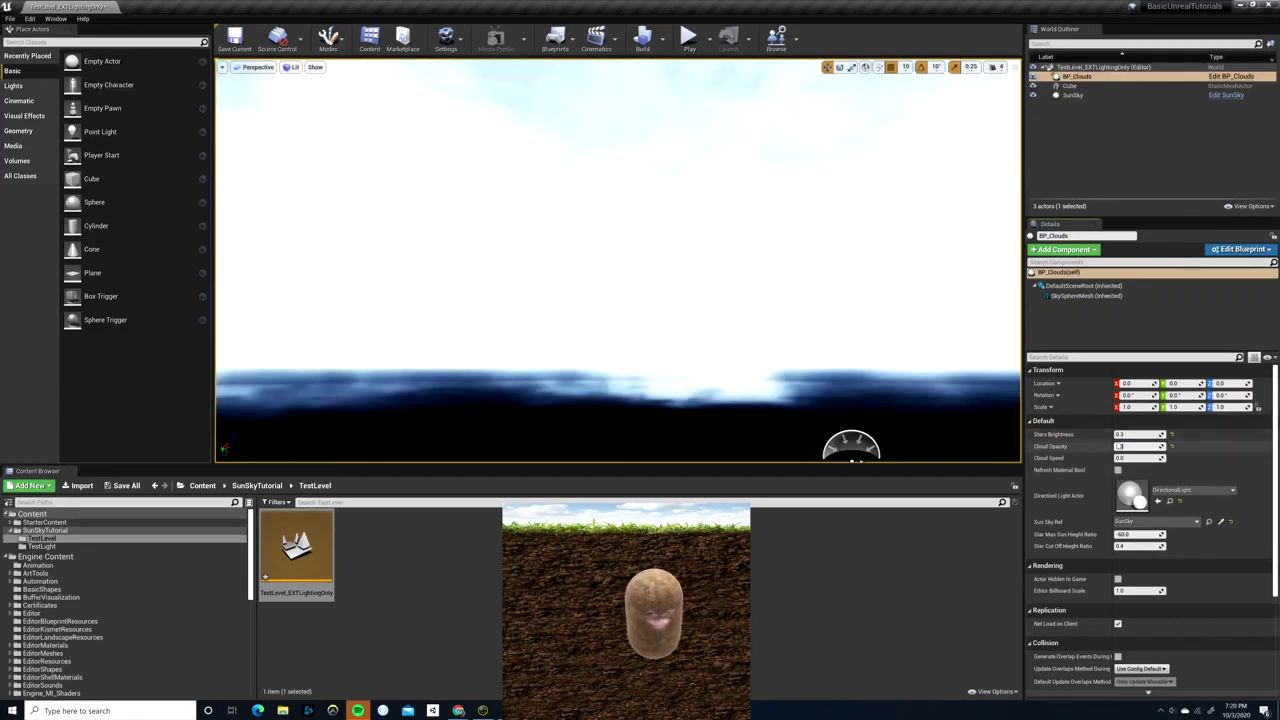
- Set the Cloud Opacity of BP_Clouds to 10 and refresh its material to view the clouds
key("Return")
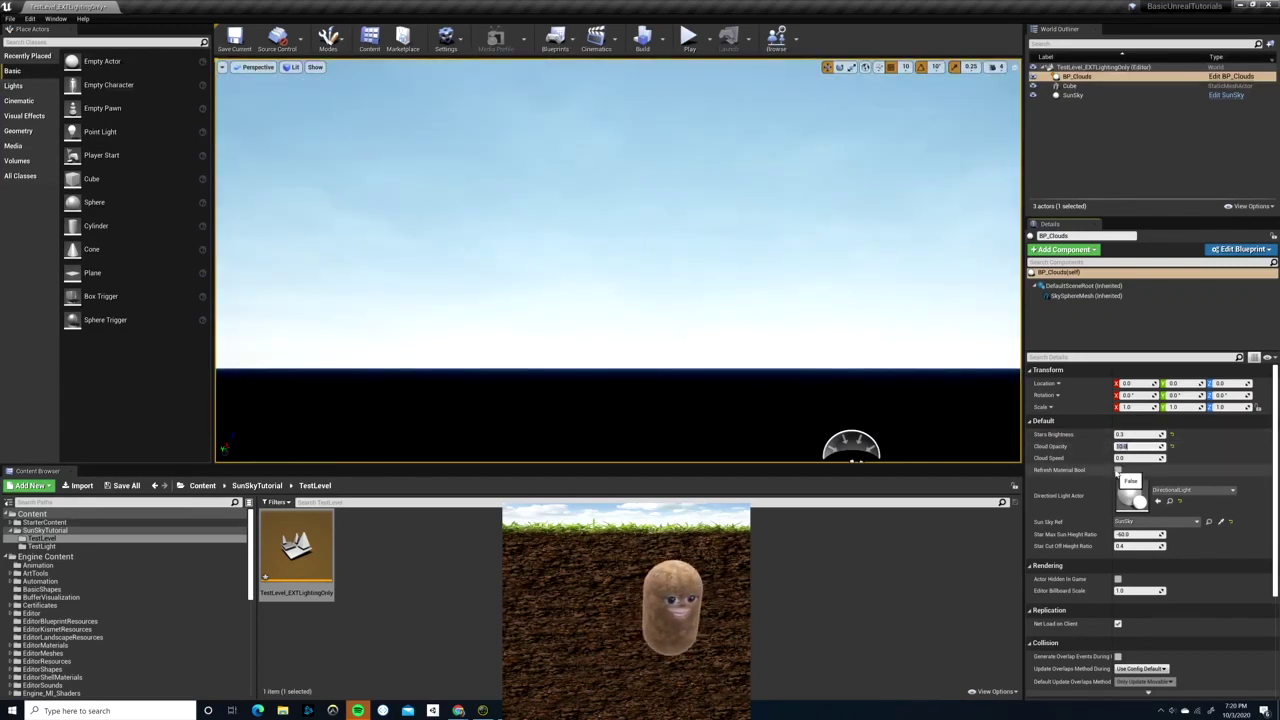
left_click(1118, 470)
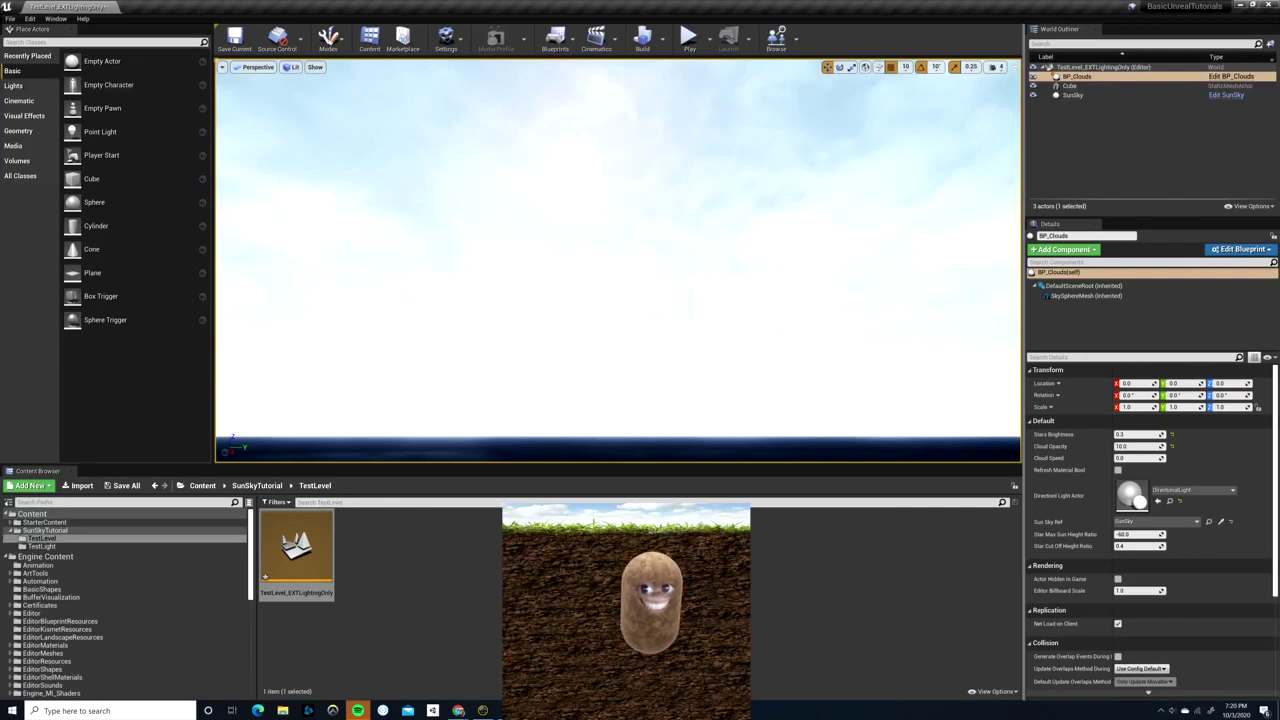
right_click_drag(618, 260, 646, 238)
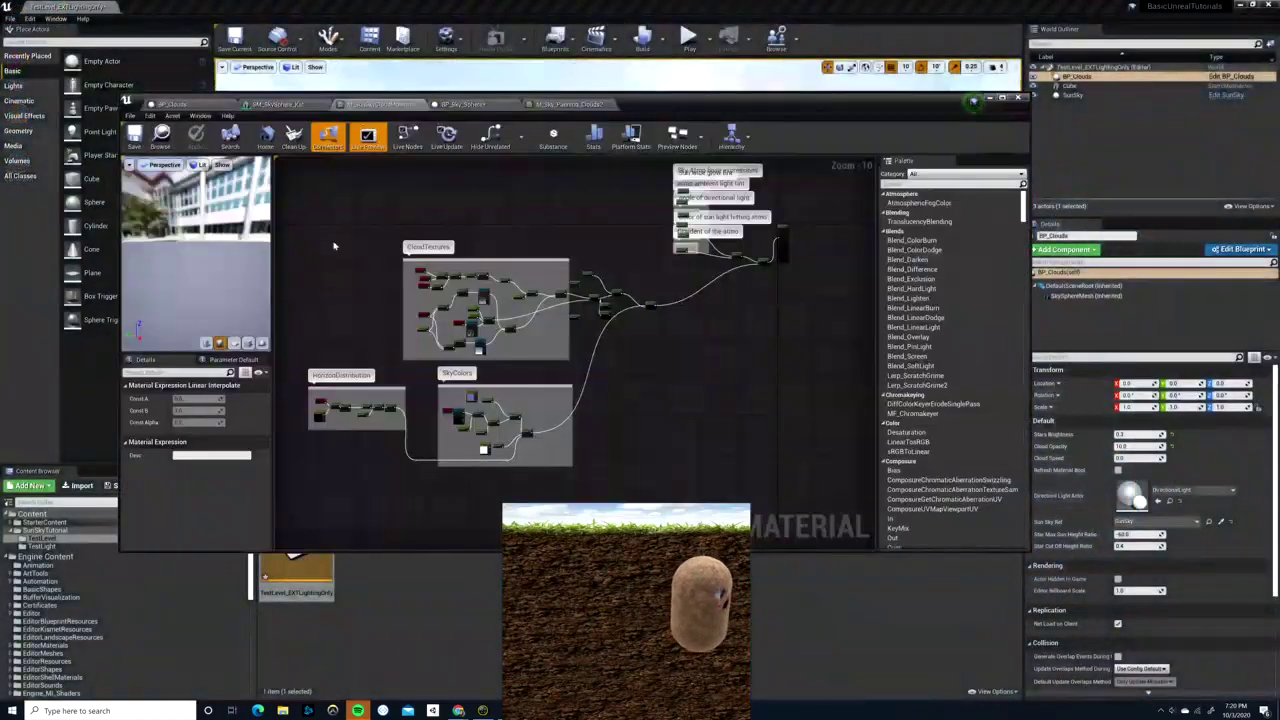
- Inspect the Texture Sample nodes of the CloudTextures group in M_SunSkyCloudMaterial, including their assigned textures
scroll(345, 285, "up", 9)
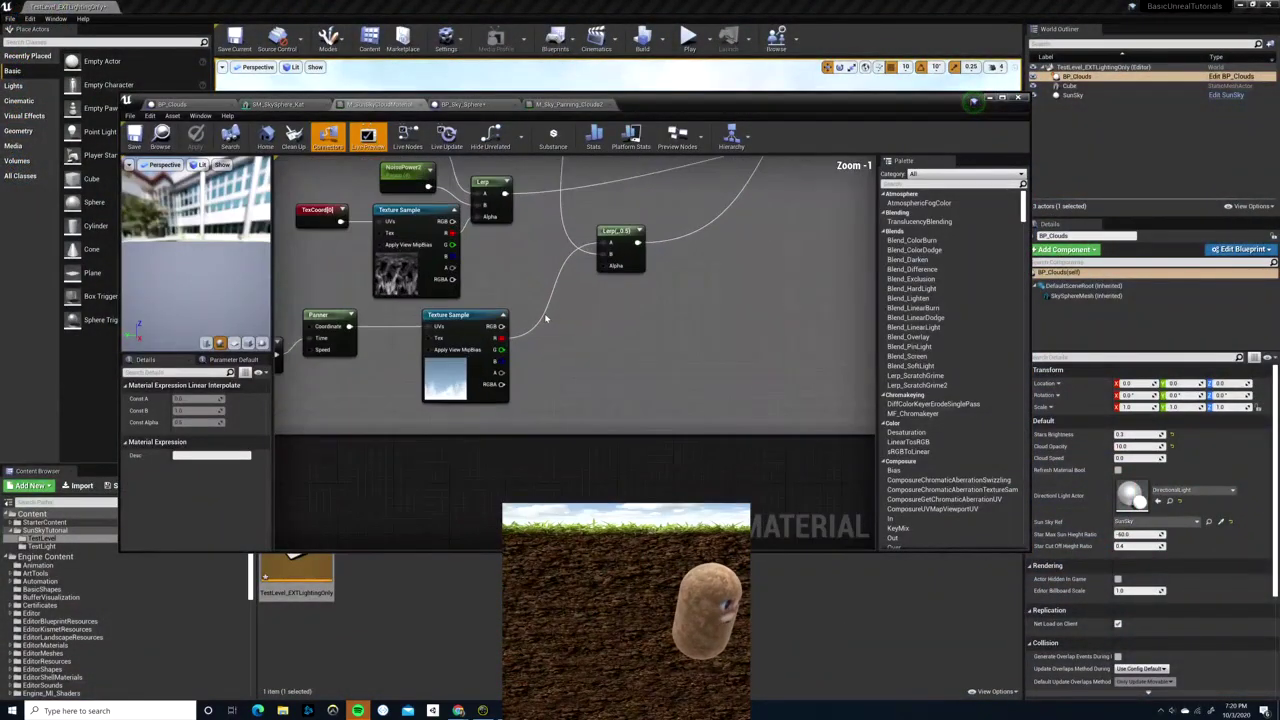
right_click_drag(646, 451, 638, 459)
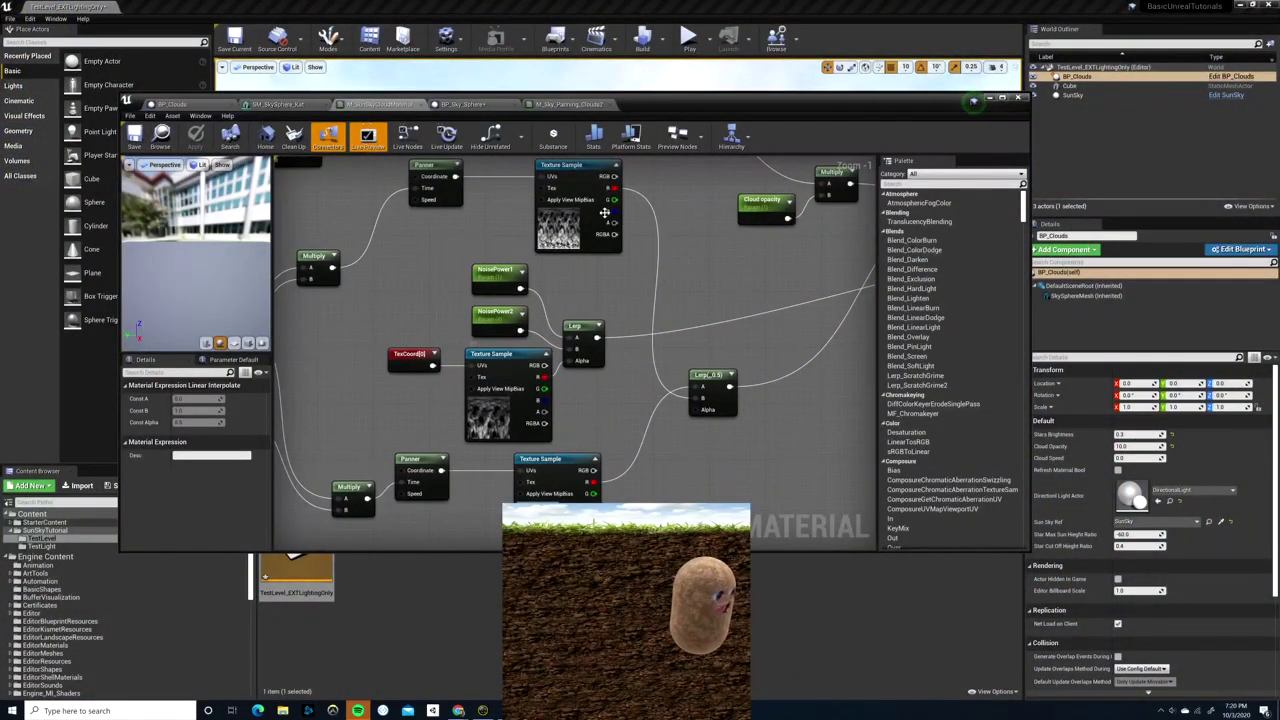
left_click(478, 413)
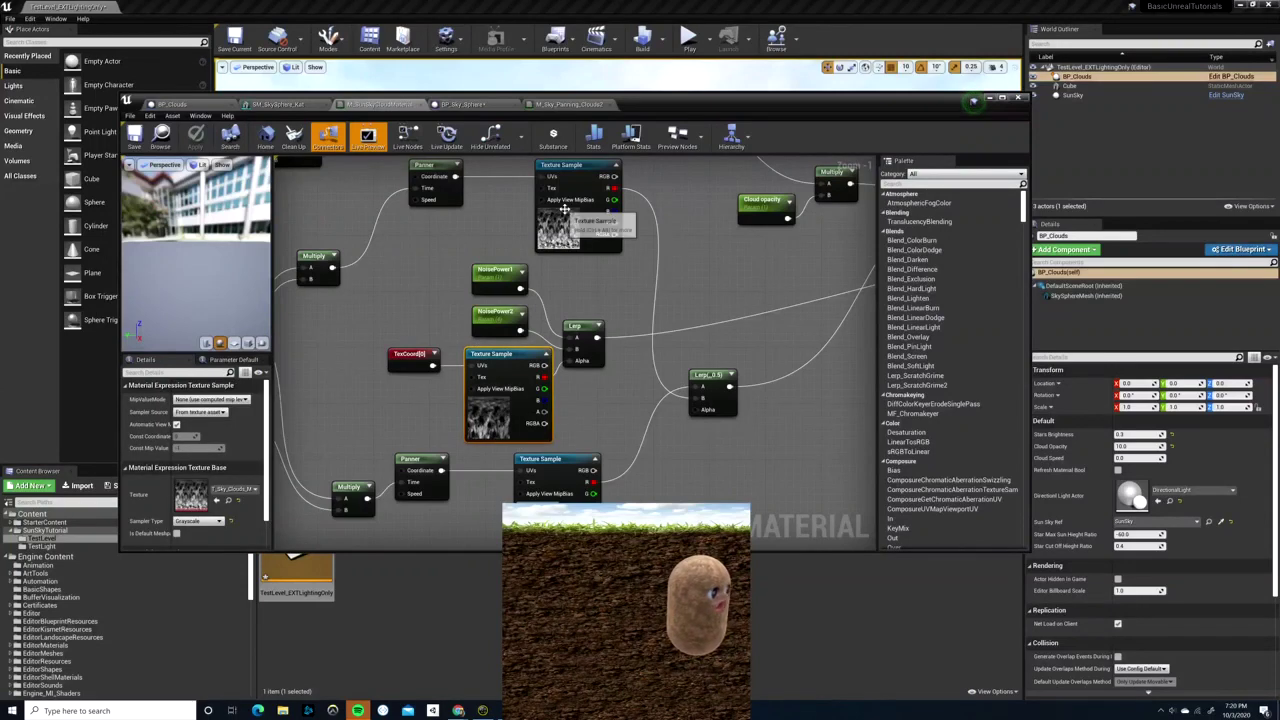
left_click(563, 233)
left_click(479, 433)
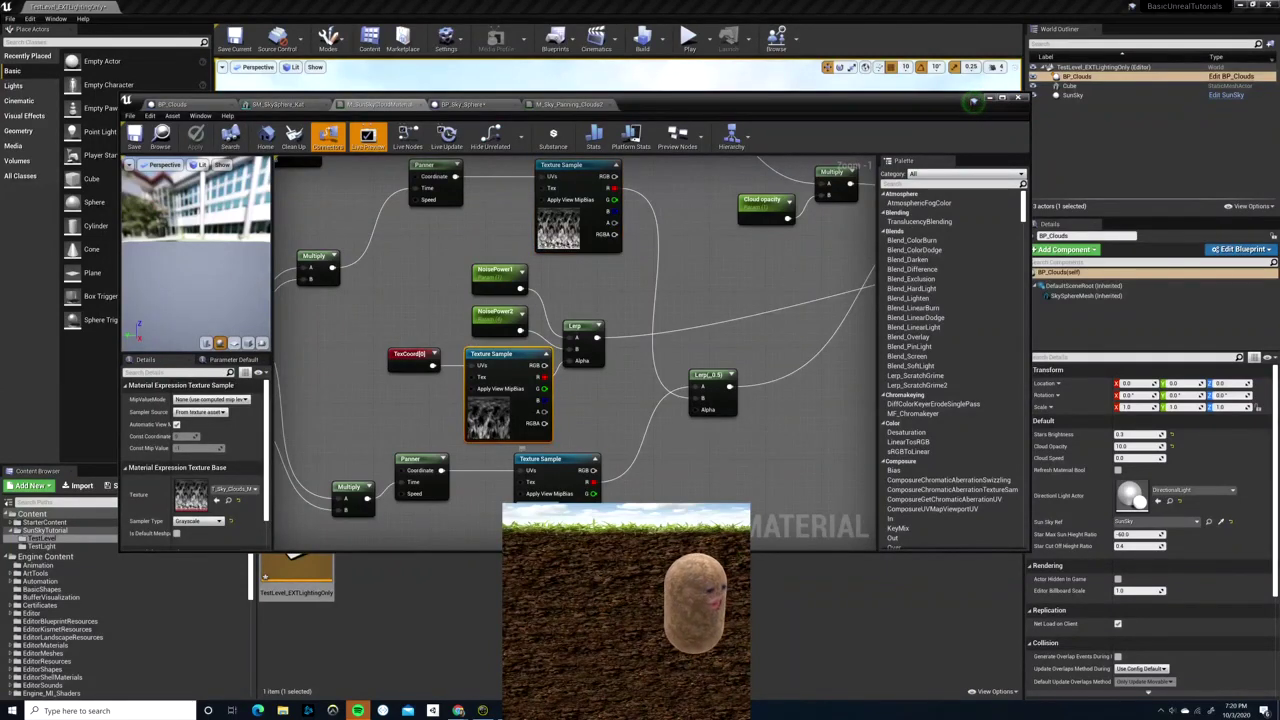
scroll(677, 484, "down", 6)
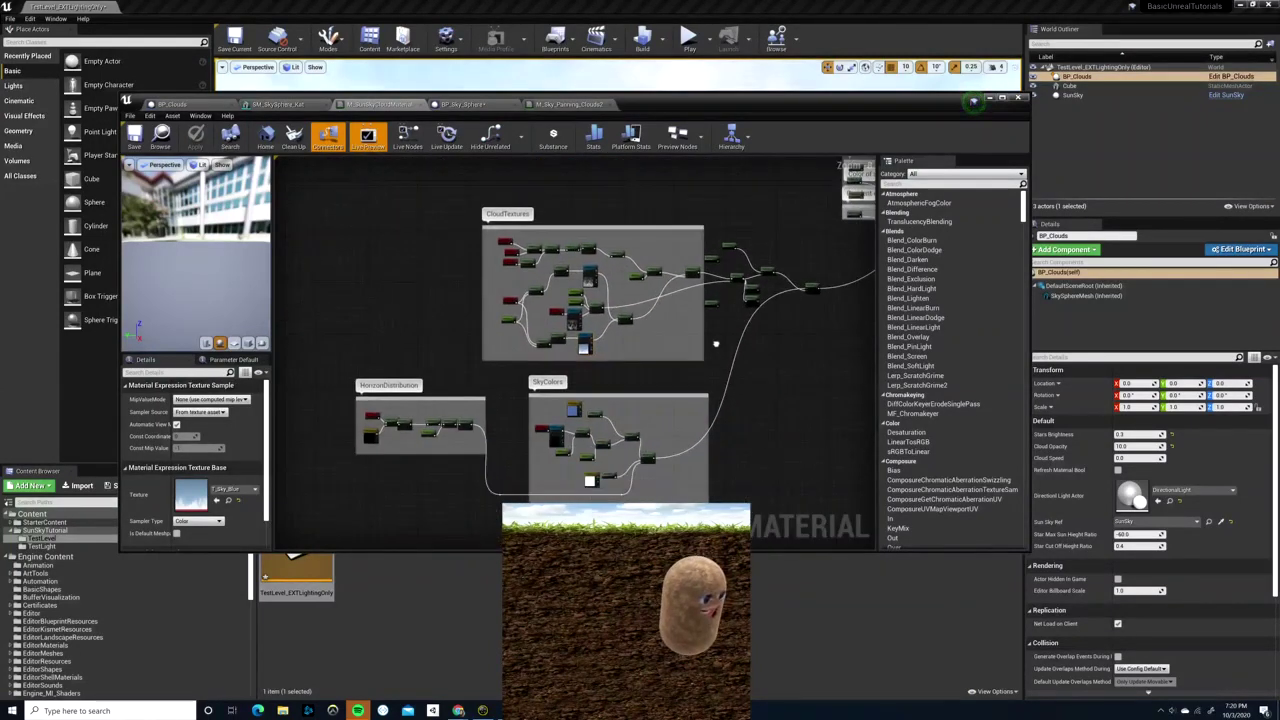
right_click_drag(716, 344, 716, 356)
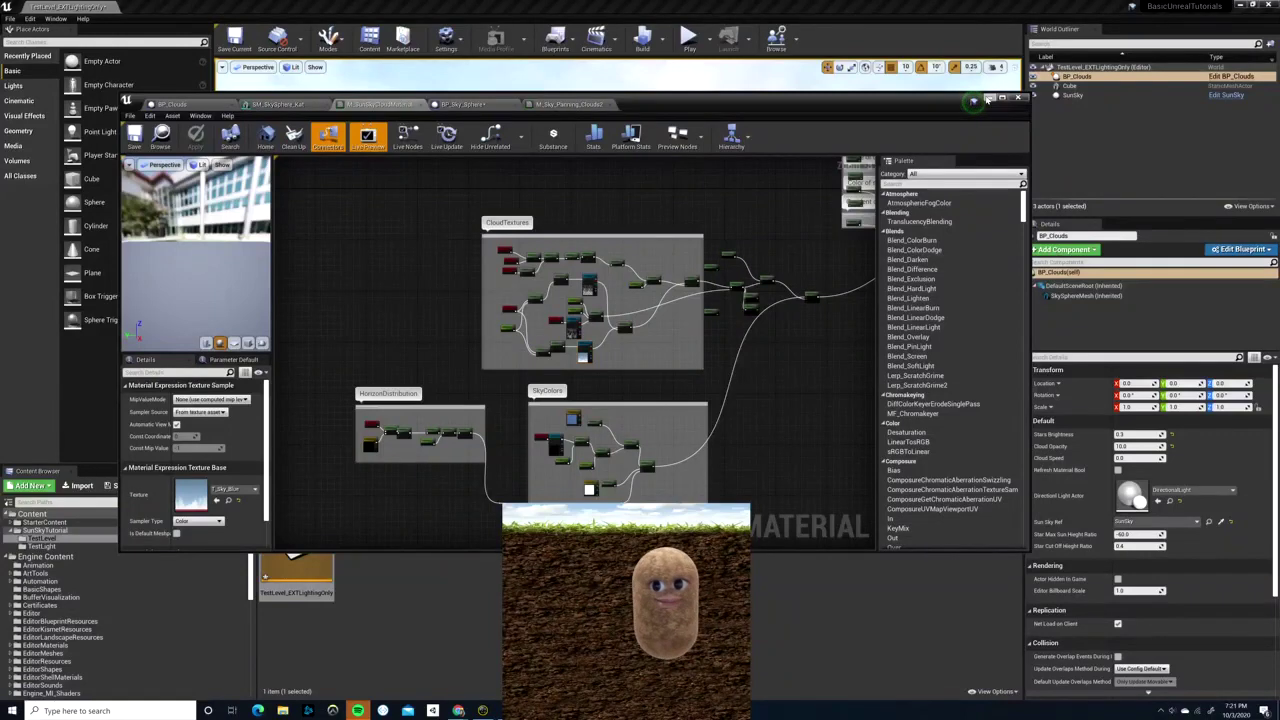
- Set the Cloud Speed of BP_Clouds to 0.7 in the level and refresh its material
left_click(987, 98)
mouse_move(678, 243)
right_mouse_down()
mouse_move(710, 150)
mouse_move(780, 110)
mouse_move(840, 232)
mouse_move(850, 210)
mouse_move(815, 246)
mouse_move(780, 216)
mouse_move(750, 250)
mouse_move(720, 220)
mouse_move(735, 215)
mouse_move(740, 175)
mouse_move(691, 229)
right_mouse_up()
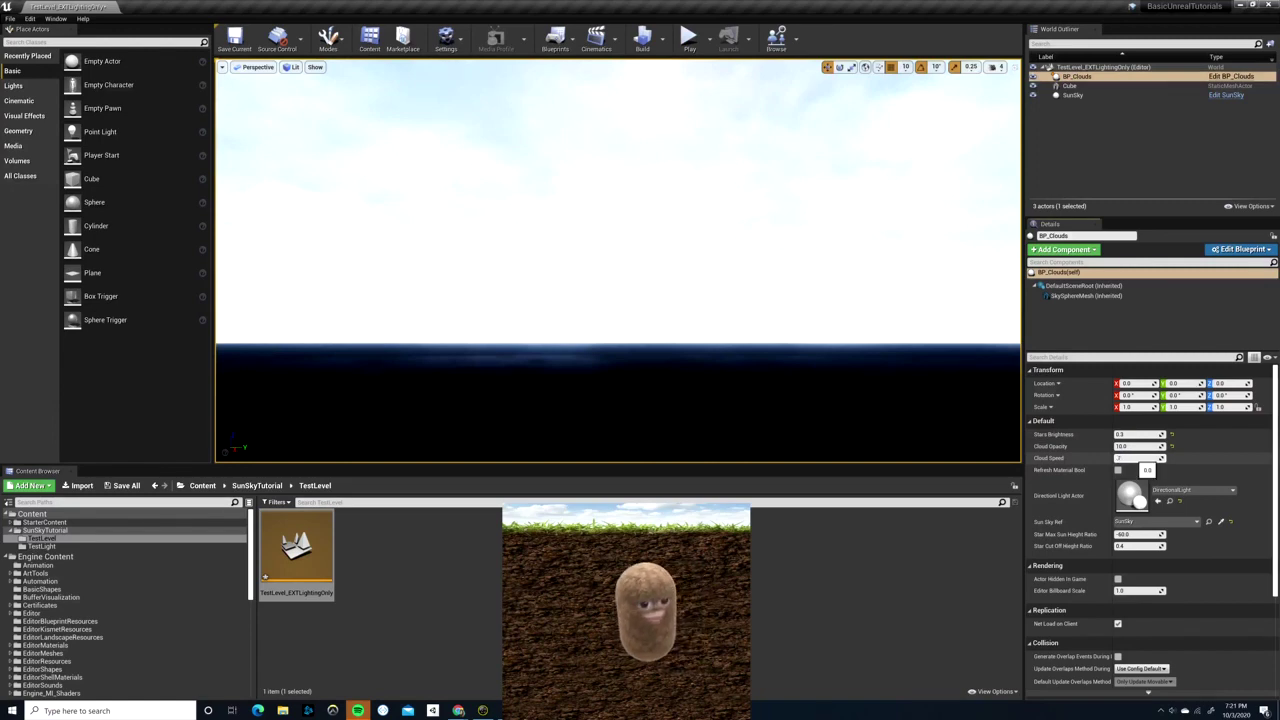
key("Return")
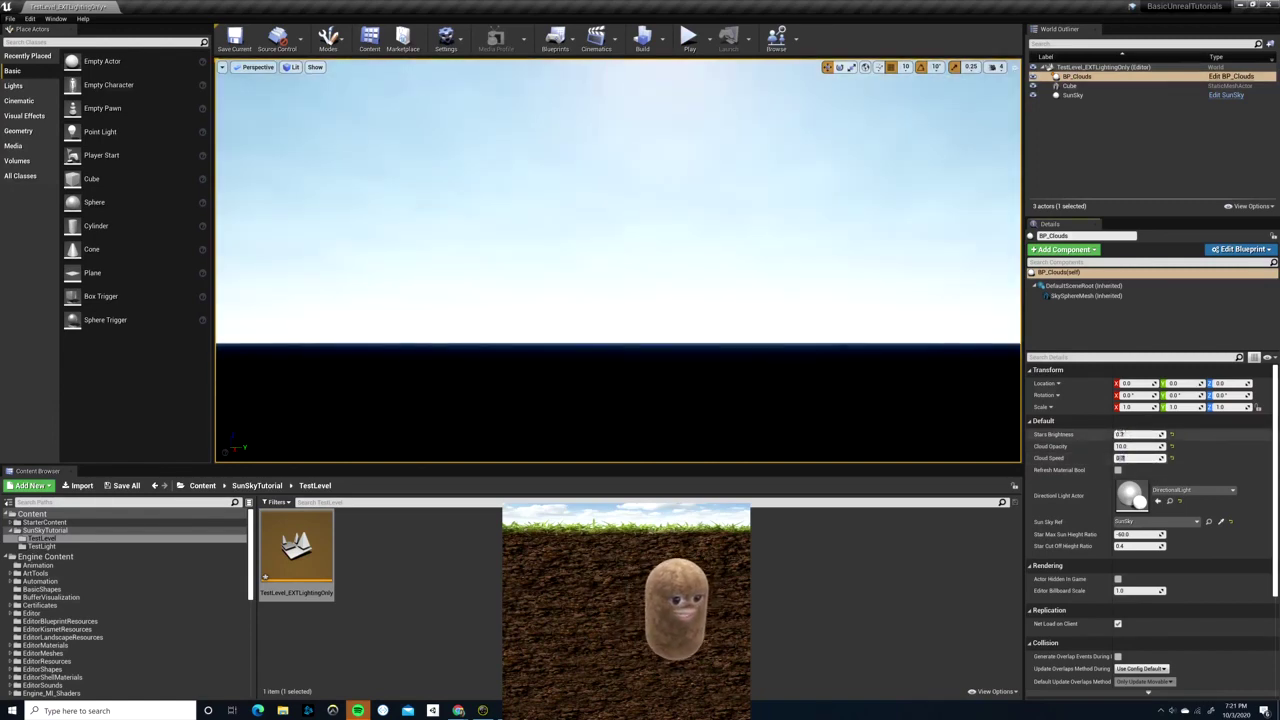
left_click(1119, 472)
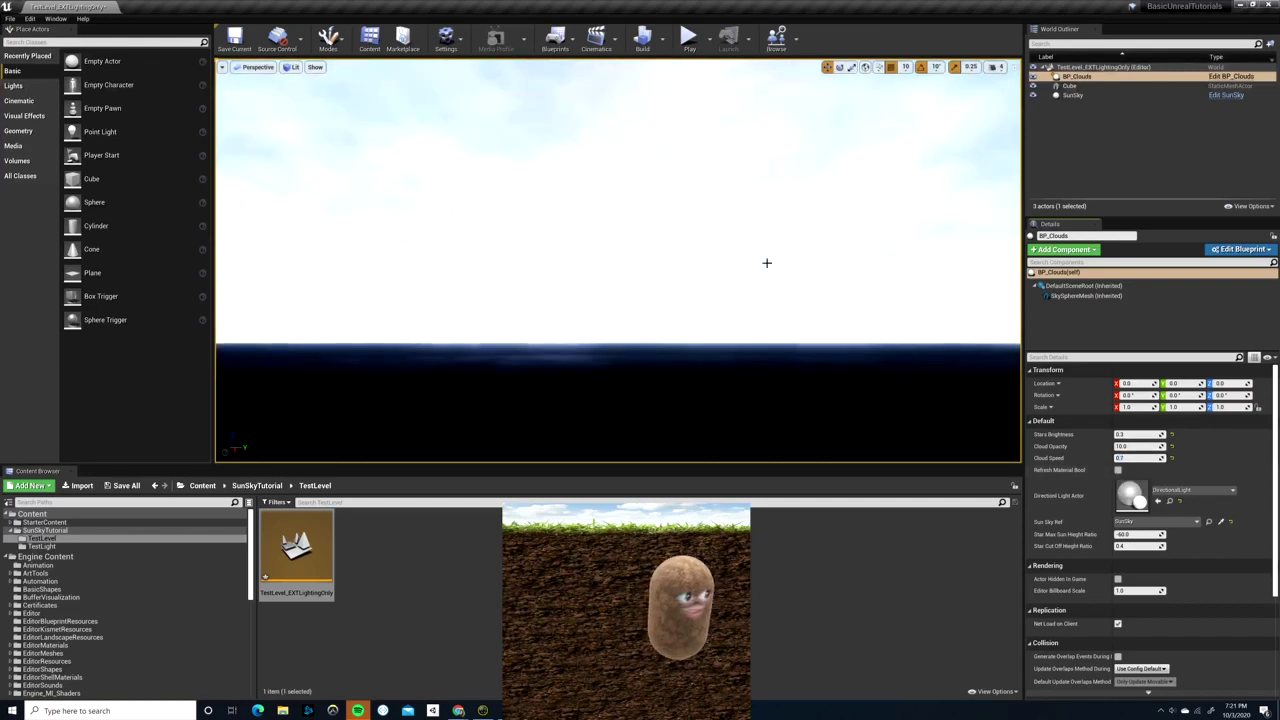
- Set the Cloud Speed of BP_Clouds to 50 and refresh its material to watch the clouds move
right_click_drag(765, 262, 765, 205)
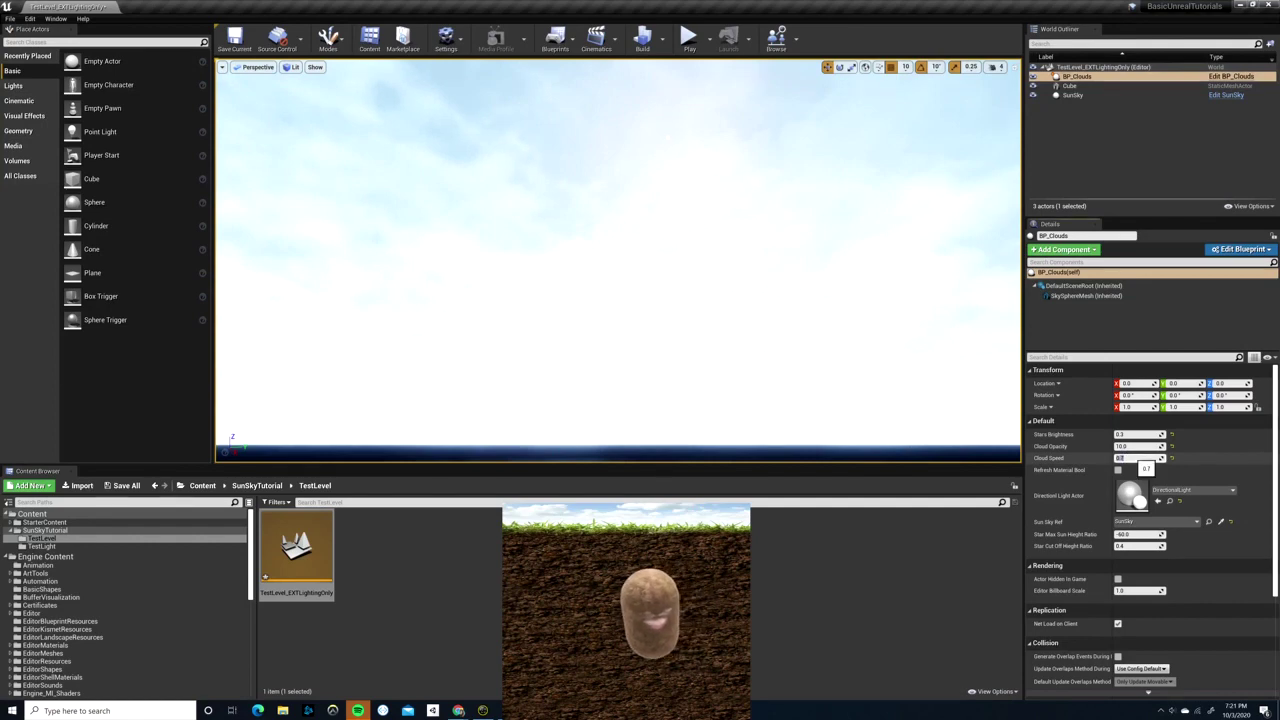
left_click(1118, 471)
left_click(1118, 471)
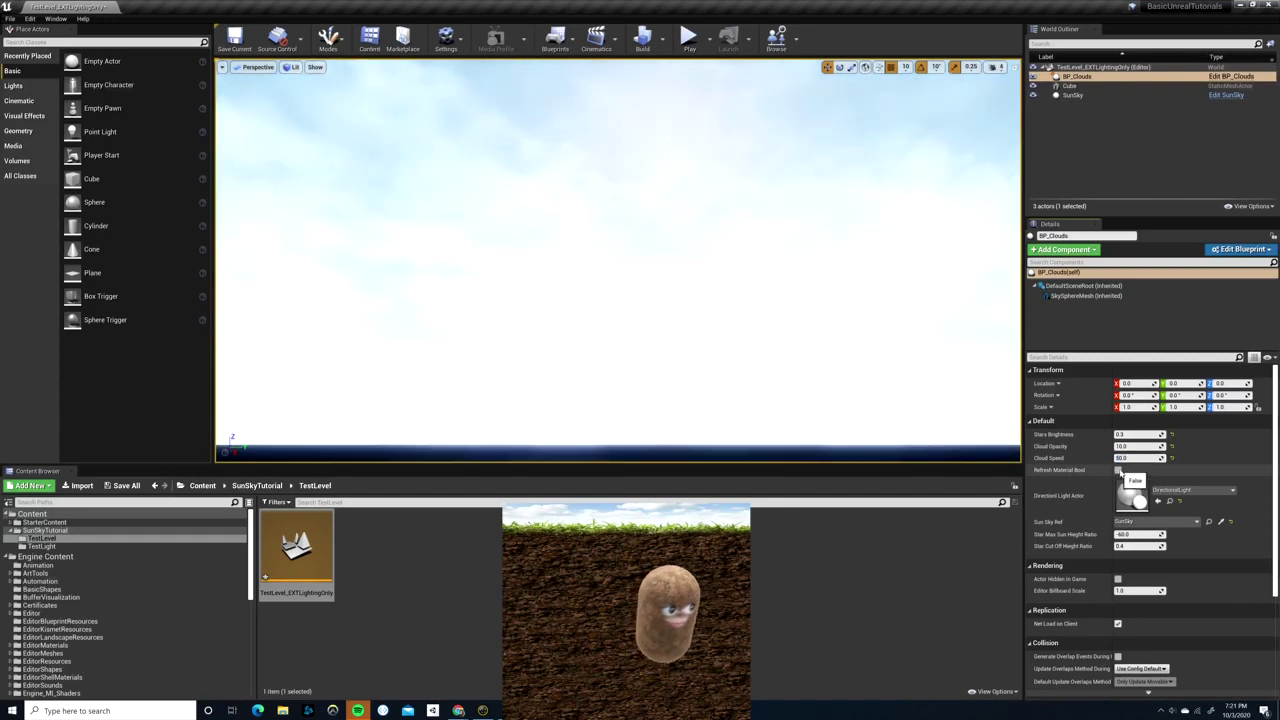
right_click_drag(707, 343, 706, 286)
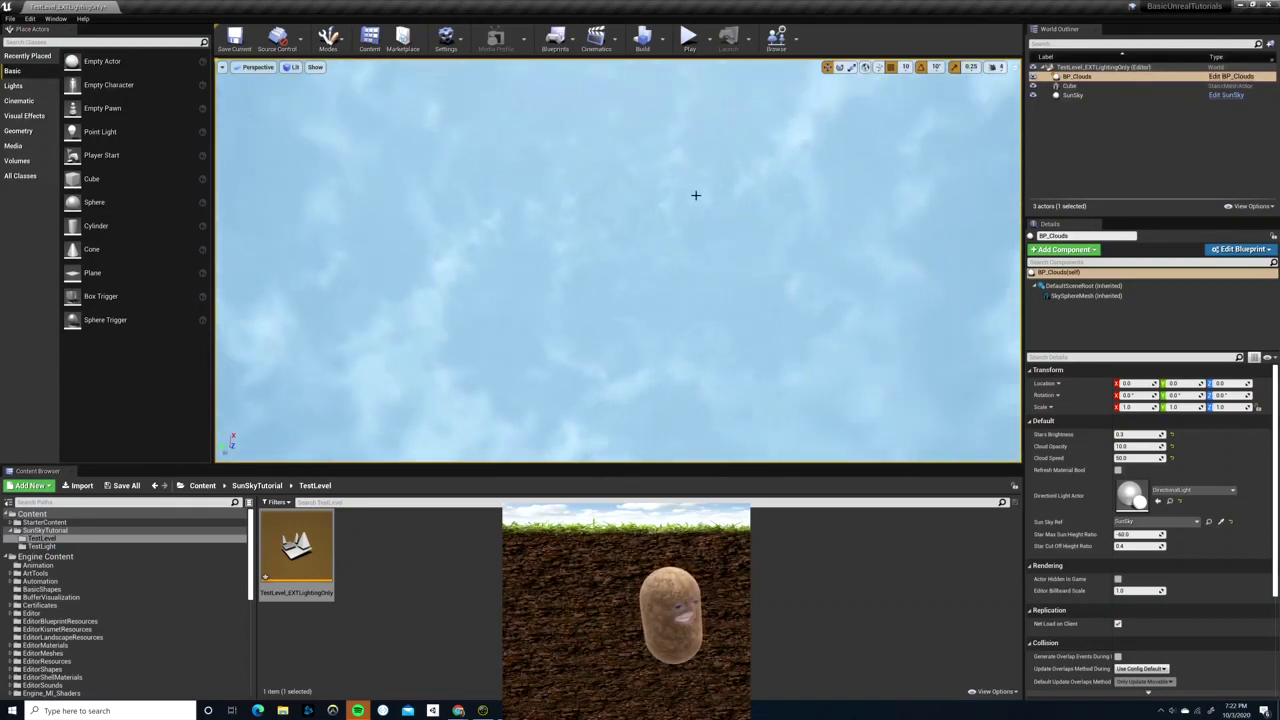
- Examine the moving clouds overhead and near the horizon from several viewing angles in the level
right_click_drag(694, 195, 694, 355)
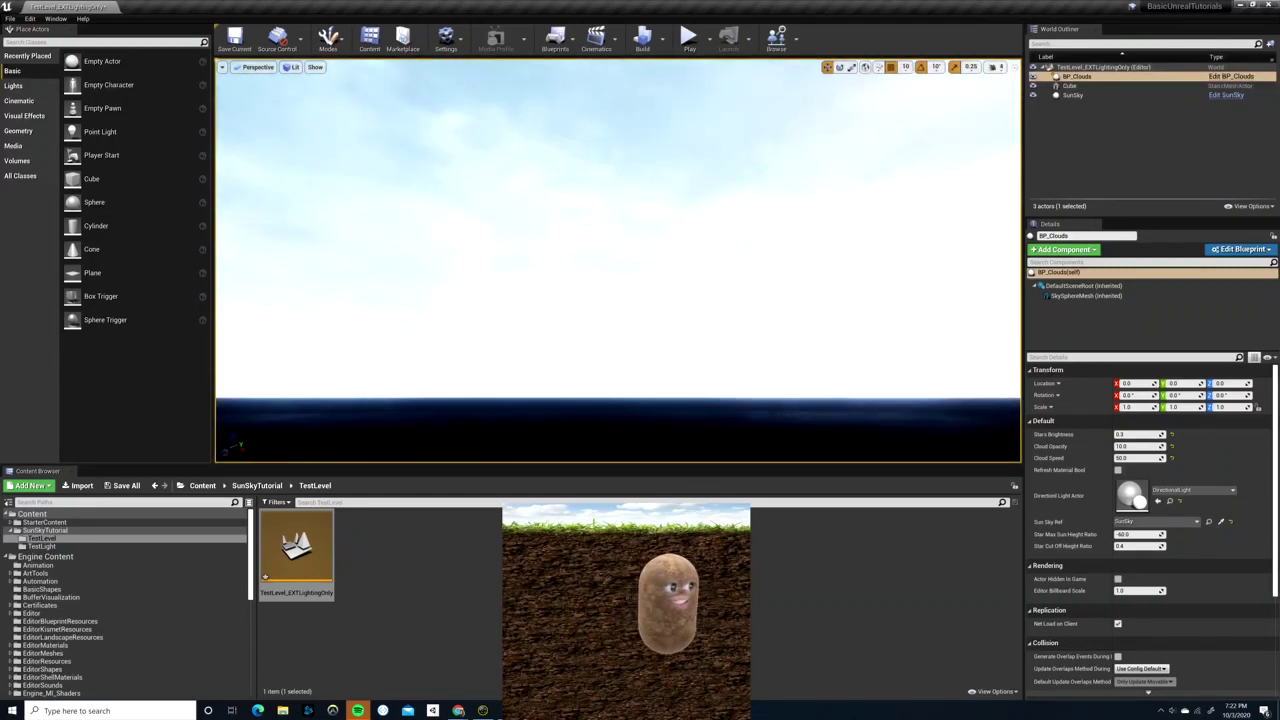
right_click_drag(694, 355, 694, 348)
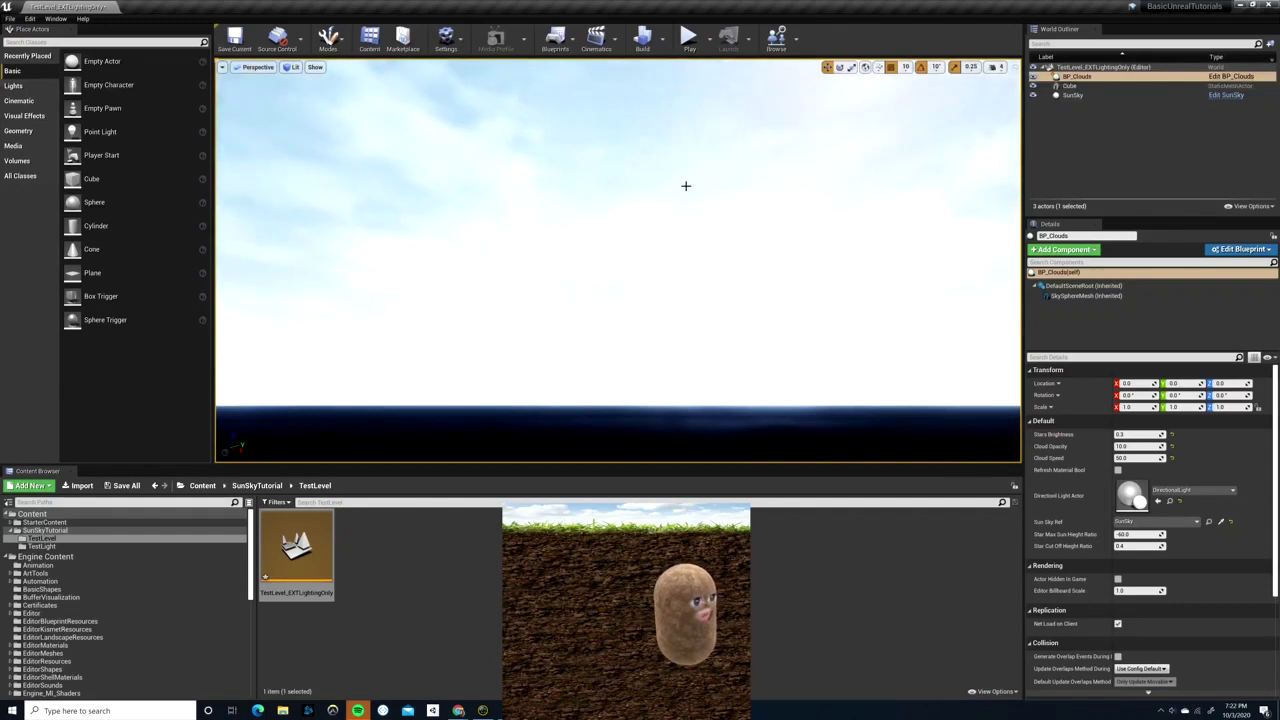
right_click_drag(686, 189, 686, 138)
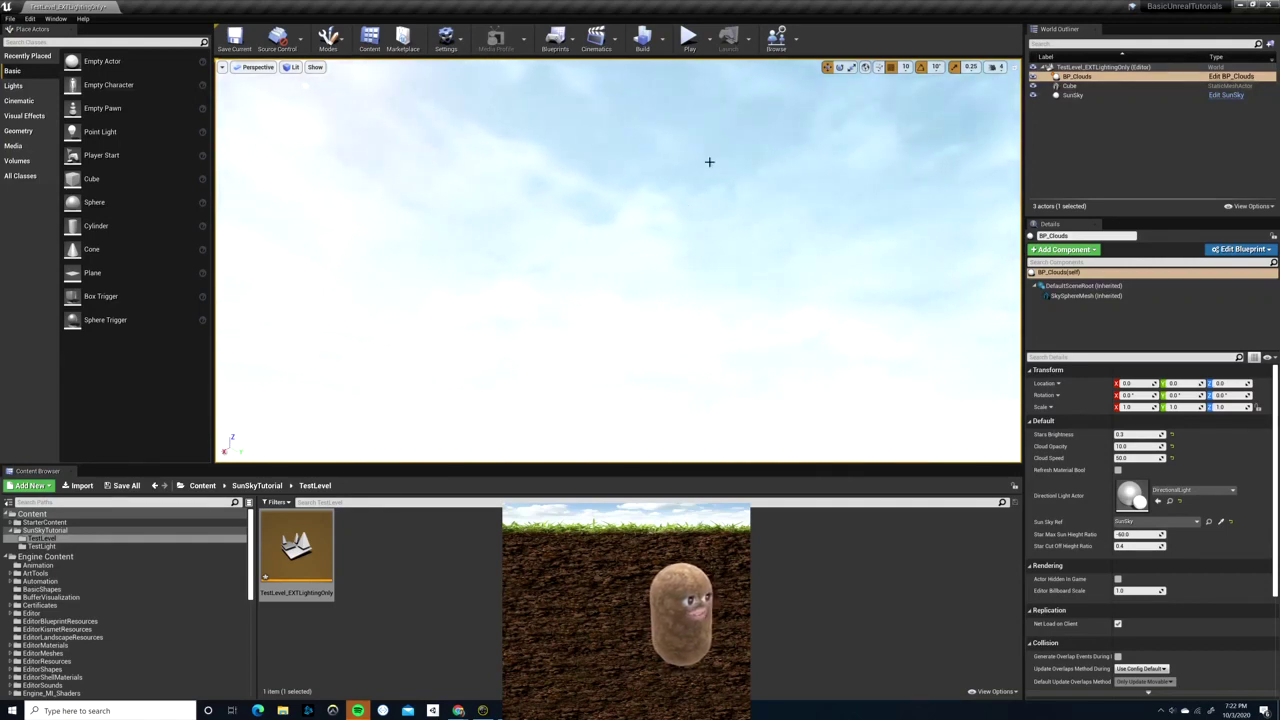
mouse_move(809, 199)
right_mouse_down()
mouse_move(809, 220)
mouse_move(794, 203)
right_mouse_up()
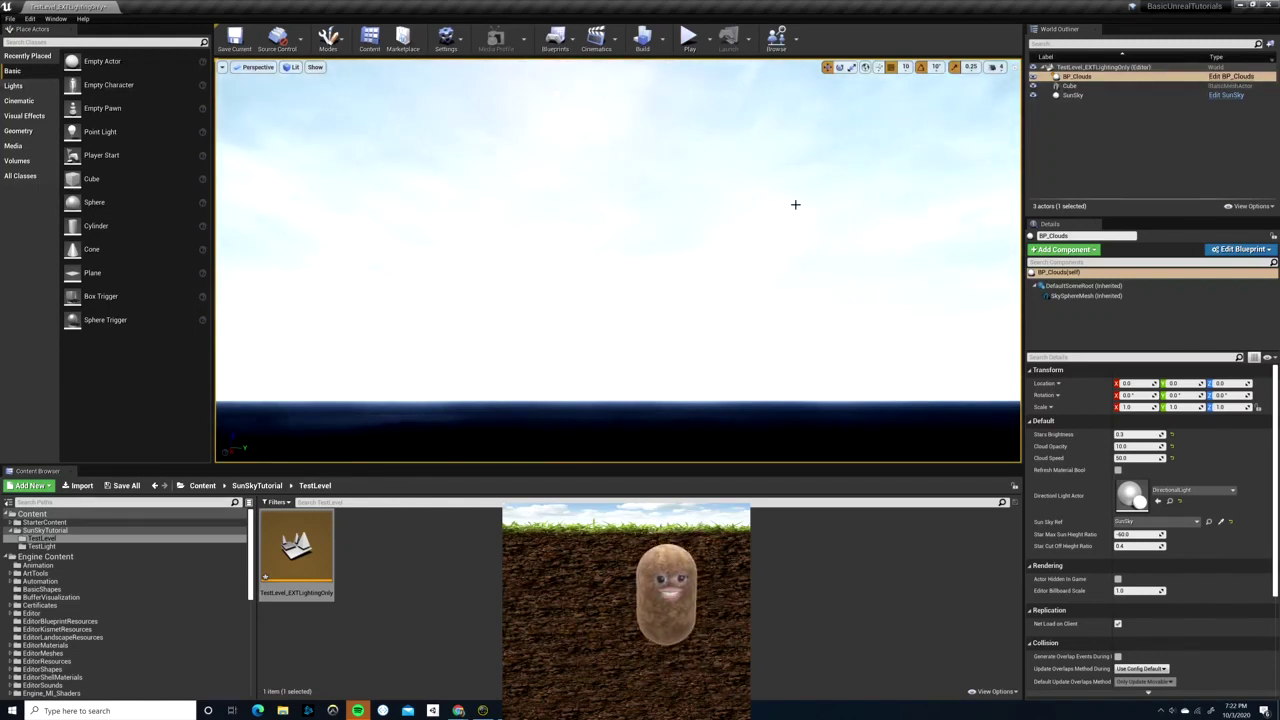
right_click_drag(787, 207, 780, 138)
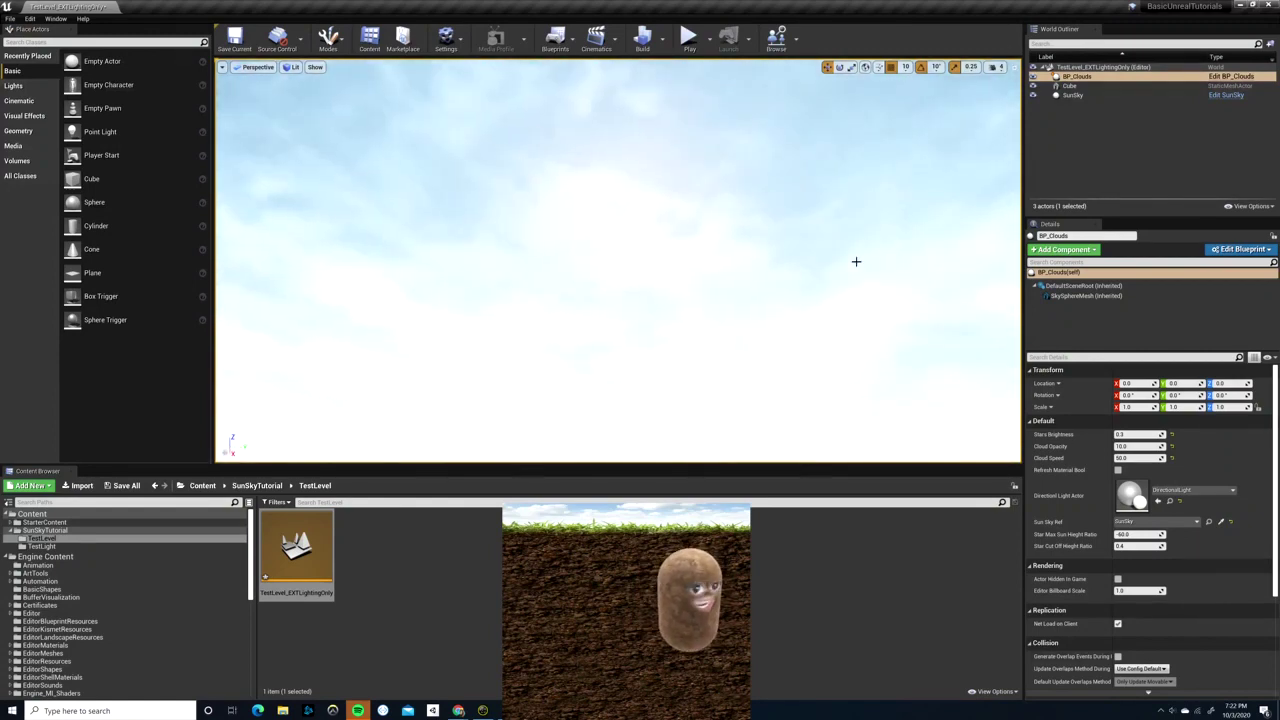
- Inspect the SkyAtmosphere, DirectionalLight and SkyLight component settings of SunSky, including the directional light's Light Color channels
left_click(1072, 95)
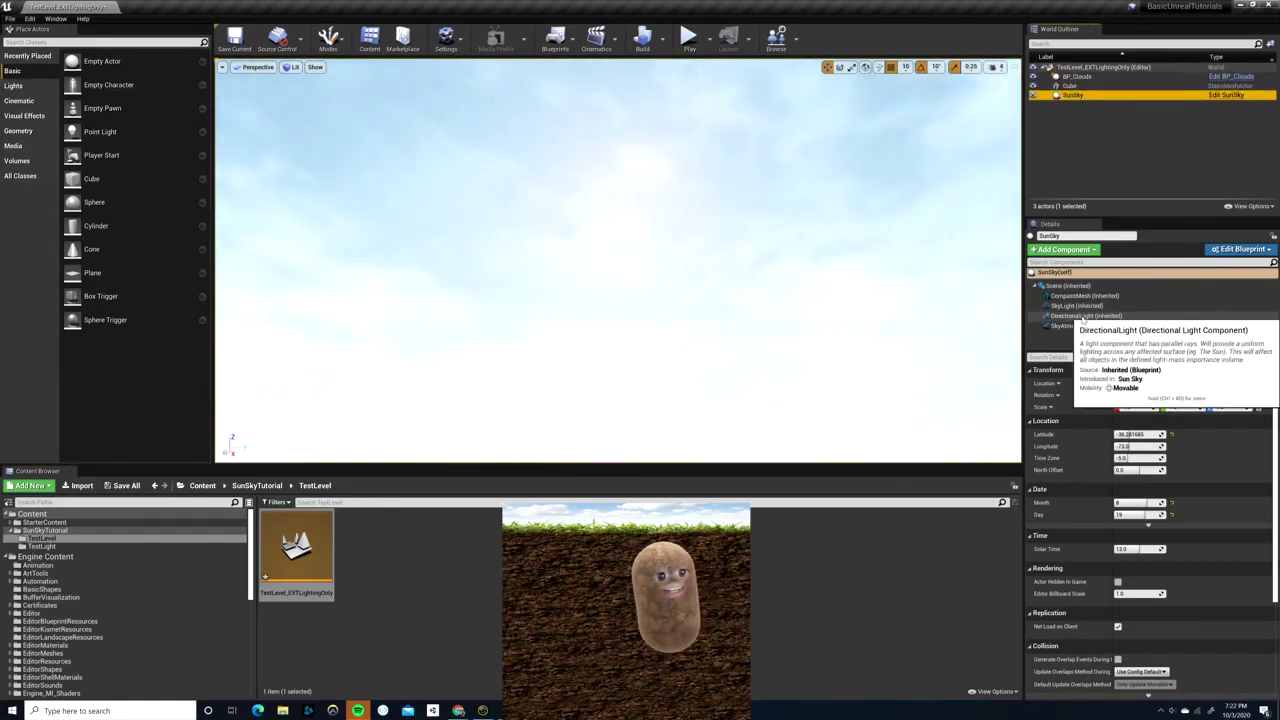
left_click(1078, 327)
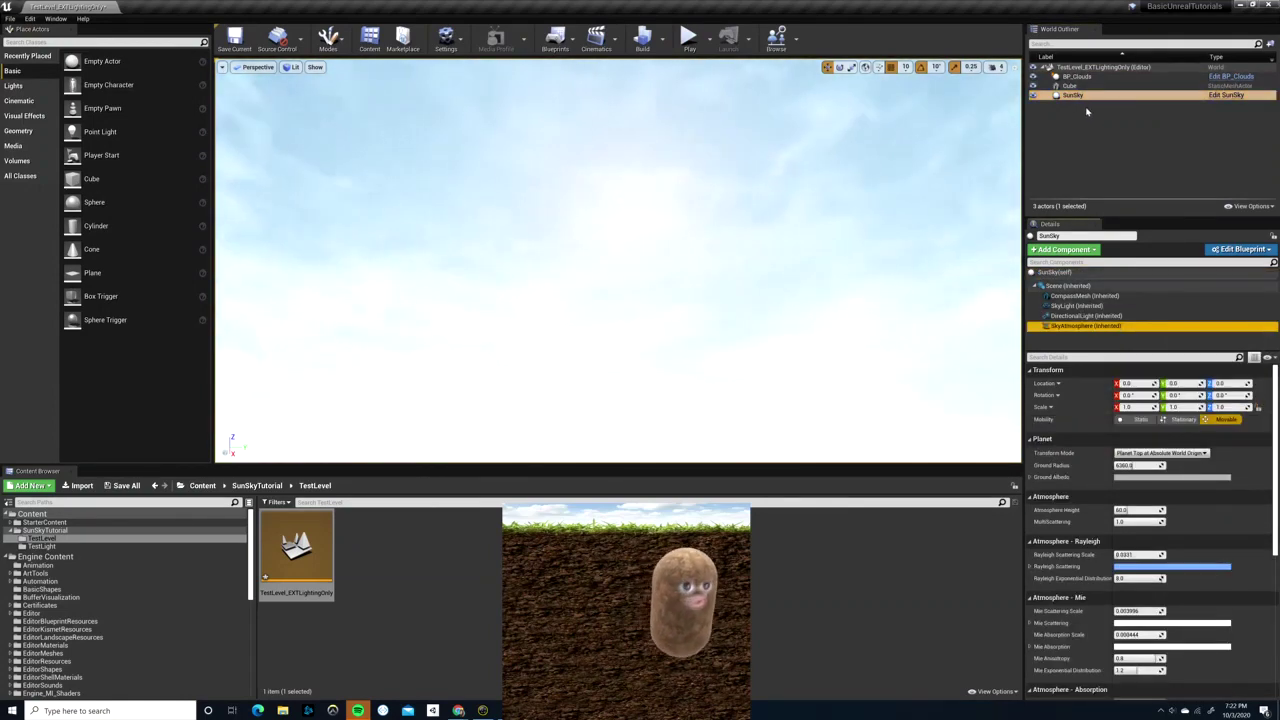
left_click(1058, 272)
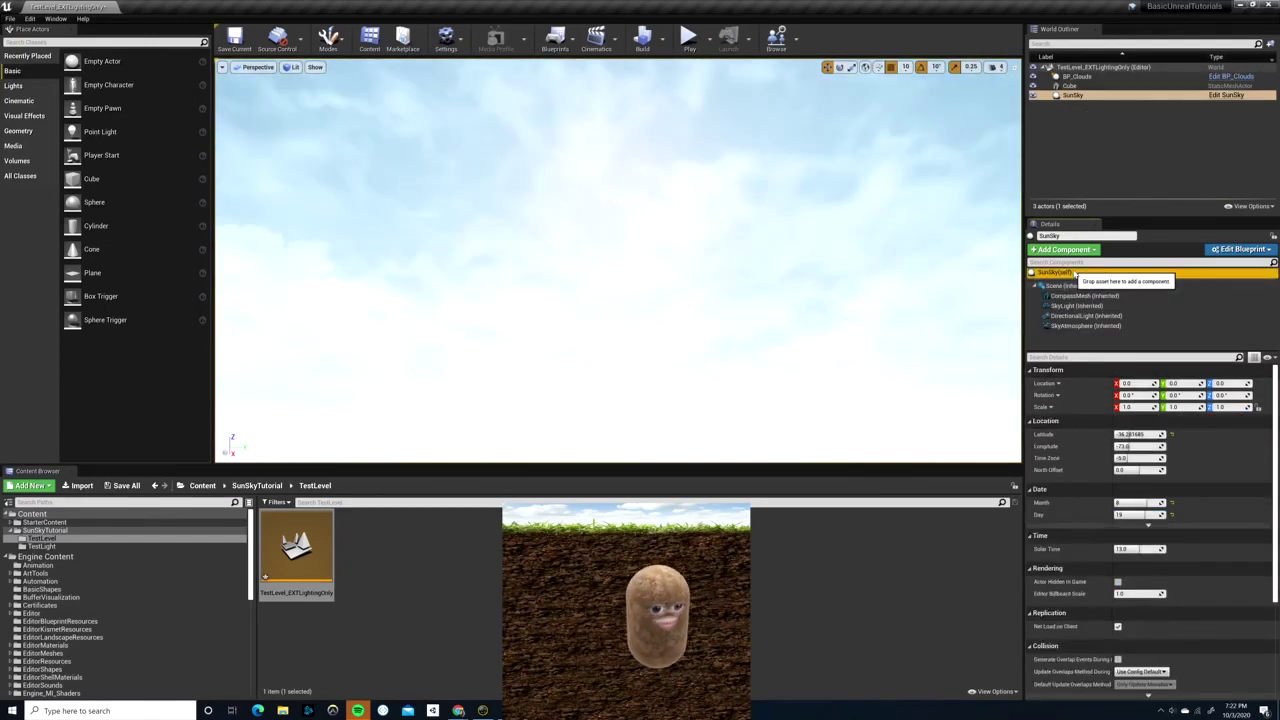
left_click(1066, 316)
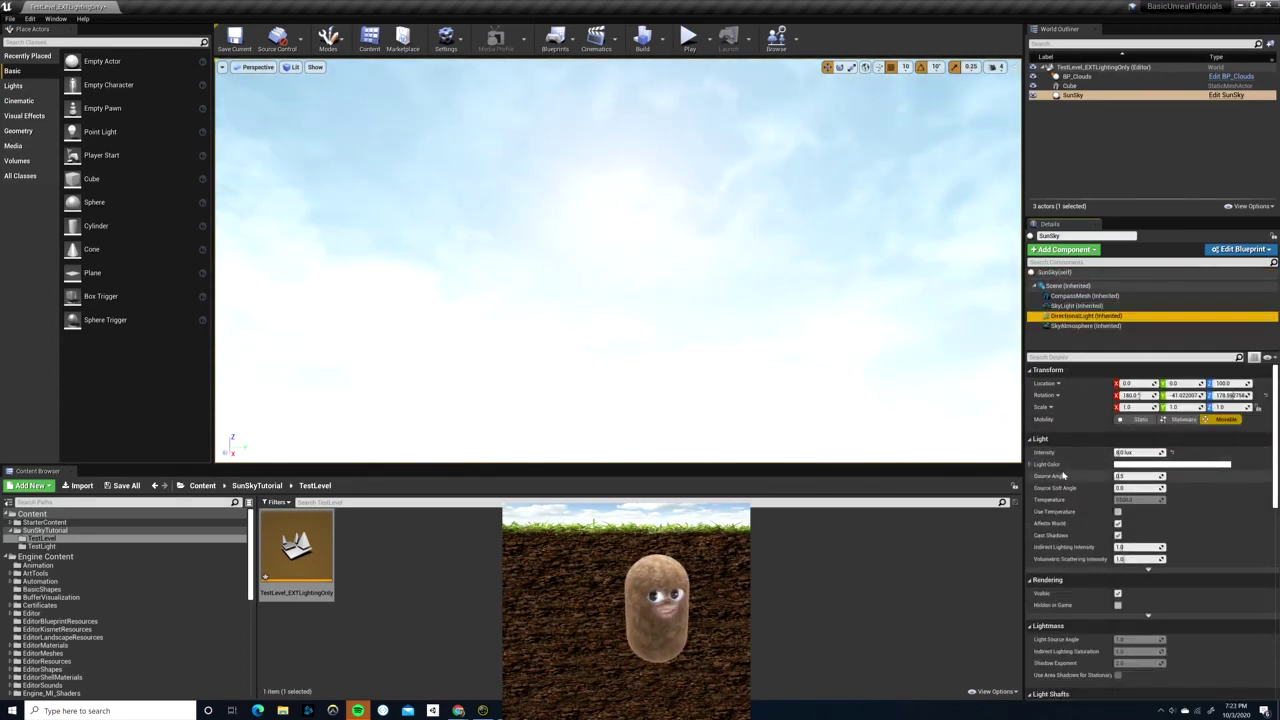
left_click(1029, 464)
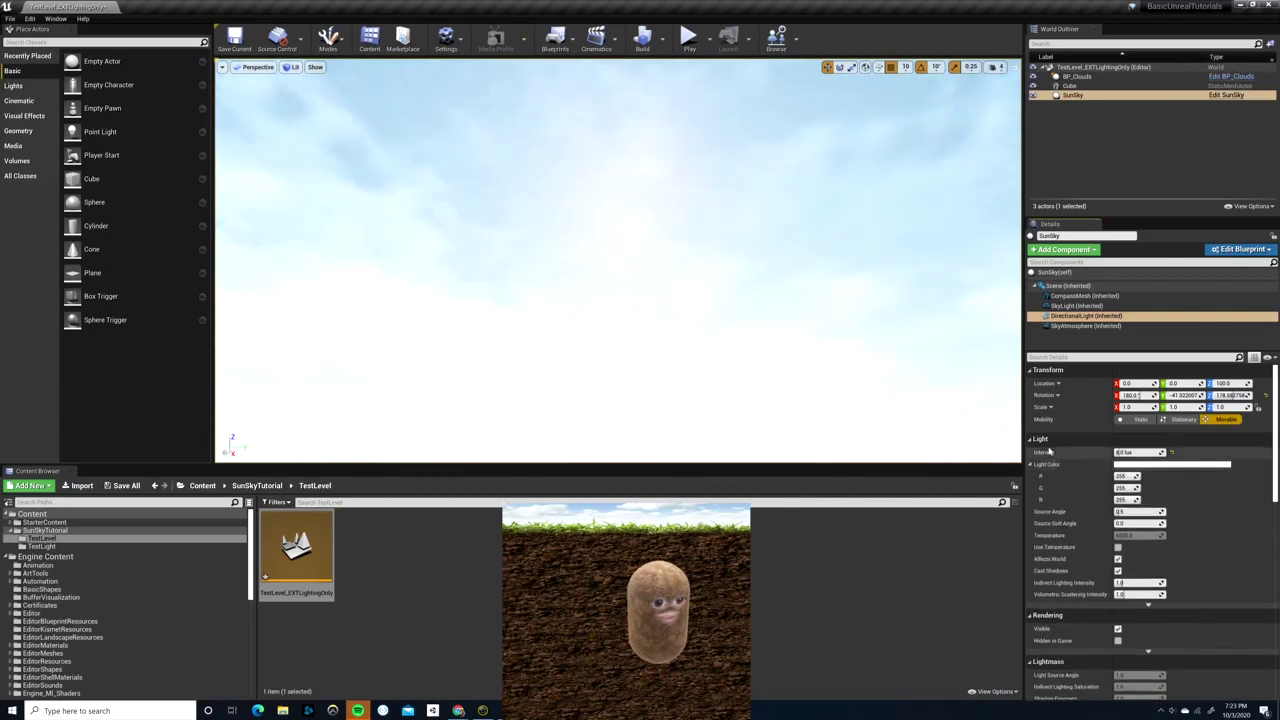
left_click(1066, 306)
left_click(1075, 326)
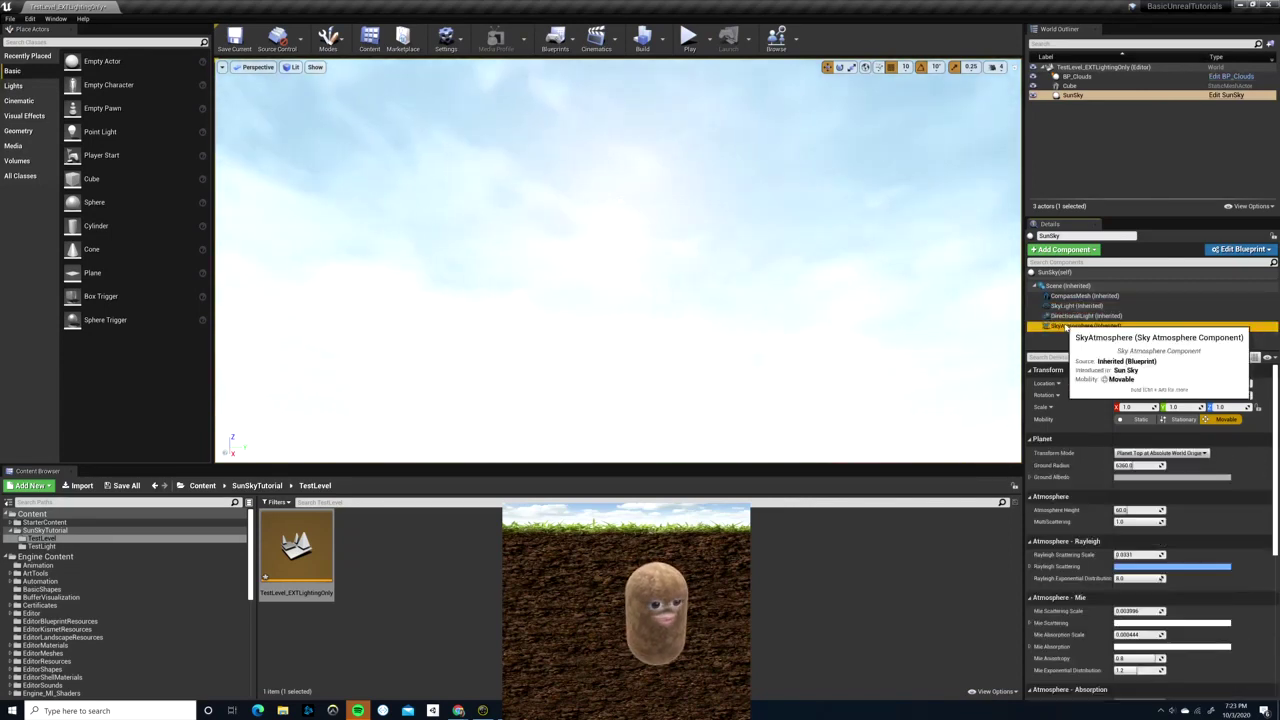
- Set the Rayleigh Scattering color of SunSky's SkyAtmosphere to light purple, about R 0.68, G 0.46, B 1.0
left_click(1030, 566)
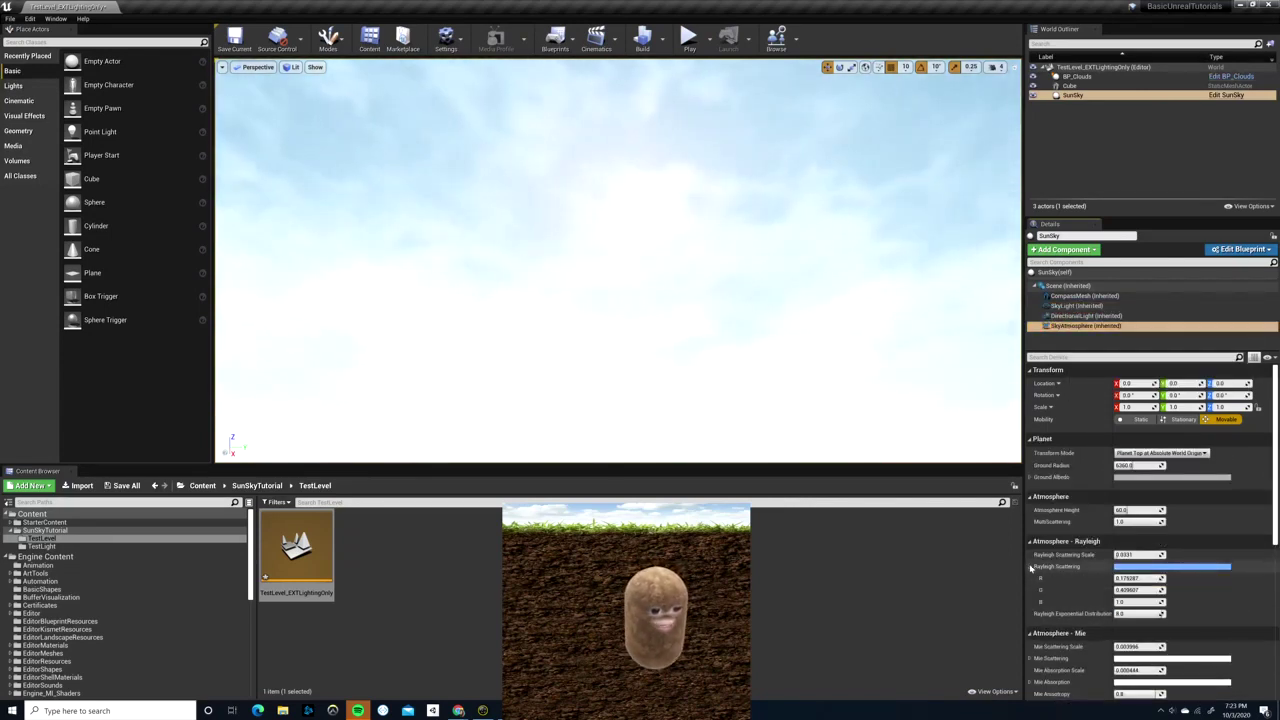
scroll(1040, 560, "down", 3)
scroll(1046, 550, "down", 1)
scroll(1094, 514, "up", 1)
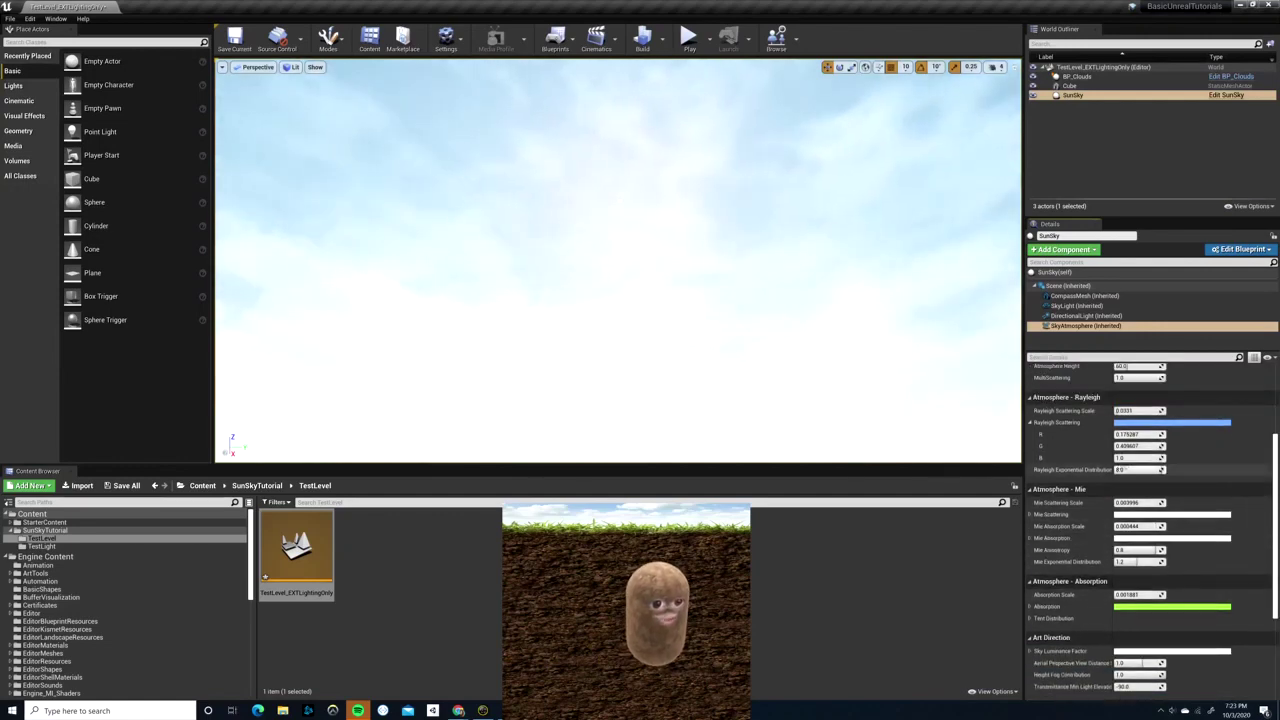
left_click(1150, 423)
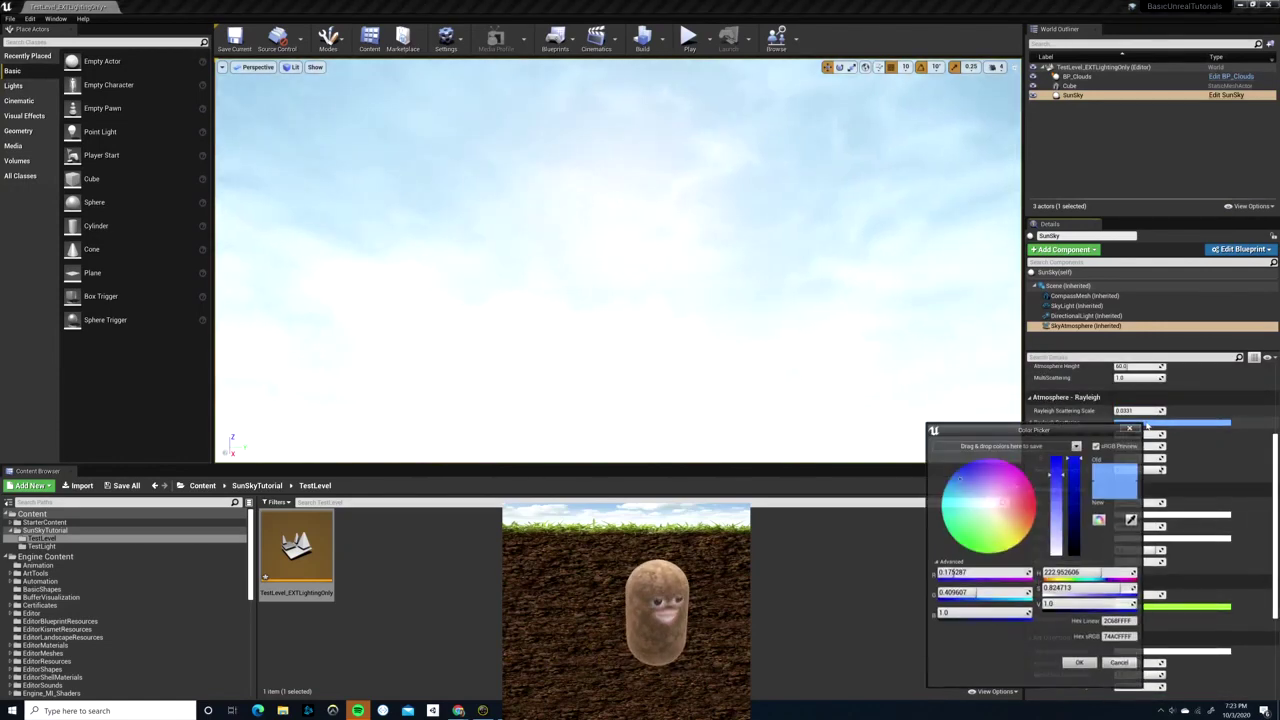
mouse_move(963, 487)
left_mouse_down()
mouse_move(970, 497)
mouse_move(940, 518)
mouse_move(957, 521)
mouse_move(1009, 471)
mouse_move(1031, 496)
mouse_move(1006, 542)
mouse_move(1015, 528)
mouse_move(988, 484)
left_mouse_up()
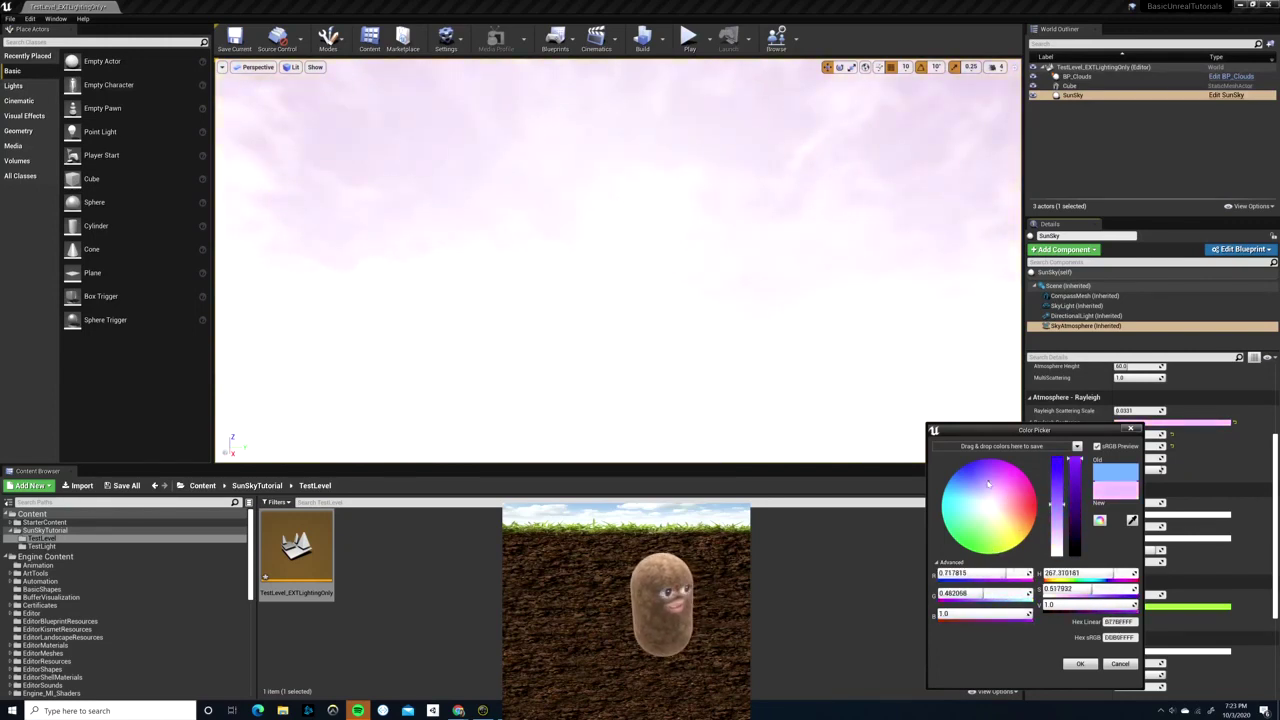
left_click(1079, 664)
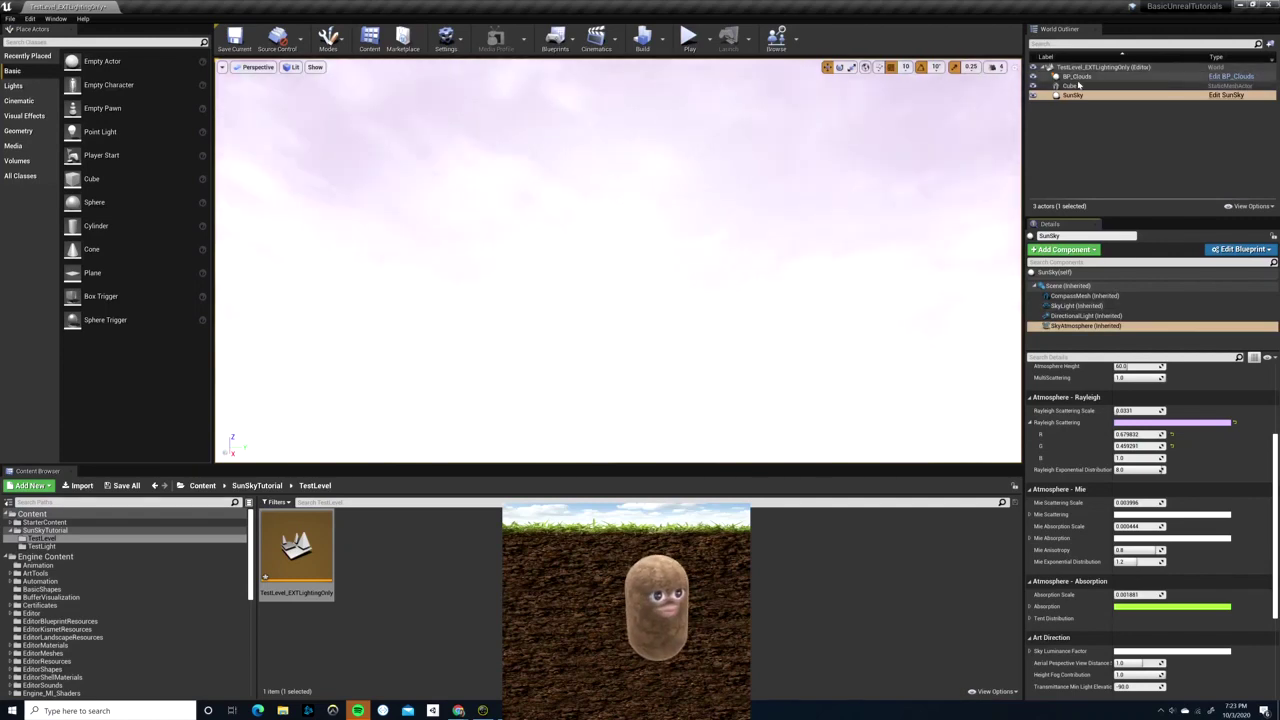
- Review the BP_Clouds default properties and the static mesh and material assigned to its SkySphereMesh component
left_click(1076, 77)
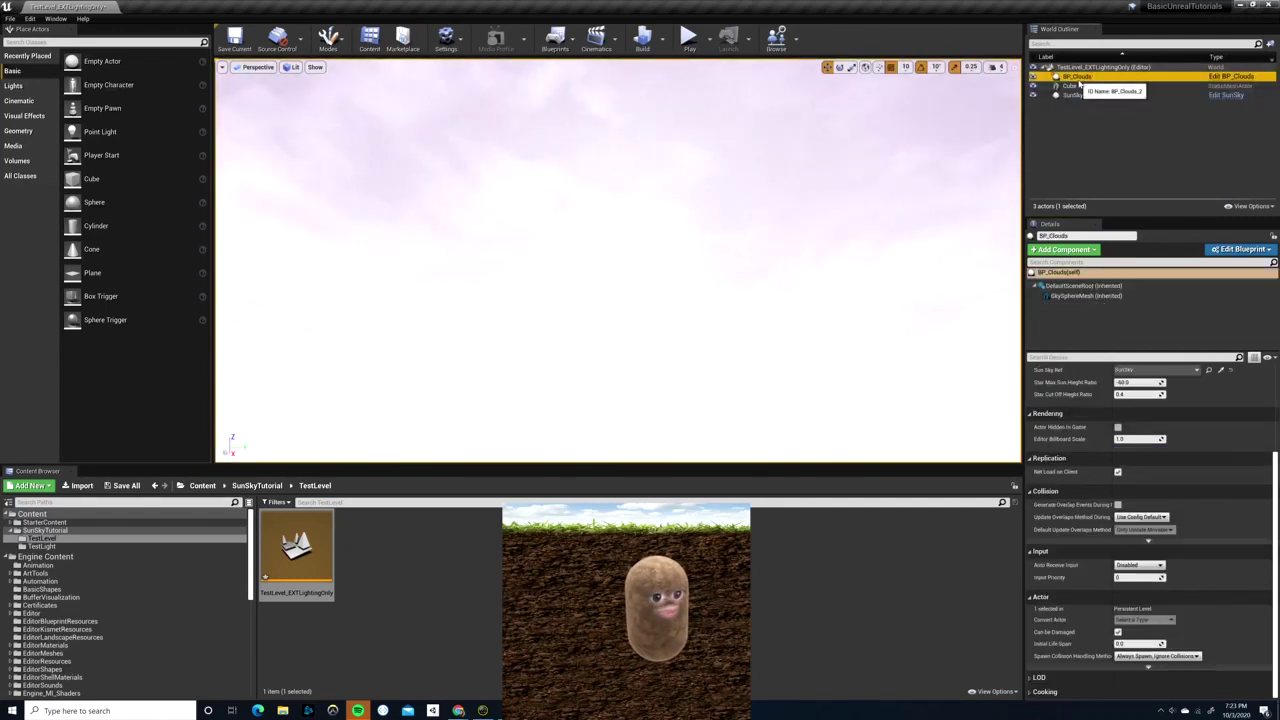
left_click(1086, 273)
scroll(1215, 406, "up", 5)
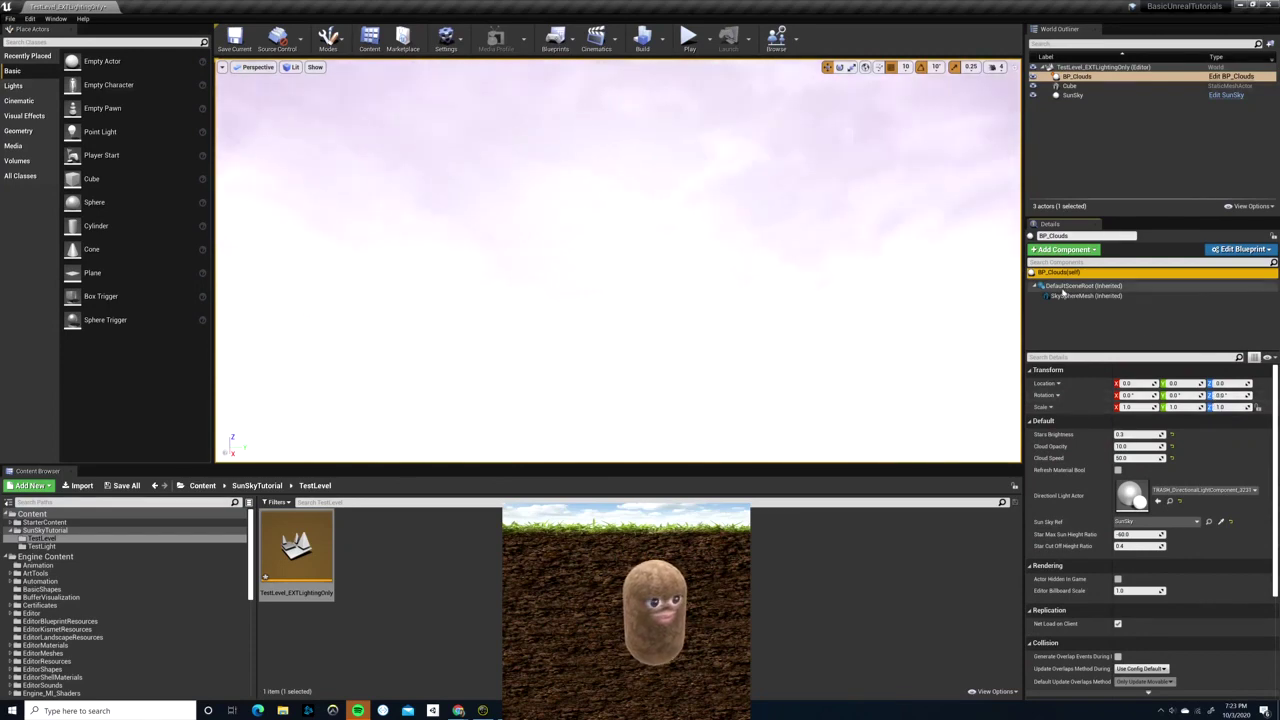
left_click(1070, 95)
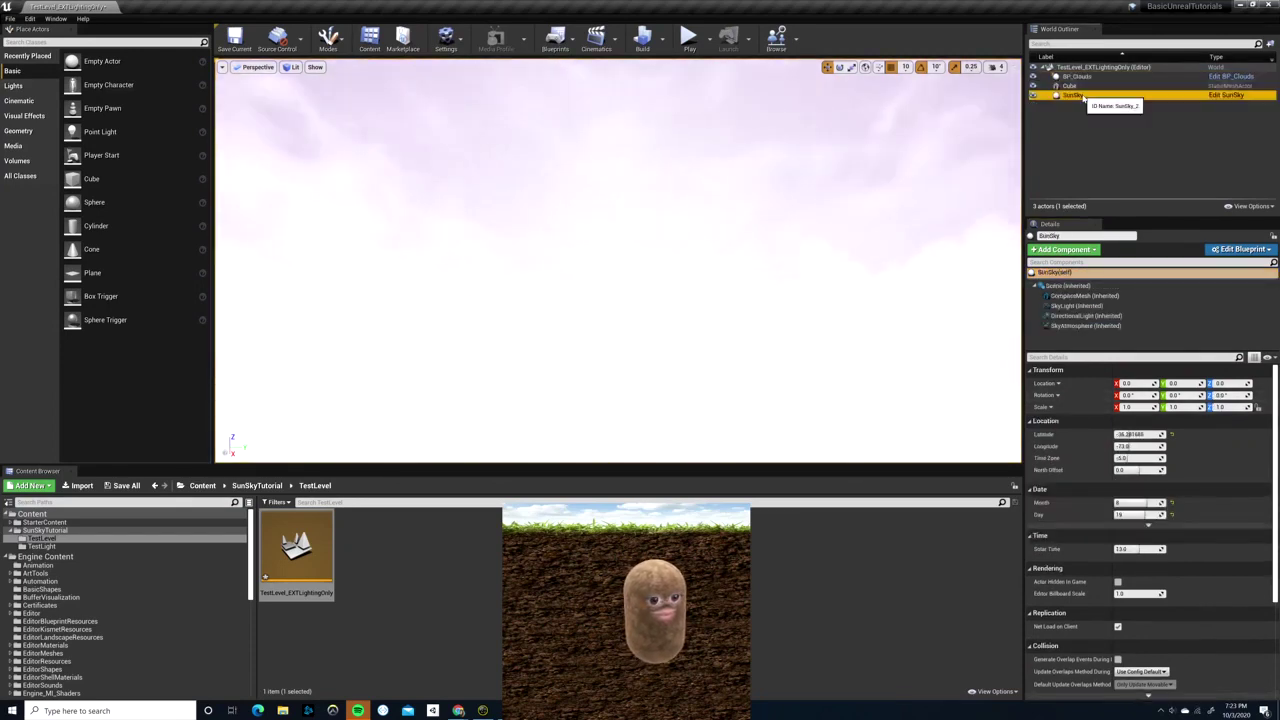
left_click(1078, 77)
left_click(1078, 297)
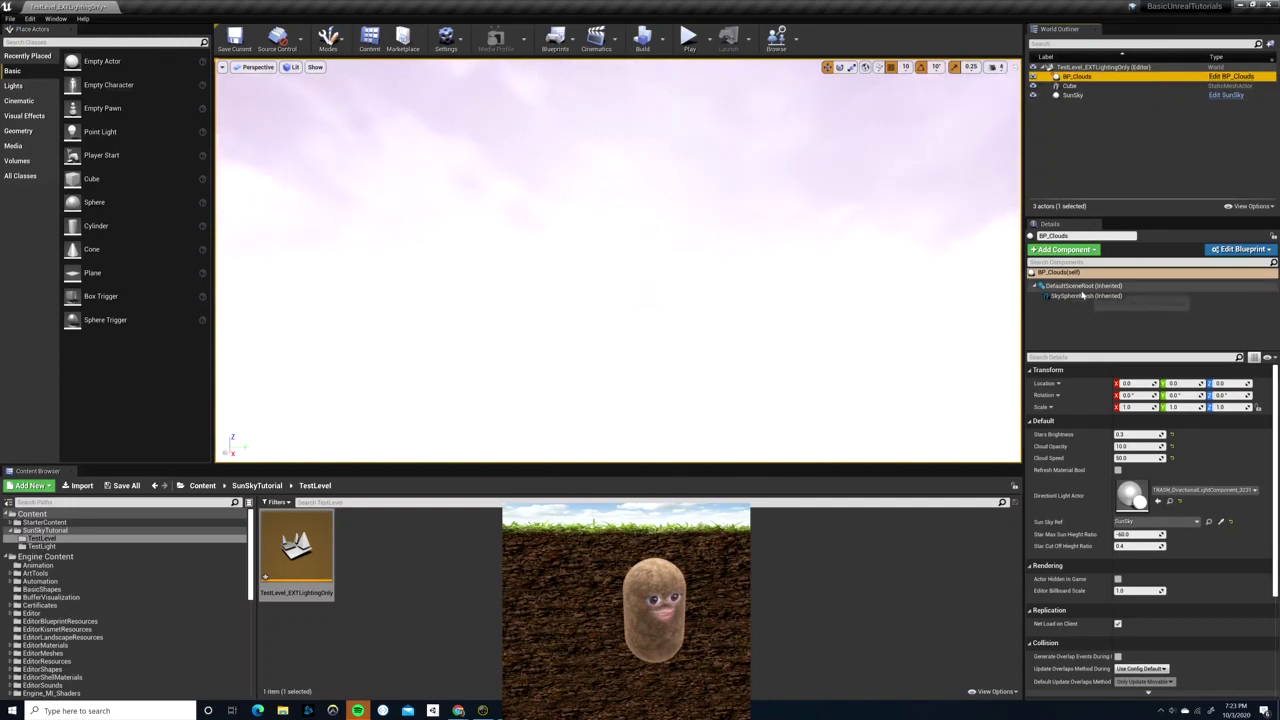
scroll(1060, 445, "down", 2)
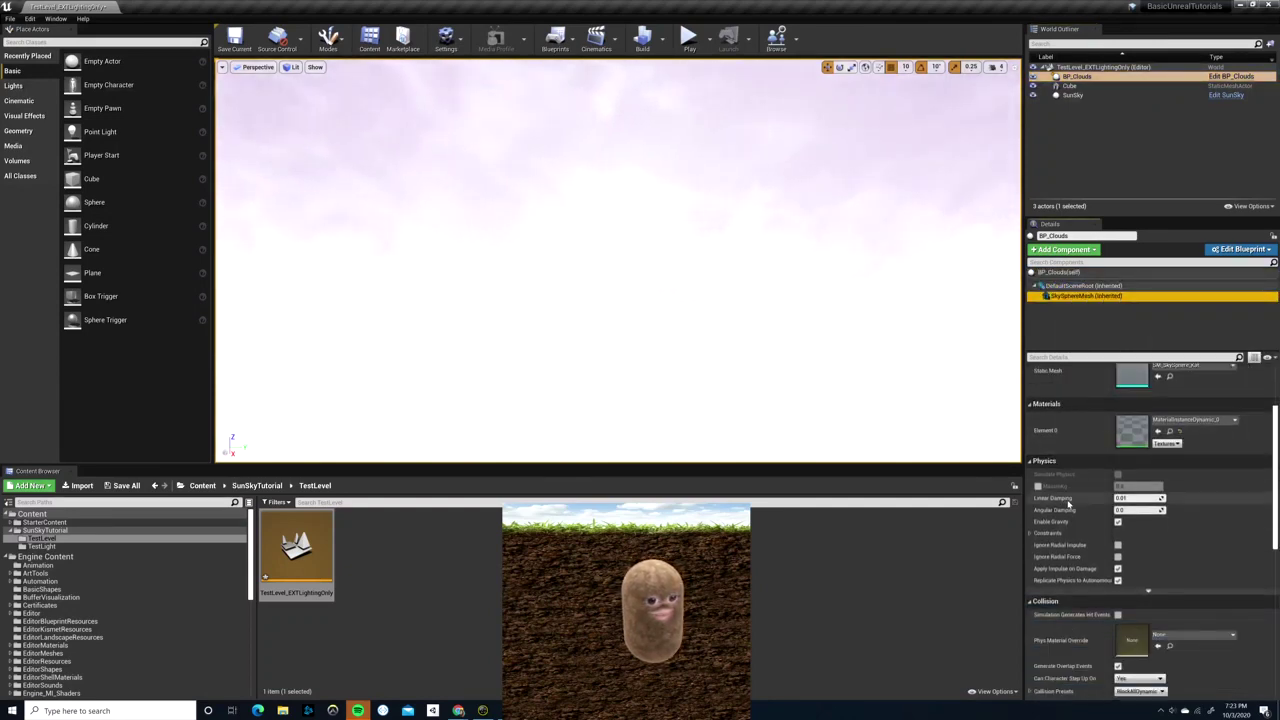
scroll(1070, 456, "up", 2)
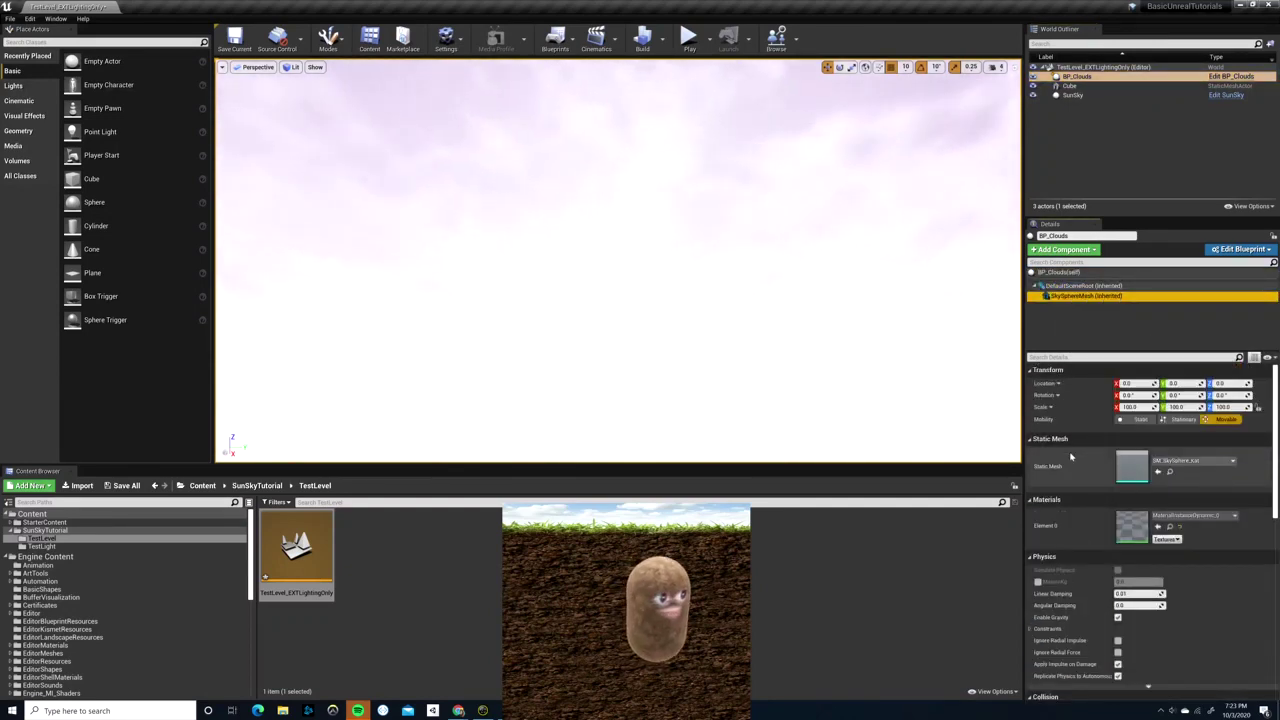
right_click_drag(771, 203, 771, 203)
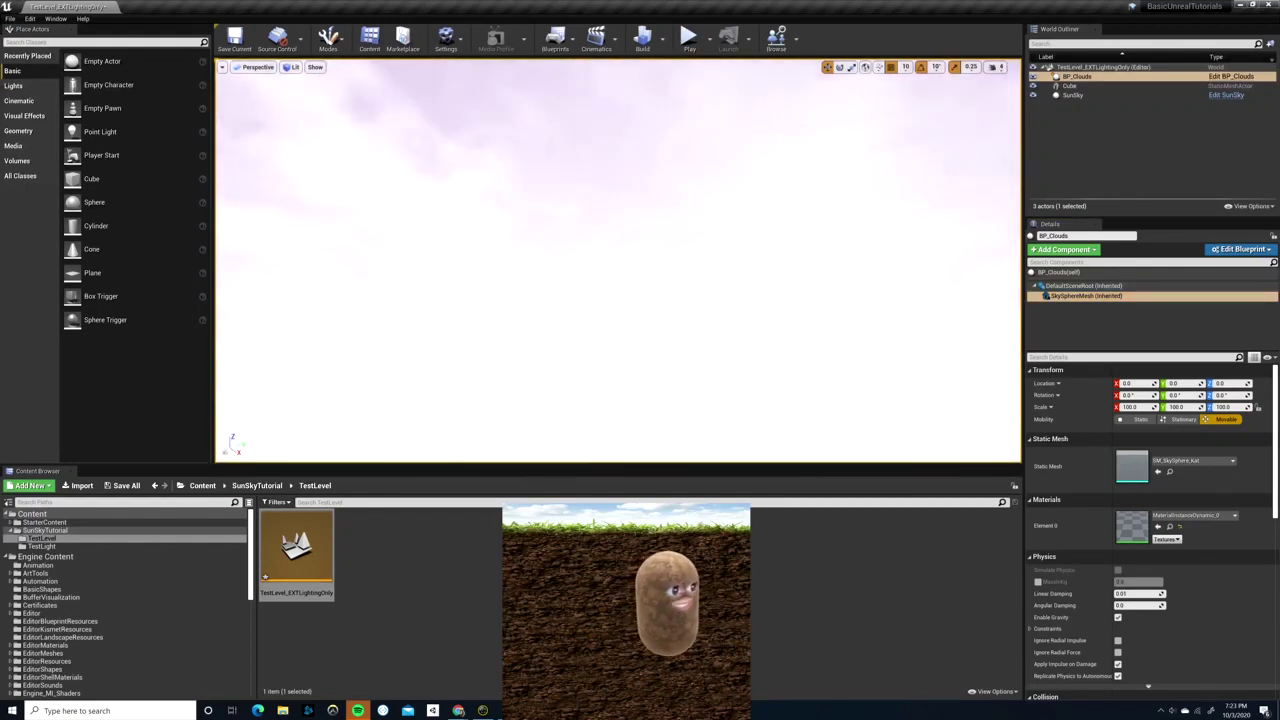
- Set the Source Angle of SunSky's DirectionalLight to about 1.2 and the SunSky Latitude to about -76
left_click(1072, 95)
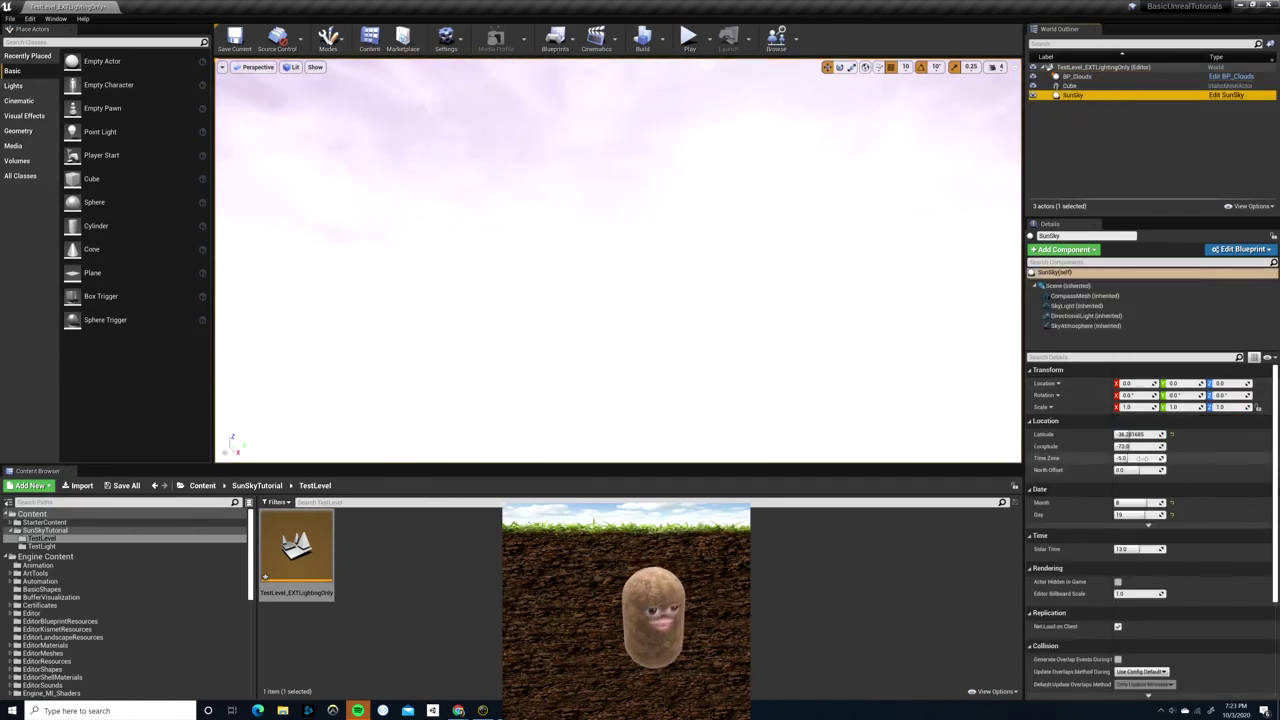
left_click(1086, 316)
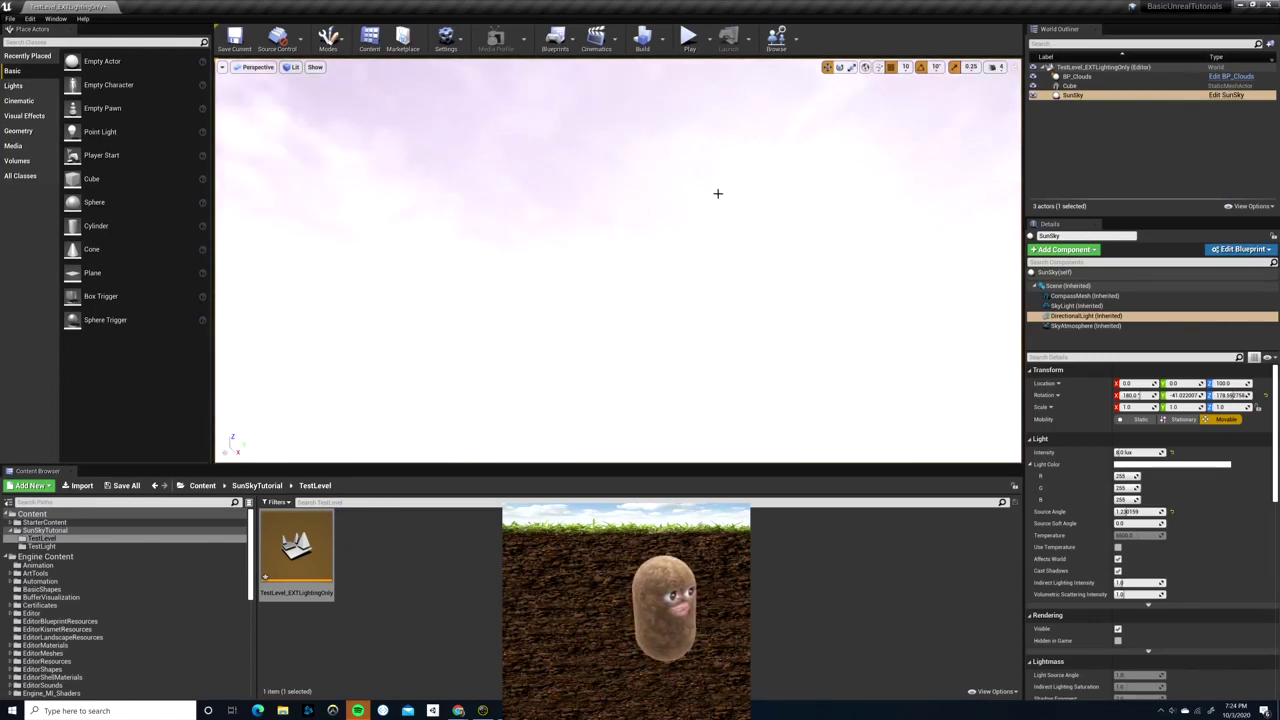
right_click_drag(618, 260, 650, 295)
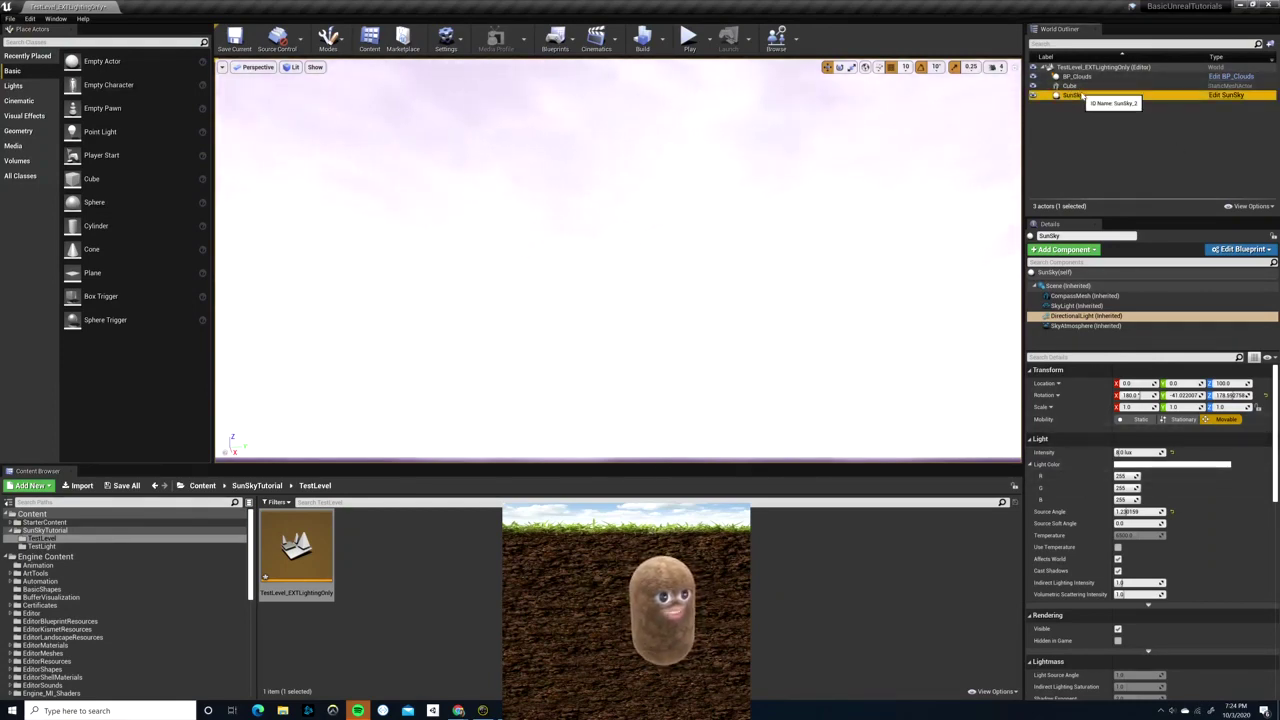
left_click(1086, 274)
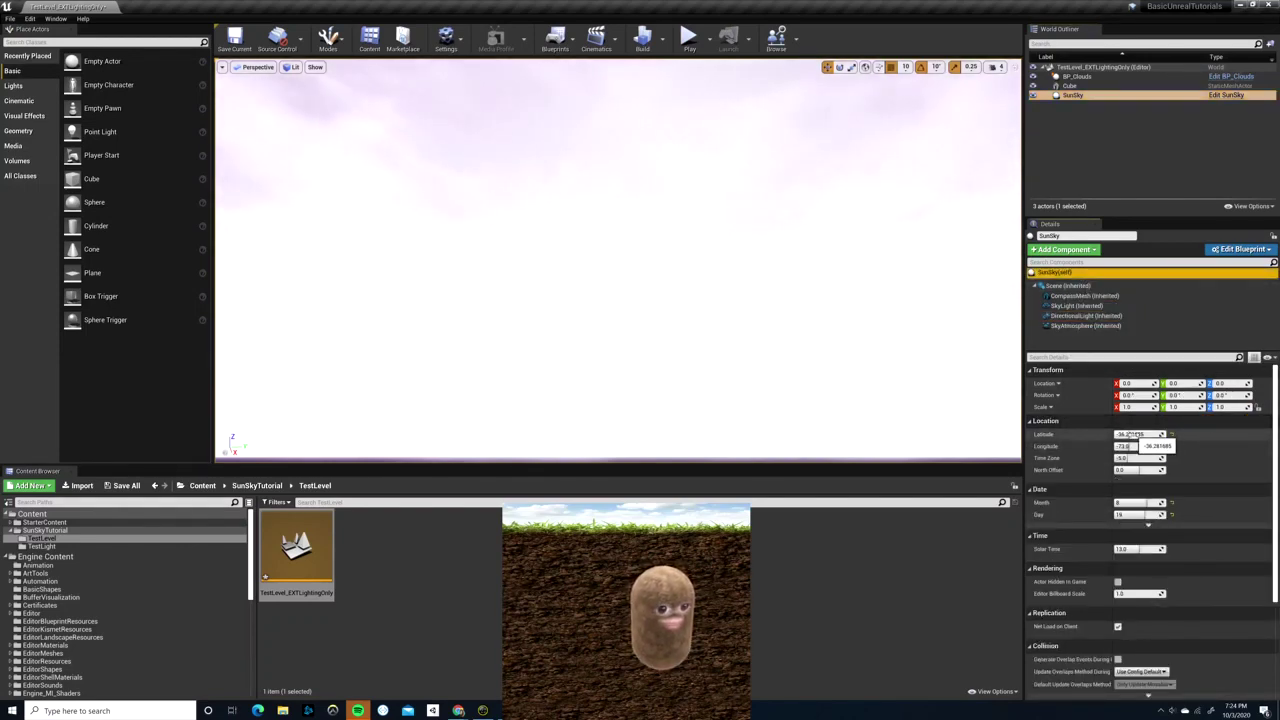
mouse_move(1138, 434)
left_mouse_down()
mouse_move(1170, 434)
mouse_move(1119, 434)
left_mouse_up()
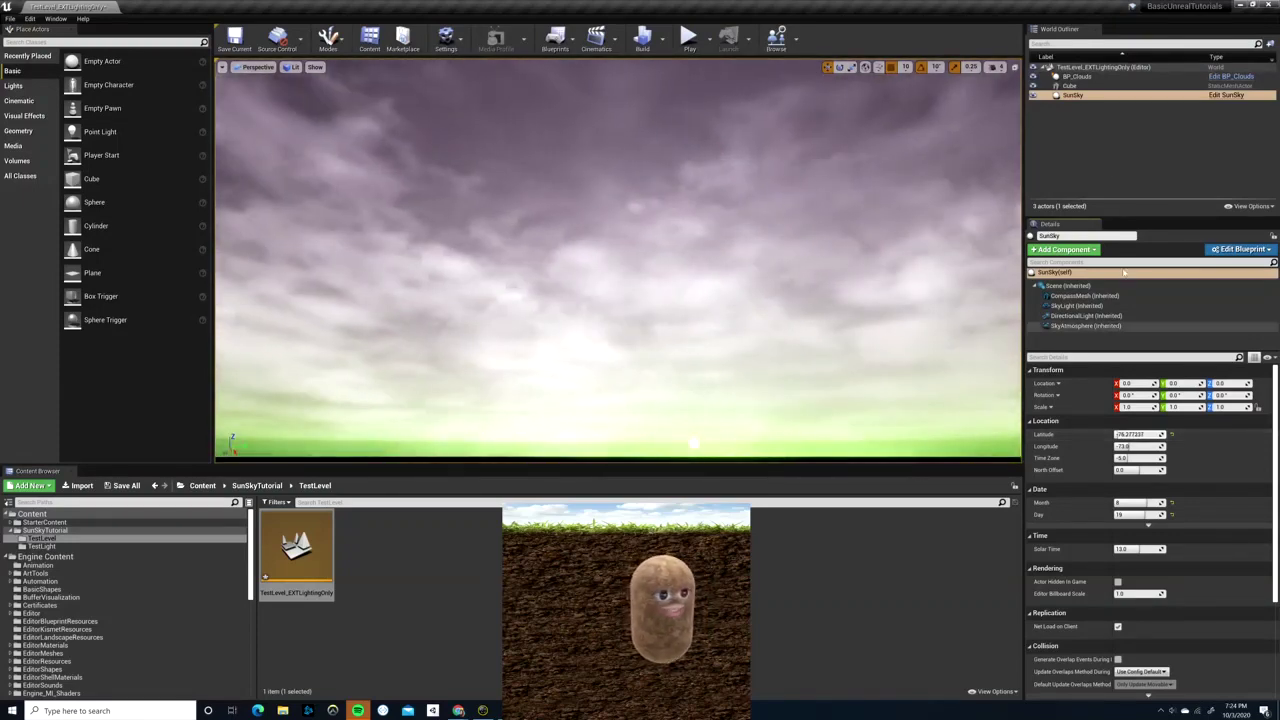
- Set the Rayleigh Scattering color of SunSky's SkyAtmosphere to light blue, about R 0.34, G 0.51, B 1.0
left_click(1085, 315)
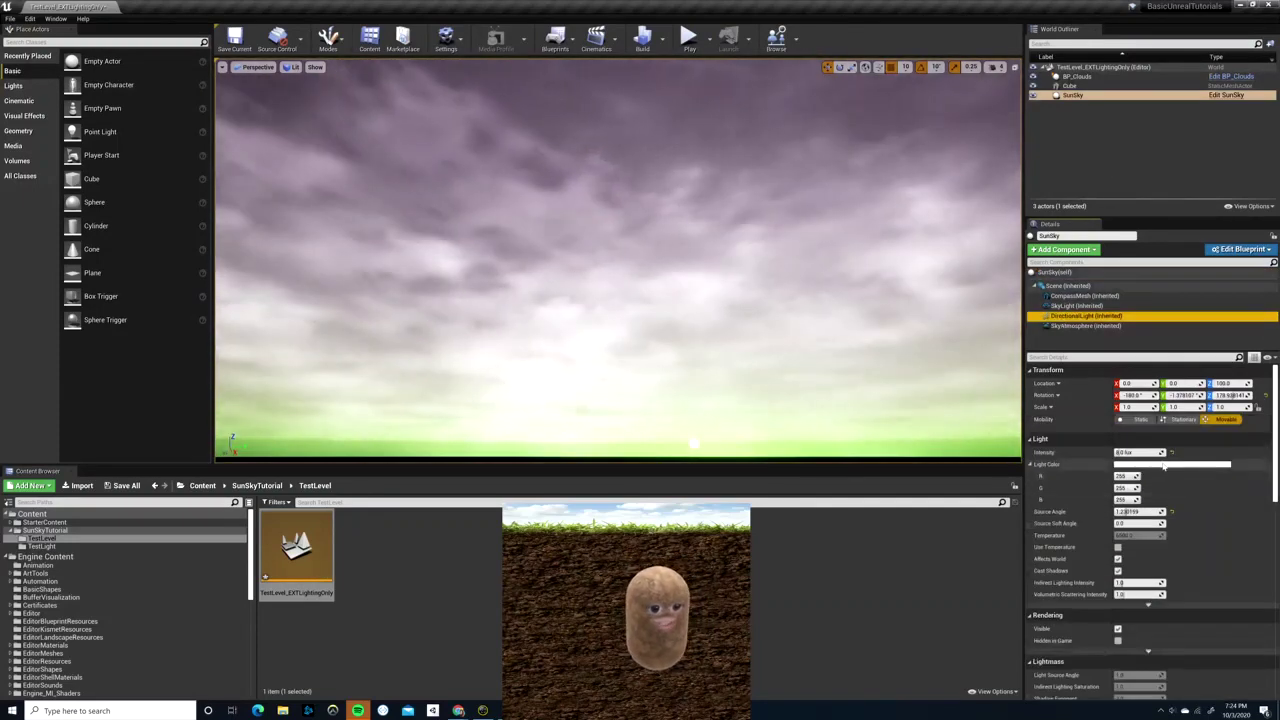
left_click(1085, 326)
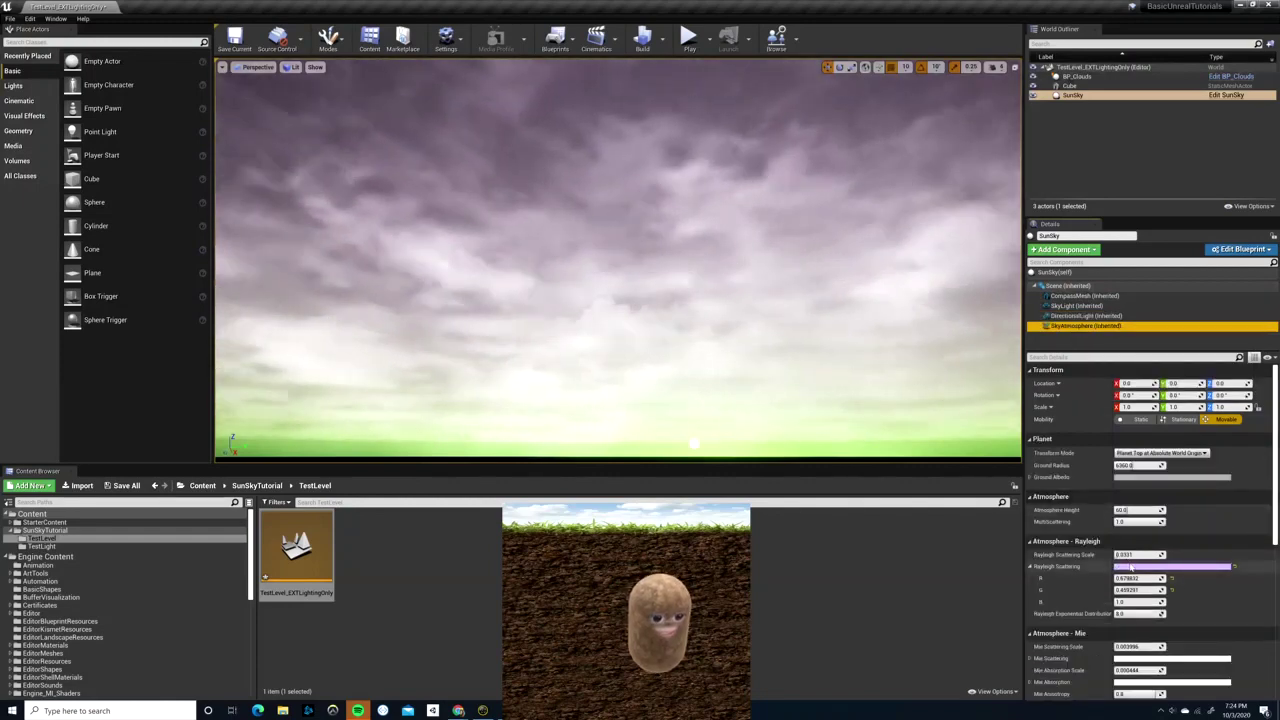
left_click(1172, 566)
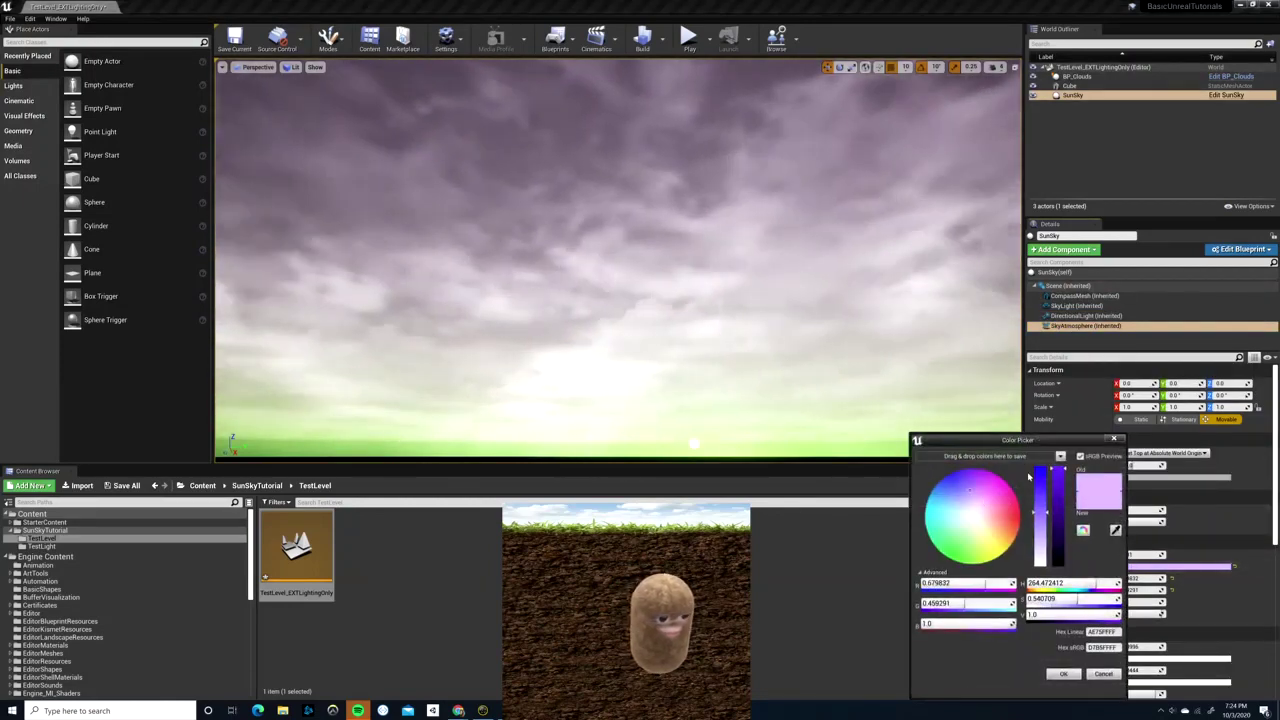
mouse_move(1040, 490)
left_mouse_down()
mouse_move(1042, 456)
mouse_move(1038, 470)
mouse_move(947, 481)
mouse_move(951, 497)
left_mouse_up()
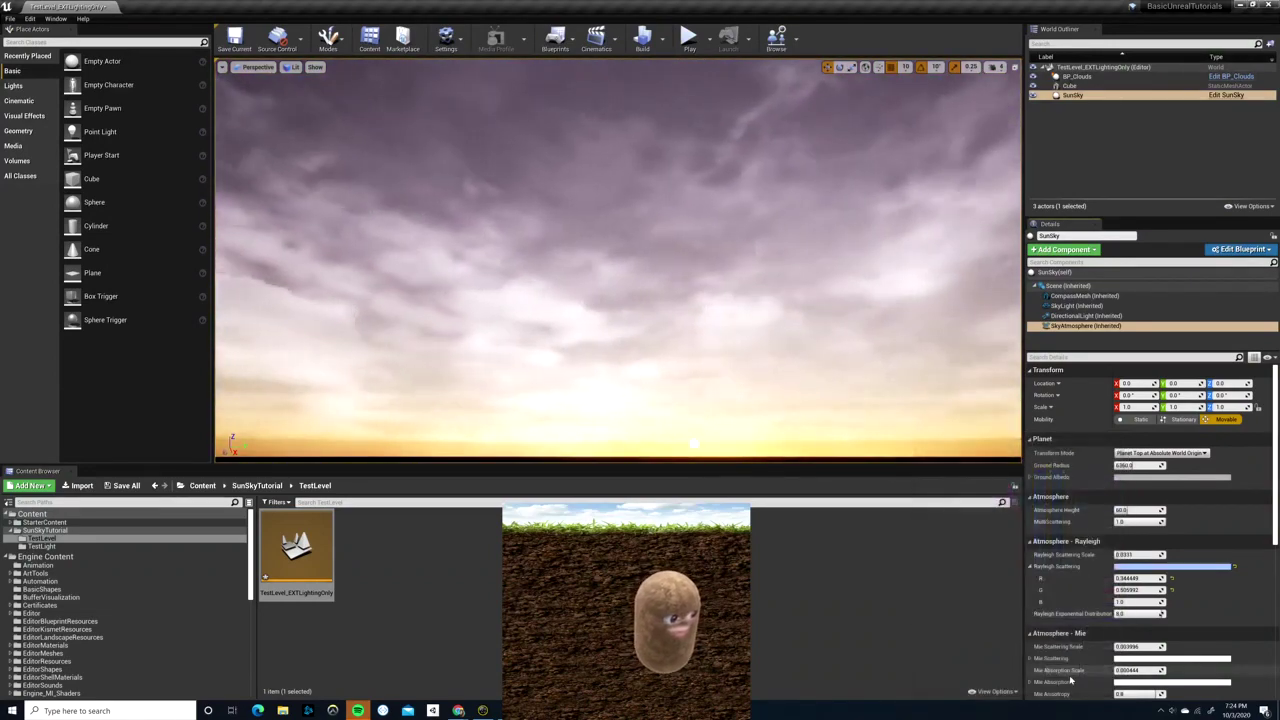
left_click(1063, 673)
- Refresh the material of BP_Clouds and view the clouds above the sunset horizon
mouse_move(743, 307)
right_mouse_down()
mouse_move(743, 230)
mouse_move(743, 290)
right_mouse_up()
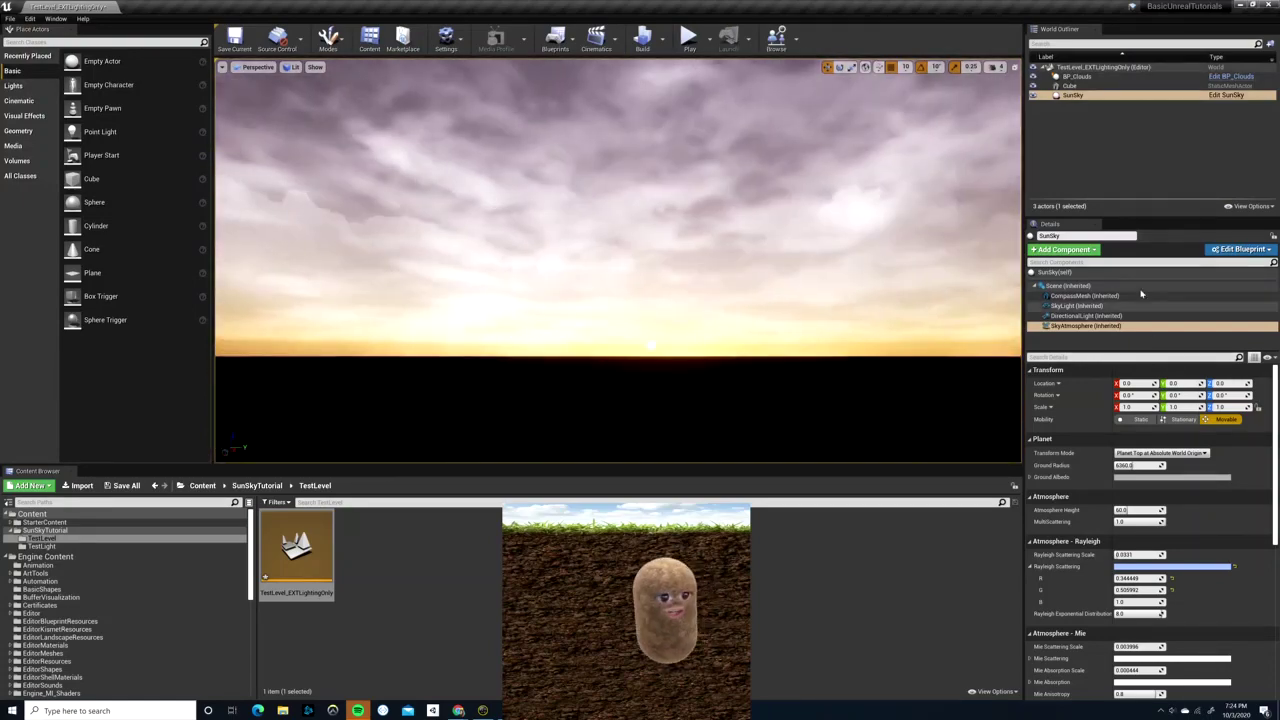
left_click(1078, 77)
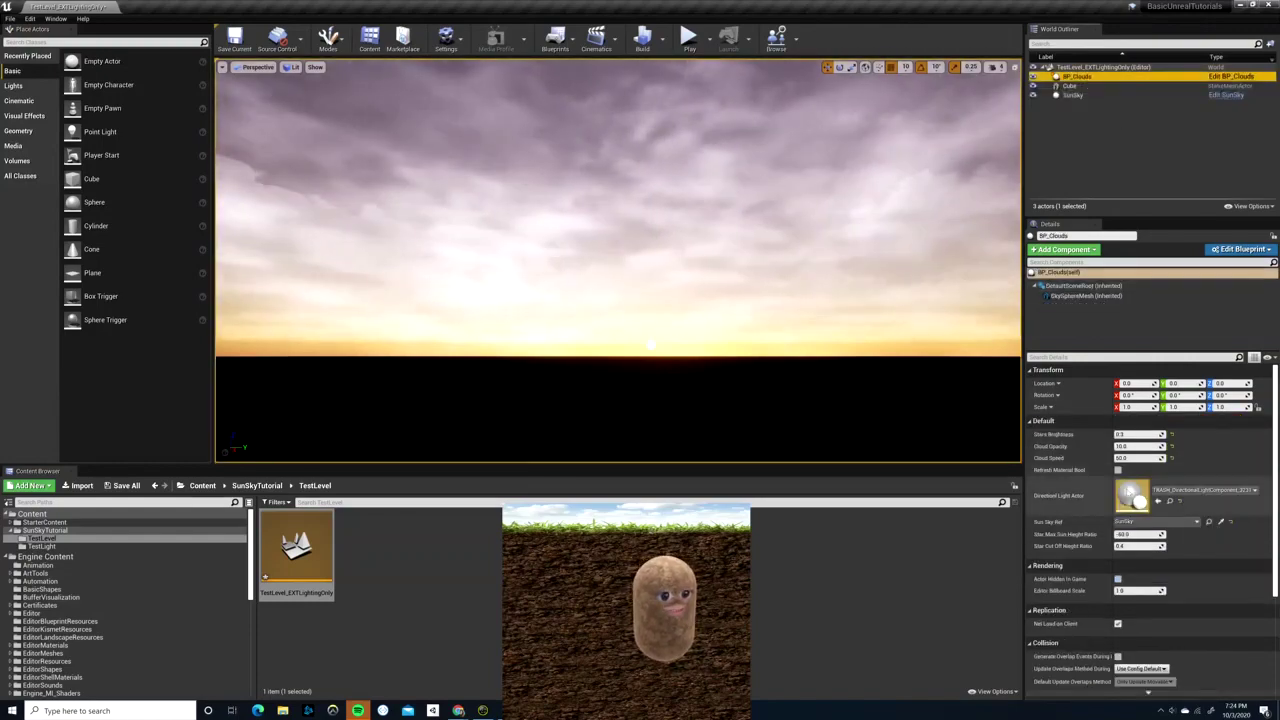
left_click(1118, 471)
right_click_drag(850, 320, 786, 320)
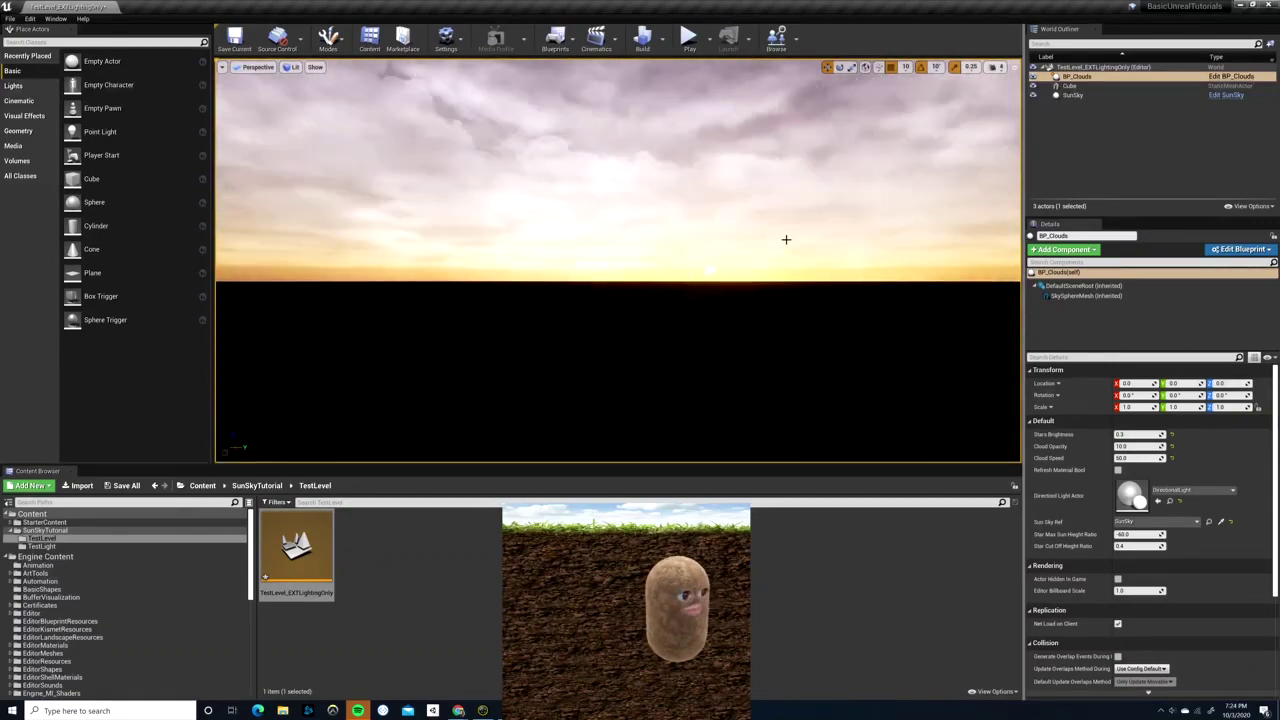
right_click_drag(786, 320, 786, 280)
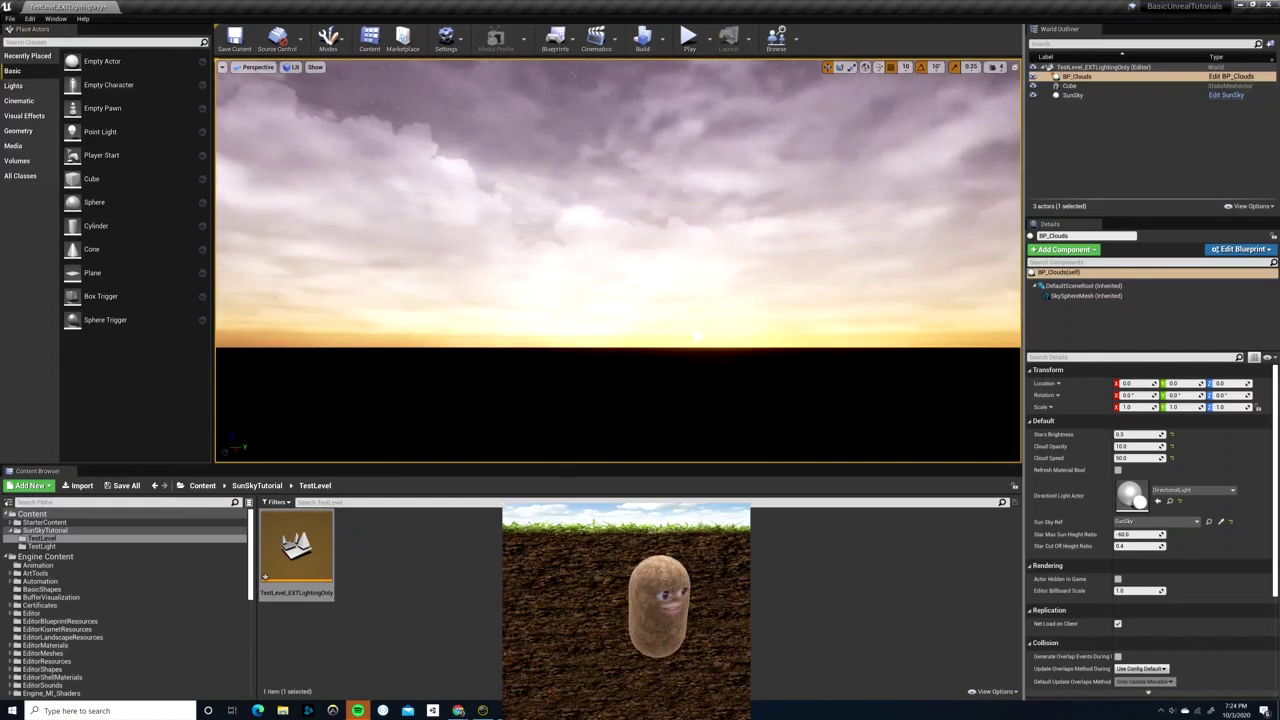
right_click_drag(890, 275, 890, 309)
mouse_move(263, 214)
right_mouse_down()
mouse_move(263, 174)
mouse_move(263, 190)
right_mouse_up()
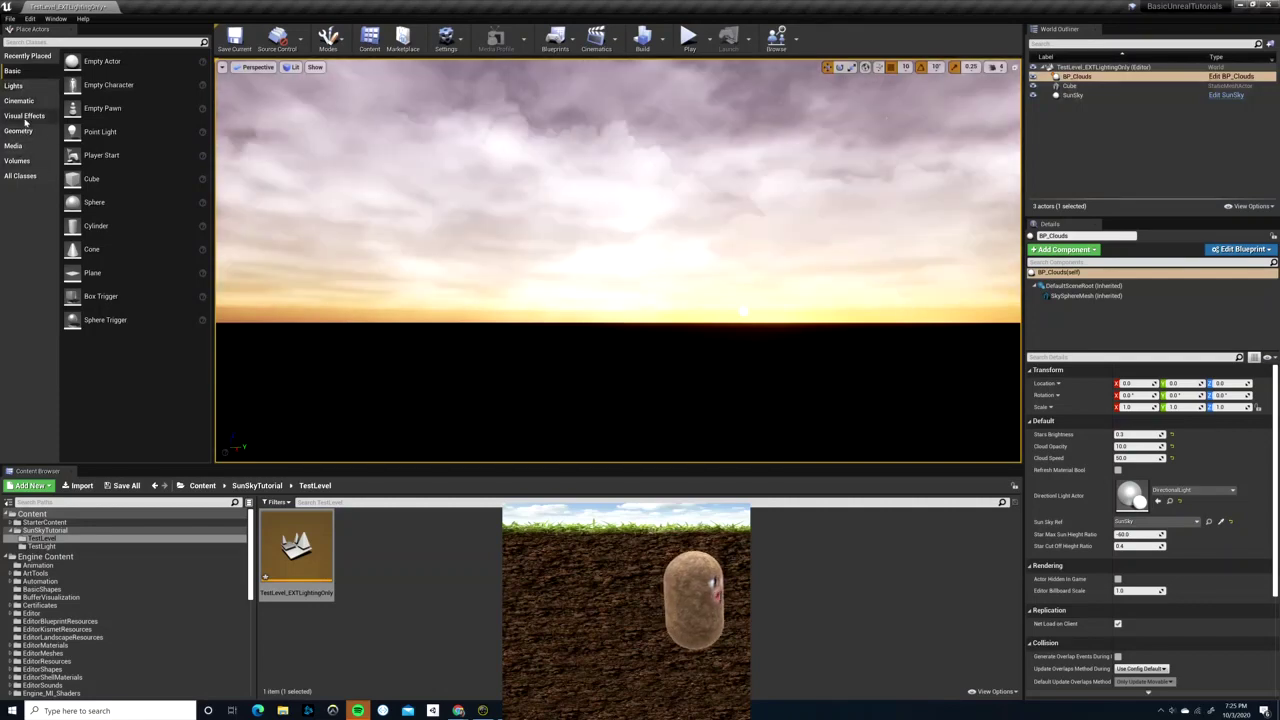
- Look through the placeable volume actors and search the actor classes for an environment actor
left_click(17, 162)
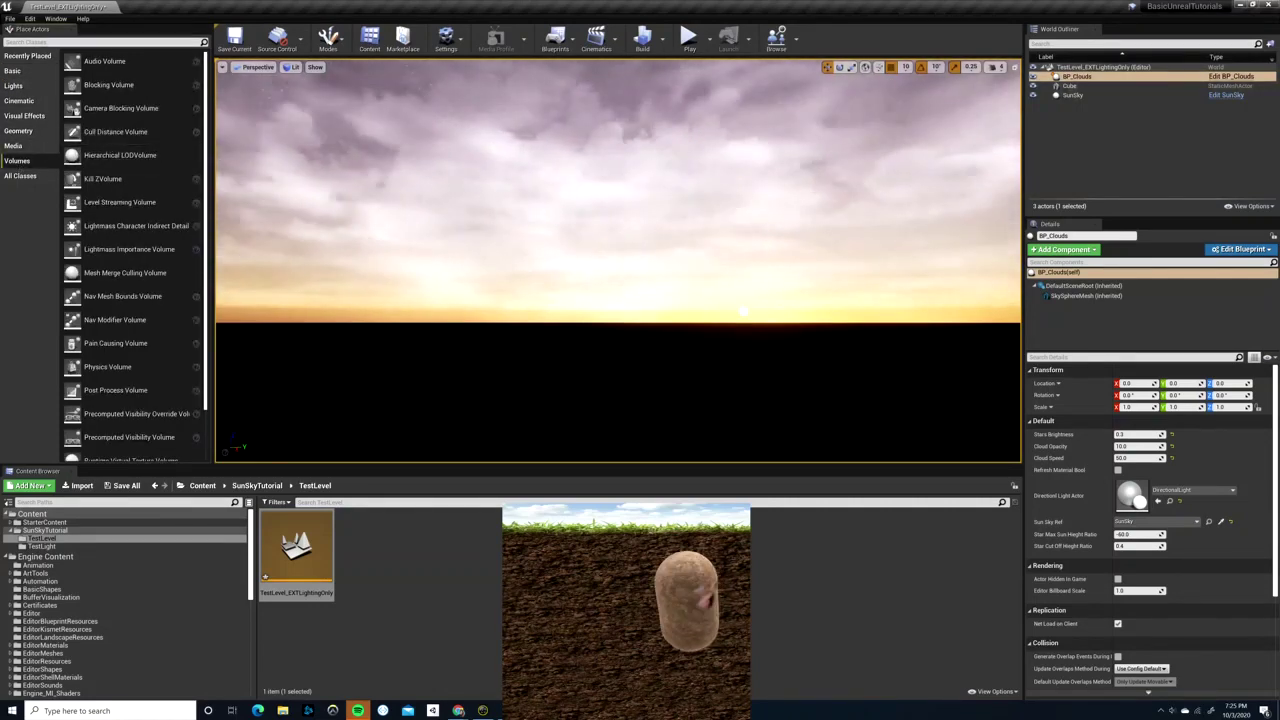
type("emit")
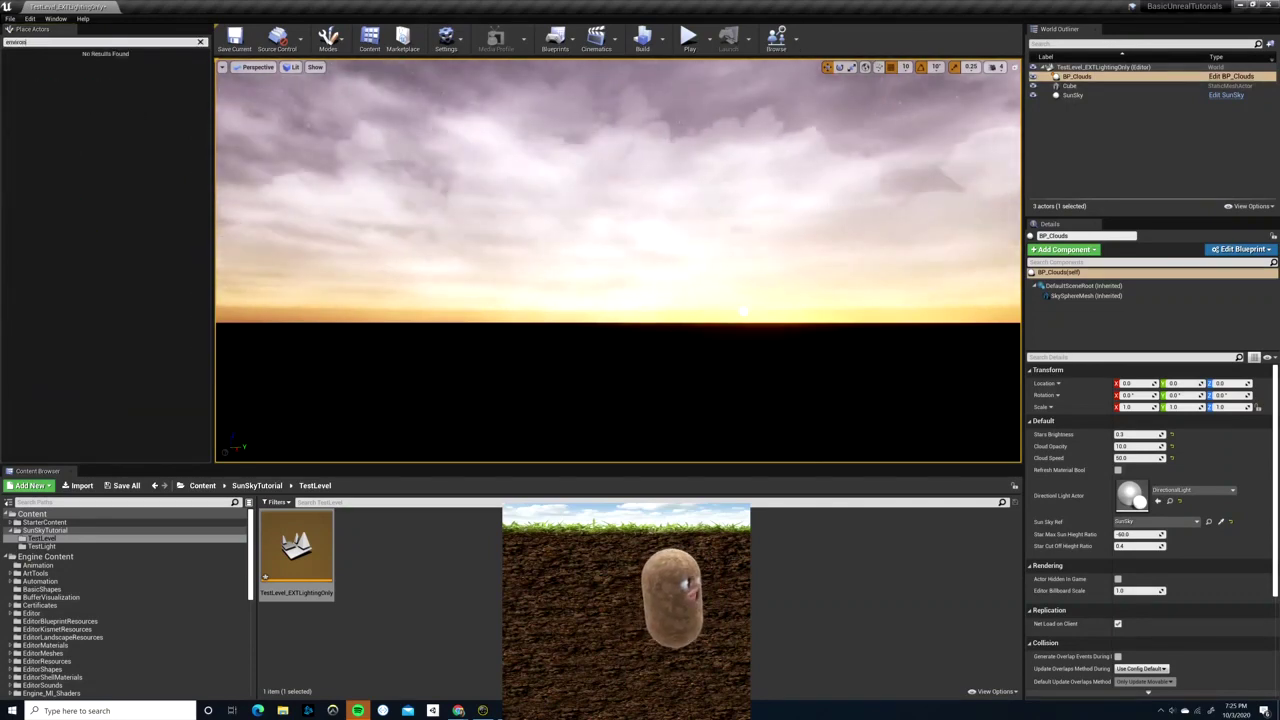
key("BackSpace")
key("BackSpace")
key("BackSpace")
key("BackSpace")
key("BackSpace")
key("BackSpace")
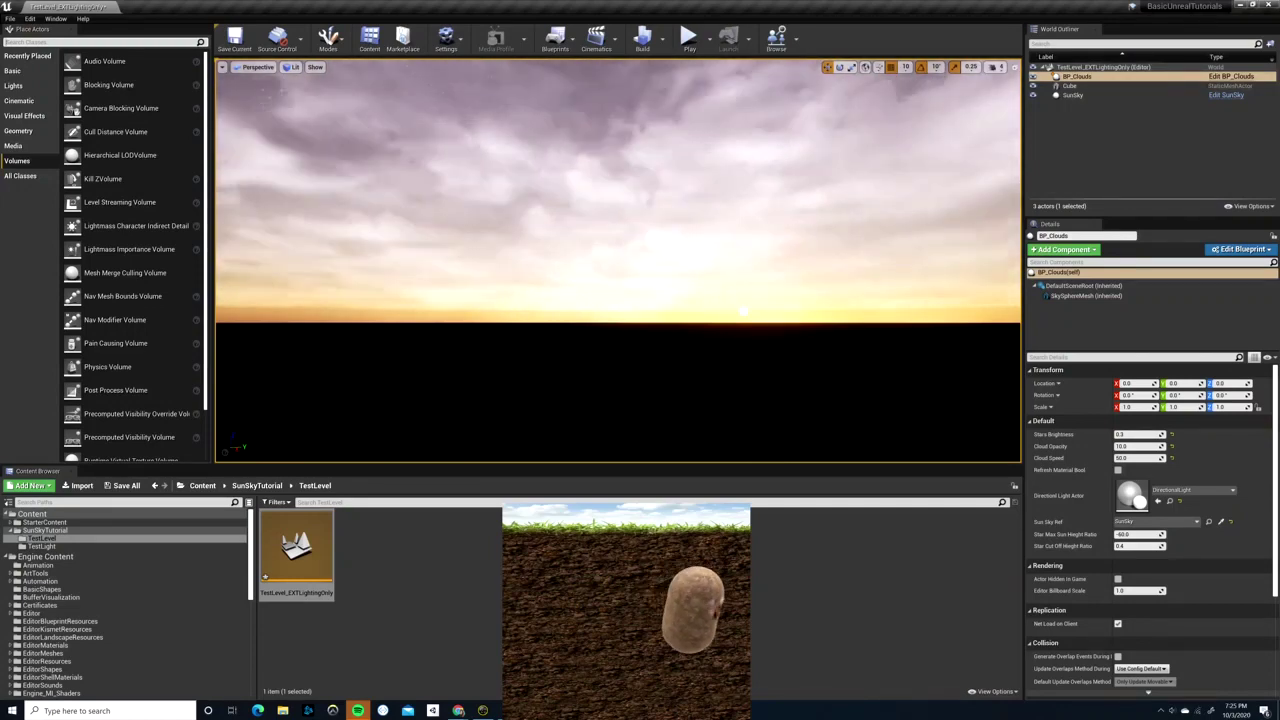
scroll(147, 249, "down", 2)
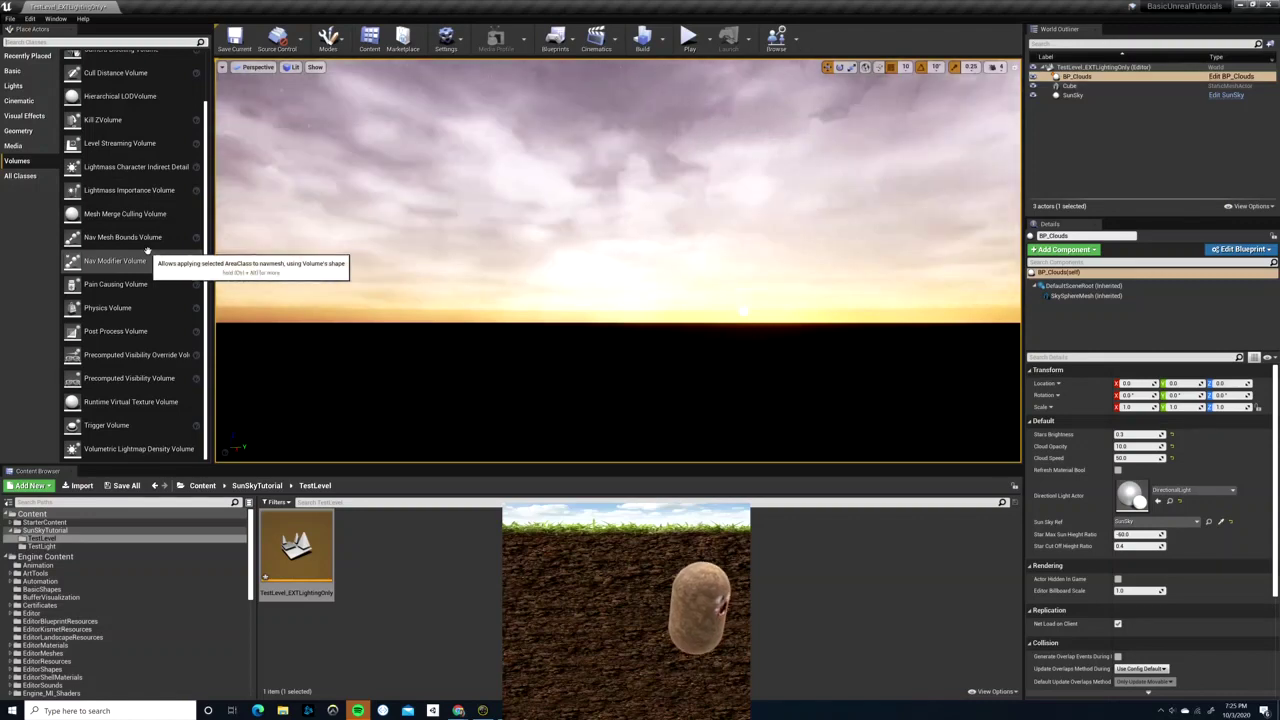
scroll(147, 245, "up", 2)
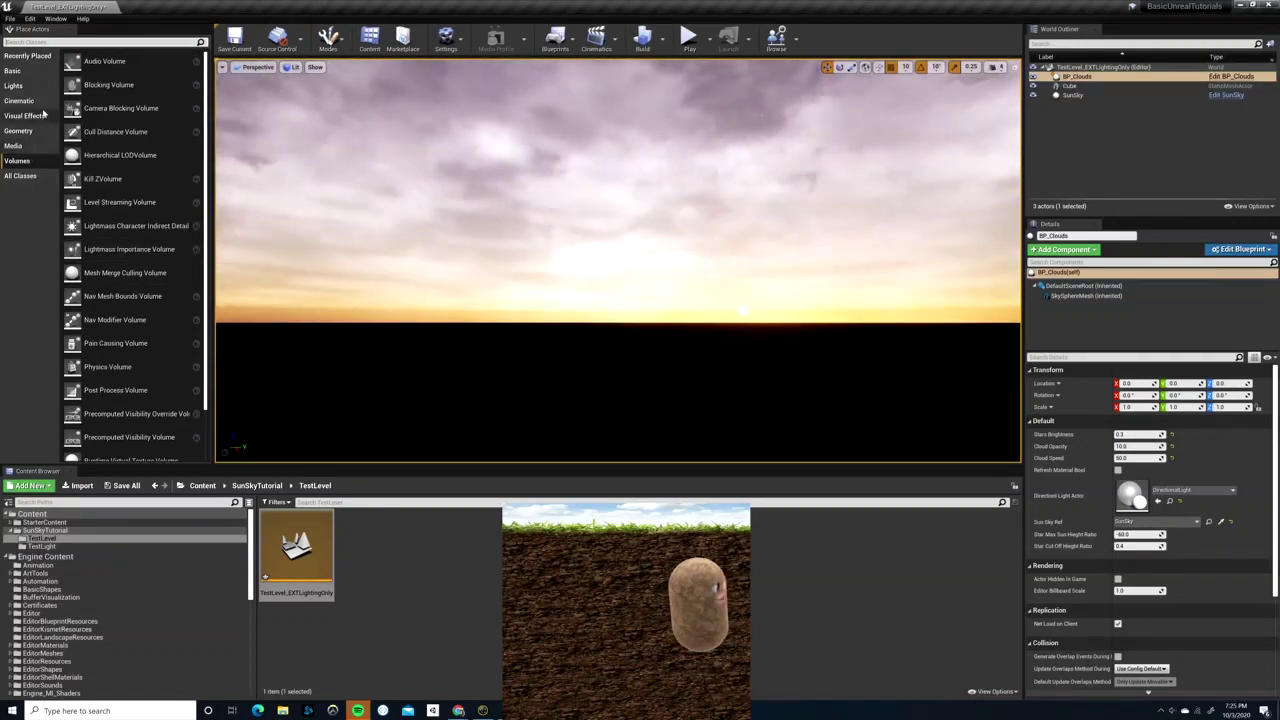
- Add an Exponential Height Fog actor from the visual effects actors to the level
left_click(38, 116)
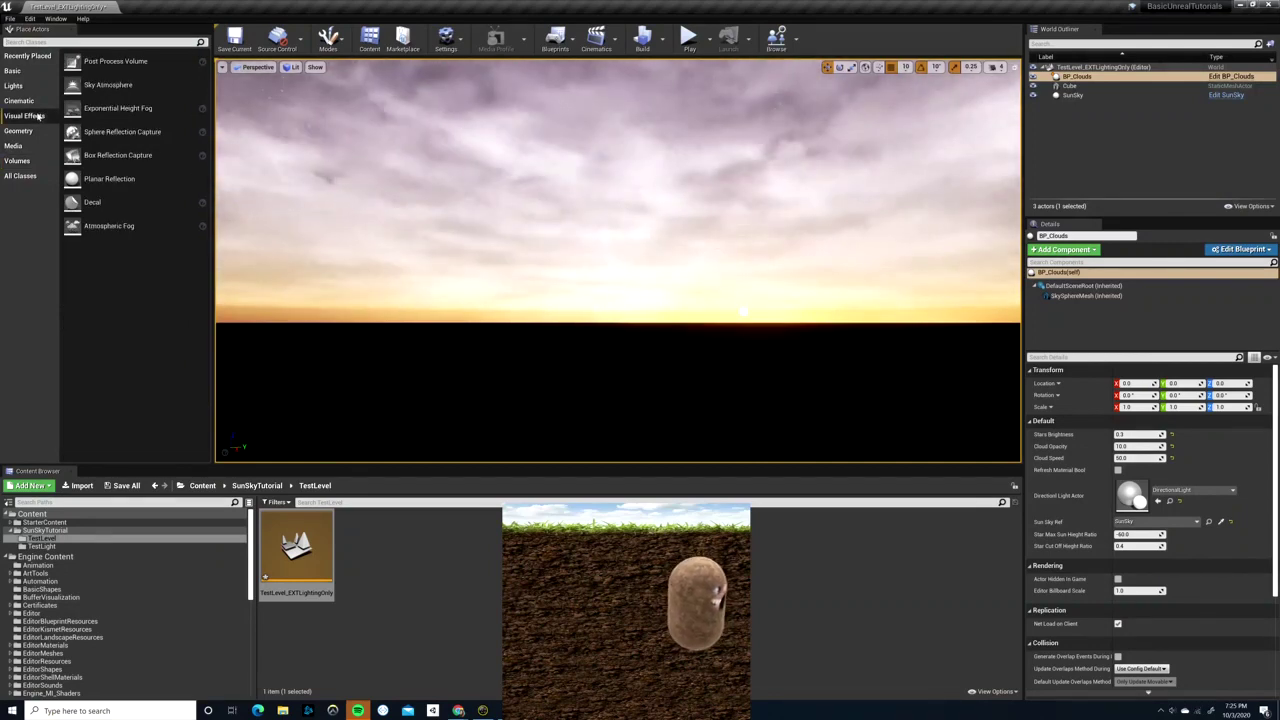
left_click_drag(118, 108, 662, 398)
right_click_drag(662, 398, 987, 366)
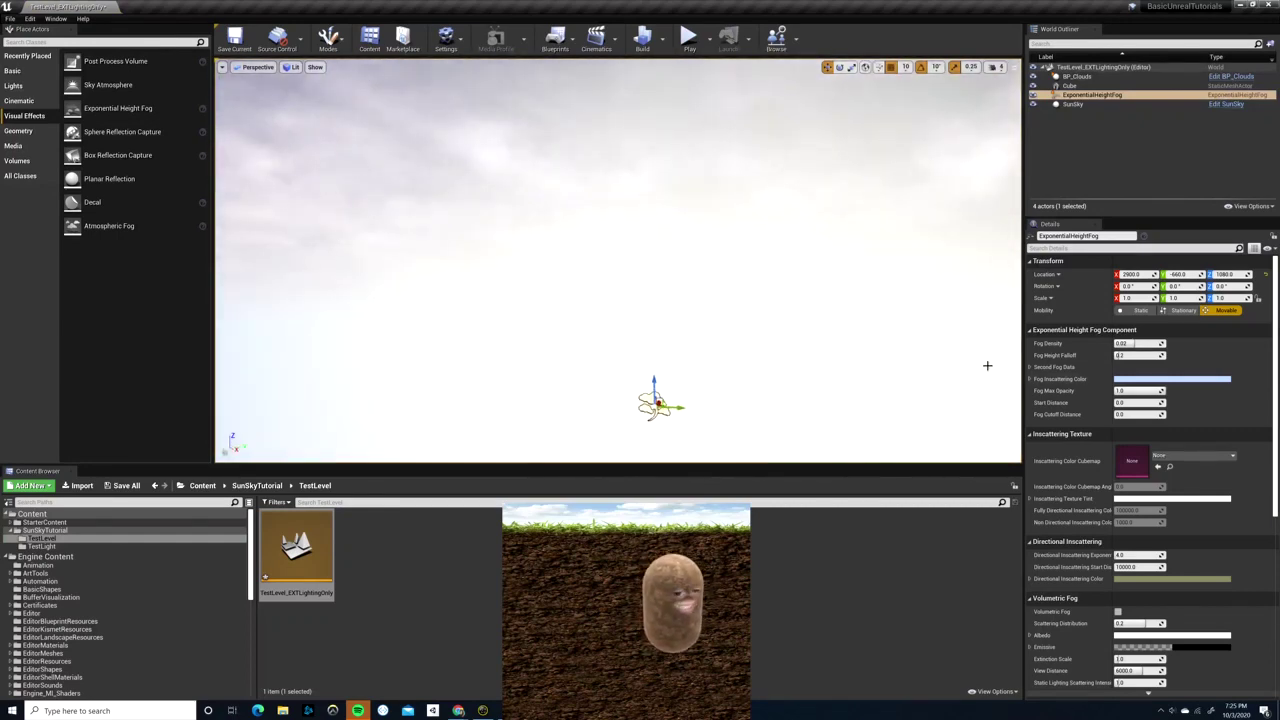
- Set the location of the ExponentialHeightFog actor to X 0, Y 0, Z 0
left_click(1139, 274)
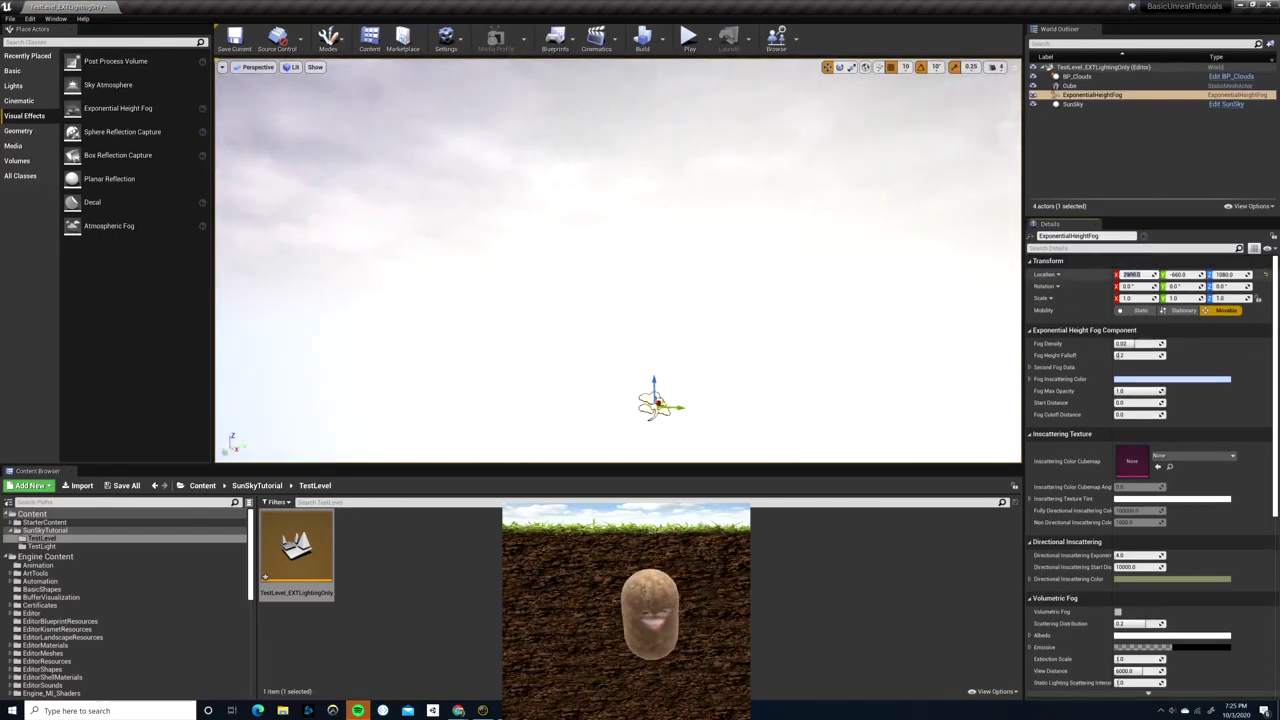
type("0")
key("Tab")
type("0")
key("Tab")
type("0")
key("Return")
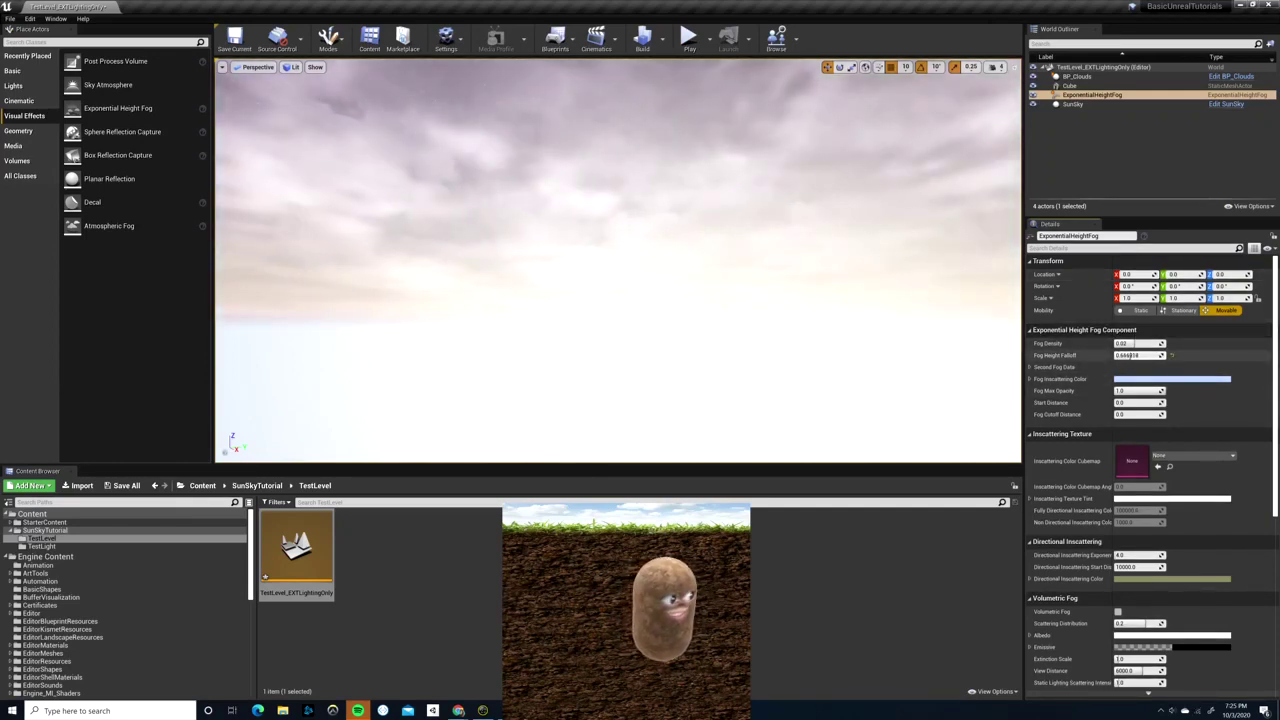
- Set the Fog Height Falloff of the ExponentialHeightFog actor to about 0.72
mouse_move(1127, 355)
left_mouse_down()
mouse_move(1090, 355)
mouse_move(1134, 355)
left_mouse_up()
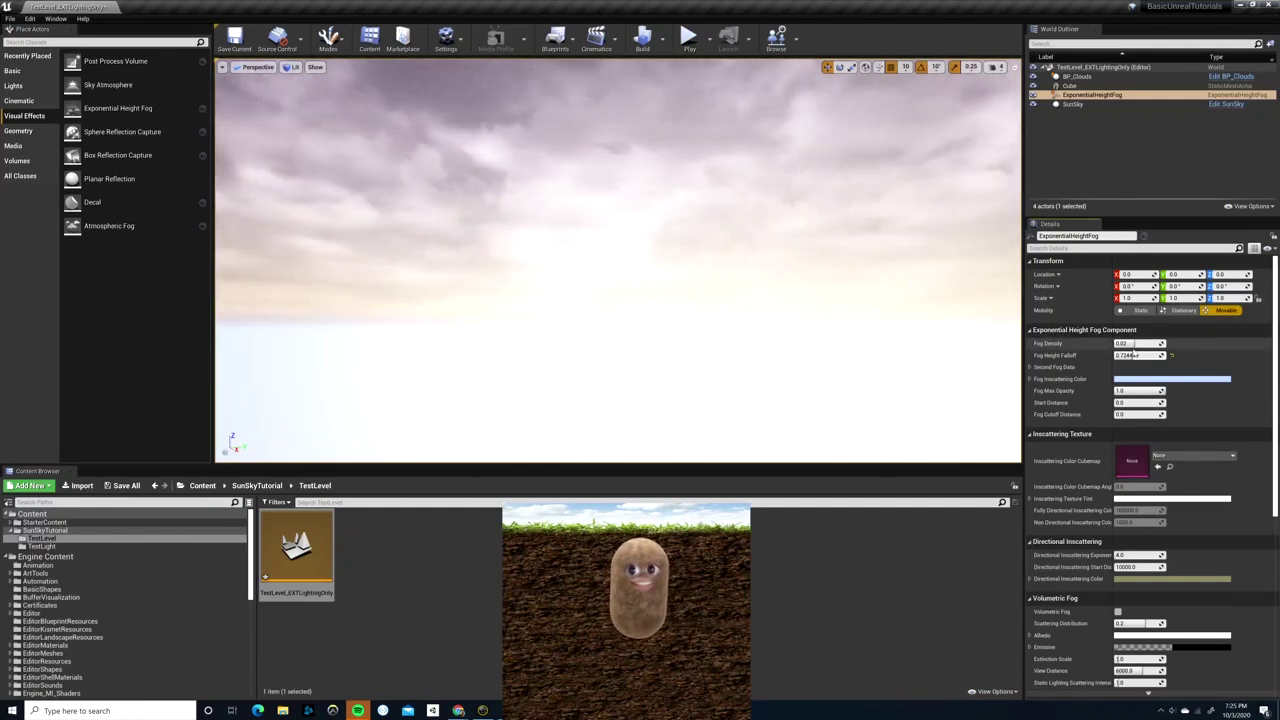
left_click_drag(1134, 355, 1135, 355)
right_click_drag(618, 260, 761, 269)
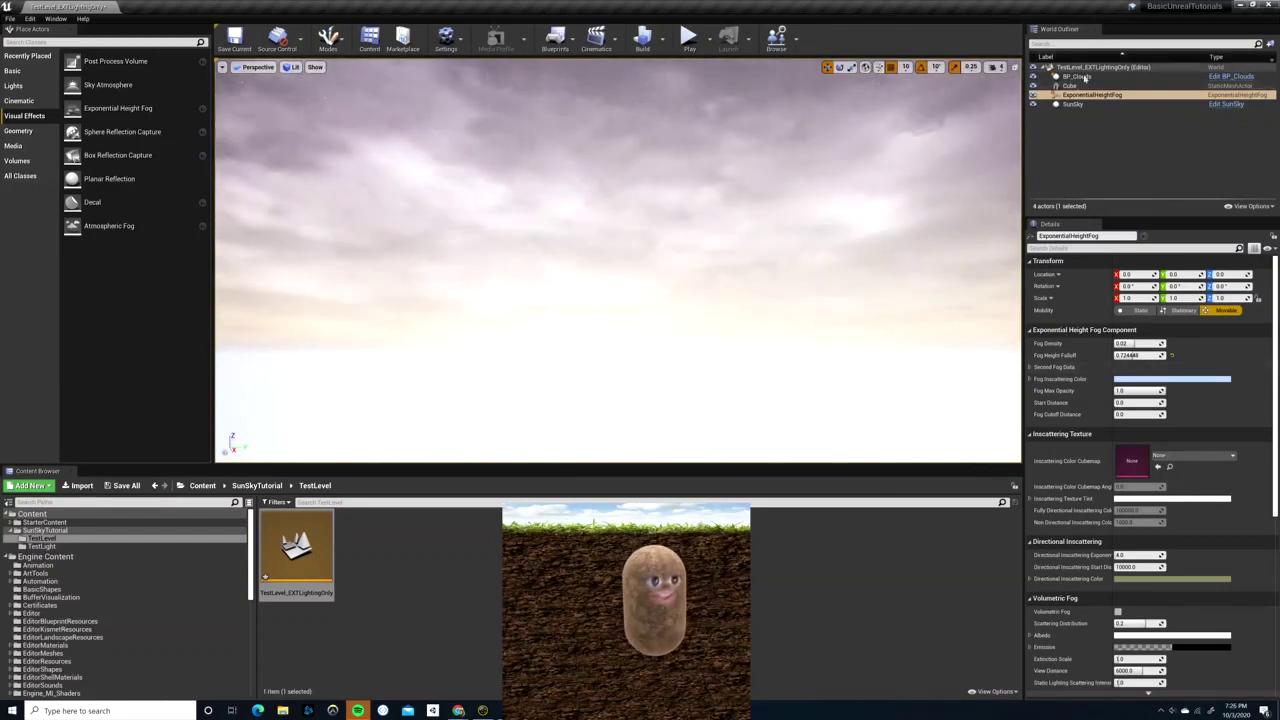
- Review the properties of SunSky's DirectionalLight and view the fogged horizon beneath the clouds
left_click(1073, 104)
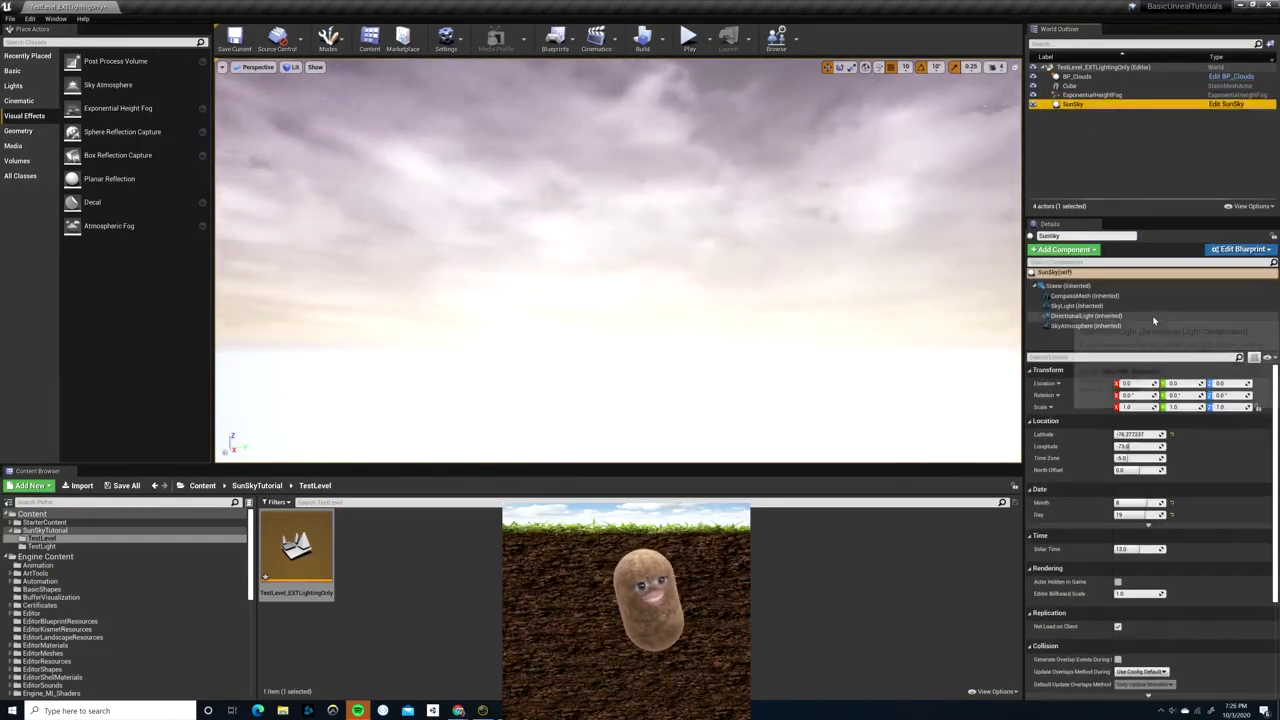
left_click(1085, 315)
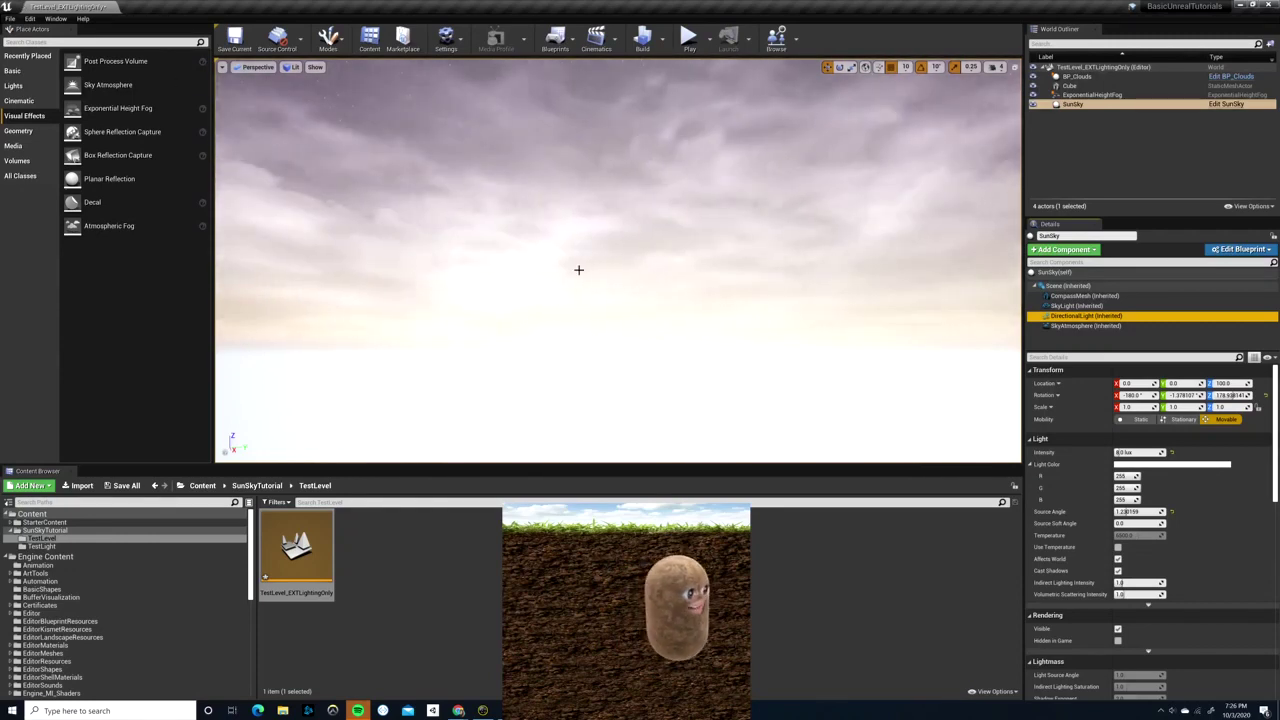
mouse_move(578, 269)
right_mouse_down()
mouse_move(582, 215)
mouse_move(582, 255)
right_mouse_up()
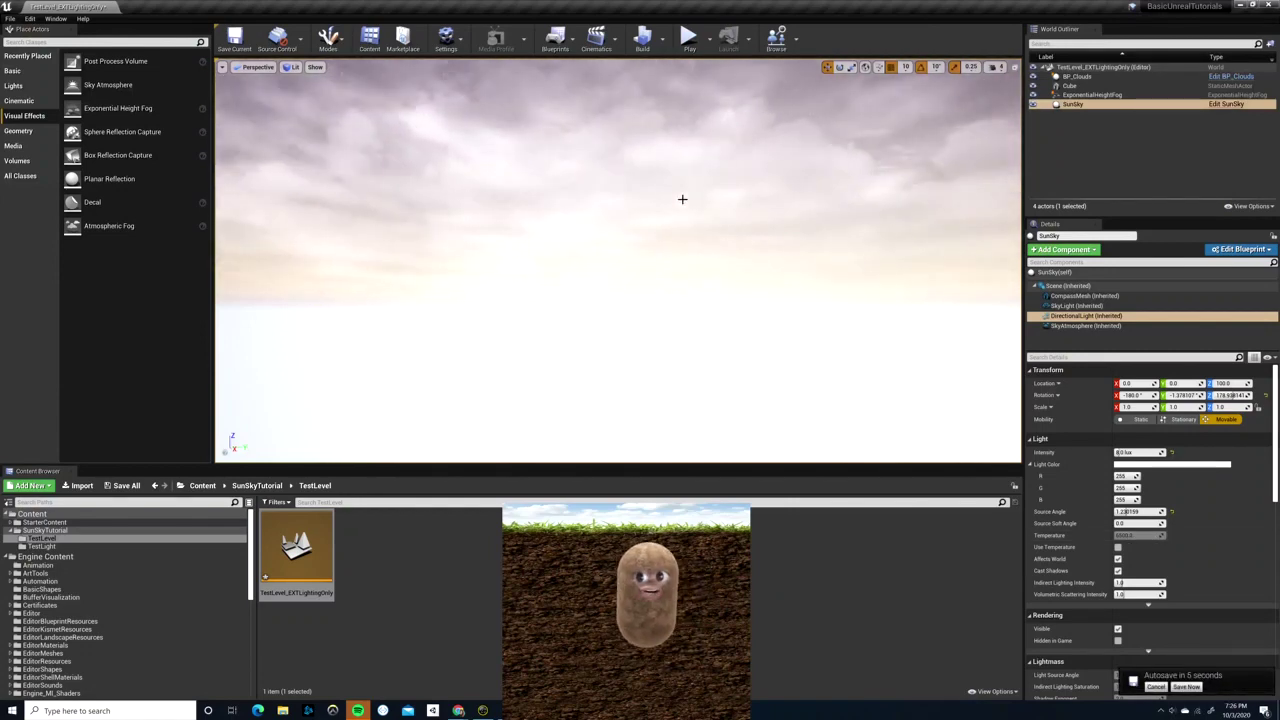
mouse_move(690, 275)
right_mouse_down()
mouse_move(694, 214)
mouse_move(688, 254)
right_mouse_up()
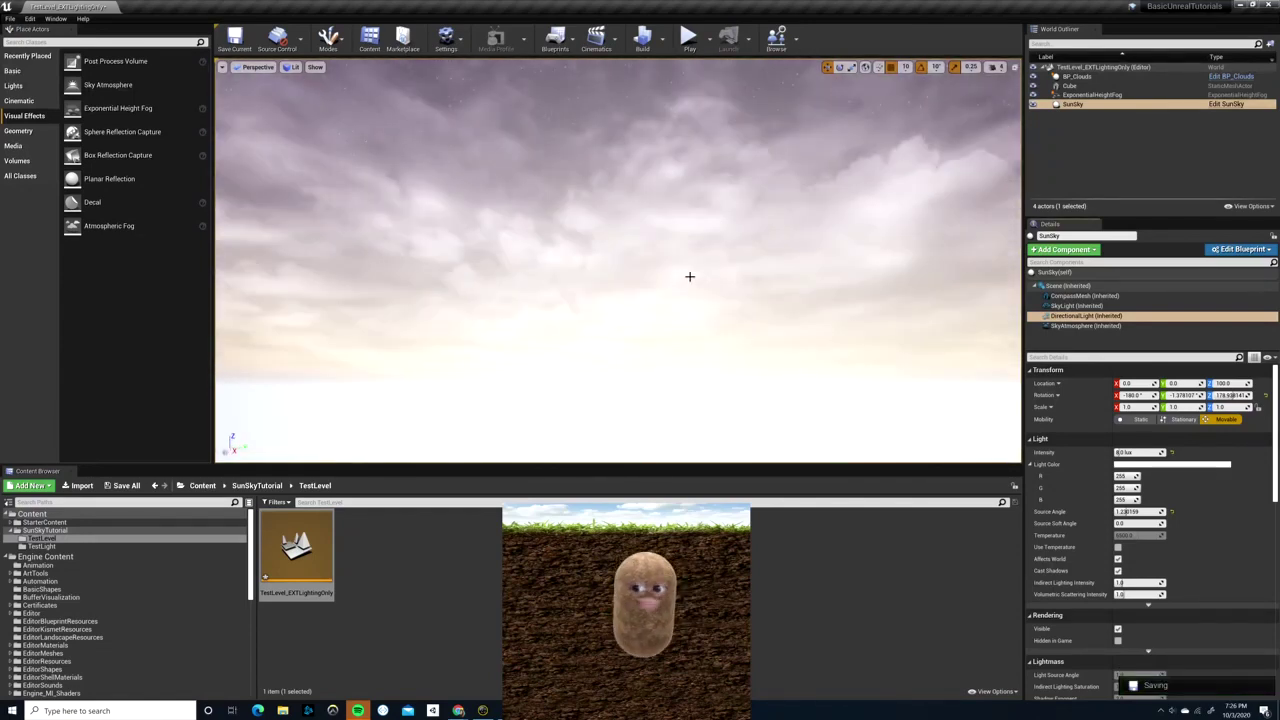
right_click_drag(690, 277, 690, 303)
right_click_drag(690, 253, 690, 266)
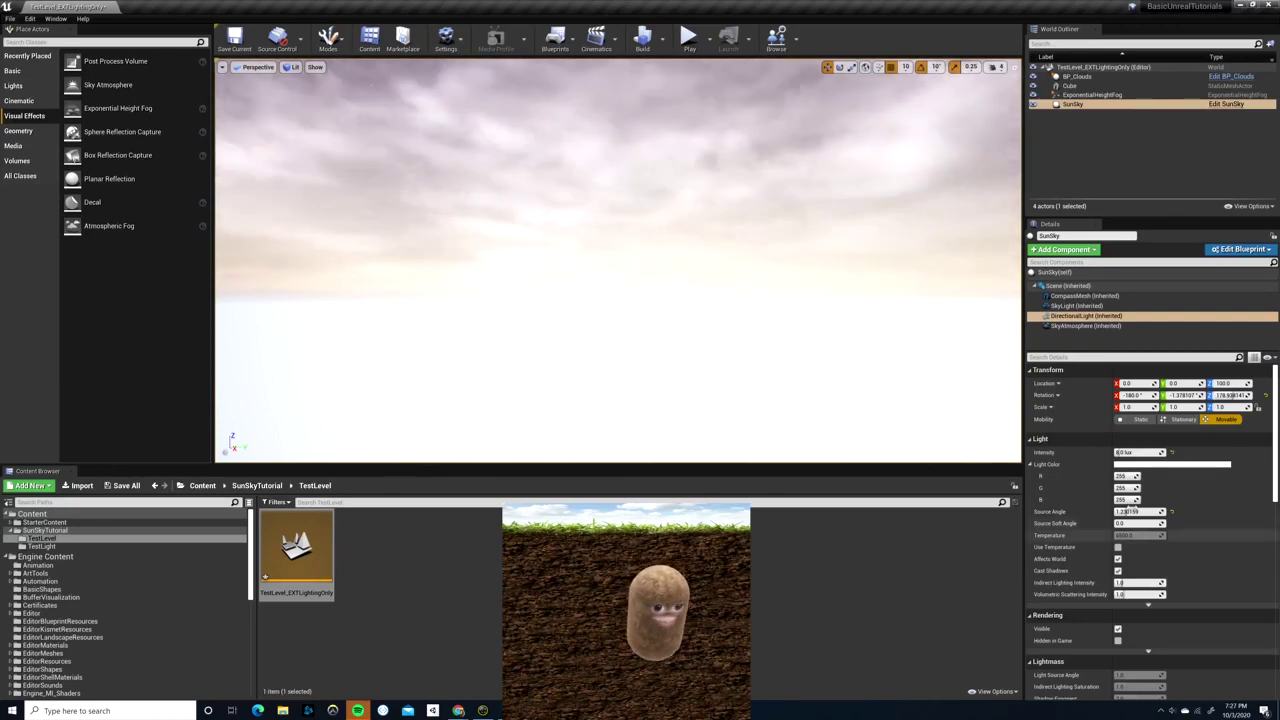
- Review the BP_Clouds and SunSky properties while examining the clouds away from the sun
left_click(1077, 78)
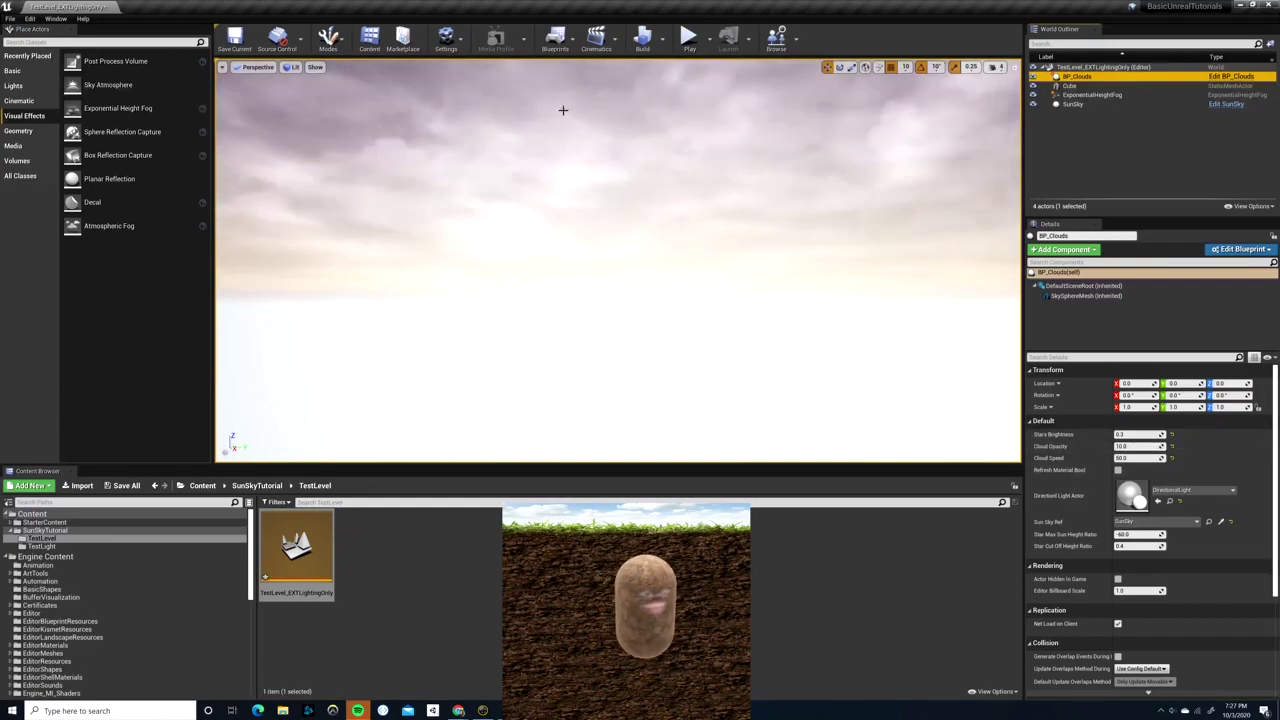
right_click_drag(563, 109, 350, 156)
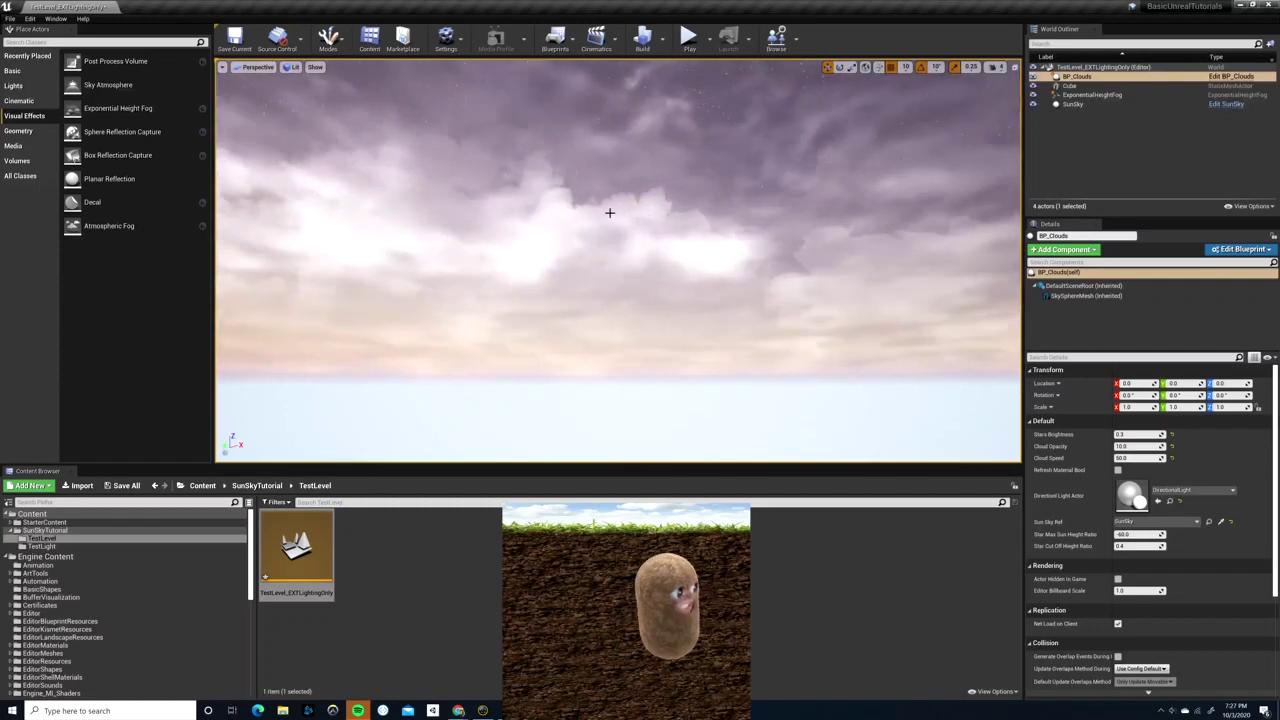
right_click_drag(617, 197, 614, 270)
right_click(630, 188)
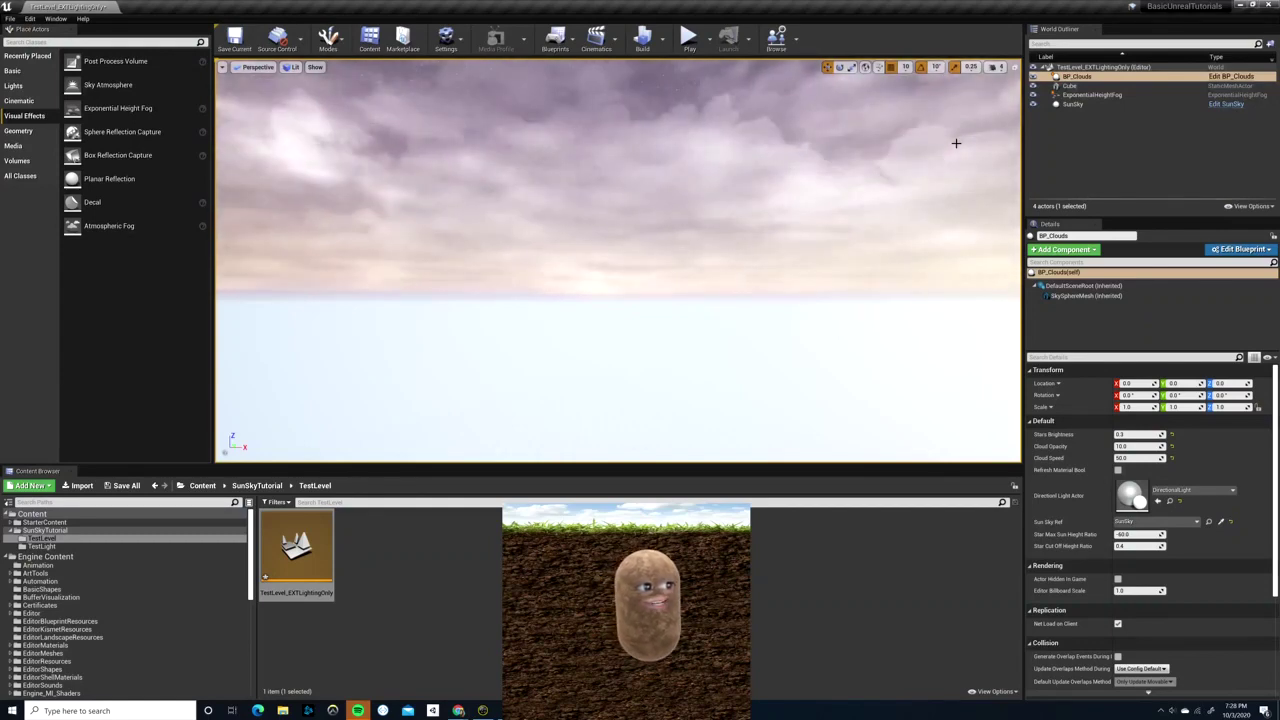
left_click(1074, 104)
right_click_drag(723, 209, 792, 175)
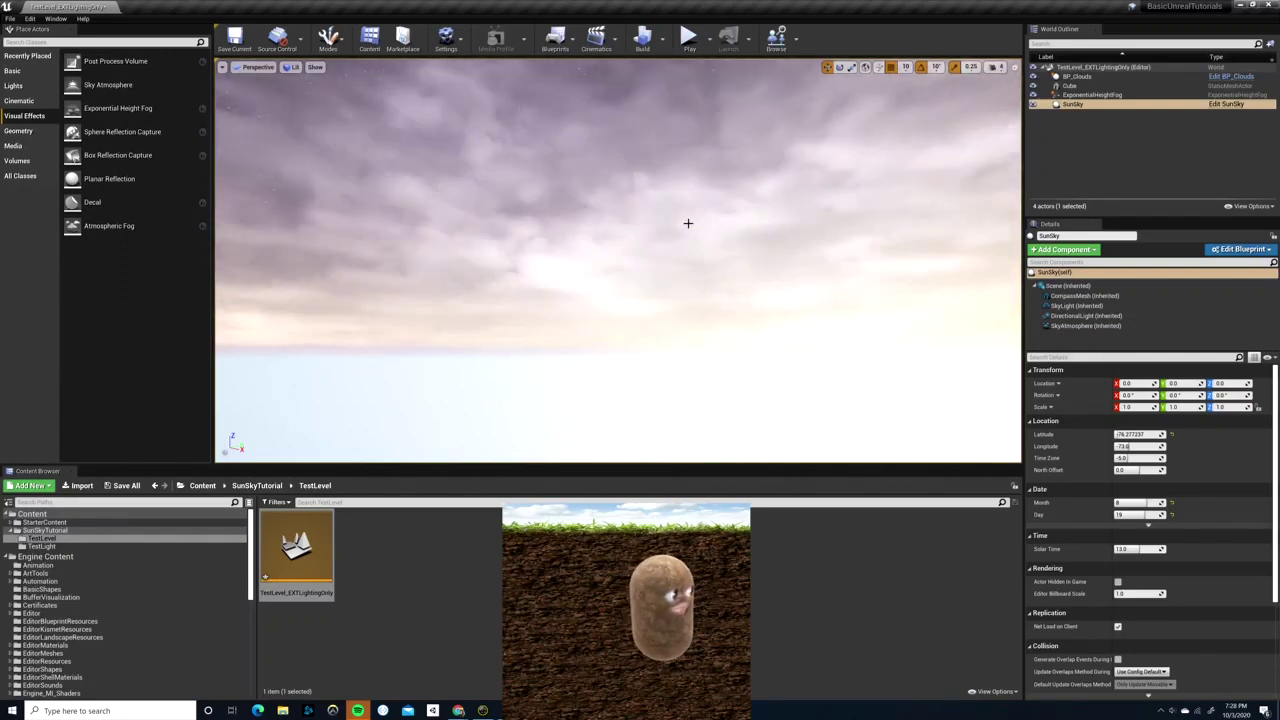
- Switch to the browser and skip the YouTube video on the Sky & Atmosphere system to its Real Time Sky Capture slide
left_click(474, 674)
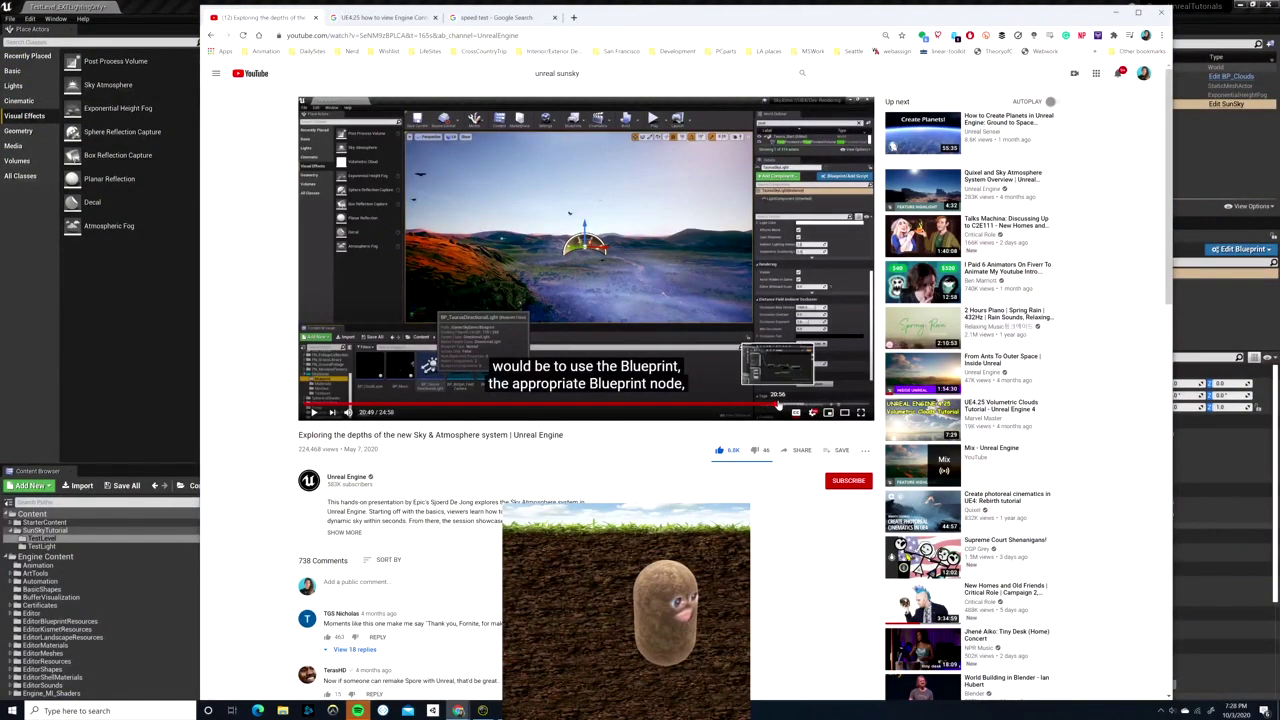
left_click(803, 405)
left_click_drag(803, 405, 790, 406)
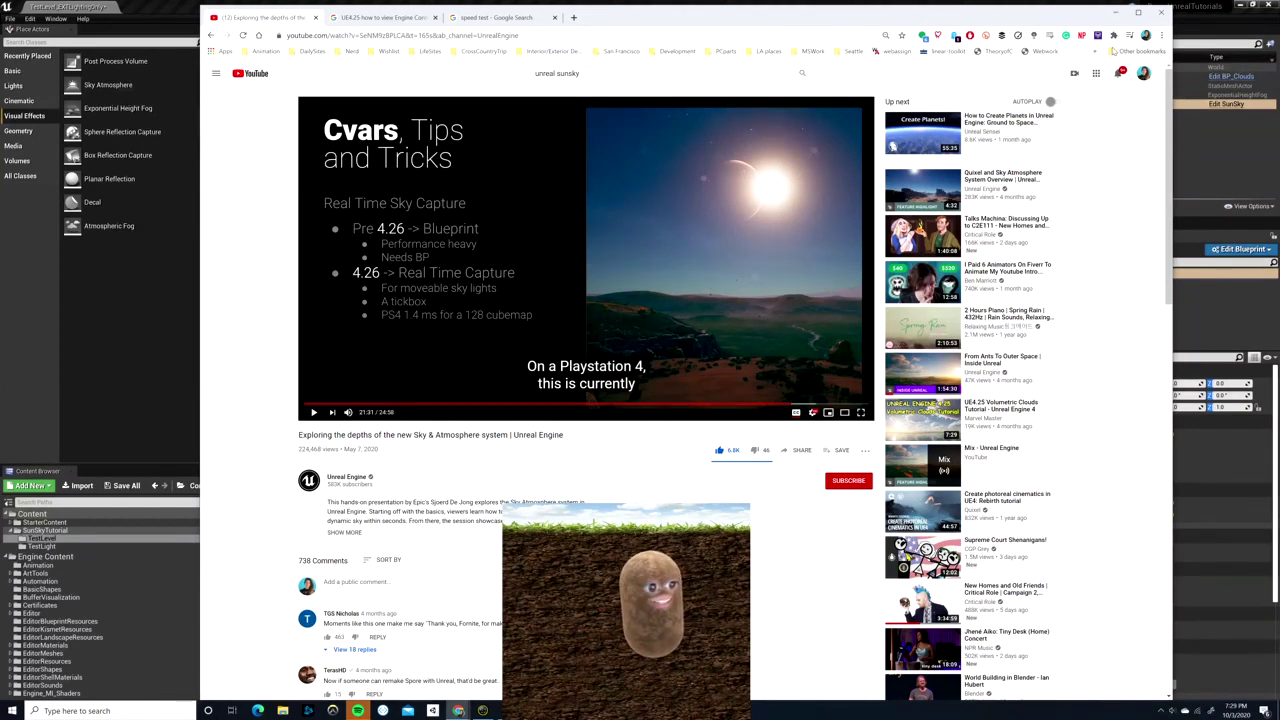
left_click(1109, 18)
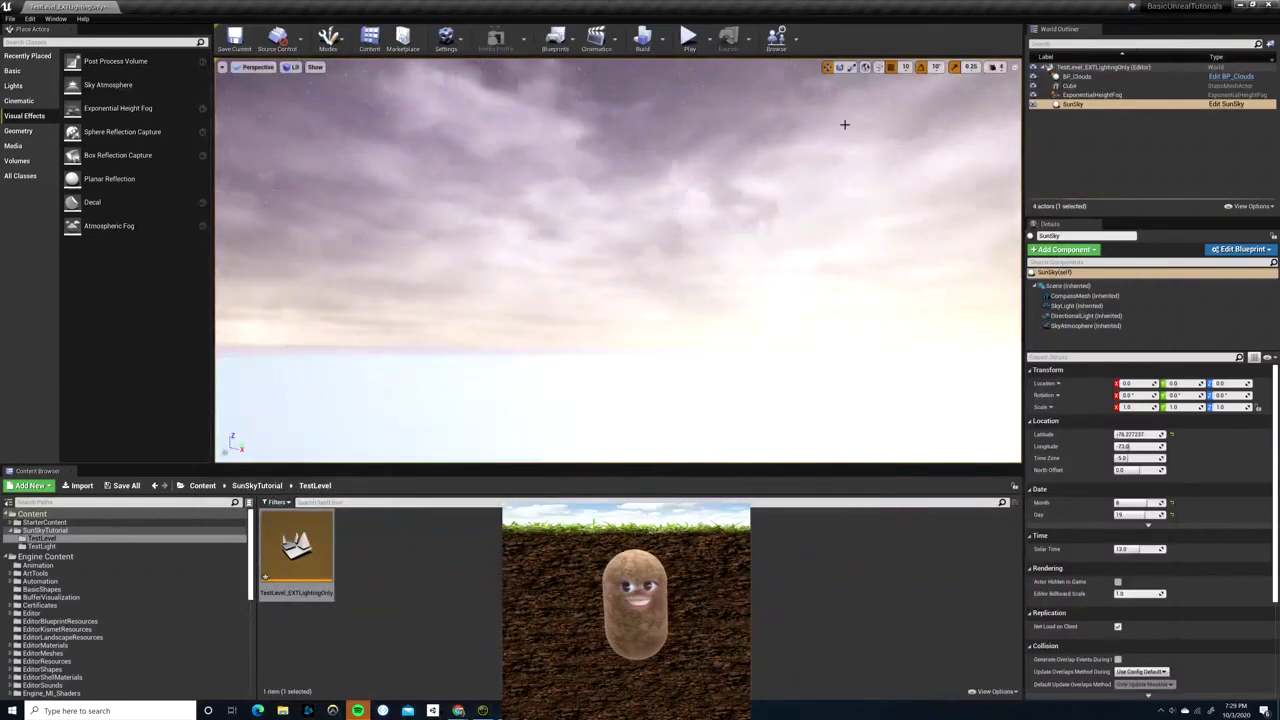
- Examine how the clouds, fog and horizon blend across the sky from several directions
mouse_move(844, 124)
right_mouse_down()
mouse_move(830, 75)
mouse_move(830, 117)
right_mouse_up()
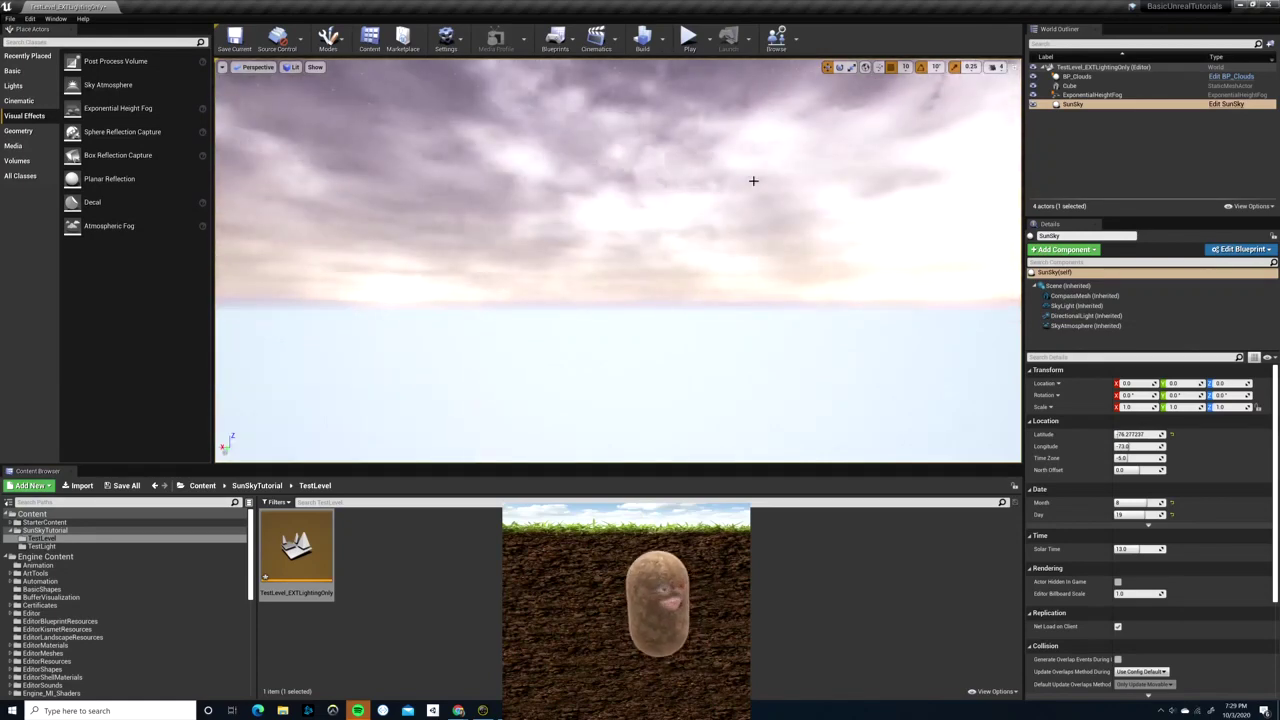
right_click_drag(753, 181, 753, 140)
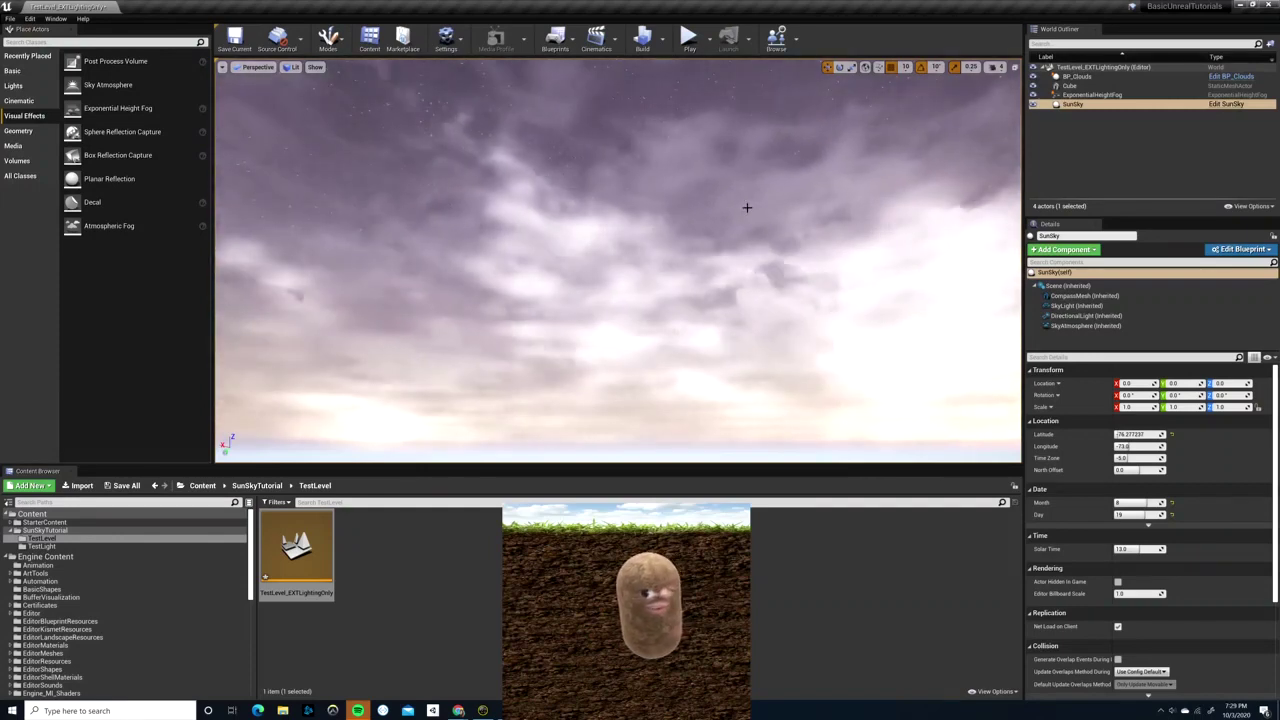
right_click_drag(748, 206, 748, 250)
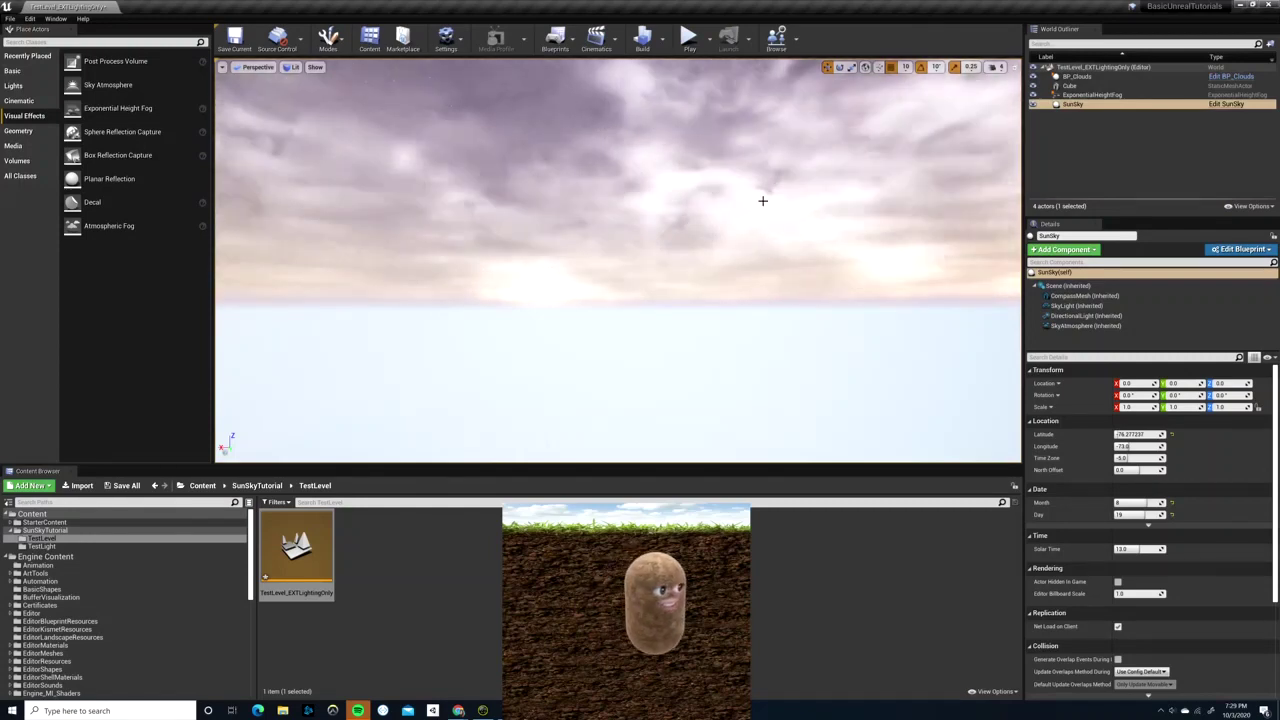
mouse_move(762, 200)
right_mouse_down()
mouse_move(762, 145)
mouse_move(762, 235)
mouse_move(762, 205)
right_mouse_up()
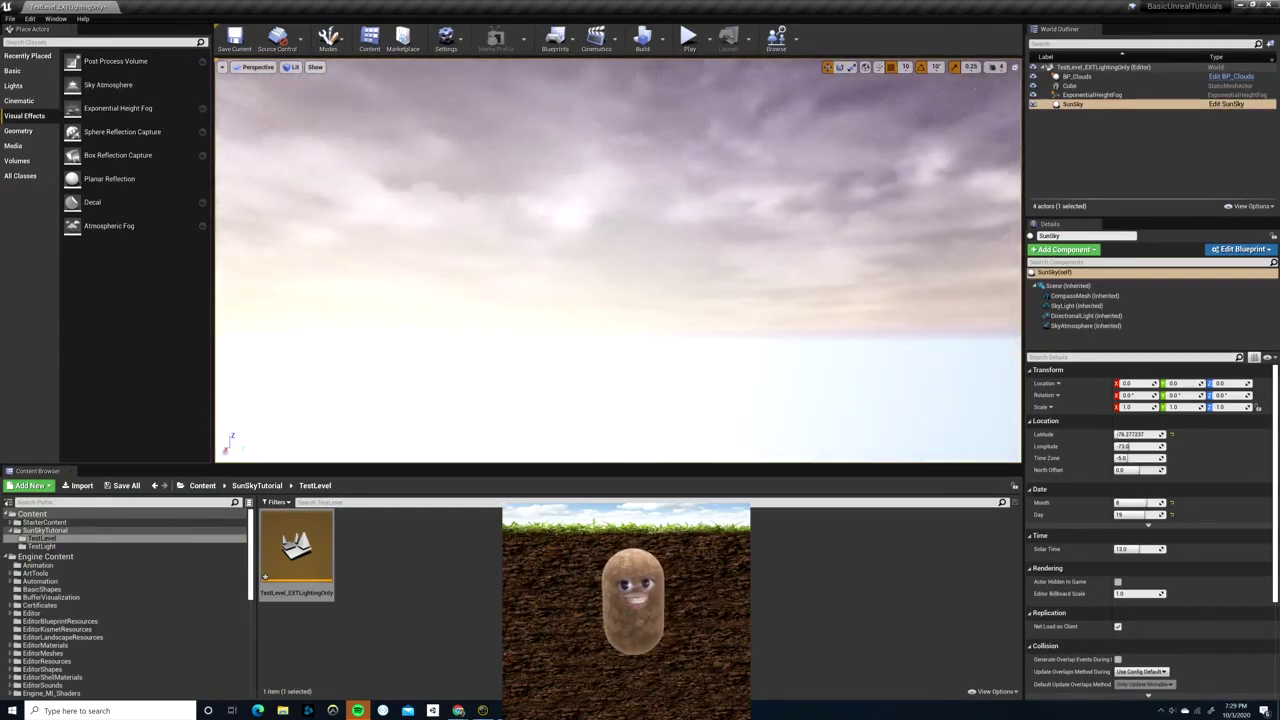
mouse_move(762, 205)
right_mouse_down()
mouse_move(762, 170)
mouse_move(762, 215)
right_mouse_up()
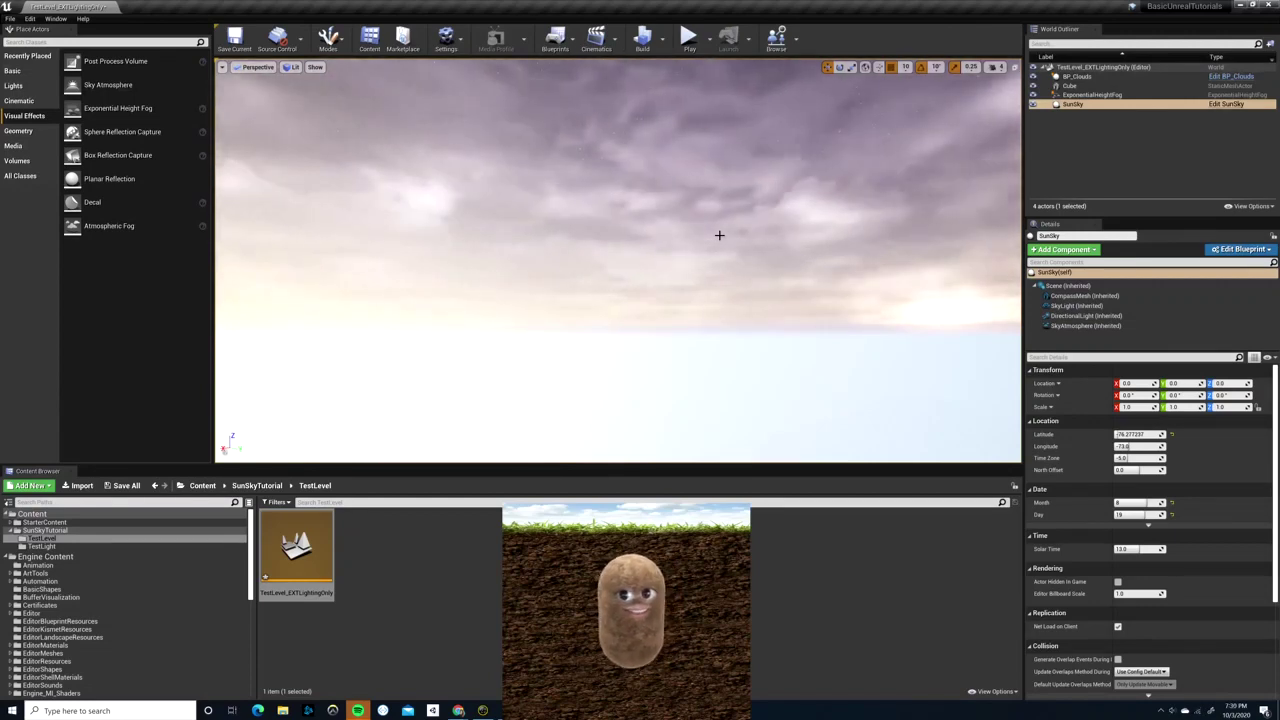
right_click_drag(719, 235, 719, 145)
right_click_drag(832, 170, 832, 247)
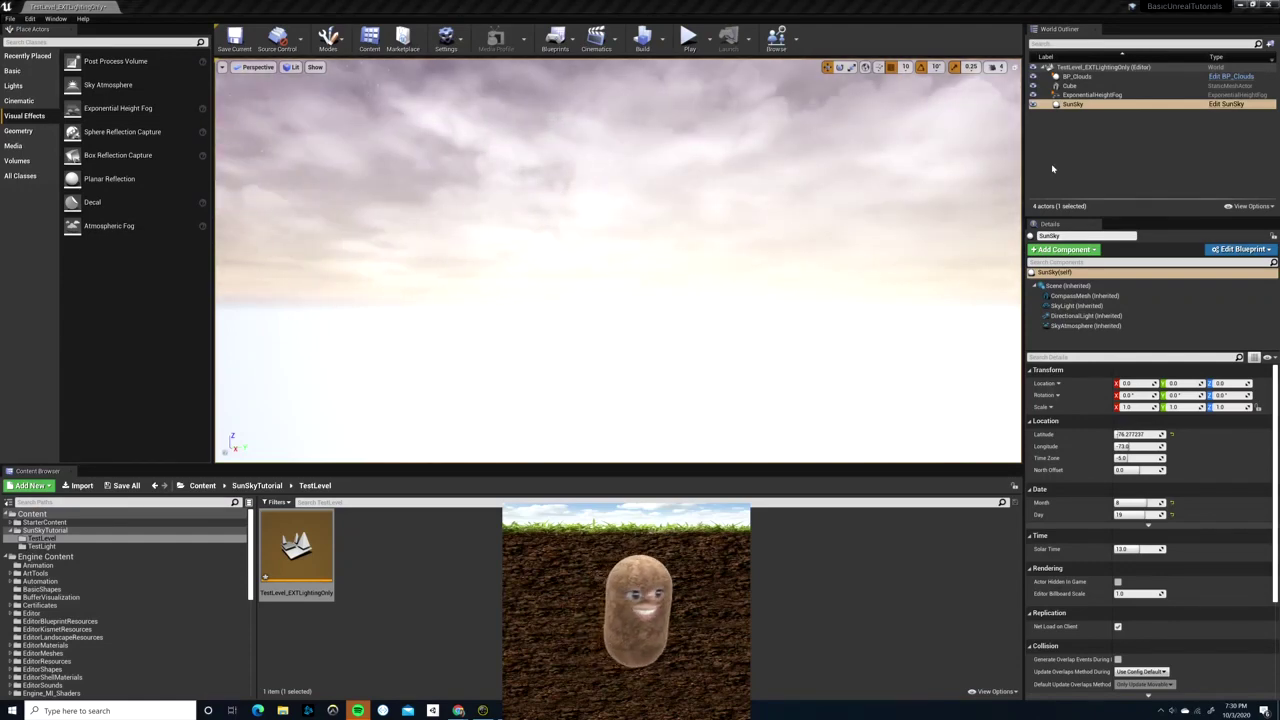
right_click_drag(886, 177, 863, 203)
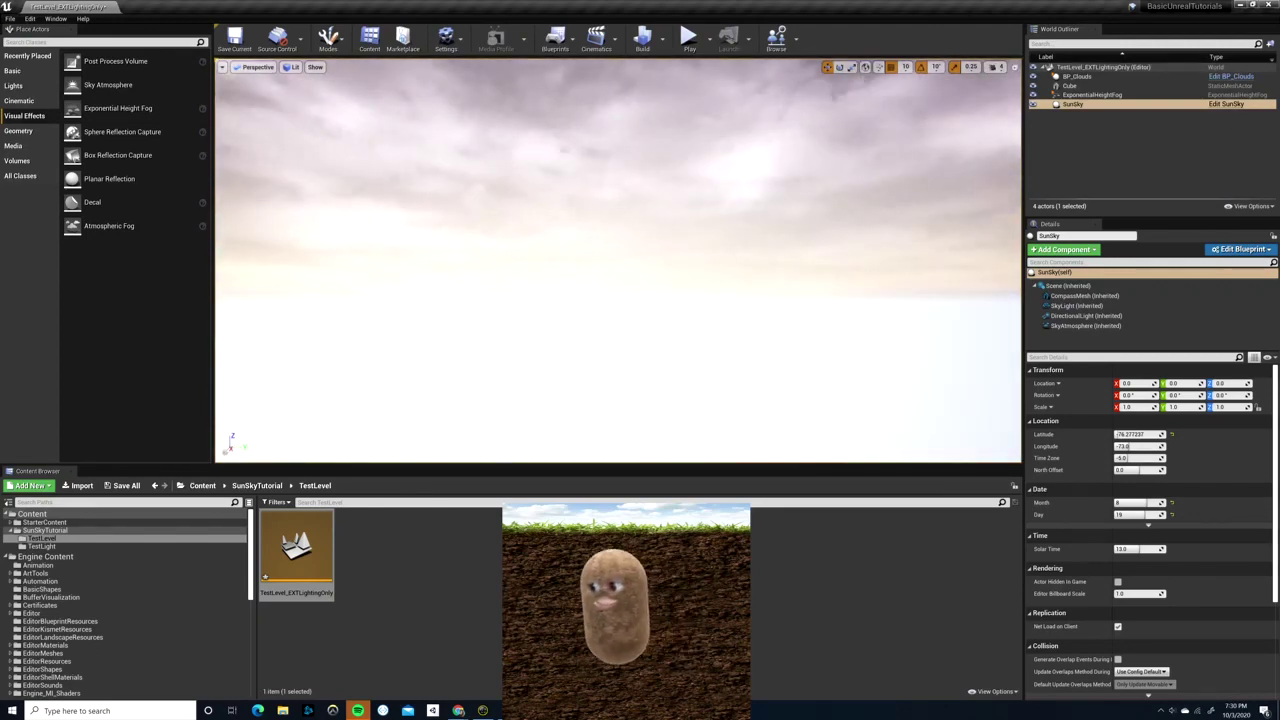